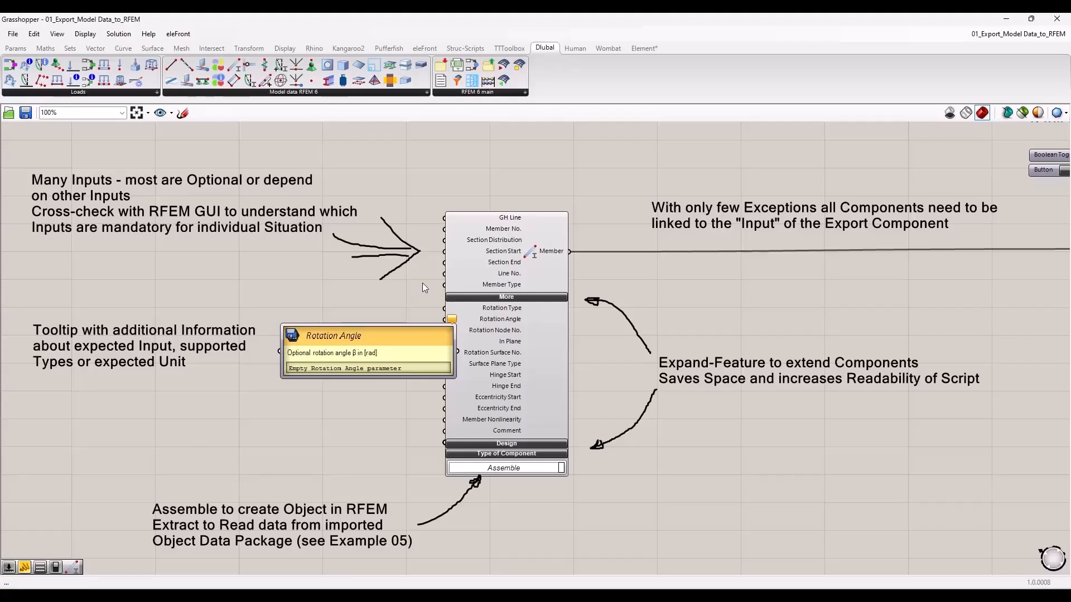
Step: Examine the Member component's inputs, the explanatory notes beside it and the Rotation Angle tooltip example
scroll(372, 276, down, 1)
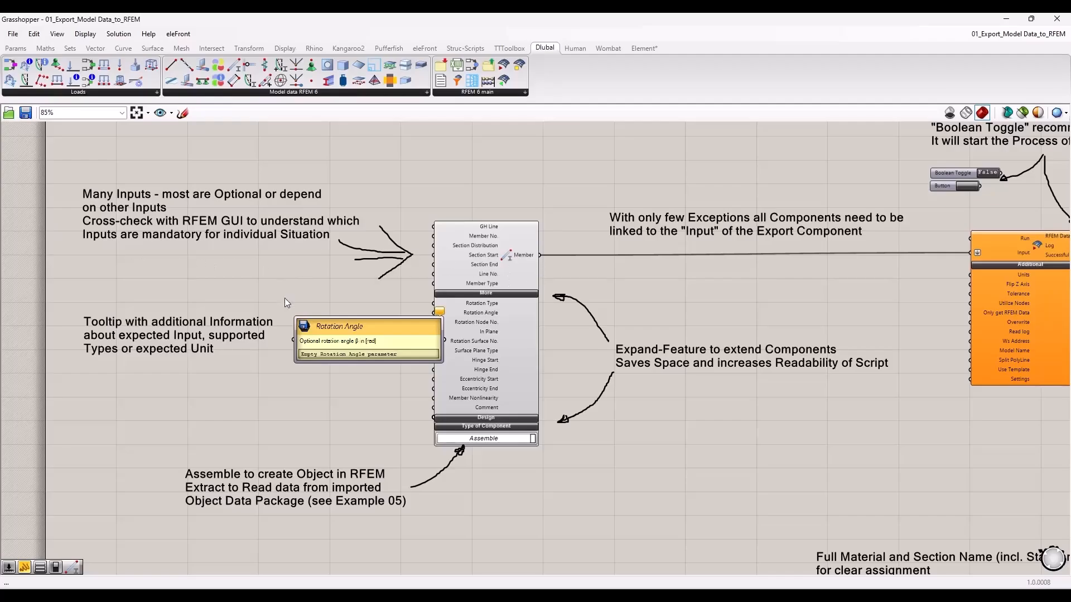
scroll(267, 348, up, 3)
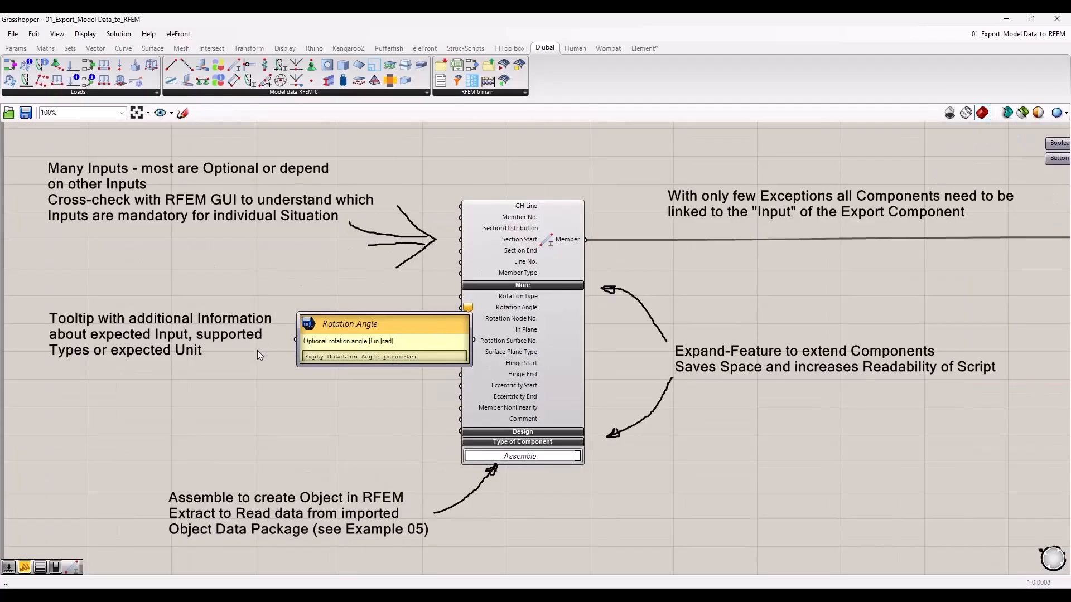
right_drag(241, 368, 254, 355)
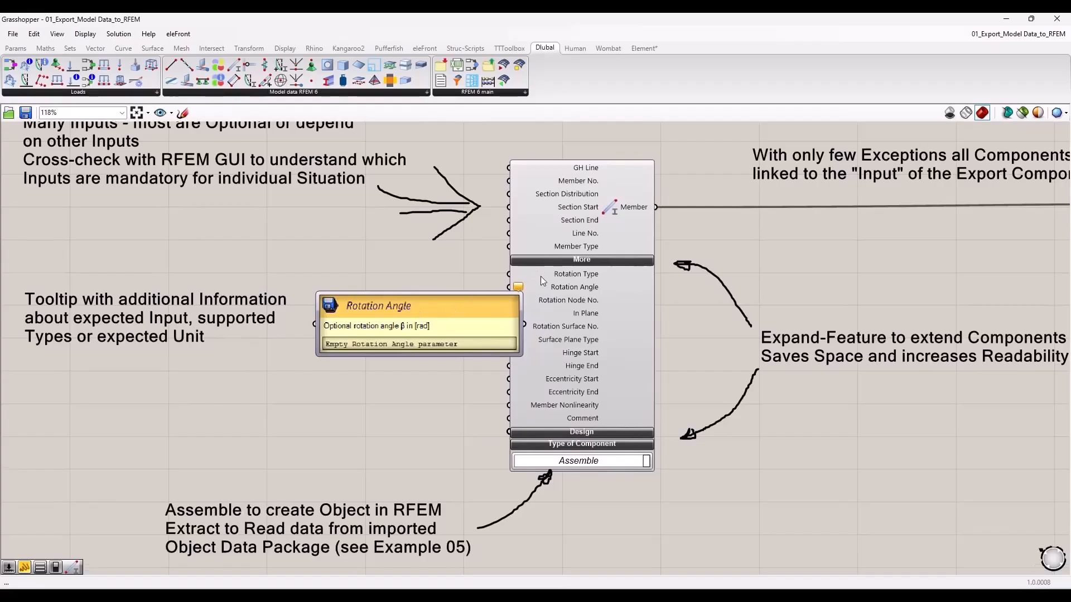
right_drag(437, 255, 410, 268)
scroll(490, 301, up, 2)
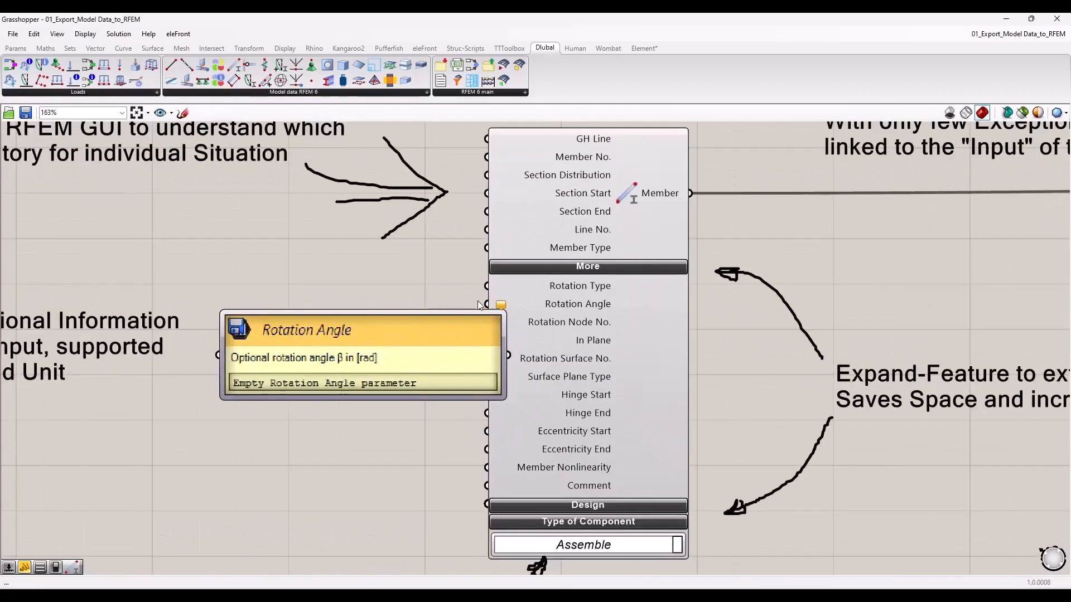
mouse_move(555, 253)
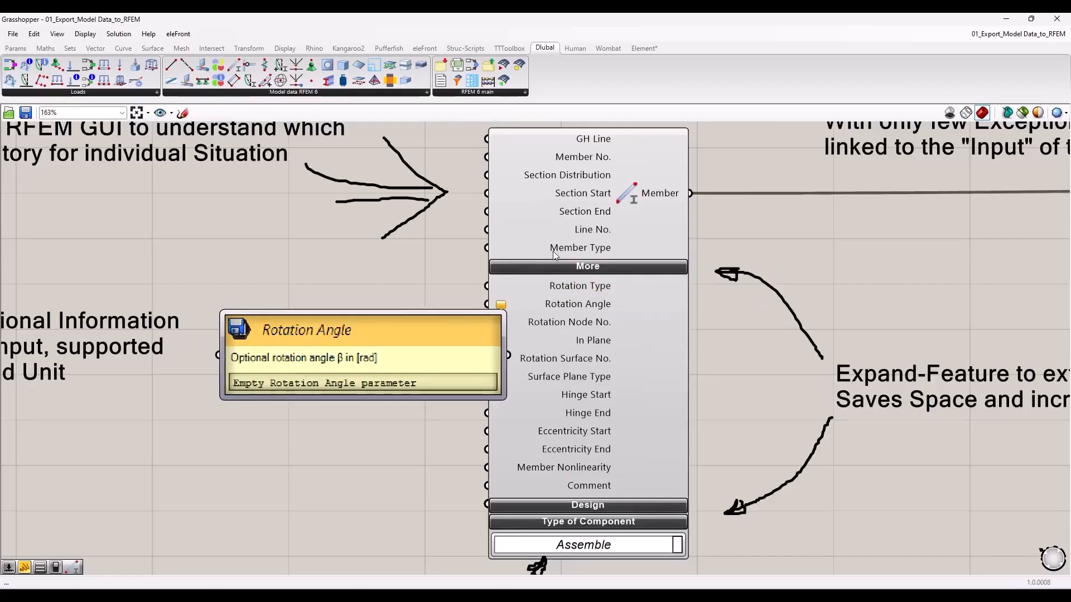
scroll(497, 277, down, 2)
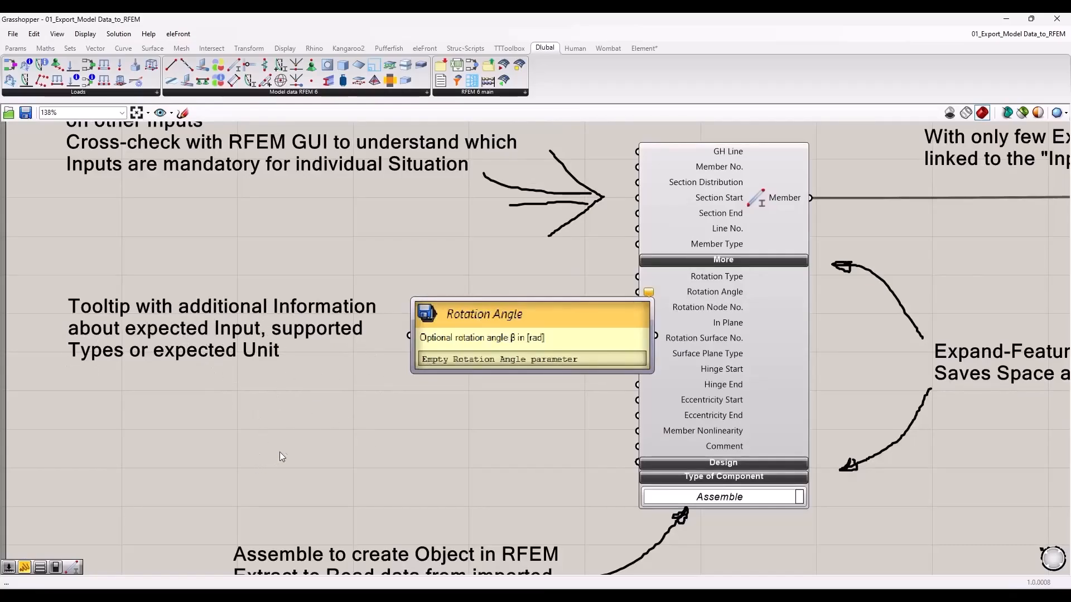
Step: Add a Value List component beside the Member component and connect it to the Member Type input
mouse_move(676, 243)
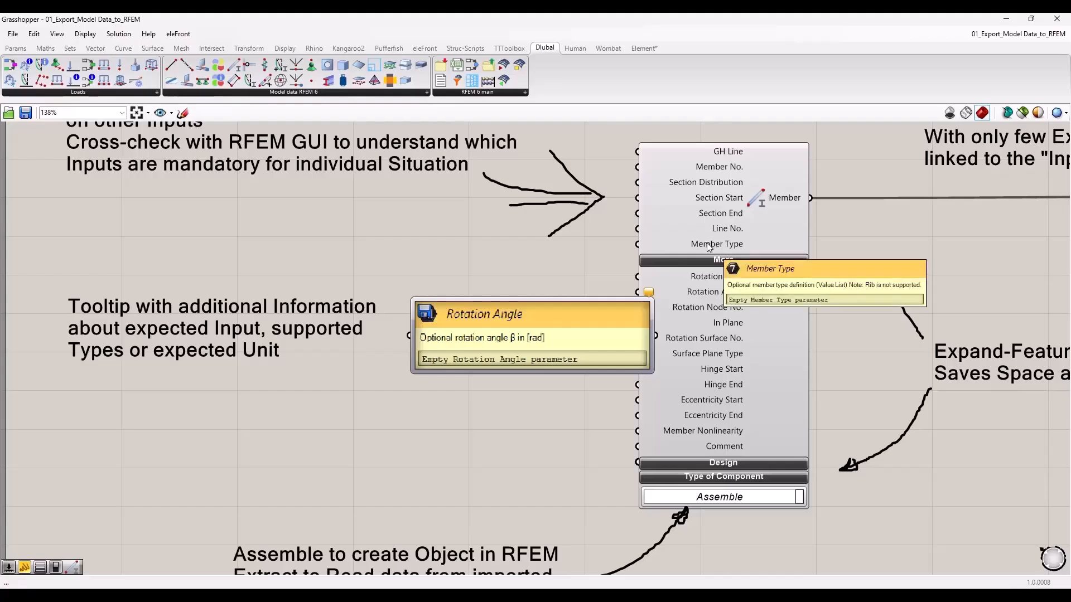
double_click(434, 249)
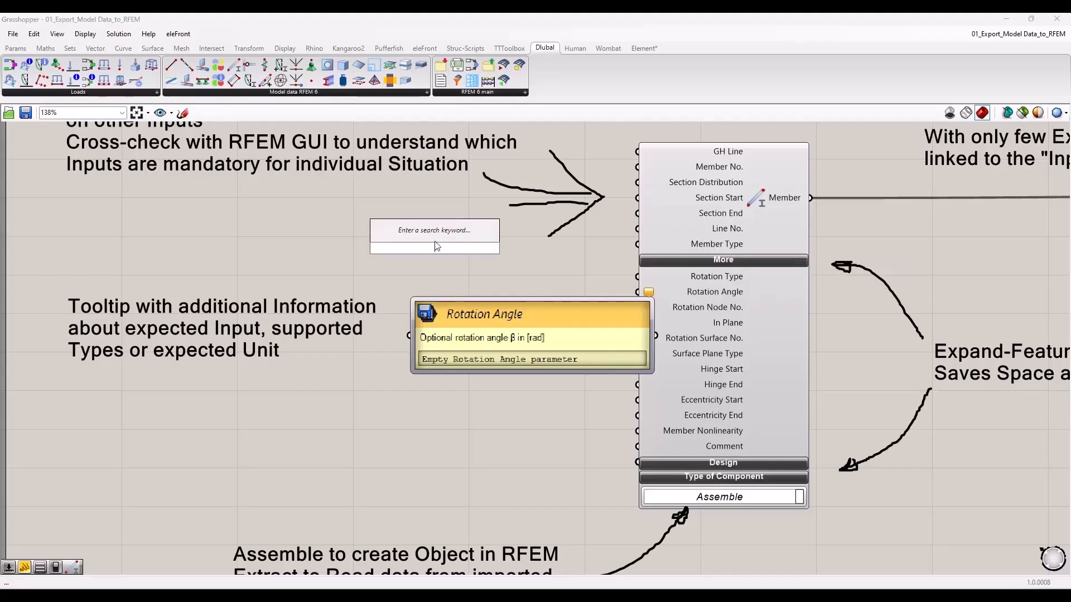
text(val)
click(430, 236)
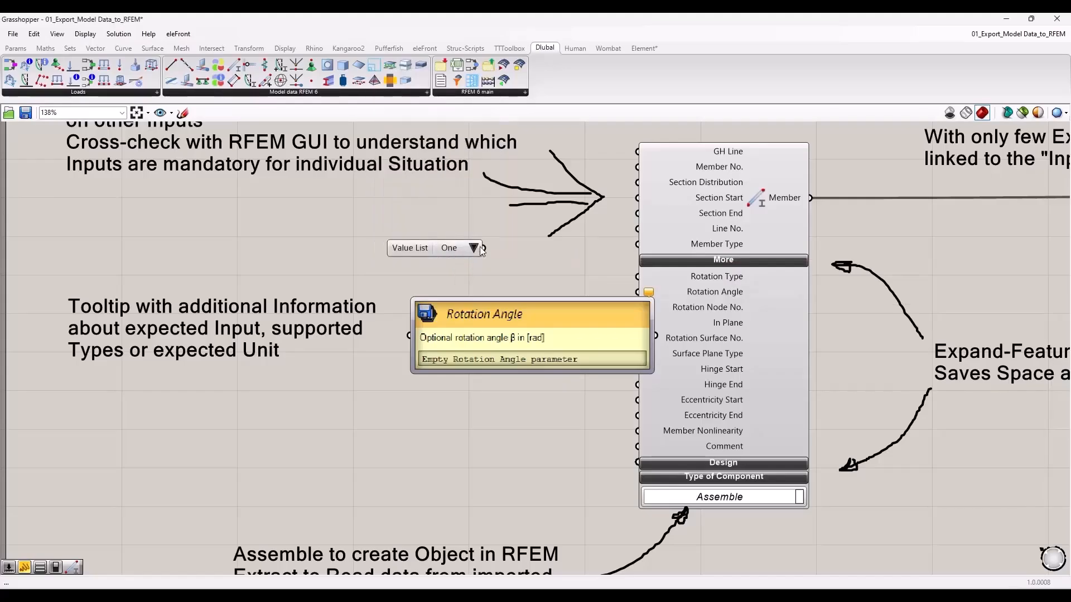
drag(483, 249, 637, 244)
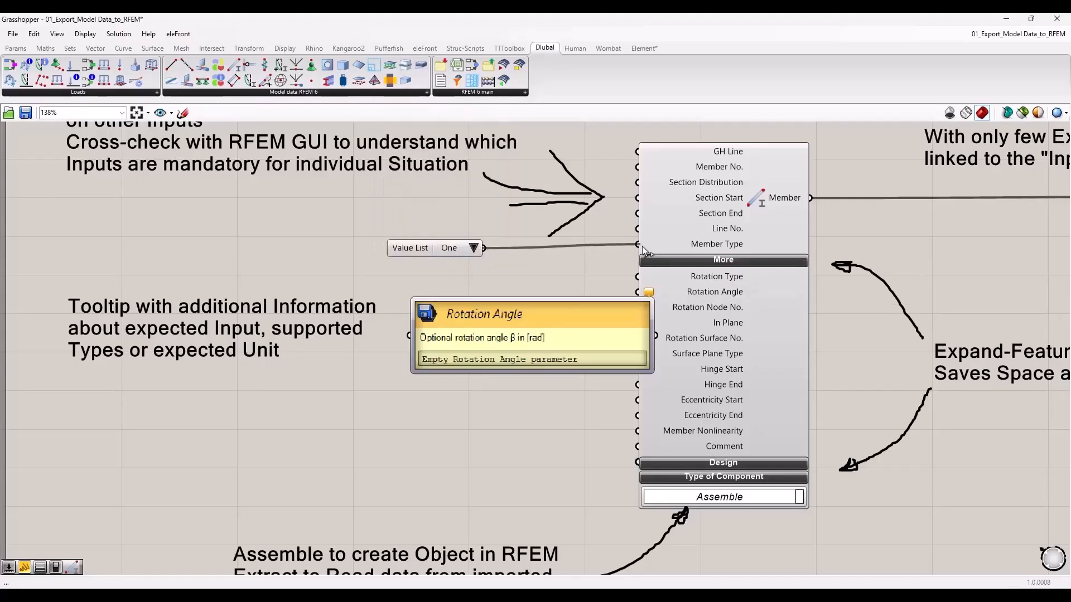
Step: Show the member types offered by the connected Value List, and delete that Value List from the canvas
drag(544, 249, 437, 238)
click(465, 236)
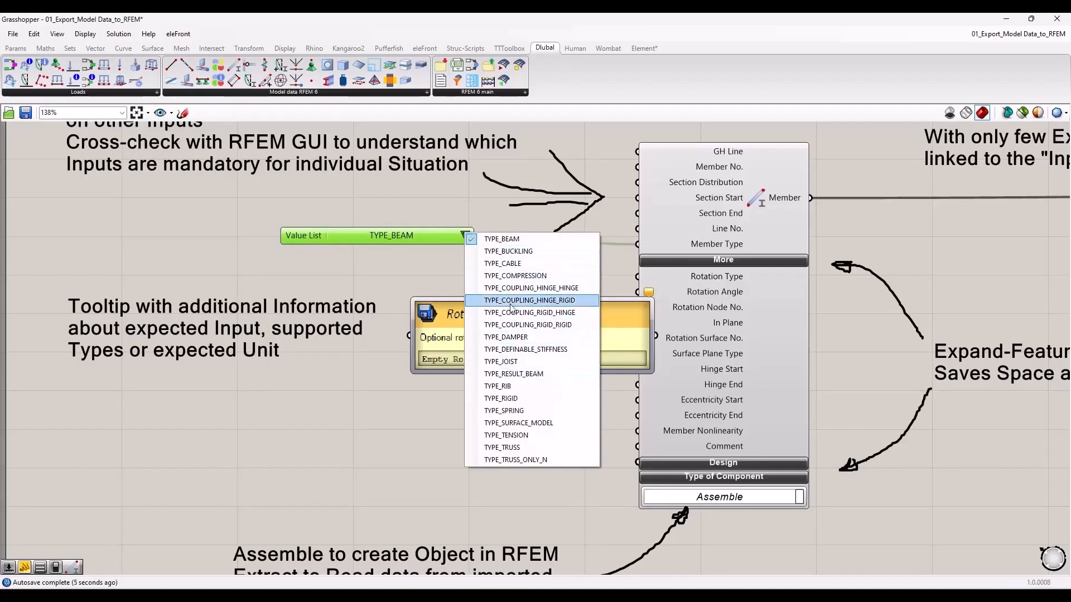
click(397, 236)
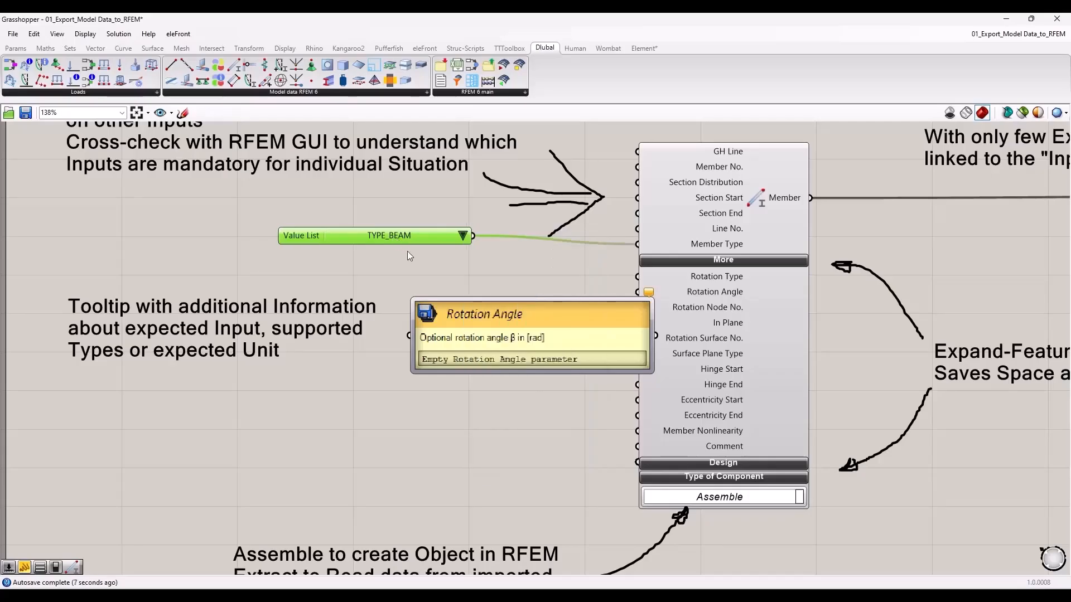
key(Delete)
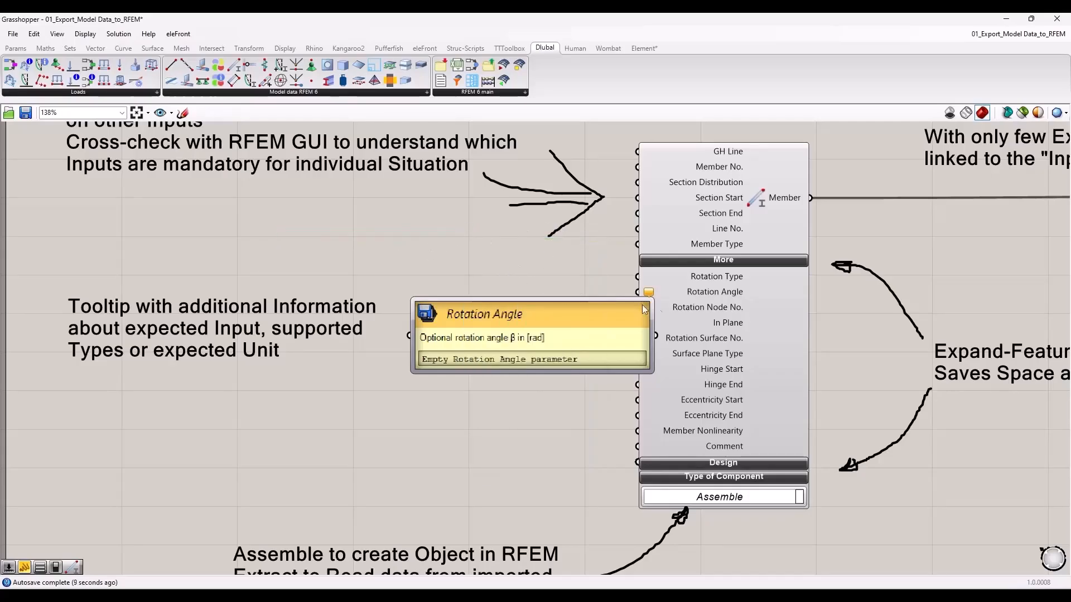
Step: Examine the Member component's Rotation Angle input, its expandable More and Design sections and the Assemble type setting
mouse_move(683, 294)
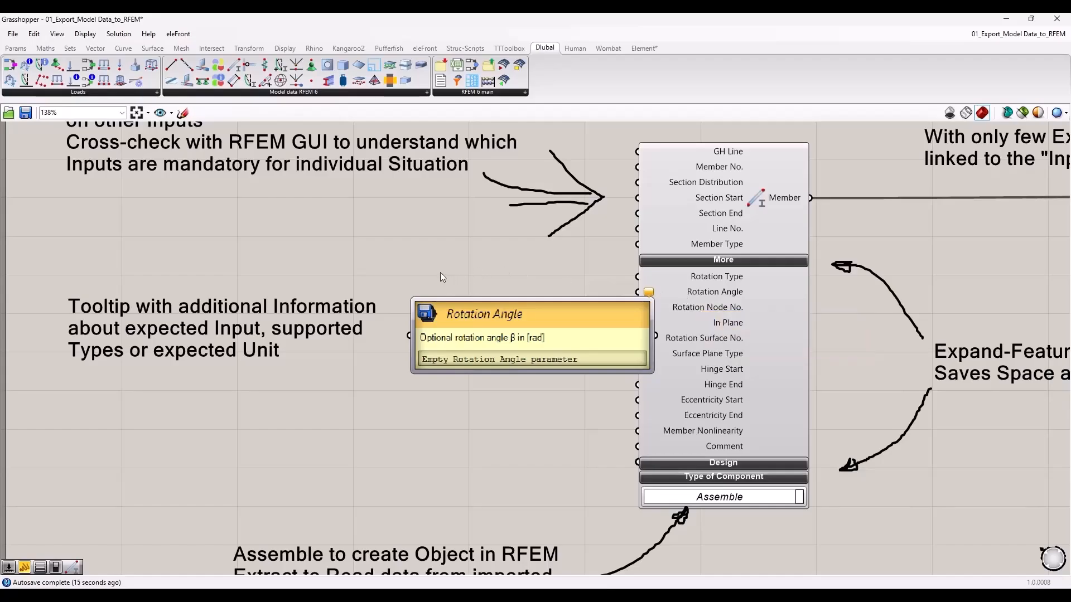
scroll(439, 285, down, 3)
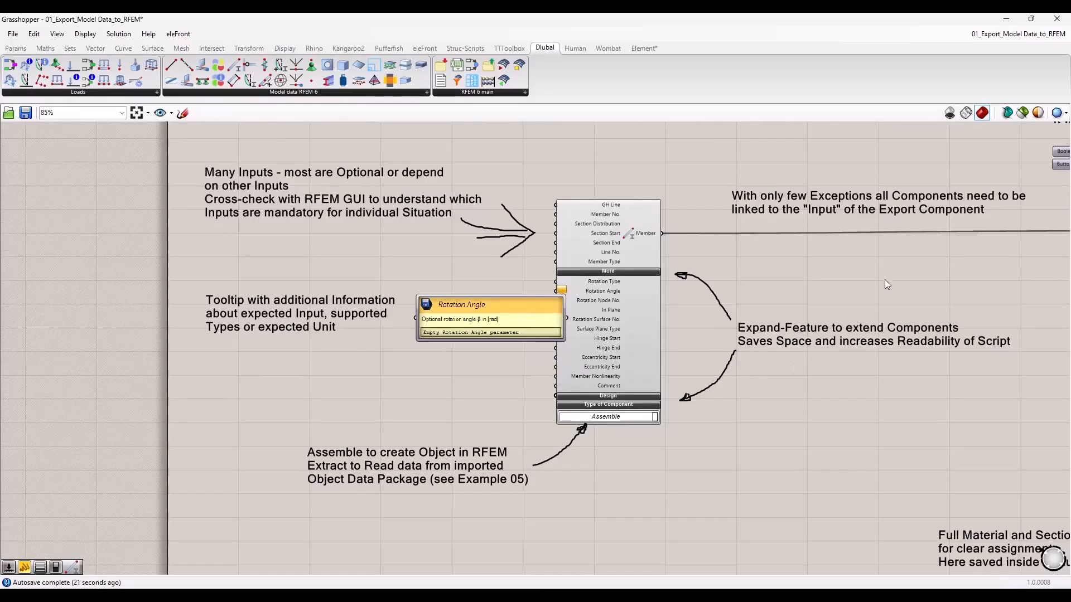
scroll(859, 285, up, 3)
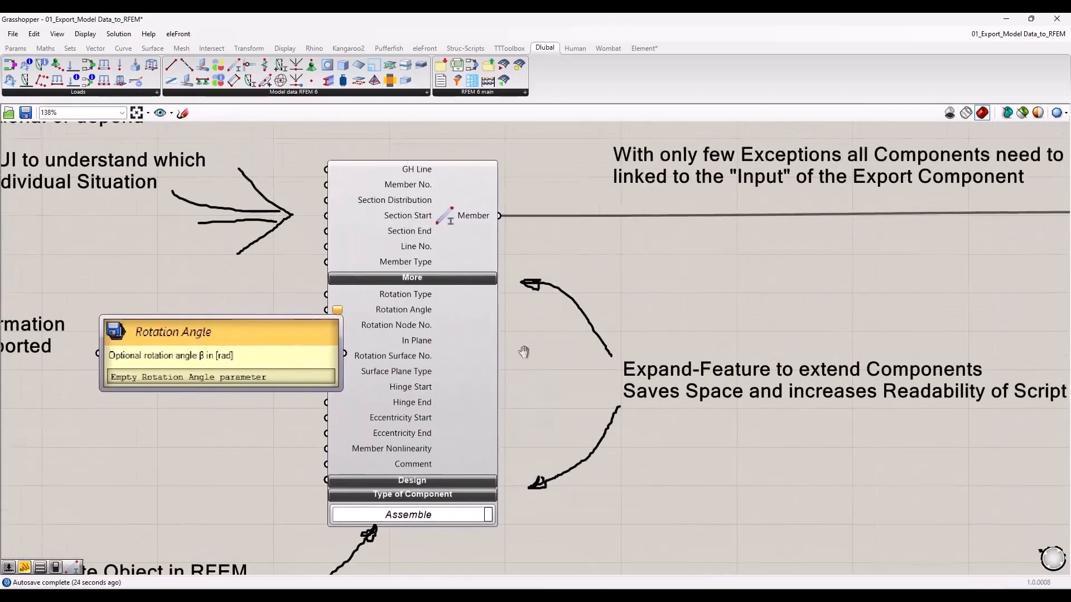
right_drag(523, 352, 477, 357)
scroll(312, 473, down, 1)
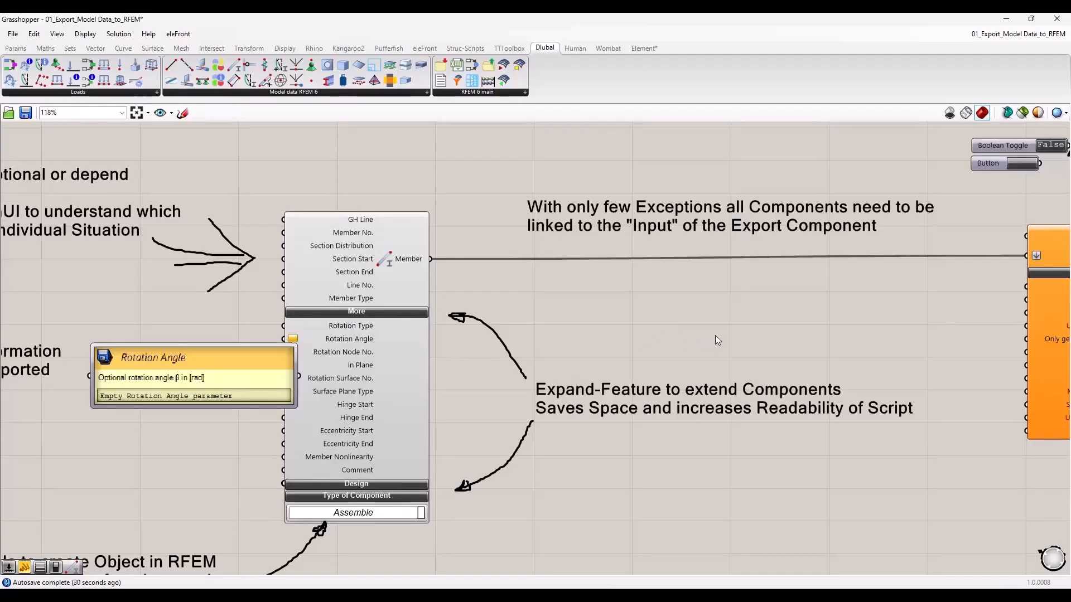
right_drag(716, 332, 652, 337)
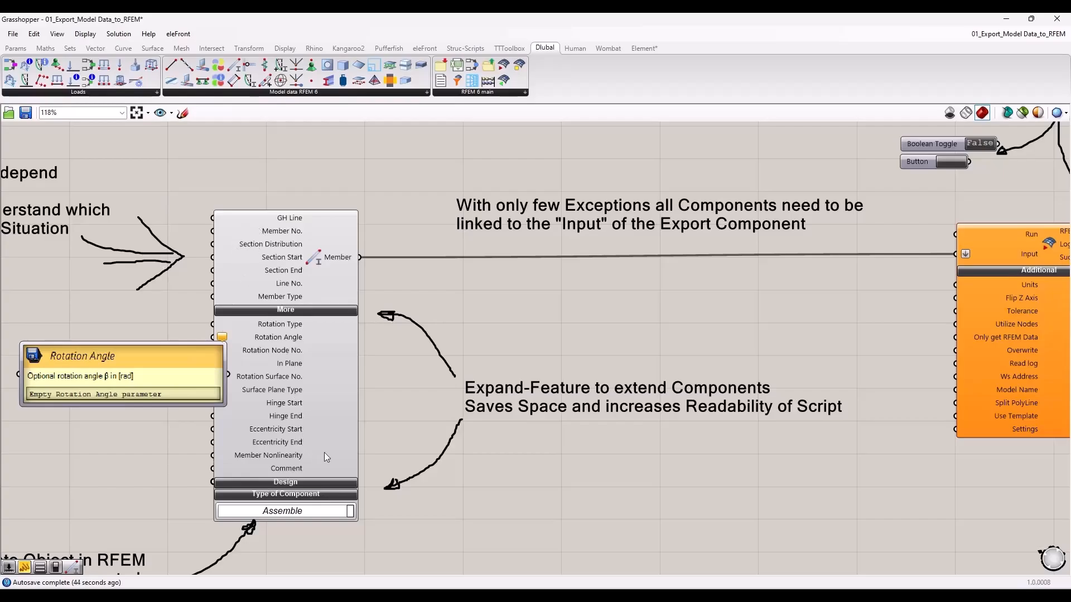
scroll(335, 437, down, 3)
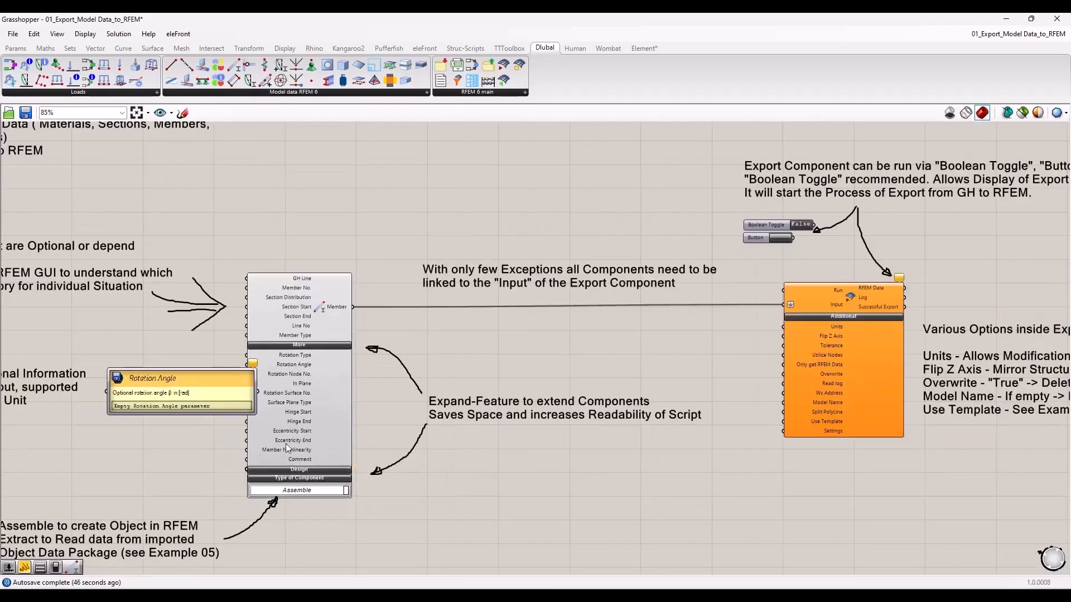
right_drag(575, 316, 500, 318)
right_drag(712, 309, 716, 368)
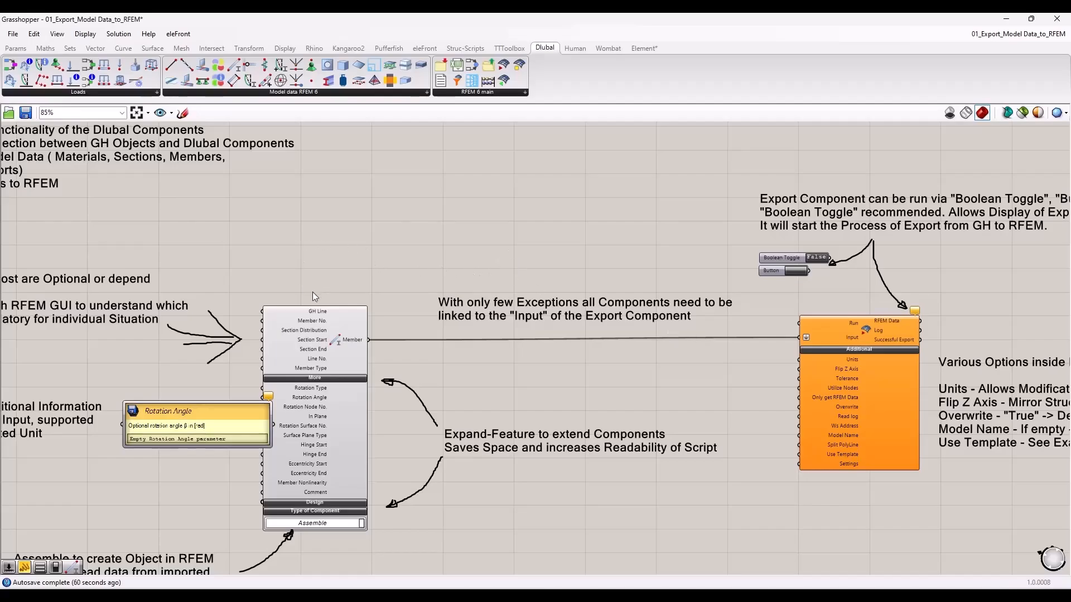
Step: Examine the model data components available for RFEM 6 and trace the Member output to the Export component's Input
scroll(322, 347, up, 2)
scroll(323, 347, up, 2)
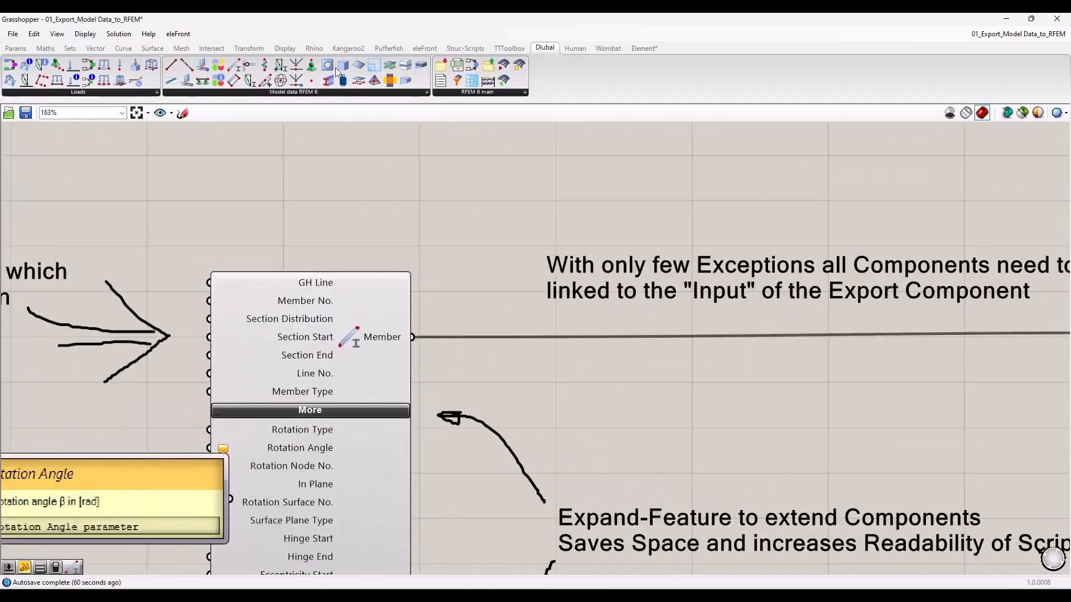
click(378, 353)
scroll(358, 417, down, 2)
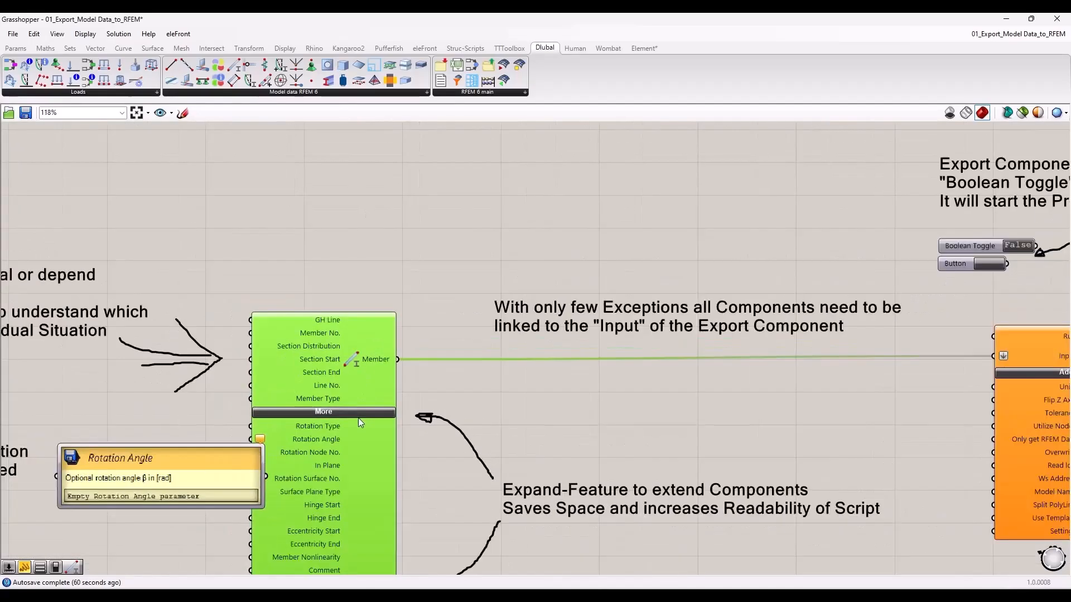
click(373, 296)
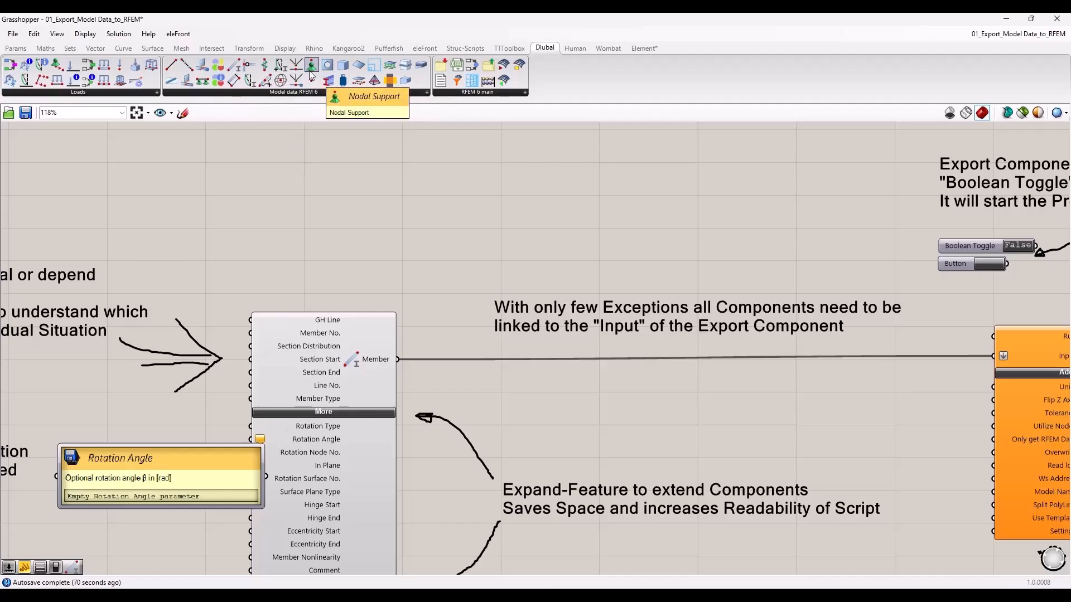
scroll(277, 212, down, 3)
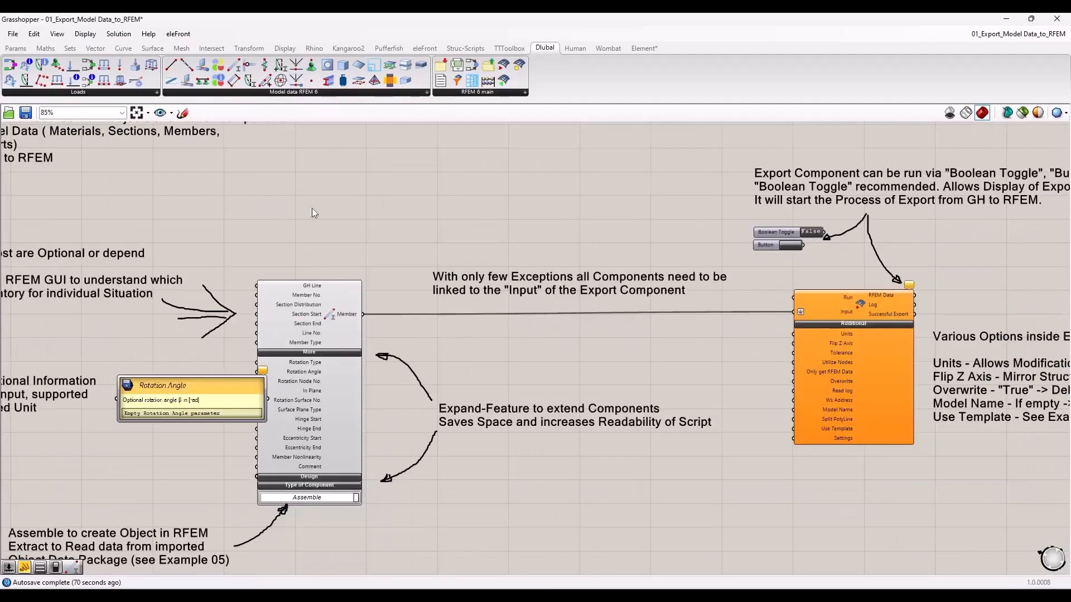
right_drag(751, 383, 460, 357)
scroll(557, 310, up, 3)
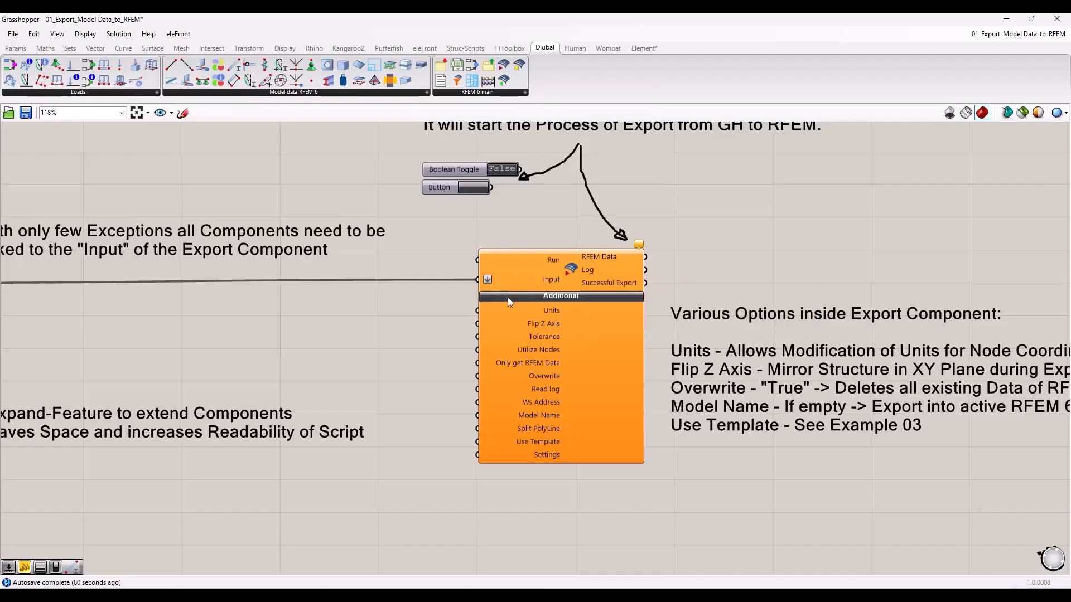
right_drag(356, 281, 513, 313)
right_drag(187, 333, 295, 332)
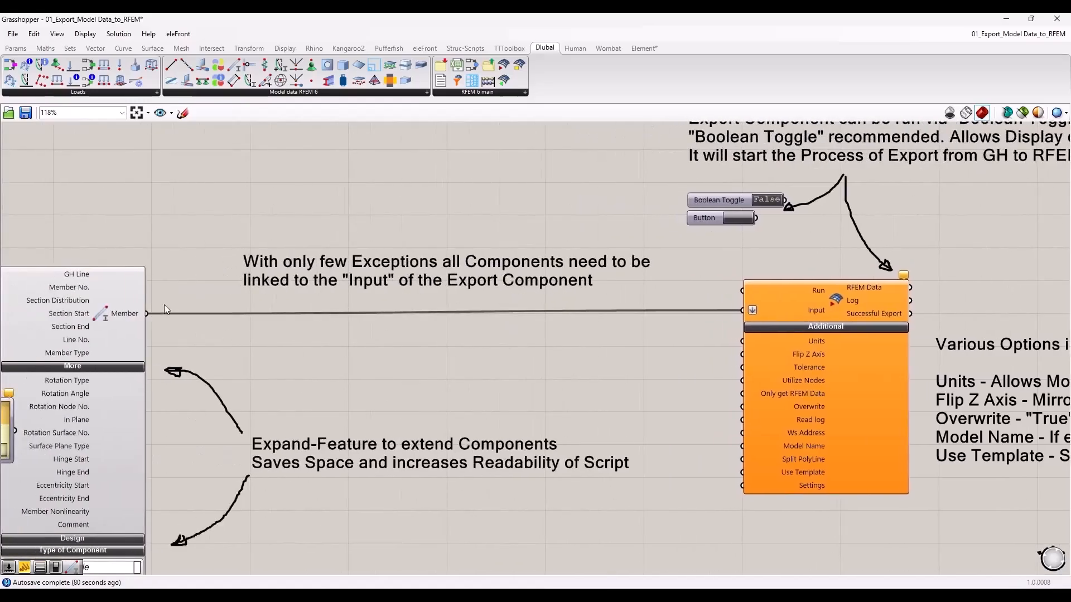
right_drag(808, 316, 398, 281)
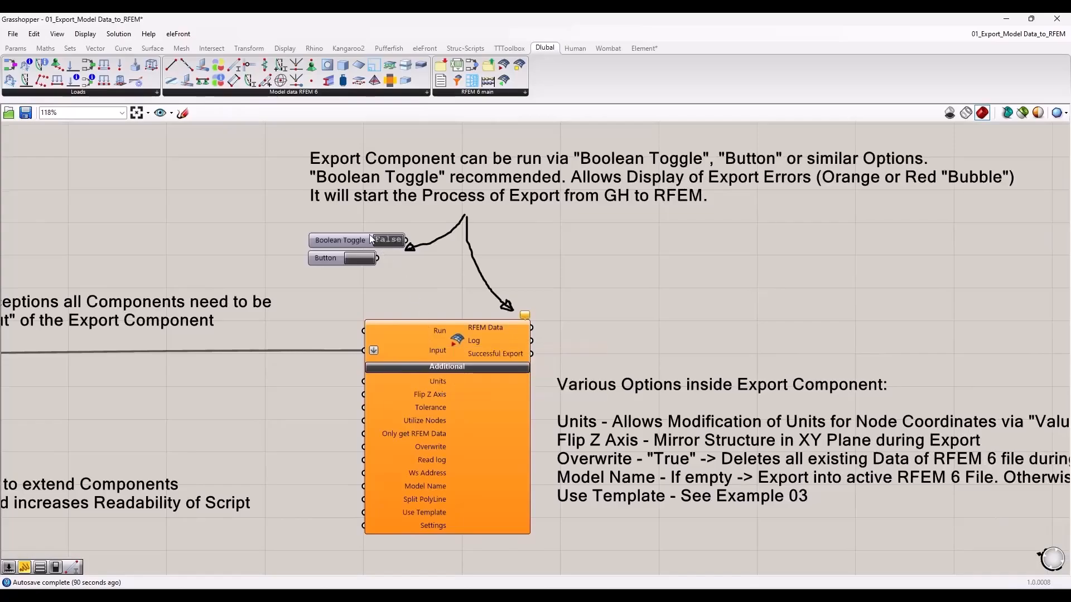
Step: Examine the Export component's Run input, its Boolean Toggle and Button options, and the notes on export errors and additional settings
mouse_move(393, 333)
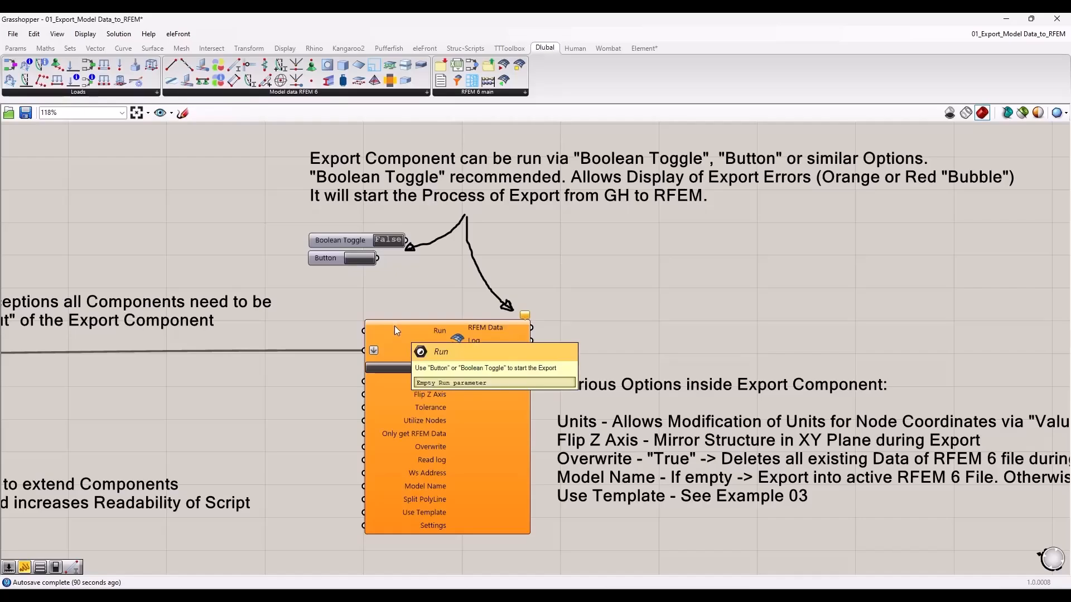
right_drag(430, 282, 313, 271)
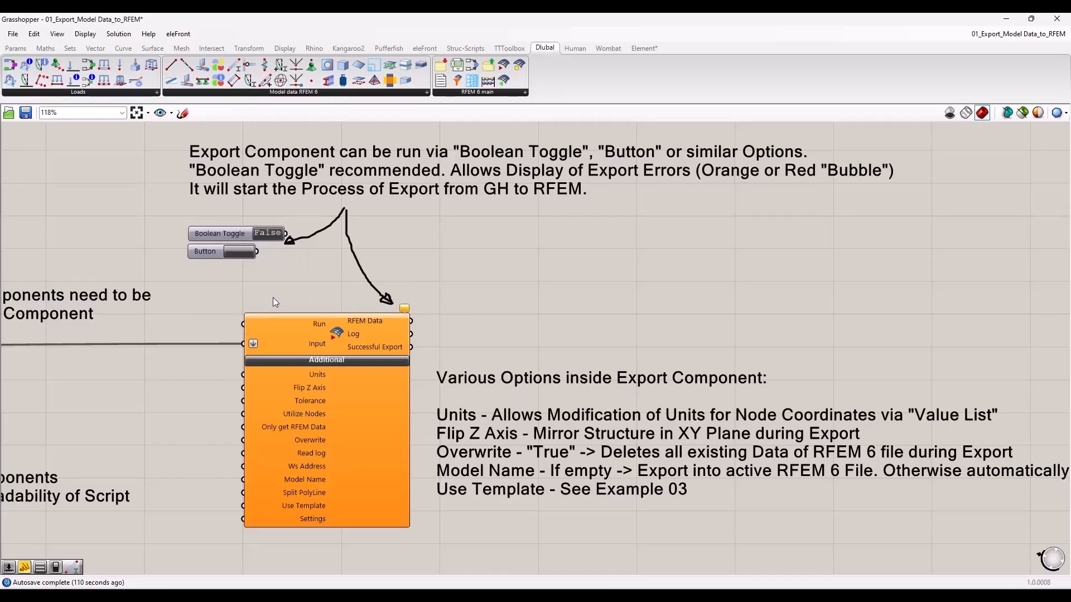
scroll(276, 292, down, 3)
right_drag(229, 309, 747, 332)
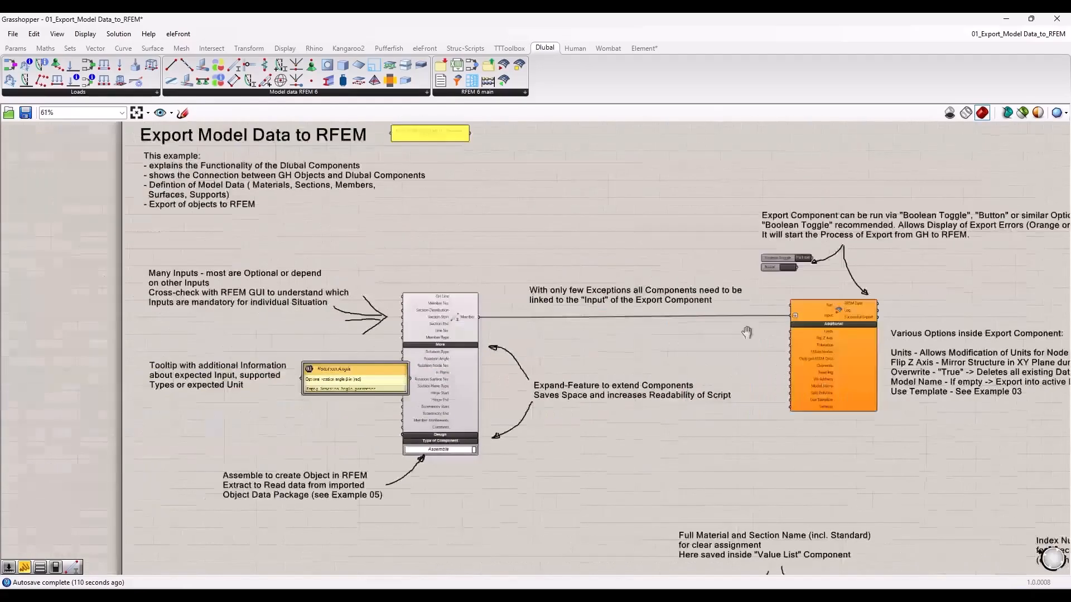
scroll(473, 319, up, 4)
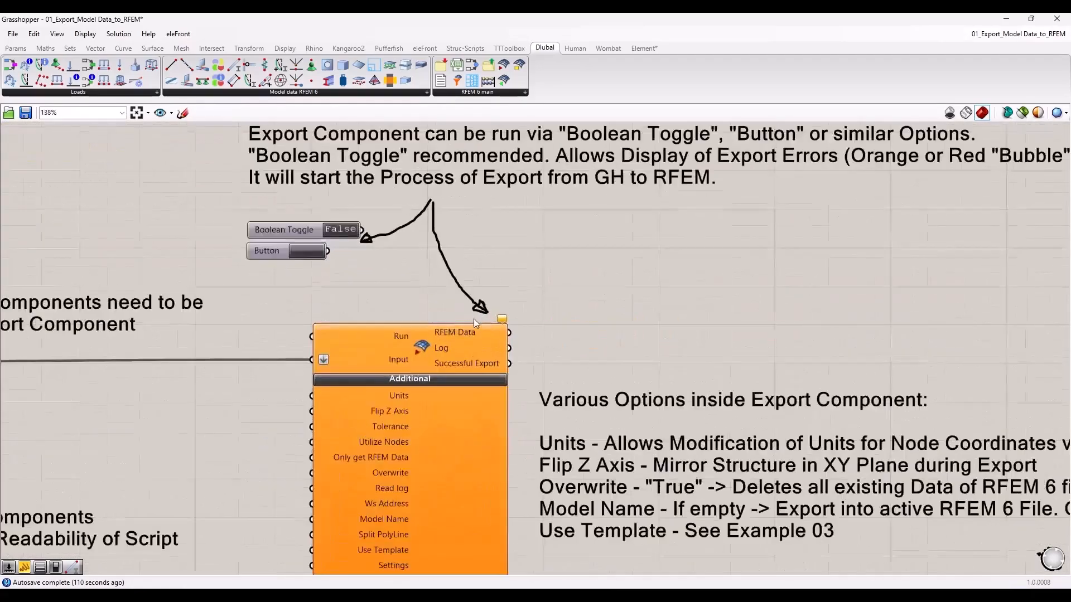
right_drag(345, 300, 265, 295)
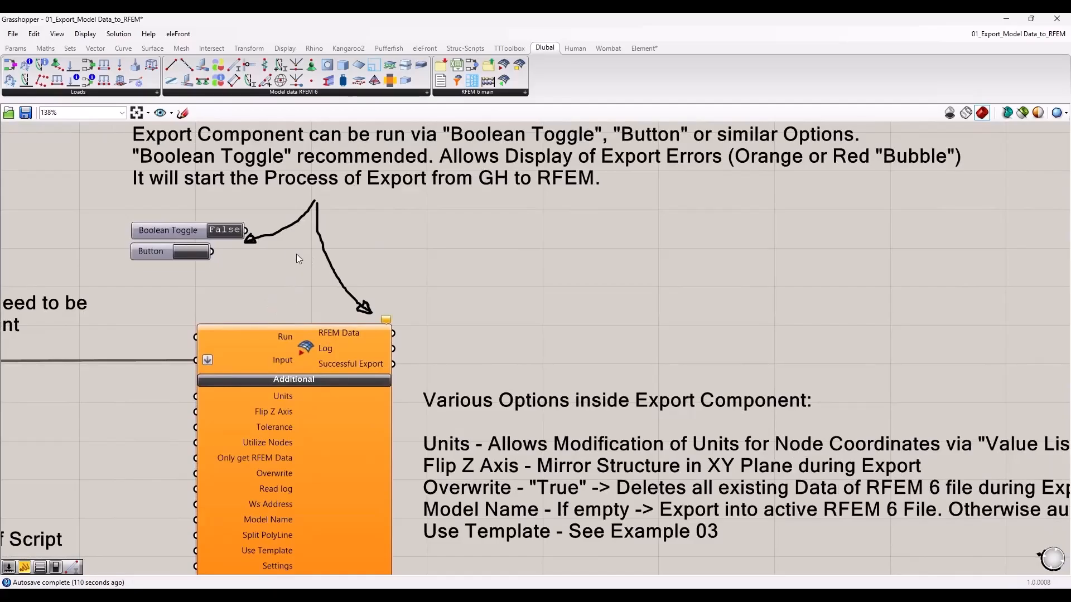
right_drag(289, 276, 217, 327)
right_drag(179, 283, 269, 286)
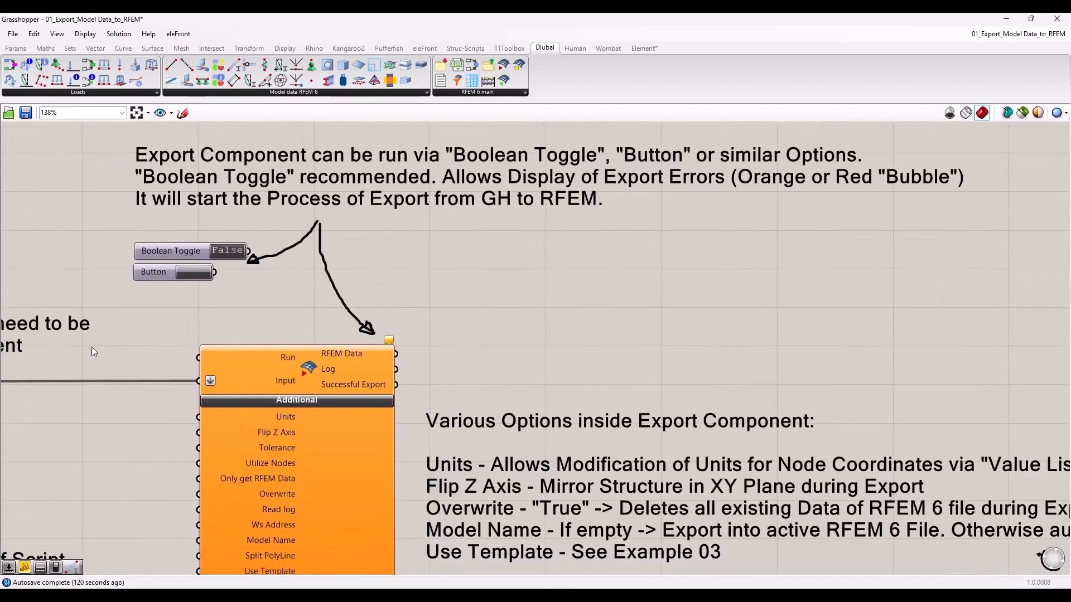
scroll(366, 335, down, 5)
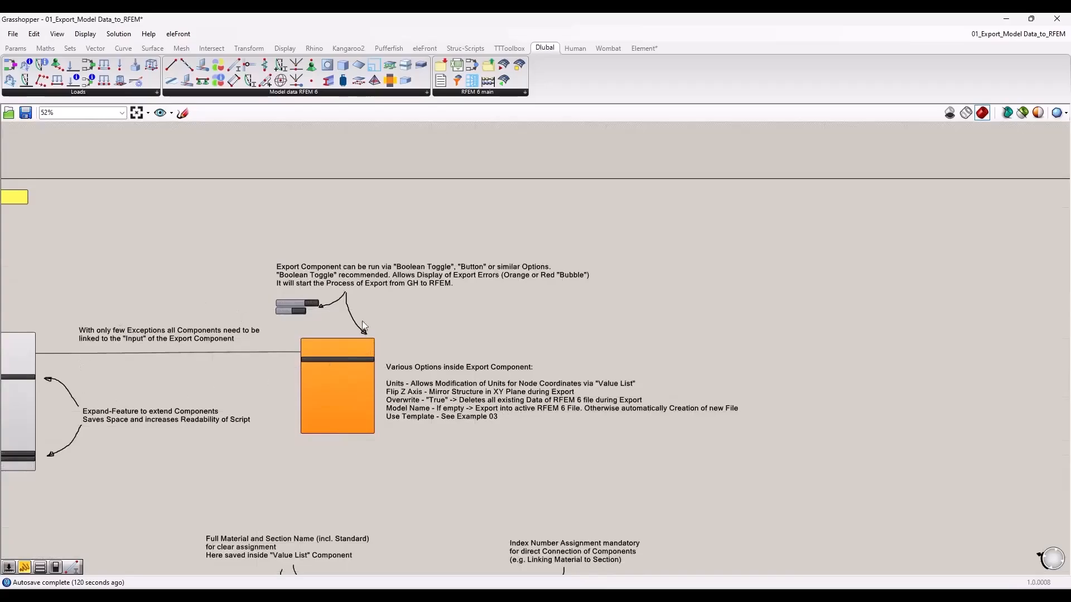
scroll(370, 304, up, 5)
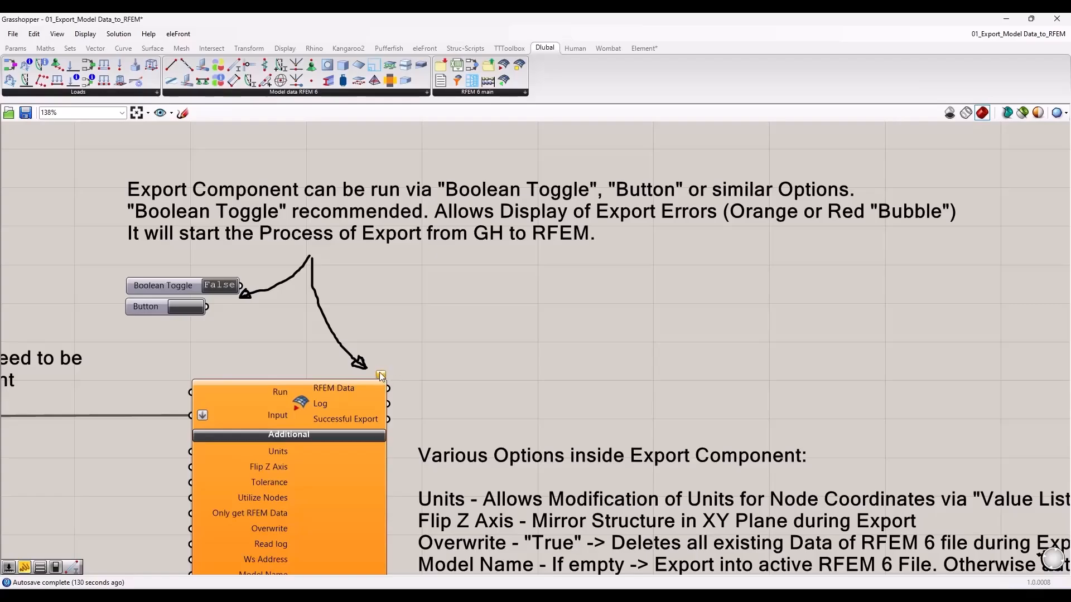
Step: Check the Export component's warning bubble and select the Boolean Toggle recommended for running the export
scroll(383, 384, up, 3)
scroll(384, 380, down, 3)
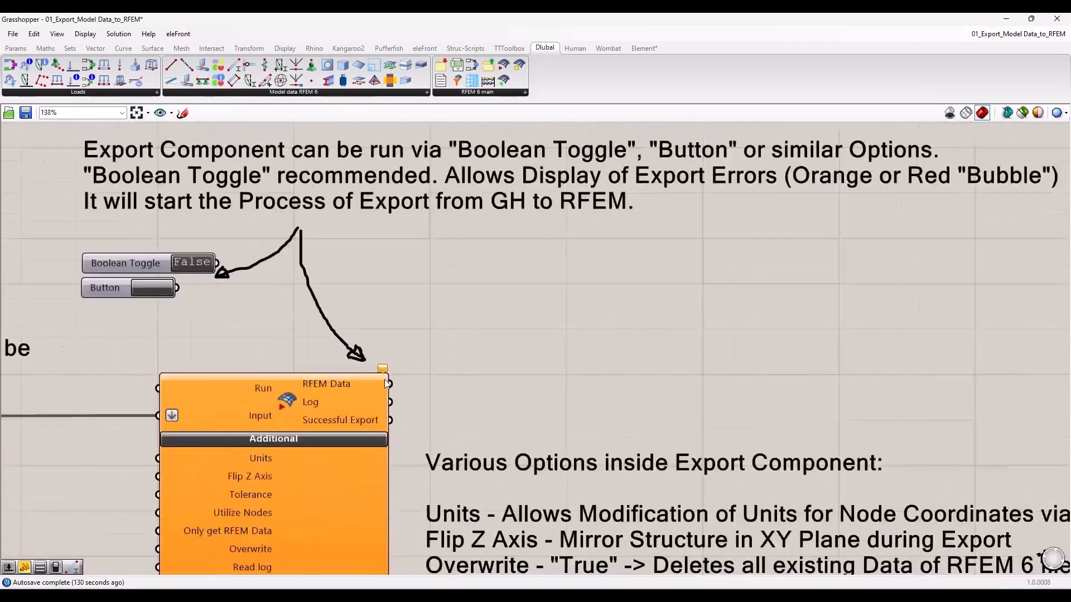
mouse_move(382, 370)
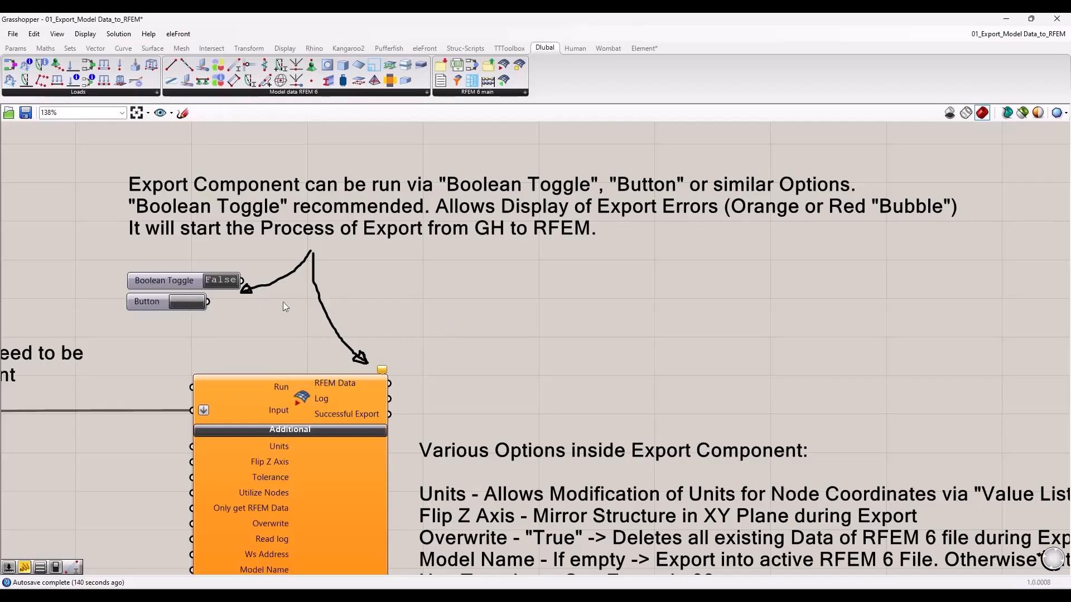
click(162, 283)
Step: Bring the parametric line and surface generation group into view and place the Grasshopper window beside the Rhino viewport
scroll(191, 293, down, 4)
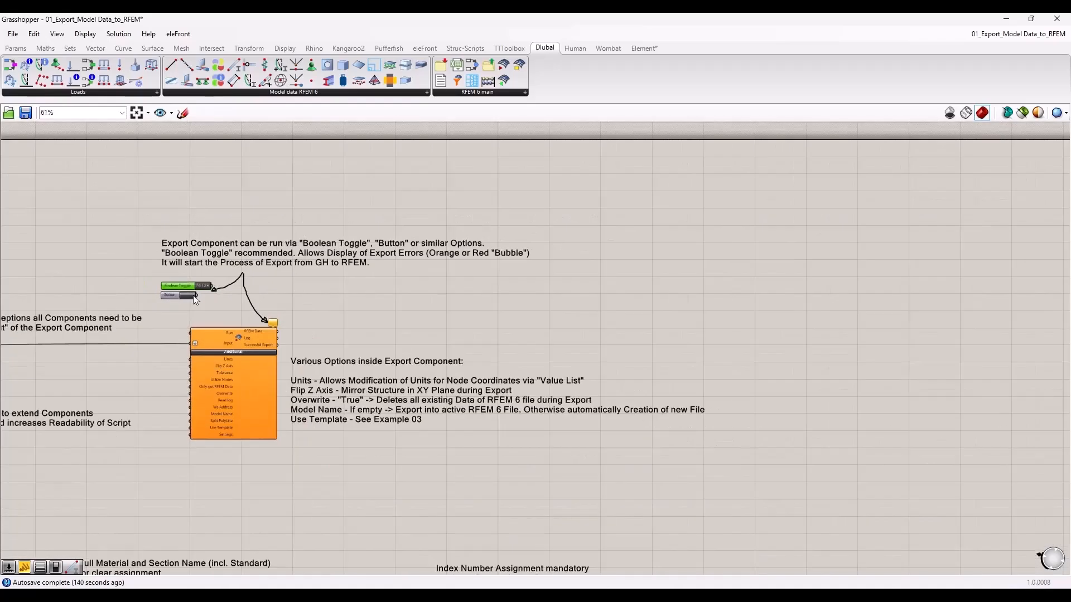
scroll(558, 292, down, 4)
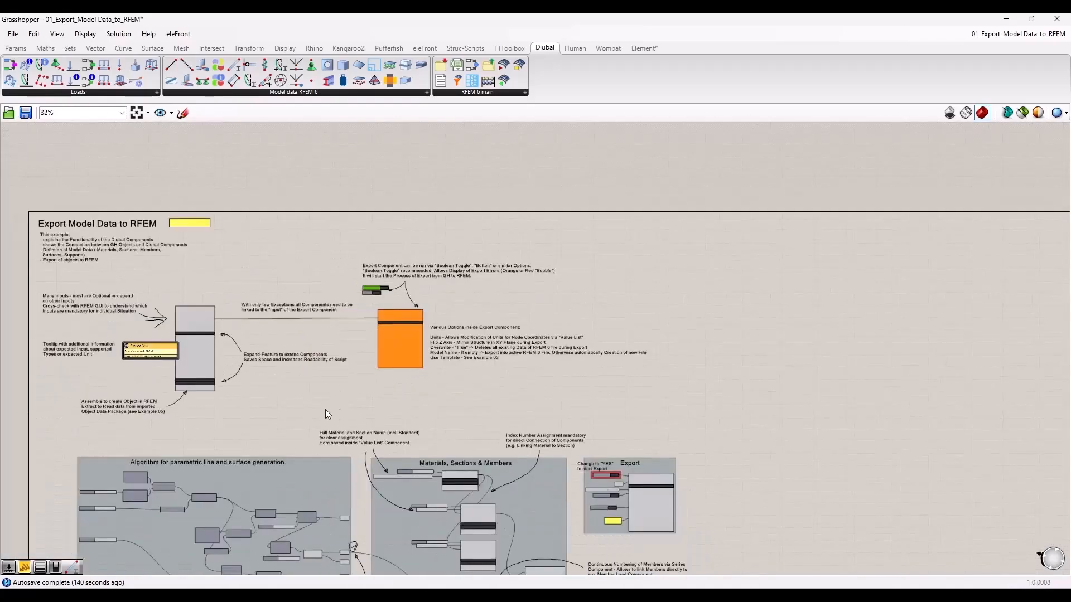
right_drag(326, 409, 446, 358)
scroll(390, 364, up, 2)
right_drag(380, 393, 297, 159)
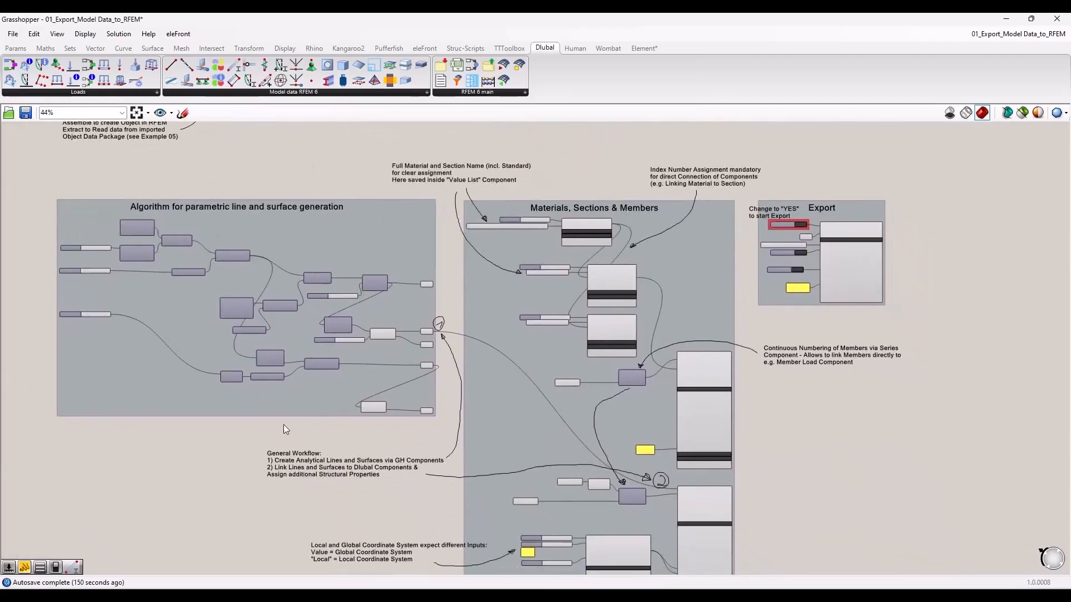
drag(334, 18, 1070, 149)
scroll(693, 267, up, 3)
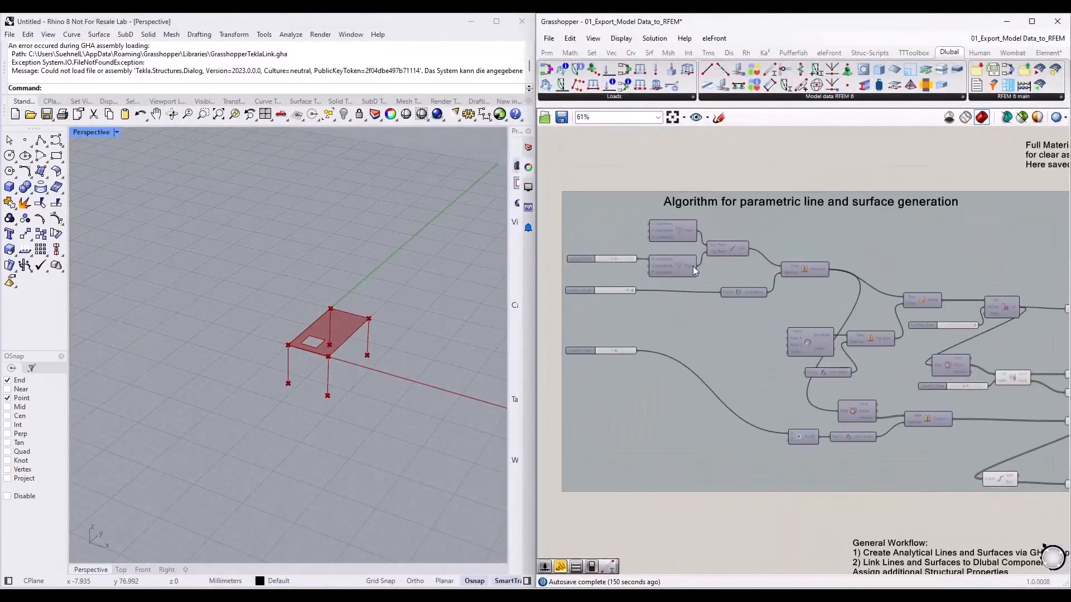
Step: Examine the whole parametric line and surface generation group and the structure it produces in the Rhino perspective view
click(851, 240)
scroll(701, 266, down, 2)
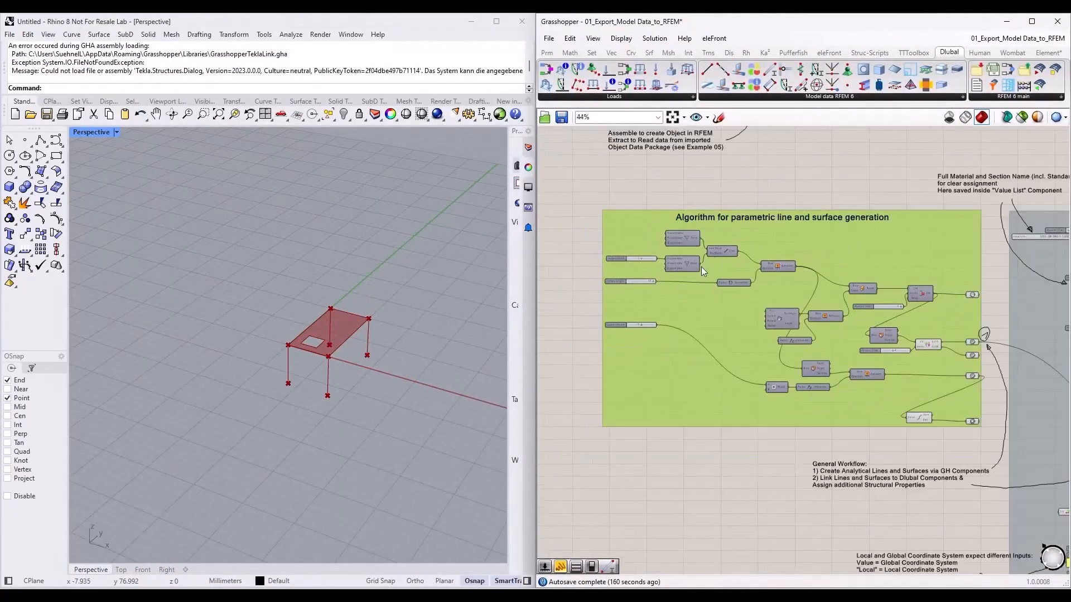
scroll(798, 245, up, 1)
scroll(795, 255, up, 1)
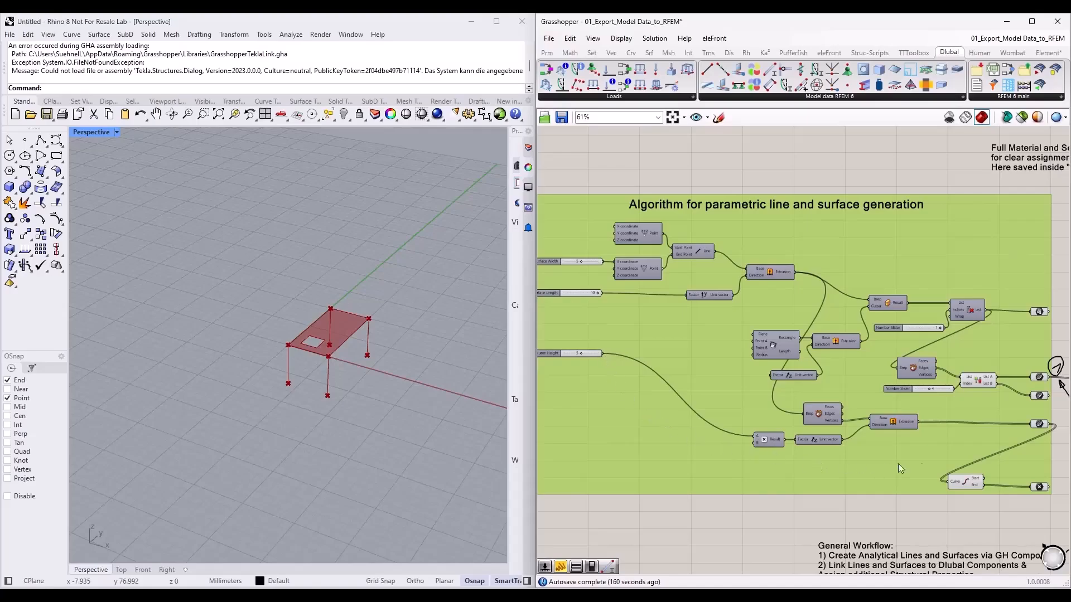
click(714, 525)
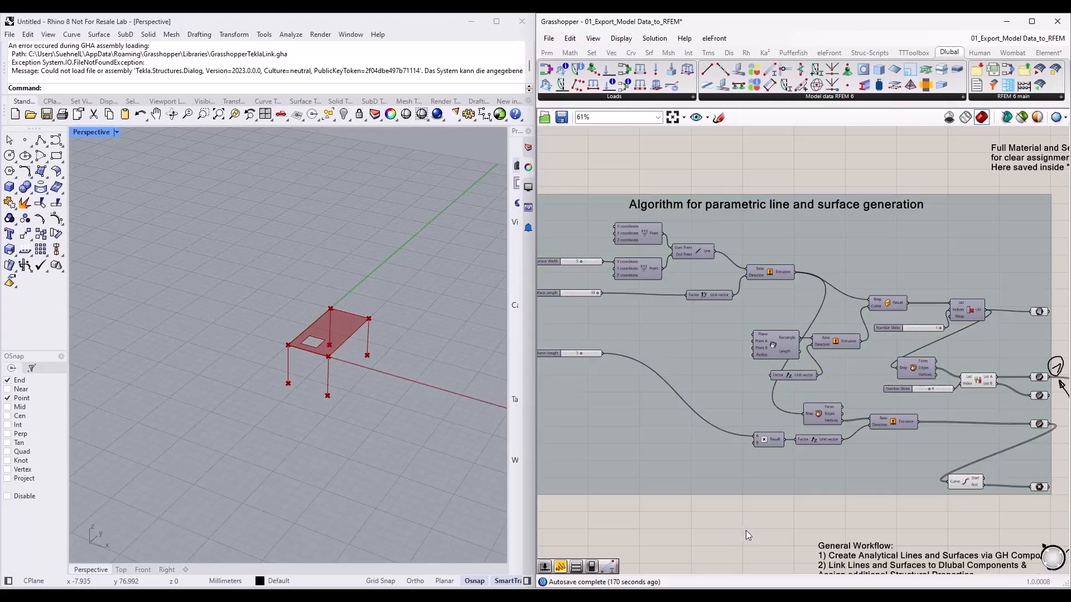
scroll(340, 350, up, 5)
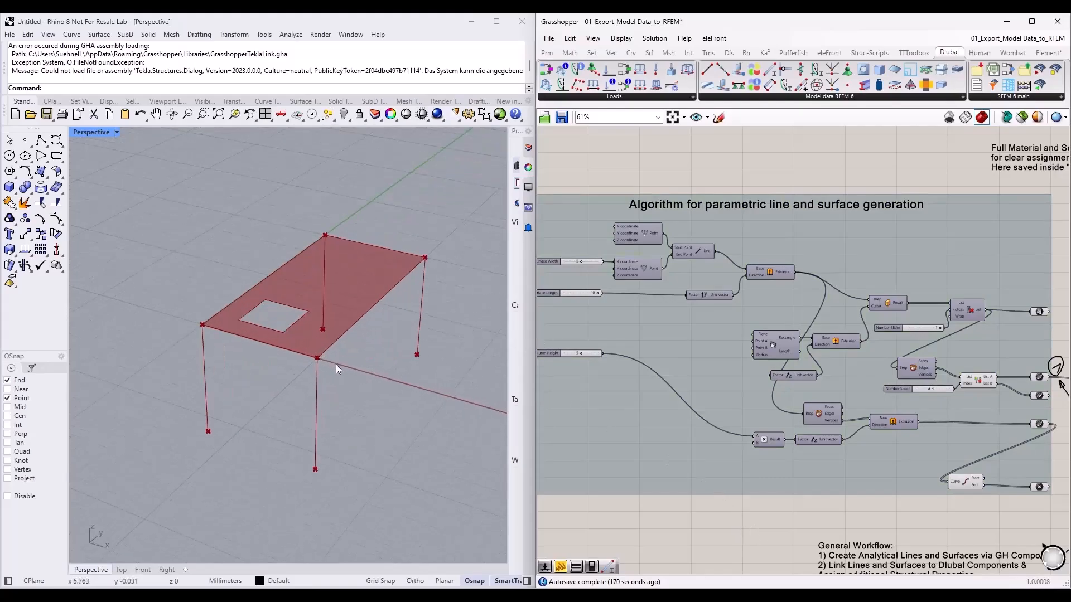
scroll(346, 375, down, 3)
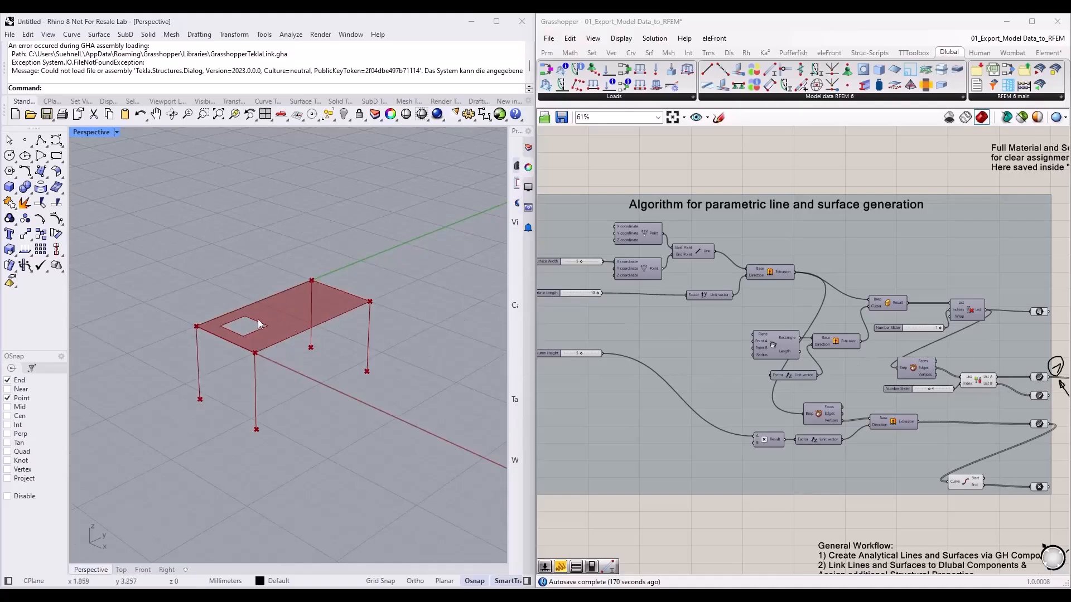
Step: Highlight the geometry of the group's output parameters one by one in Rhino: surface, outer edges, opening edges, column end points and column lines
scroll(868, 314, up, 6)
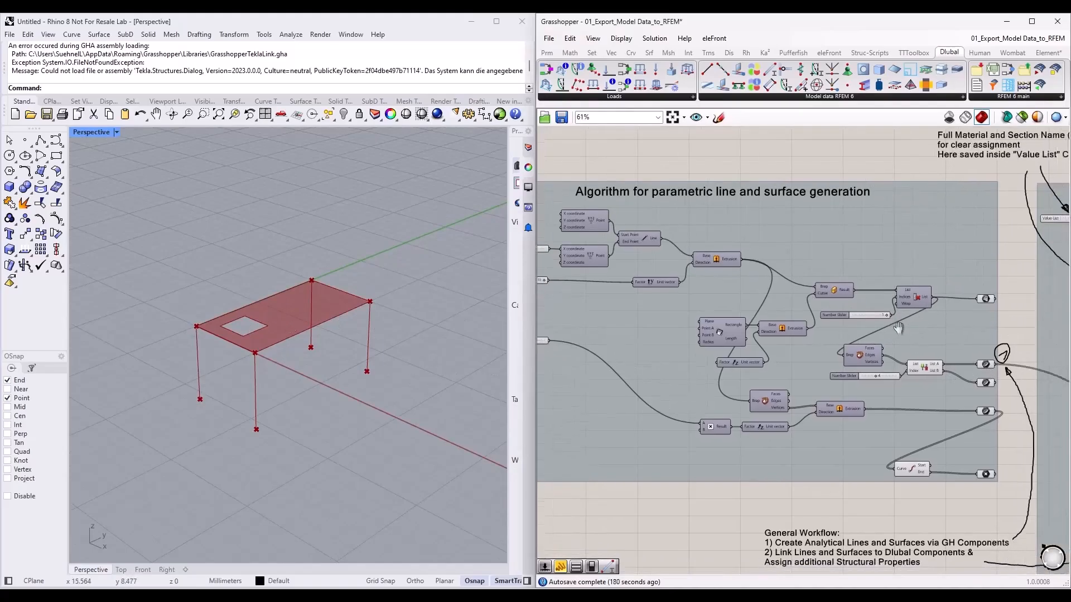
right_drag(836, 305, 836, 283)
scroll(836, 283, down, 1)
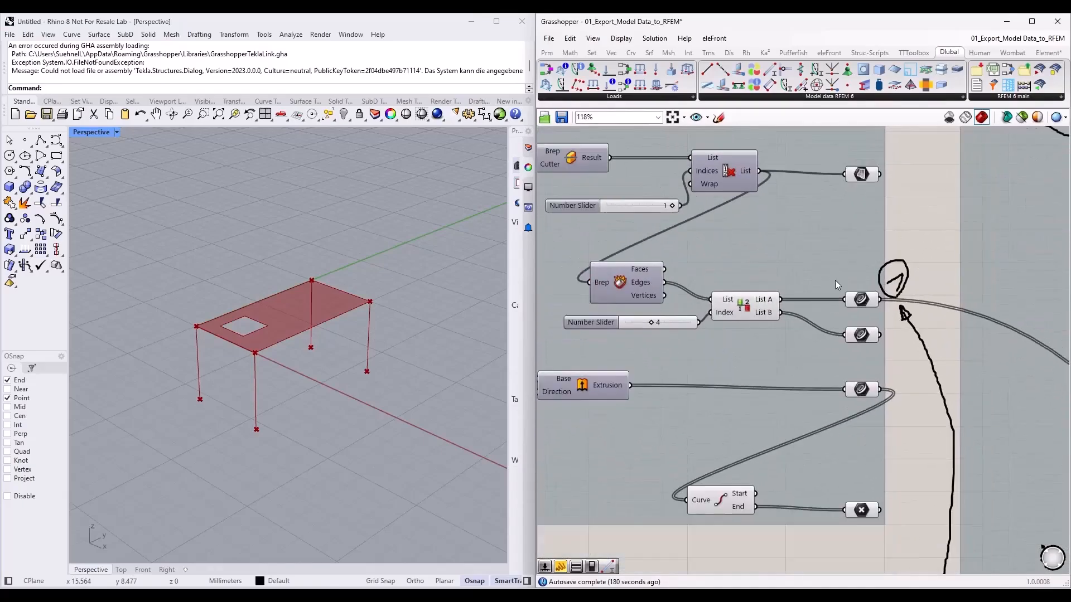
click(867, 176)
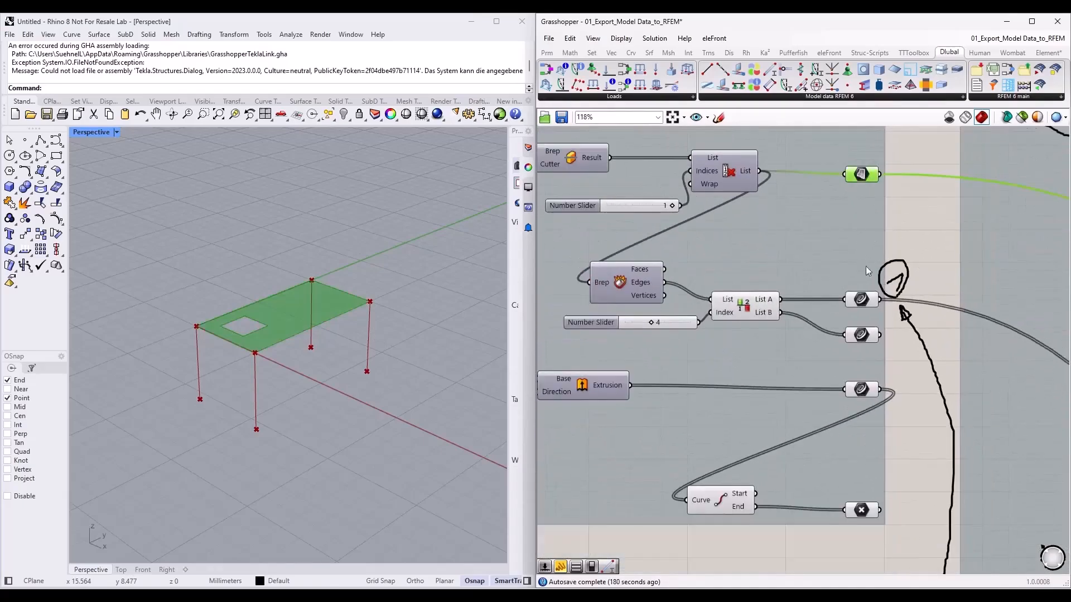
click(860, 301)
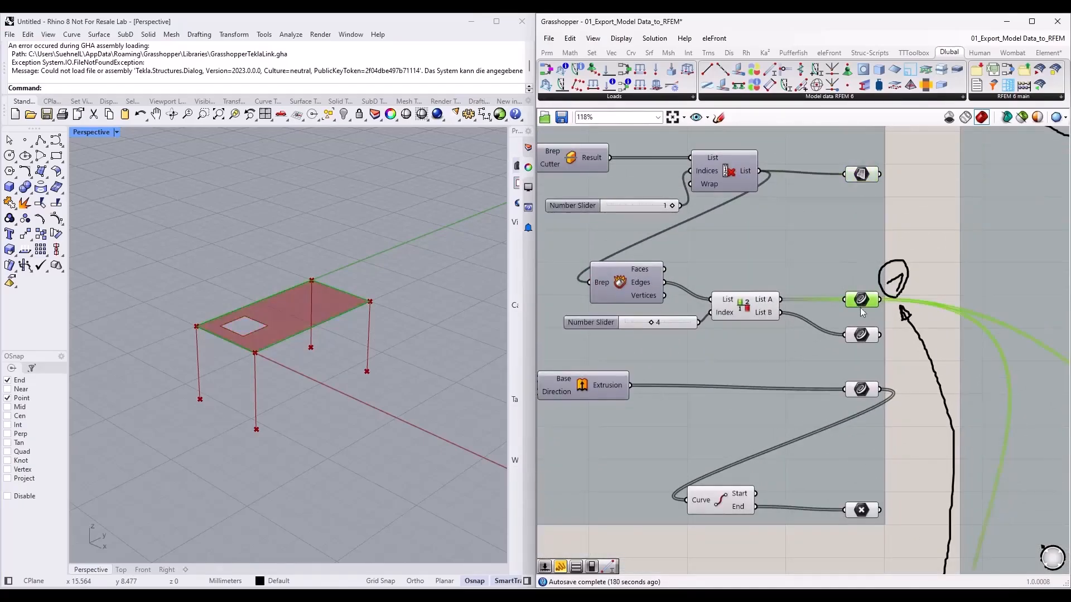
click(867, 334)
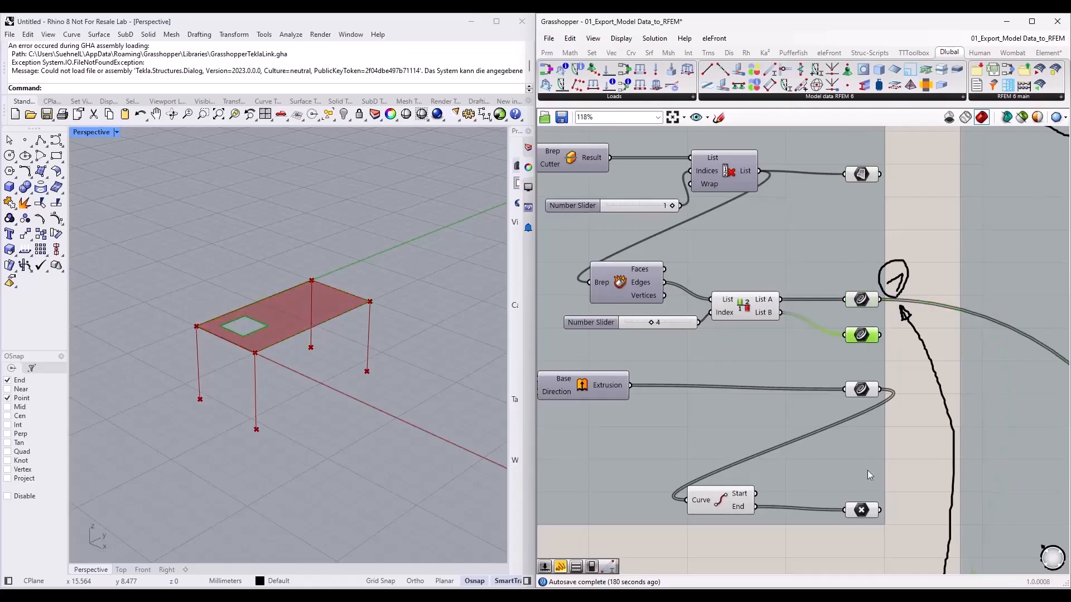
click(861, 512)
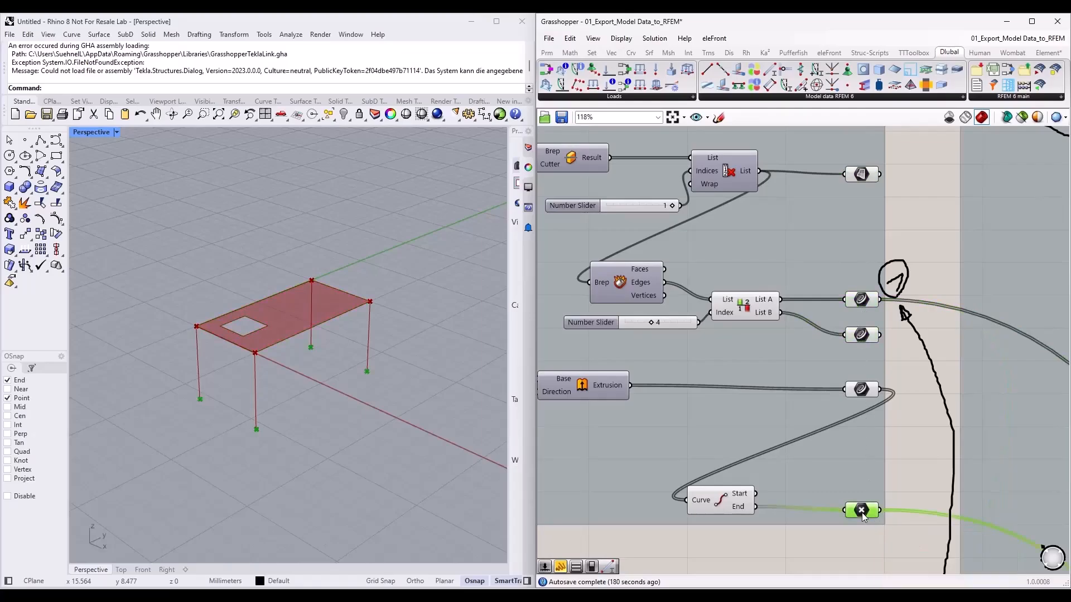
click(863, 389)
click(866, 303)
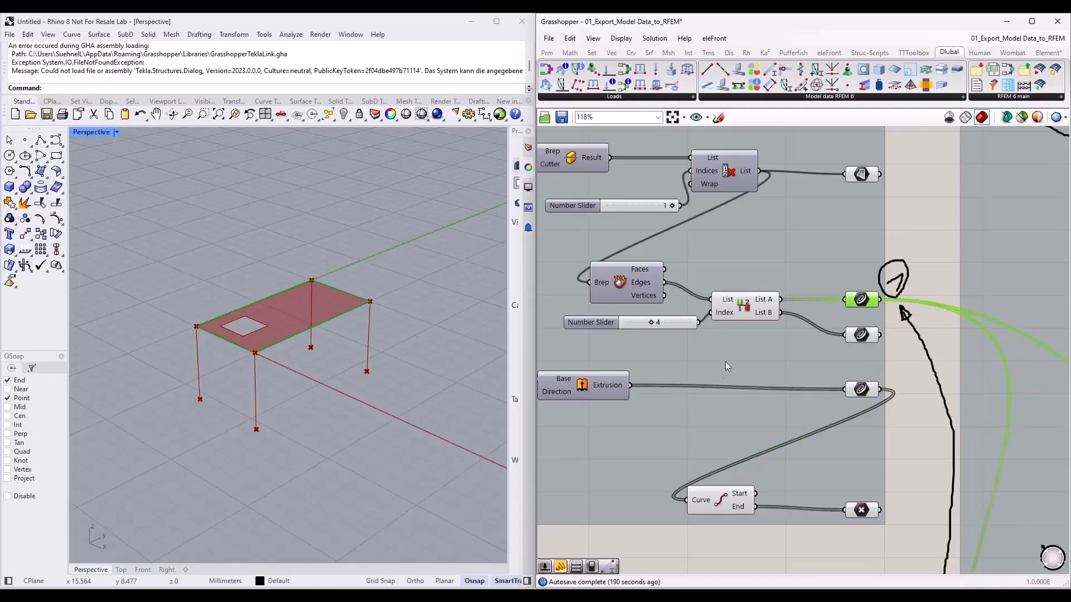
Step: Maximize the Grasshopper window and trace the outer edge curves from the algorithm group into the Materials, Sections & Members group
scroll(686, 400, down, 3)
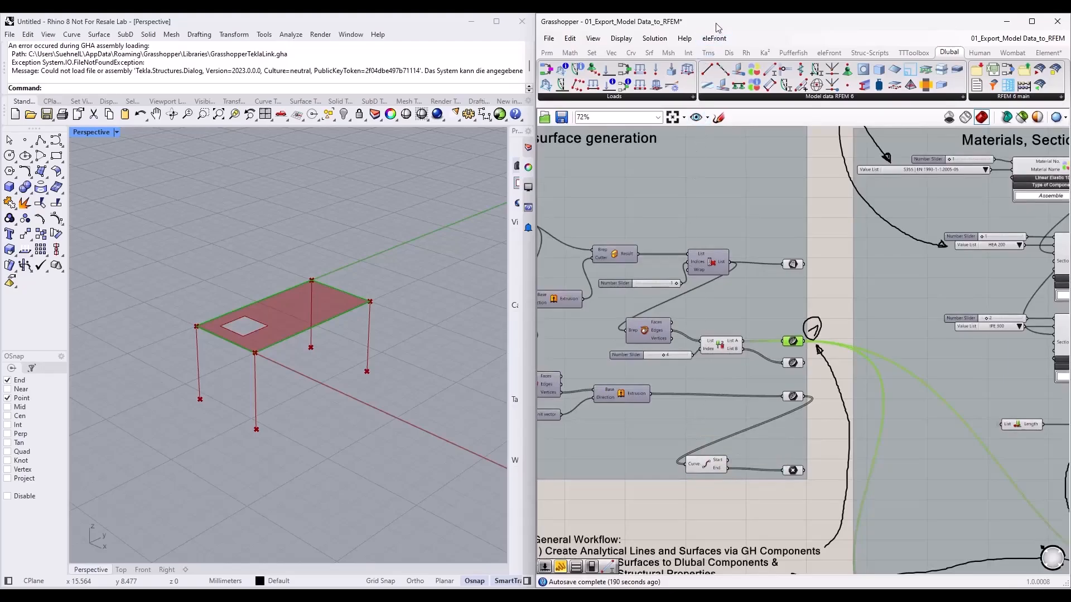
drag(714, 21, 536, 75)
double_click(536, 78)
right_drag(657, 203, 531, 203)
right_drag(258, 483, 287, 424)
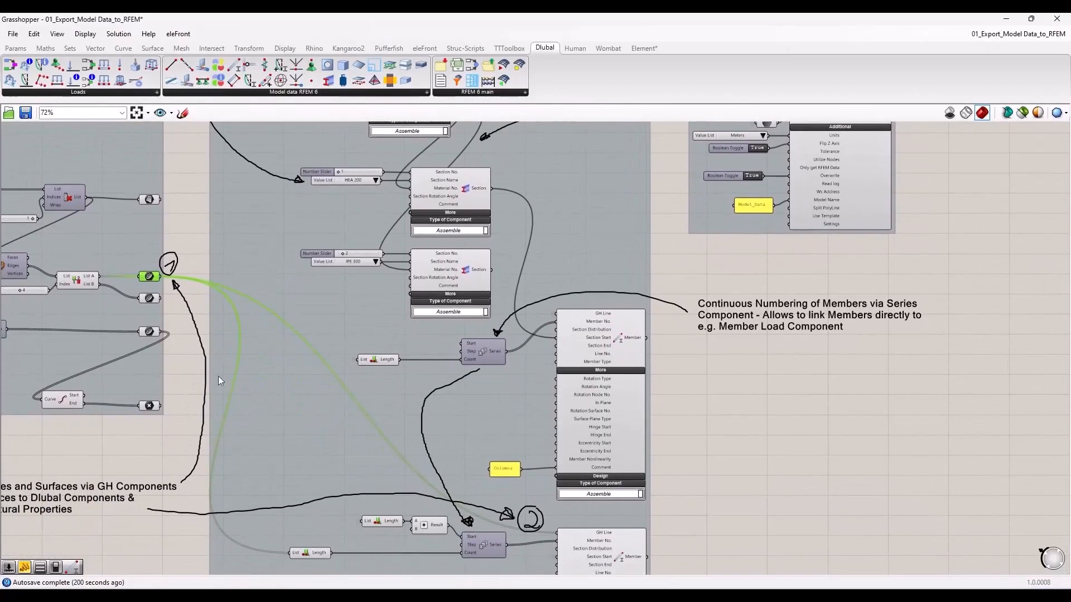
click(199, 298)
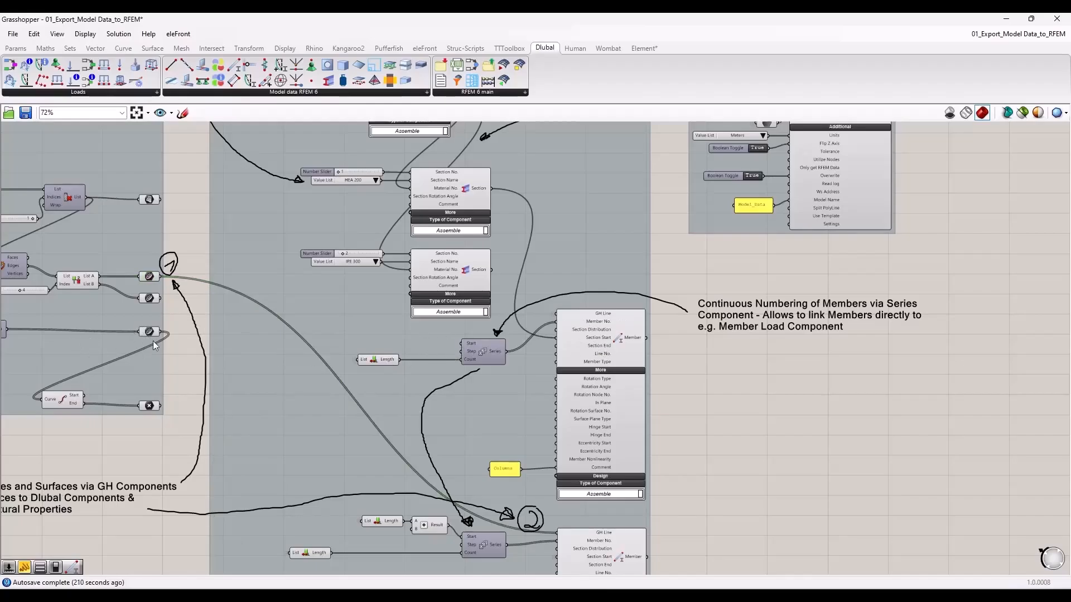
Step: Trace the column curve parameter to the Columns Member component and examine its GH Line, Member No. and Section Start inputs
scroll(152, 342, up, 2)
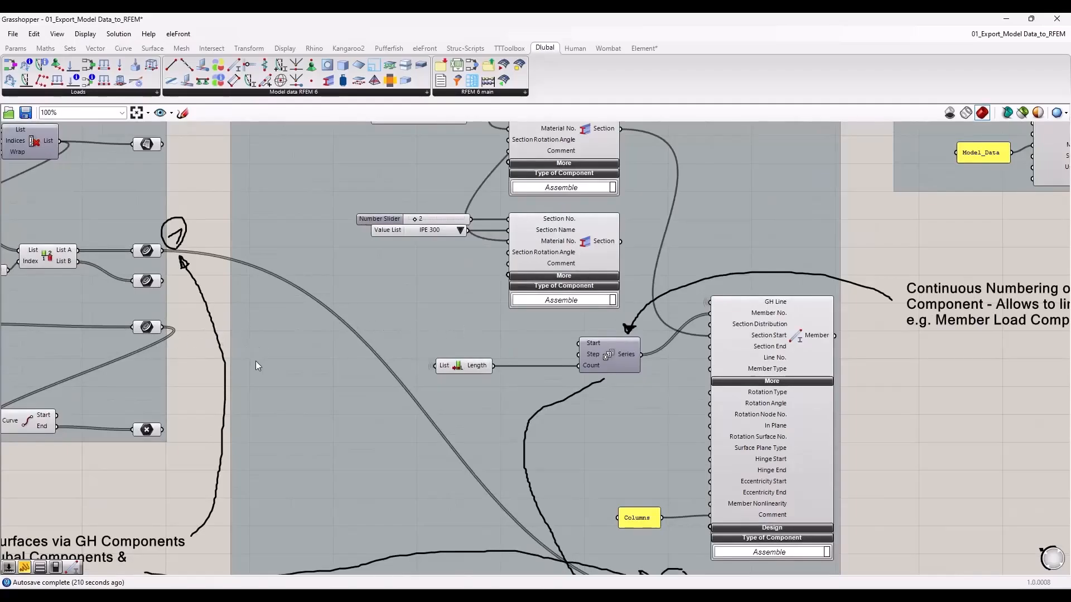
click(147, 327)
mouse_move(157, 328)
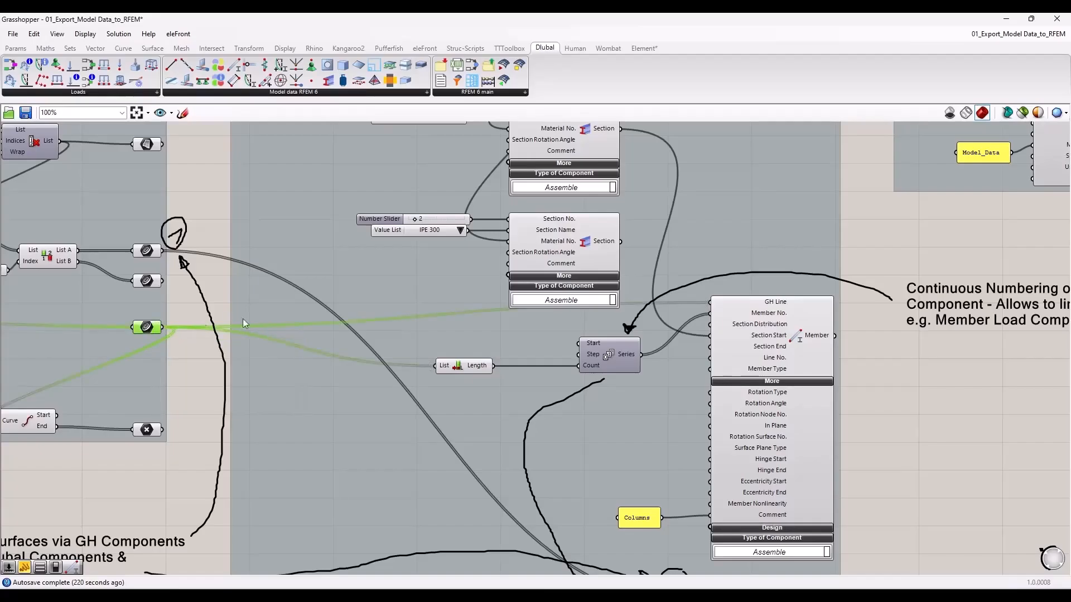
right_drag(854, 389, 570, 316)
scroll(531, 276, up, 2)
scroll(531, 277, up, 2)
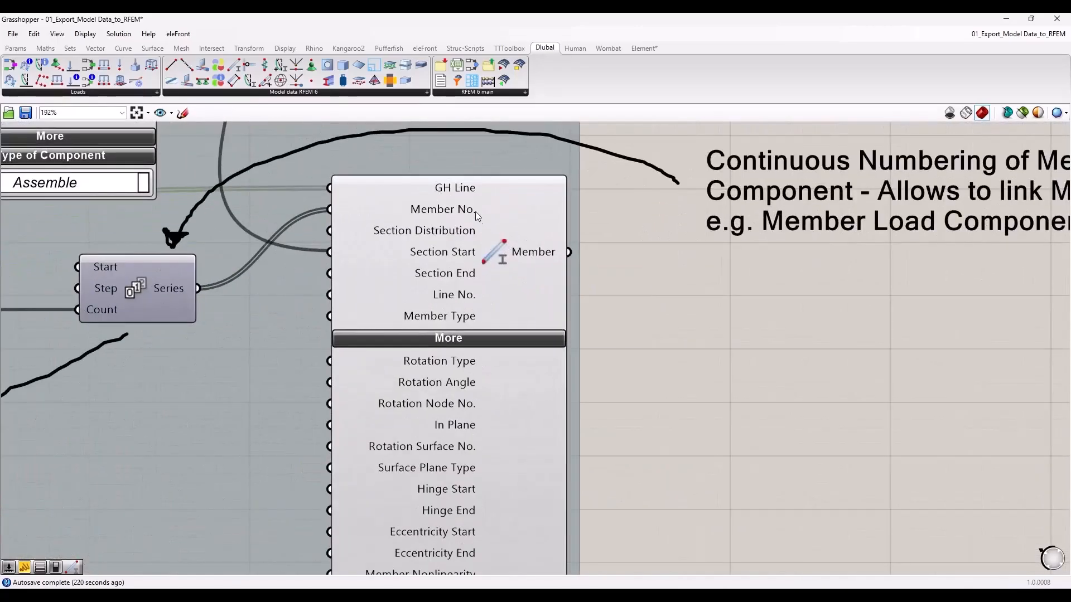
mouse_move(441, 191)
scroll(678, 329, down, 1)
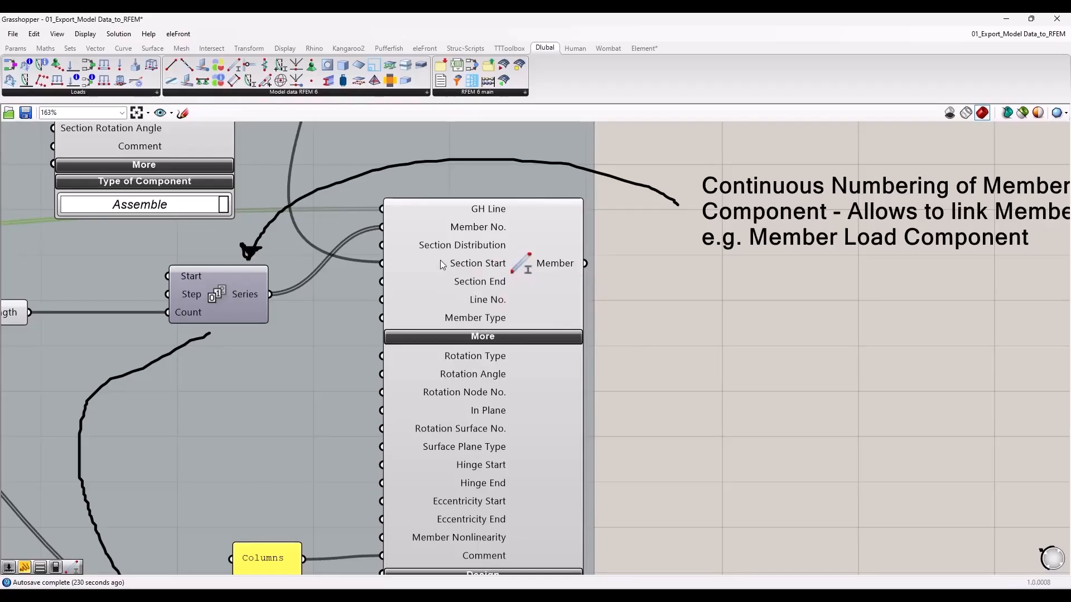
scroll(467, 270, down, 2)
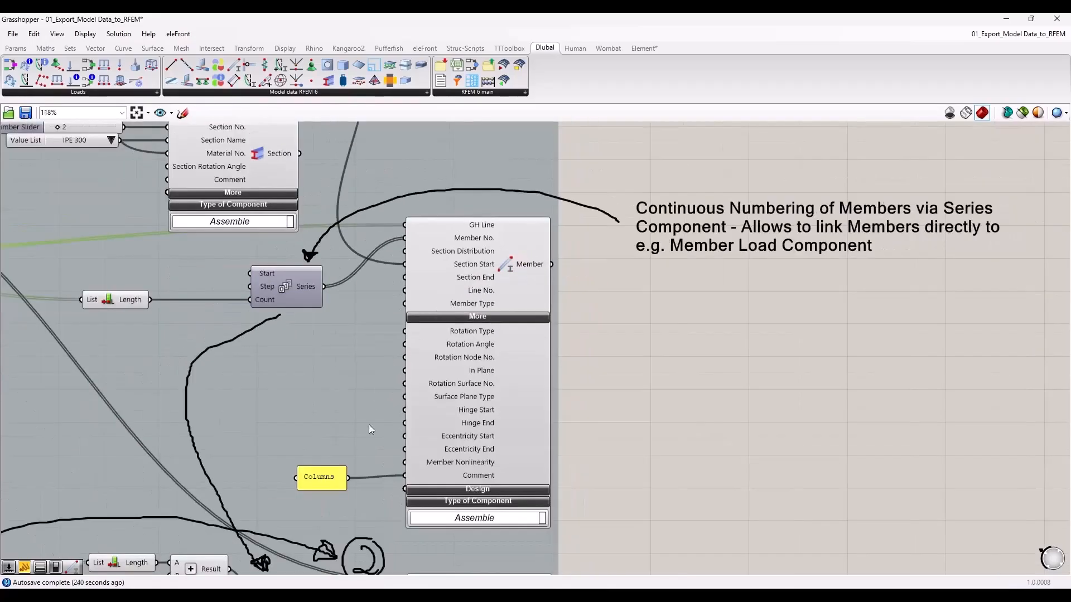
Step: Examine the Member Eccentricity component and its connections to the Eccentricity Start and End inputs of the Beams Member component
scroll(625, 466, down, 3)
right_drag(618, 479, 600, 205)
scroll(336, 384, up, 5)
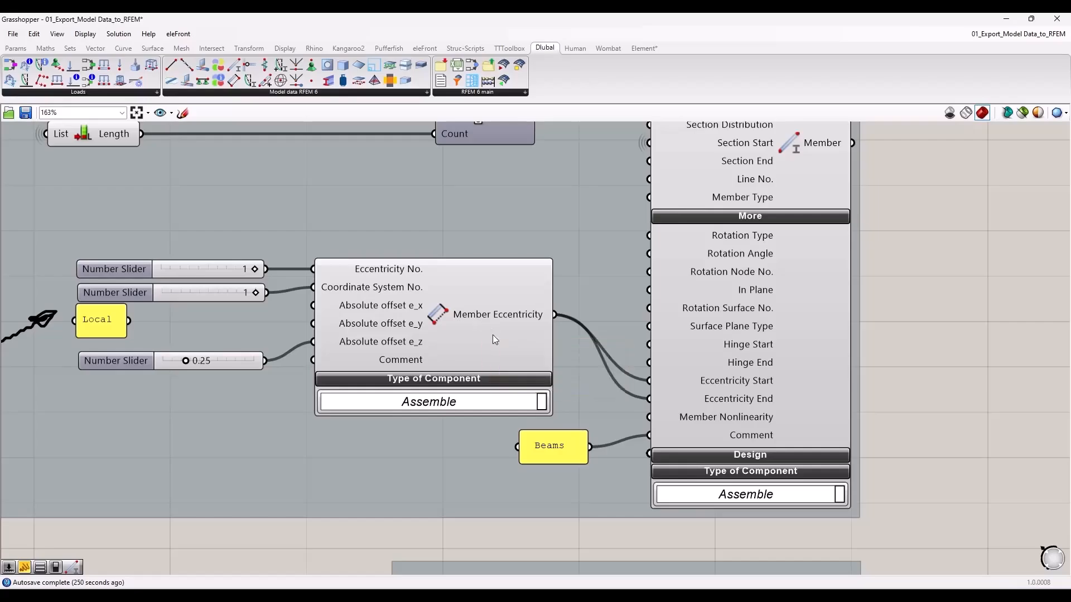
Step: Examine the Material and Section components, their Value Lists and index numbers, and the notes on full names and linking
scroll(475, 438, down, 5)
right_drag(630, 294, 612, 459)
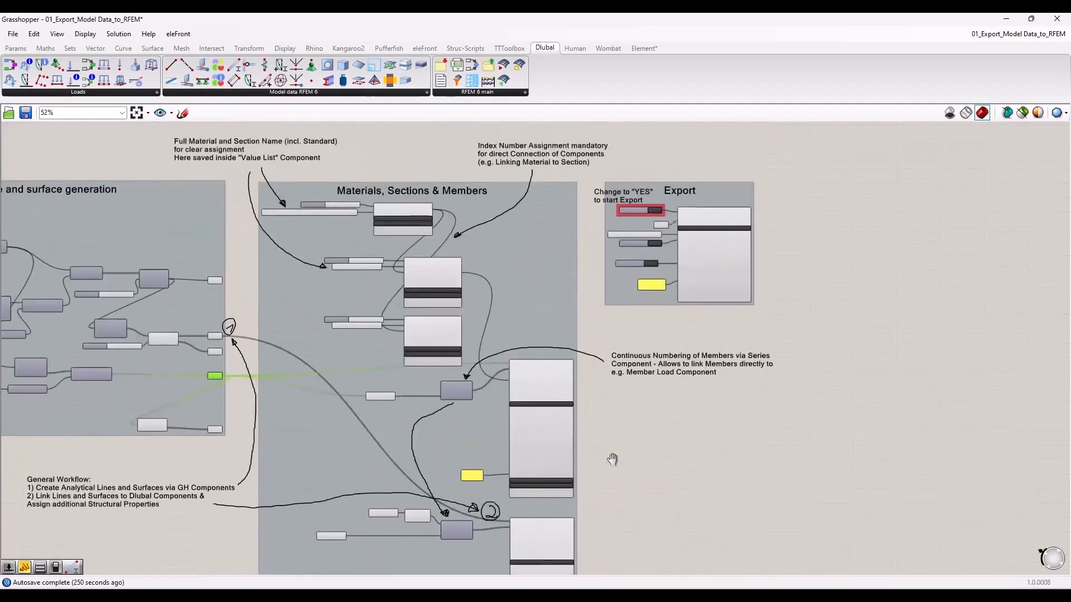
scroll(368, 261, up, 3)
right_drag(114, 257, 148, 304)
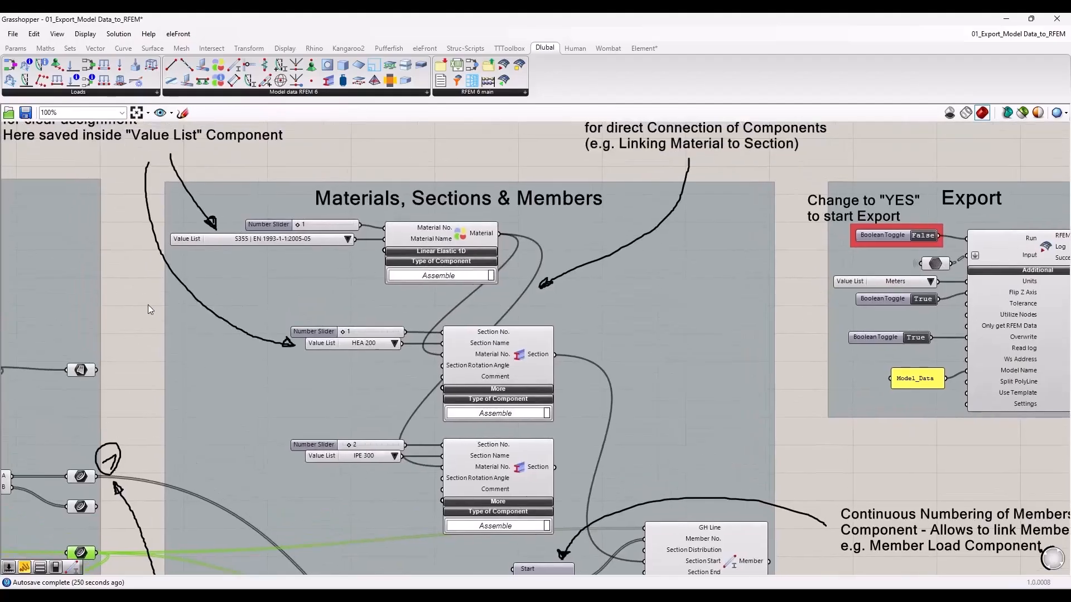
right_drag(217, 304, 277, 330)
scroll(390, 336, down, 1)
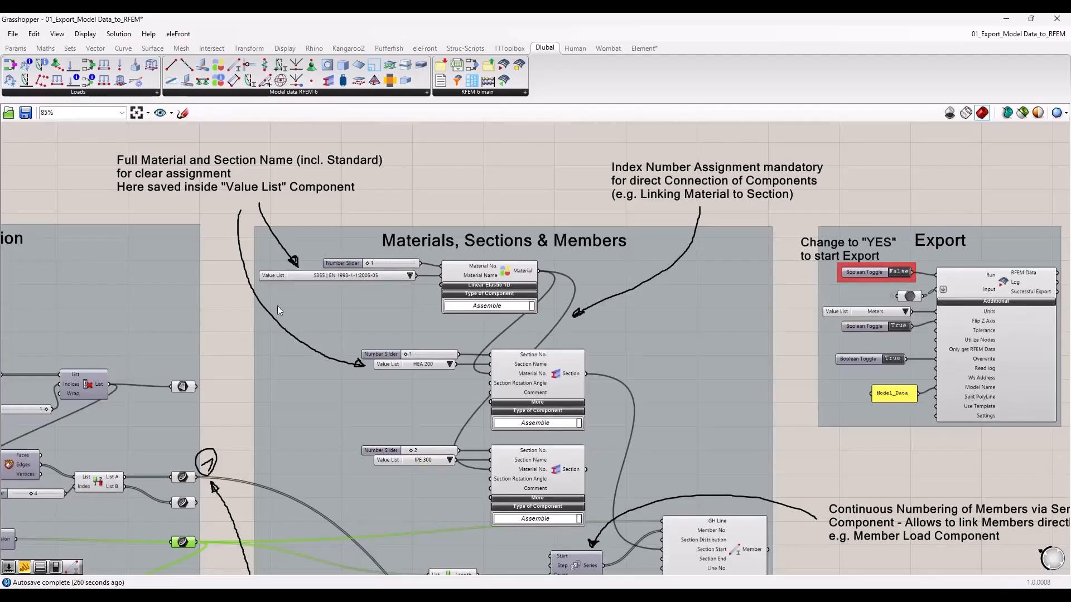
scroll(220, 255, up, 1)
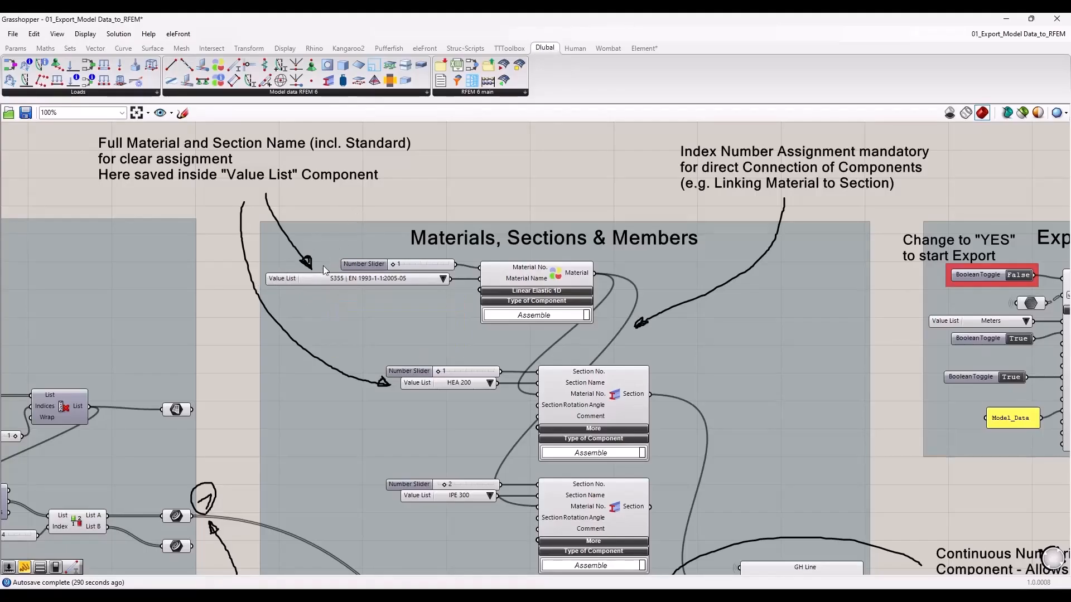
Step: Open the material Value List's constants, widen the window to read the full material names, and close it without changes
click(289, 277)
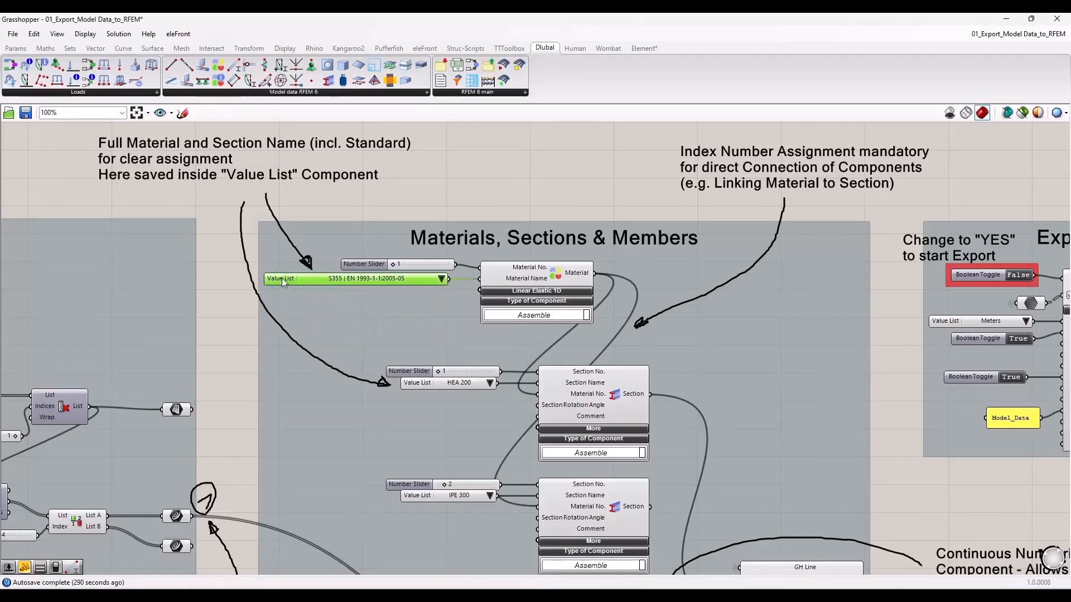
right_click(283, 278)
click(307, 302)
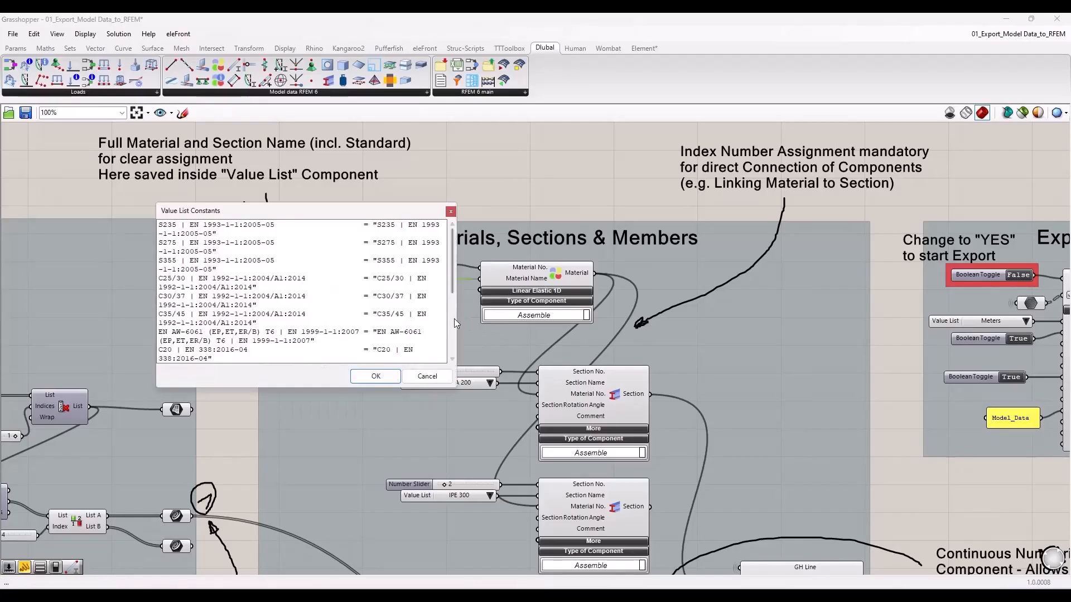
drag(455, 318, 746, 318)
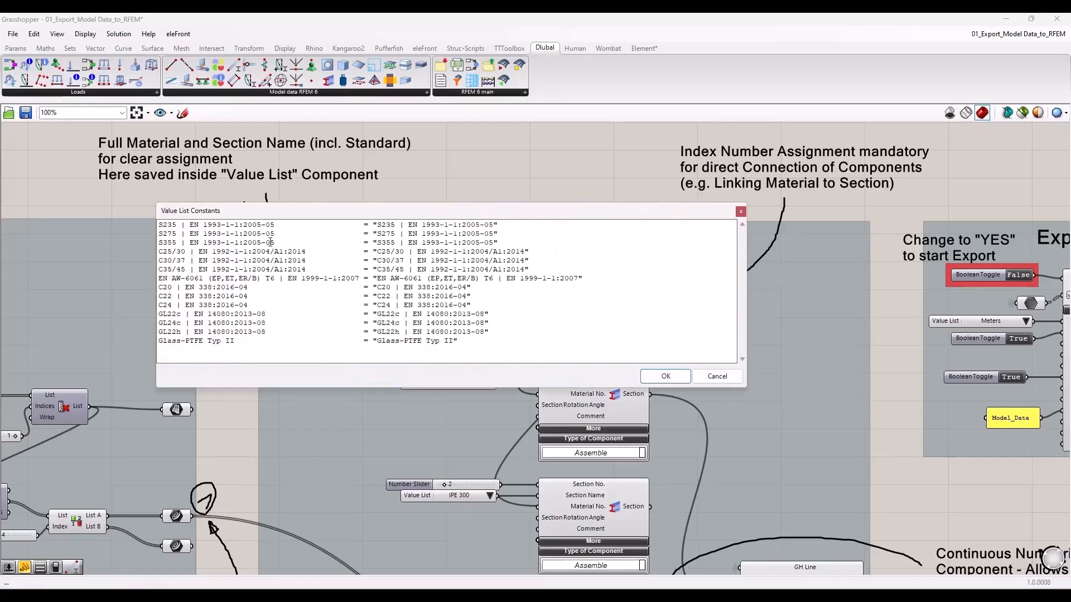
click(720, 377)
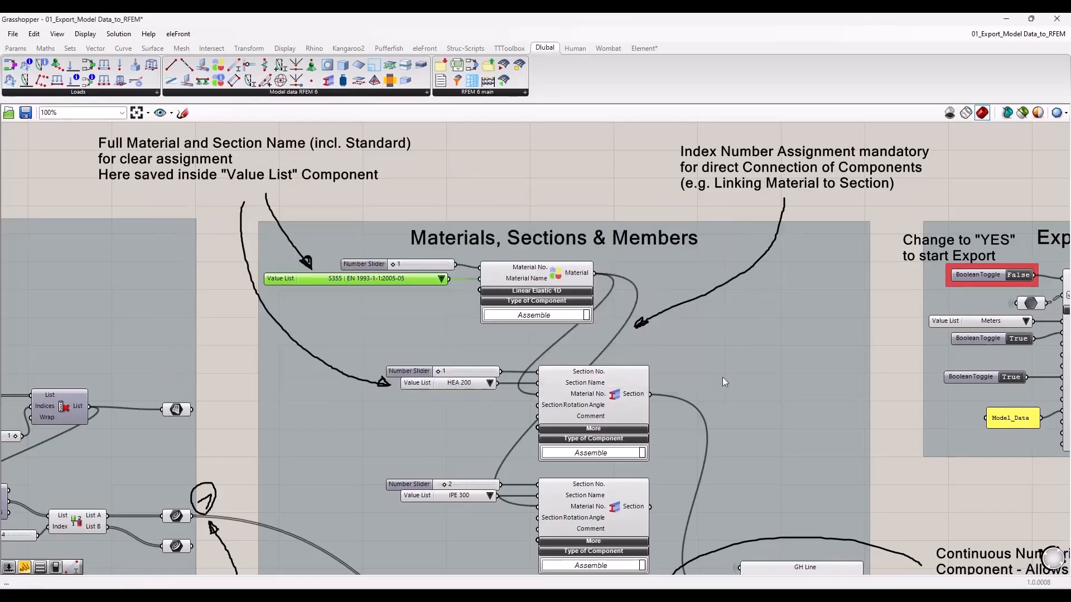
Step: Open the constants of the Value List set to HEA 200, read the full section names, and close it without changes
right_click(430, 383)
click(441, 408)
drag(353, 334, 308, 333)
drag(390, 319, 625, 265)
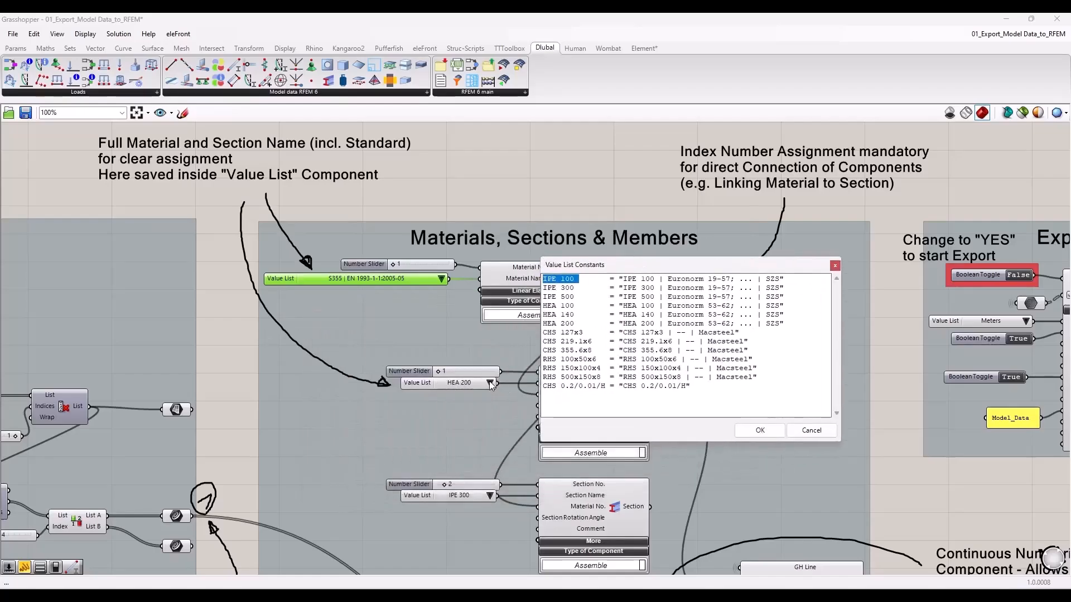
drag(597, 266, 666, 277)
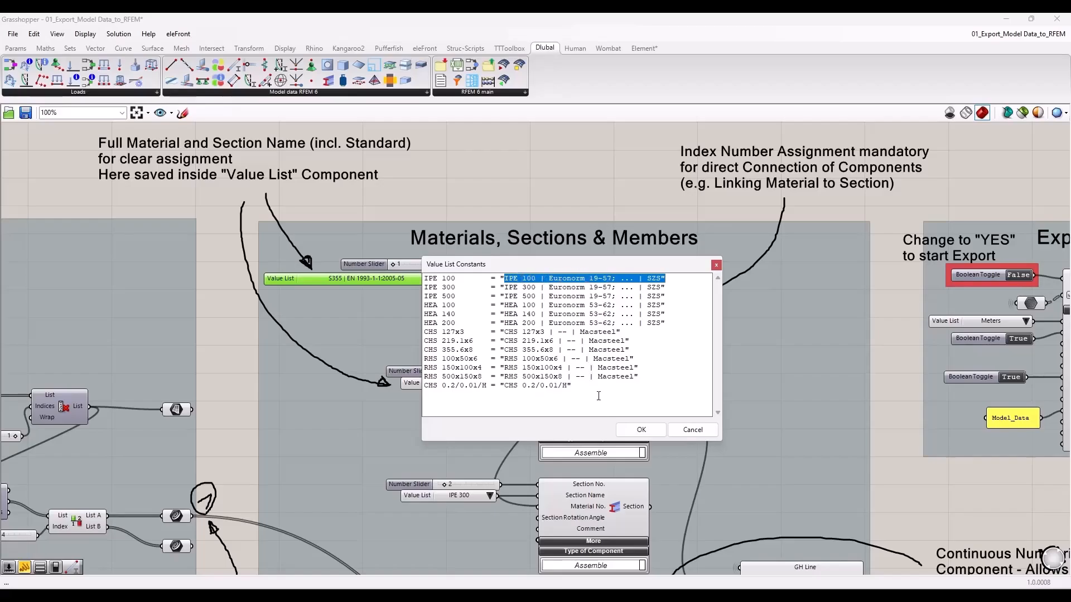
drag(605, 383, 424, 283)
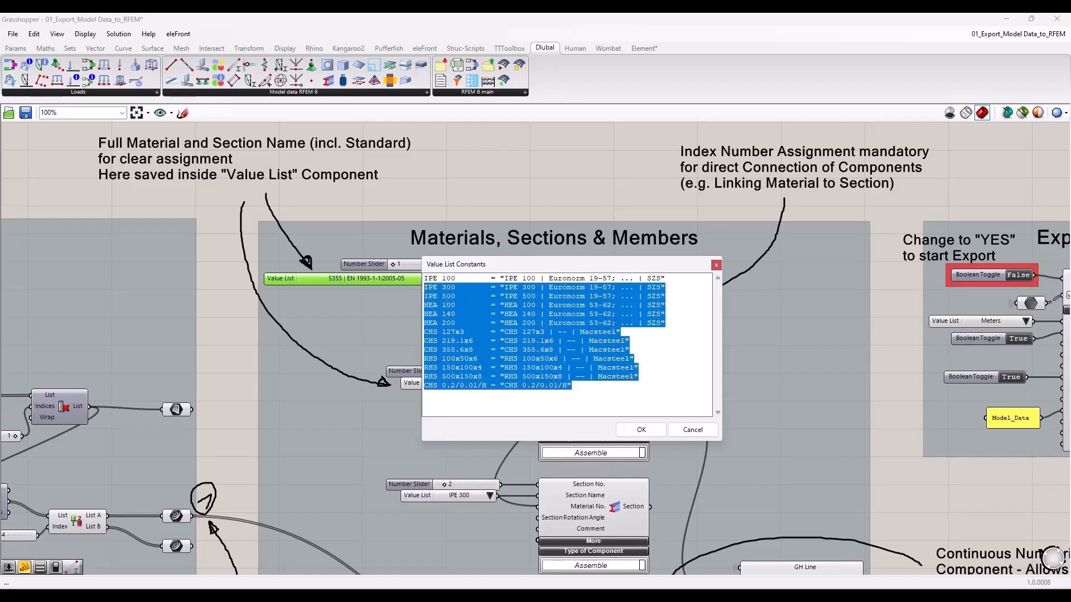
click(691, 430)
click(449, 190)
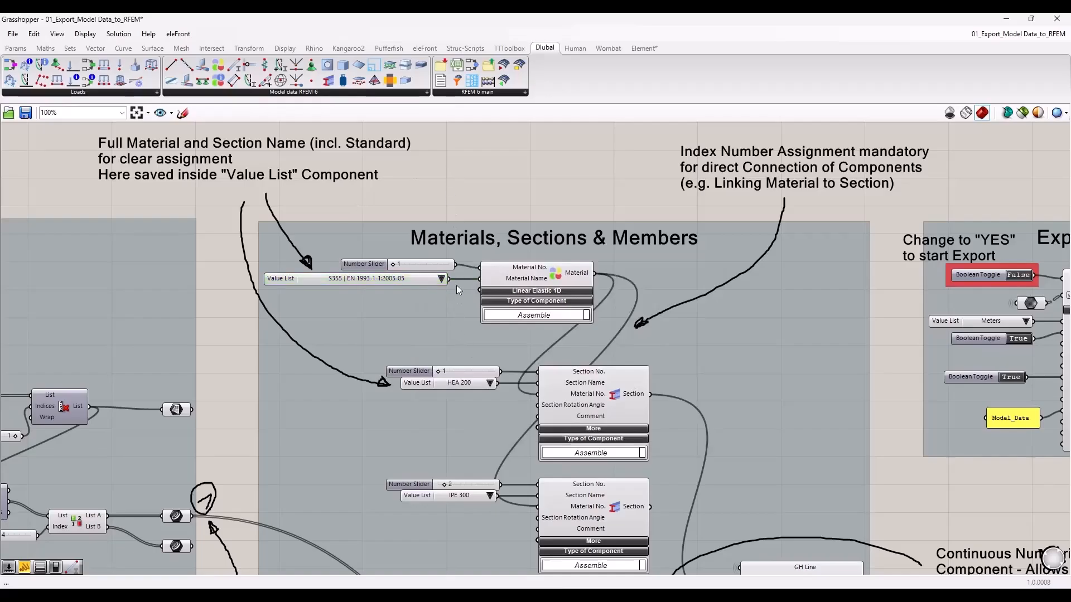
Step: Review the selectable materials in the material Value List without changing the selection, and read the note on index number assignment
click(442, 279)
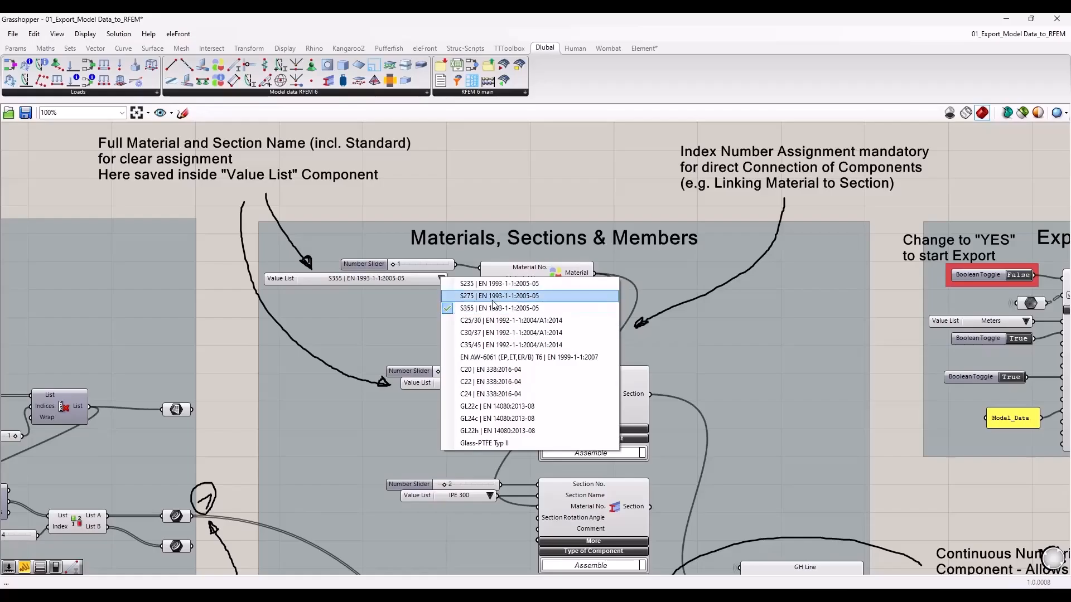
click(488, 207)
scroll(350, 238, down, 3)
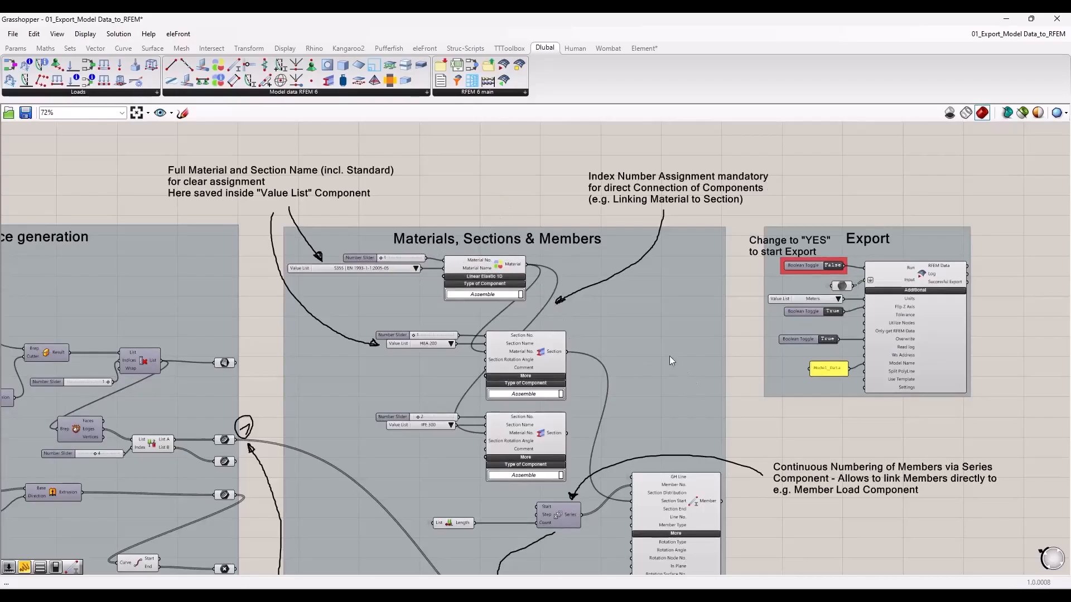
scroll(684, 327, up, 2)
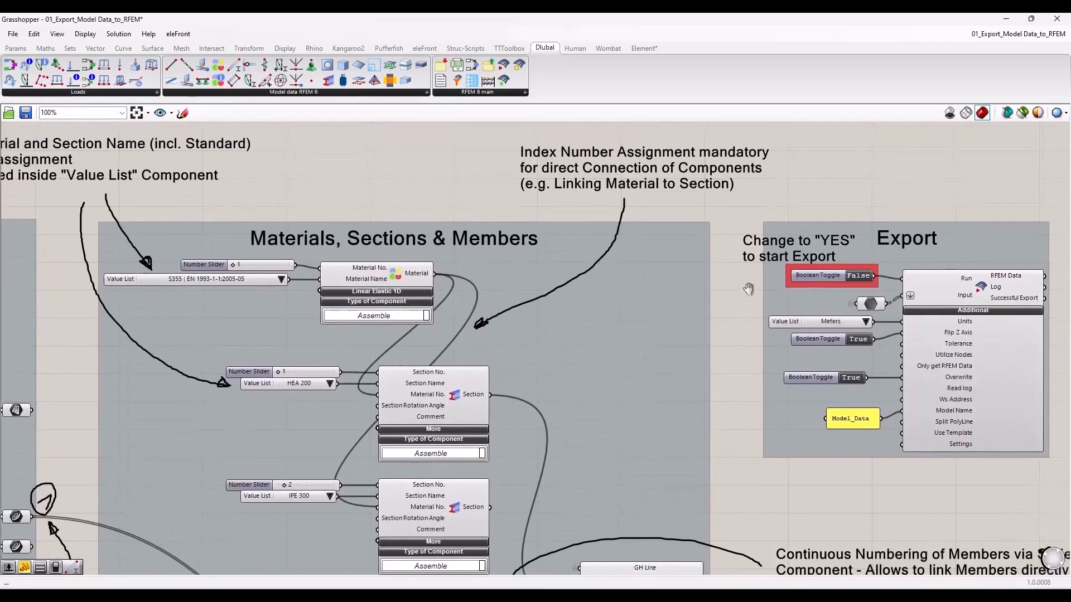
scroll(724, 313, up, 1)
click(577, 210)
click(407, 202)
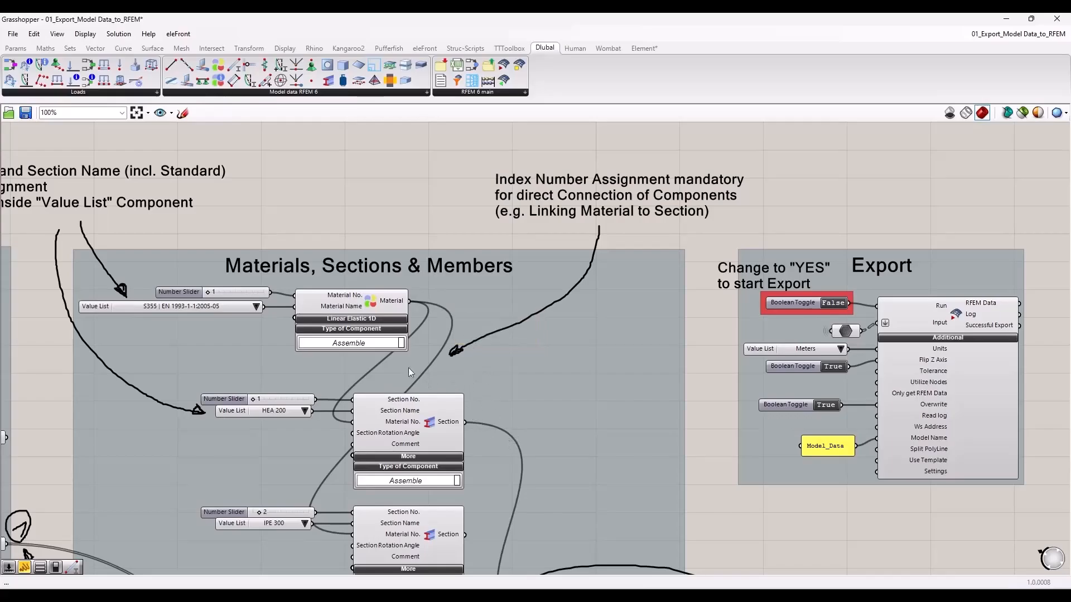
Step: Trace the Material component's output to the Material No. inputs of the Section components, and examine the HEA 200 Section component's connections
click(377, 310)
click(406, 413)
click(380, 315)
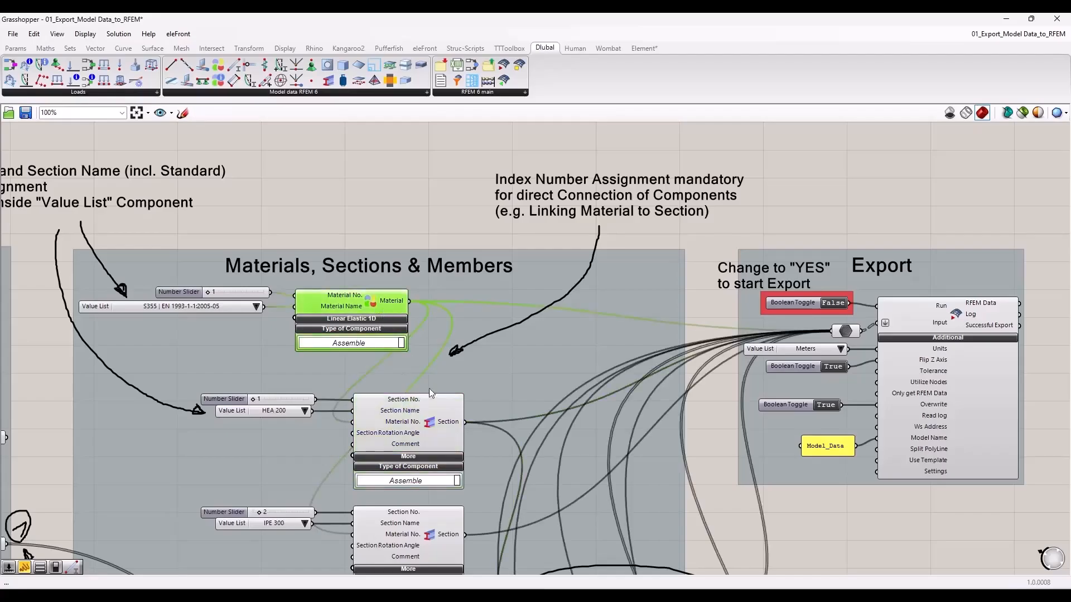
click(440, 429)
scroll(394, 449, up, 2)
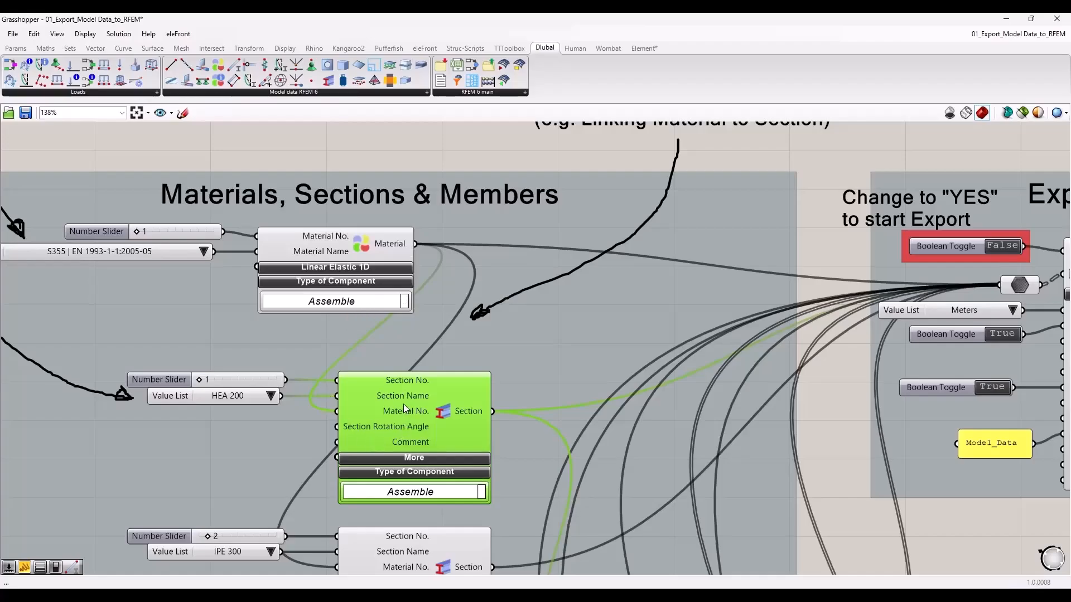
scroll(403, 405, down, 2)
click(325, 206)
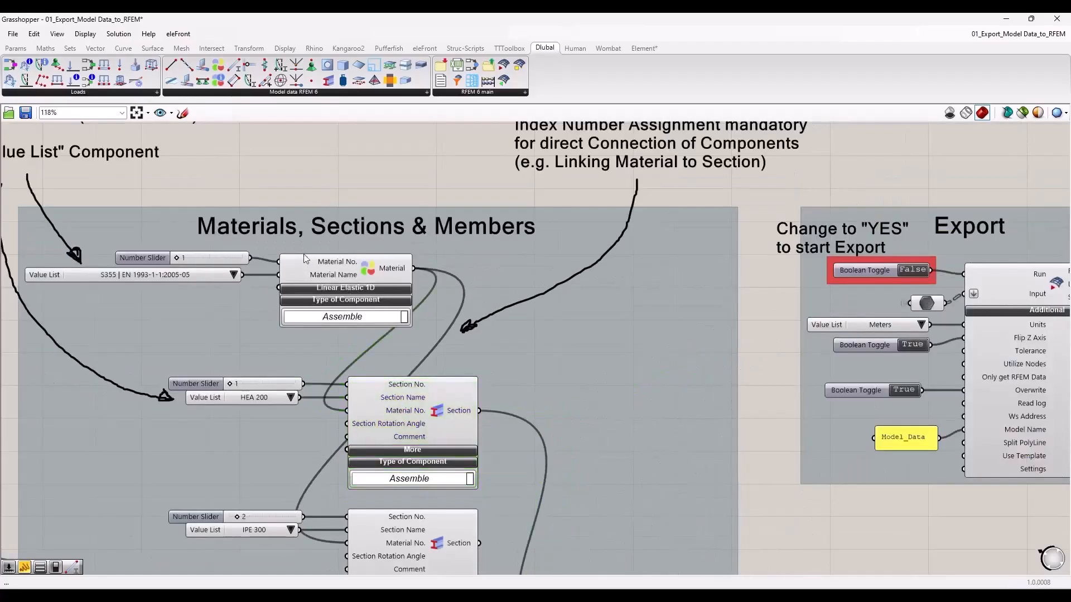
Step: Examine the index number slider on the Material component's Material No. input and how that number links to the Section components
click(209, 258)
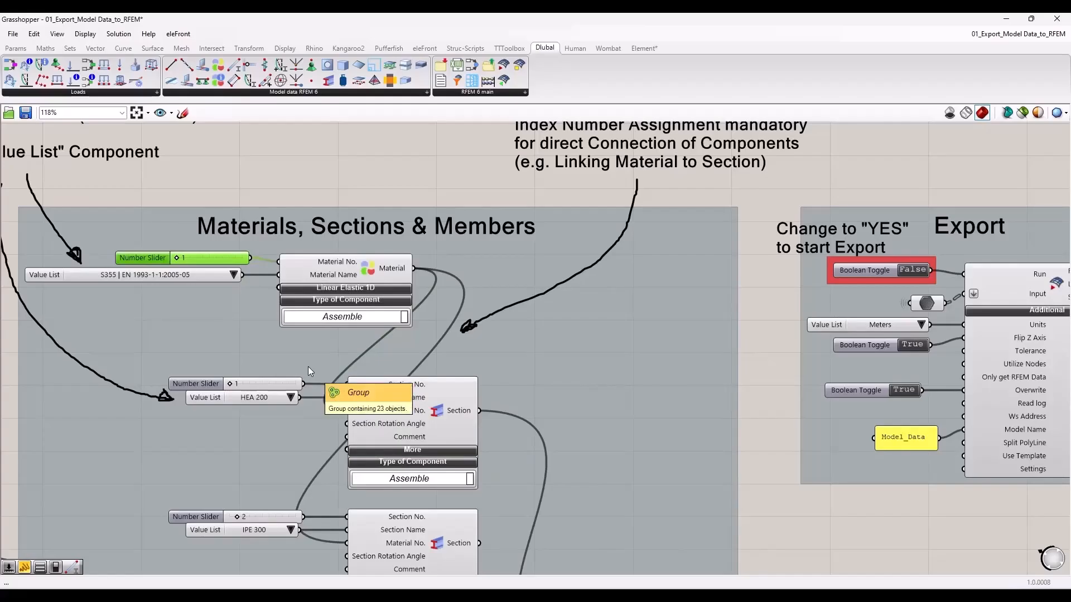
click(345, 170)
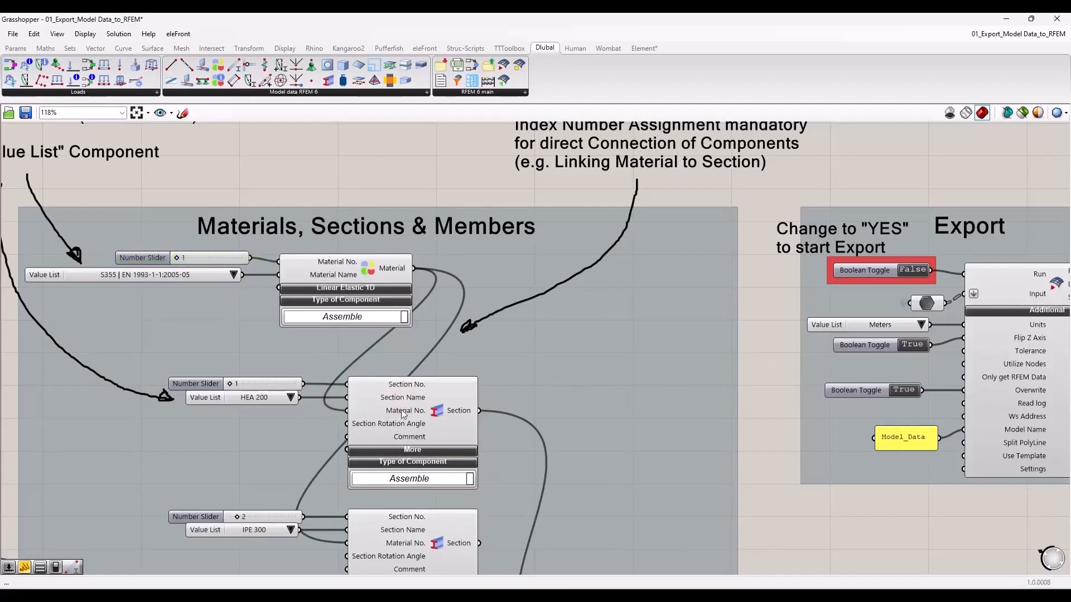
mouse_move(403, 410)
click(346, 274)
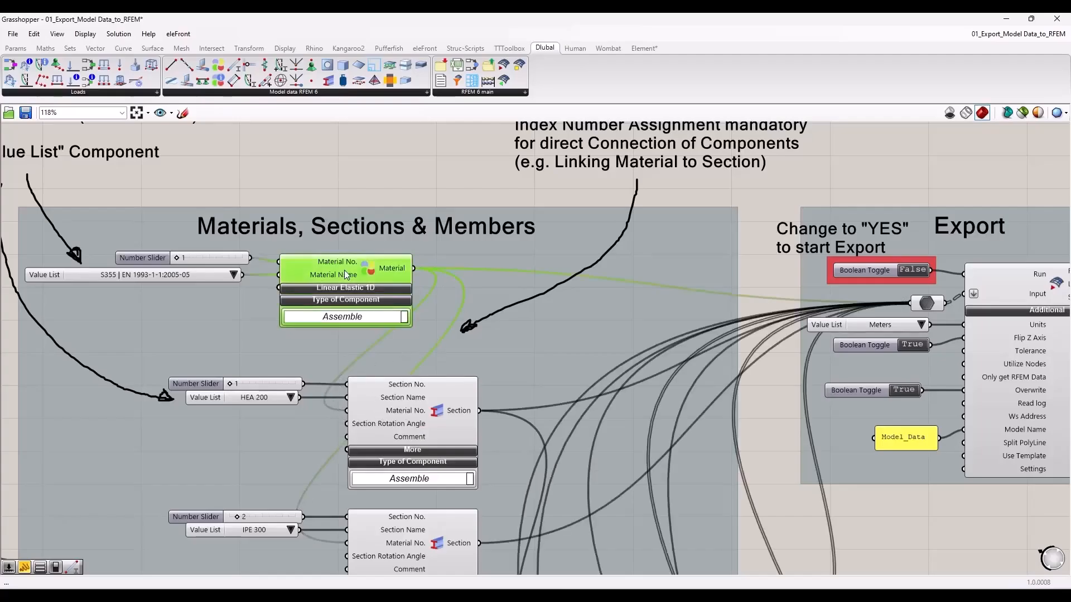
click(208, 257)
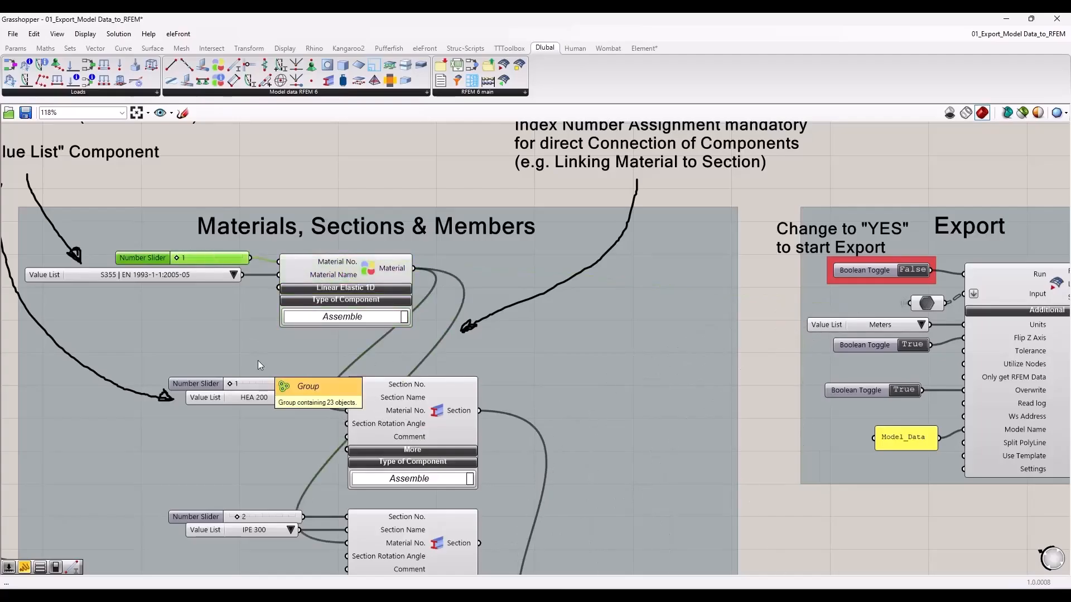
click(282, 193)
scroll(292, 286, down, 2)
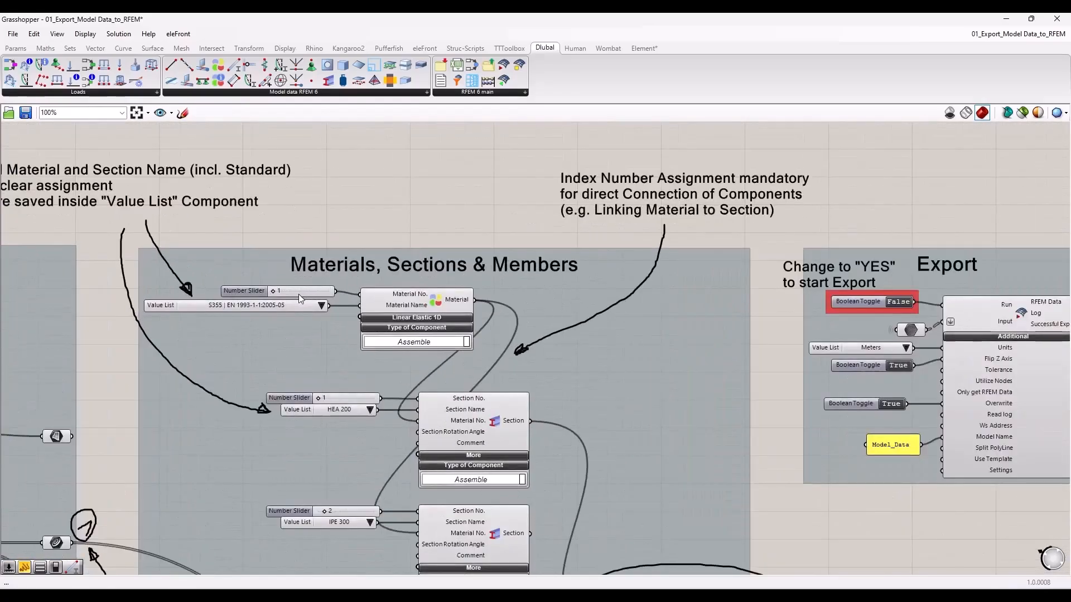
click(299, 293)
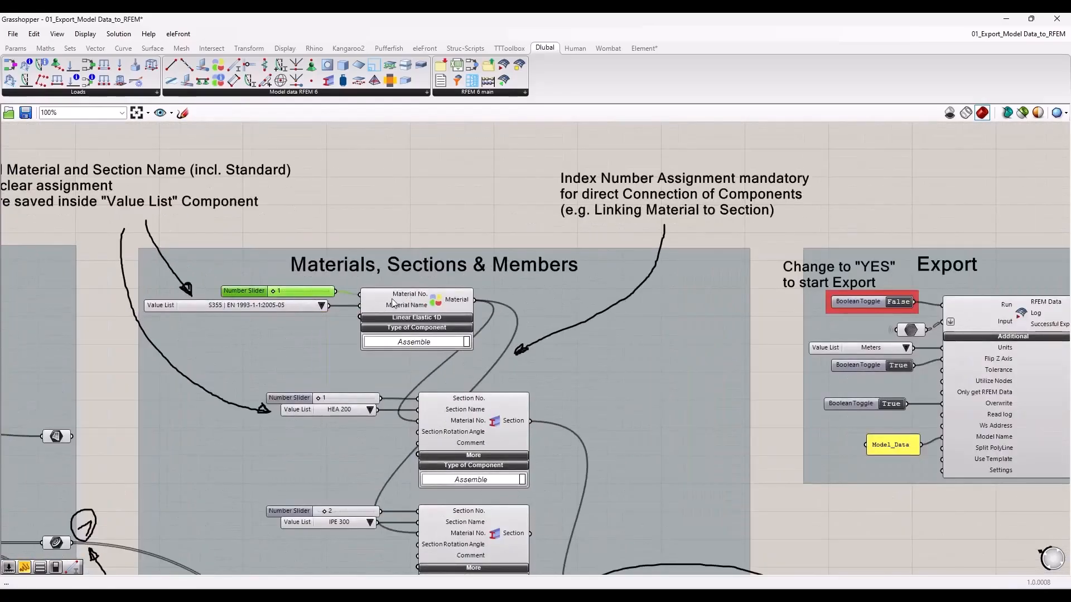
Step: Examine the two Series components that number the column and beam members continuously, and trace their connections to the Member No. inputs
scroll(387, 203, down, 4)
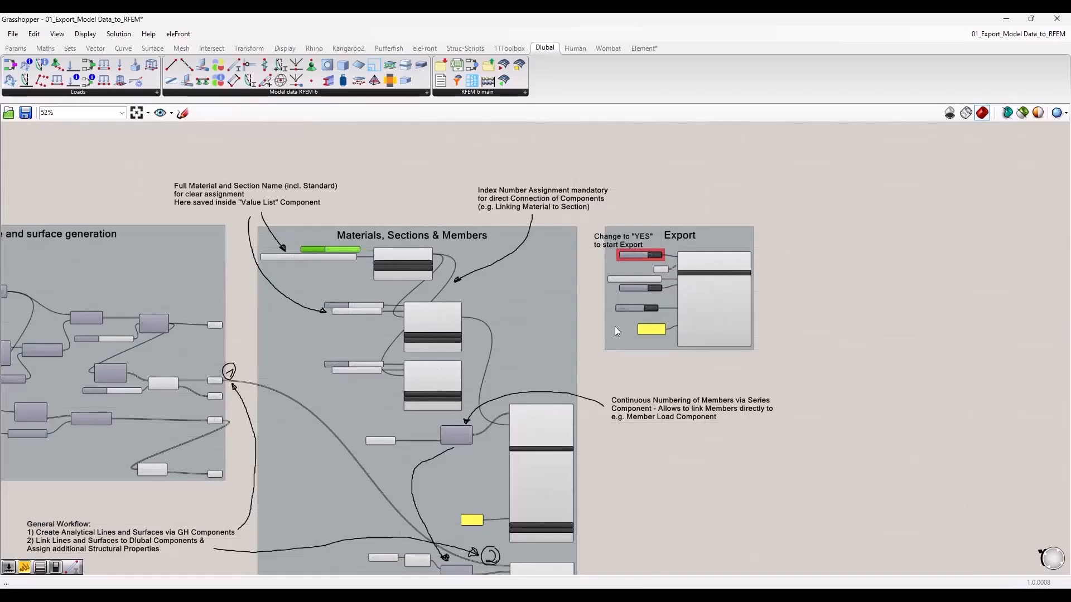
right_drag(616, 481, 578, 458)
scroll(500, 360, up, 3)
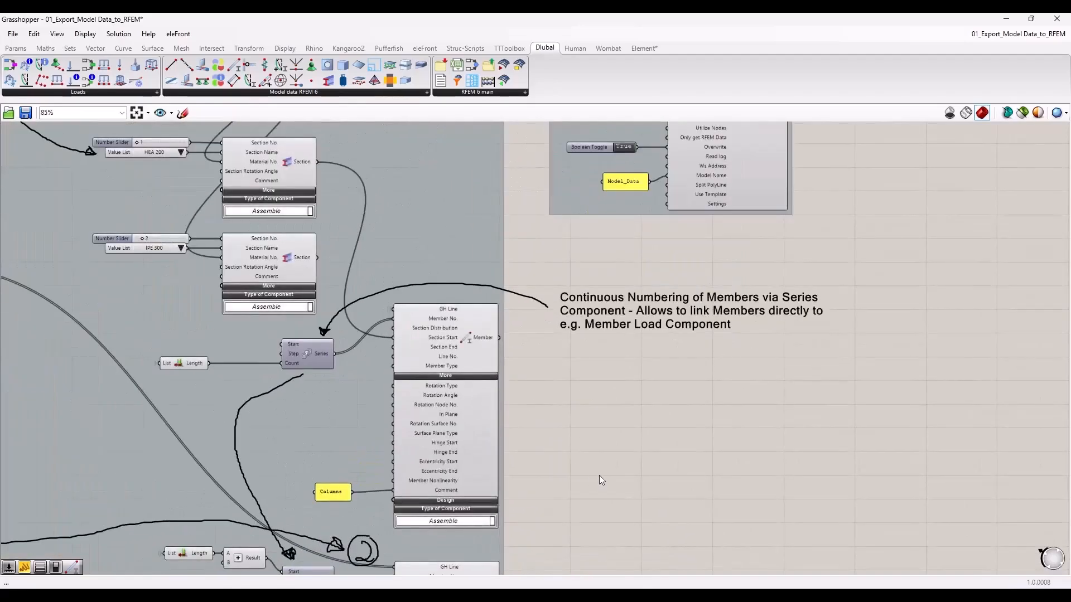
right_drag(621, 506, 626, 400)
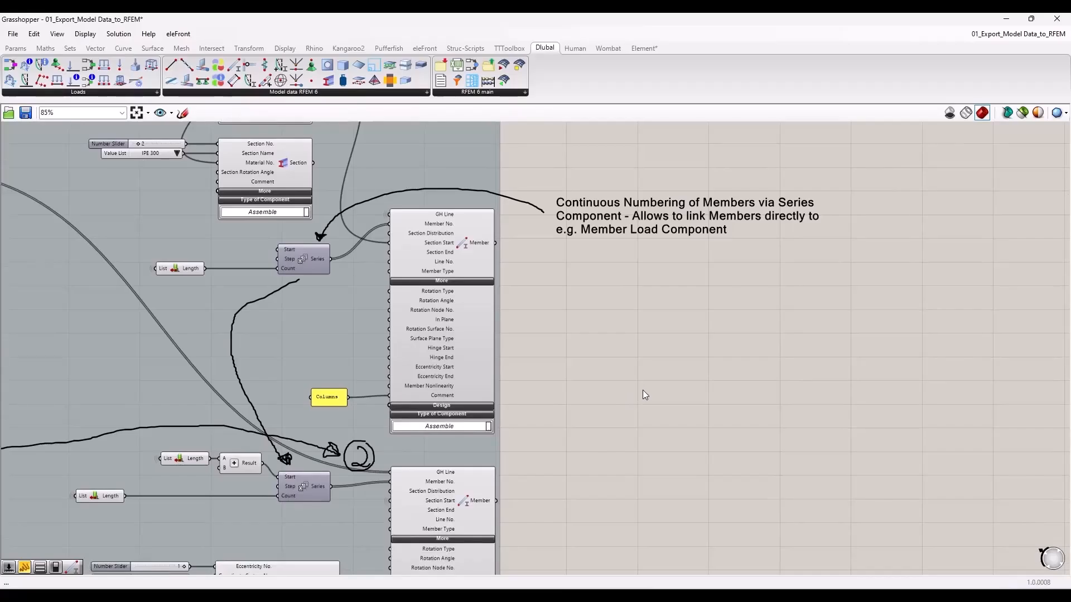
click(306, 256)
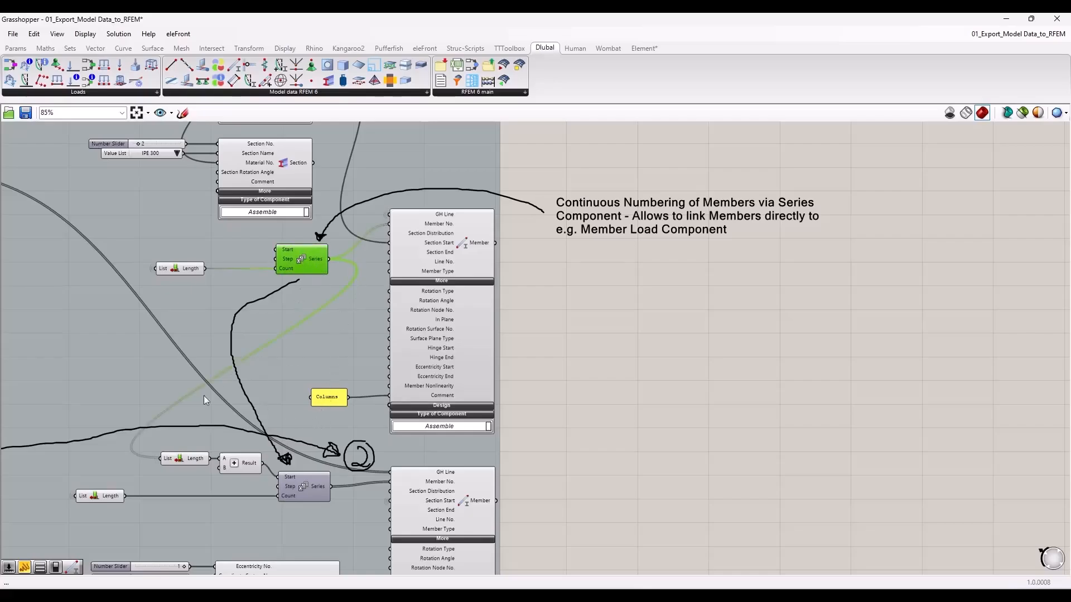
click(303, 490)
right_drag(479, 569, 491, 470)
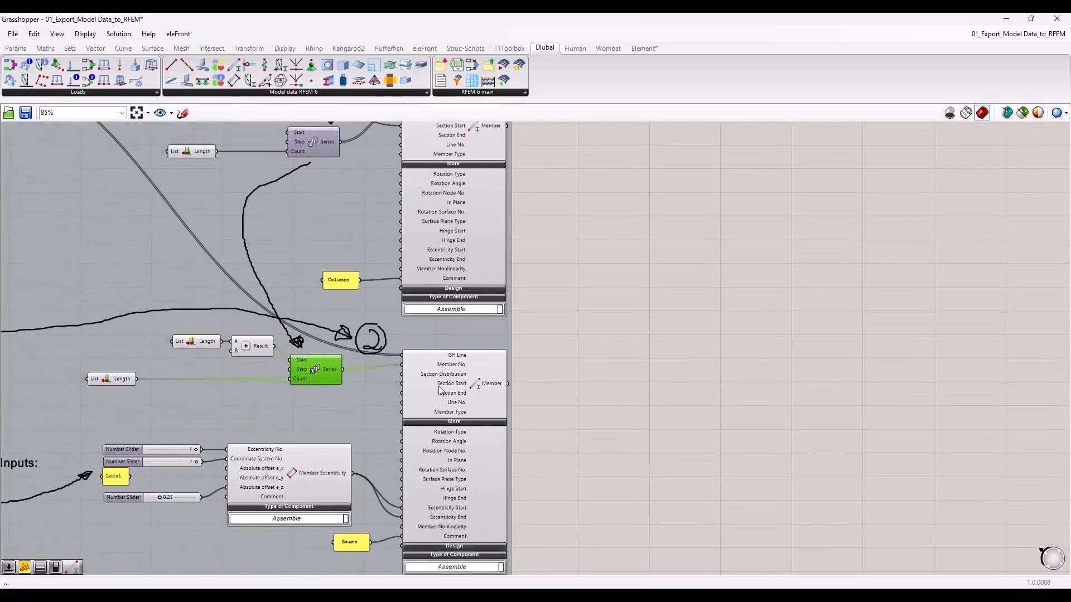
Step: Trace the column curve parameter to the Columns Member component's GH Line input and the List Length component feeding the Series count
right_drag(587, 349, 687, 455)
scroll(691, 451, down, 2)
scroll(546, 273, down, 2)
scroll(283, 263, up, 5)
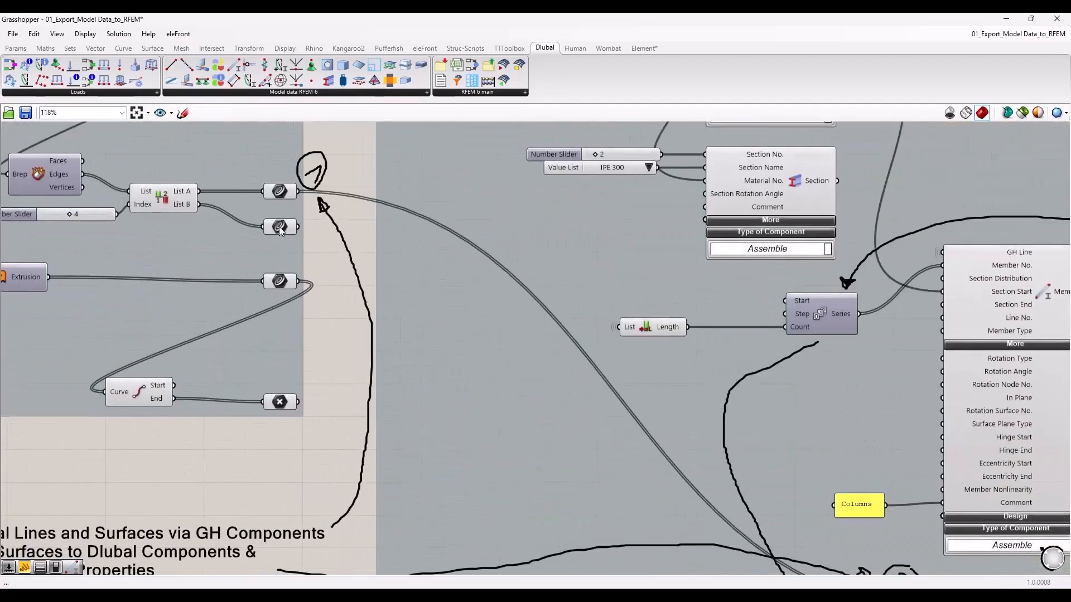
click(282, 280)
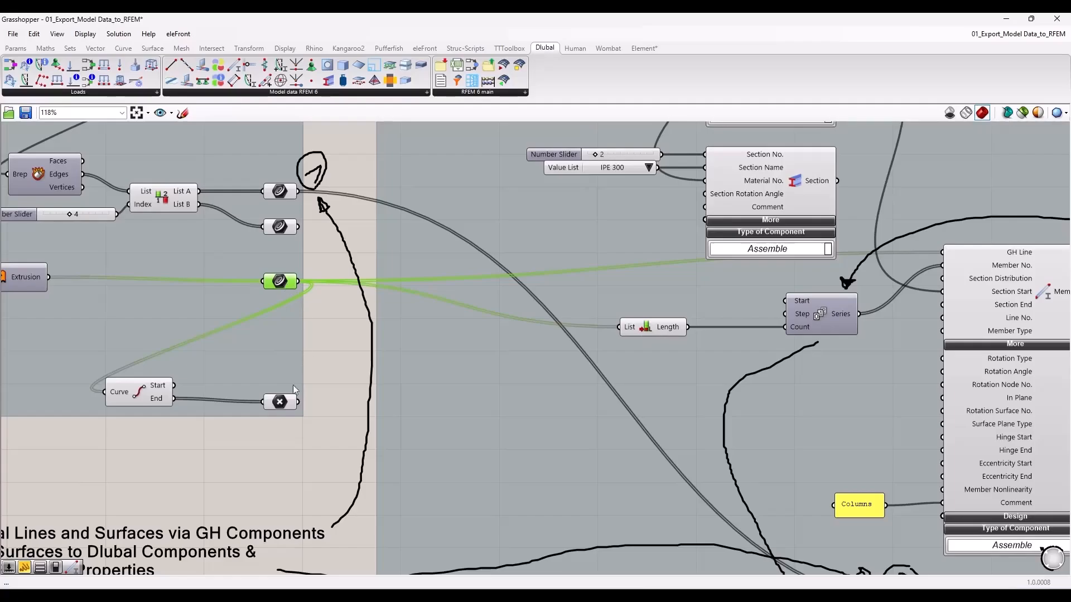
click(328, 356)
Step: Examine the Nodal Support component and trace the "inf" panel to its translational spring and rotational restraint inputs
scroll(326, 346, down, 5)
right_drag(823, 529, 584, 327)
right_drag(581, 483, 585, 226)
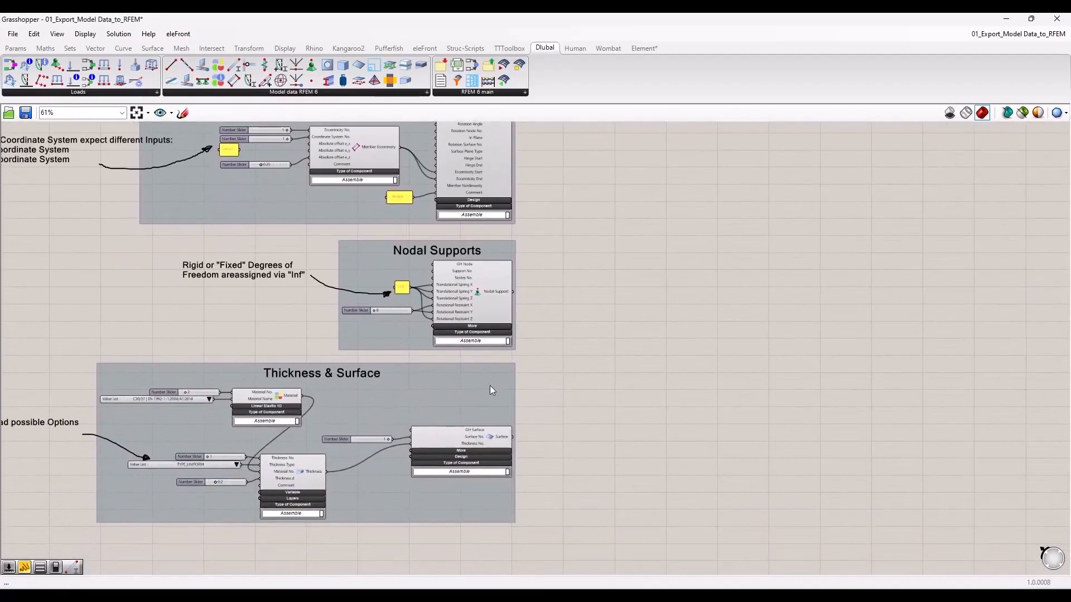
right_drag(282, 382, 360, 381)
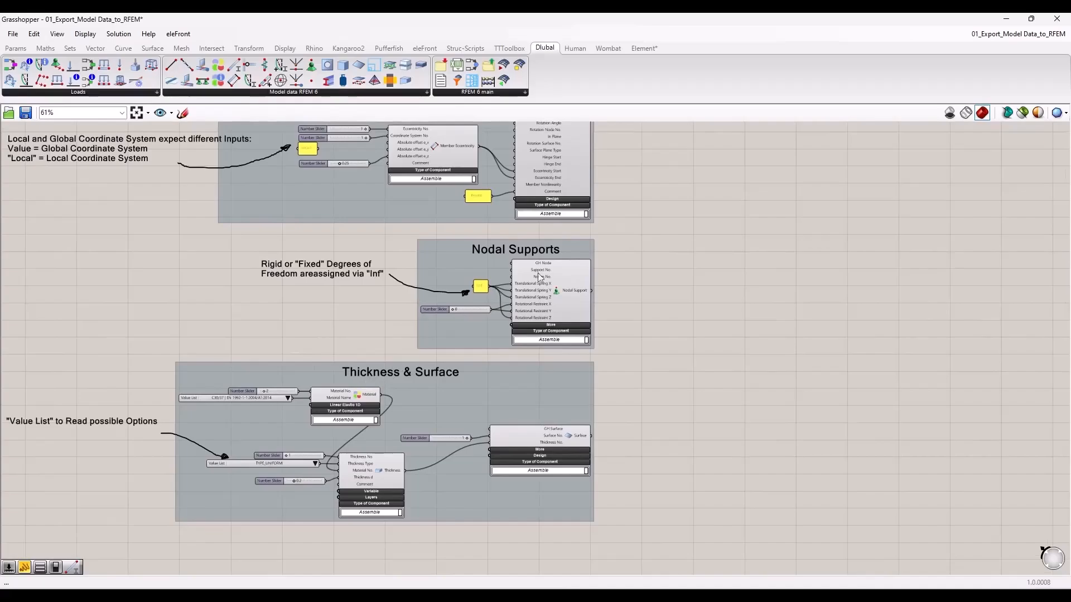
scroll(484, 288, up, 4)
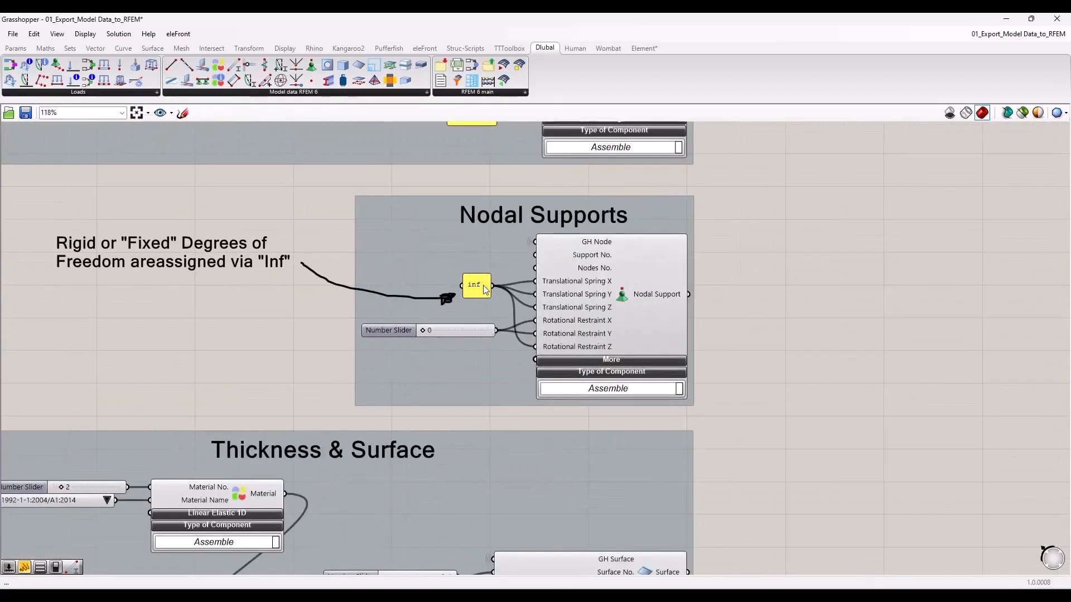
click(485, 290)
scroll(392, 380, down, 2)
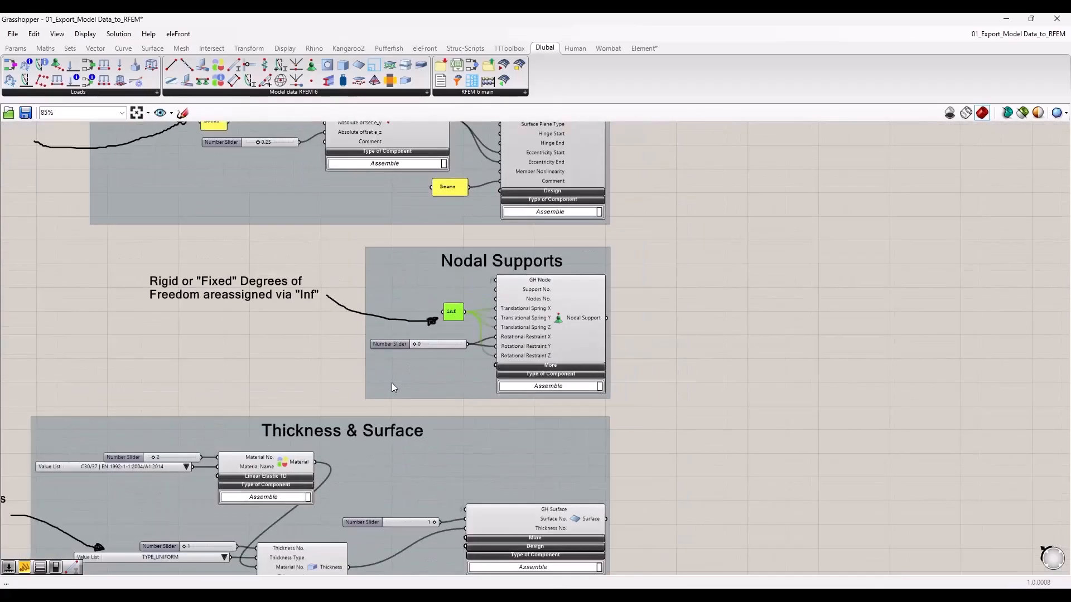
Step: Examine the Export component's Run toggle, Units, Flip Z Axis, Overwrite and Model Name inputs and the note on starting the export
right_drag(698, 203, 540, 275)
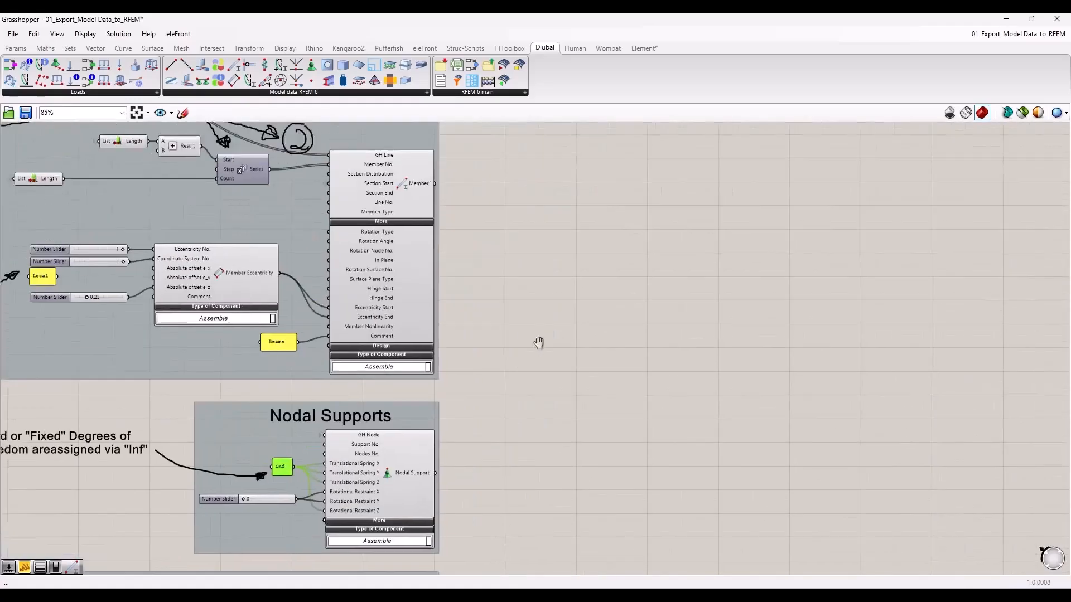
scroll(511, 366, down, 8)
scroll(530, 397, up, 4)
right_drag(531, 397, 494, 430)
scroll(438, 291, up, 4)
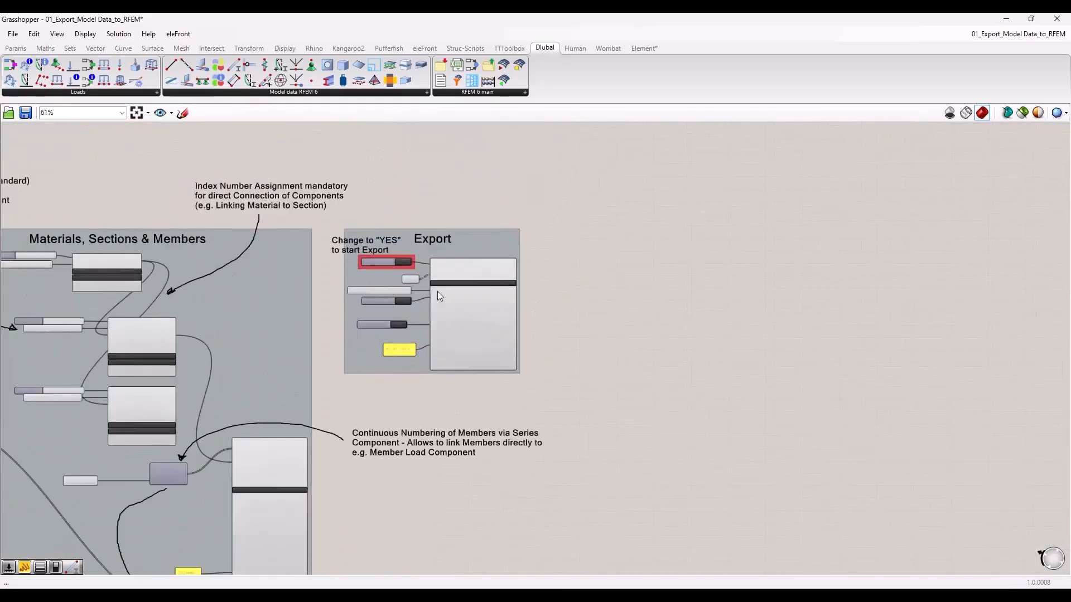
right_drag(396, 440, 374, 494)
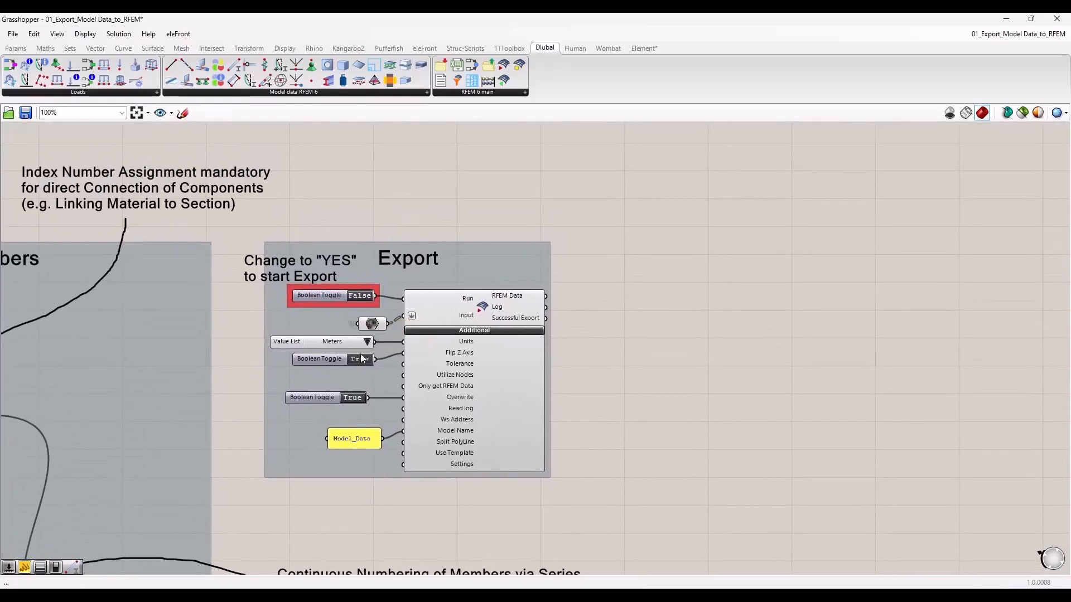
scroll(580, 340, down, 5)
scroll(587, 350, down, 2)
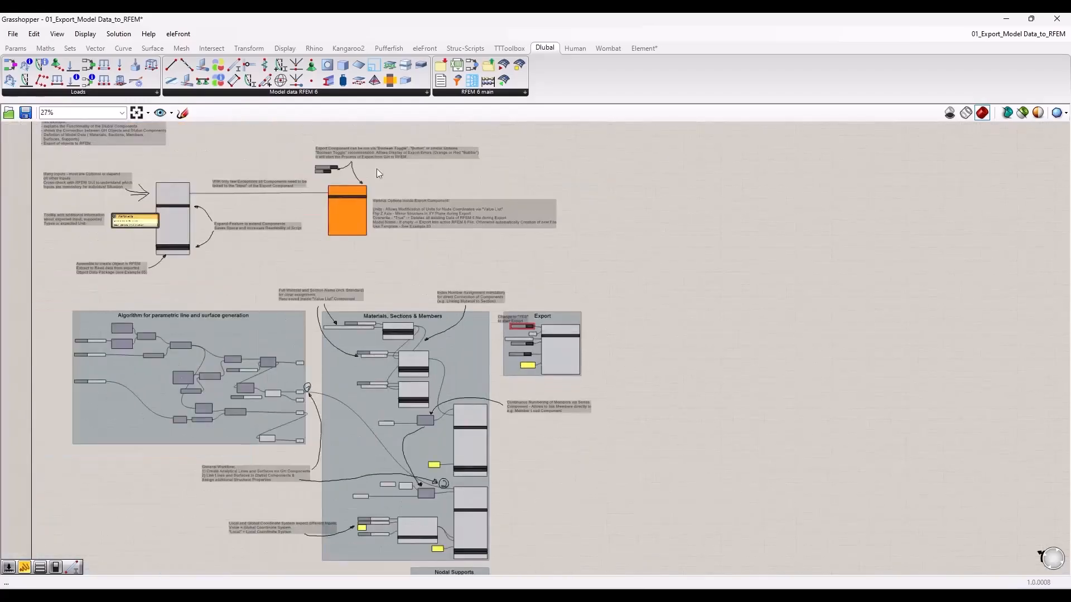
scroll(544, 329, up, 7)
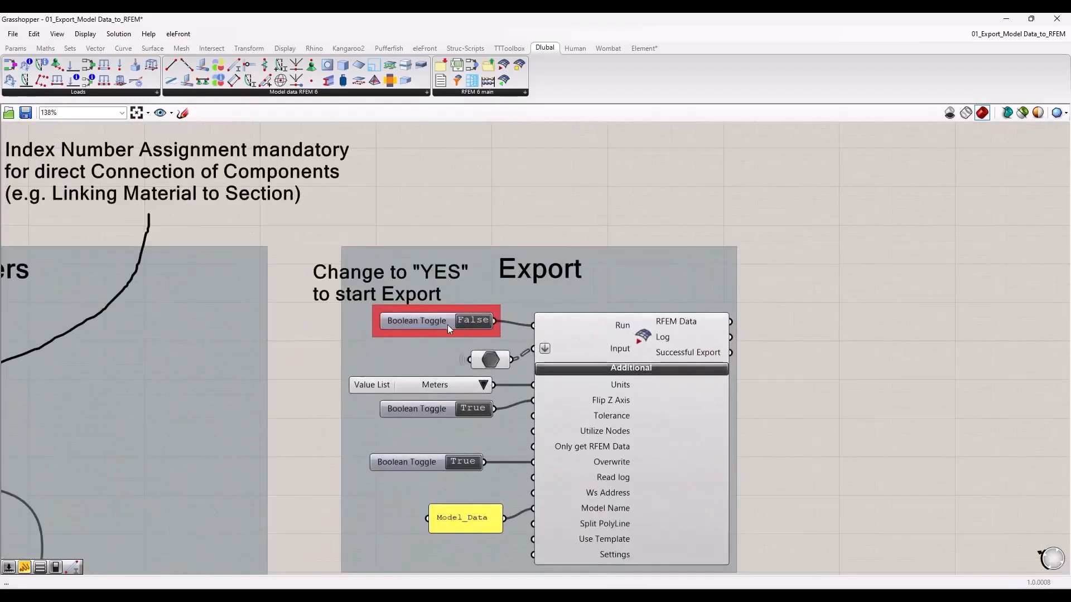
right_drag(679, 261, 588, 210)
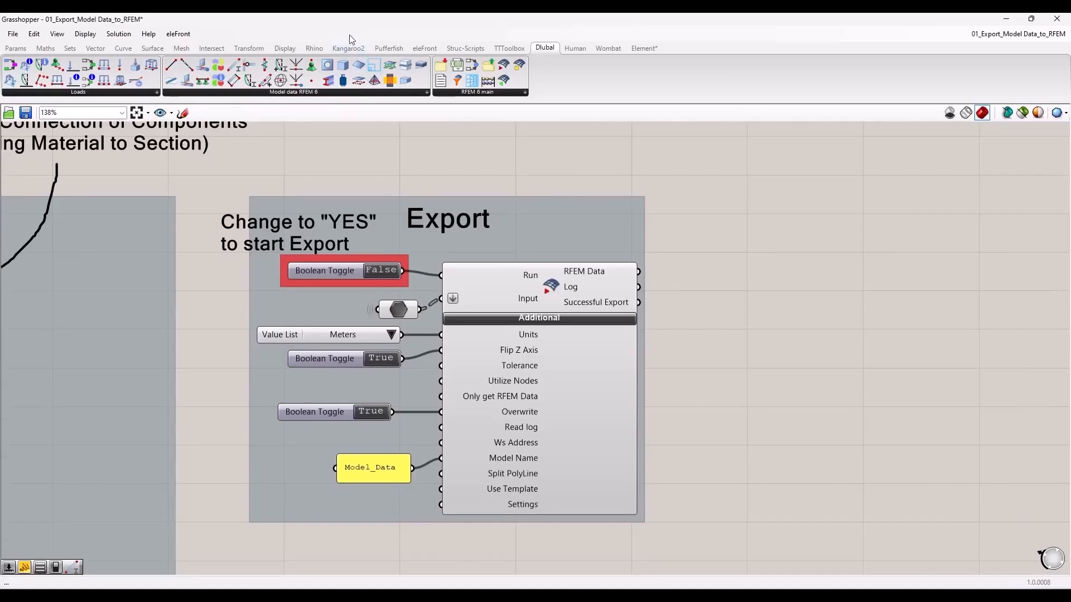
Step: Arrange the Grasshopper window and the RFEM 6 window side by side on the screen
drag(276, 23, 1, 102)
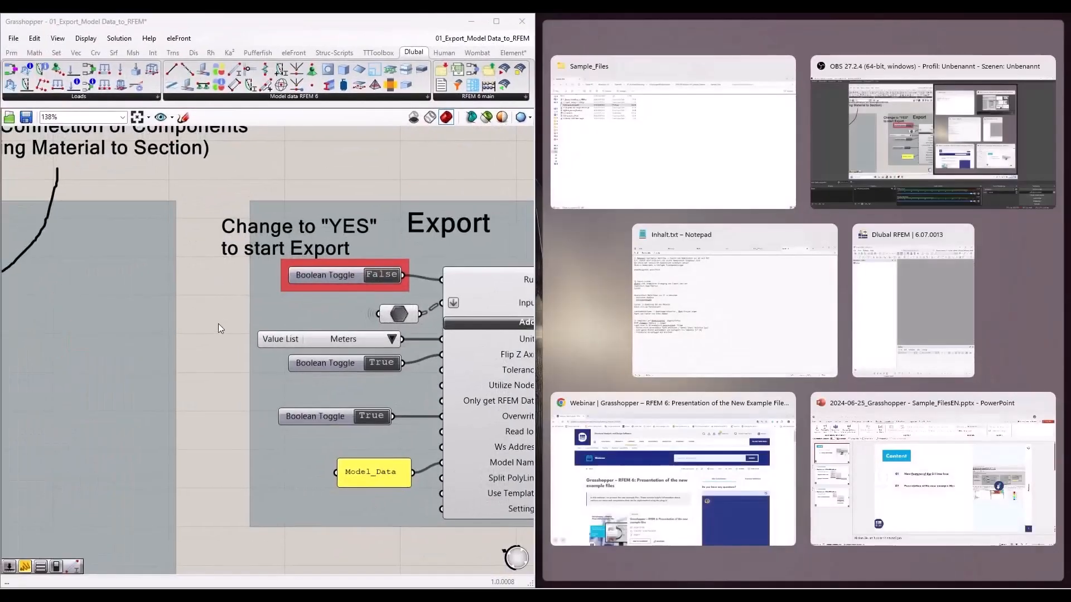
click(219, 324)
scroll(158, 324, down, 4)
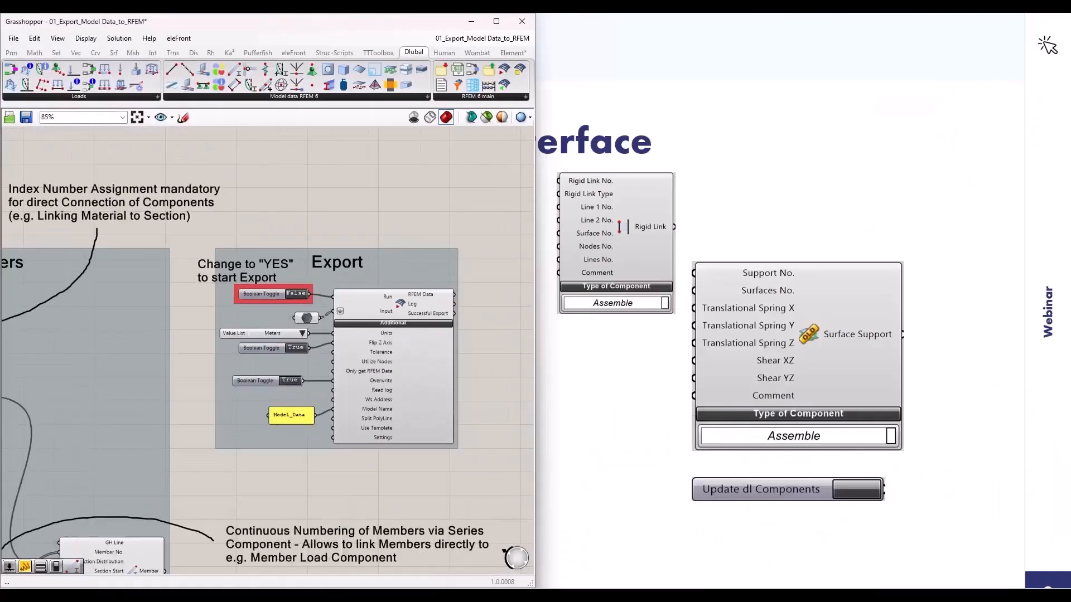
click(242, 596)
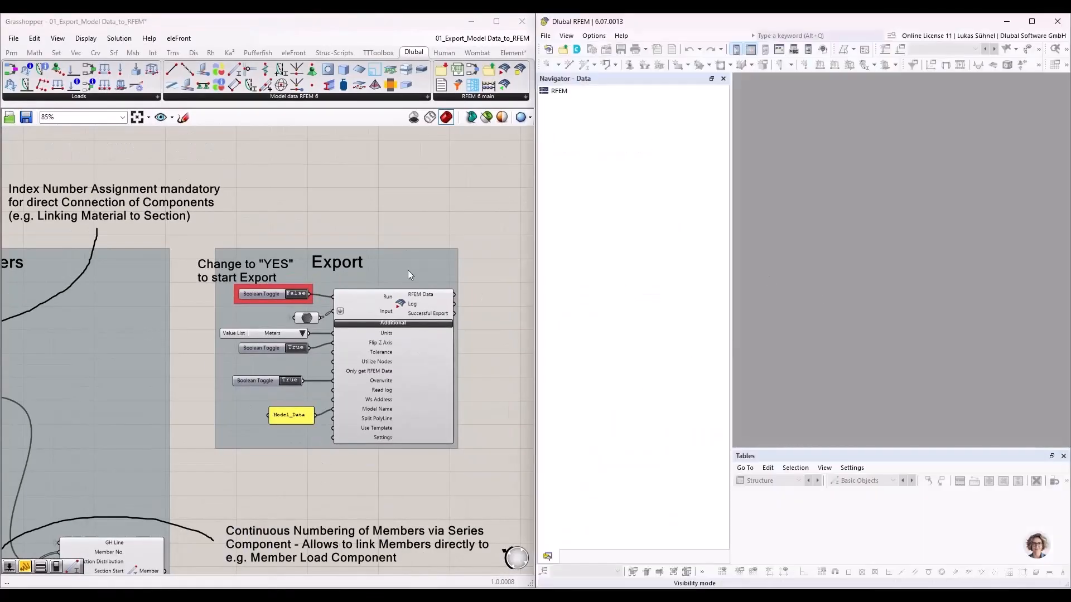
Step: Export the model data to RFEM by setting the Export component's Run toggle to True, and reset the toggle to False
scroll(380, 318, up, 3)
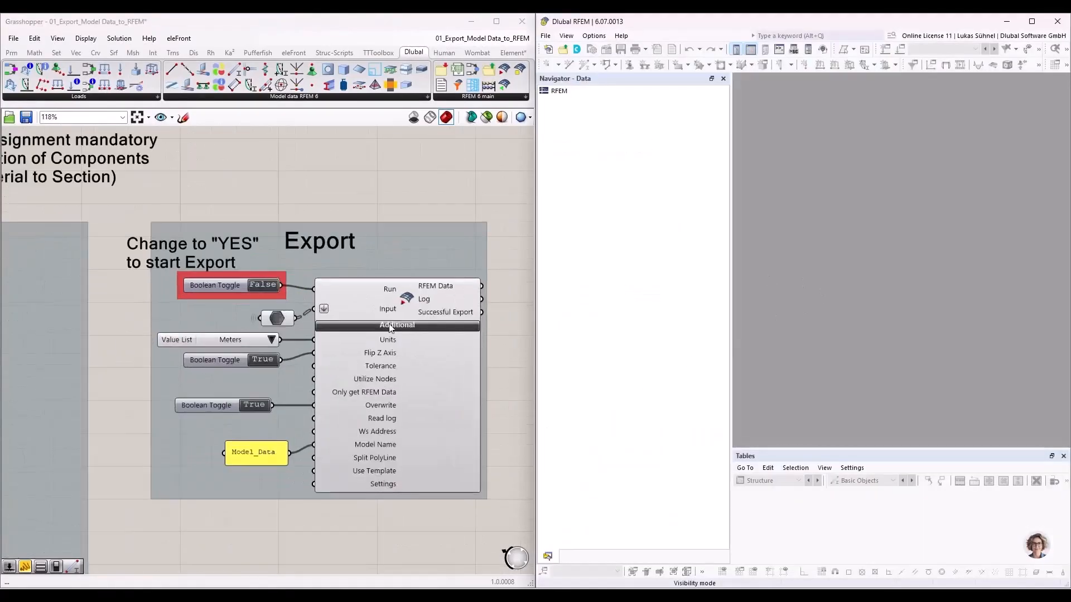
click(265, 294)
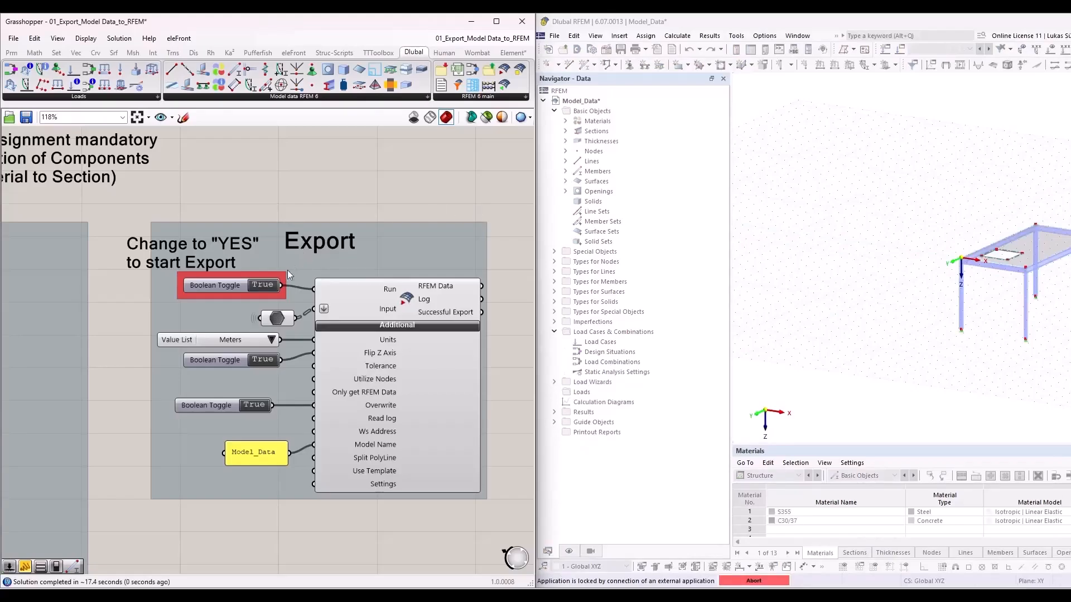
click(260, 283)
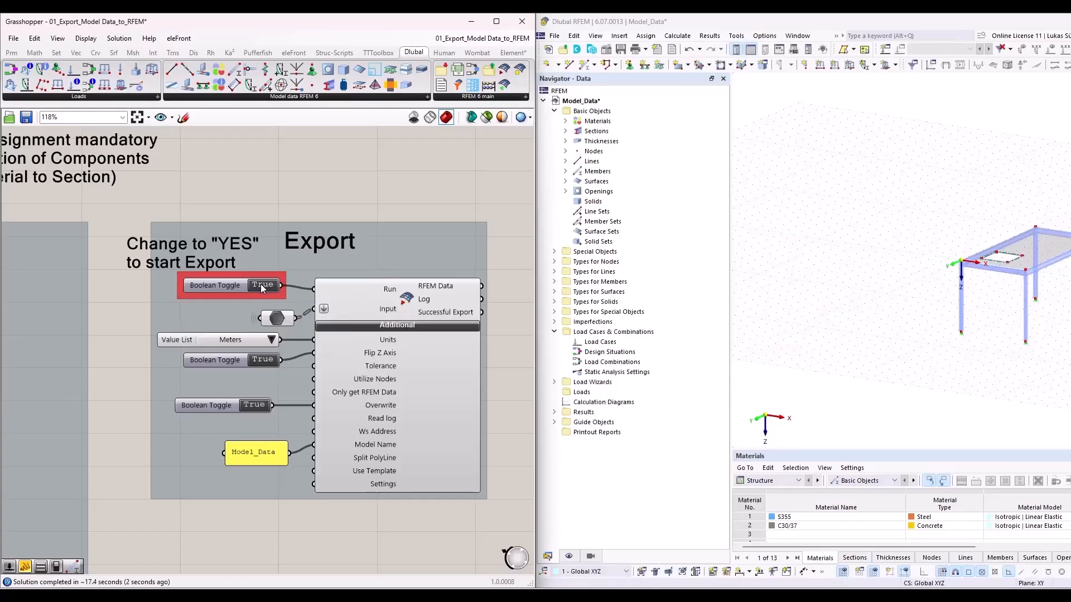
Step: Review the Export component's inputs and the linked Materials, Sections & Members group beside it
scroll(270, 281, up, 5)
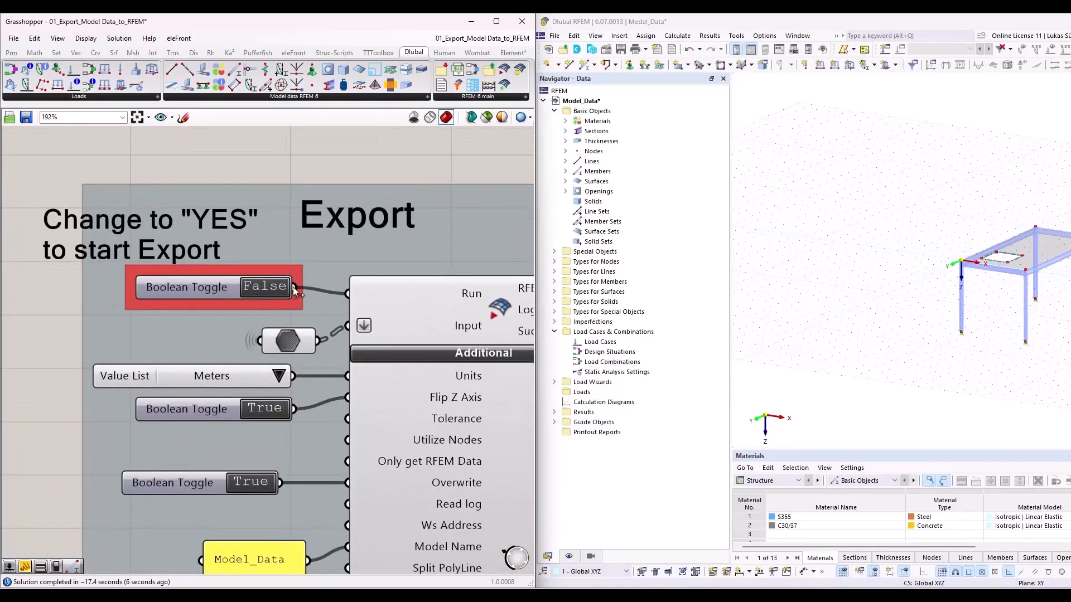
scroll(346, 269, down, 6)
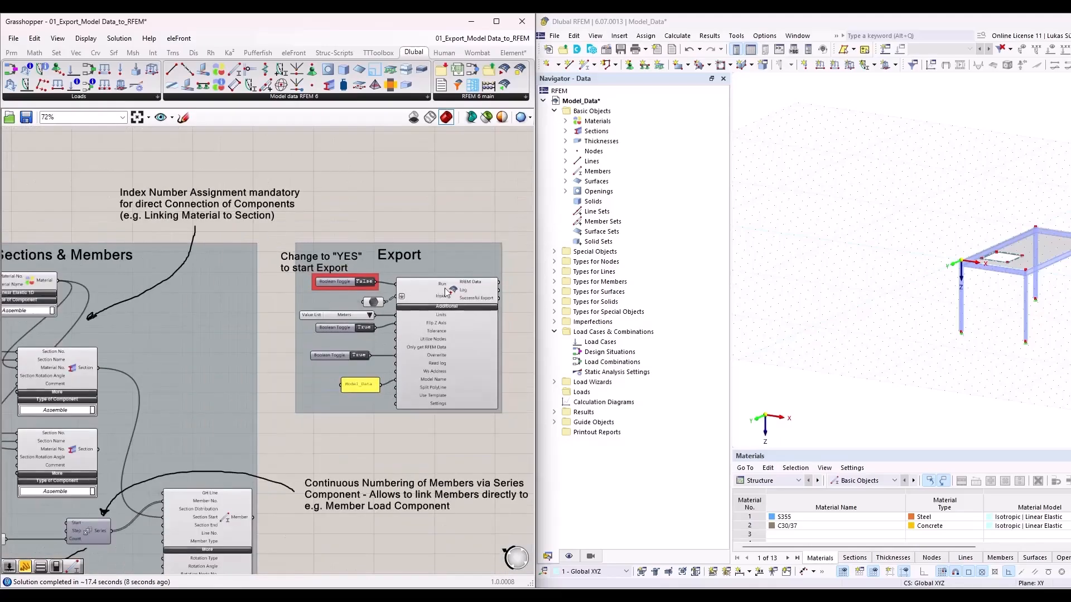
scroll(310, 304, up, 7)
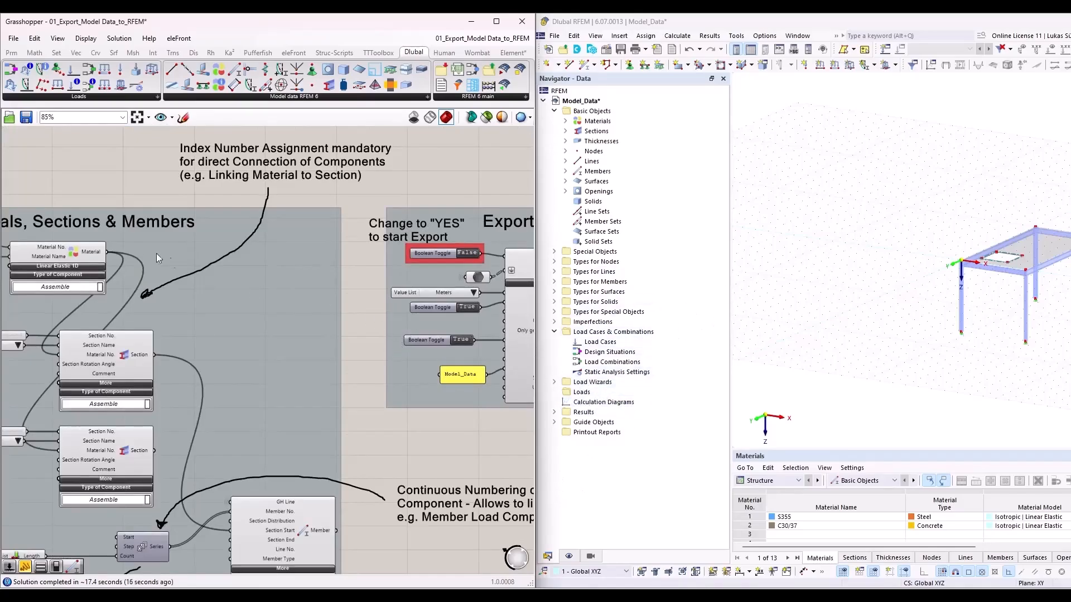
right_drag(462, 449, 296, 437)
scroll(235, 248, up, 5)
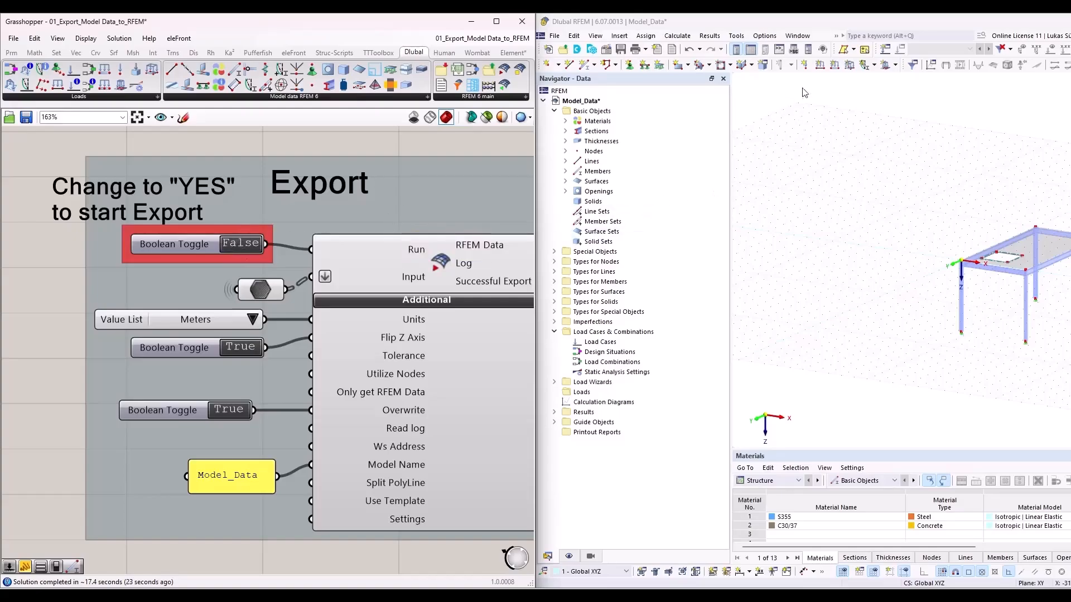
Step: In RFEM, inspect the exported frame, view the eccentricities assigned to the front long beam, and leave the member unchanged
click(880, 310)
scroll(882, 308, up, 4)
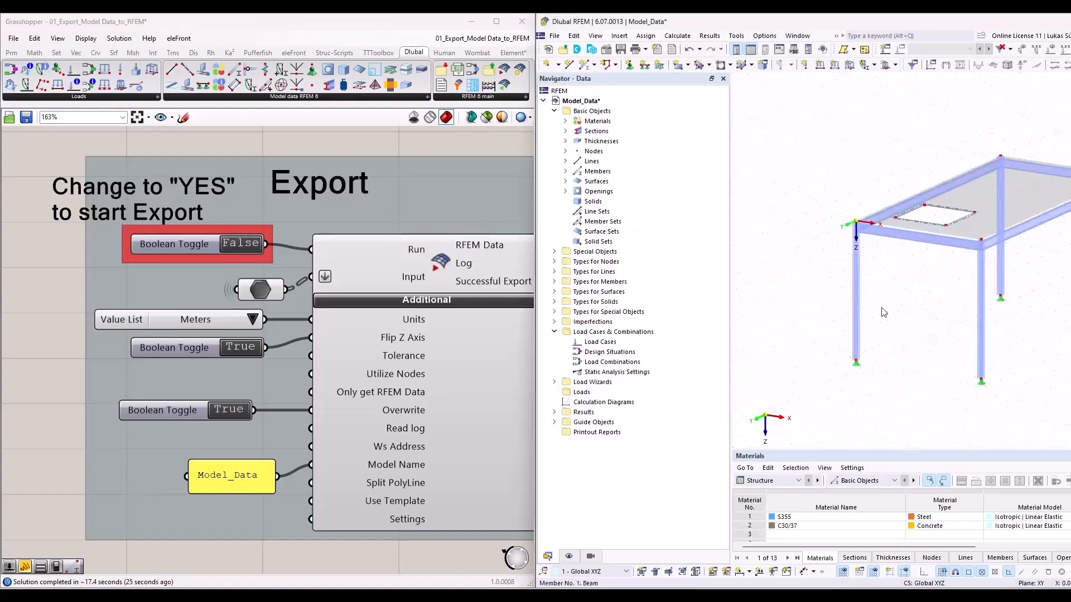
scroll(1063, 307, up, 2)
scroll(849, 285, down, 2)
mouse_move(886, 310)
middle_down()
mouse_move(830, 301)
mouse_move(856, 304)
mouse_move(868, 322)
middle_up()
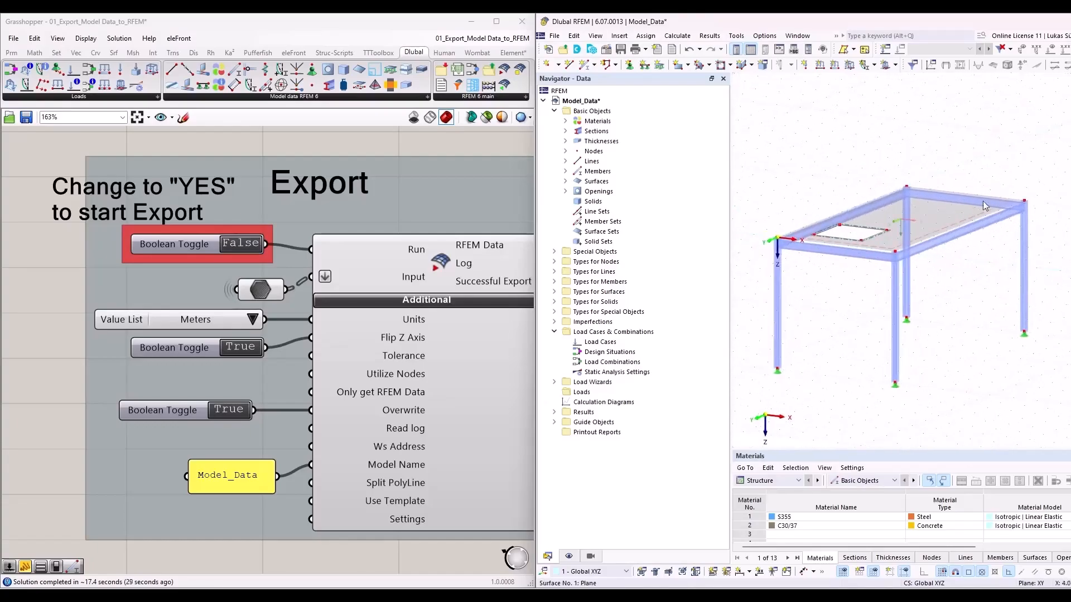
double_click(944, 241)
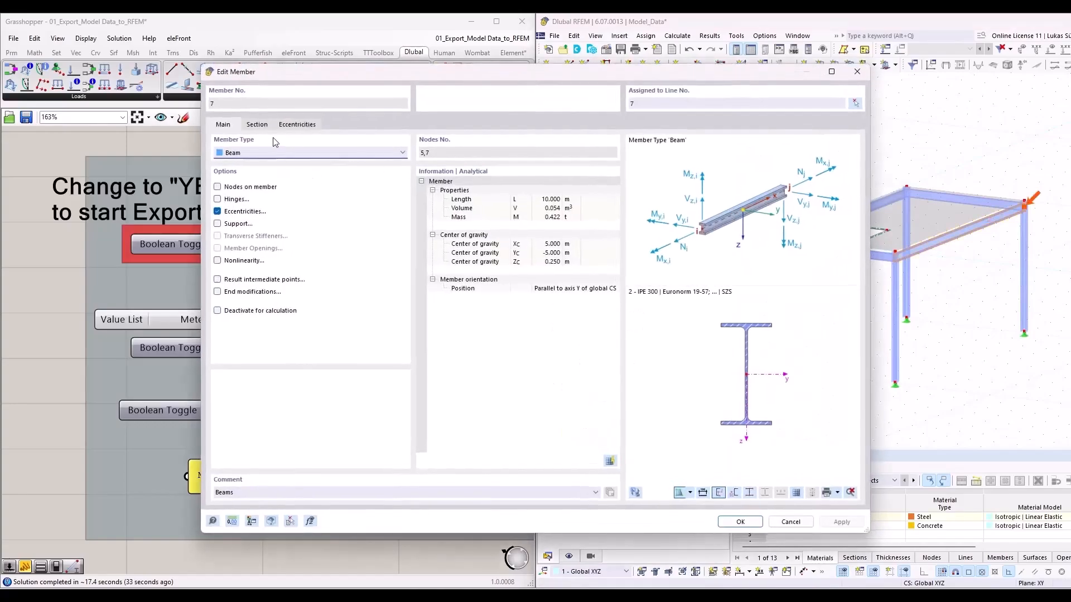
click(296, 125)
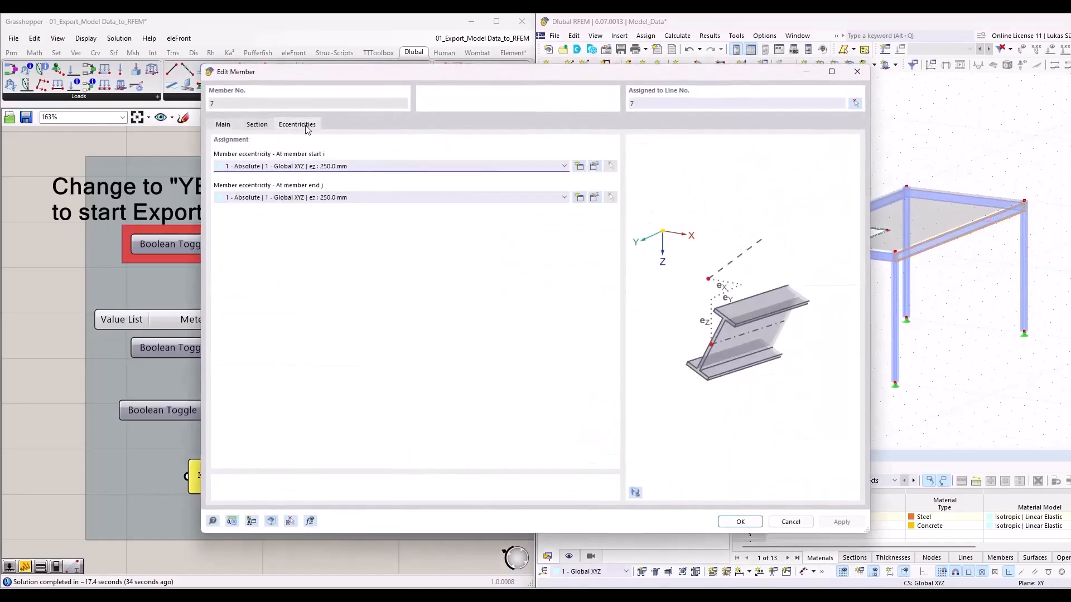
click(801, 525)
Step: Expand the exported Sections and Materials in the RFEM navigator, check the frame, and slightly narrow the RFEM window
click(566, 131)
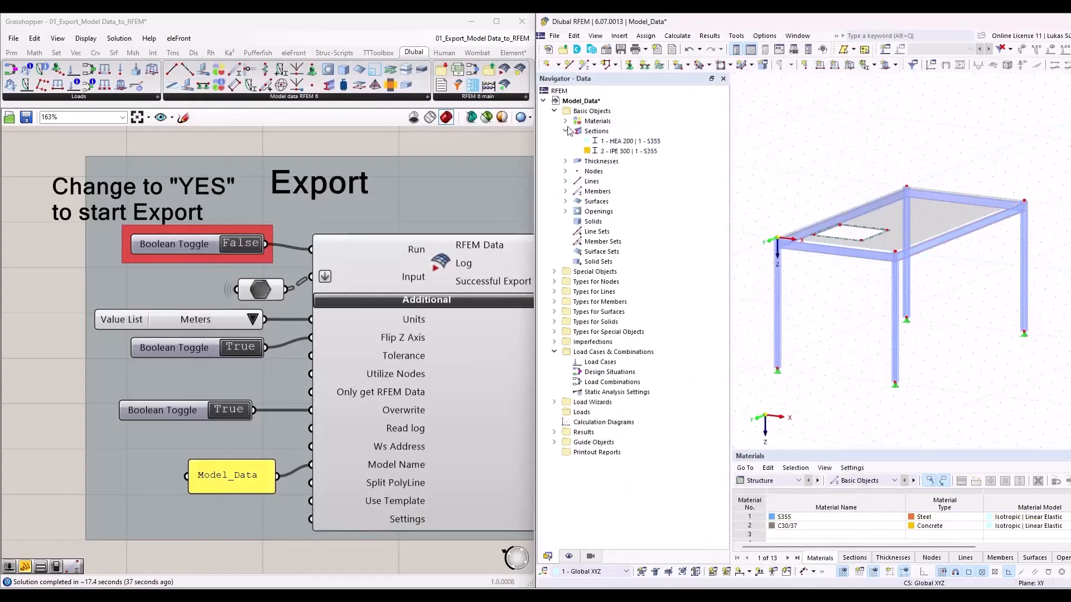
click(565, 121)
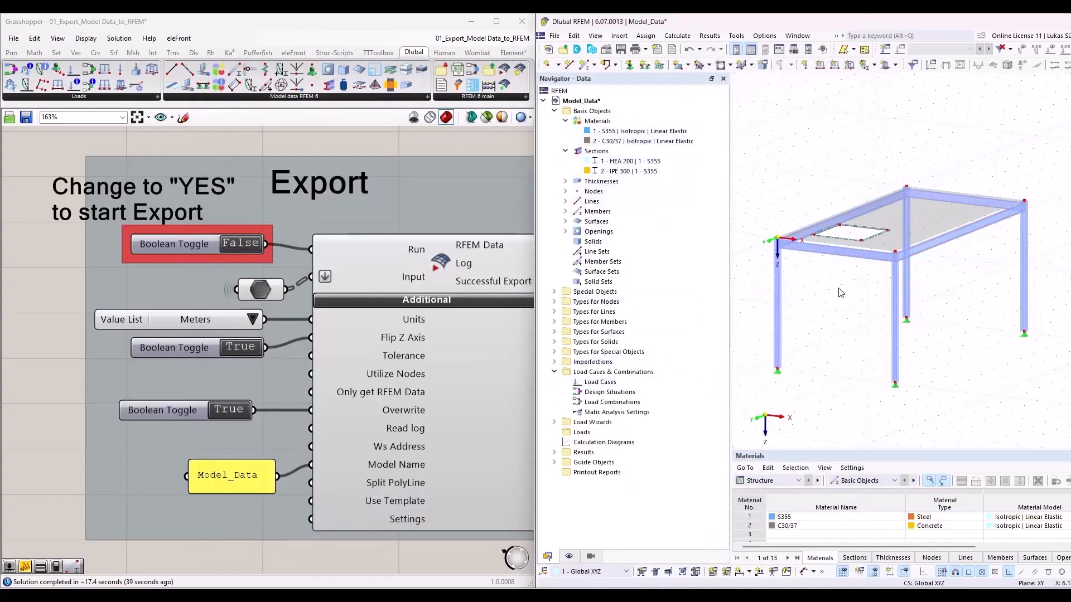
scroll(782, 358, up, 5)
scroll(782, 358, down, 6)
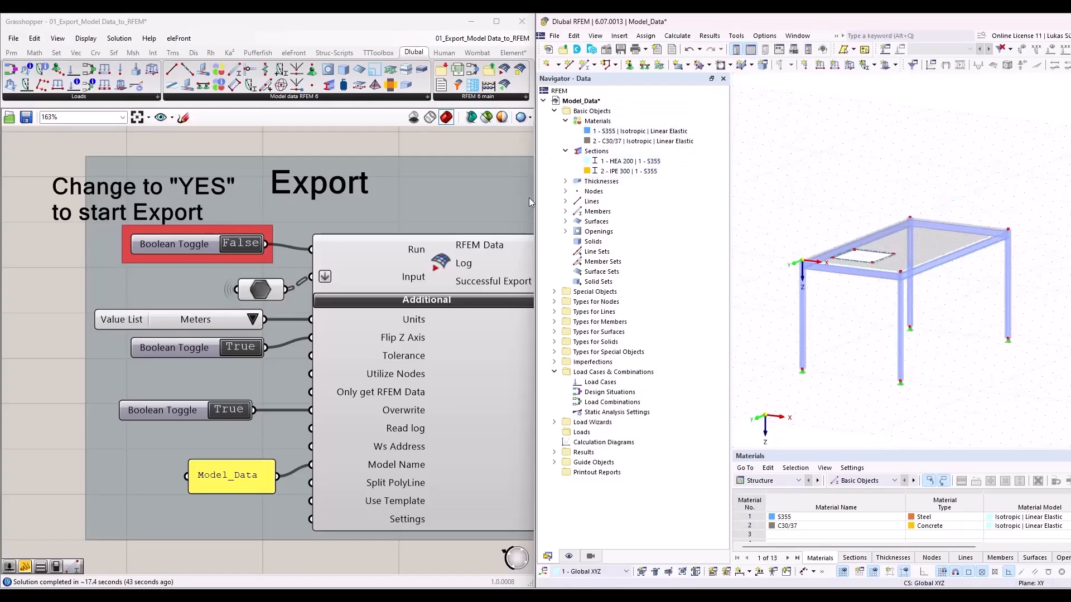
mouse_move(534, 202)
drag(534, 202, 547, 201)
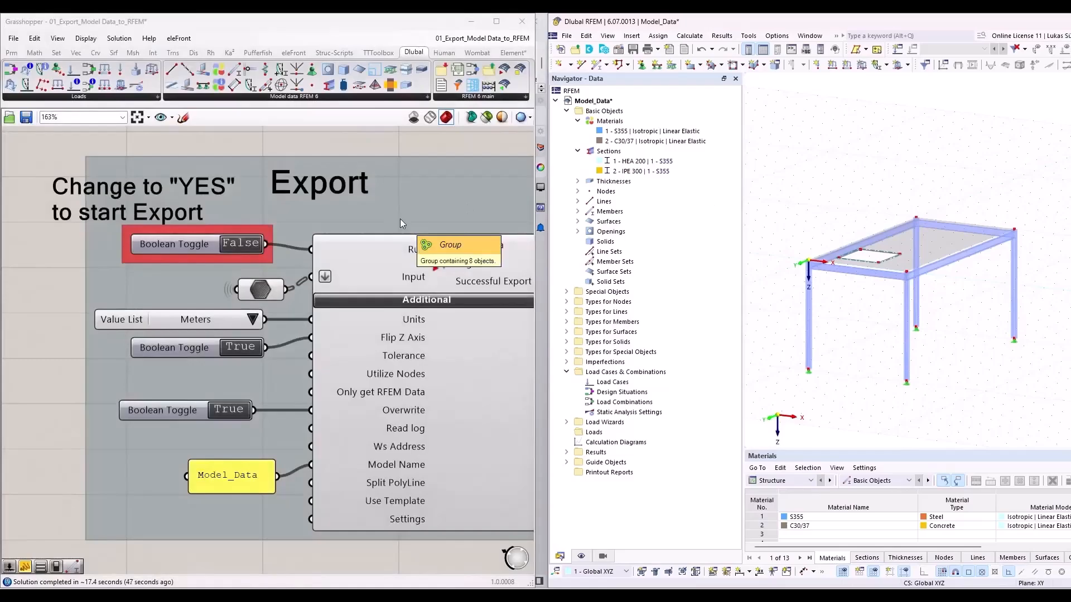
Step: In Grasshopper, look over the whole definition and close 01_Export_Model Data_to_RFEM without saving the changes
scroll(400, 218, down, 5)
scroll(418, 239, down, 3)
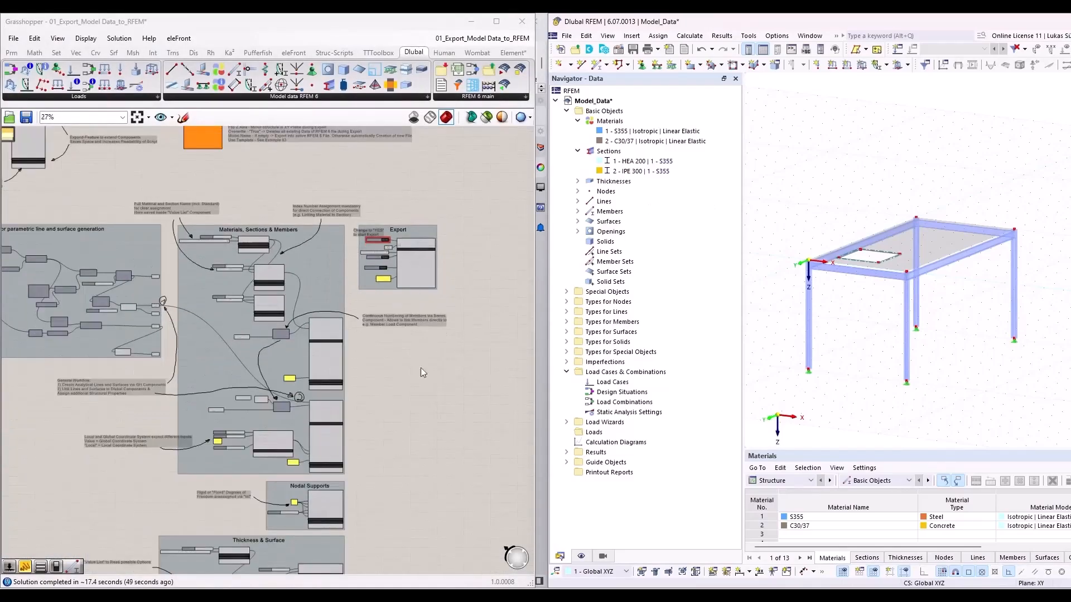
right_drag(389, 437, 471, 480)
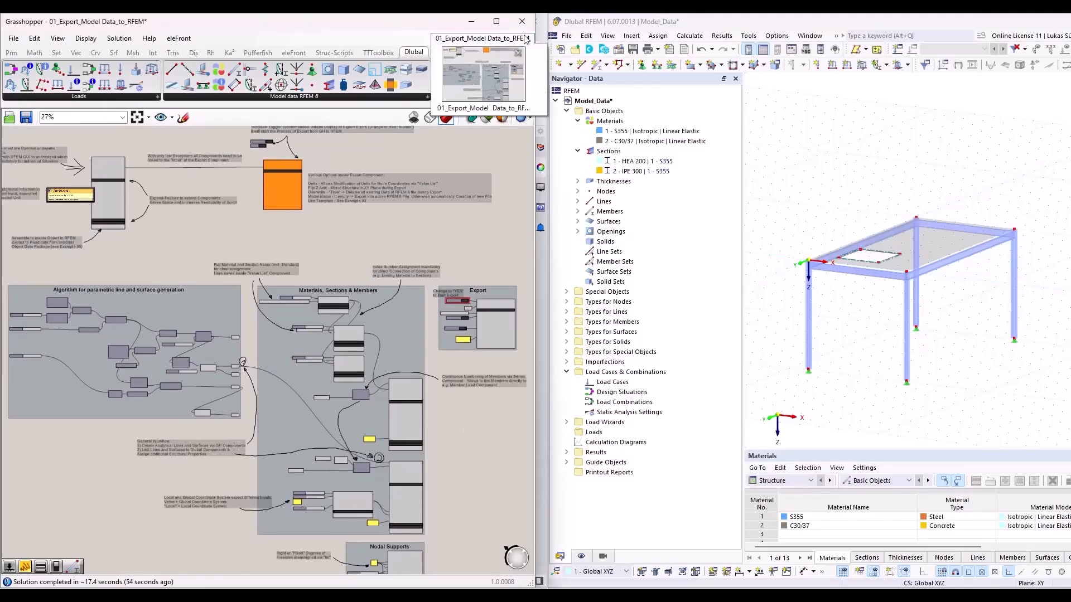
click(516, 53)
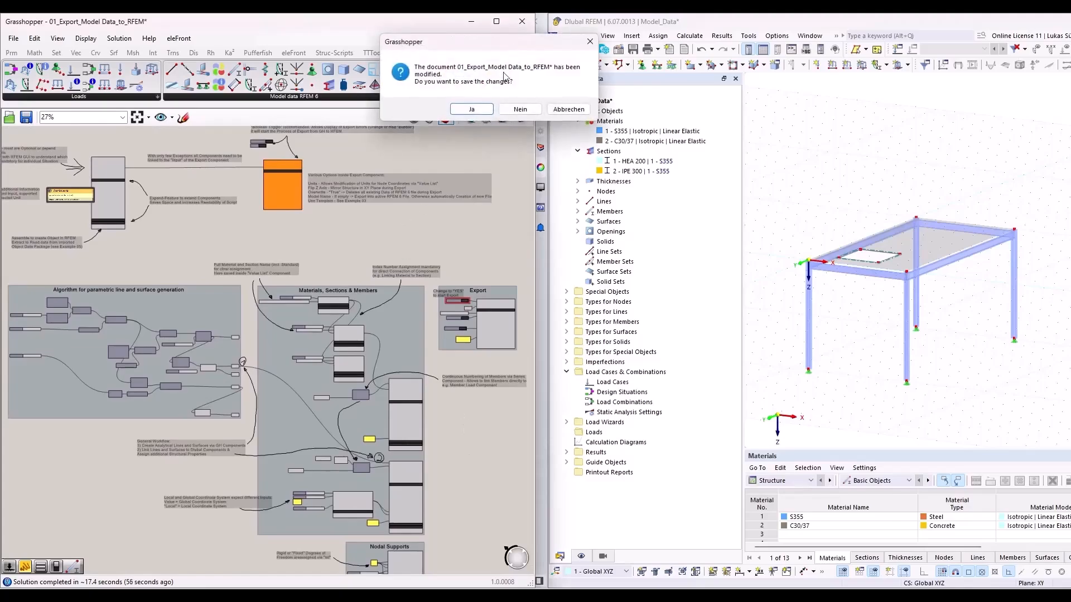
click(519, 111)
Step: Close the exported Model_Data model in RFEM, leaving the program open and docked beside Grasshopper
drag(1029, 26, 1070, 62)
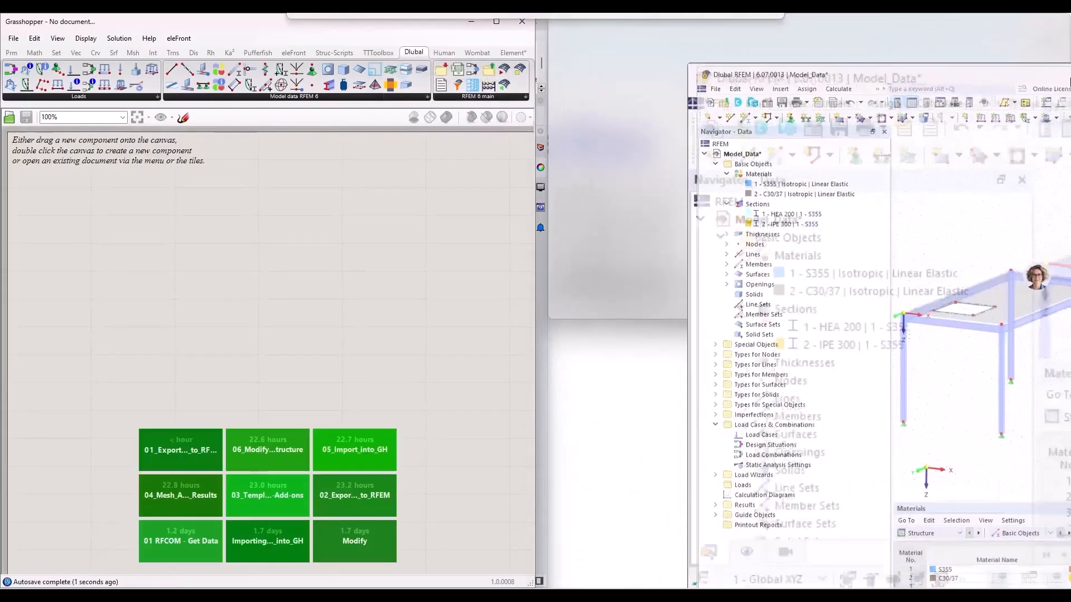
click(973, 40)
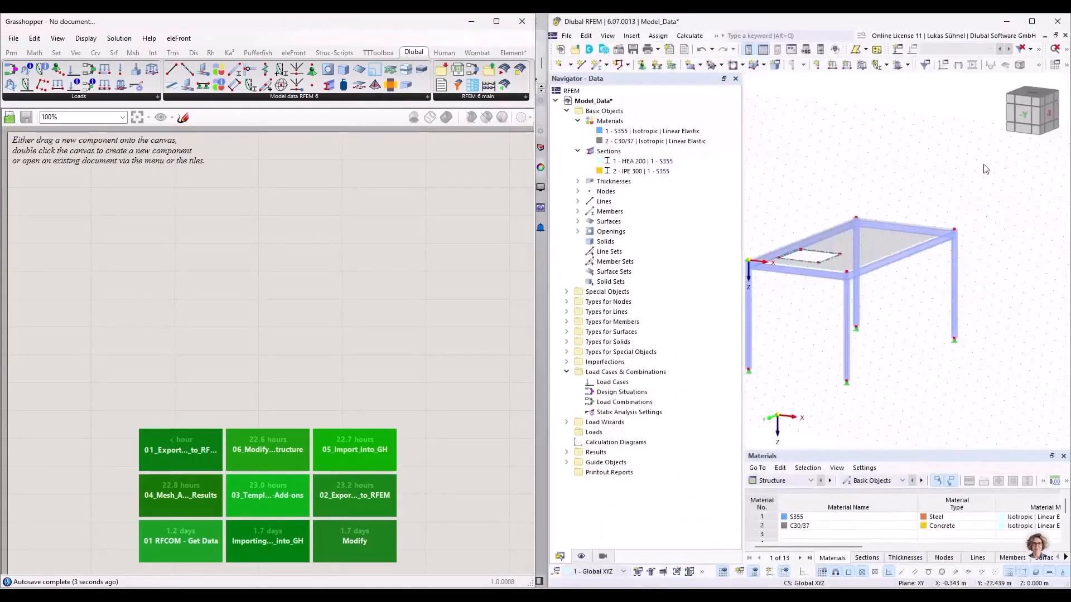
click(1065, 35)
click(858, 355)
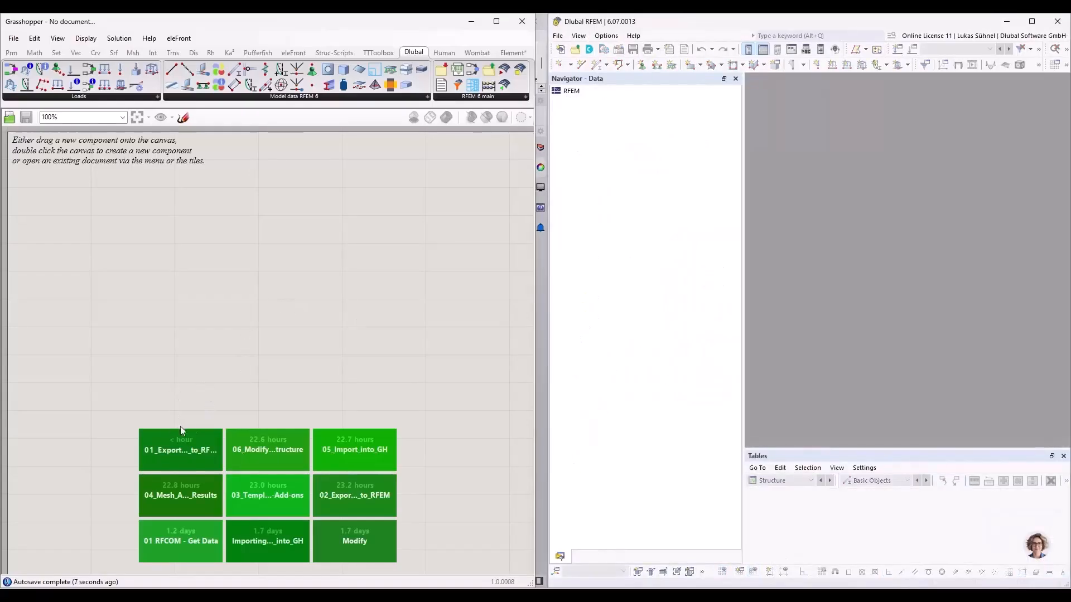
Step: Open the recent Grasshopper file 02_Export_Loading_to_RFEM and survey its component groups
click(373, 500)
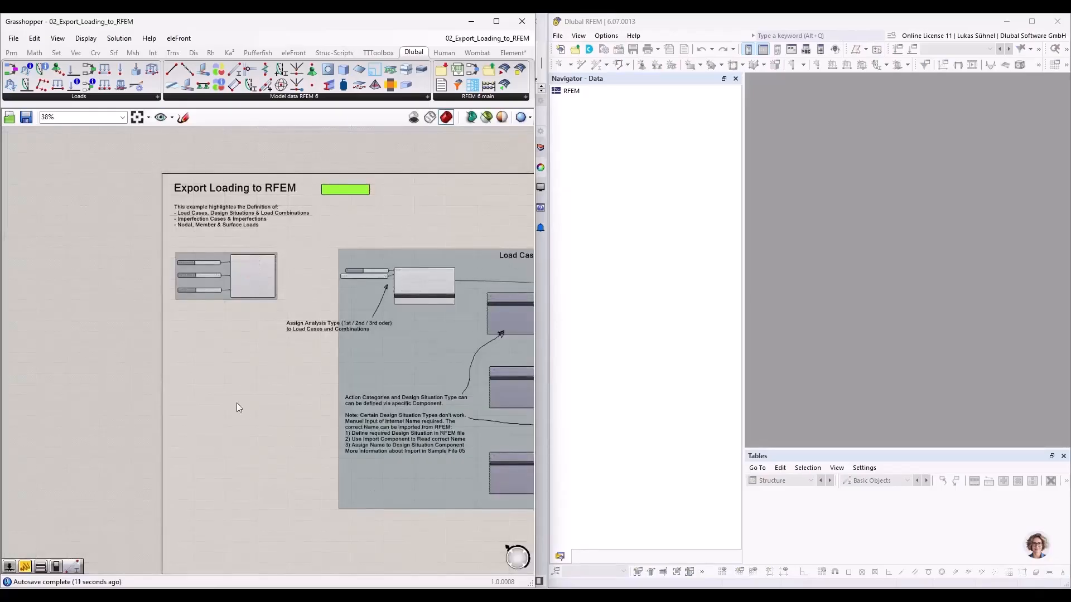
scroll(167, 384, down, 2)
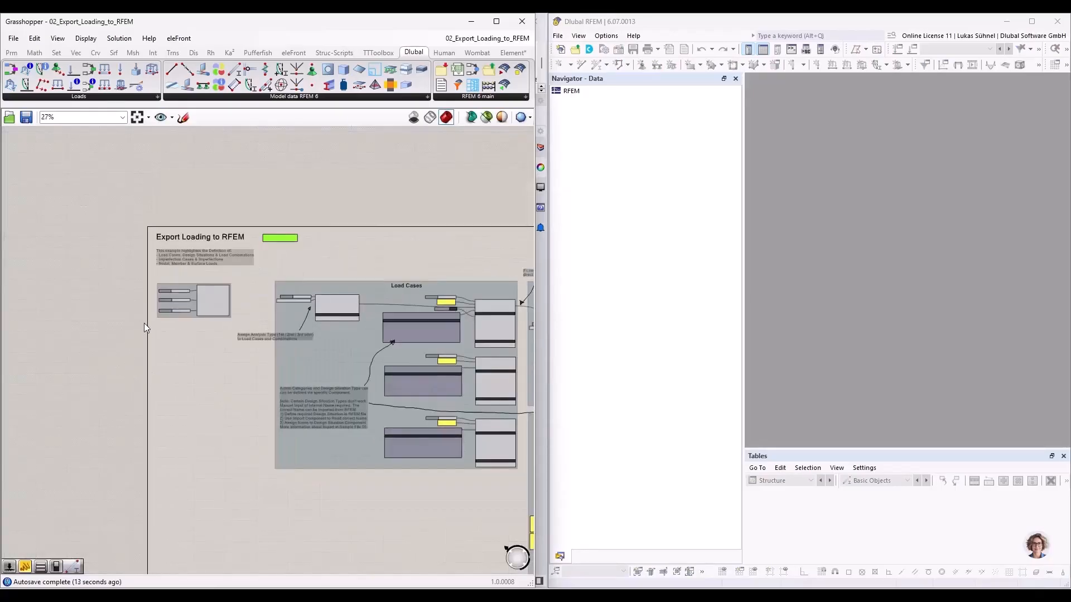
scroll(140, 301, down, 2)
scroll(145, 253, down, 2)
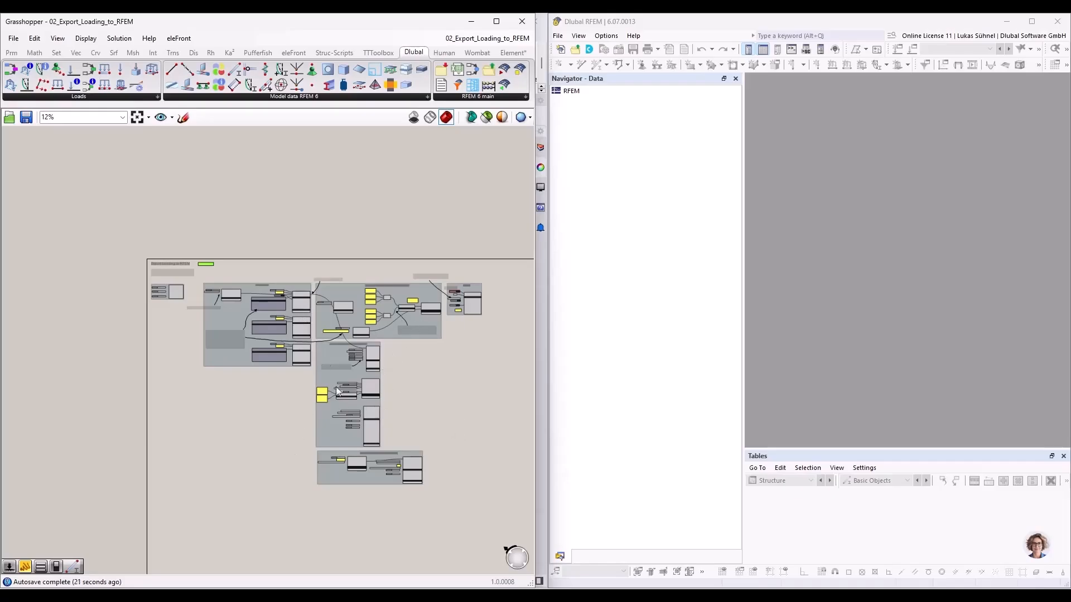
scroll(457, 423, up, 3)
right_drag(376, 350, 460, 373)
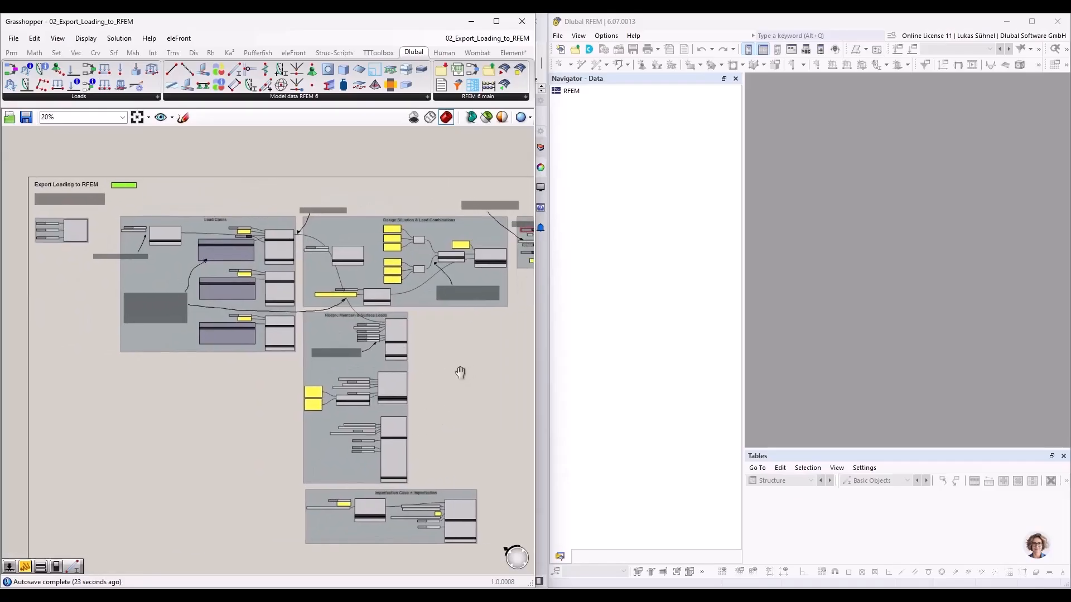
Step: Maximize the Grasshopper window and examine the Load Cases group with its analysis type, action category and design situation type notes
click(497, 21)
right_drag(294, 186, 422, 193)
scroll(201, 200, up, 4)
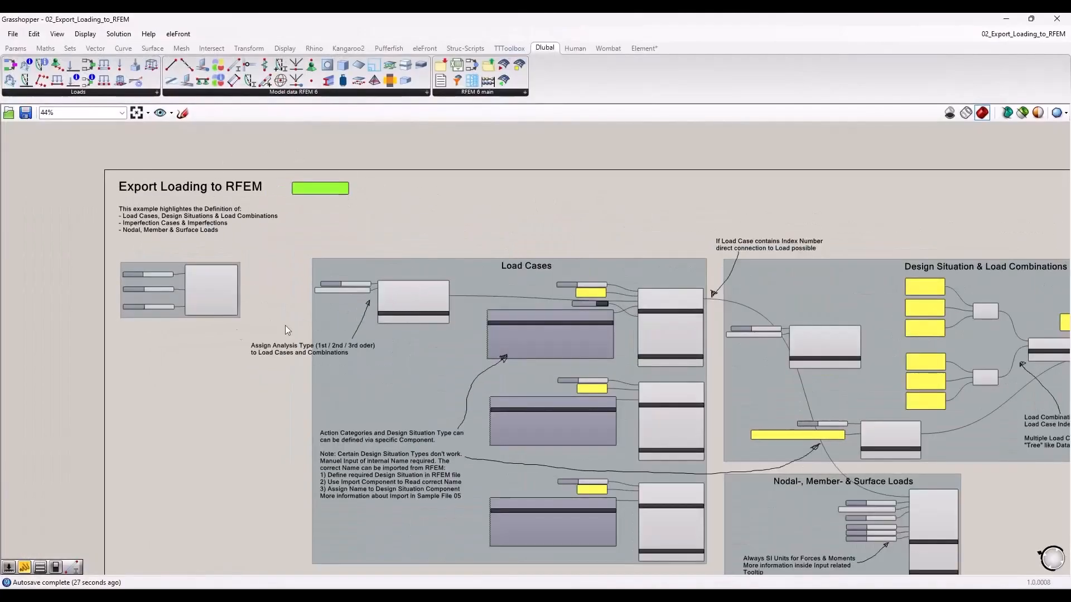
right_drag(255, 397, 126, 300)
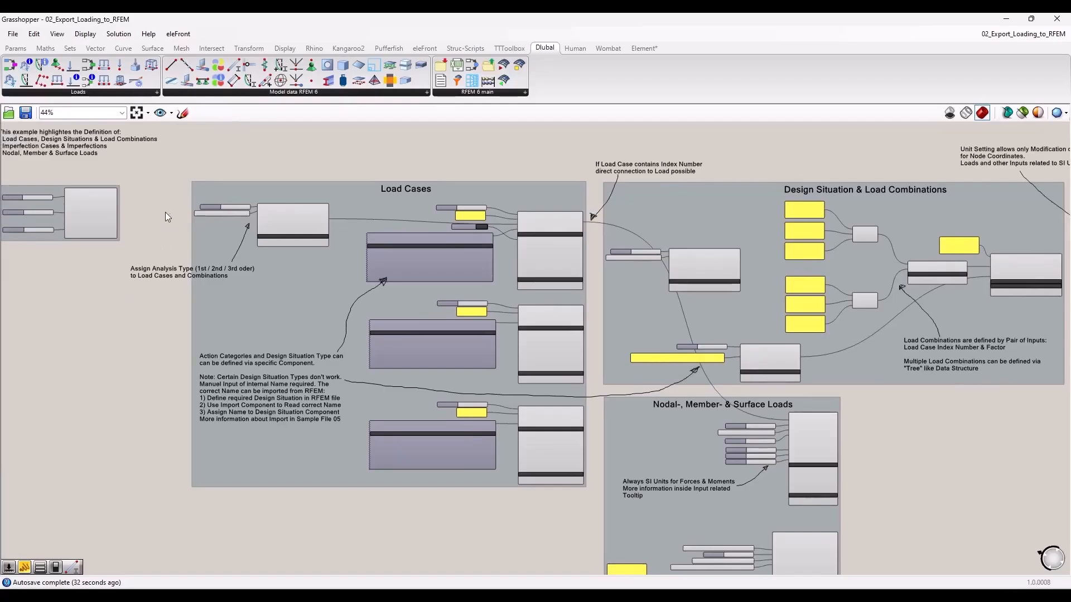
right_drag(453, 179, 487, 260)
scroll(518, 427, up, 3)
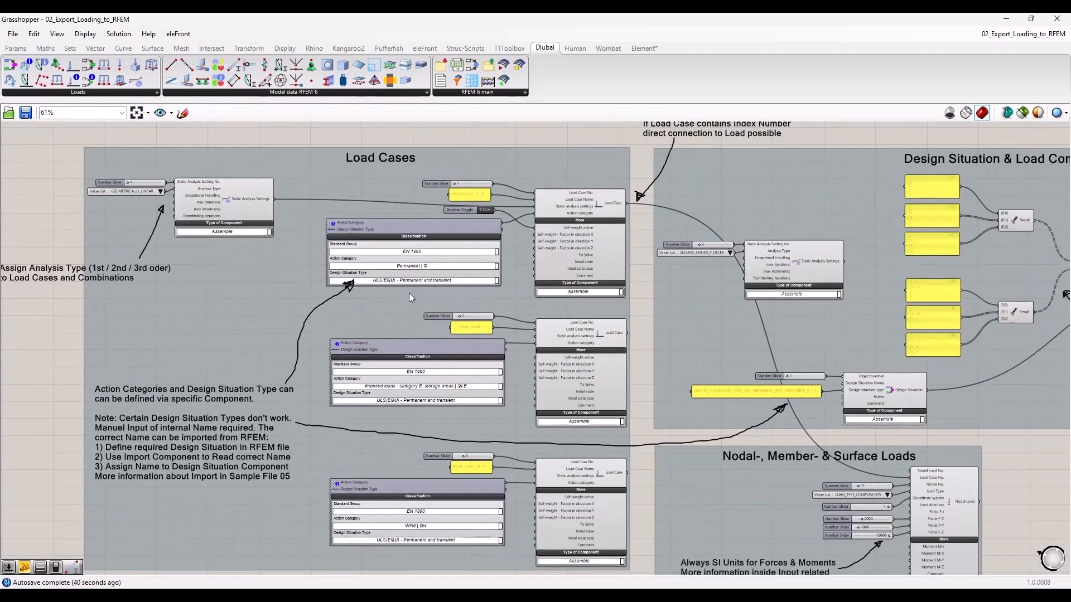
Step: Examine the Design Situation & Load Combinations group and trace the Load Combination component's connections to the Export group
right_drag(1016, 452, 540, 476)
scroll(642, 351, up, 2)
scroll(515, 229, down, 1)
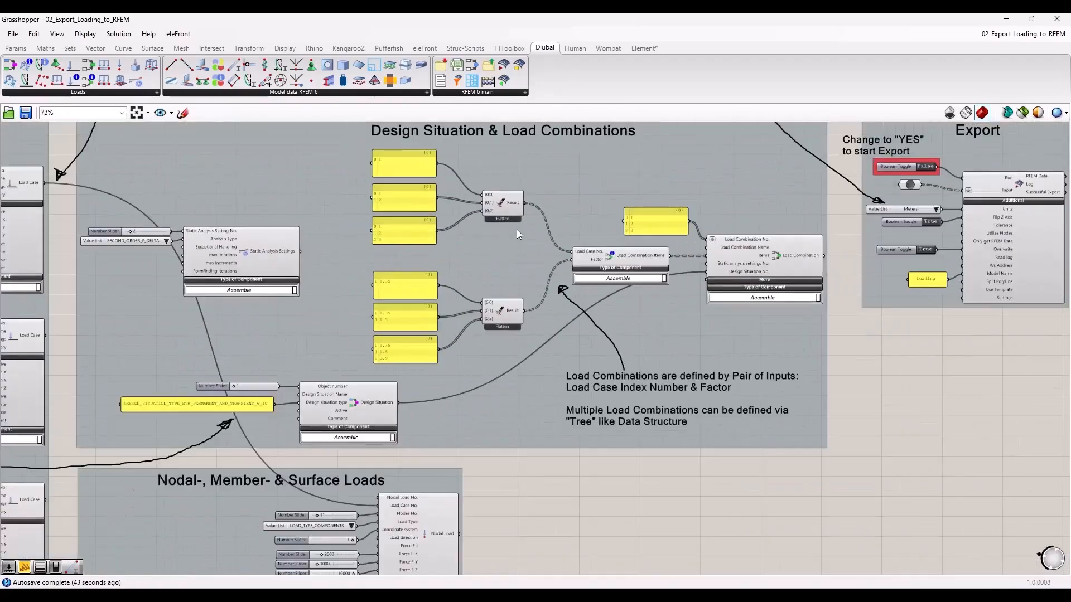
right_drag(552, 163, 554, 211)
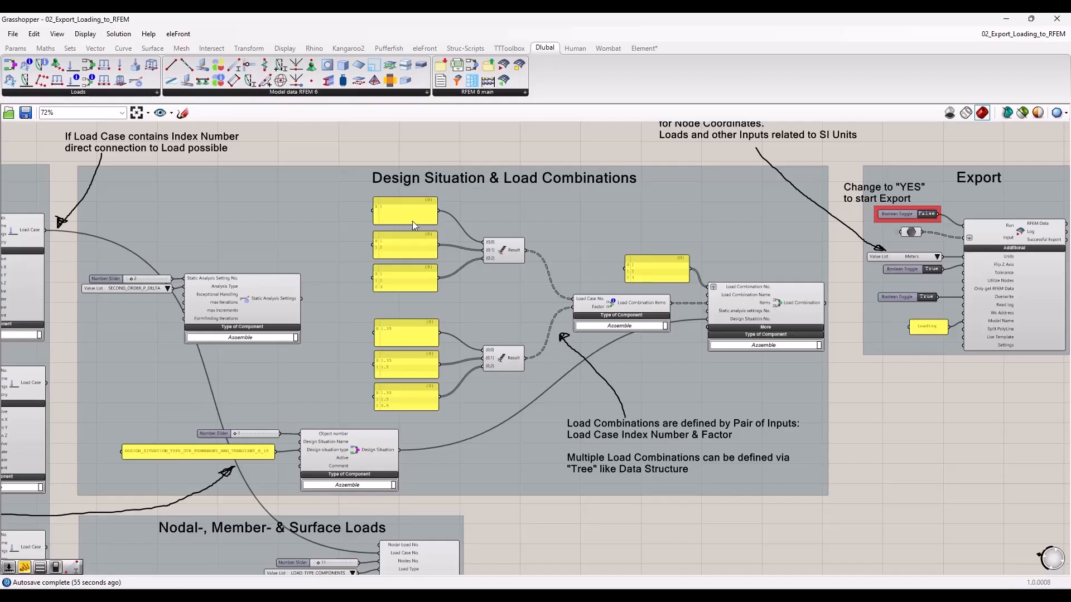
scroll(443, 220, down, 2)
click(754, 291)
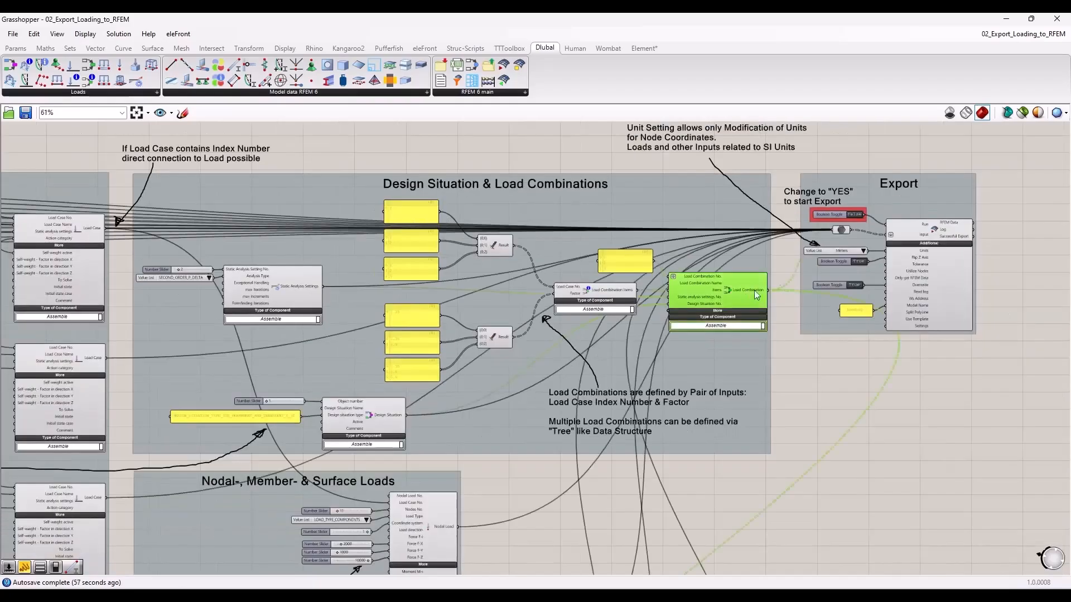
click(802, 445)
Step: Examine the Nodal-, Member- & Surface Loads group and trace where the Nodal Load component's output is connected
right_drag(560, 526, 595, 195)
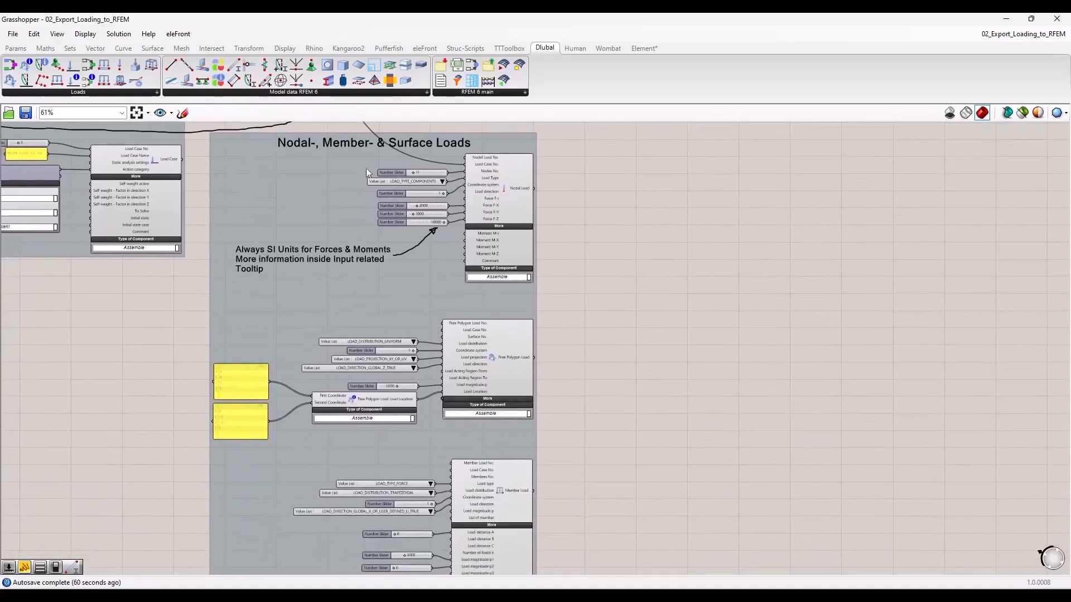
click(510, 173)
click(560, 225)
right_drag(585, 162, 574, 182)
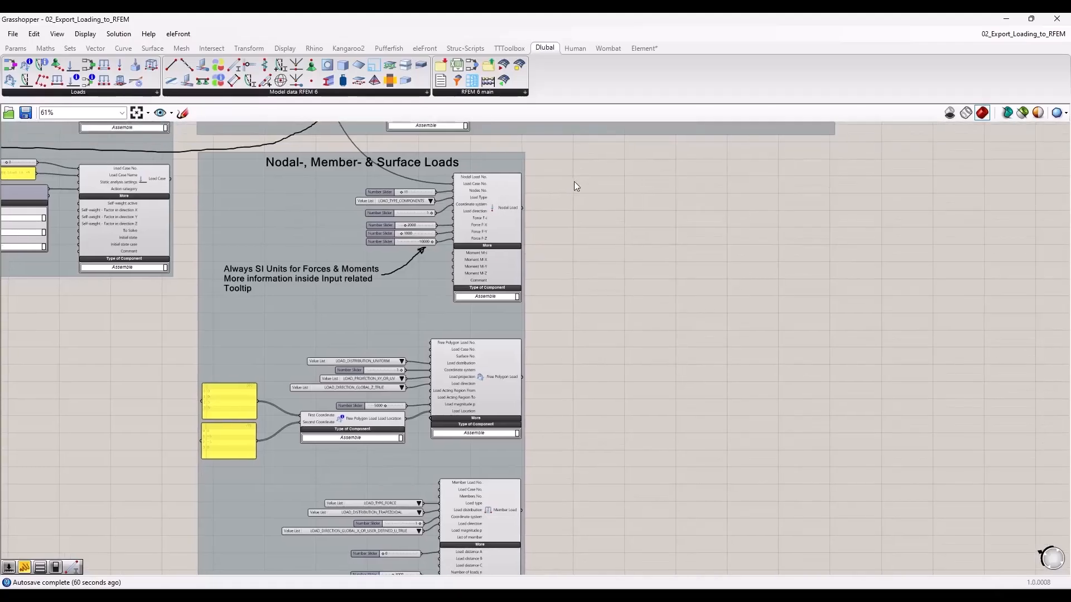
scroll(592, 224, up, 1)
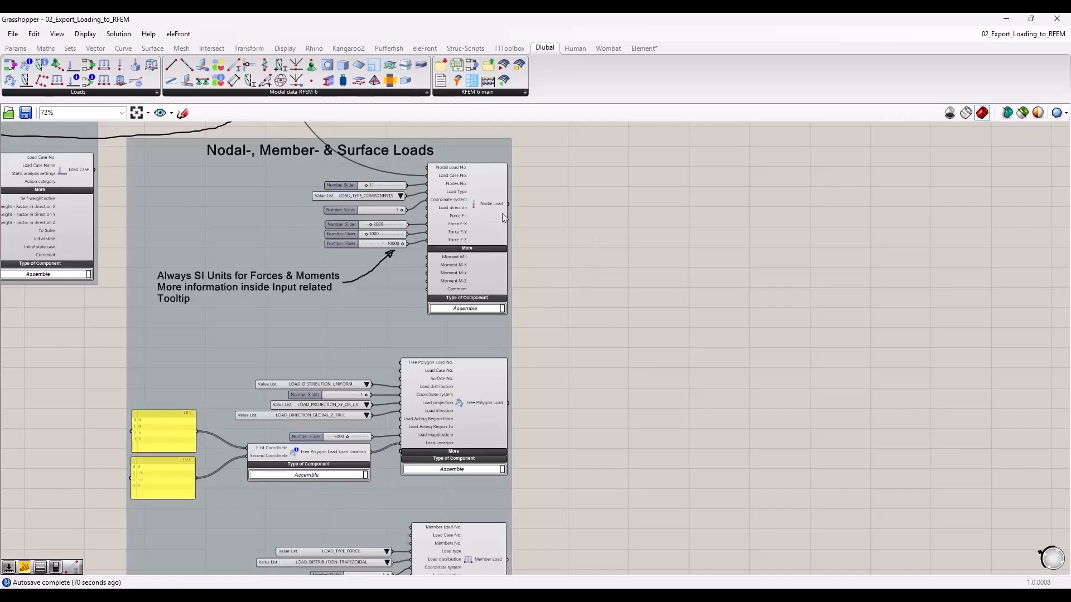
click(479, 218)
right_drag(544, 426, 522, 324)
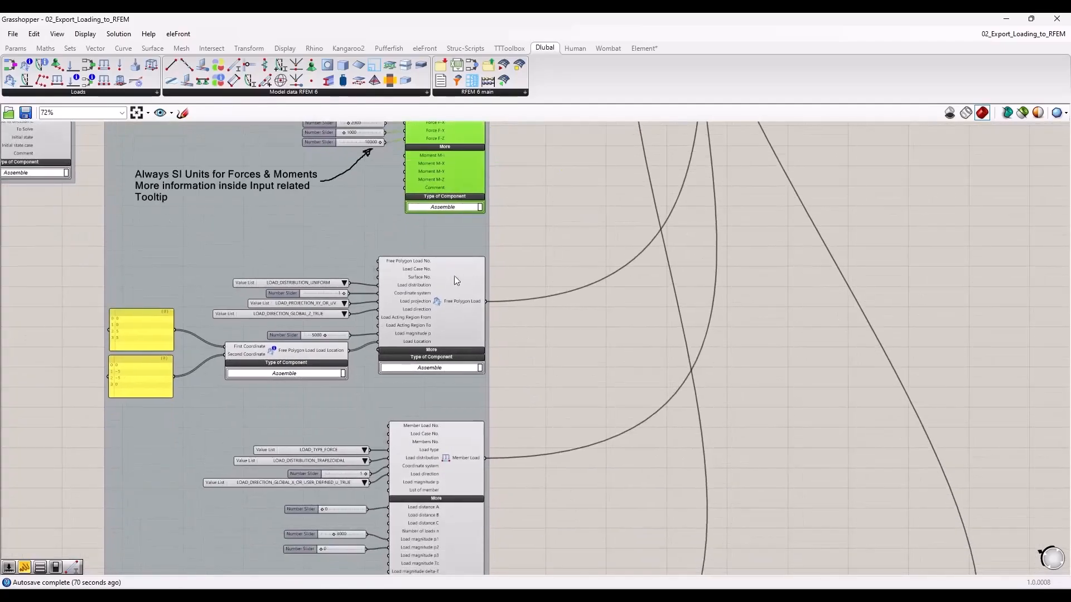
click(561, 373)
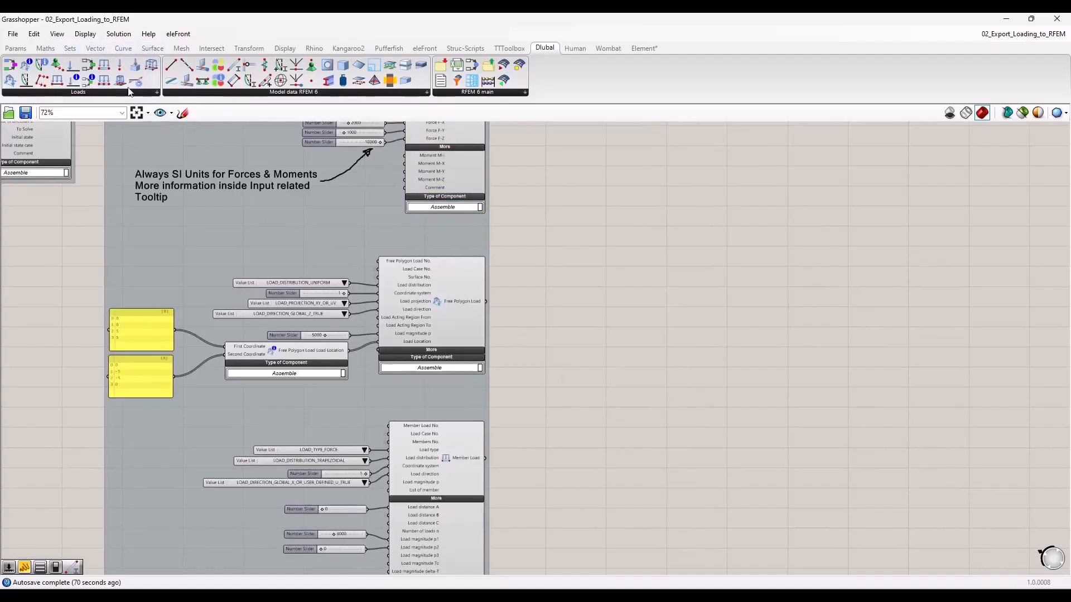
scroll(511, 344, down, 2)
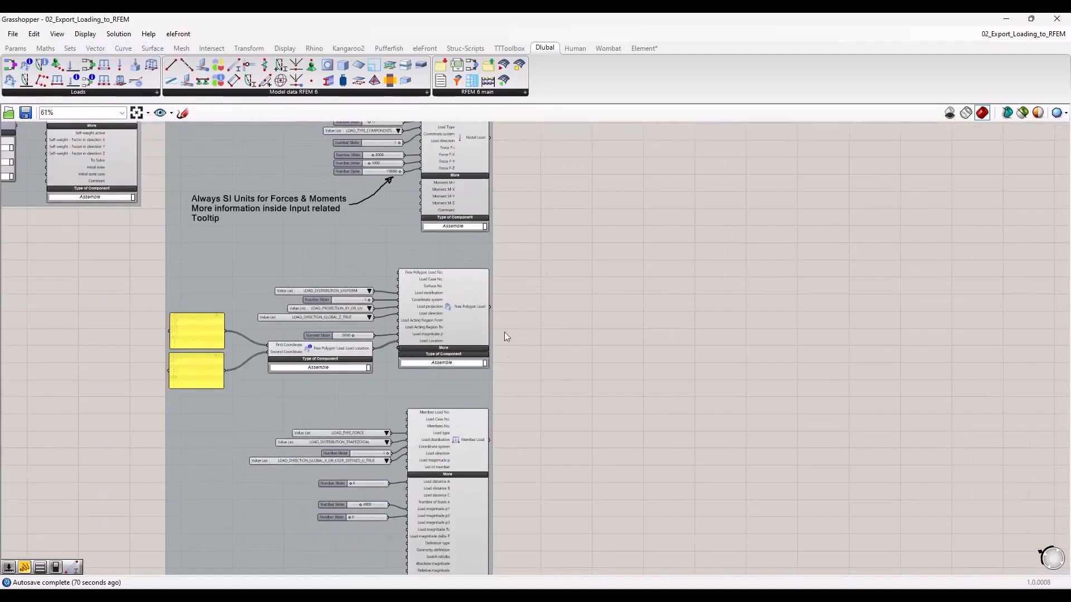
Step: Examine the Imperfection Case + Imperfection group, including the inputs and output connection of its Member Imperfection component
right_drag(556, 449, 579, 84)
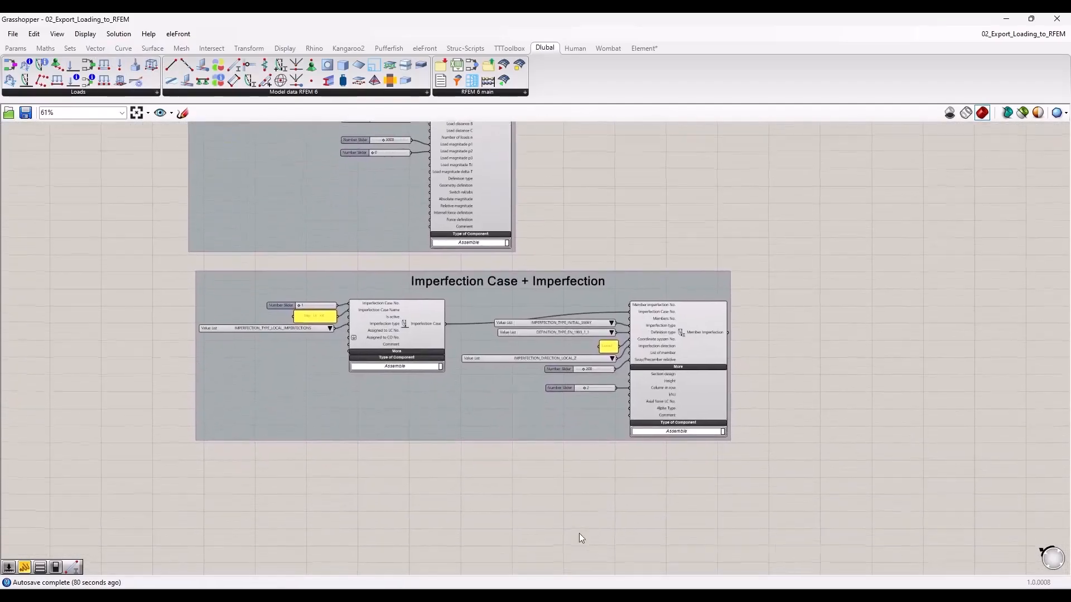
scroll(446, 463, up, 2)
scroll(463, 438, up, 1)
right_drag(453, 453, 414, 494)
scroll(424, 472, down, 1)
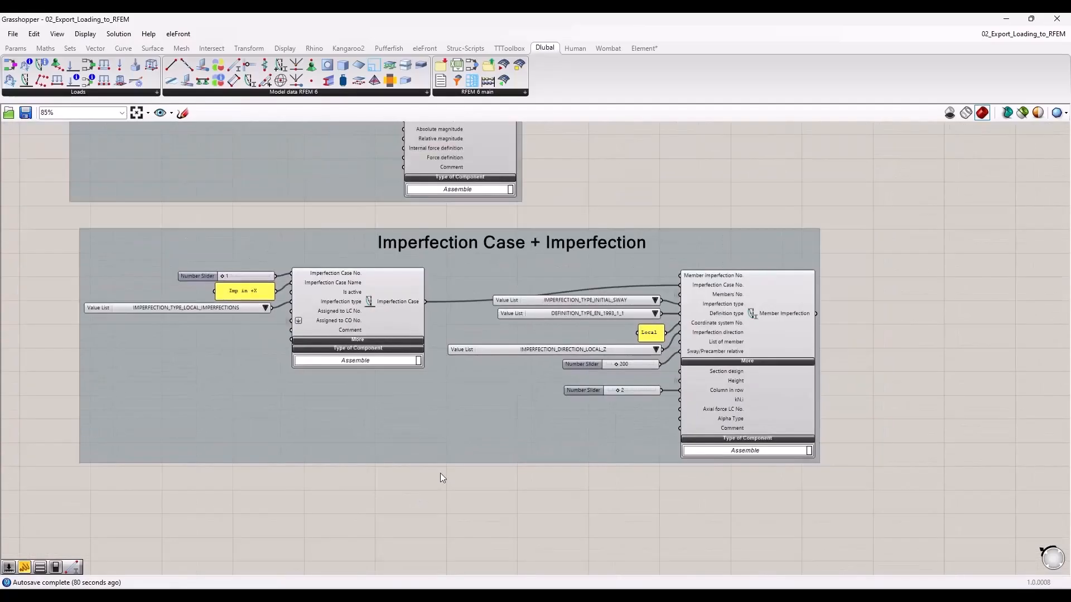
scroll(386, 470, up, 1)
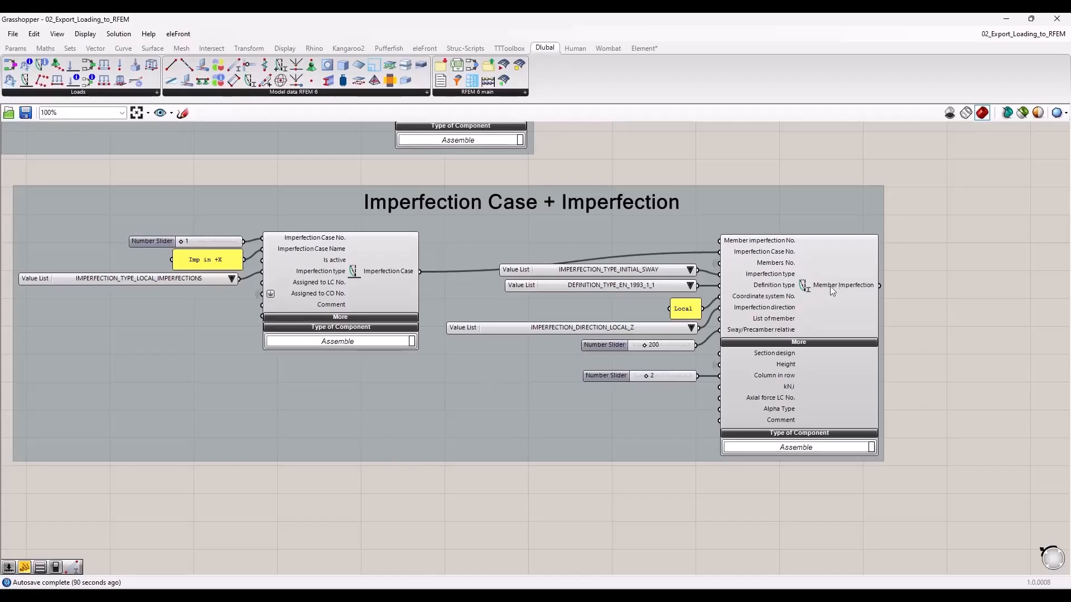
click(813, 297)
click(513, 486)
scroll(532, 415, down, 1)
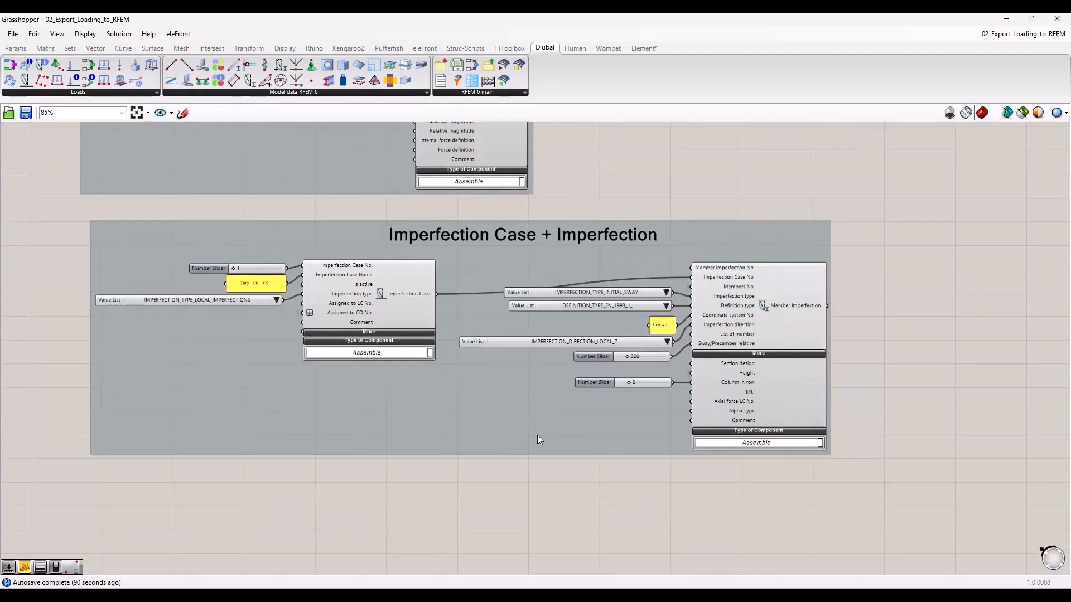
scroll(540, 434, up, 1)
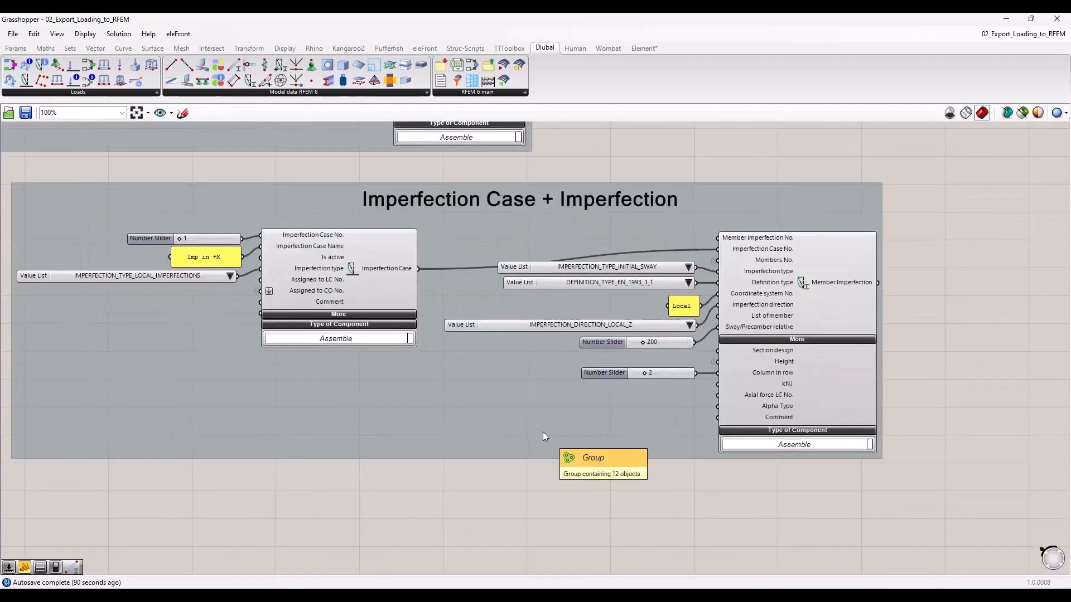
scroll(543, 432, down, 1)
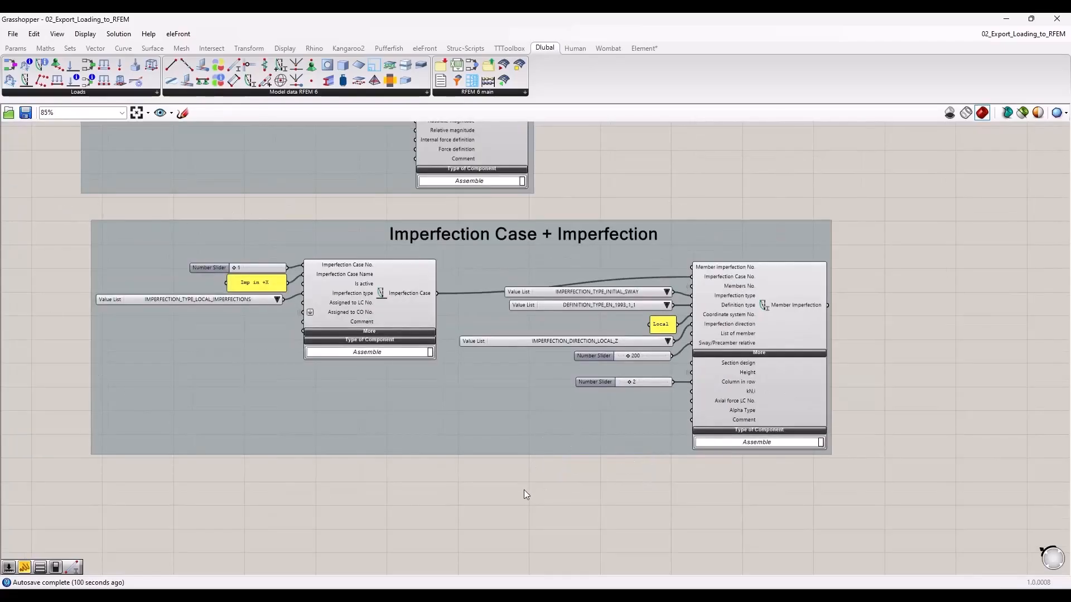
Step: Survey the whole loading definition and examine the model cluster fed by the Surface Width, Surface Length and Column Height sliders
scroll(521, 497, down, 7)
right_drag(240, 279, 315, 484)
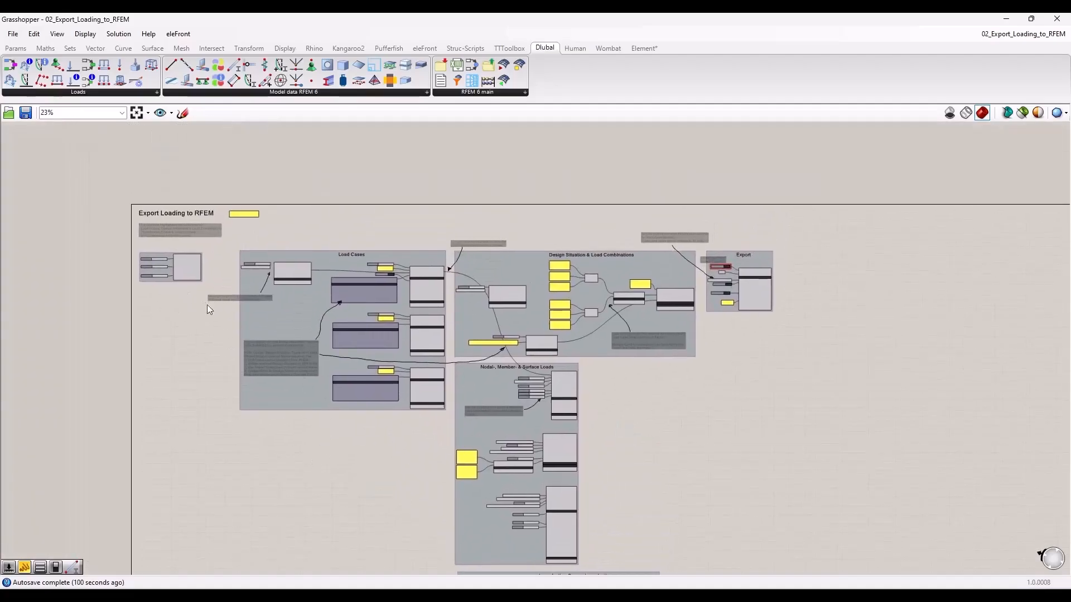
scroll(207, 304, up, 4)
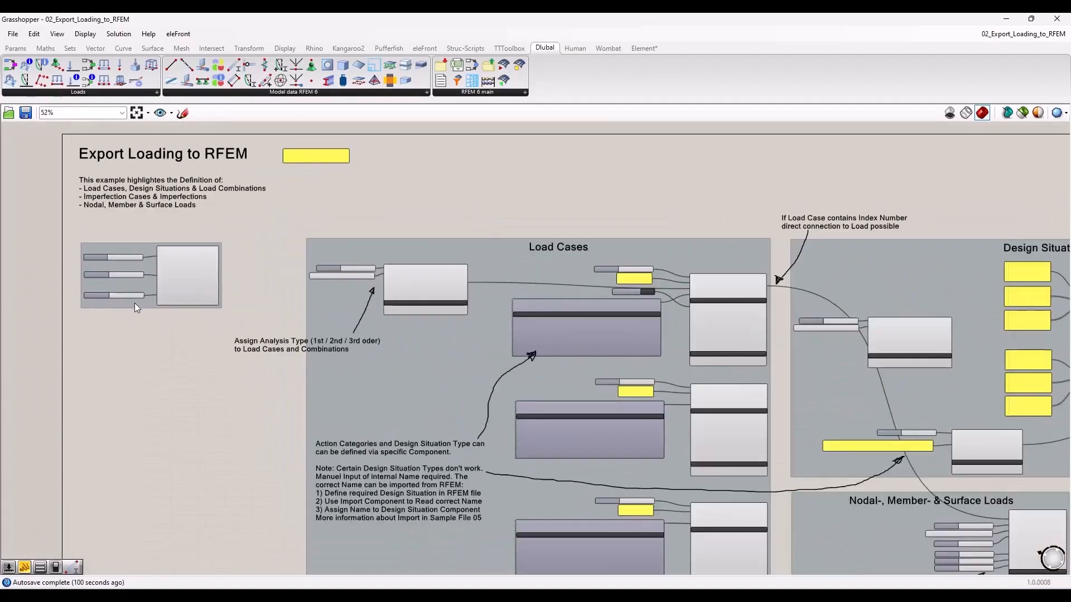
scroll(134, 304, up, 2)
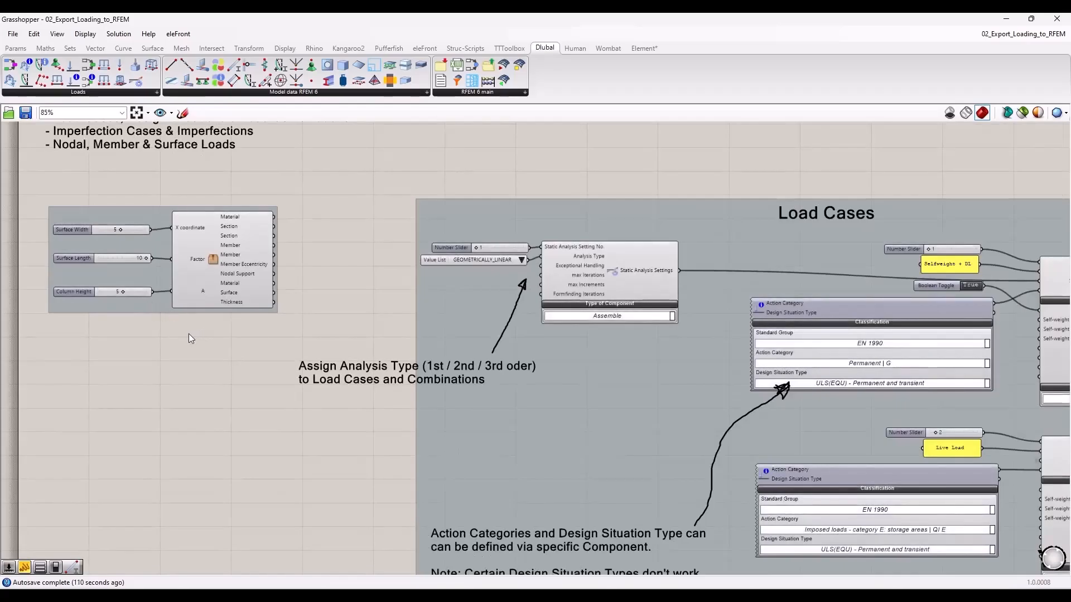
scroll(188, 334, down, 2)
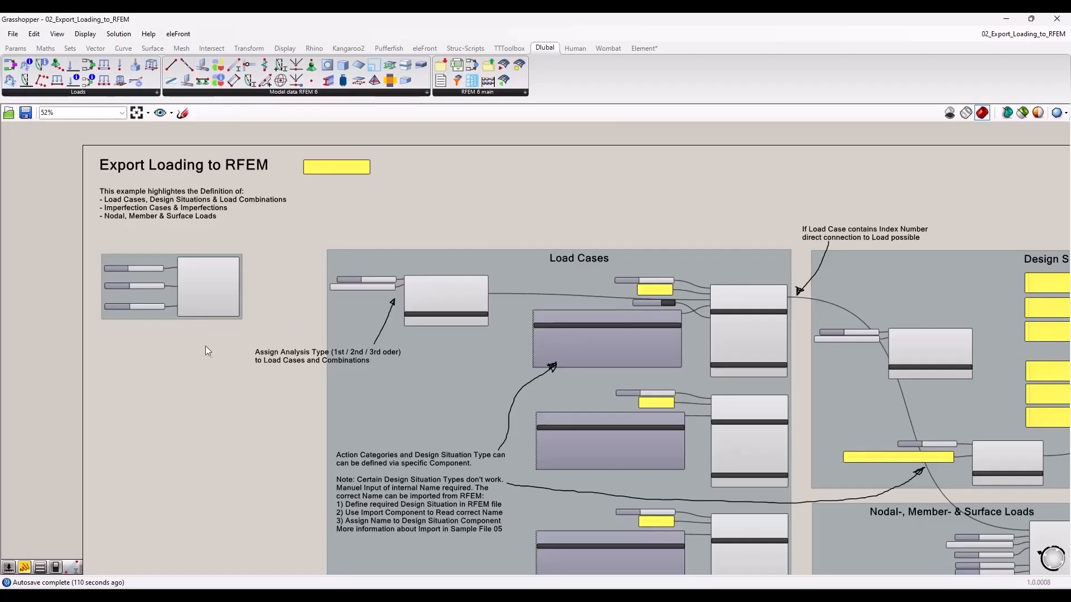
scroll(198, 352, down, 1)
right_drag(202, 413, 122, 375)
scroll(152, 407, down, 1)
drag(136, 175, 348, 182)
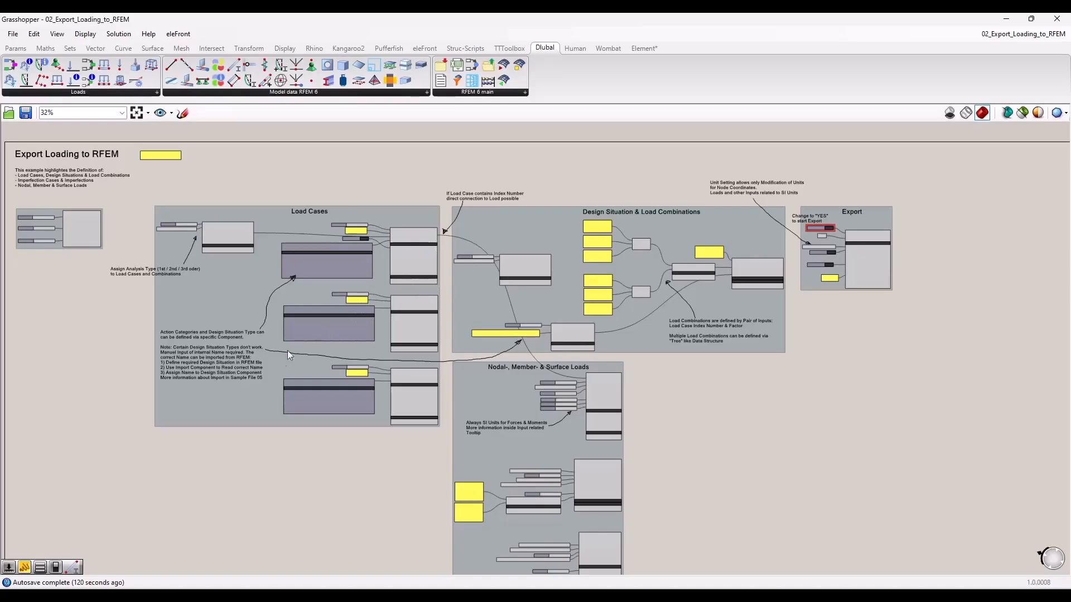
scroll(66, 305, up, 8)
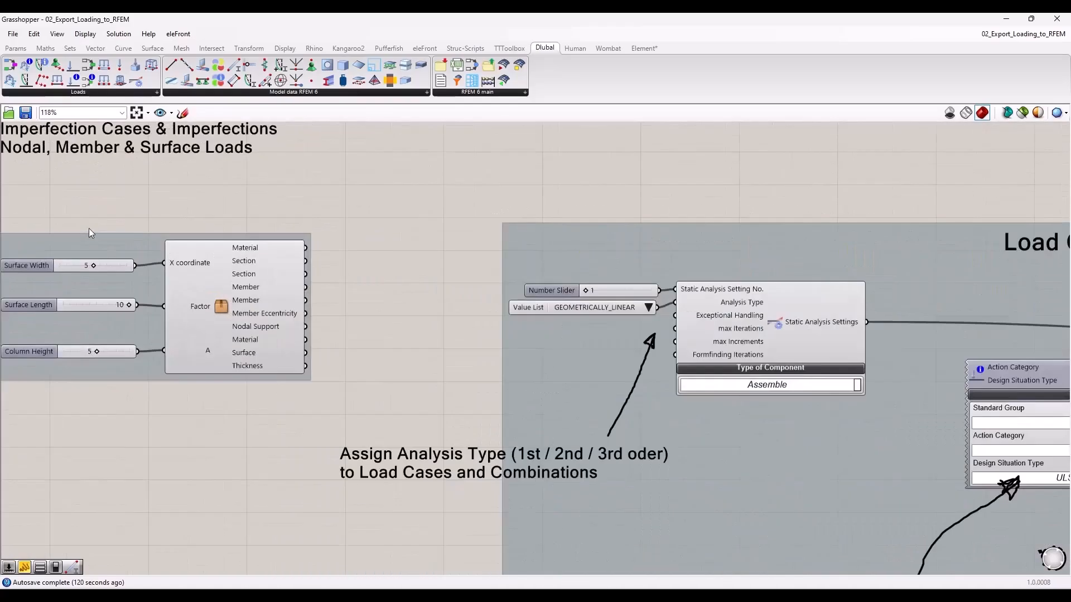
right_drag(196, 199, 184, 243)
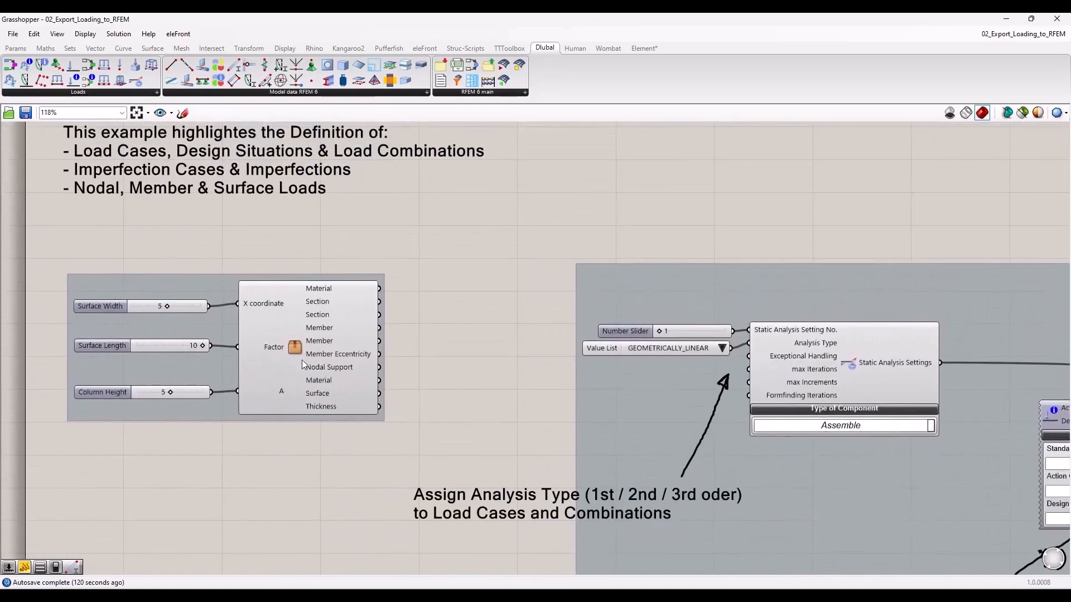
Step: Open the model cluster, inspect its geometry, member, support and surface components, and return to the 02_Export_Loading_to_RFEM document
mouse_move(299, 346)
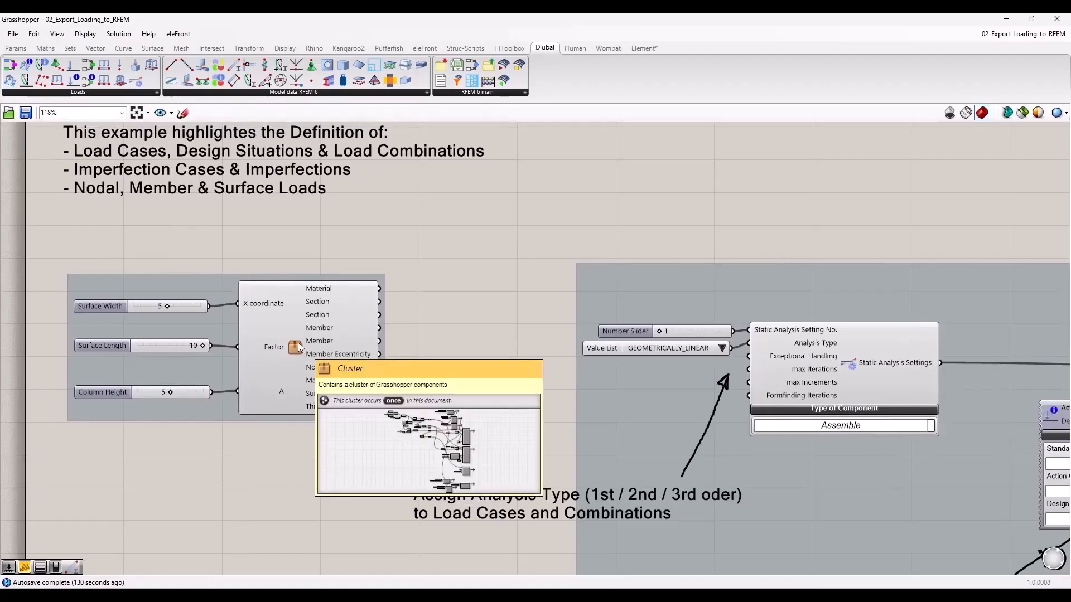
double_click(298, 343)
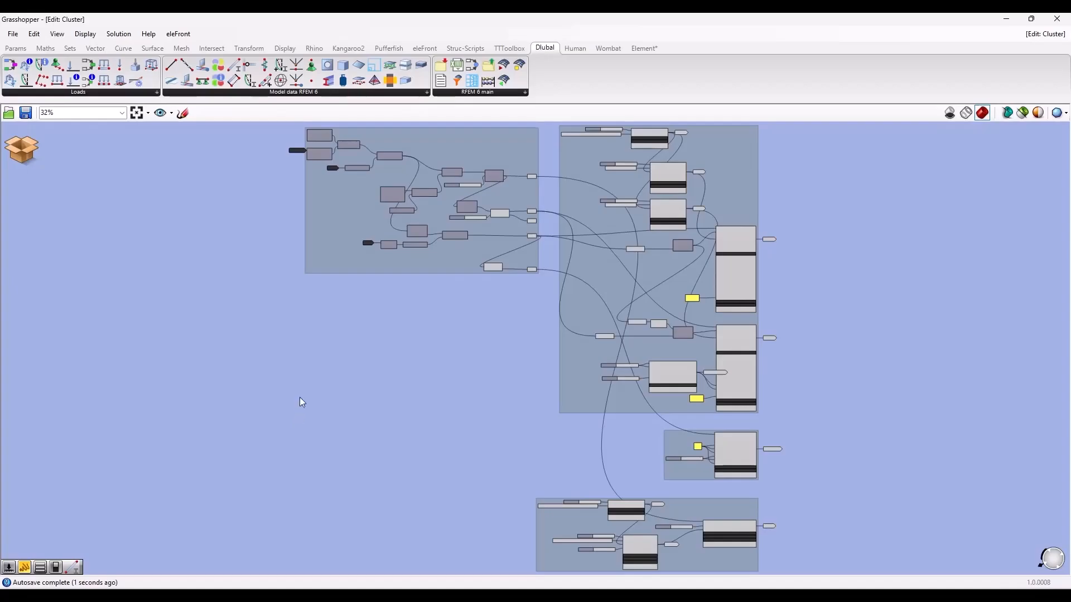
scroll(567, 152, up, 3)
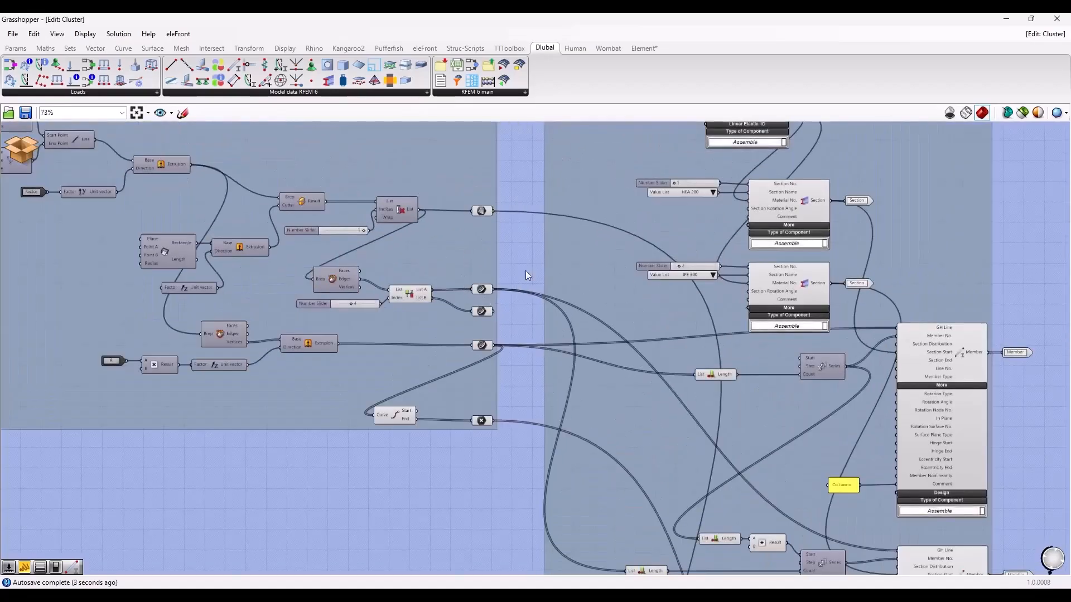
scroll(475, 291, down, 1)
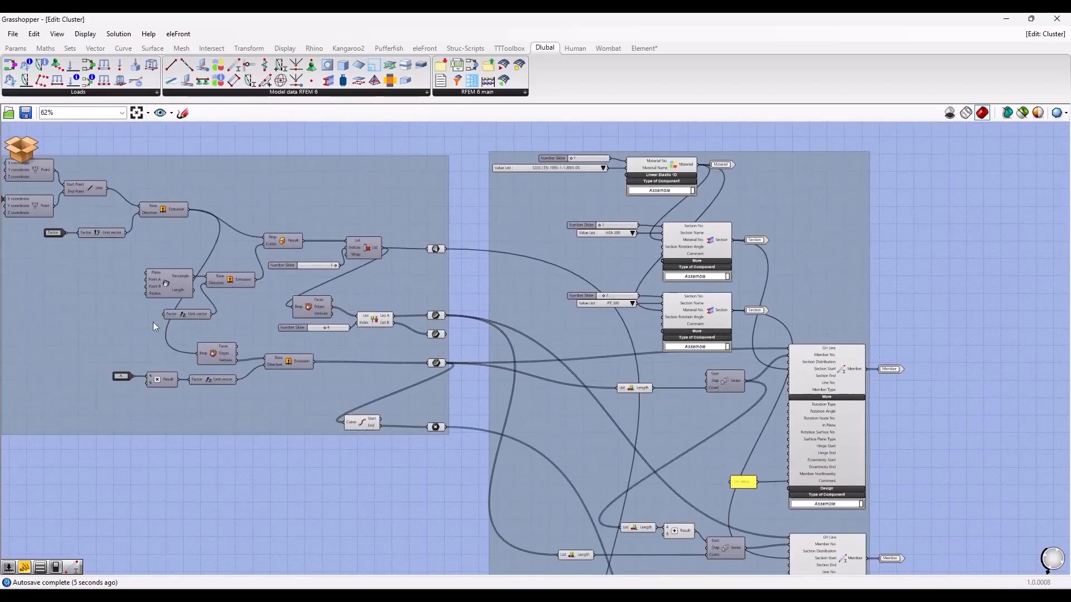
right_drag(427, 505, 251, 143)
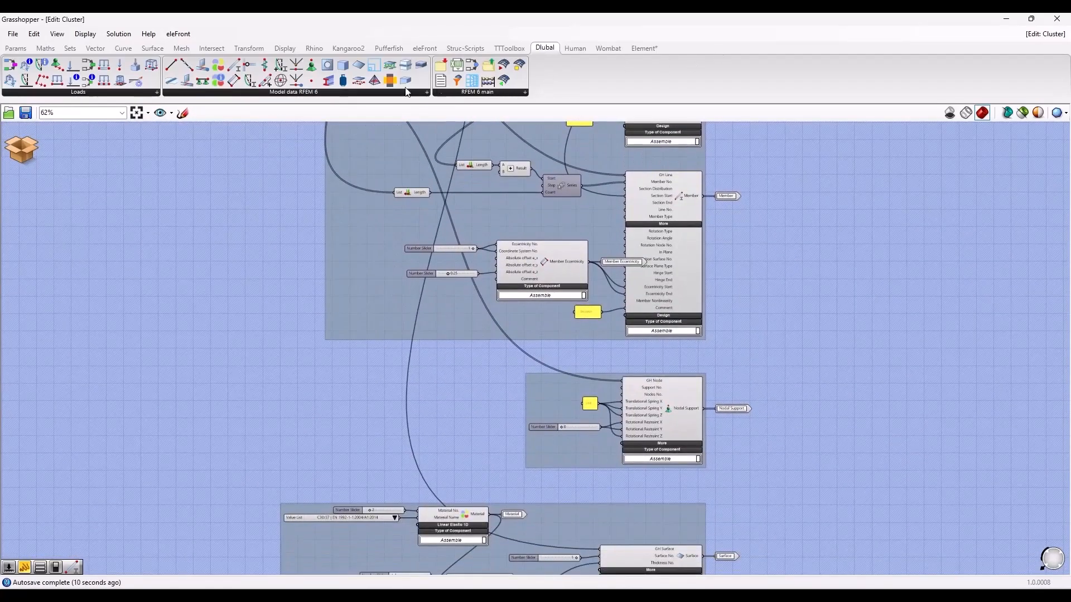
click(1045, 34)
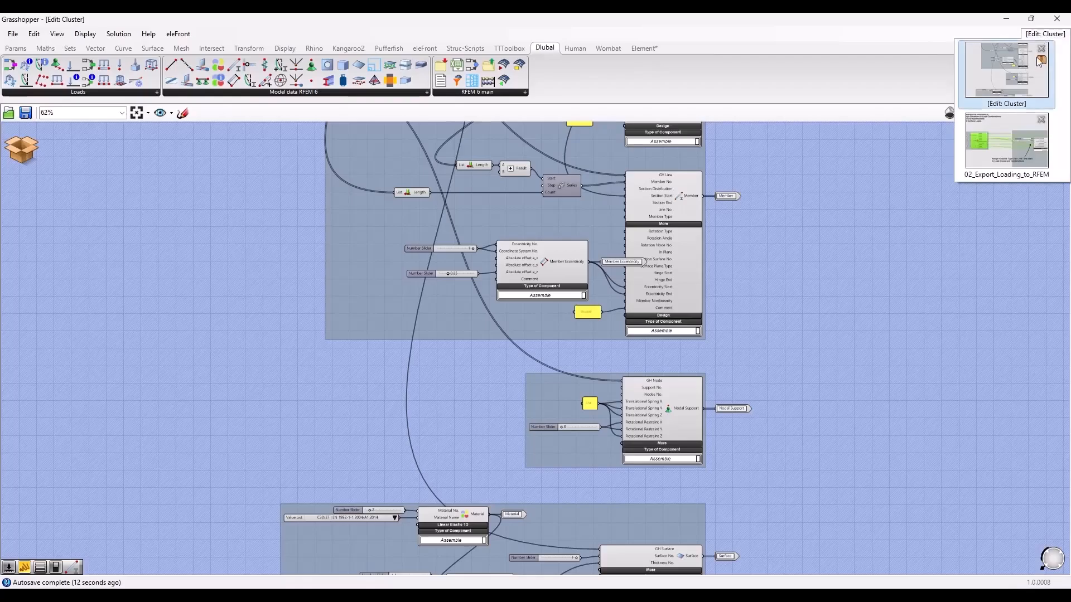
click(1011, 142)
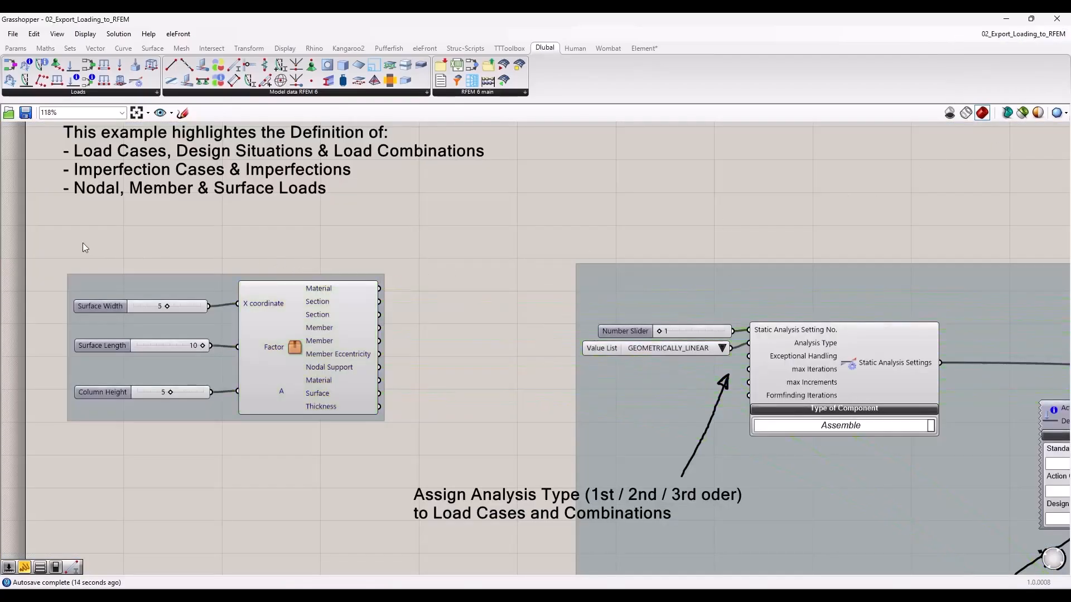
Step: Examine the inputs of the Selfweight + DL and Live Load components in the Load Cases group
scroll(73, 249, down, 5)
scroll(230, 331, up, 6)
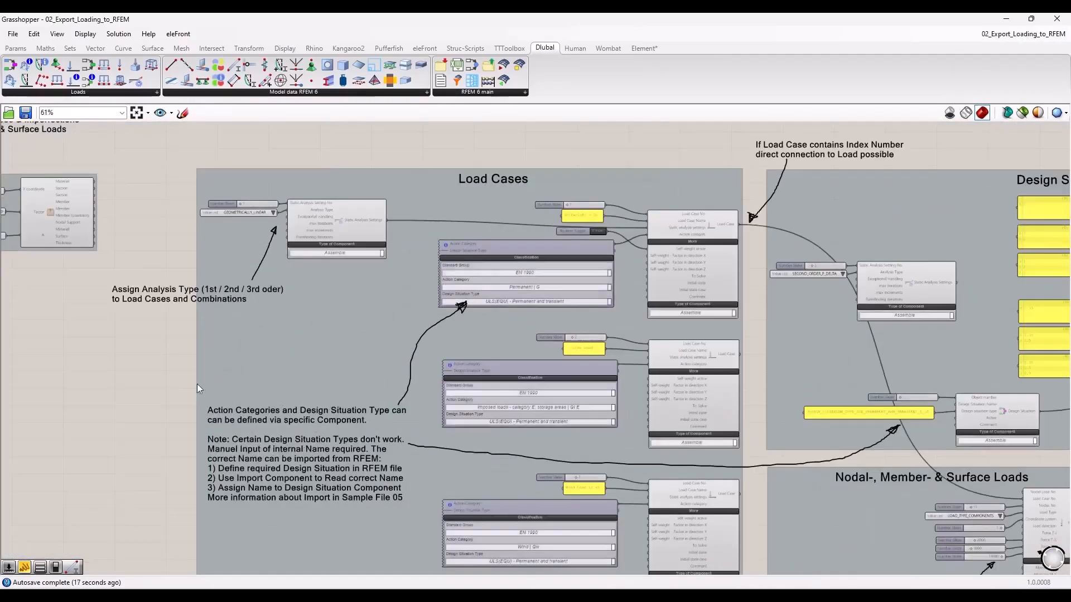
right_drag(186, 389, 128, 329)
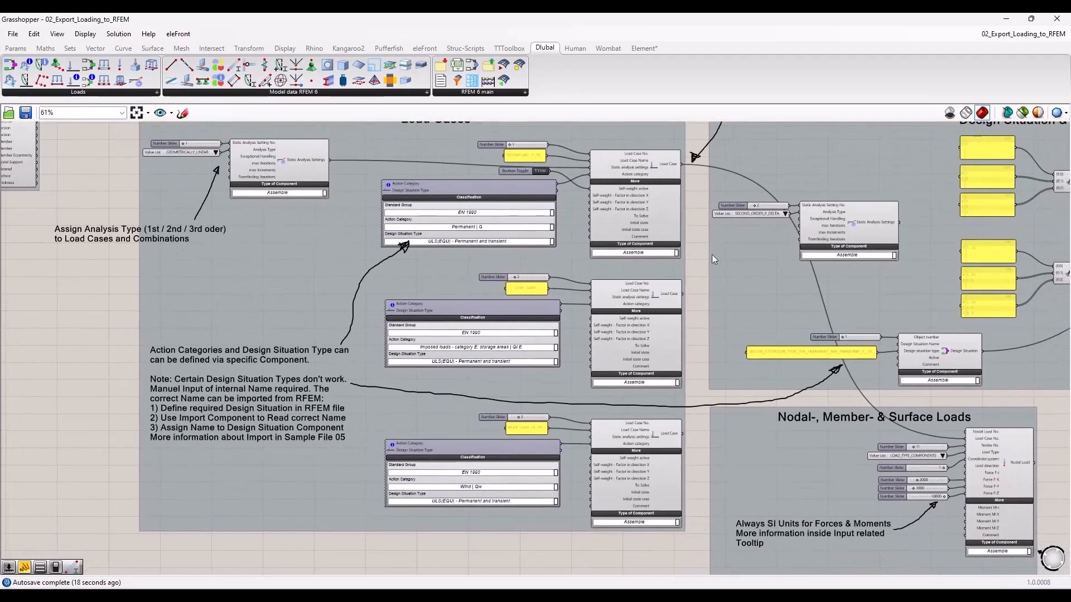
right_drag(693, 258, 651, 278)
scroll(598, 226, up, 3)
scroll(645, 260, up, 3)
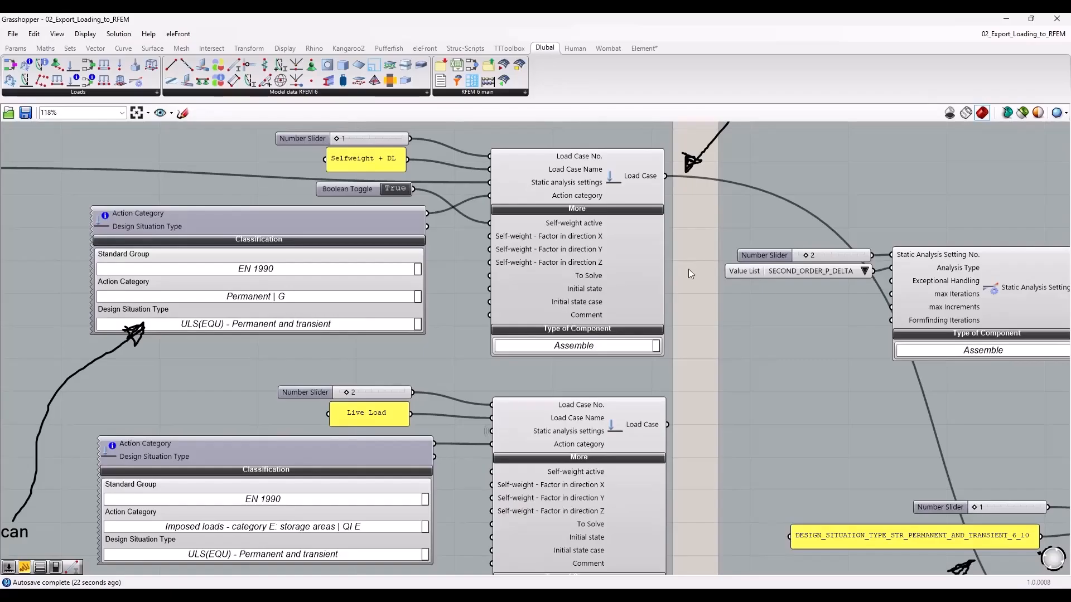
scroll(689, 273, down, 1)
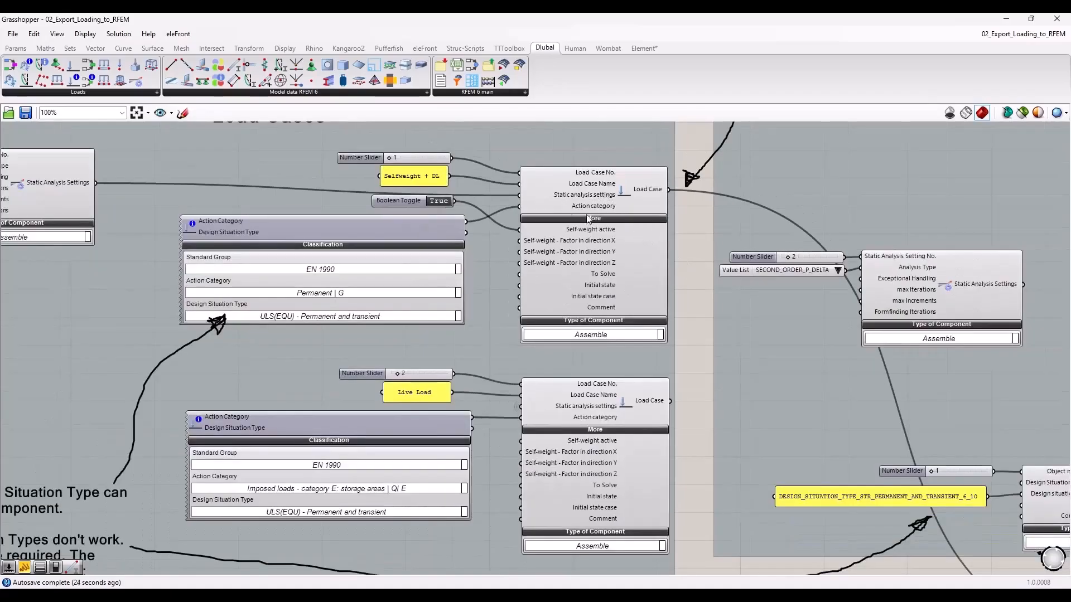
Step: Trace the connections from the GEOMETRICALLY_LINEAR Static Analysis Settings component to the load cases, and inspect the first Action Category component
right_drag(212, 193, 328, 219)
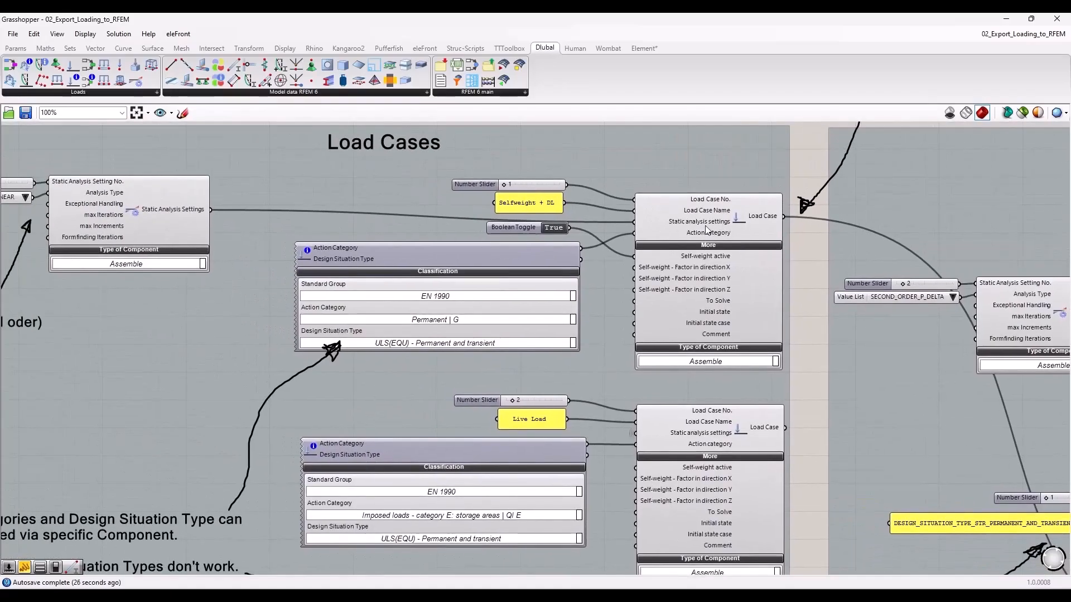
right_drag(205, 294, 309, 310)
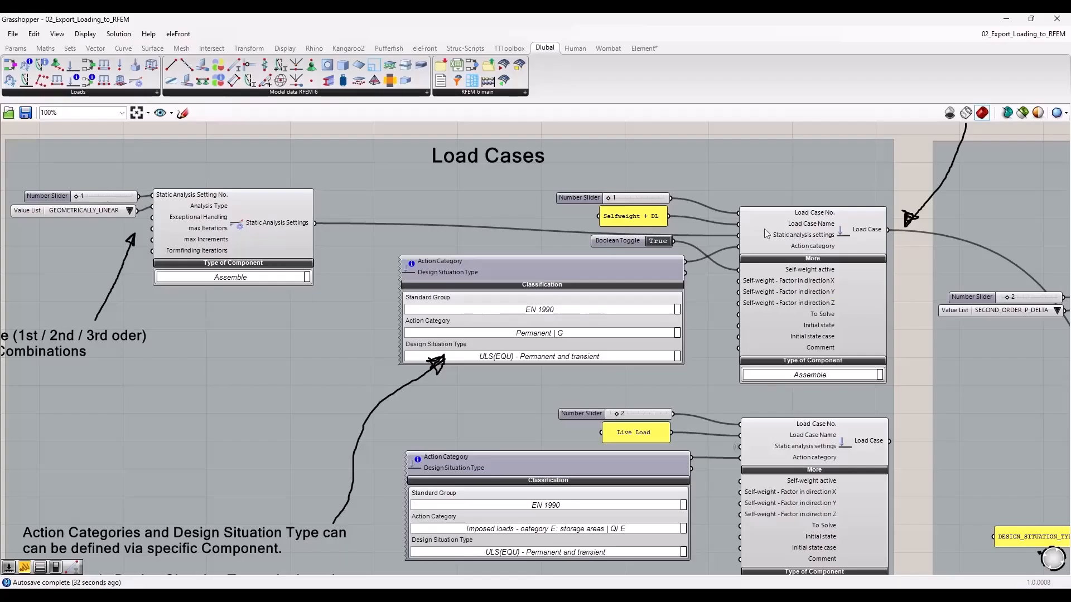
click(228, 281)
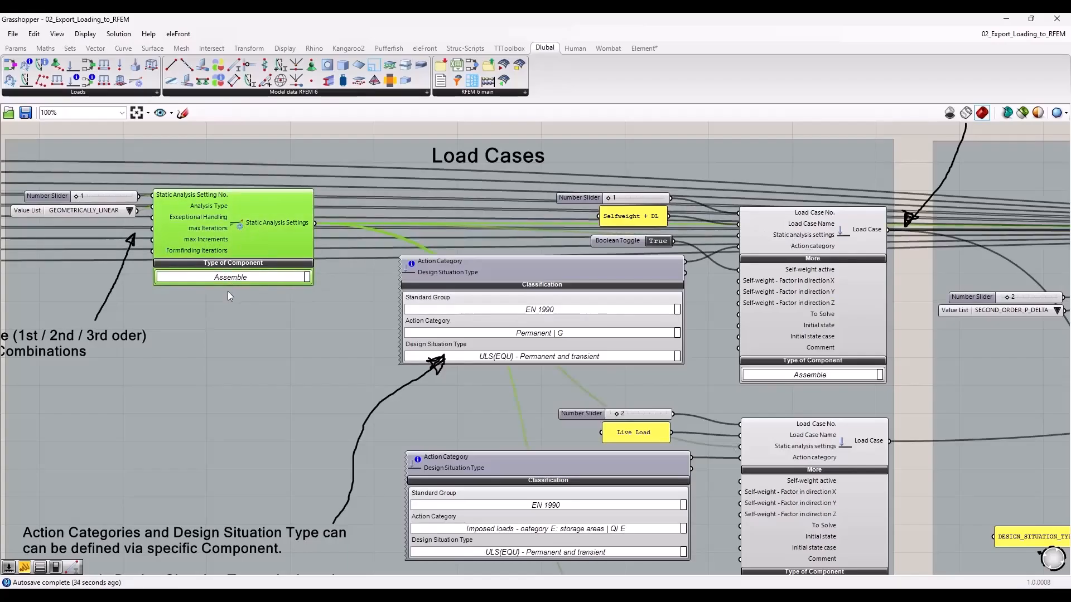
click(228, 291)
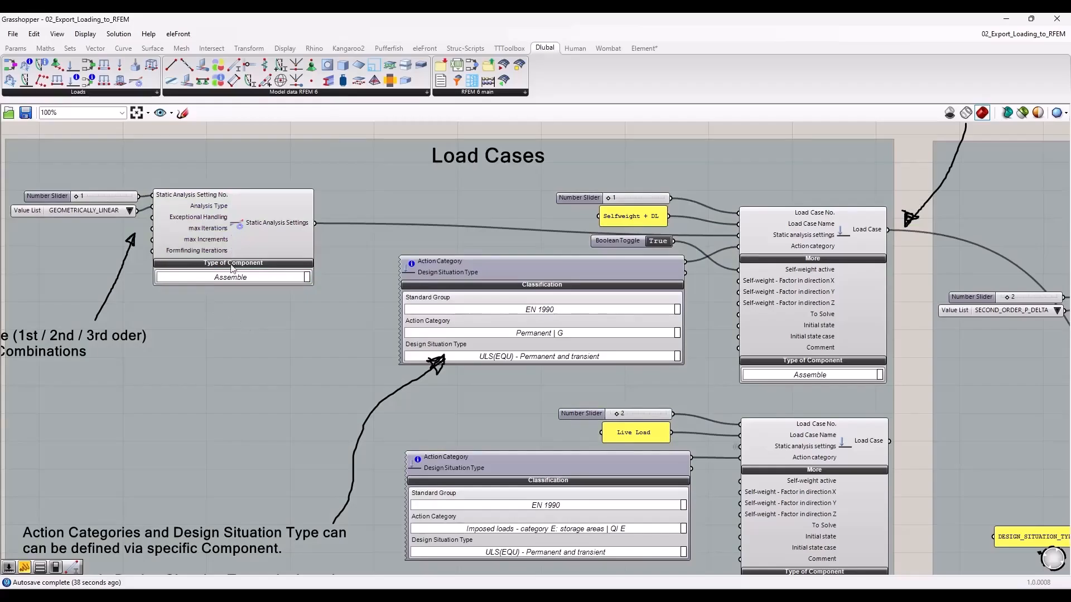
right_drag(474, 414, 348, 385)
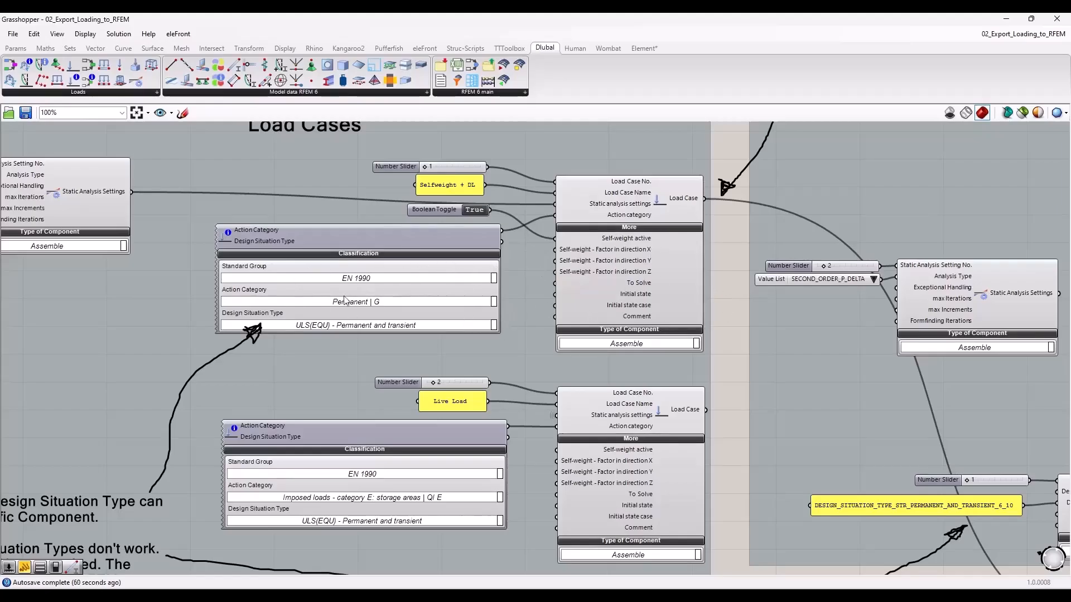
Step: Examine the Permanent | G Action Category component and its connection to the Action category input of the Selfweight + DL load case
click(340, 242)
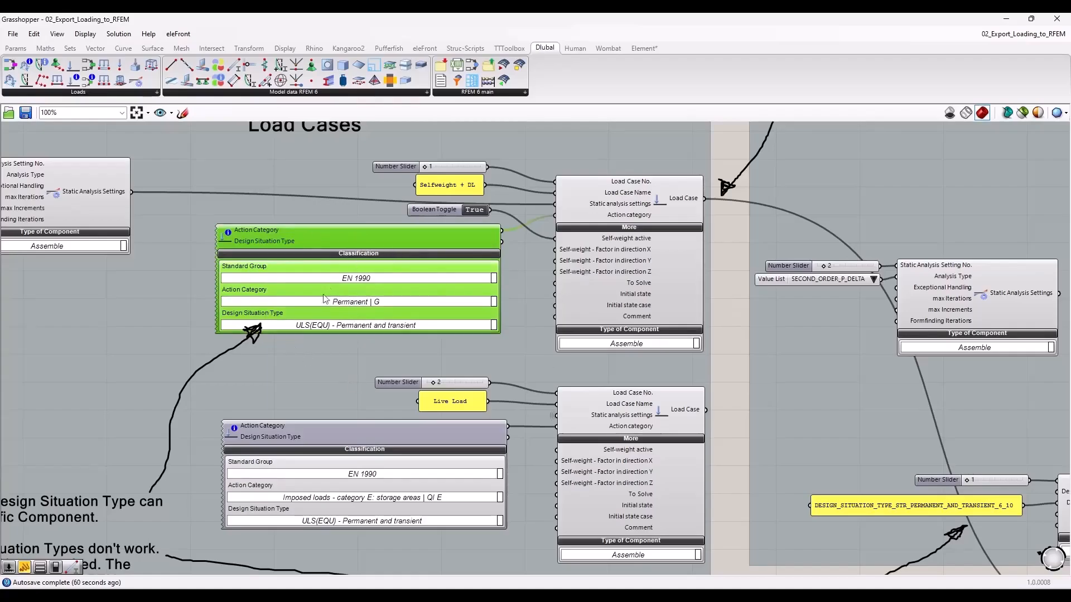
click(740, 334)
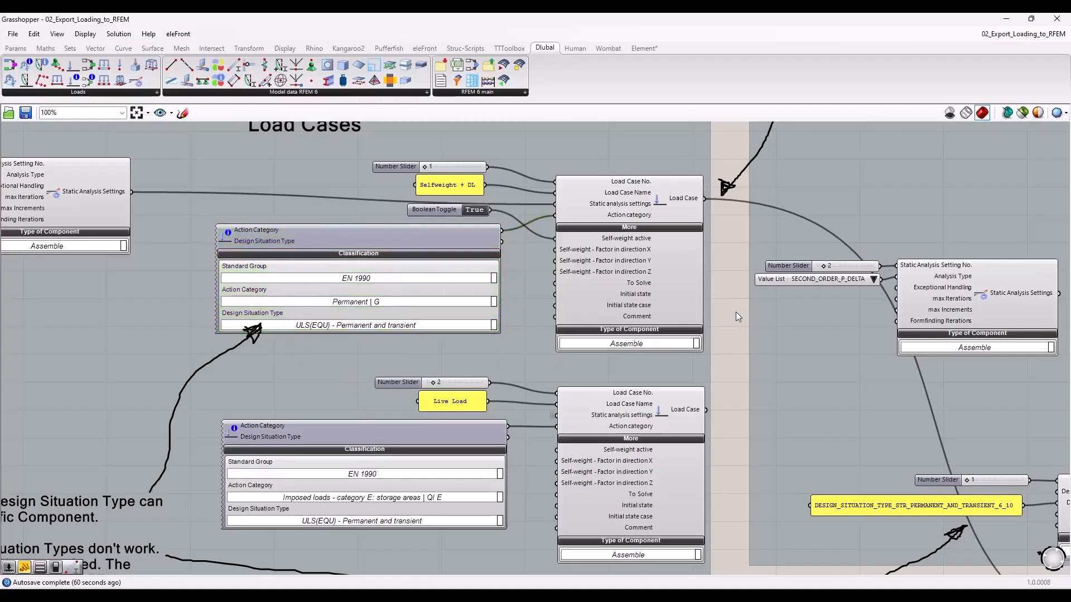
scroll(735, 312, up, 3)
scroll(570, 244, up, 2)
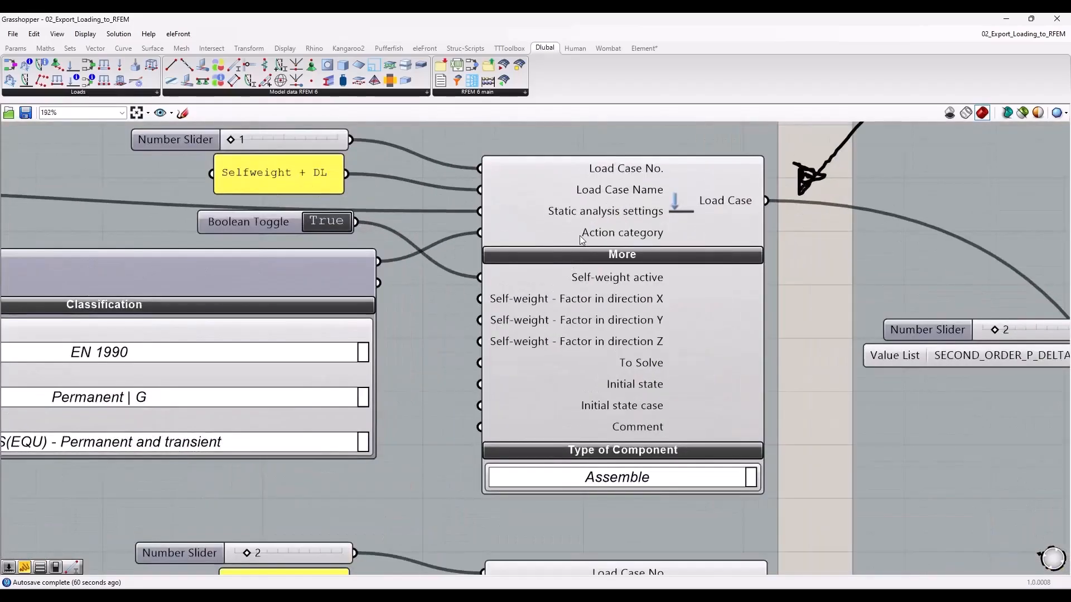
mouse_move(575, 234)
scroll(650, 260, down, 2)
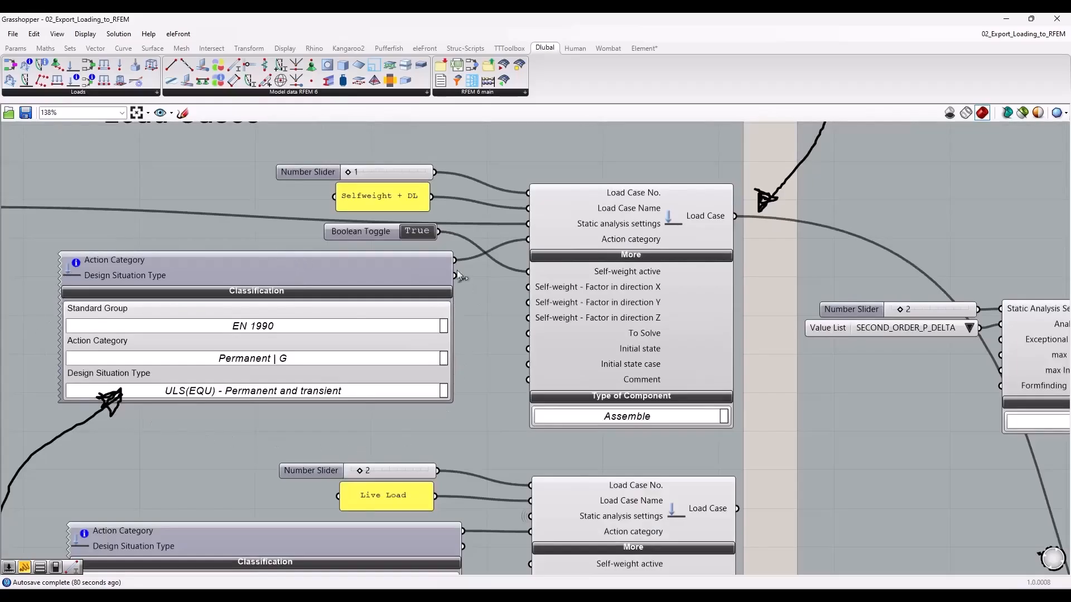
click(272, 264)
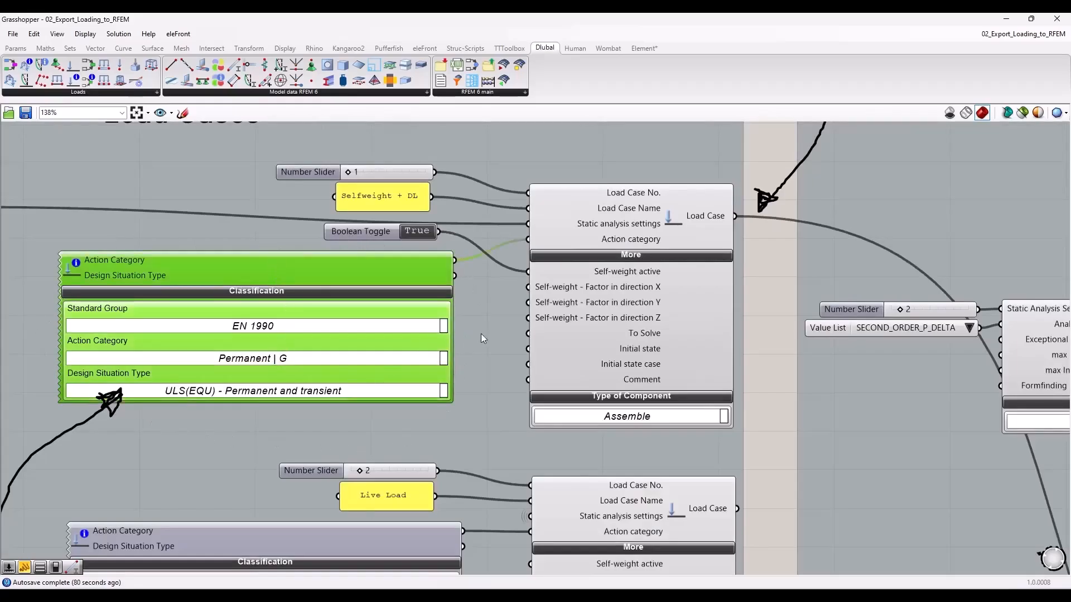
scroll(528, 318, down, 1)
click(739, 380)
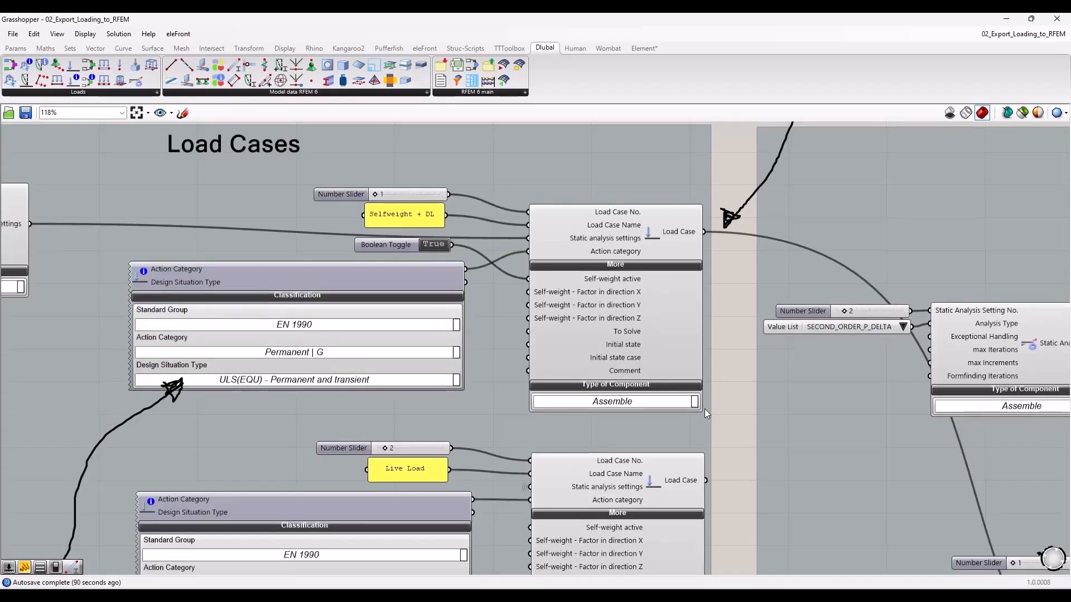
Step: Examine the Nodal Load component and its inputs in the Nodal-, Member- & Surface Loads group
scroll(734, 480, down, 2)
right_drag(741, 496, 219, 287)
scroll(714, 226, down, 1)
scroll(480, 454, down, 1)
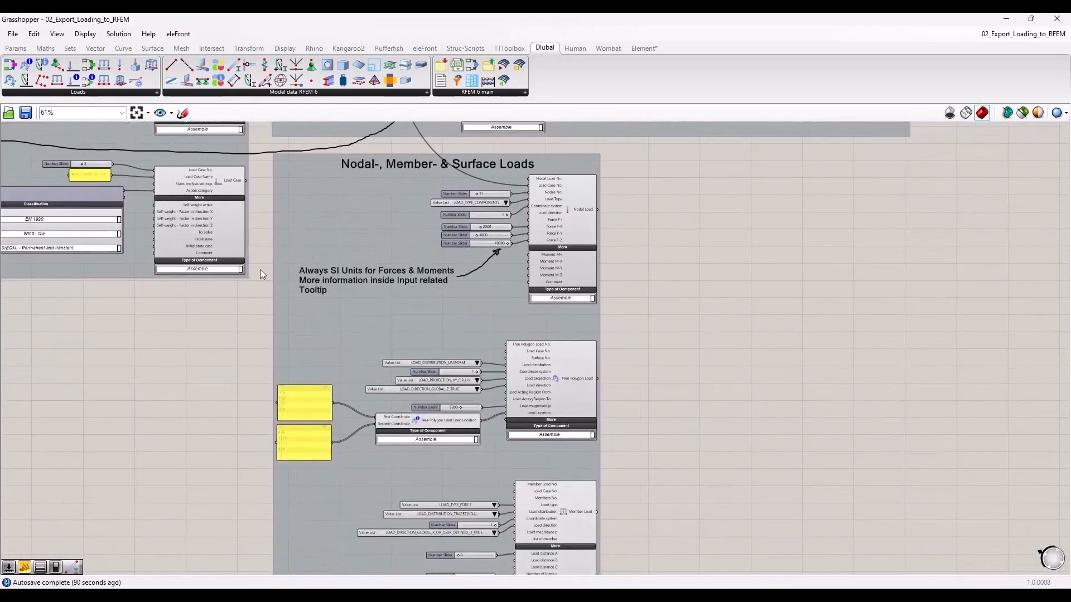
scroll(505, 205, up, 4)
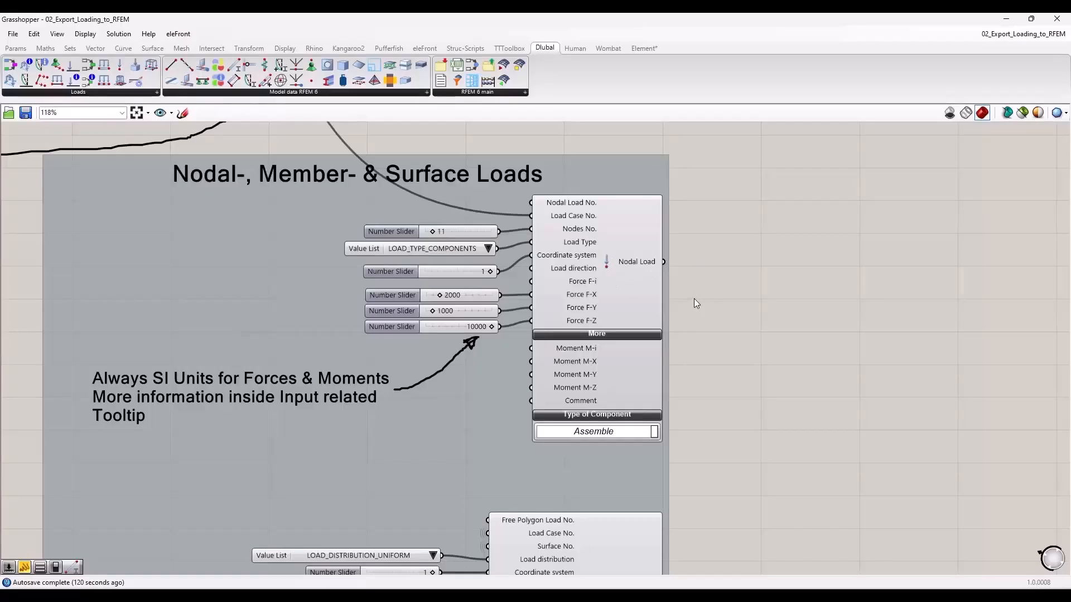
scroll(694, 306, up, 1)
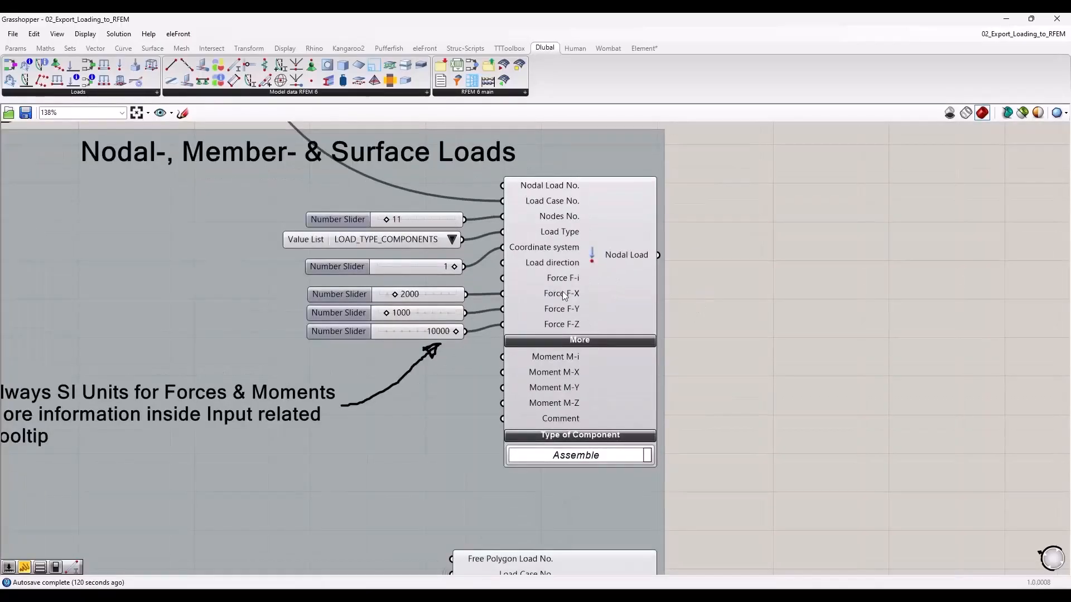
mouse_move(576, 291)
Step: Inspect the nodal load's Force F-X and F-Y sliders and check the required units in the force and moment input descriptions
click(333, 295)
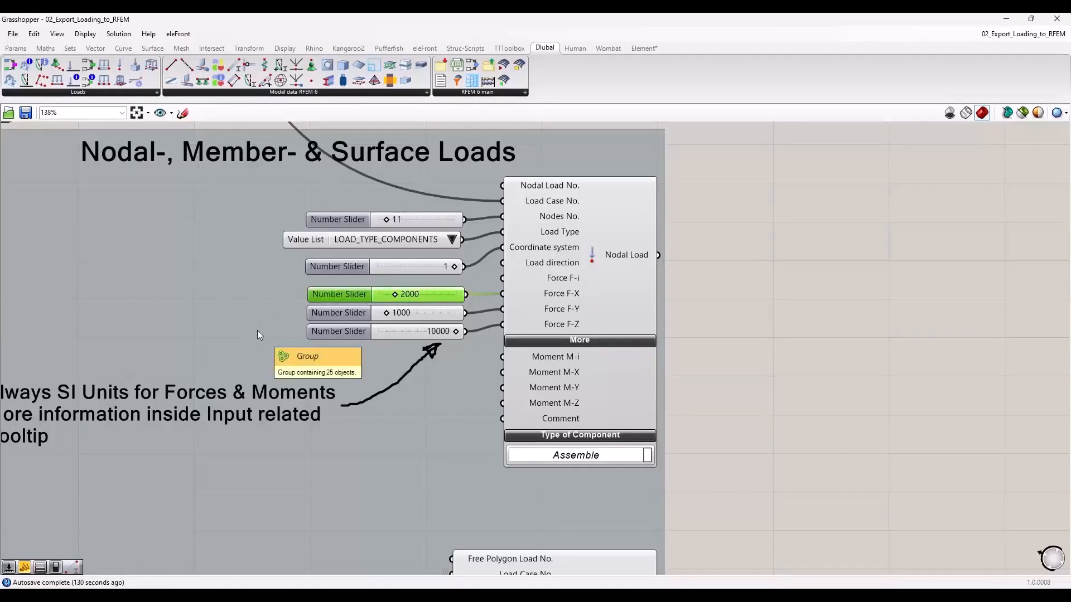
drag(316, 295, 315, 295)
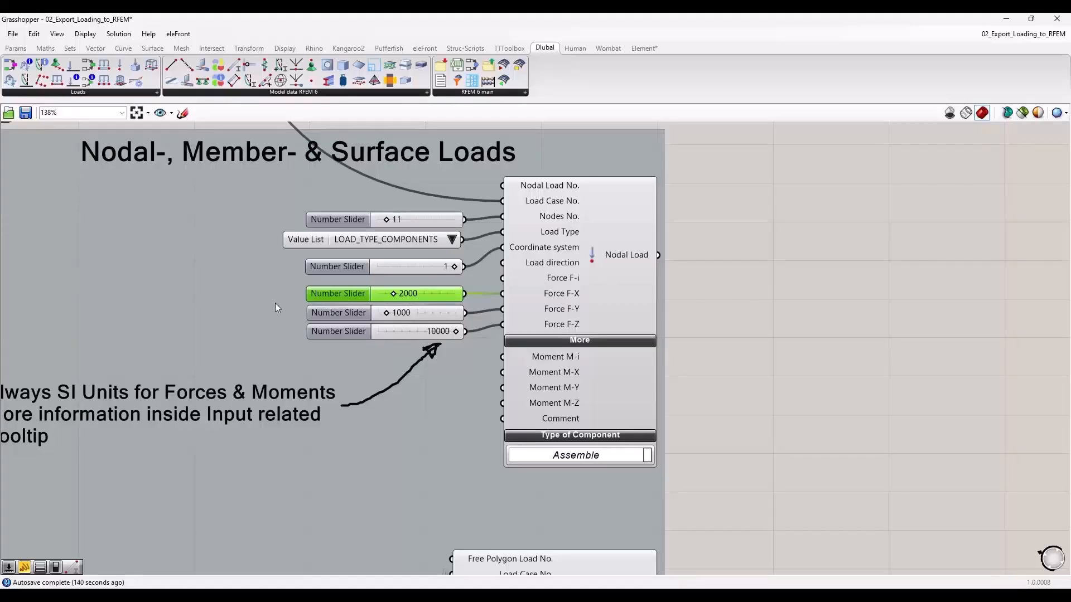
click(687, 288)
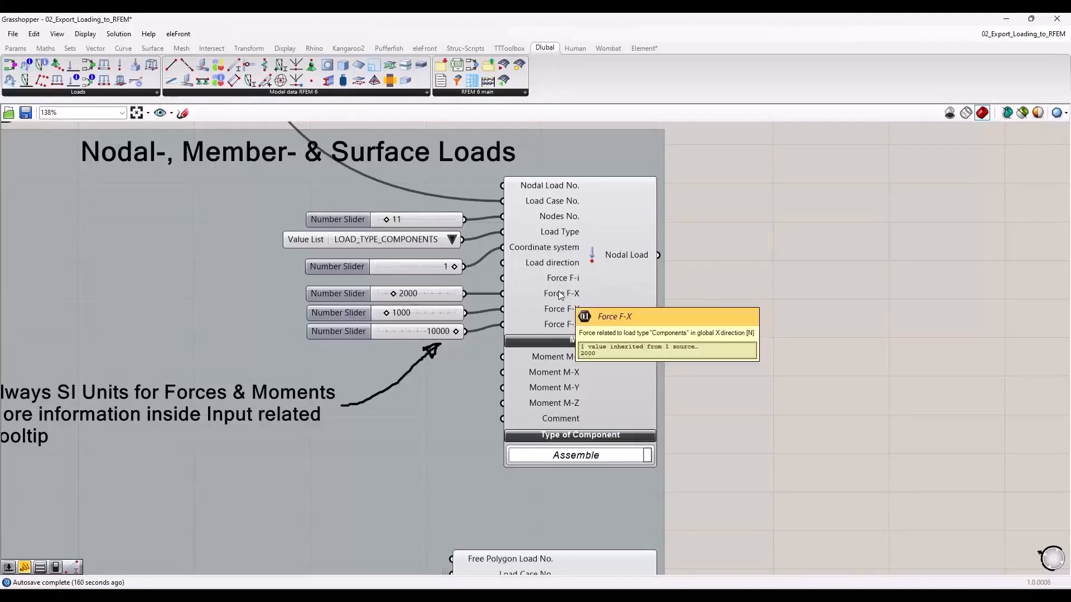
mouse_move(549, 358)
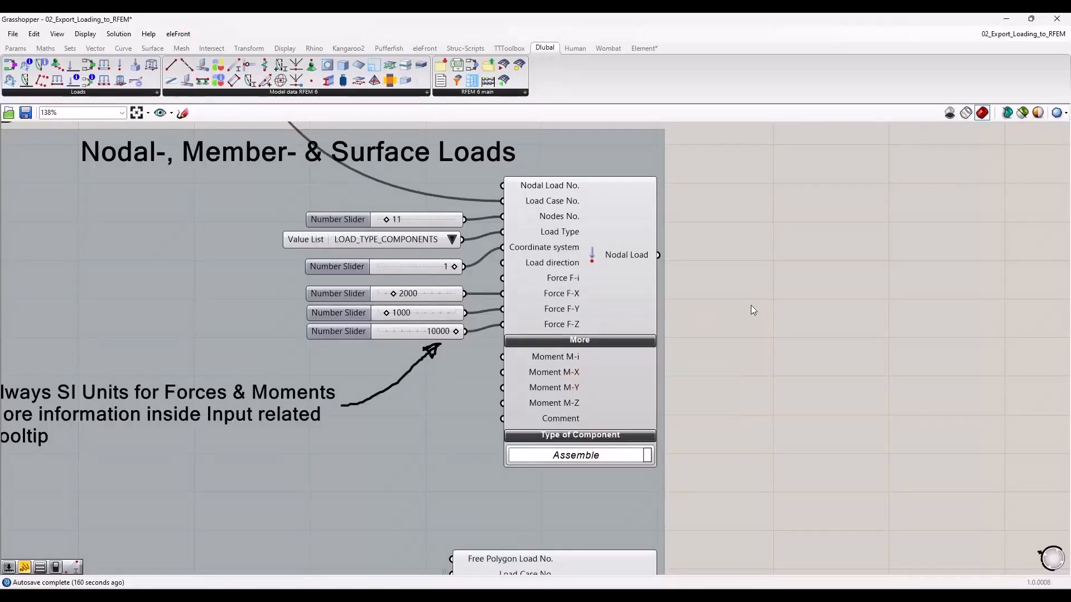
click(423, 295)
click(424, 317)
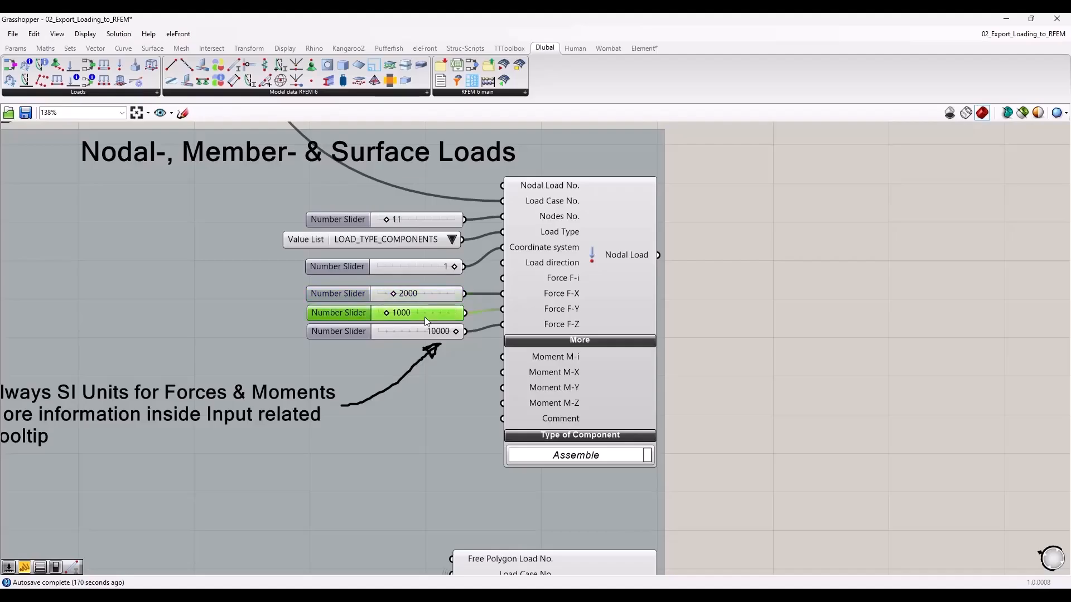
click(420, 299)
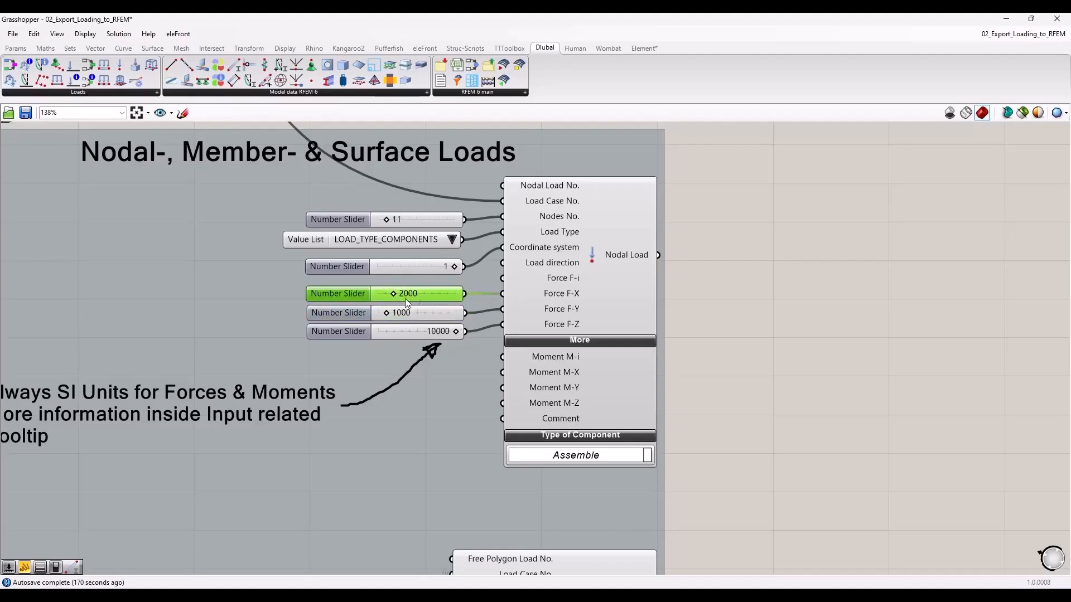
click(717, 320)
Step: Inspect the Free Polygon Load component and review the available options for its load distribution, projection and direction
scroll(584, 309, down, 2)
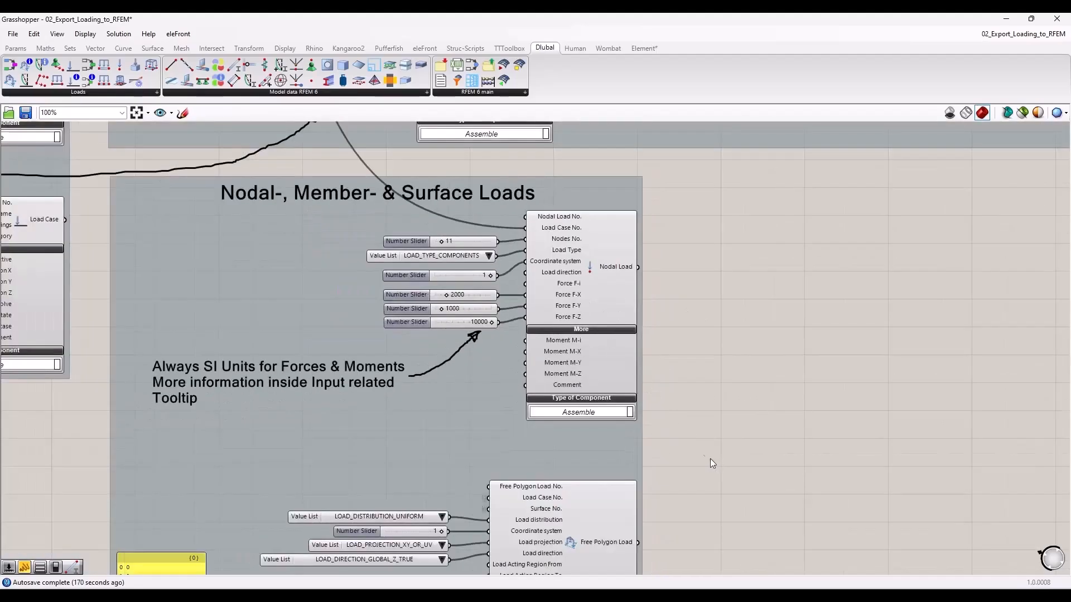
right_drag(710, 459, 708, 288)
scroll(271, 420, up, 1)
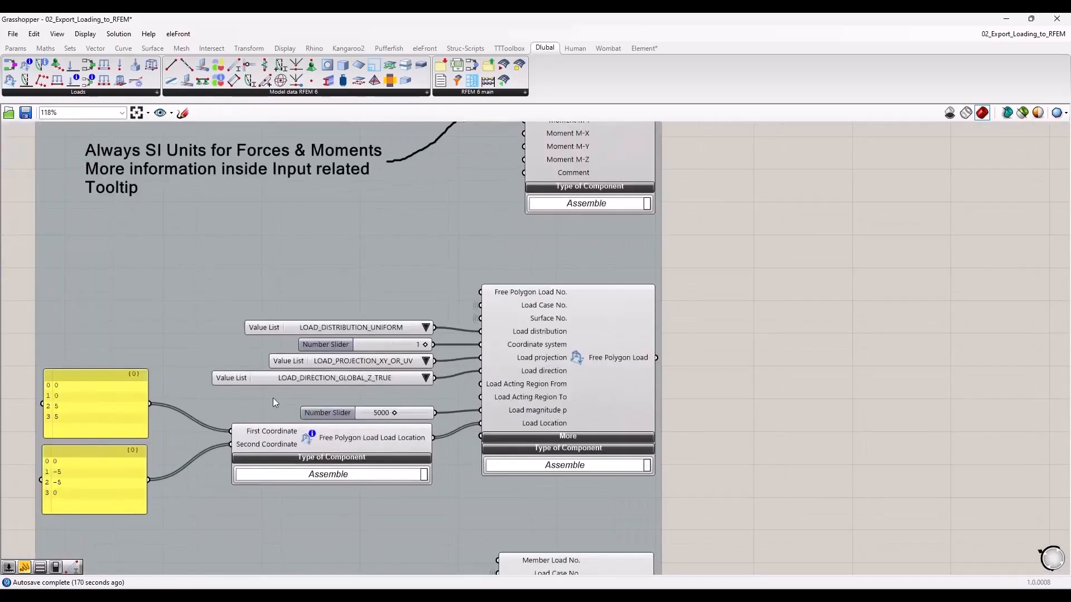
scroll(362, 394, up, 2)
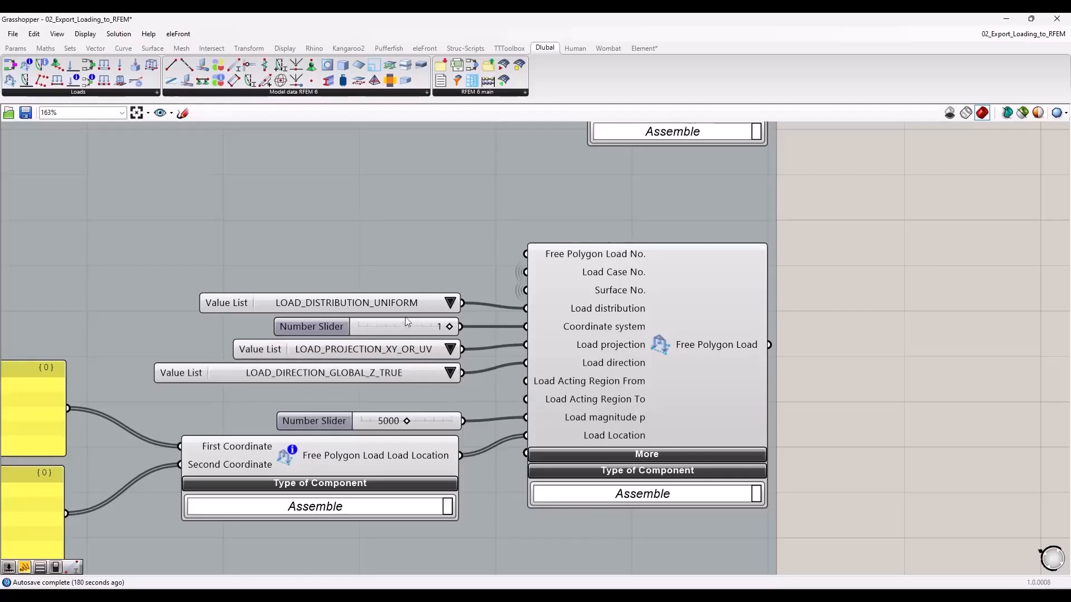
click(403, 303)
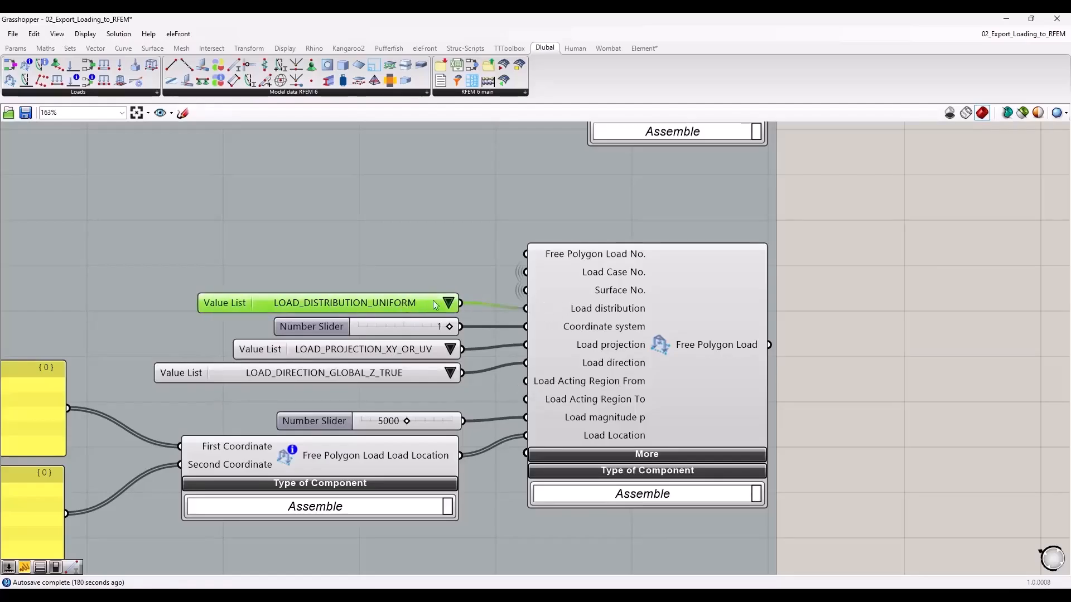
click(450, 301)
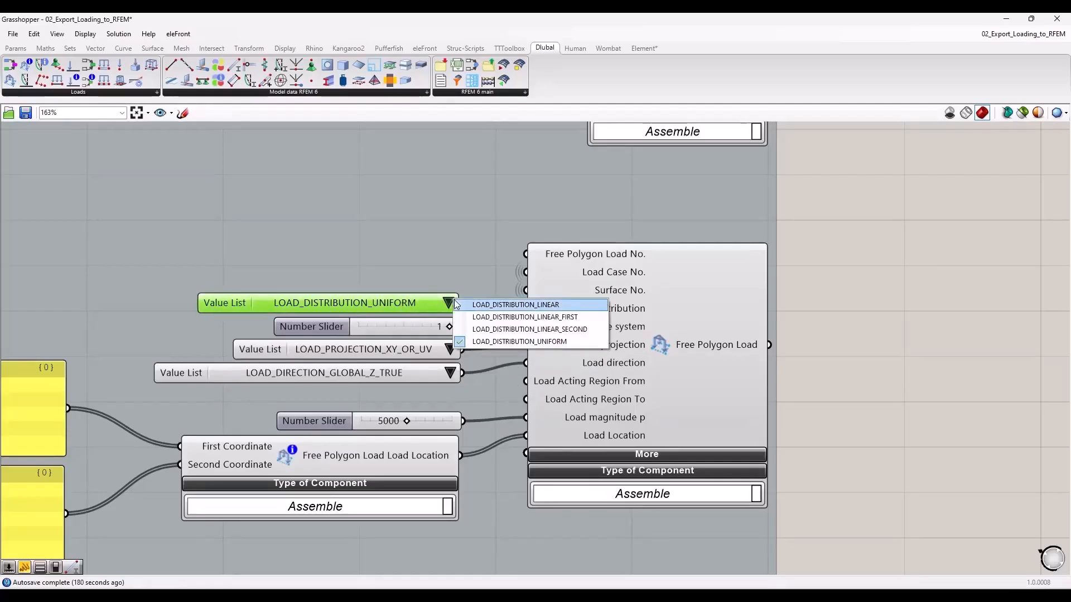
click(420, 297)
click(449, 349)
click(414, 350)
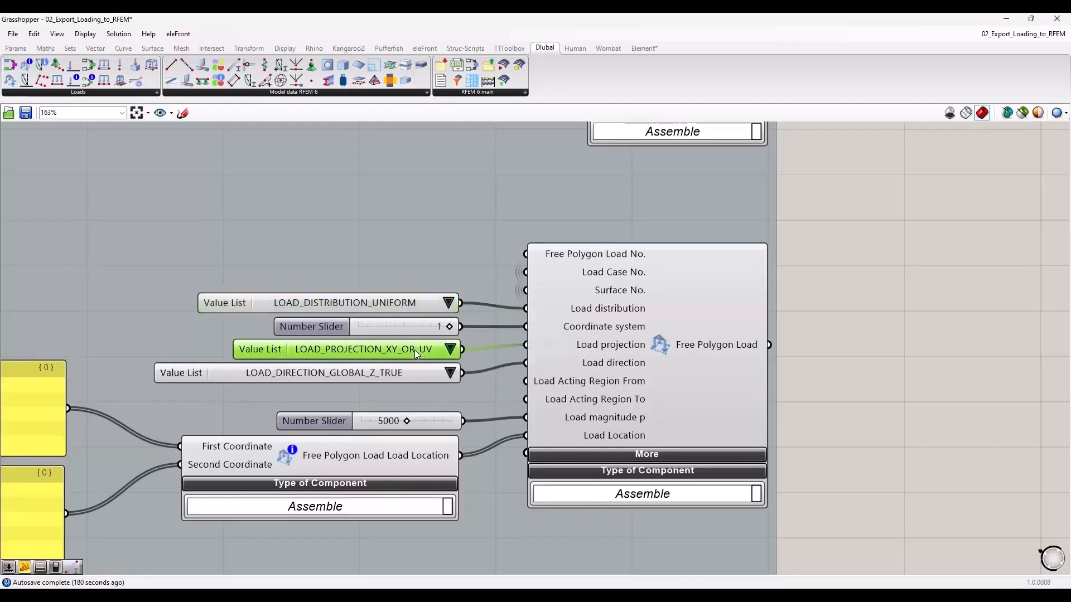
click(451, 373)
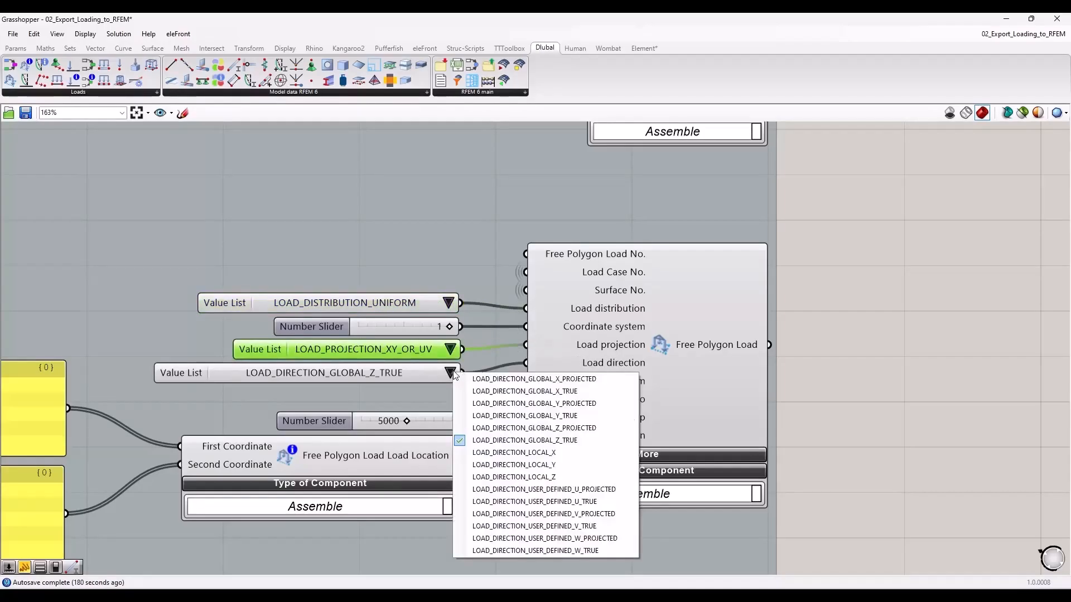
click(424, 372)
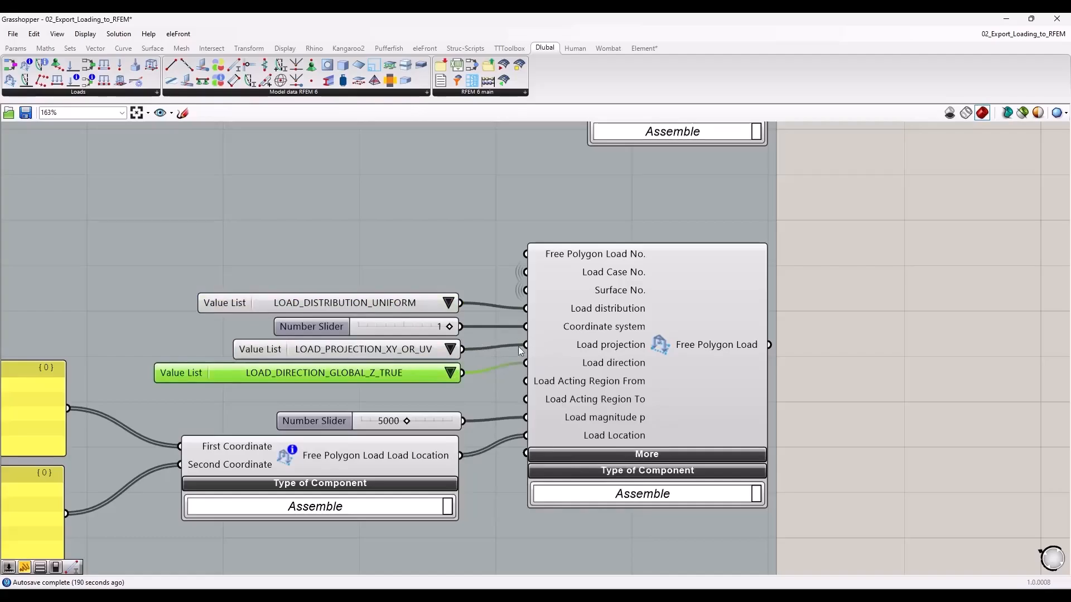
click(845, 368)
Step: Examine the Load Combination component in the Design Situation & Load Combinations group, including its additional inputs
scroll(401, 363, down, 2)
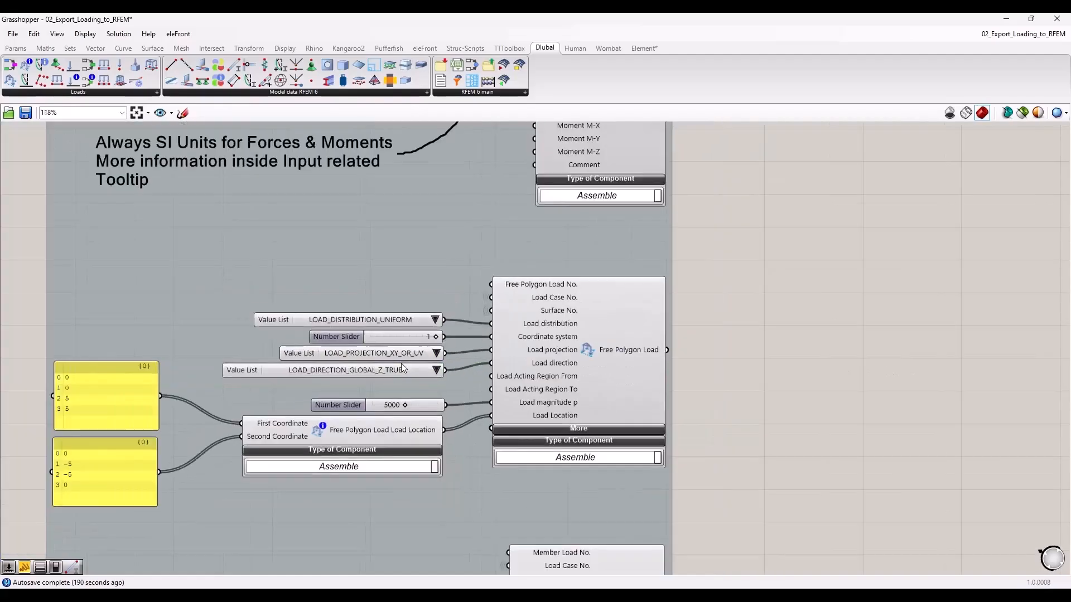
scroll(697, 431, down, 2)
right_drag(737, 461, 661, 339)
scroll(636, 411, down, 3)
right_drag(685, 282, 630, 575)
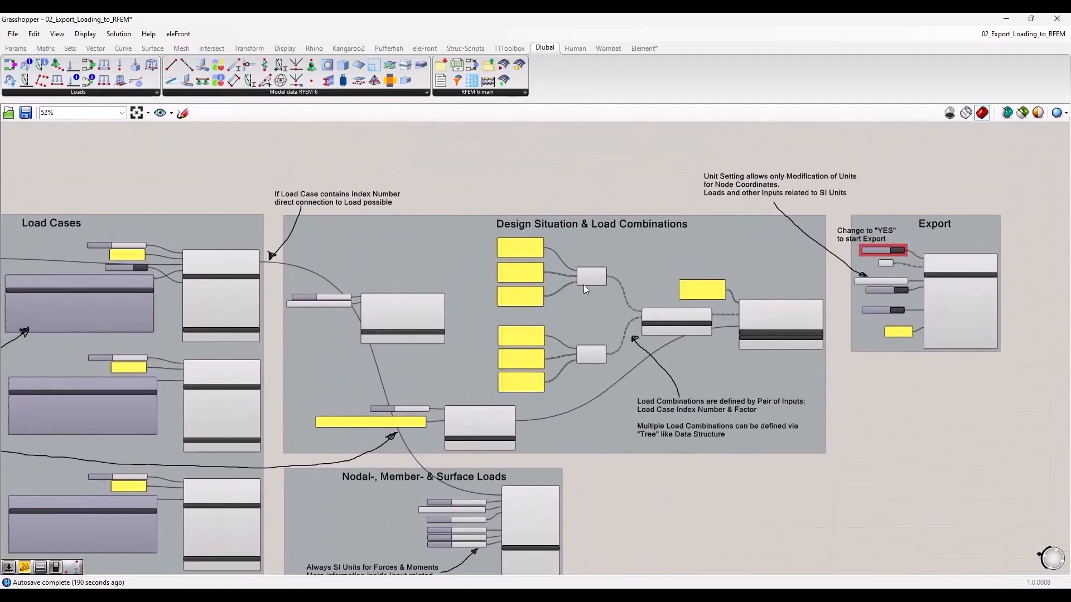
scroll(521, 317, up, 3)
right_drag(817, 401, 759, 387)
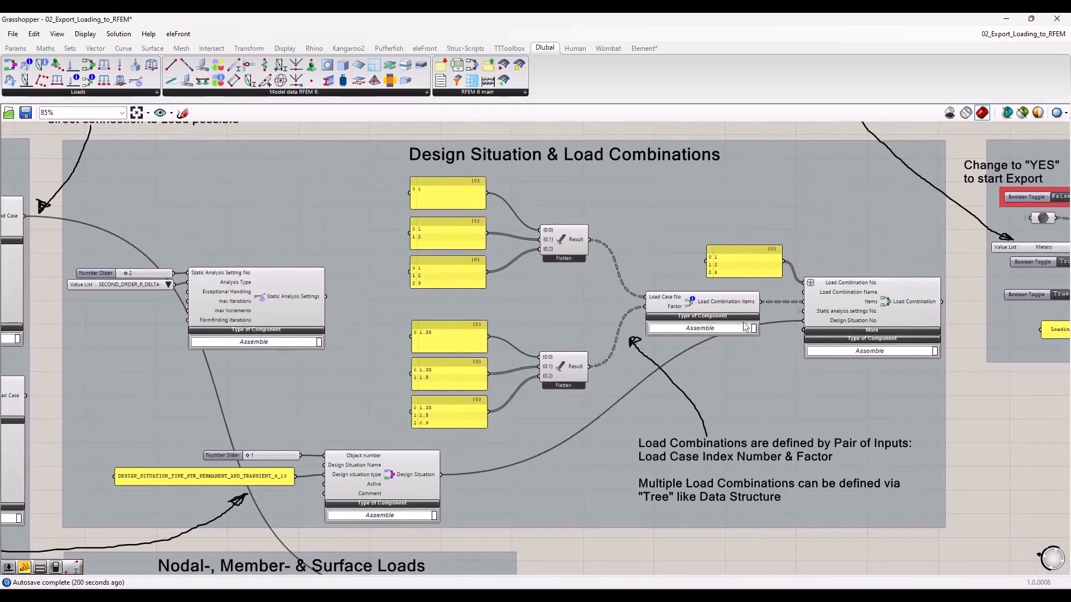
scroll(896, 362, up, 2)
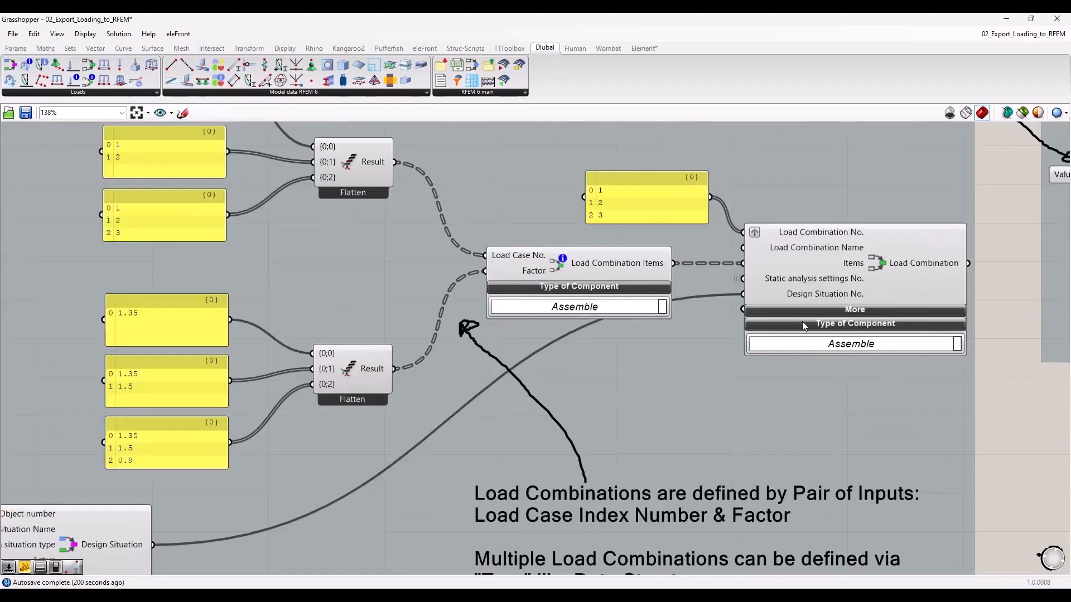
click(852, 270)
click(1018, 310)
mouse_move(811, 237)
click(847, 313)
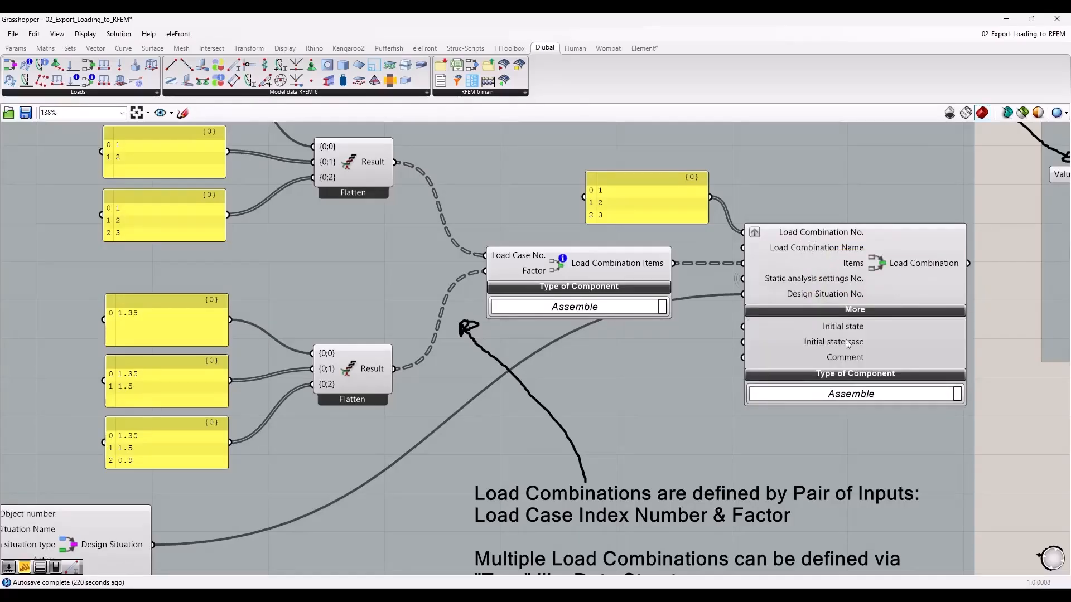
click(854, 311)
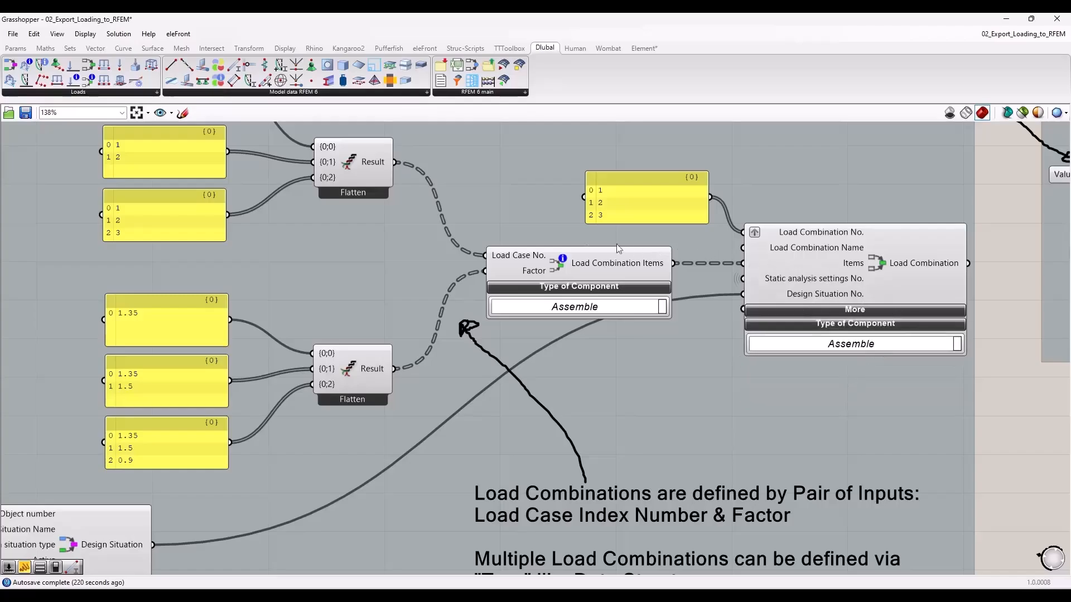
Step: Examine the Load Case No. and Factor inputs of the Load Combination Items component and compare them with the Selfweight + DL load case's number input
scroll(736, 363, down, 2)
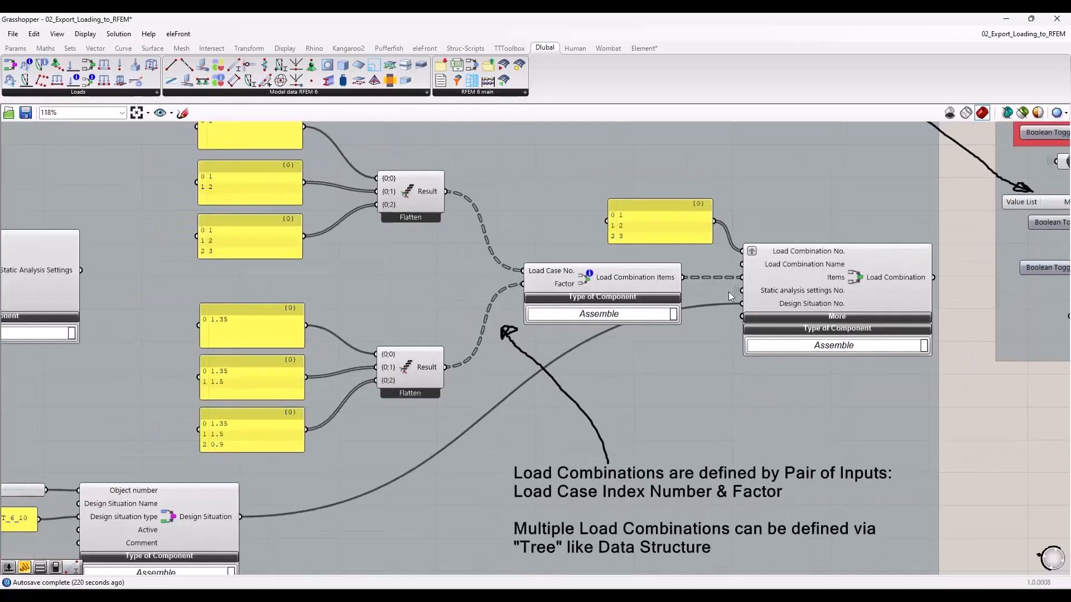
click(590, 277)
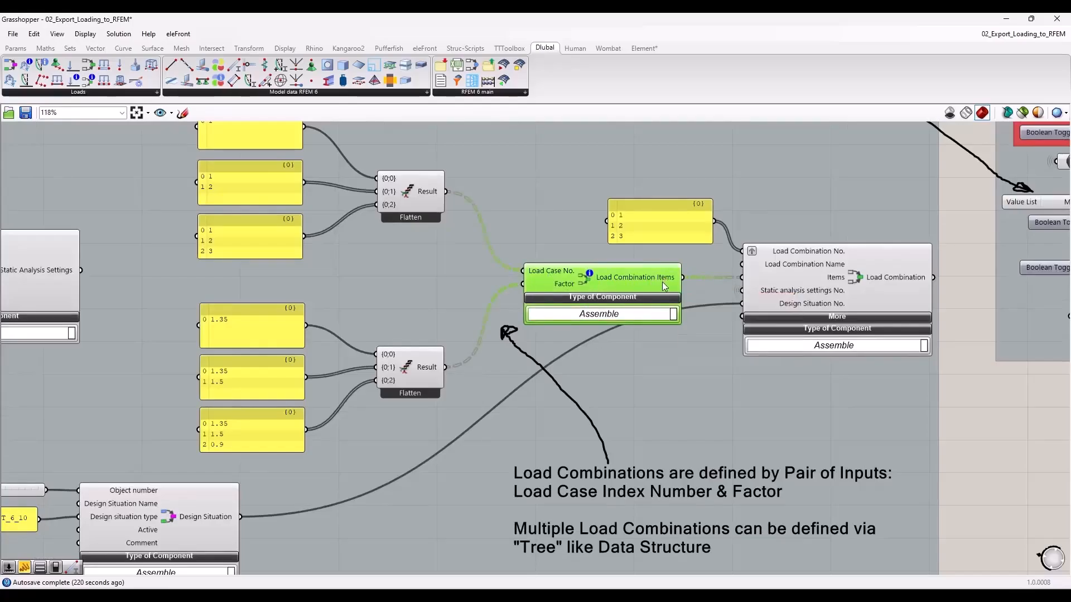
click(991, 392)
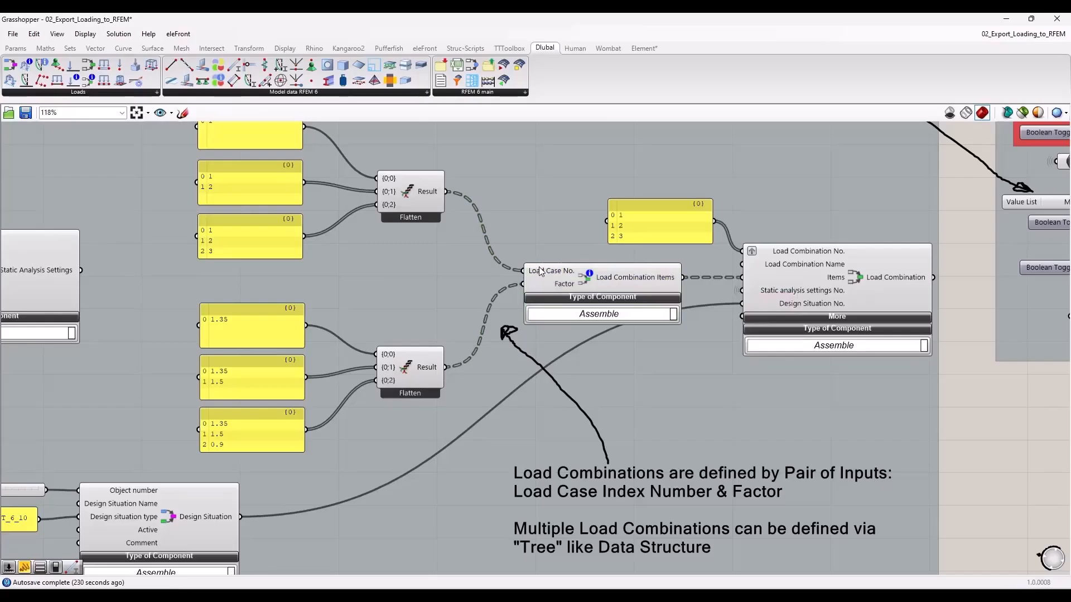
mouse_move(540, 271)
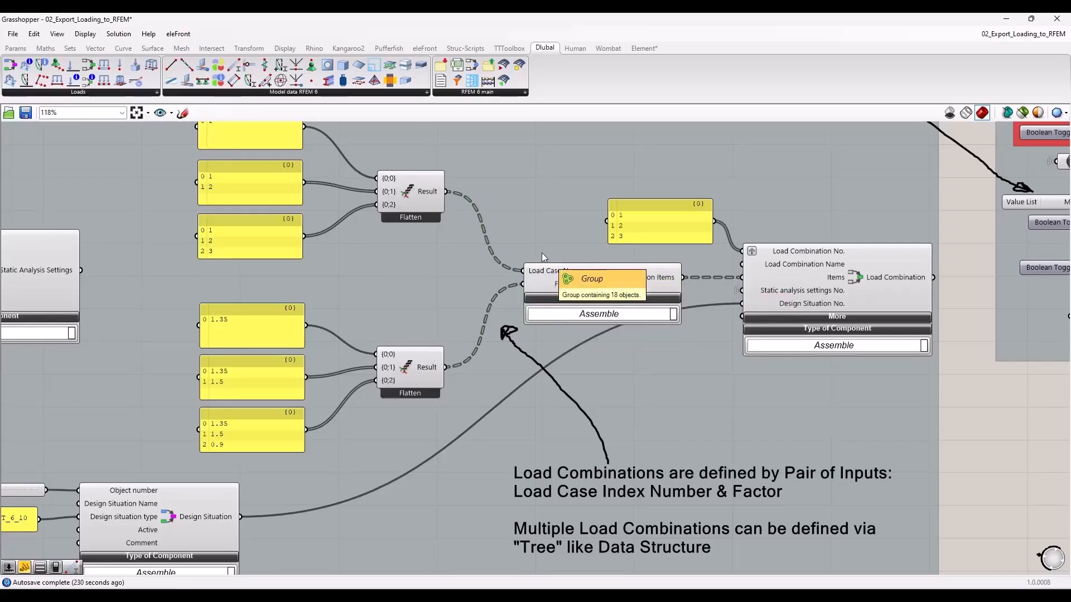
scroll(838, 296, down, 3)
right_drag(161, 301, 408, 311)
scroll(205, 210, up, 4)
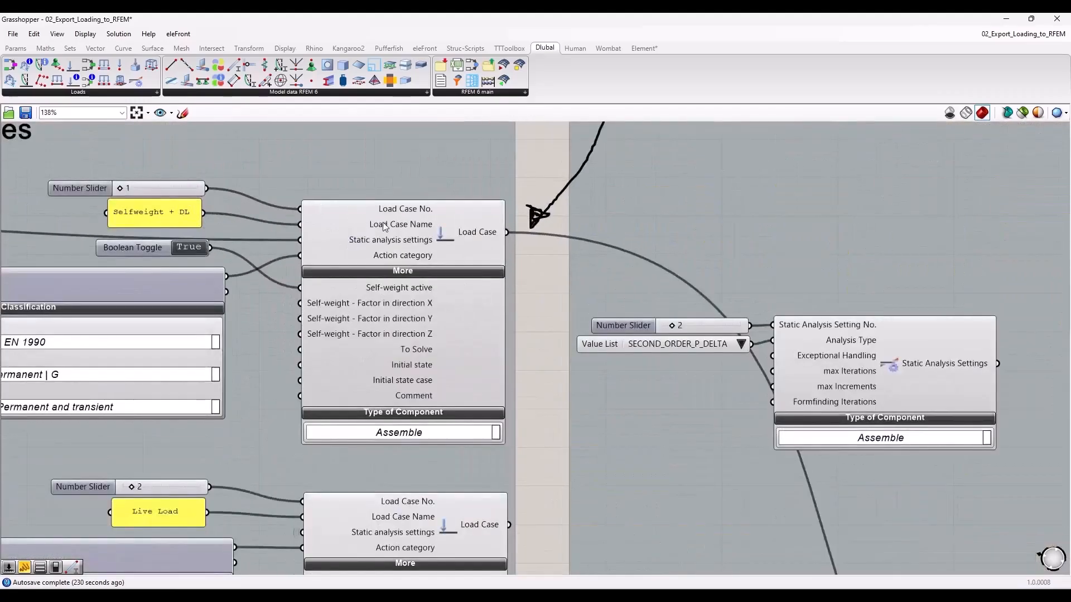
scroll(708, 394, down, 4)
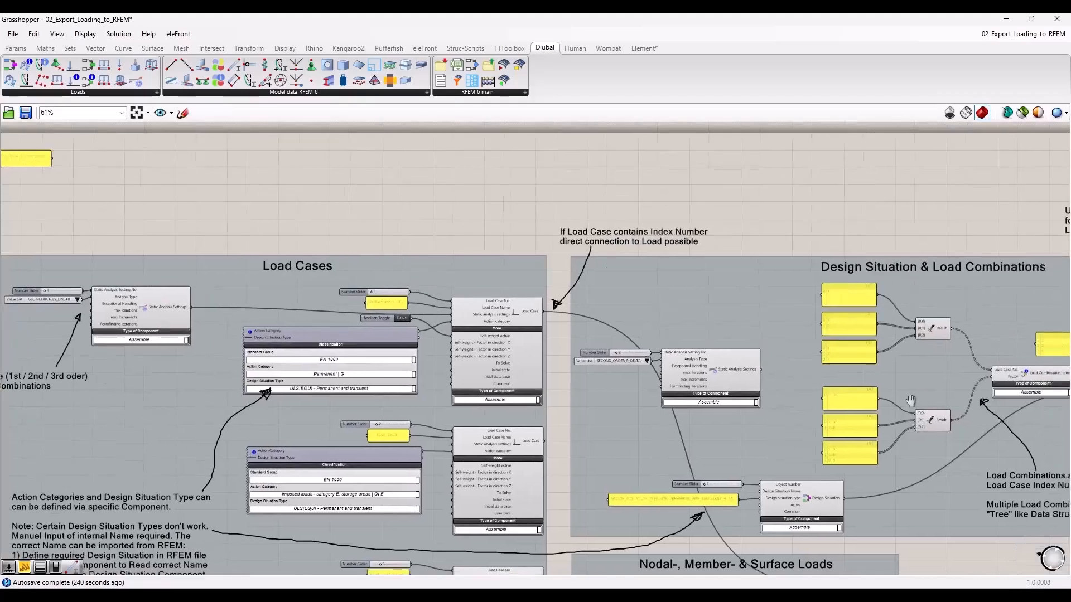
Step: Compare the load case number panels with the matching factor panels feeding the Load Combination Items component
right_drag(910, 400, 675, 373)
scroll(675, 368, up, 4)
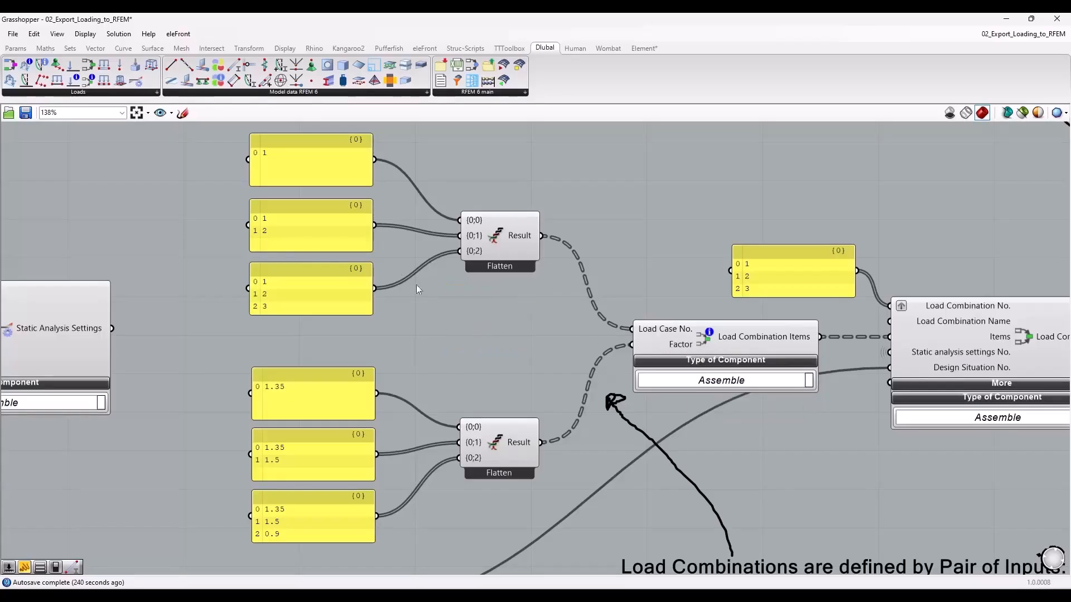
click(311, 163)
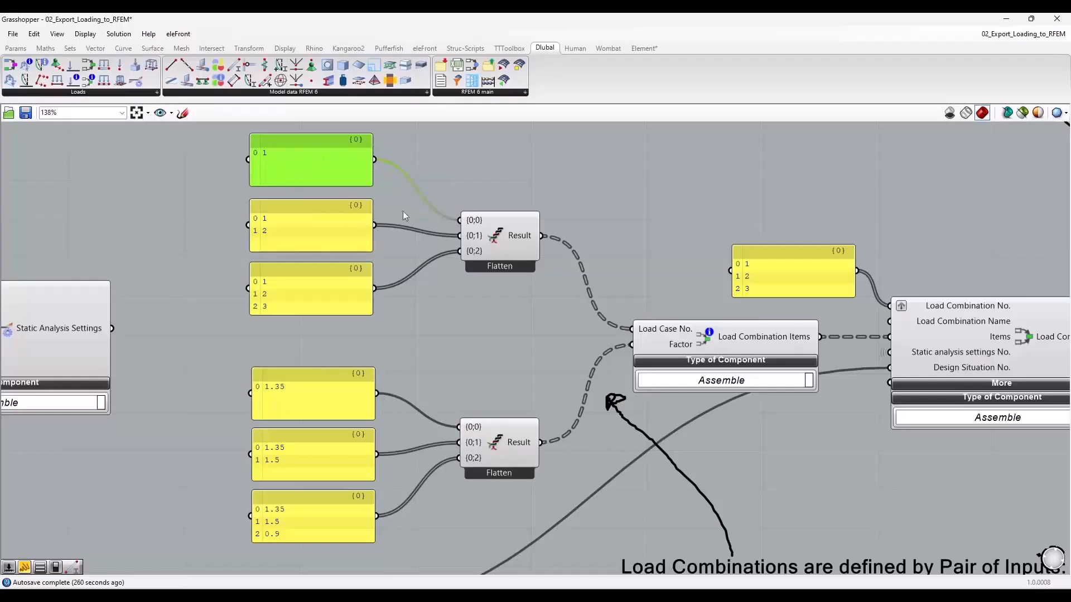
click(321, 411)
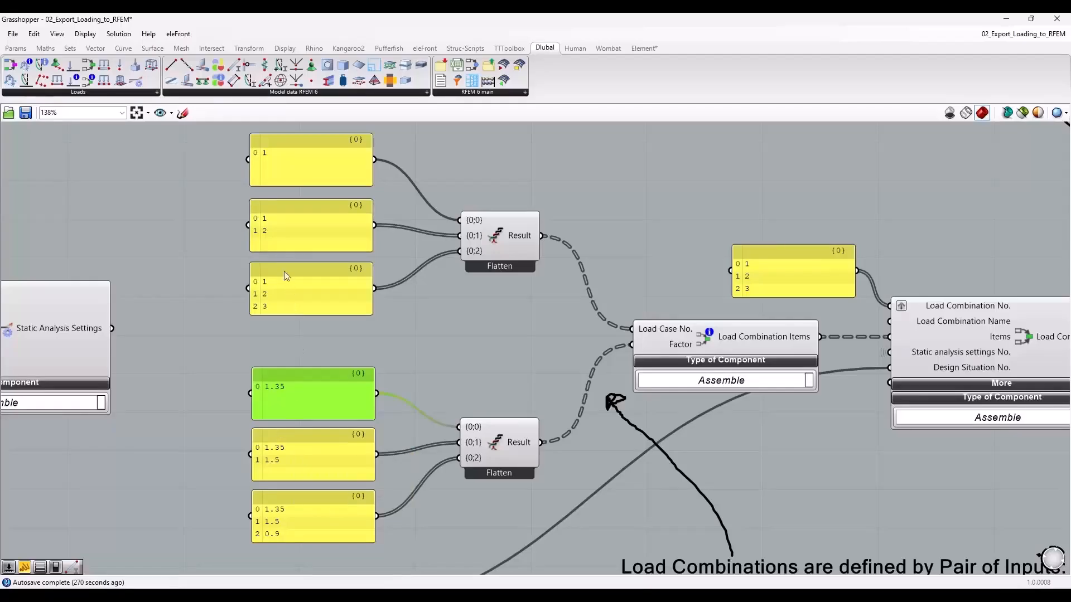
click(290, 223)
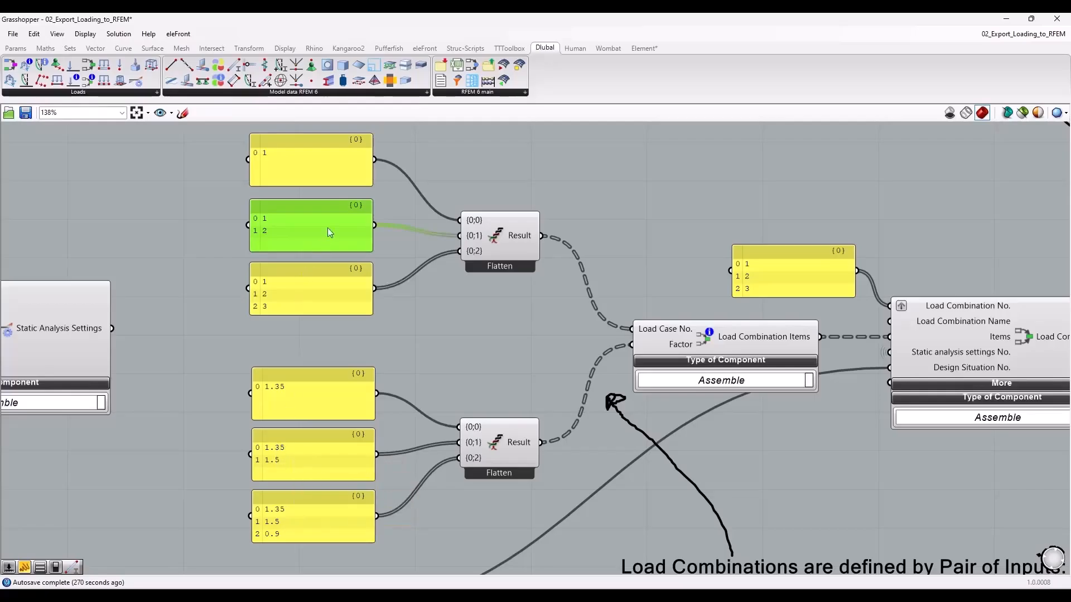
Step: Inspect the Export component and highlight the connections of the collecting parameter wired to its Input
scroll(424, 339, down, 3)
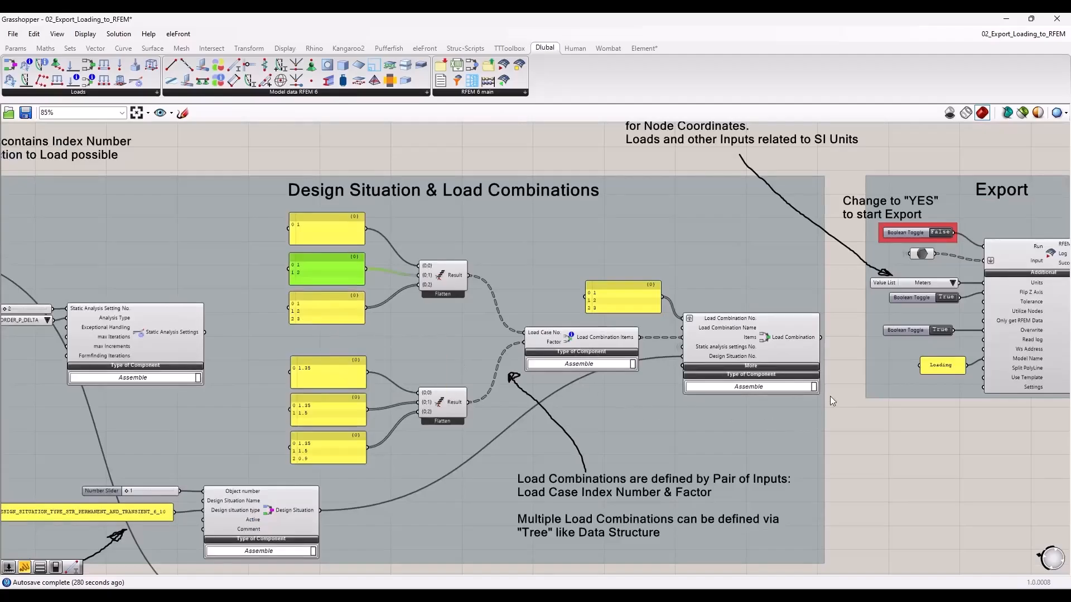
scroll(878, 437, down, 3)
right_drag(918, 454, 393, 344)
scroll(347, 317, up, 3)
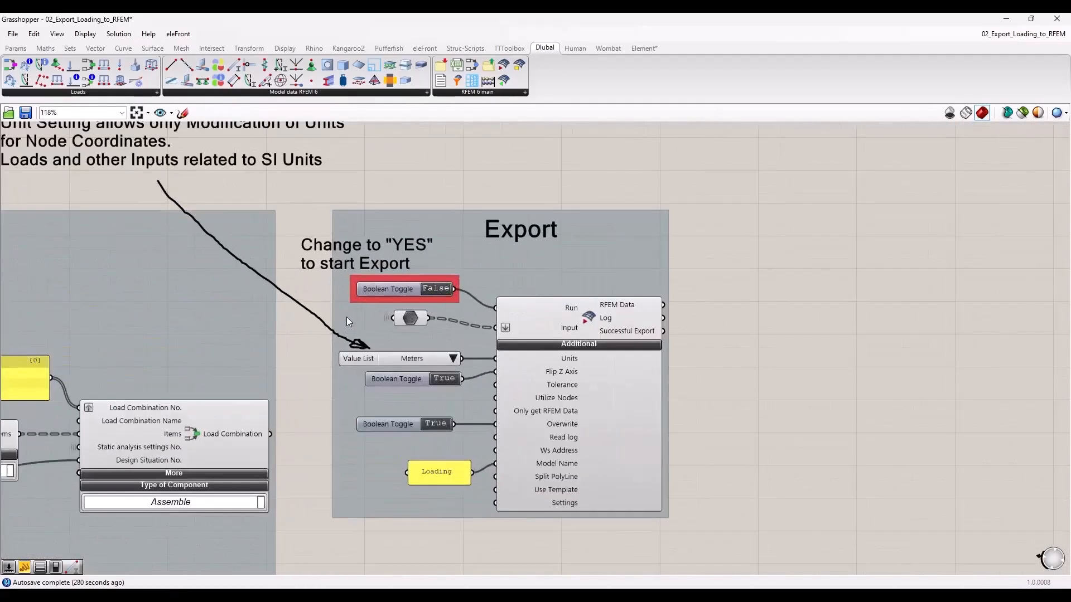
click(411, 319)
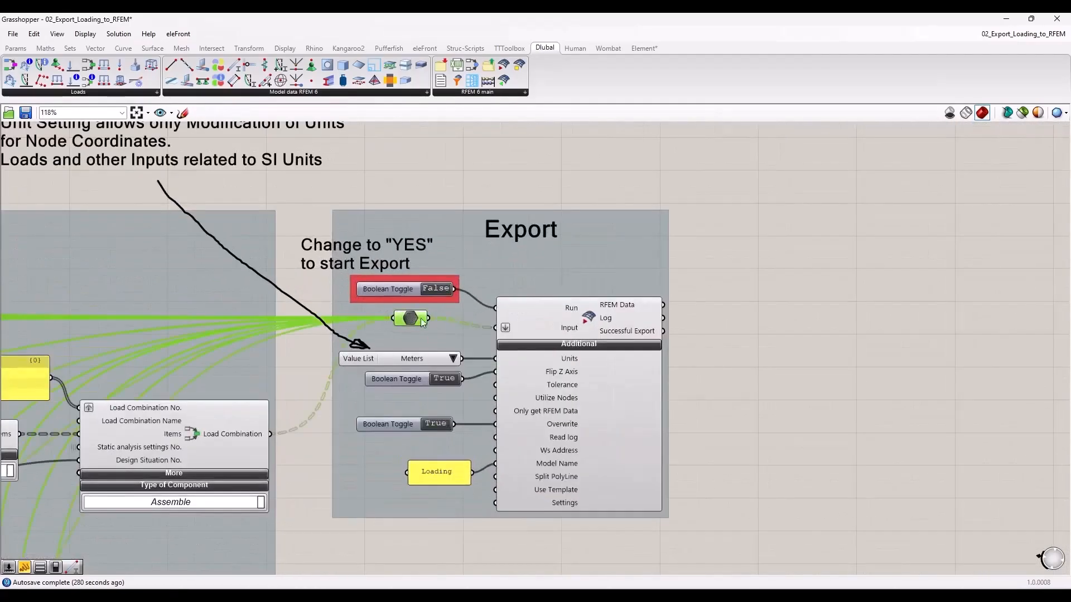
click(611, 333)
click(705, 343)
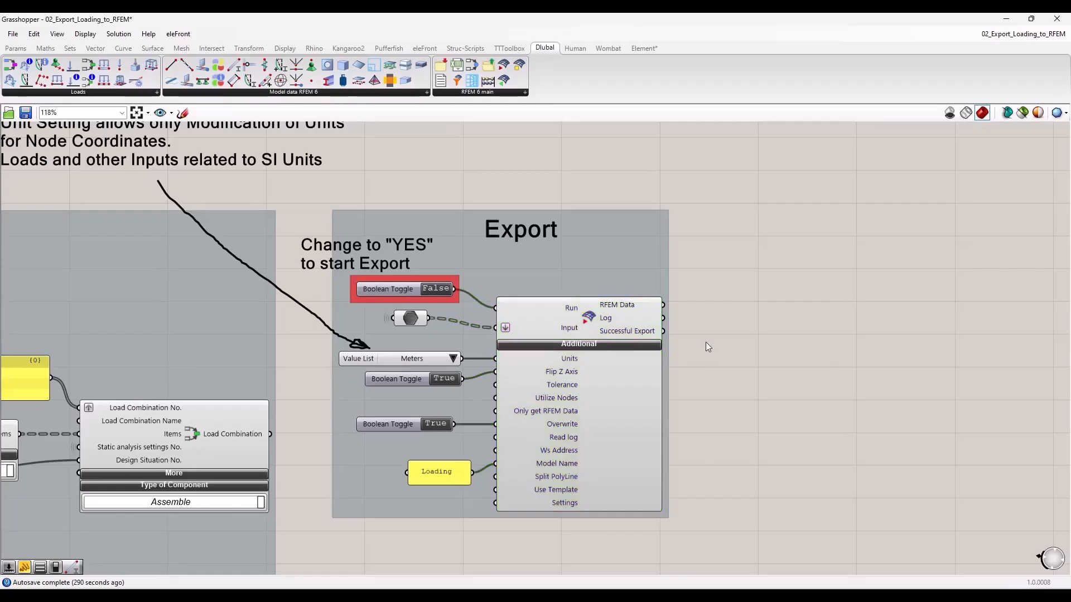
click(415, 318)
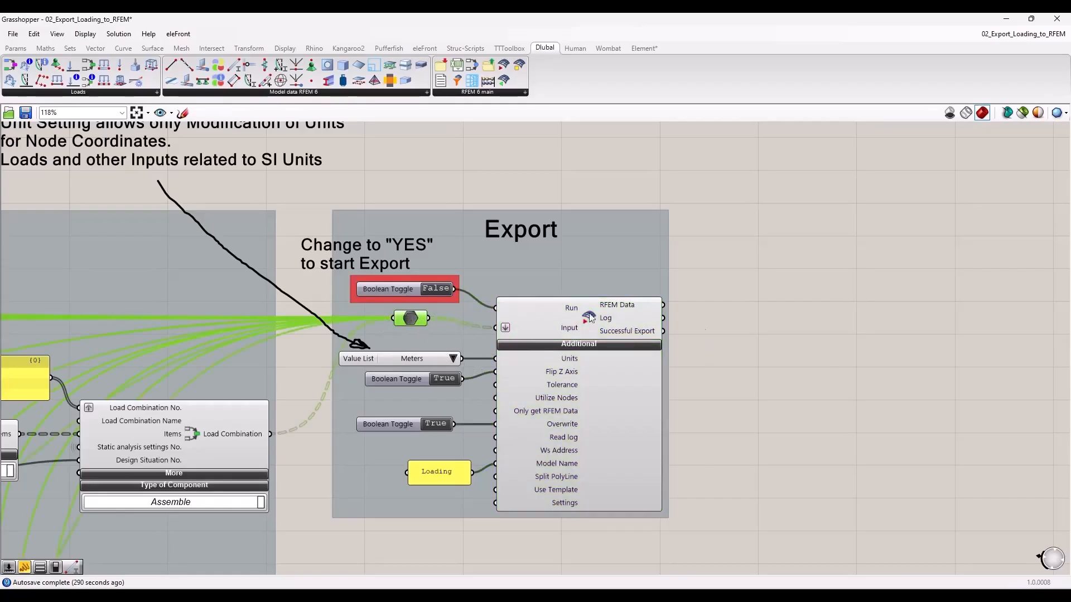
Step: Trace the highlighted connections from the Export group back across the load case and load combination groups
scroll(813, 358, down, 5)
right_drag(705, 467, 827, 384)
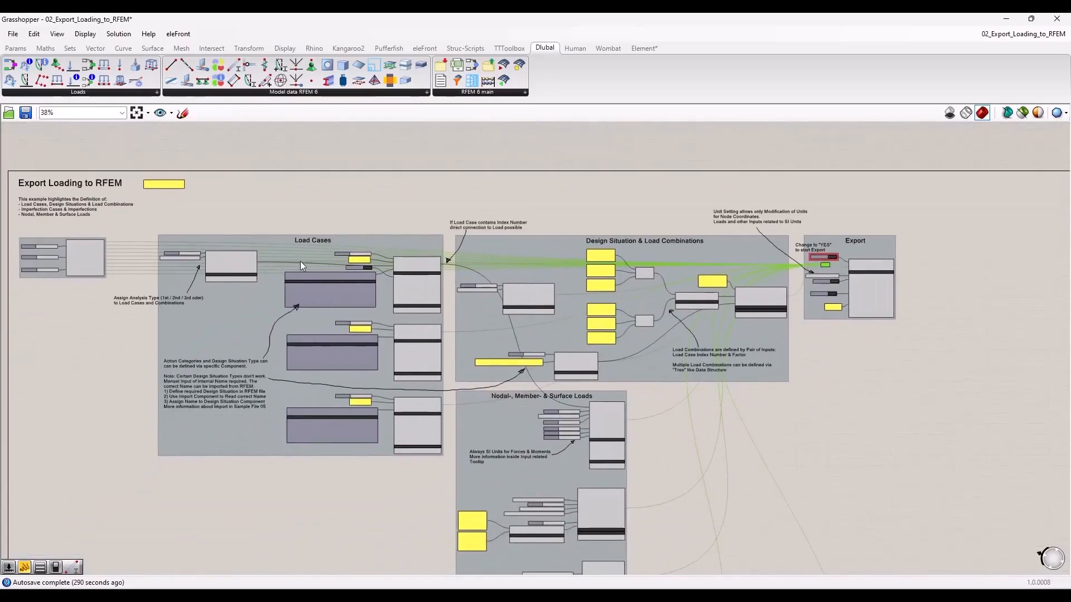
scroll(362, 240, down, 1)
scroll(458, 239, up, 2)
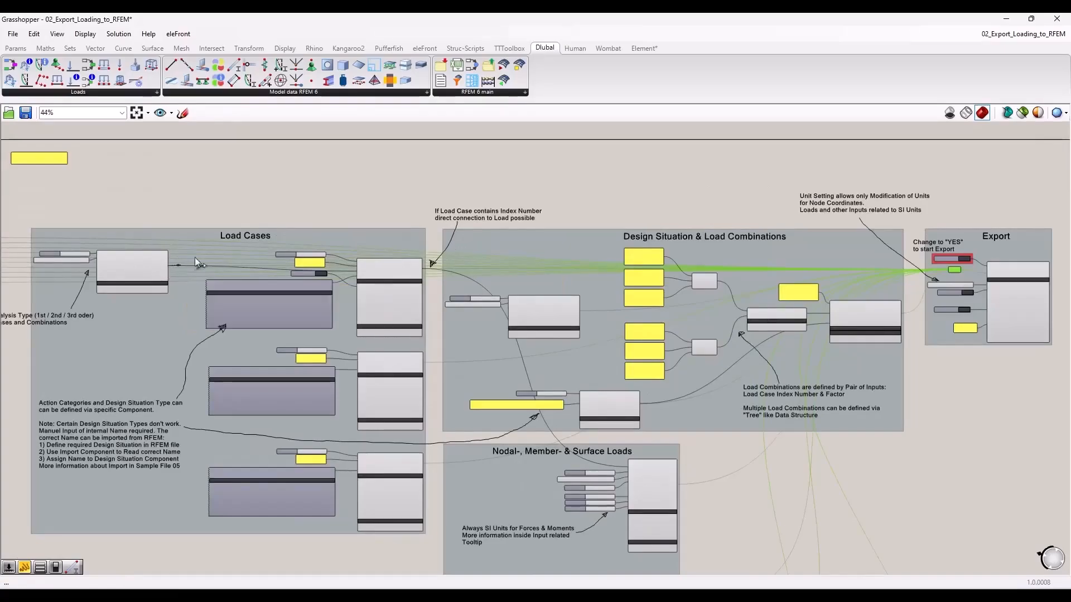
click(330, 219)
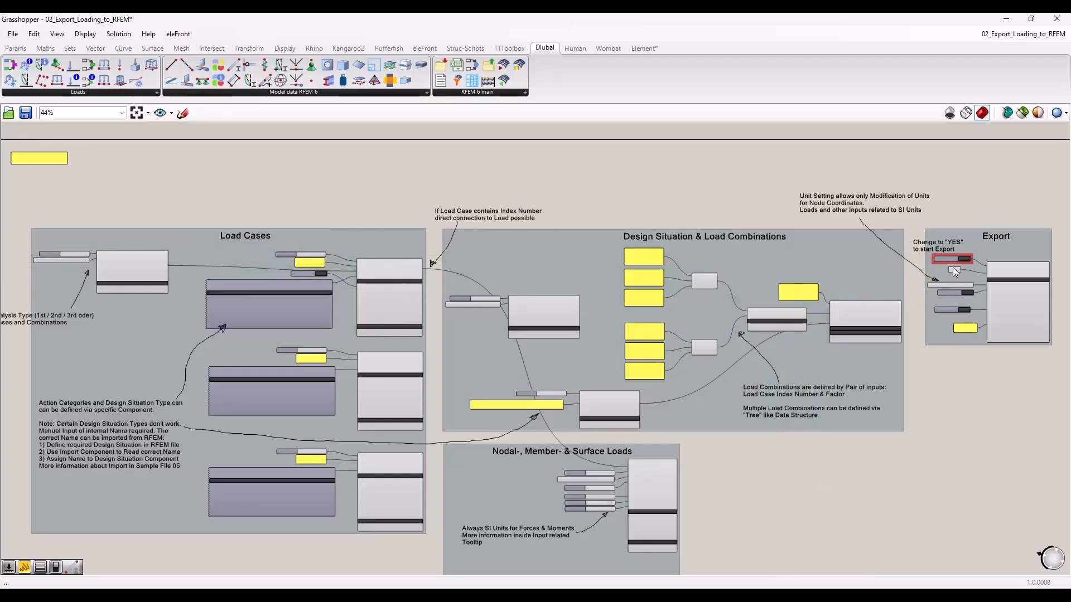
Step: Review the collecting parameter and the additional settings of the Export component, such as units and model name
mouse_move(955, 270)
mouse_down()
mouse_move(466, 396)
mouse_move(979, 278)
mouse_move(948, 274)
mouse_move(968, 275)
mouse_up()
scroll(1018, 292, up, 5)
right_drag(901, 551, 771, 541)
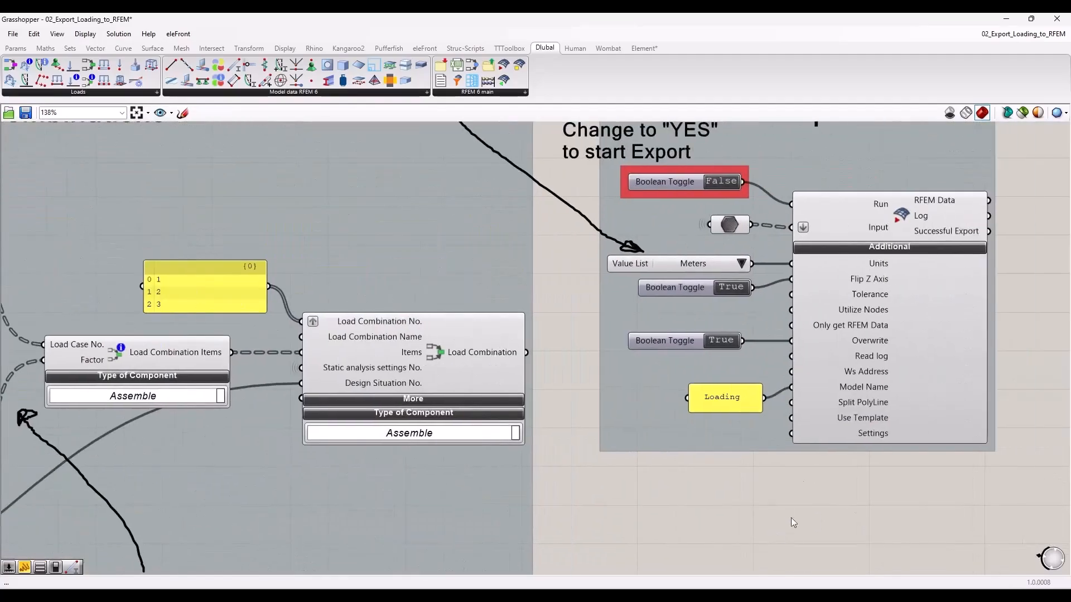
click(736, 224)
click(696, 485)
right_drag(734, 477, 492, 505)
scroll(491, 505, down, 1)
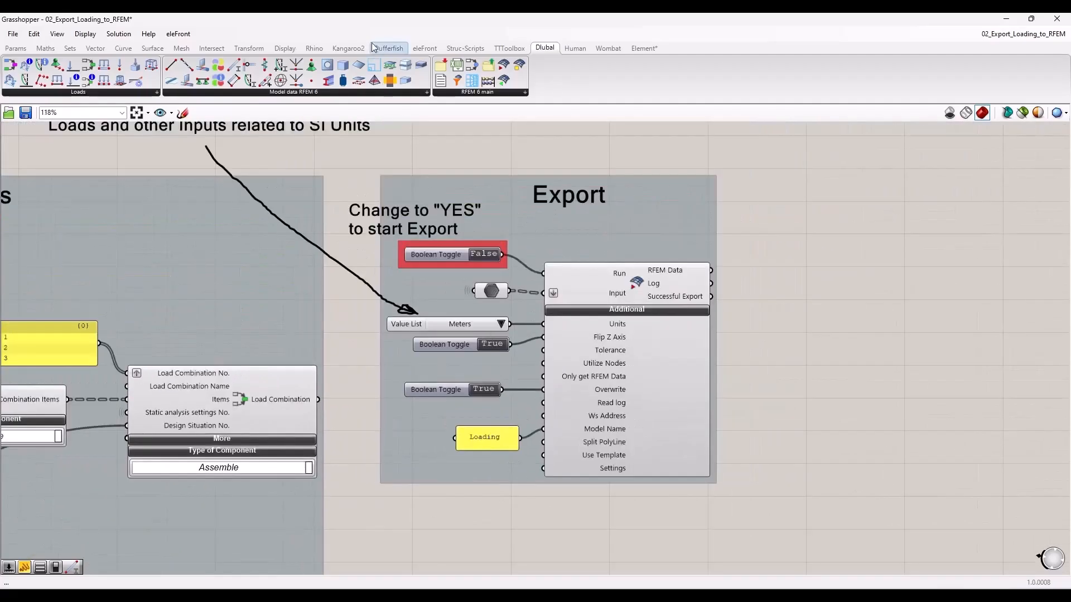
Step: Arrange the Grasshopper window on half of the screen with the Export group in view
drag(363, 20, 1, 177)
right_drag(310, 239, 64, 253)
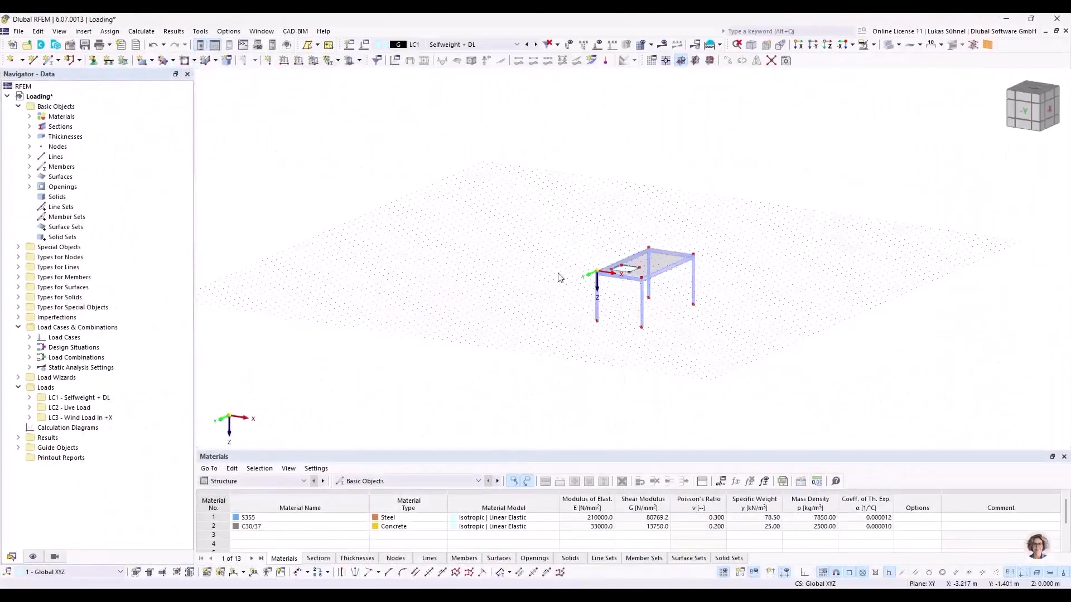
Step: In RFEM 6, view the exported Loading model and list its load cases, design situations and load combinations
middle_drag(560, 277, 647, 321)
drag(357, 112, 459, 211)
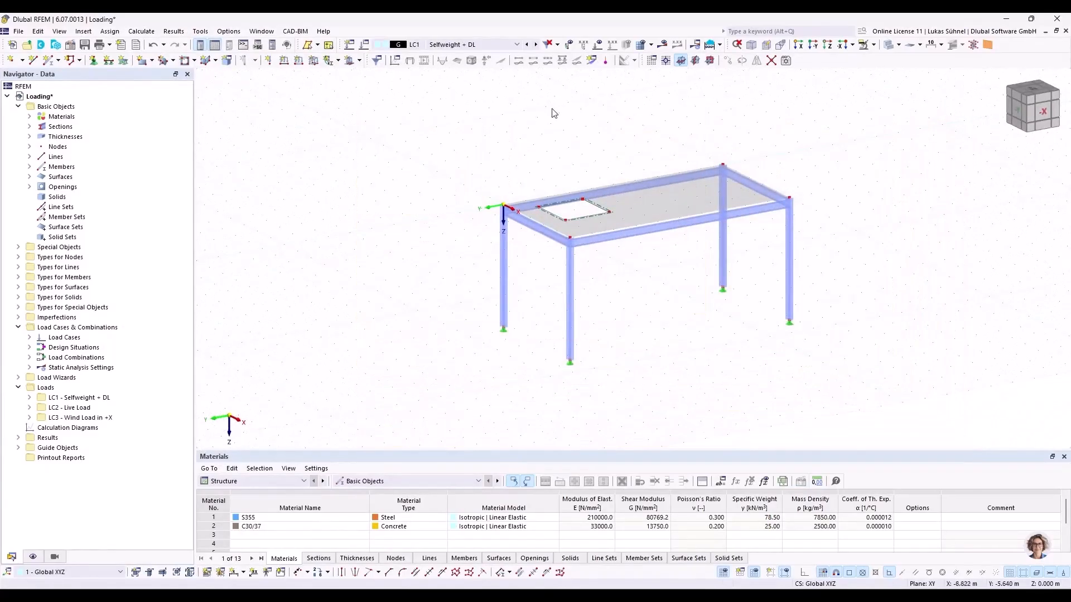
middle_drag(491, 135, 382, 162)
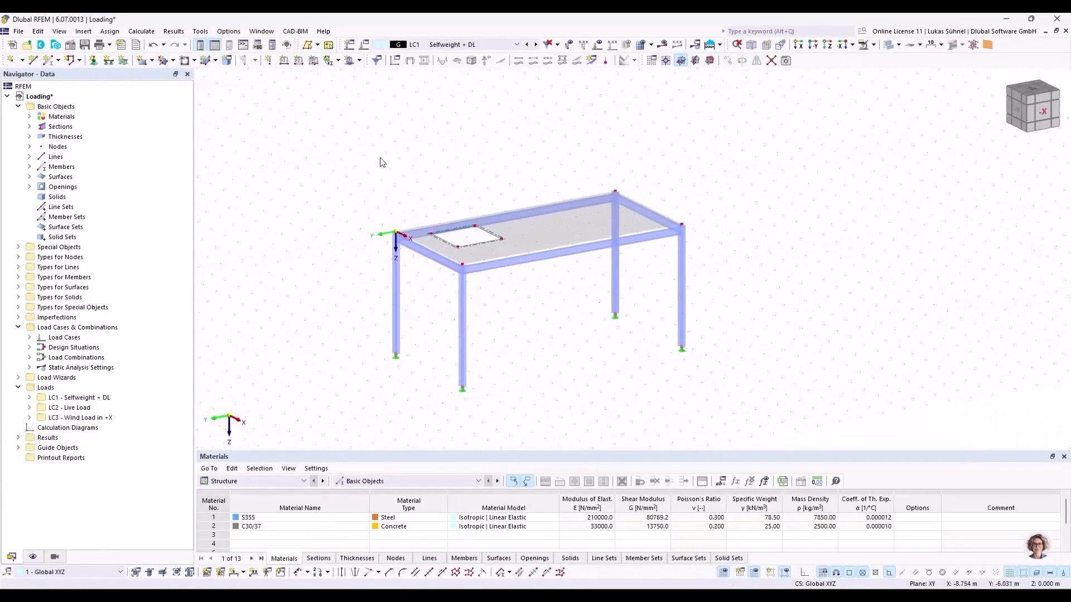
click(30, 338)
click(30, 378)
click(29, 397)
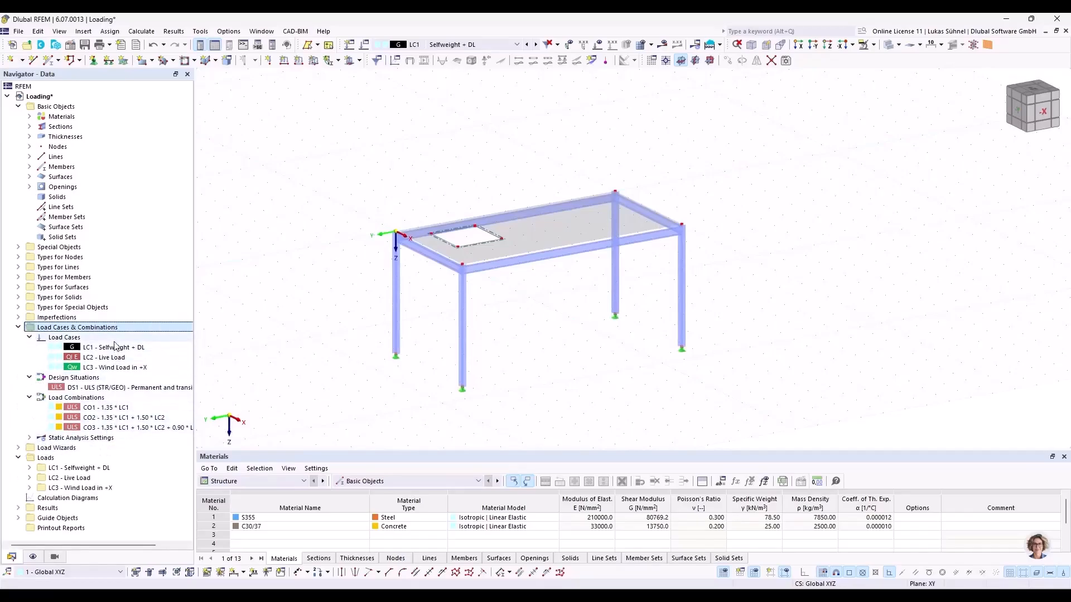
Step: Activate imperfection case IC1 Imp in +X and display its imperfections on the model
click(517, 45)
click(474, 57)
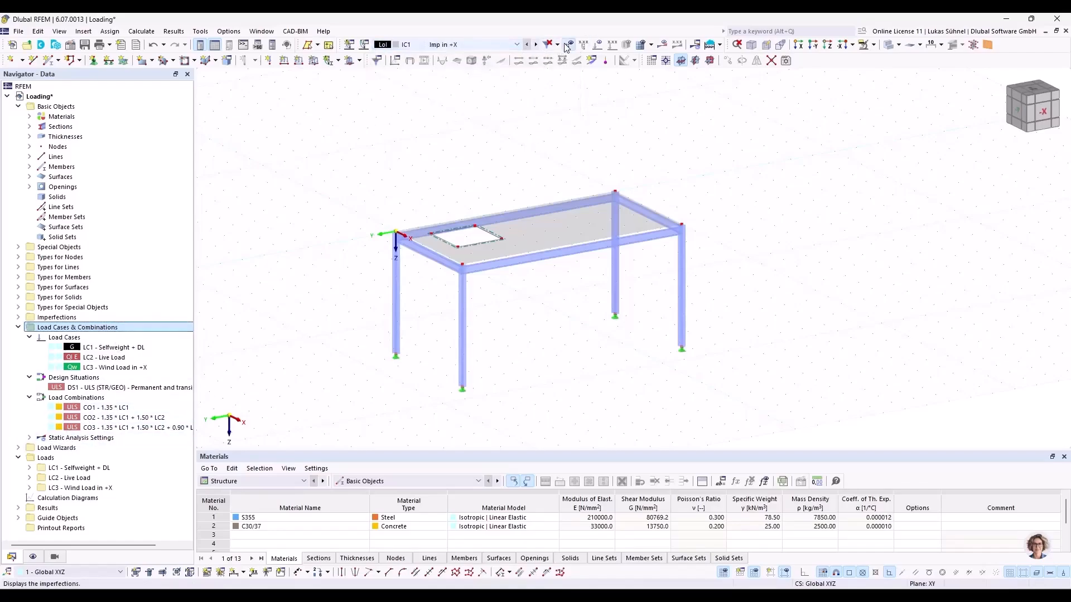
click(569, 45)
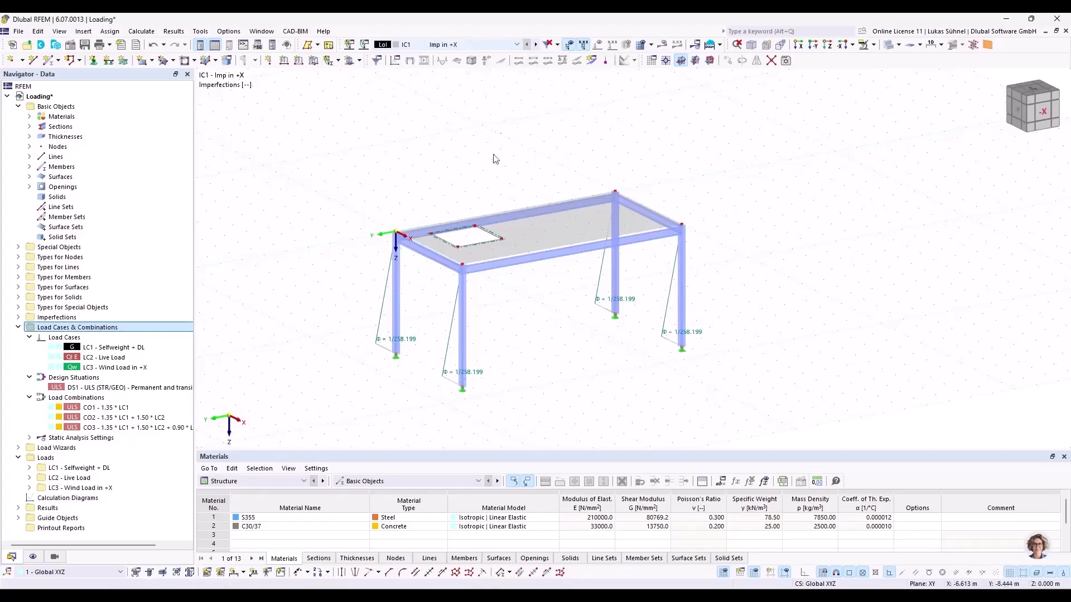
Step: Display the loads and check load cases Selfweight + DL, Live Load and Wind Load in +X on the model
click(537, 45)
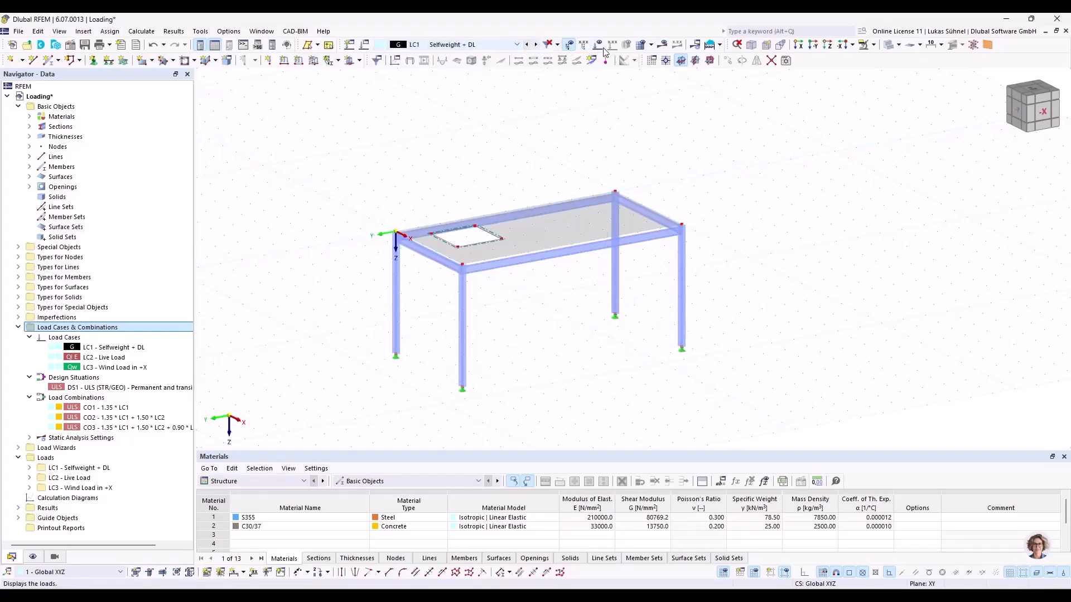
click(536, 44)
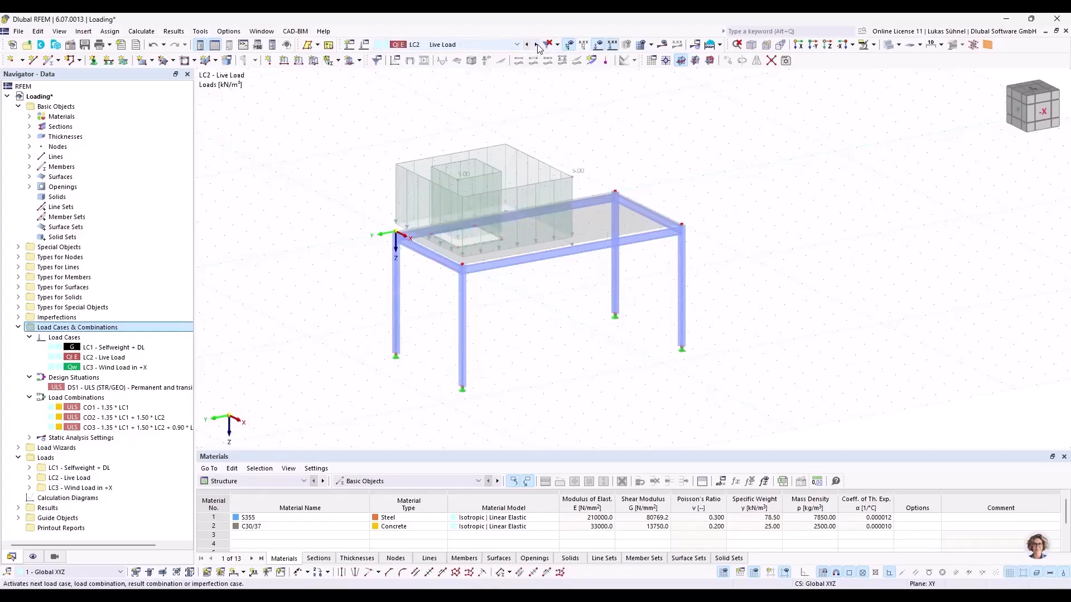
ctrl+middle_drag(498, 173, 507, 115)
click(536, 44)
ctrl+middle_drag(534, 183, 418, 180)
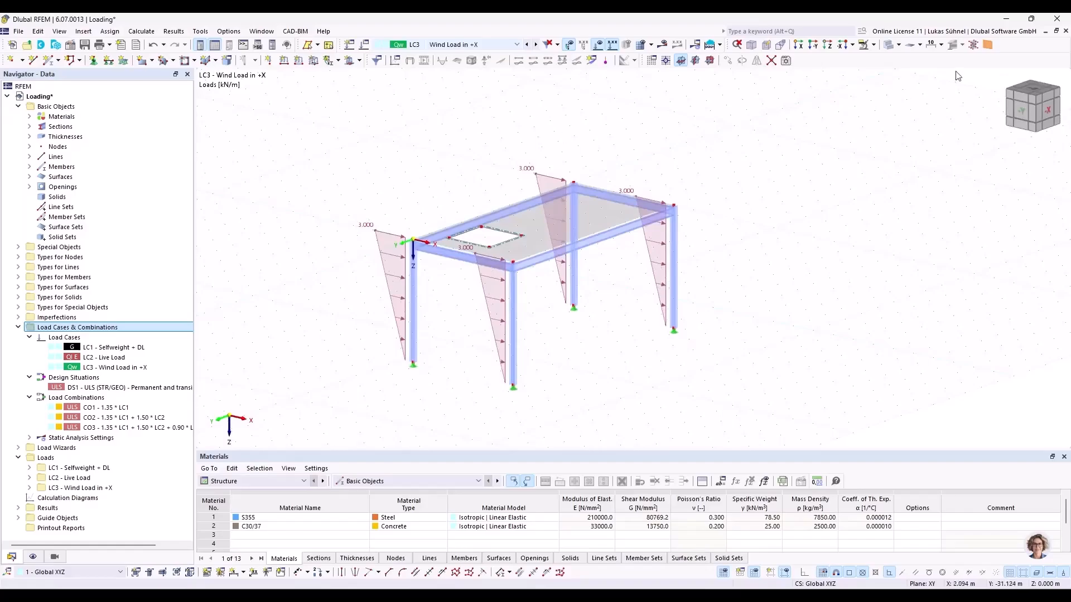
Step: Close the Loading model in RFEM 6
click(1066, 31)
click(582, 351)
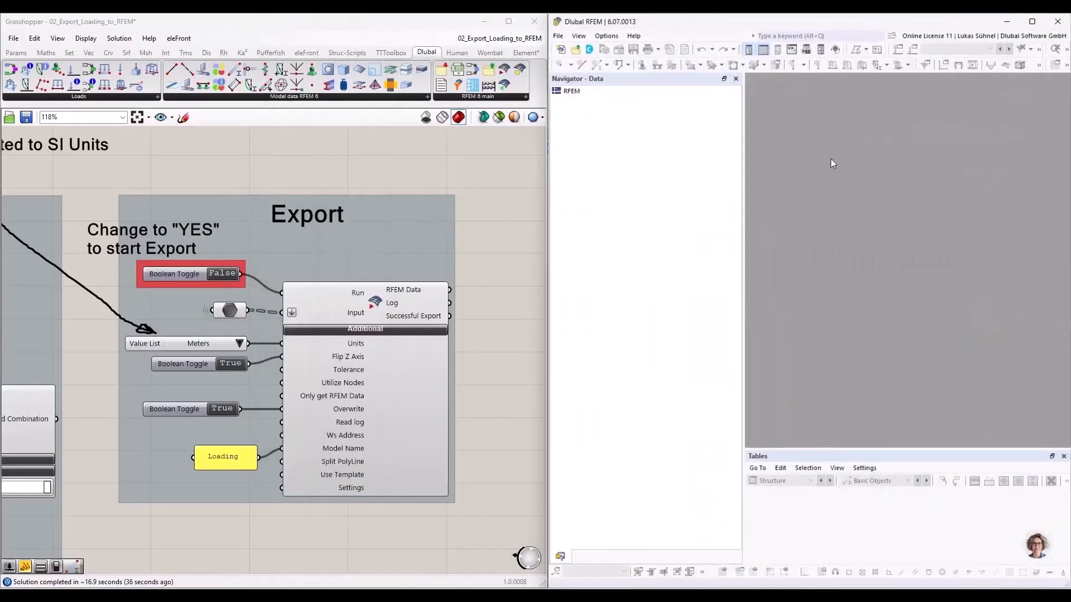
Step: In Grasshopper, maximize the window, close 02_Export_Loading_to_RFEM and open 03_Templates_and_Design-Add-ons
double_click(367, 24)
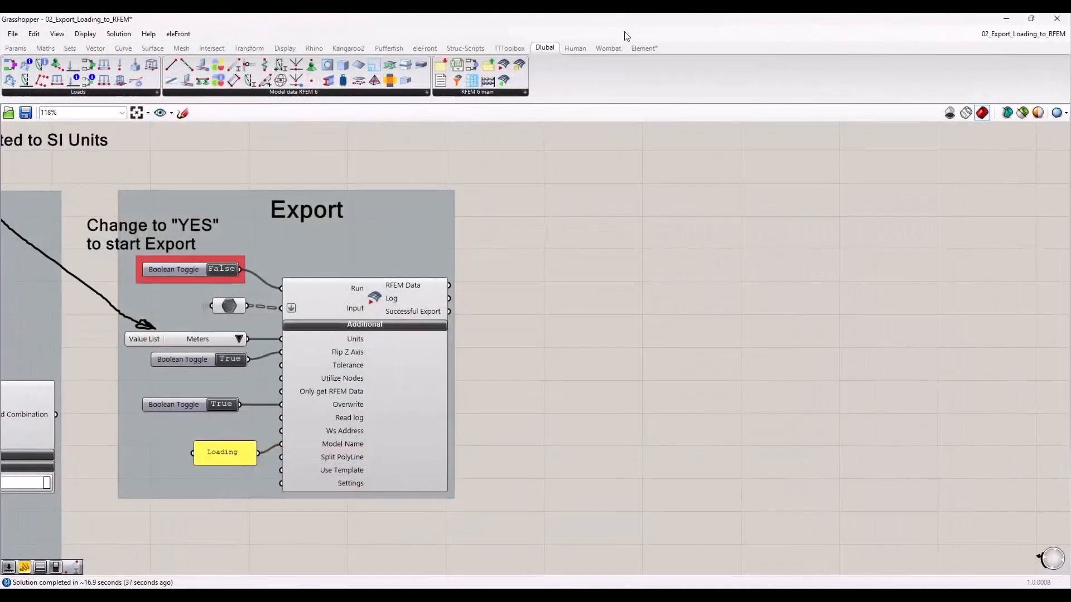
click(1064, 34)
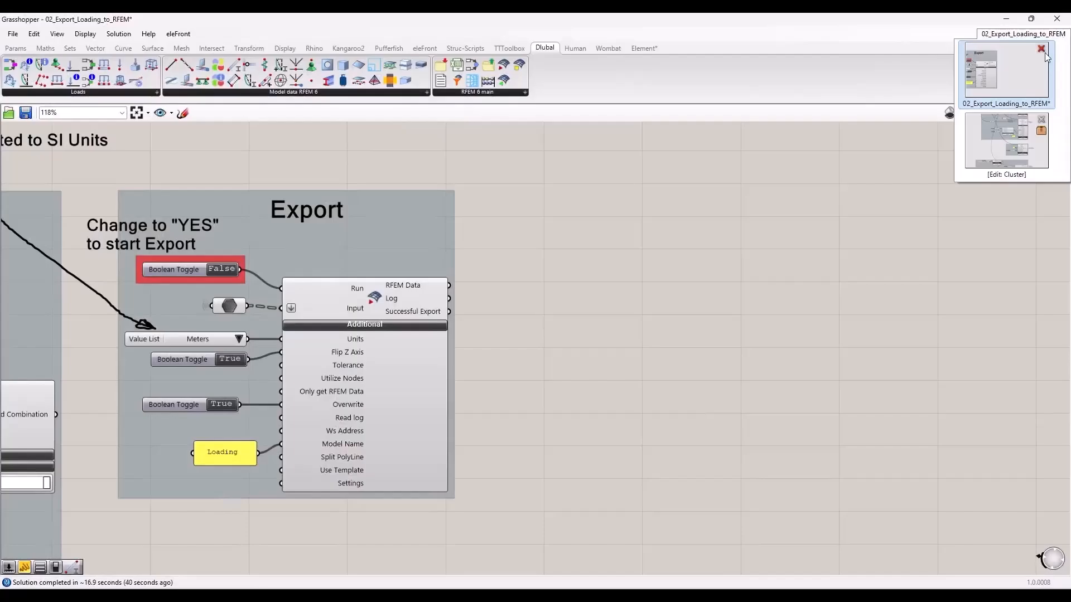
click(1042, 50)
click(988, 147)
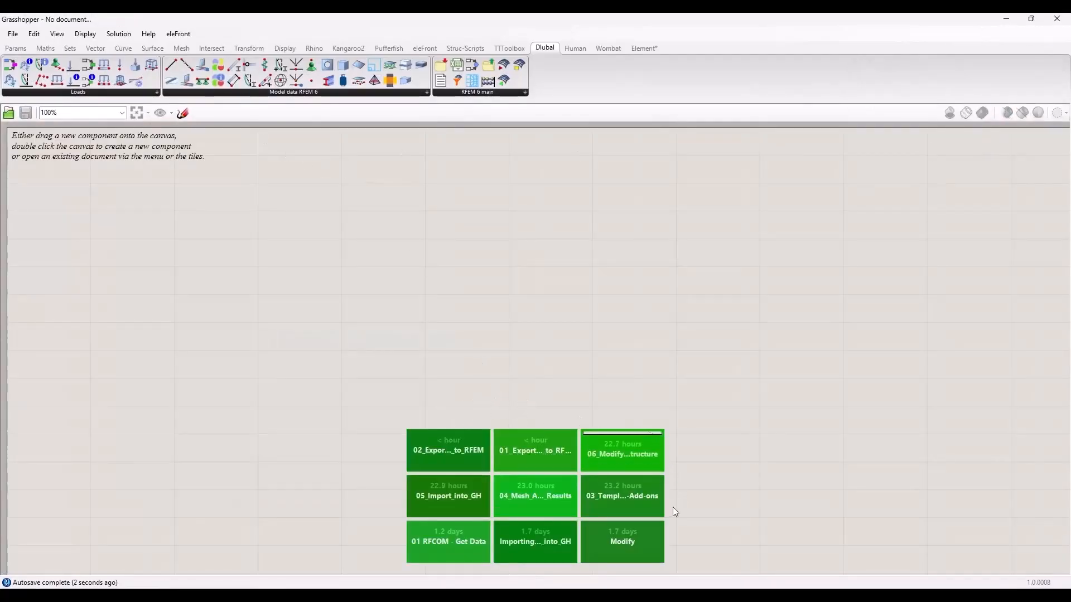
click(632, 497)
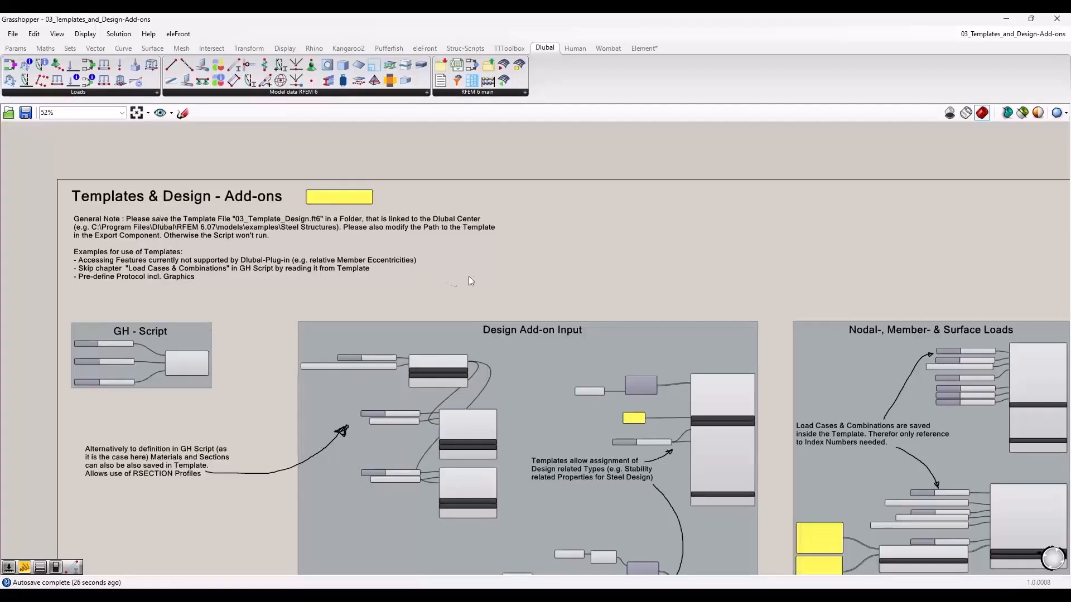
right_drag(337, 277, 299, 269)
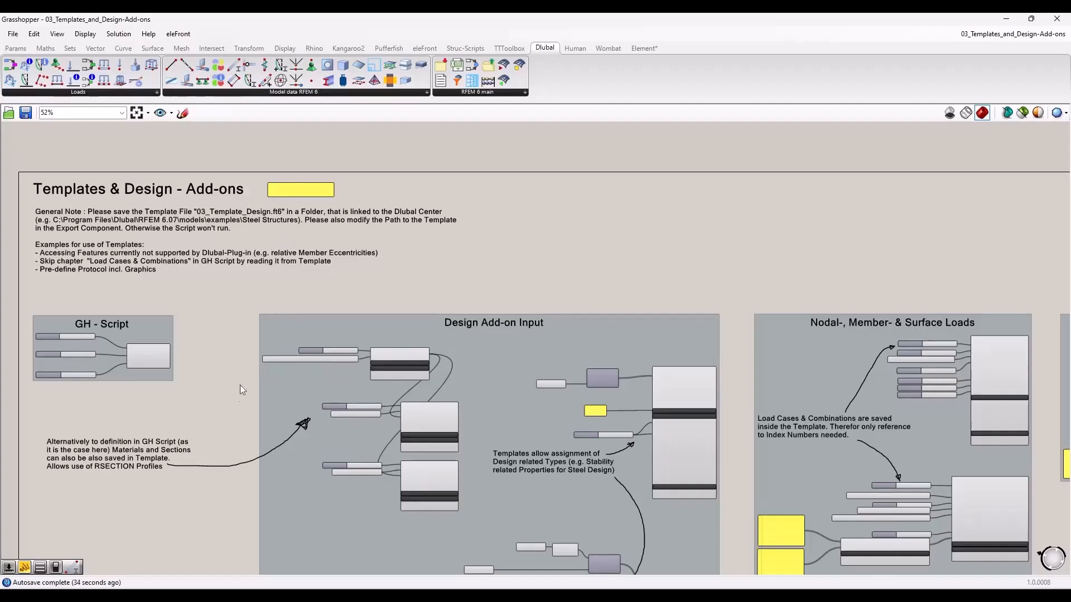
Step: In RFEM 6, set up a new model named New that is initialized from the 03_Template_Design template
key(alt+Tab)
drag(661, 23, 575, 15)
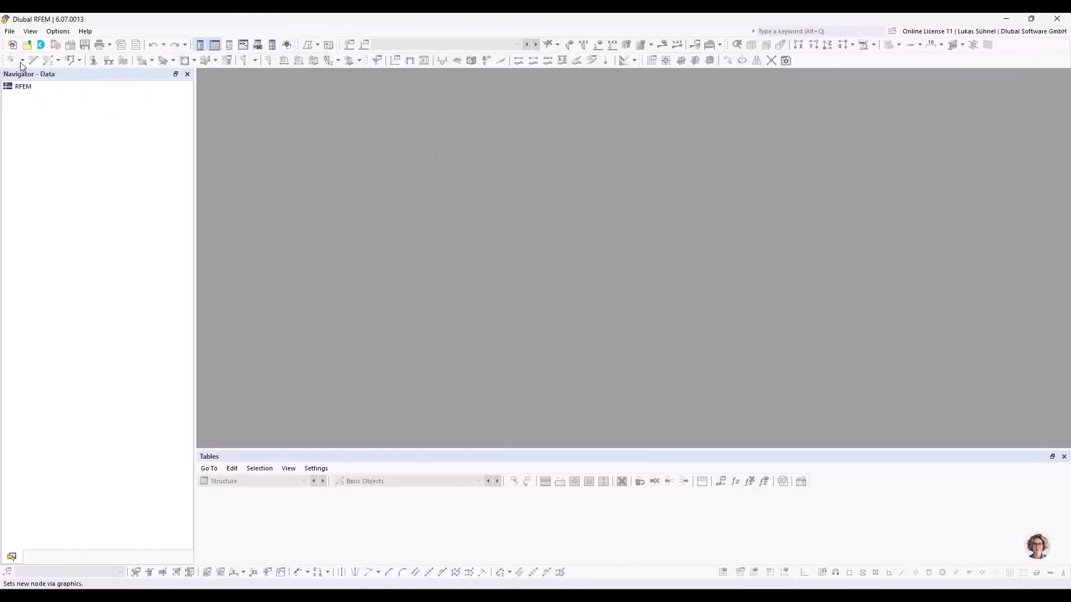
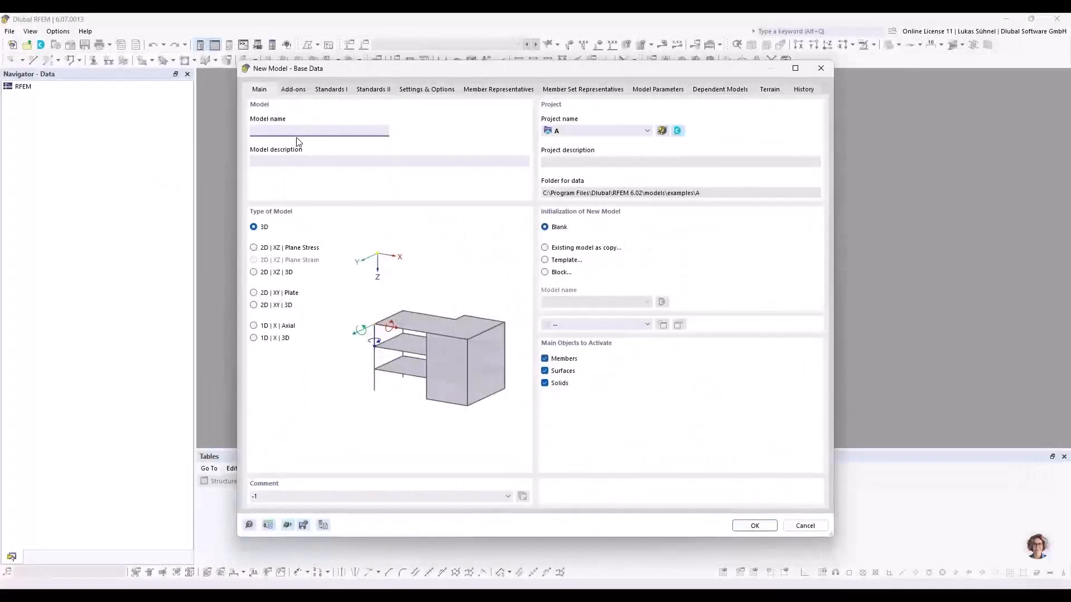
text(mpl)
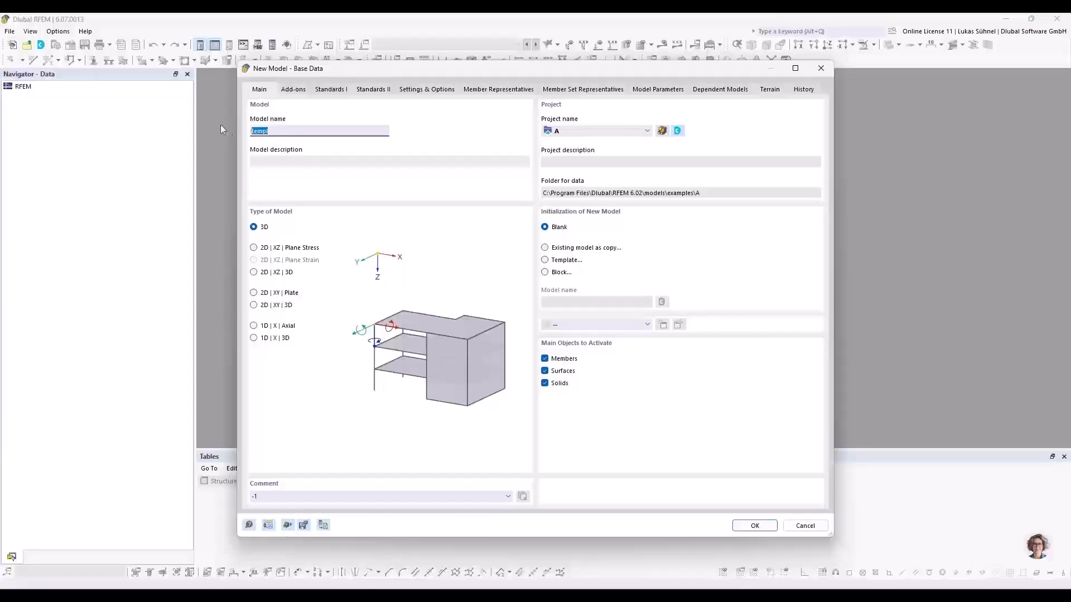
text(New)
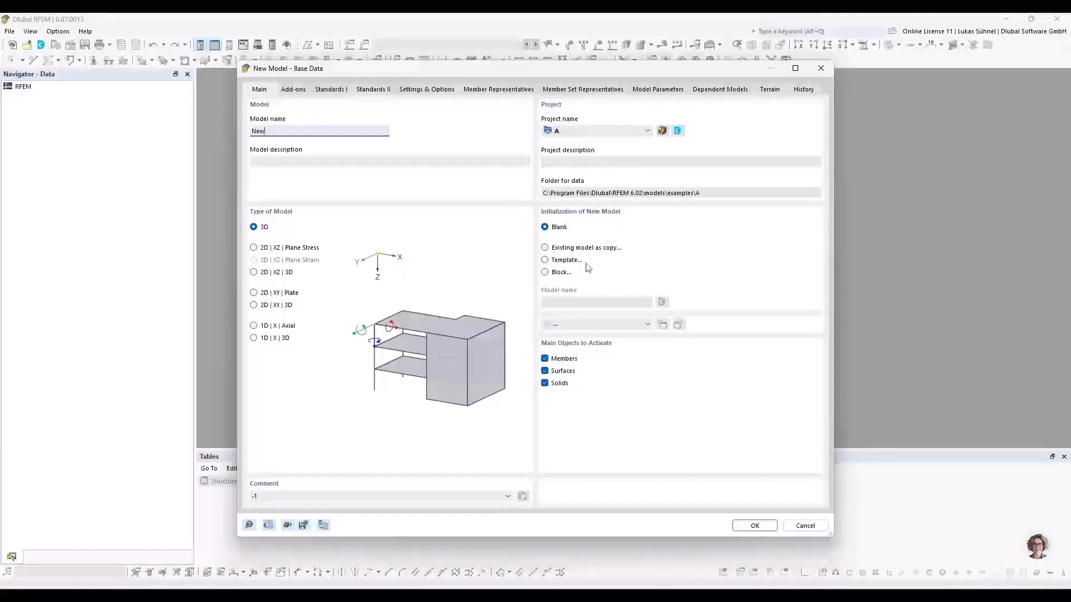
click(563, 261)
click(590, 303)
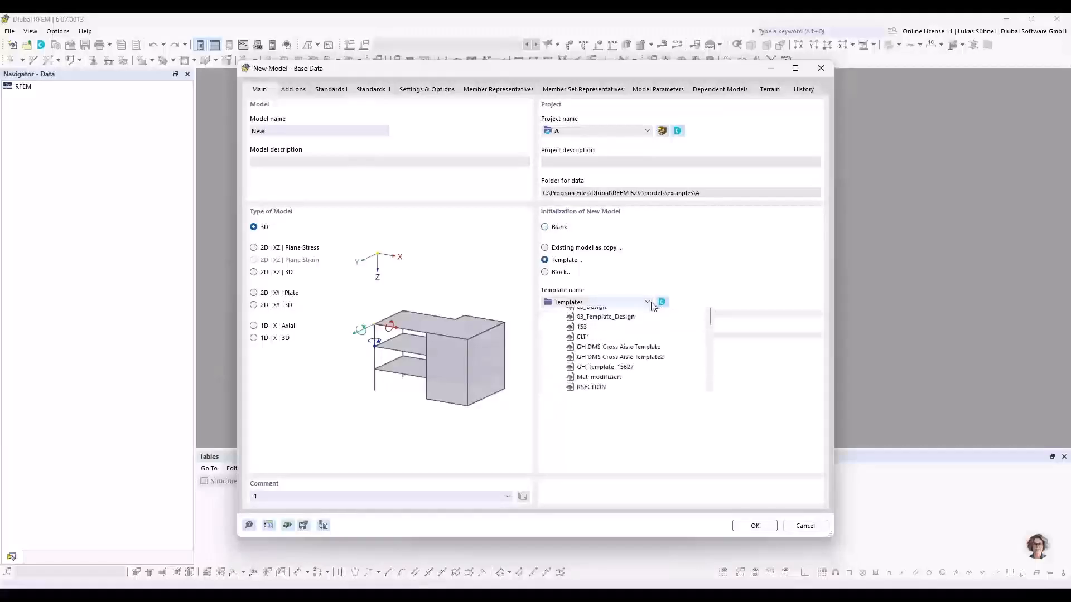
click(599, 344)
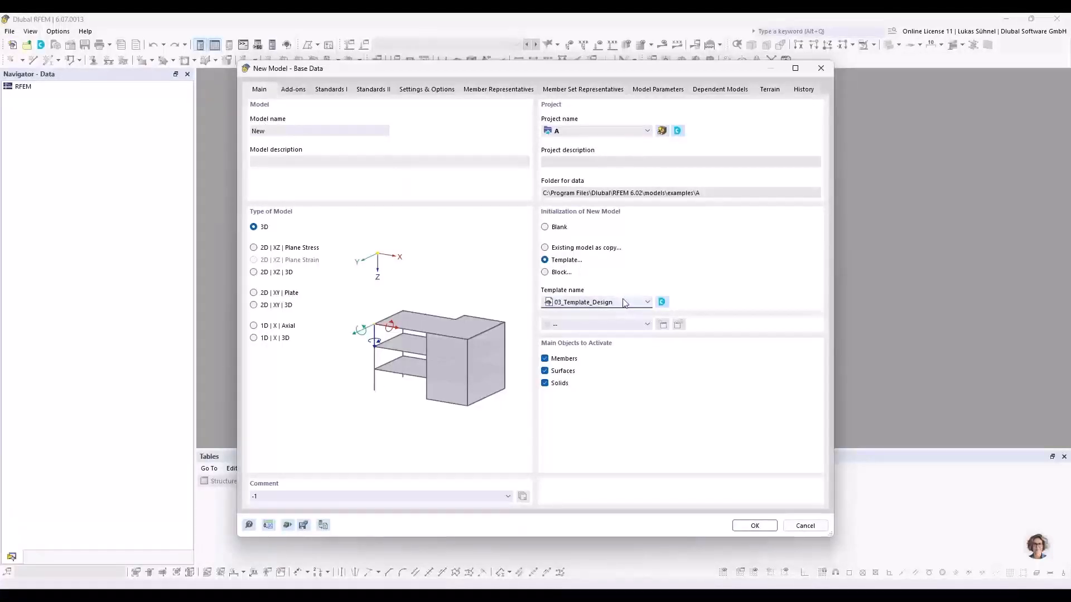
Step: Create the new model from the template and review its load cases, actions, design situations, load combinations and printout report
click(752, 525)
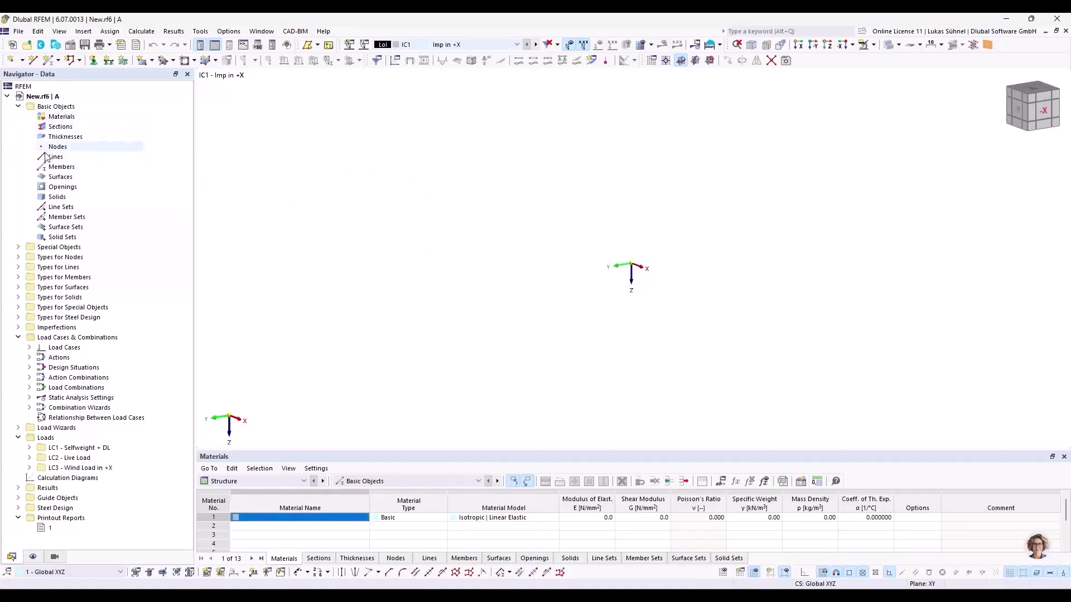
click(29, 347)
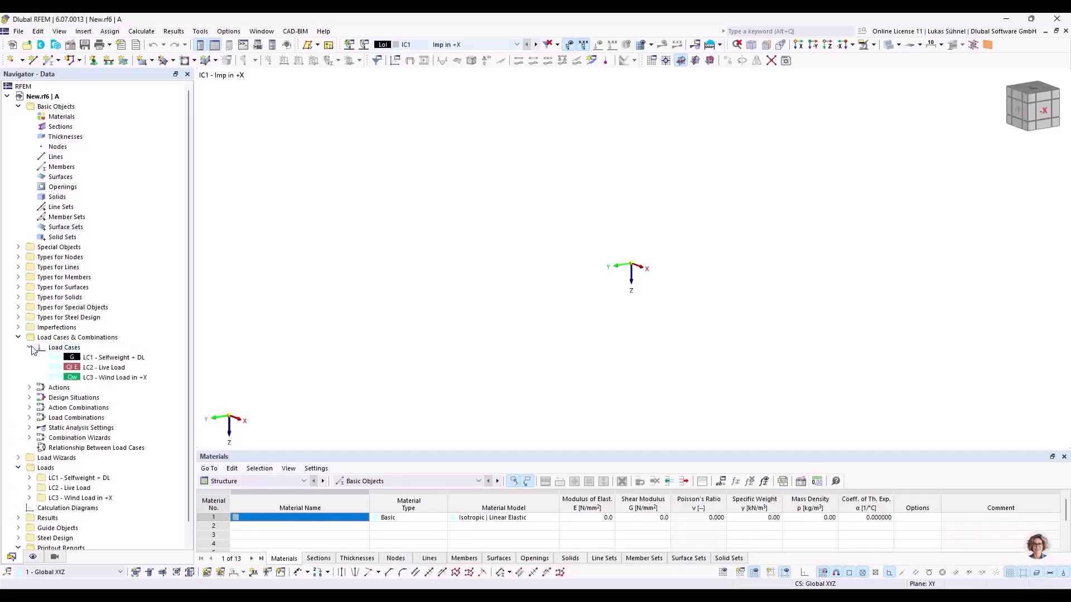
click(29, 388)
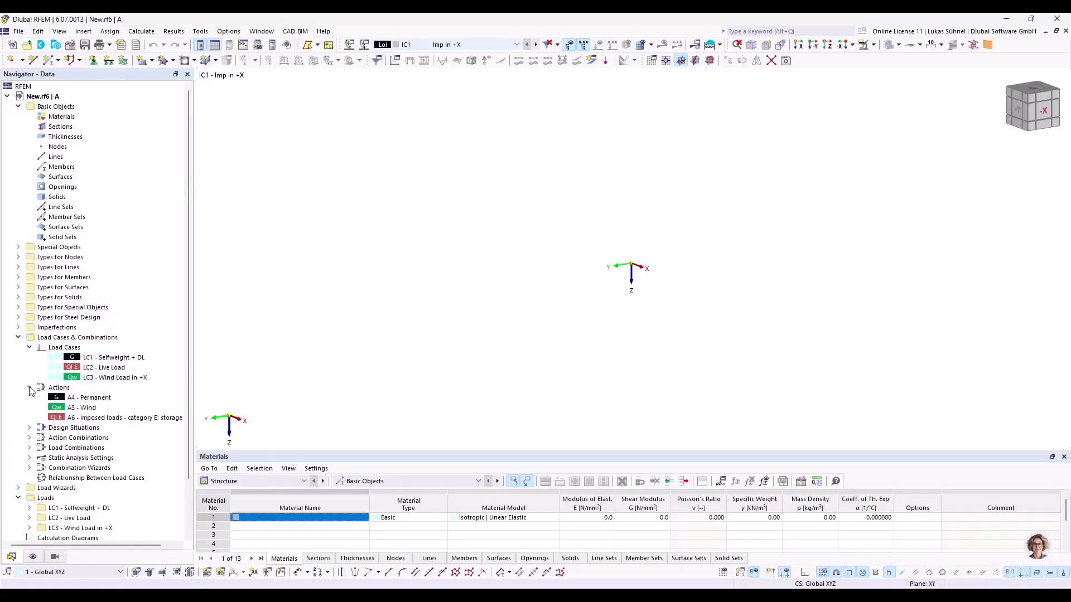
click(29, 428)
click(30, 467)
scroll(84, 407, down, 5)
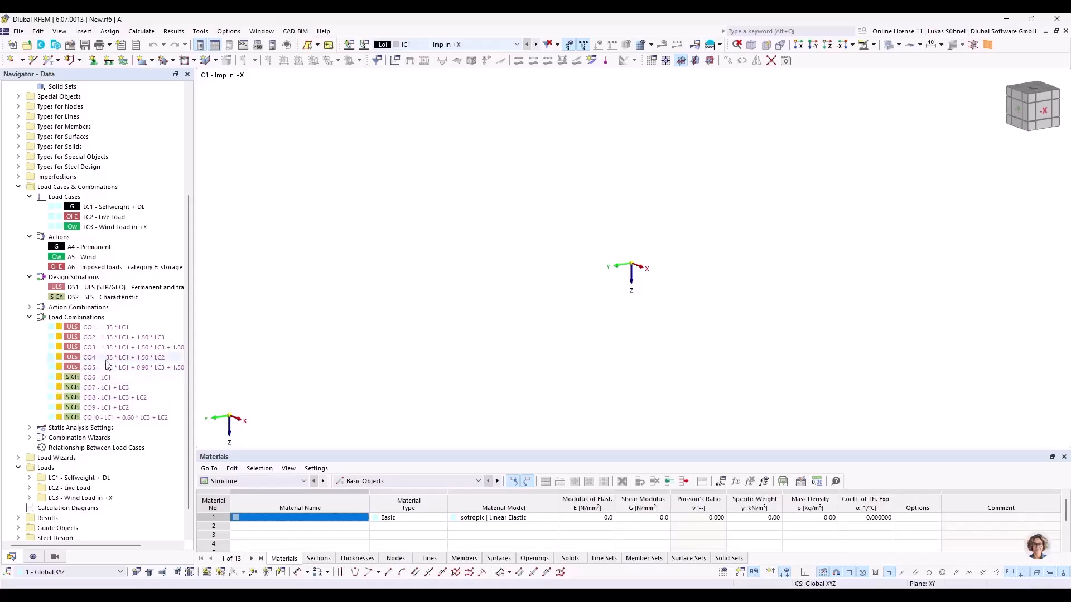
scroll(117, 371, down, 1)
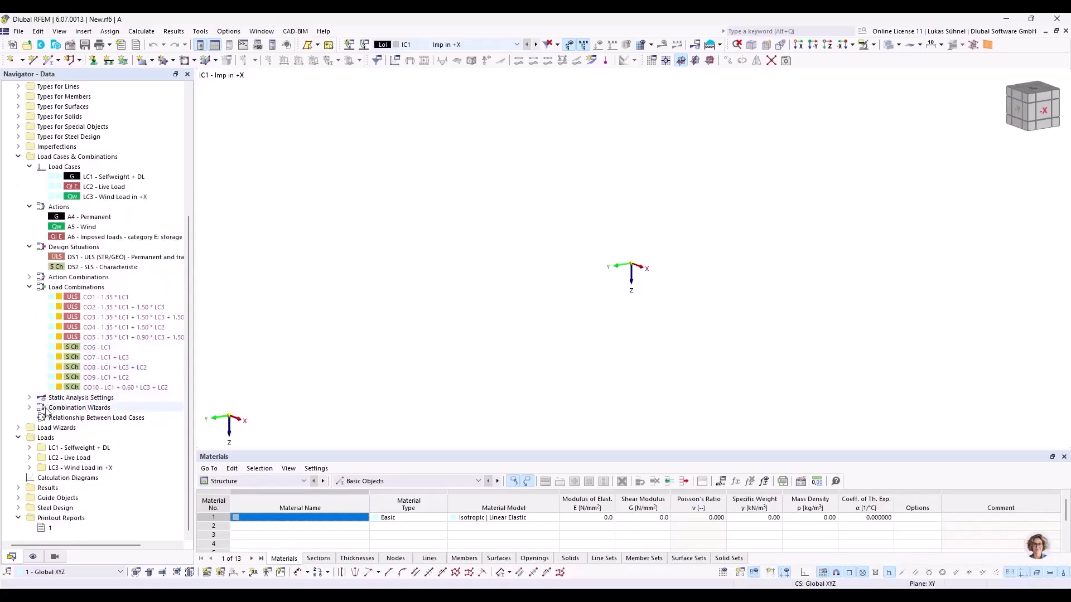
click(56, 529)
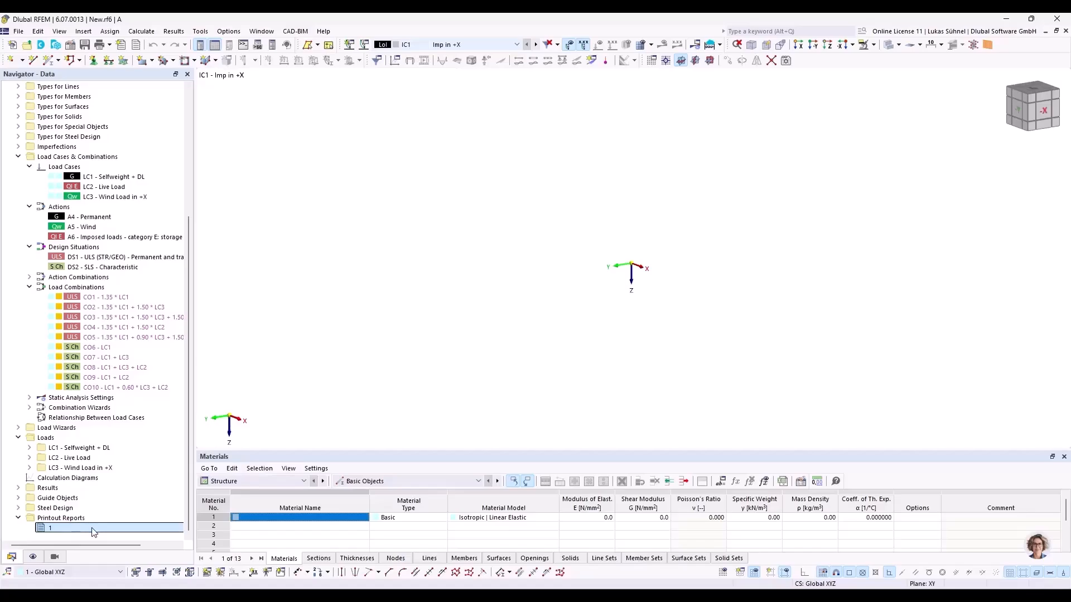
scroll(106, 482, up, 6)
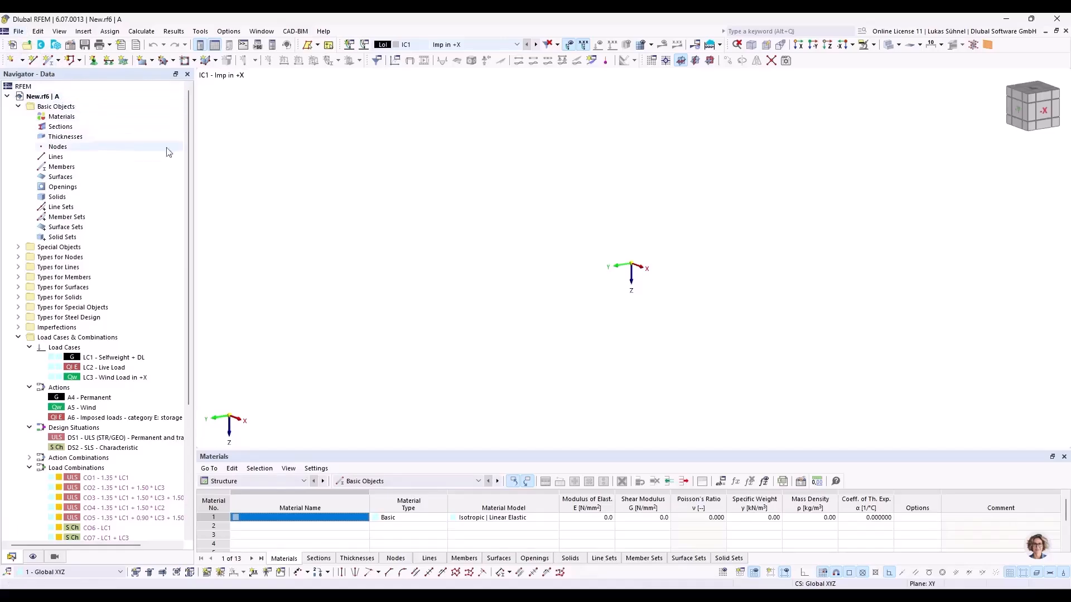
Step: Close the New model and, in Grasshopper, examine the Export group's template file path and Overwrite toggle
click(1065, 31)
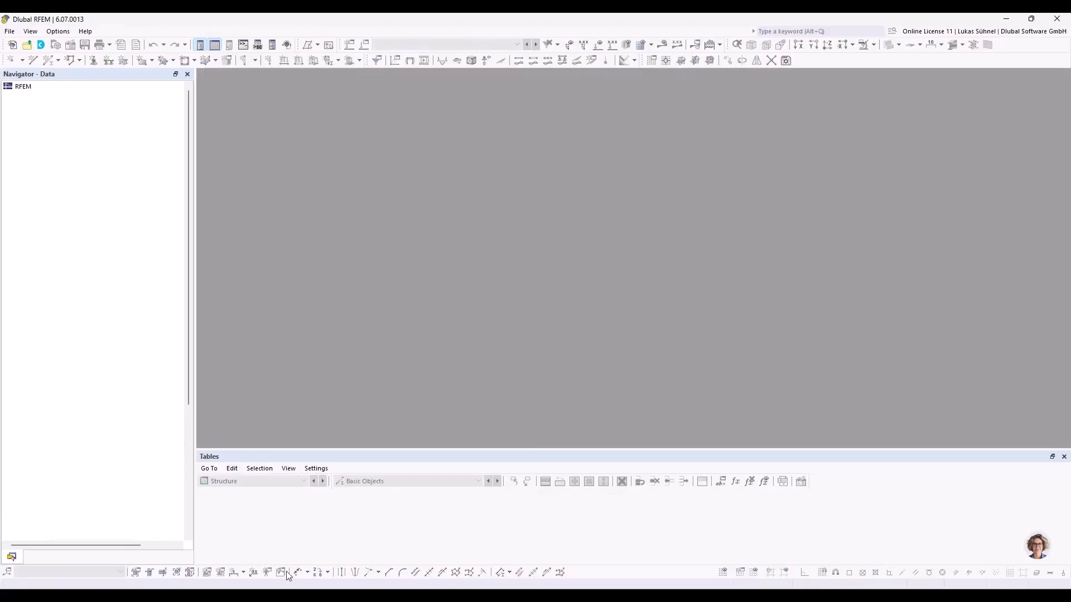
click(240, 597)
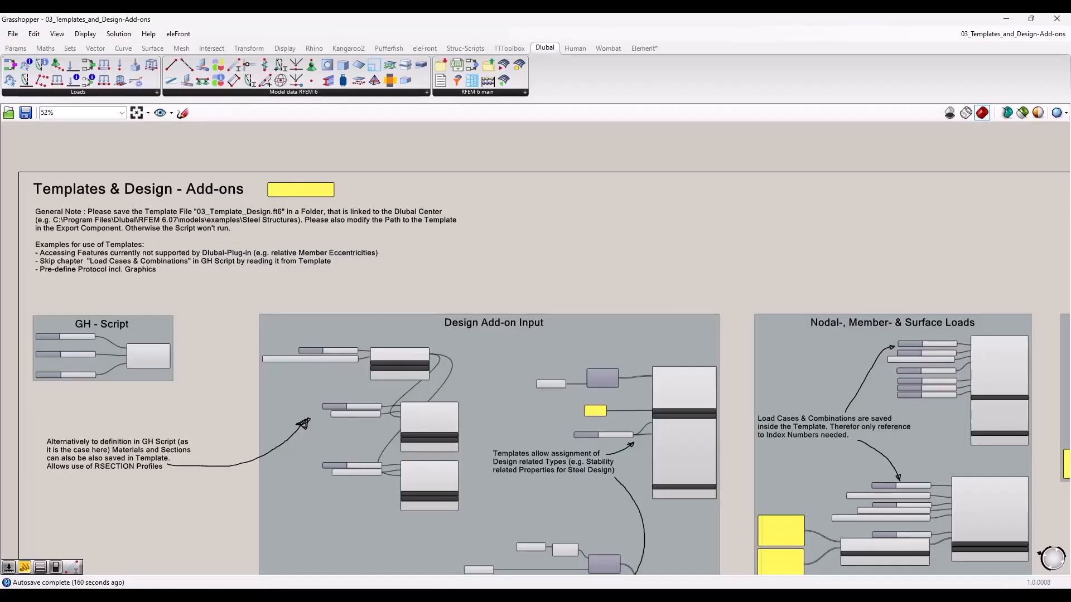
scroll(108, 289, down, 3)
scroll(497, 357, up, 6)
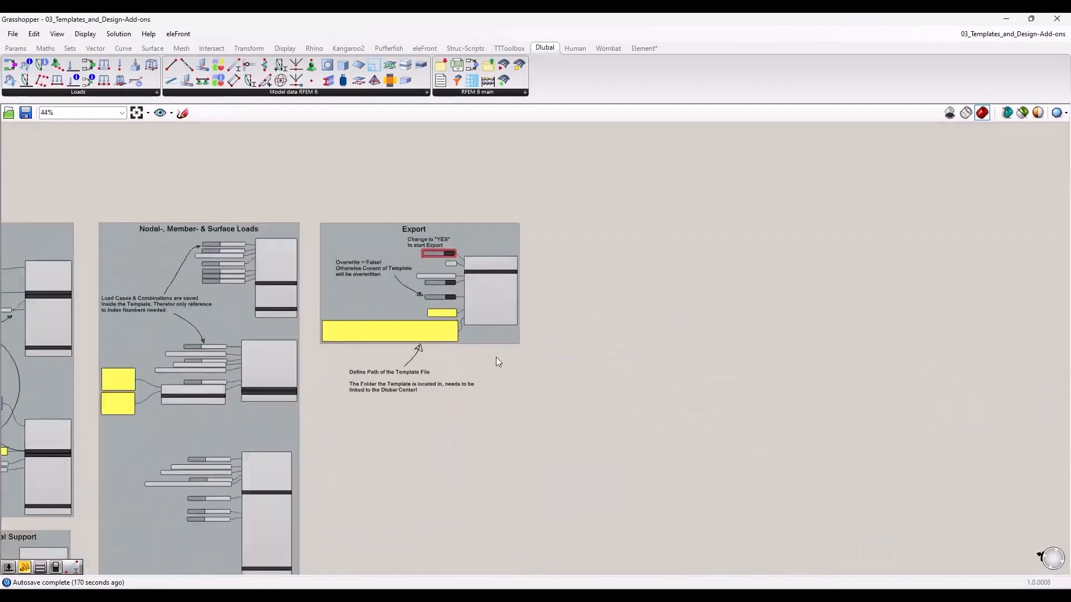
scroll(389, 334, up, 2)
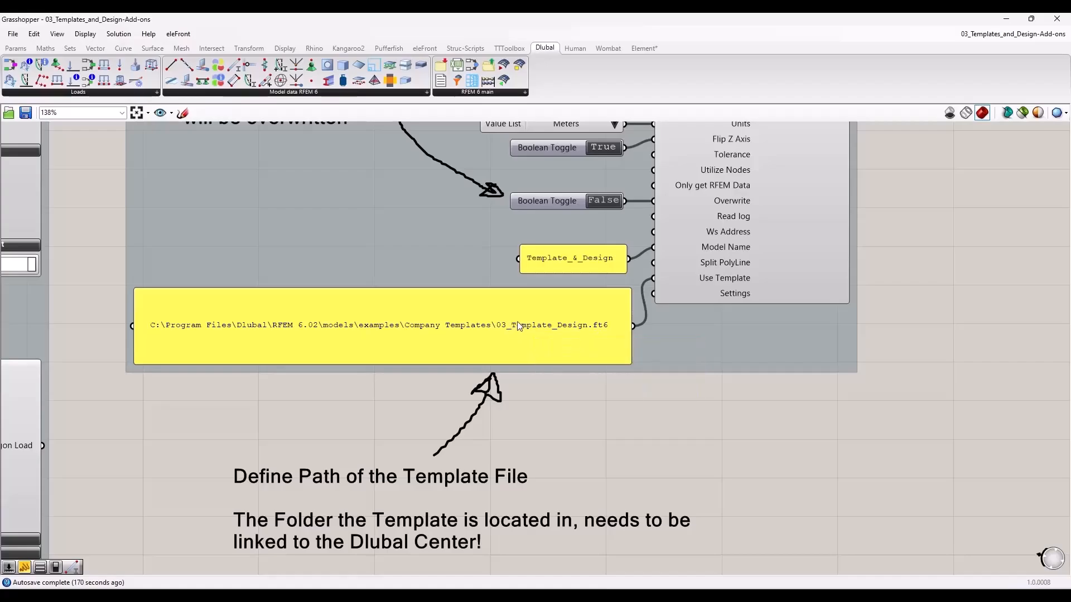
right_drag(523, 406, 468, 505)
scroll(534, 479, down, 1)
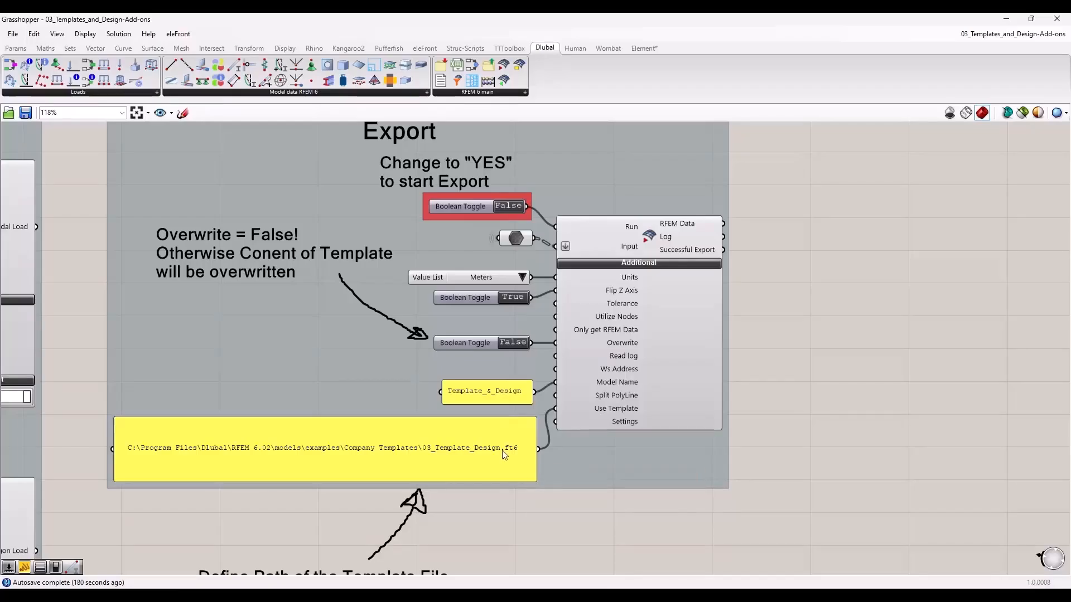
mouse_move(611, 410)
click(474, 344)
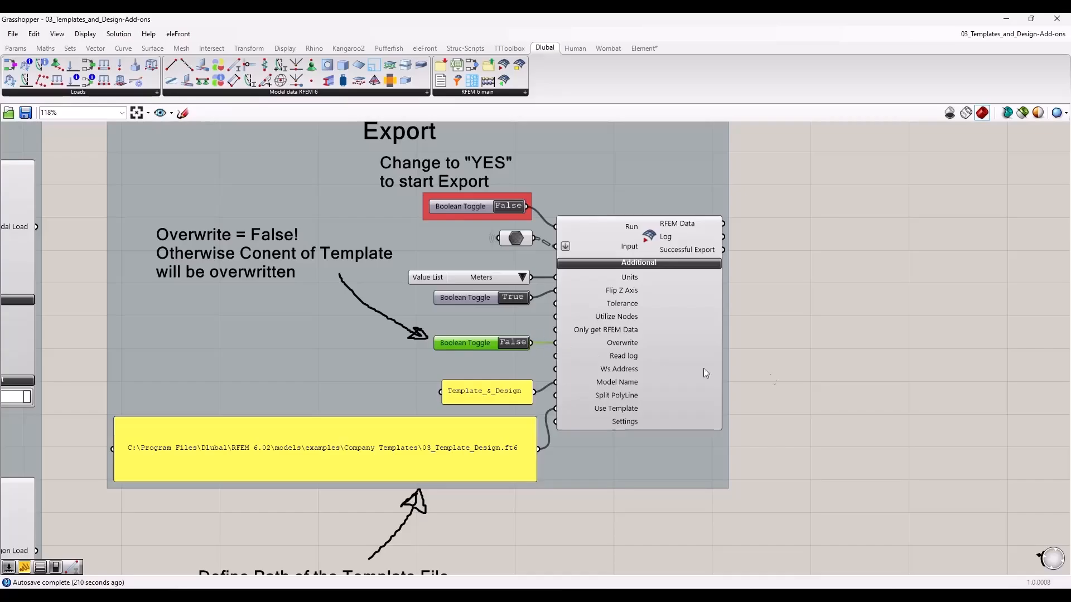
Step: Look over the whole script layout, from Design Add-on Input to the load, support, surface, imperfection and export groups
scroll(745, 413, down, 5)
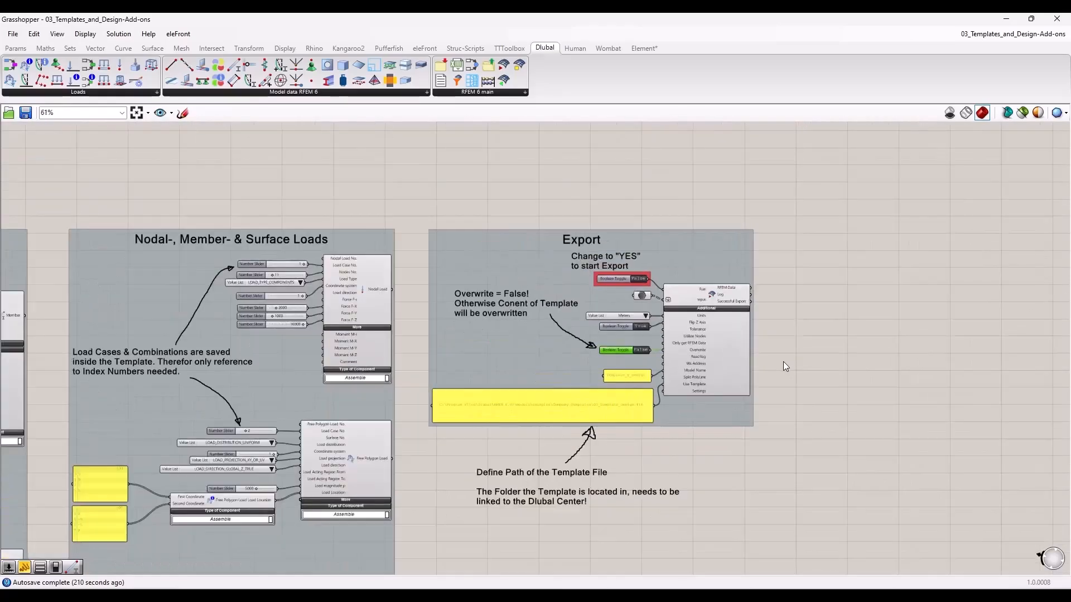
scroll(786, 357, down, 3)
right_drag(669, 486, 678, 366)
scroll(412, 256, up, 2)
scroll(397, 272, up, 1)
scroll(418, 290, down, 1)
right_drag(61, 323, 145, 351)
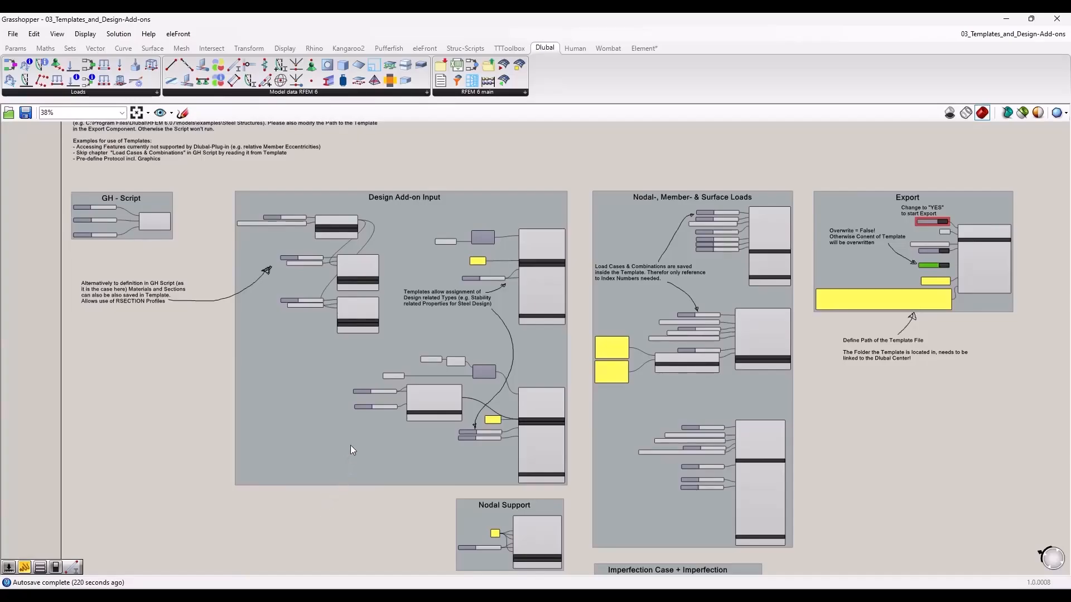
right_drag(802, 180, 616, 219)
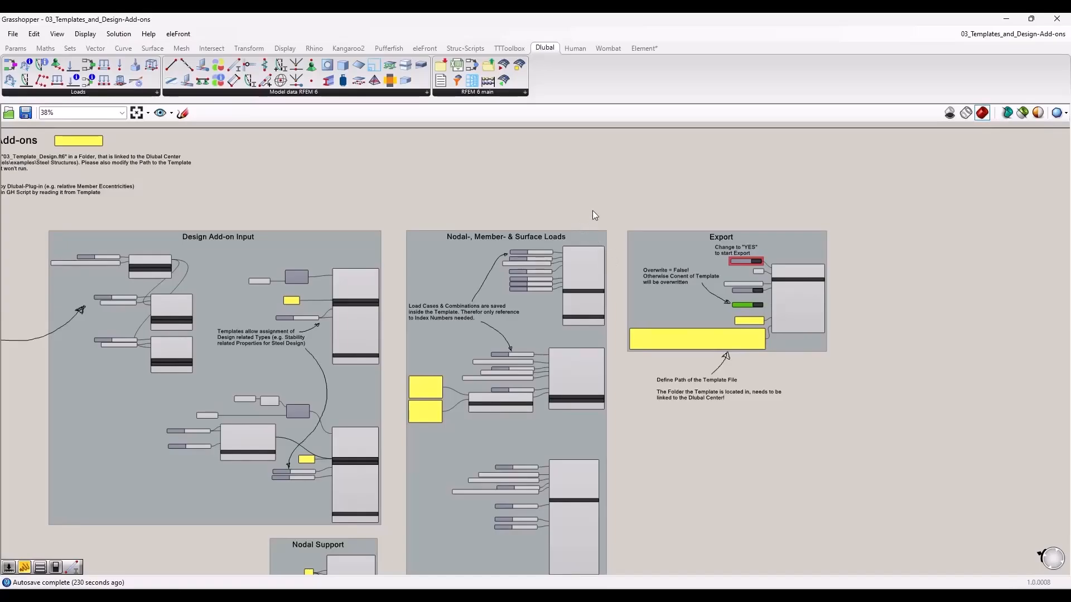
scroll(585, 203, down, 1)
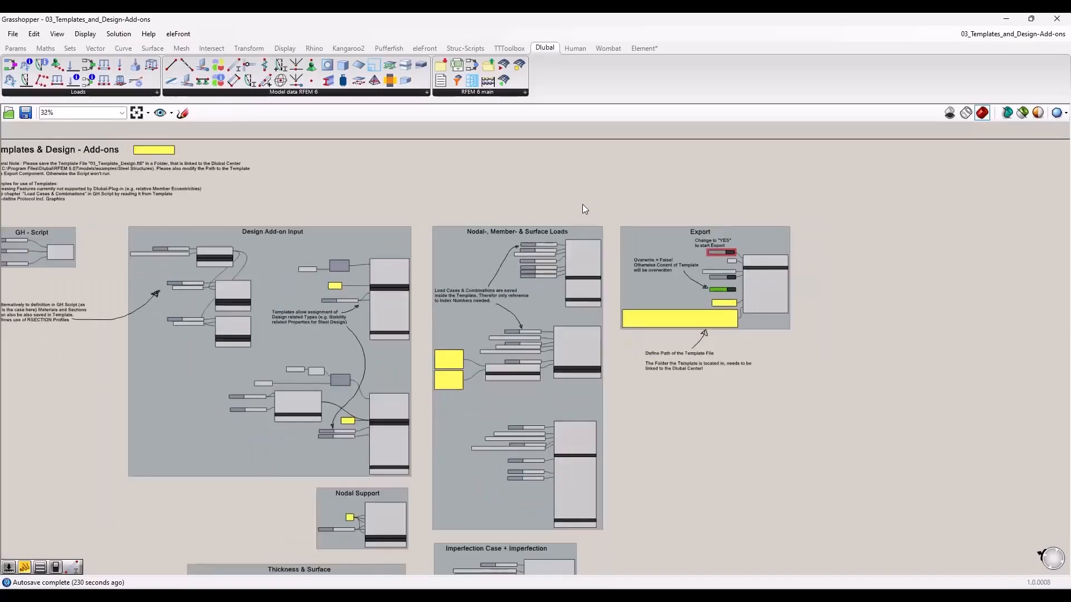
right_drag(444, 217, 401, 183)
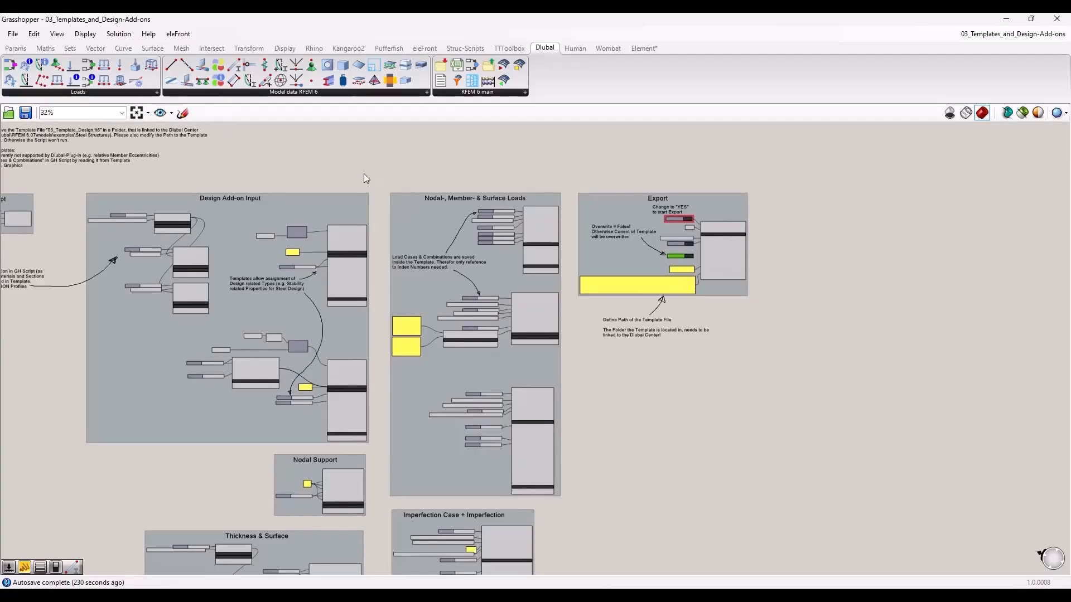
scroll(368, 175, down, 1)
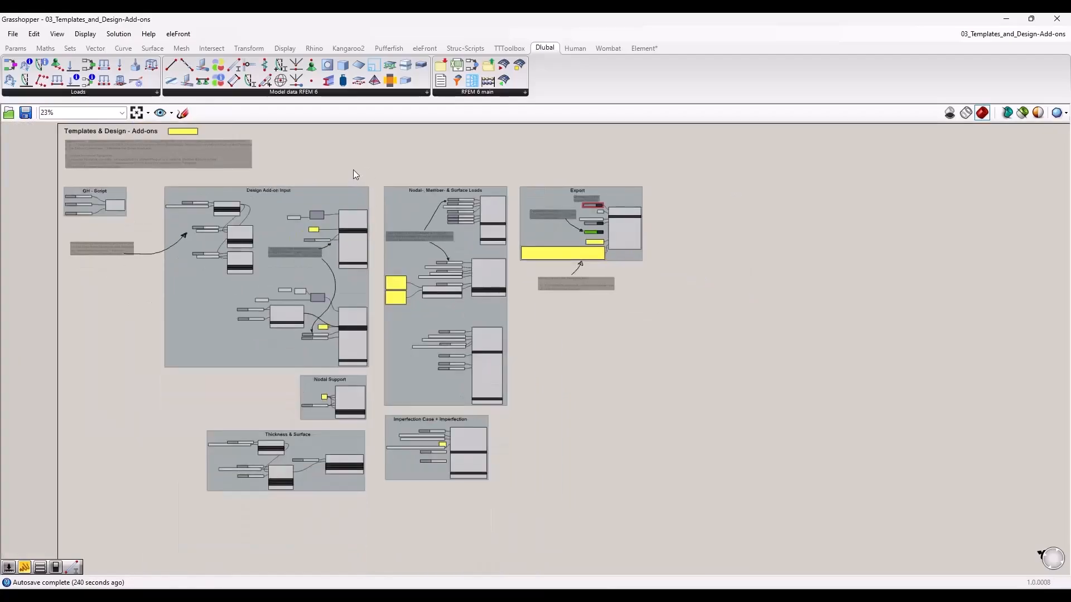
drag(342, 166, 371, 169)
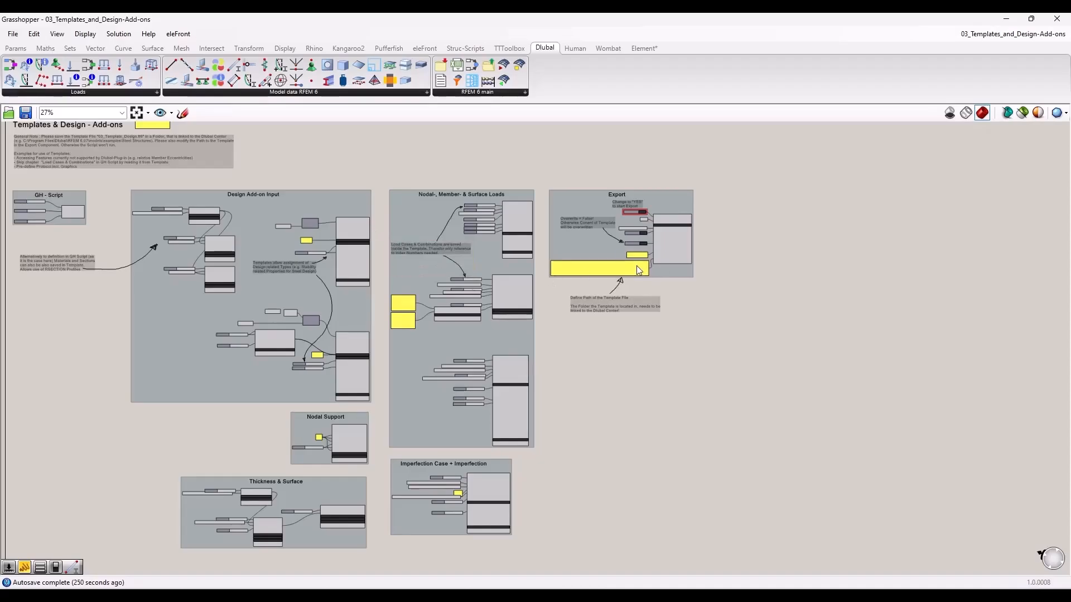
Step: Examine the Nodal Load component and the number slider that feeds its load case number
scroll(521, 235, up, 8)
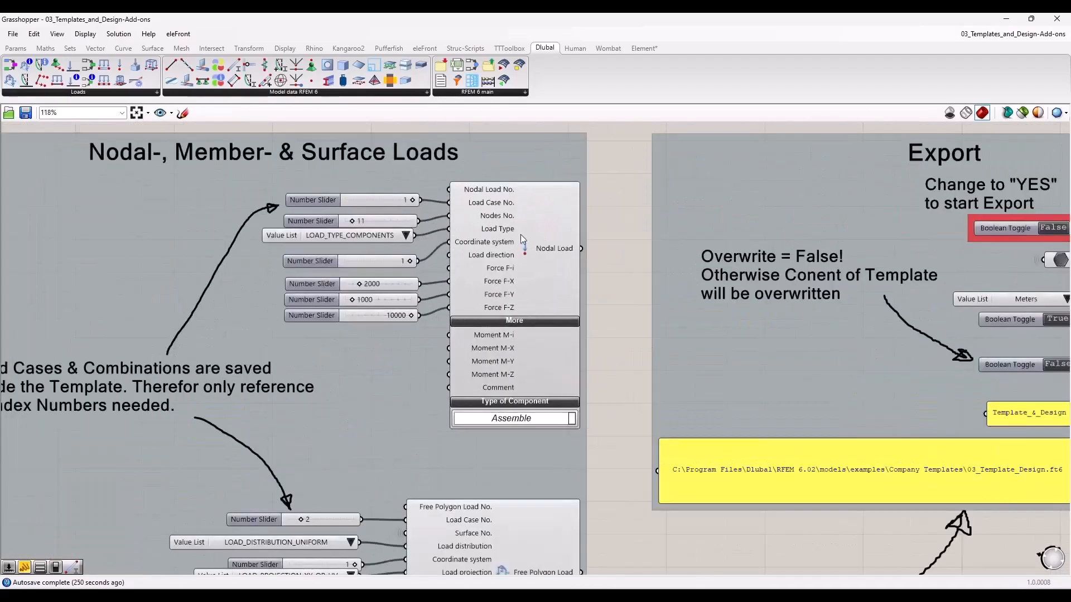
click(544, 254)
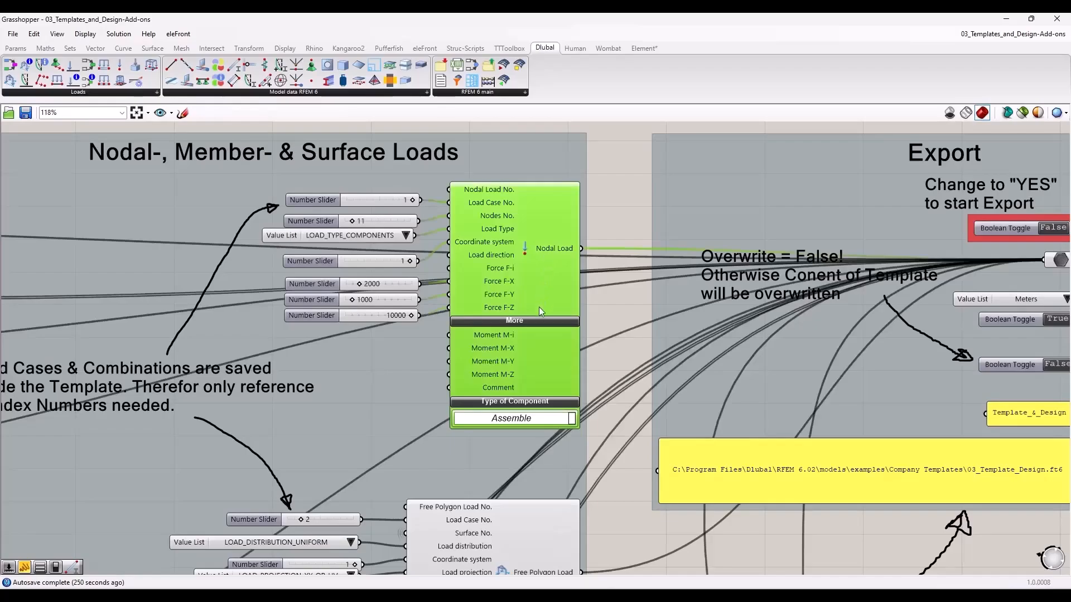
click(604, 223)
right_drag(606, 215, 584, 280)
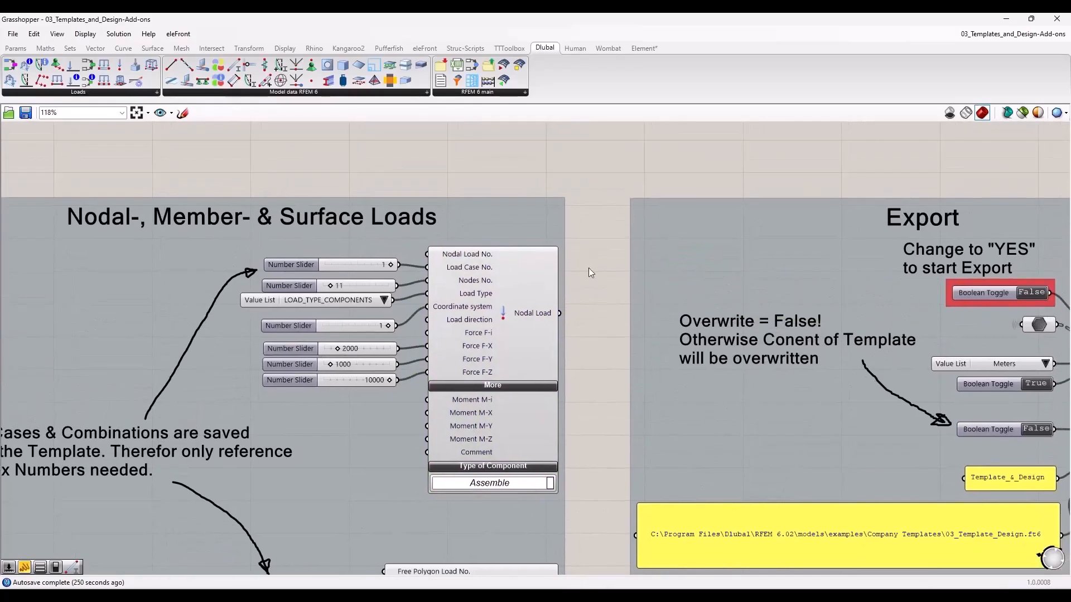
scroll(454, 277, up, 3)
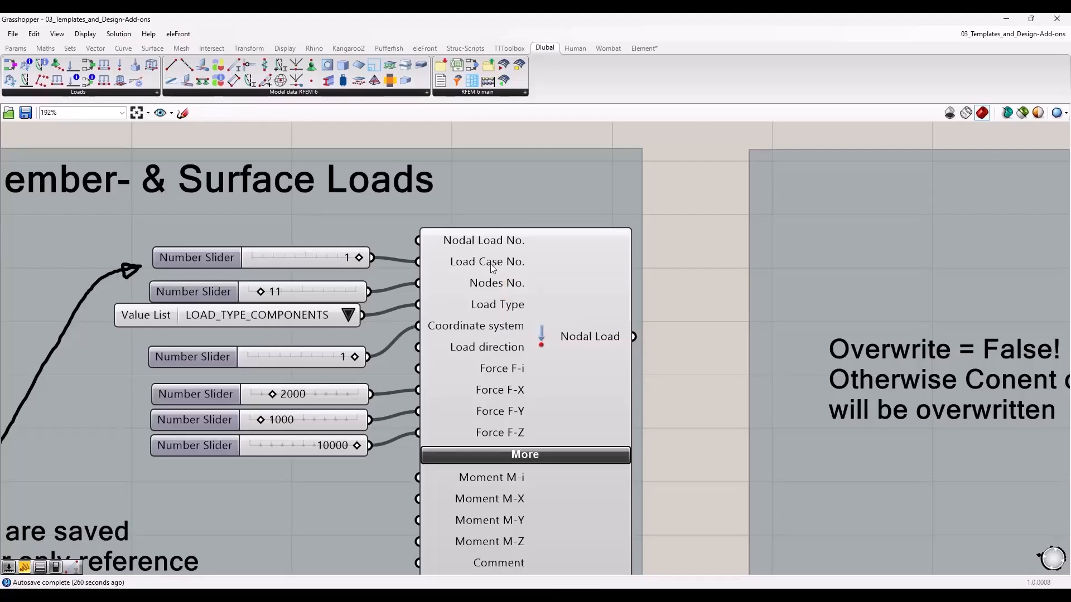
click(186, 256)
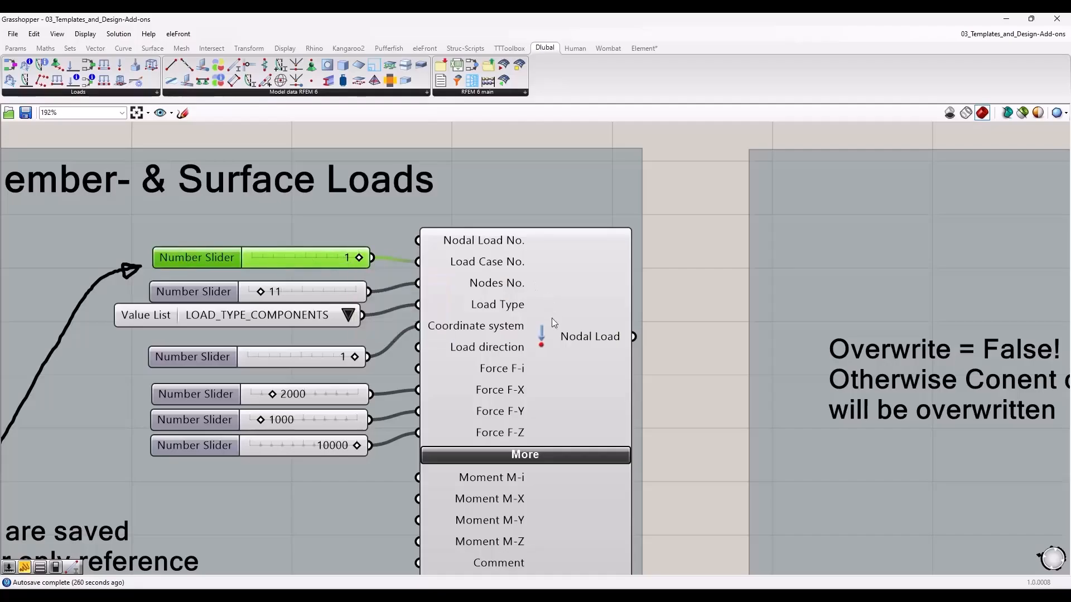
click(564, 337)
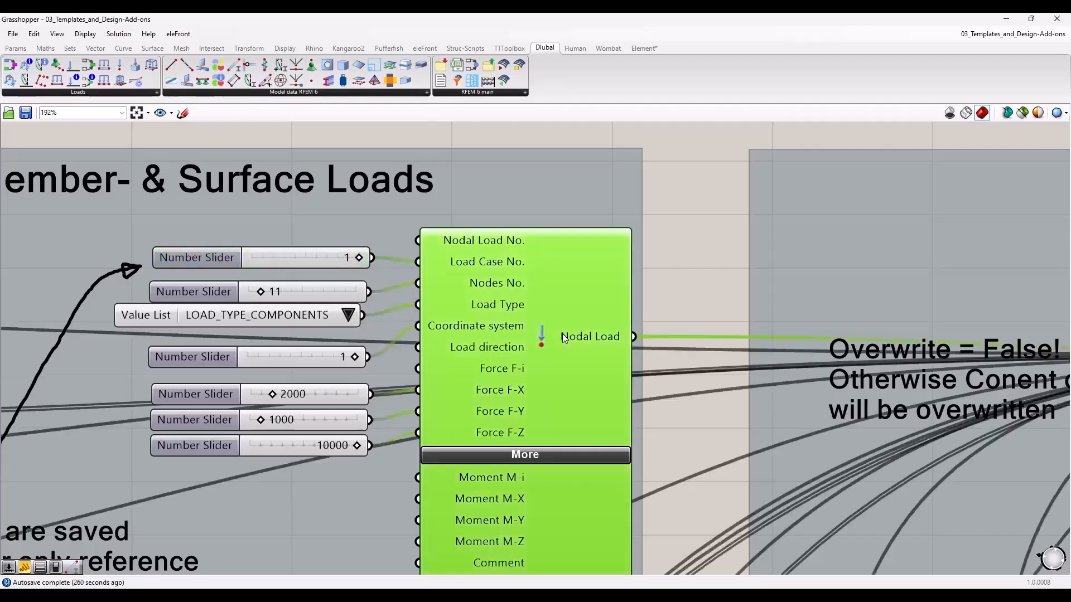
click(351, 139)
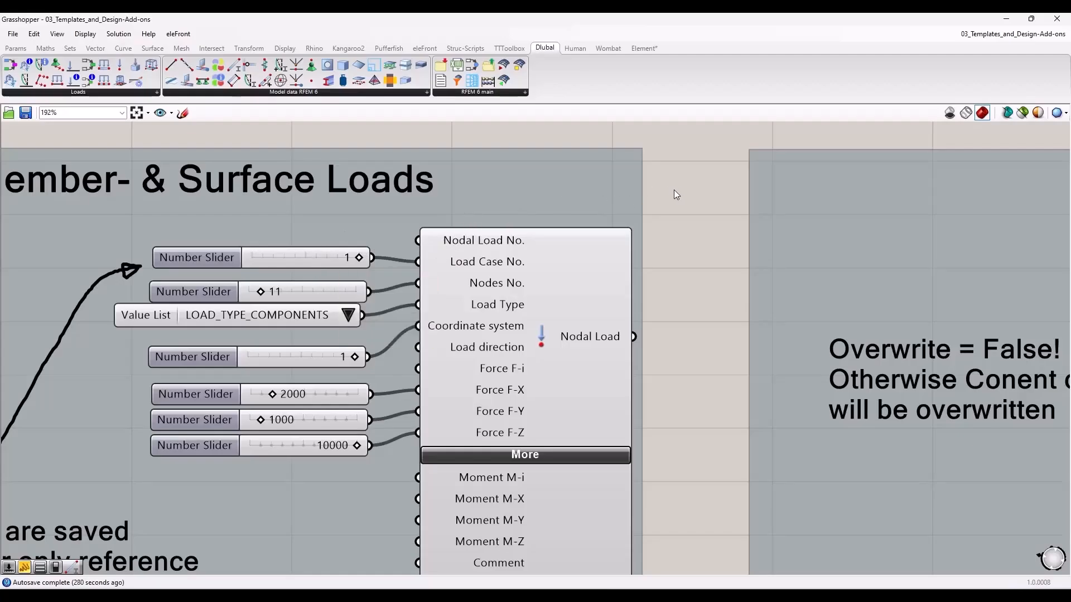
Step: In the Design Add-on Input group, examine the Member Eccentricity component connected to the Beams member
scroll(673, 190, down, 4)
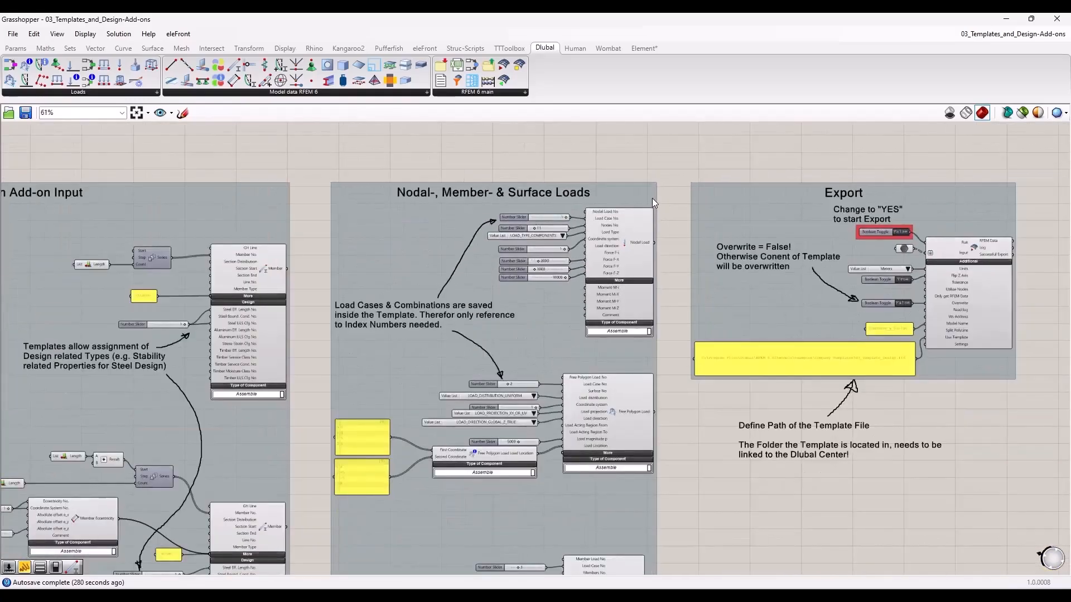
scroll(758, 357, up, 2)
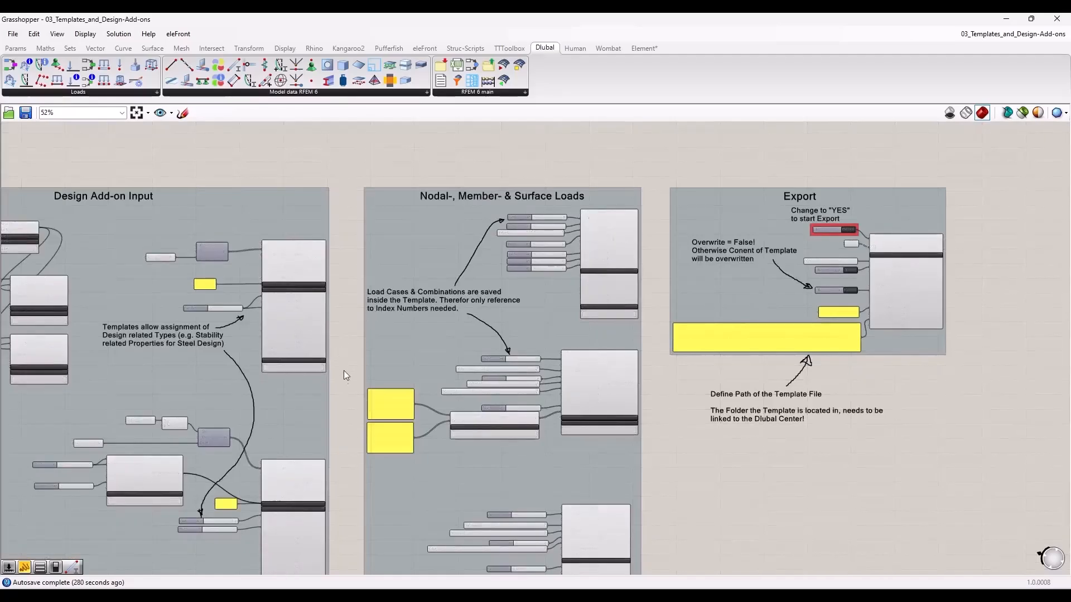
right_drag(337, 409, 568, 303)
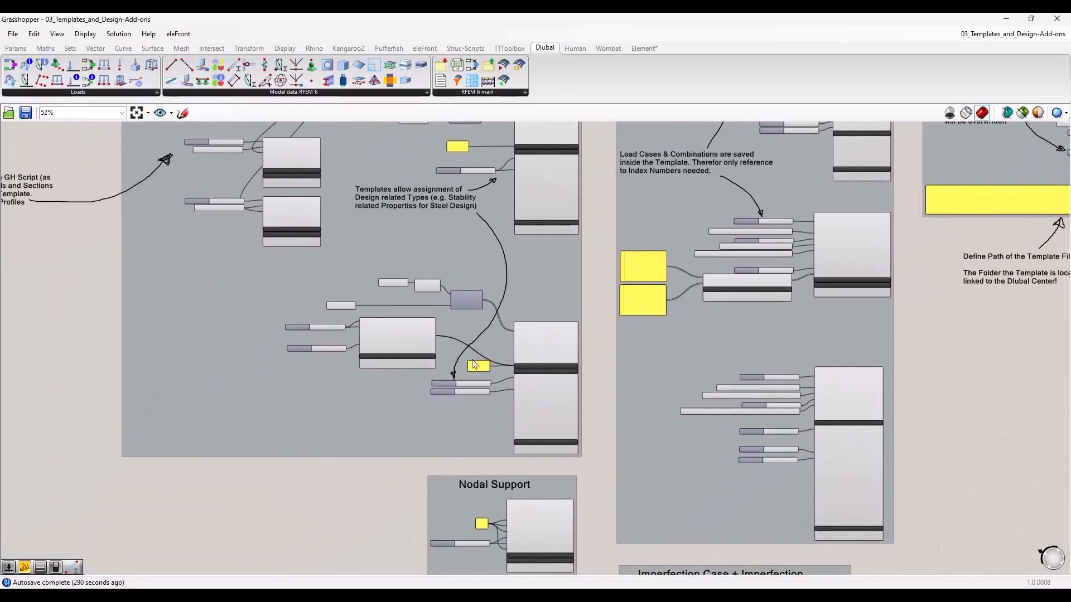
scroll(405, 360, up, 4)
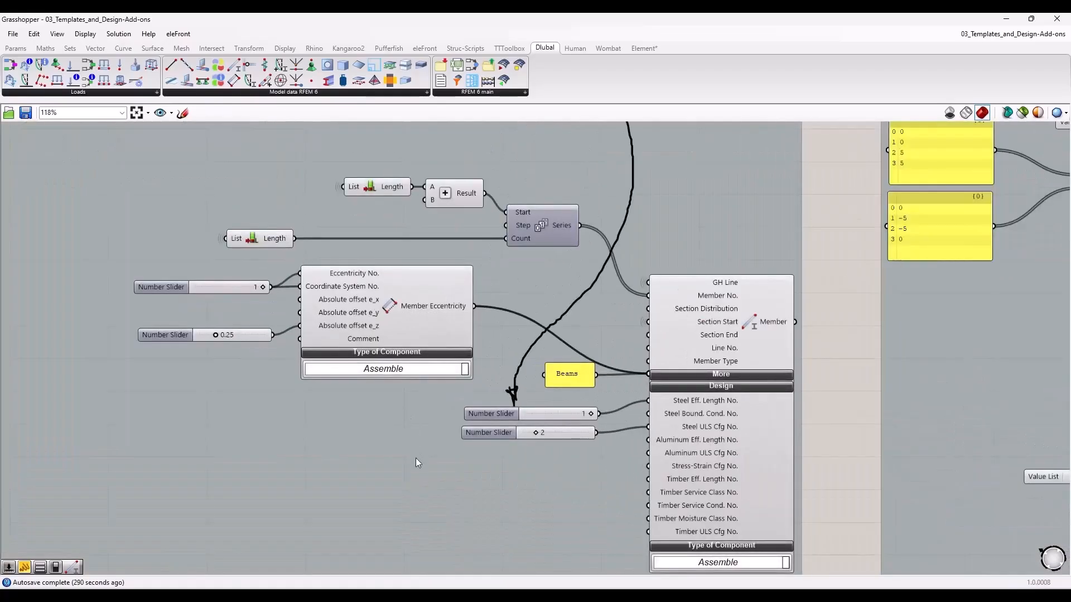
scroll(385, 382, up, 2)
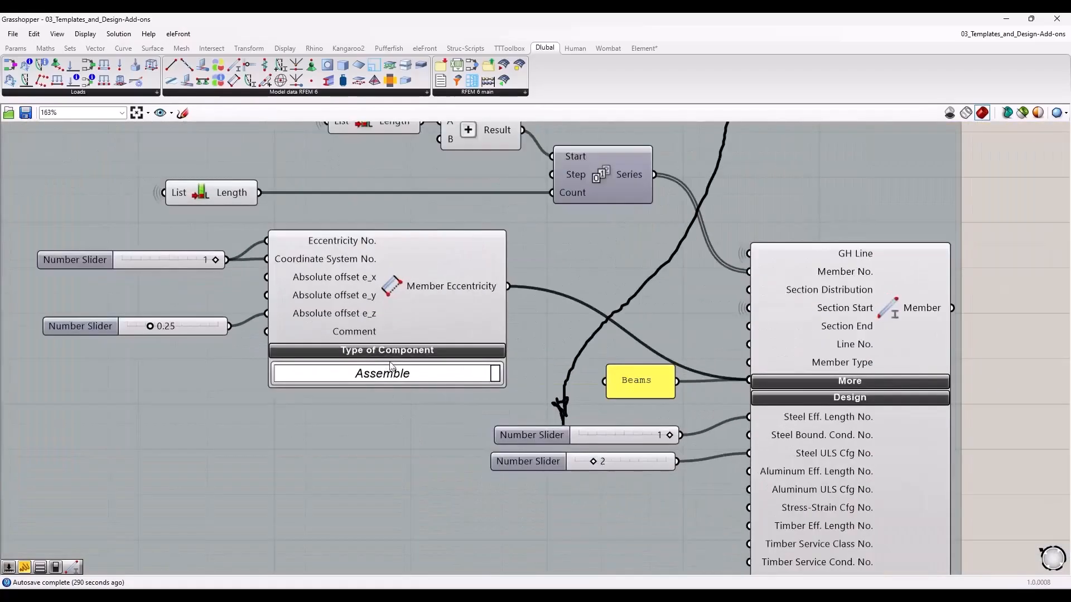
click(435, 304)
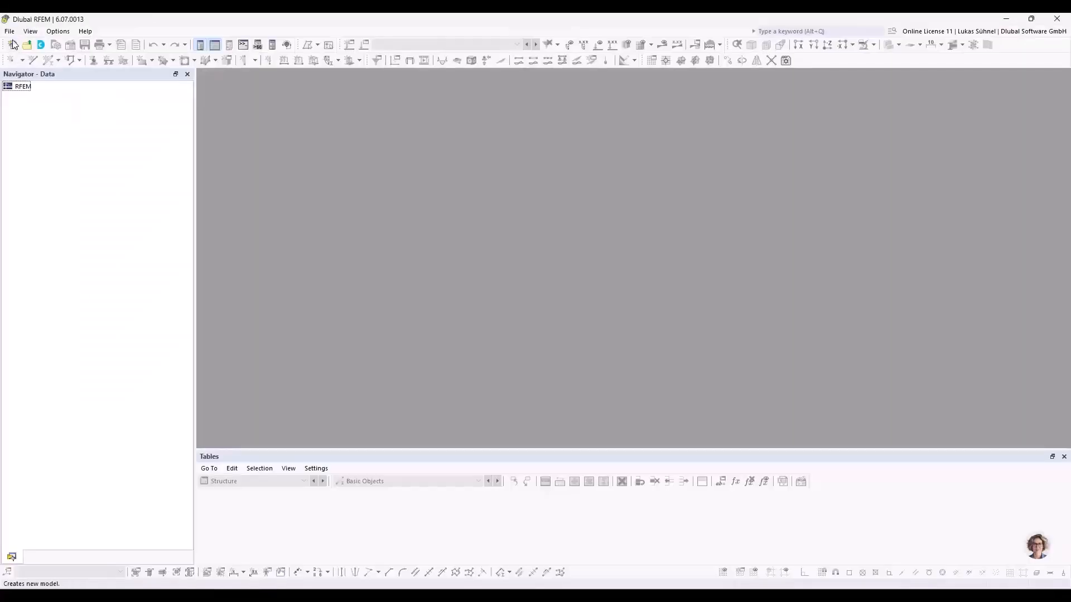
Step: Switch to RFEM, open the 05_Import.rf6 model and start a new member eccentricity
click(12, 31)
click(48, 115)
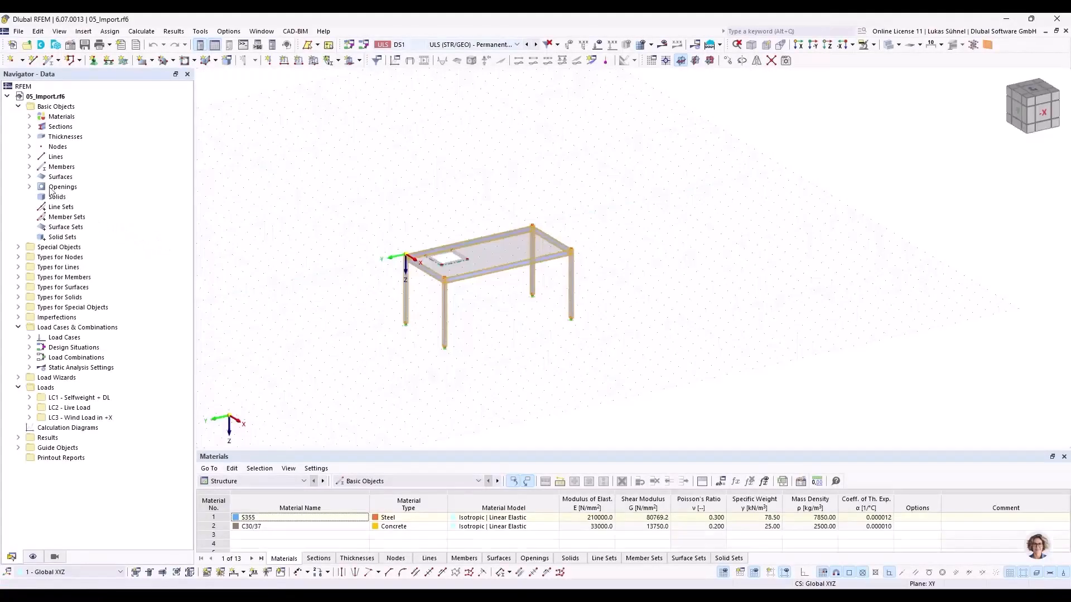
click(17, 277)
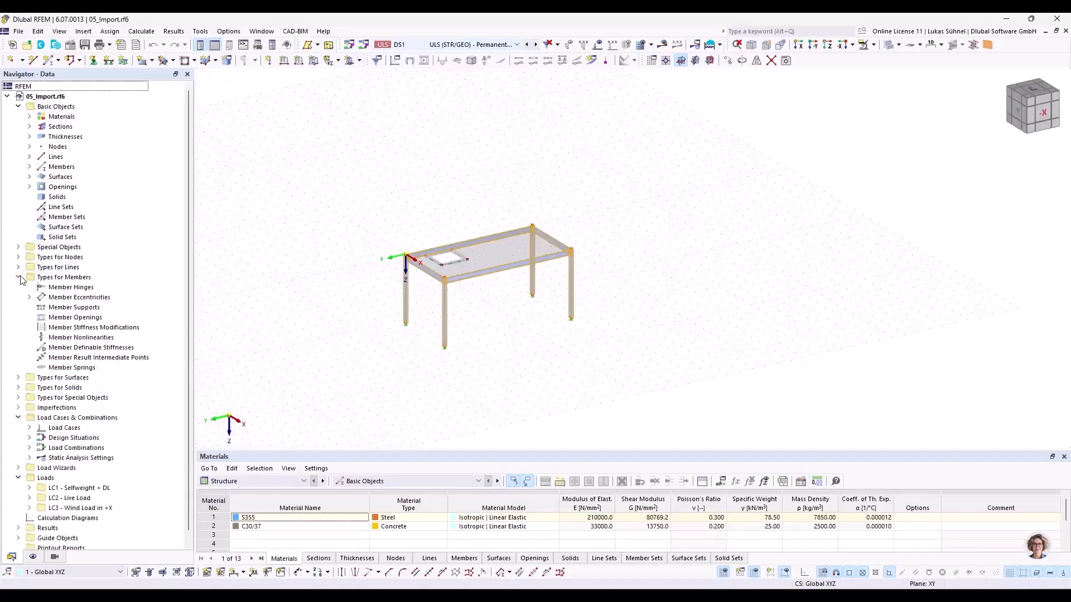
right_click(62, 298)
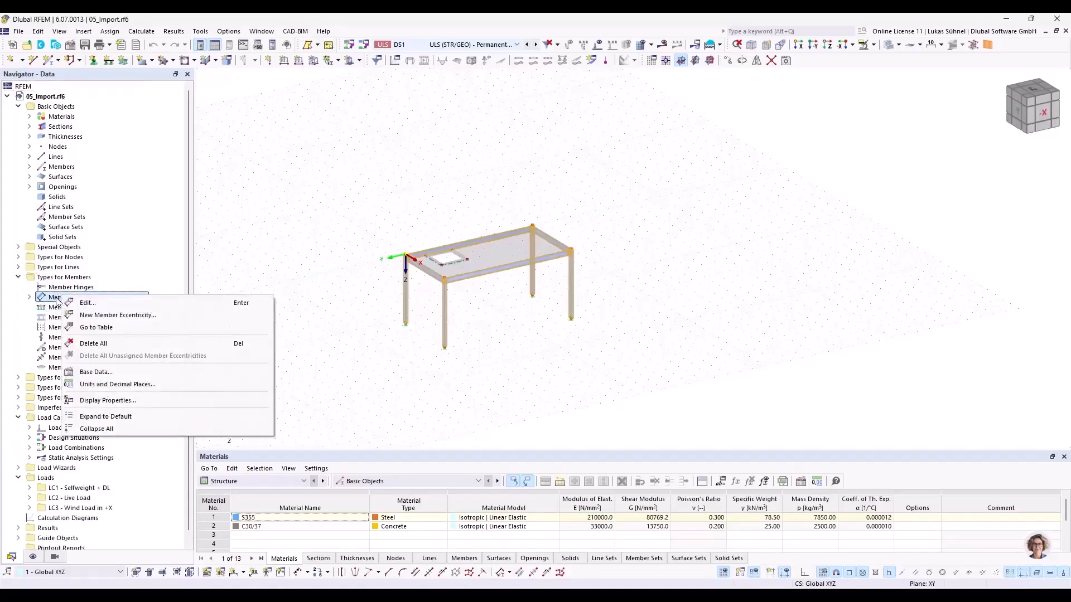
click(89, 311)
Step: Try the Absolute type, then Relative to Section with Middle - Top alignment, for the new member eccentricity and discard it
click(404, 190)
click(390, 200)
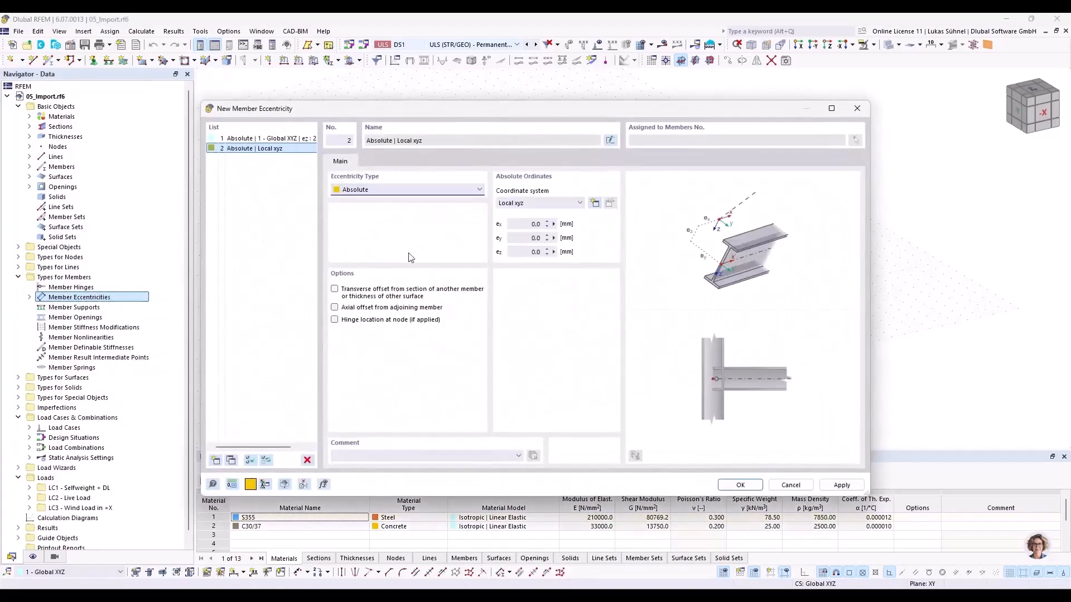
click(532, 224)
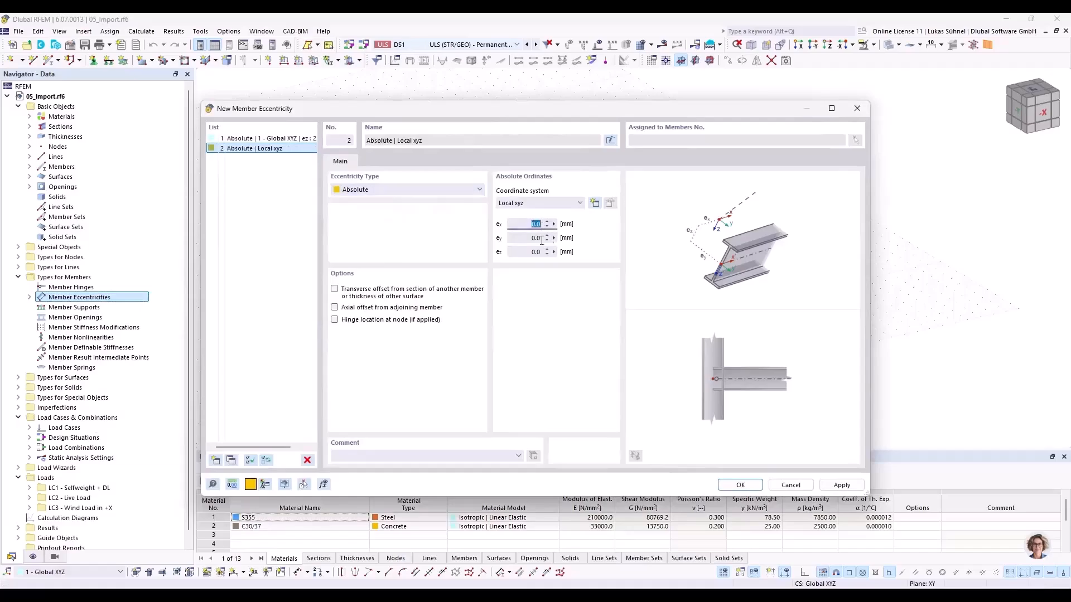
click(448, 192)
click(390, 200)
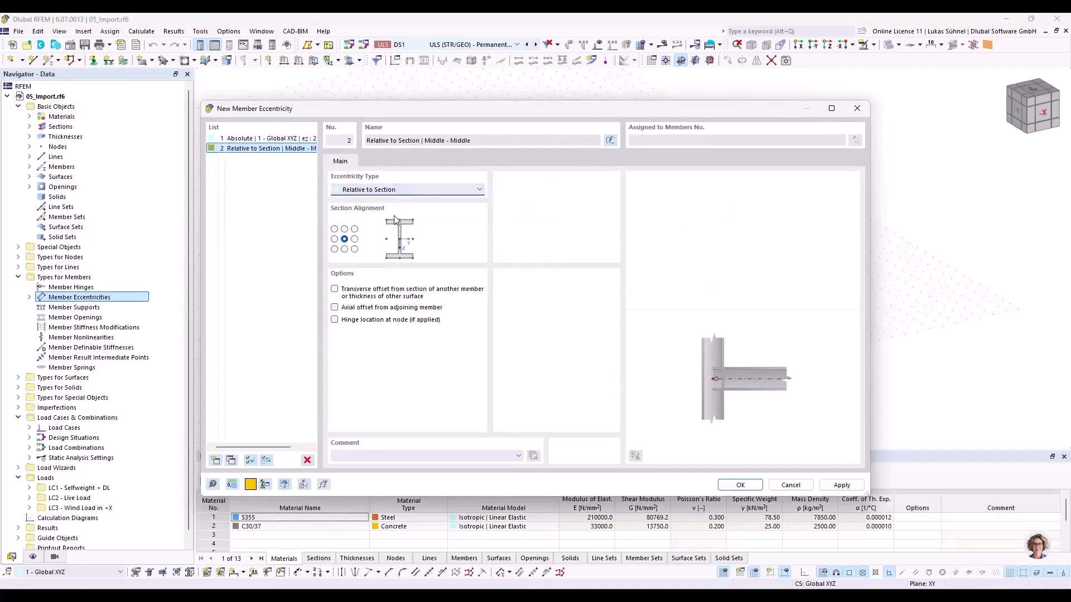
click(344, 229)
click(291, 155)
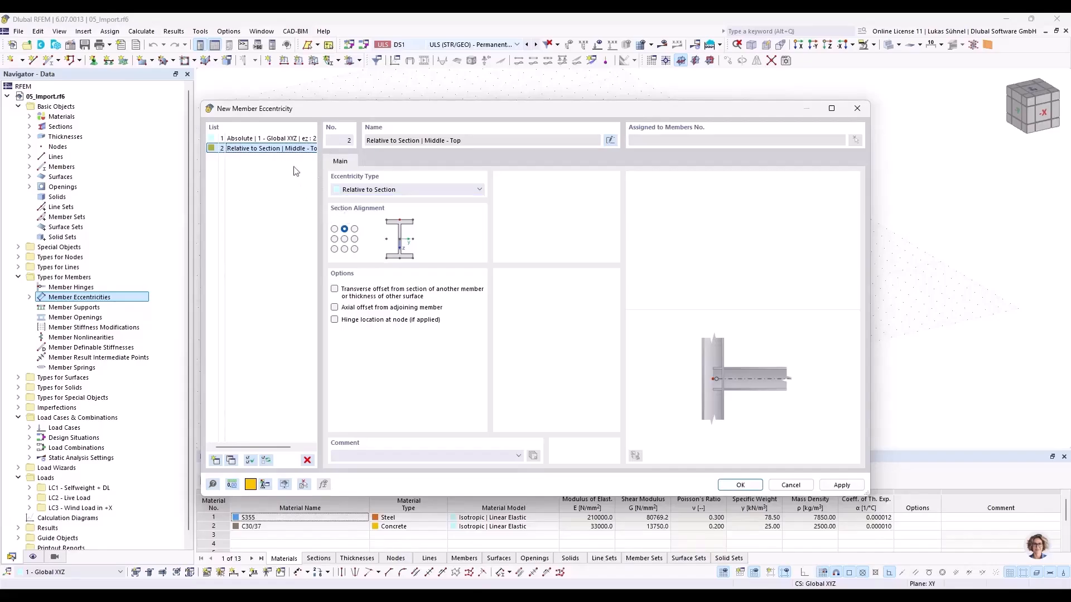
click(790, 485)
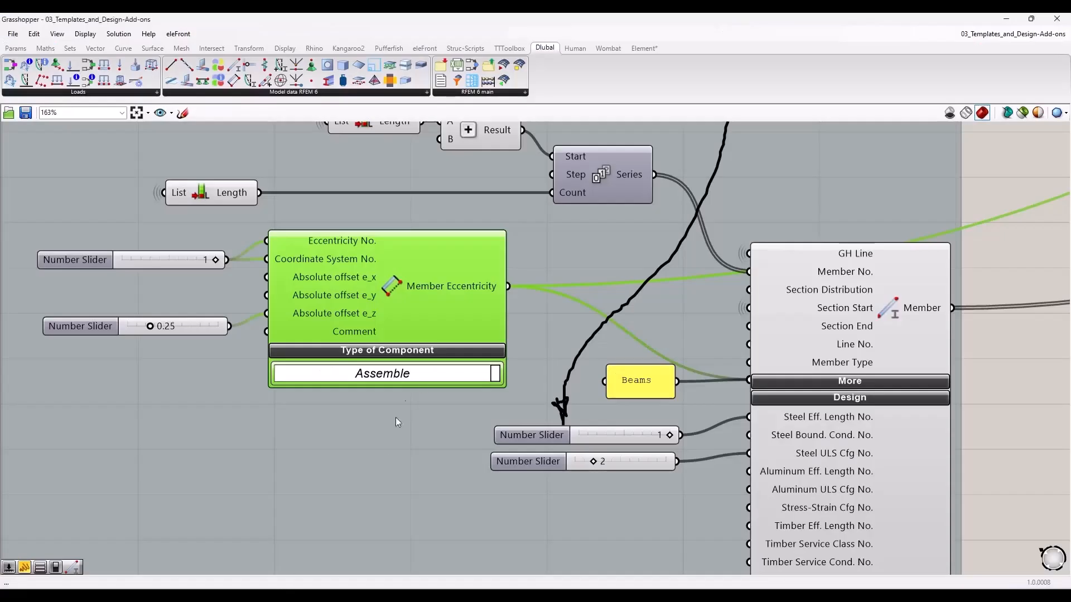
Step: In Grasshopper, examine how the Member Eccentricity output feeds the Eccentricity Start and End inputs of the Beams member
scroll(332, 303, down, 2)
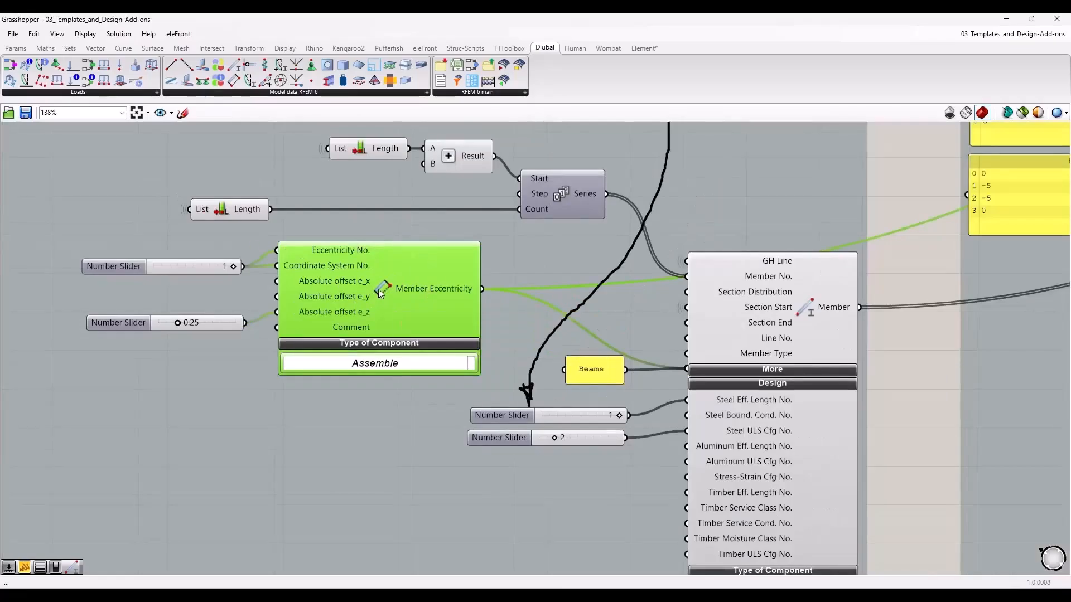
click(787, 369)
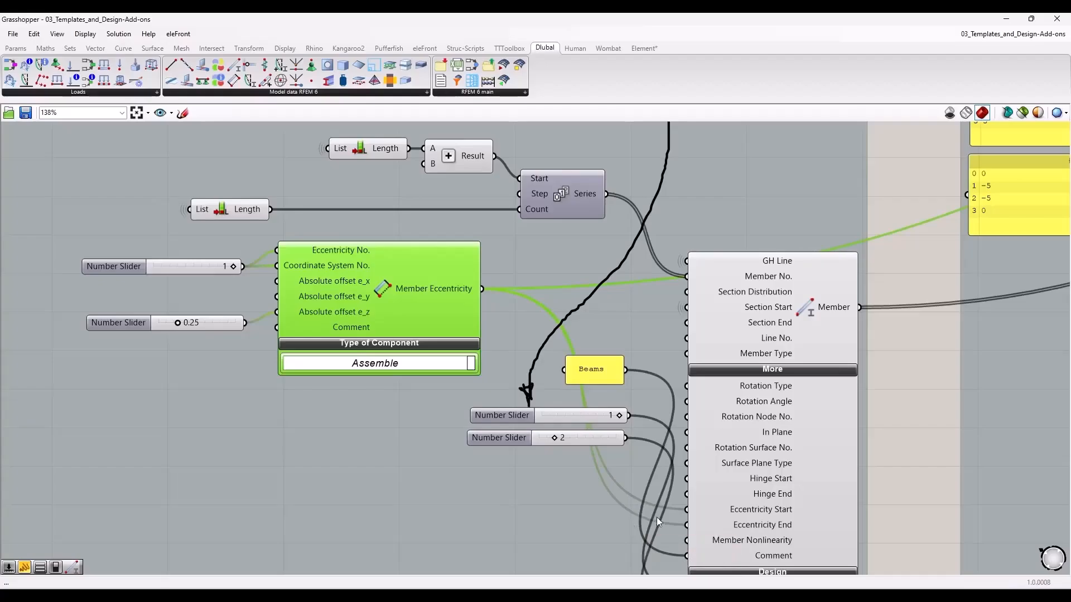
click(783, 371)
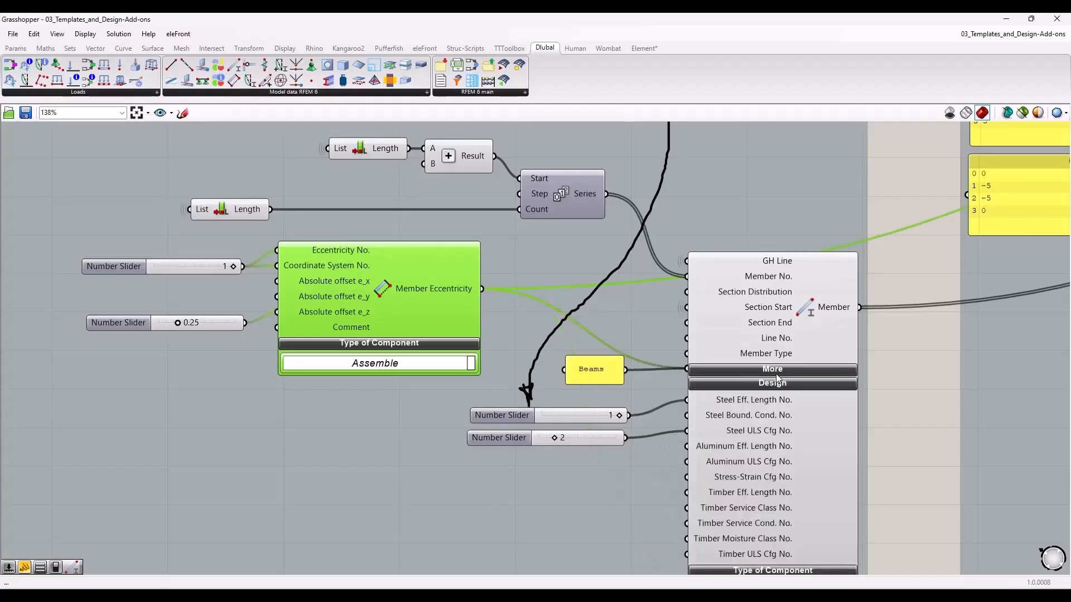
click(909, 374)
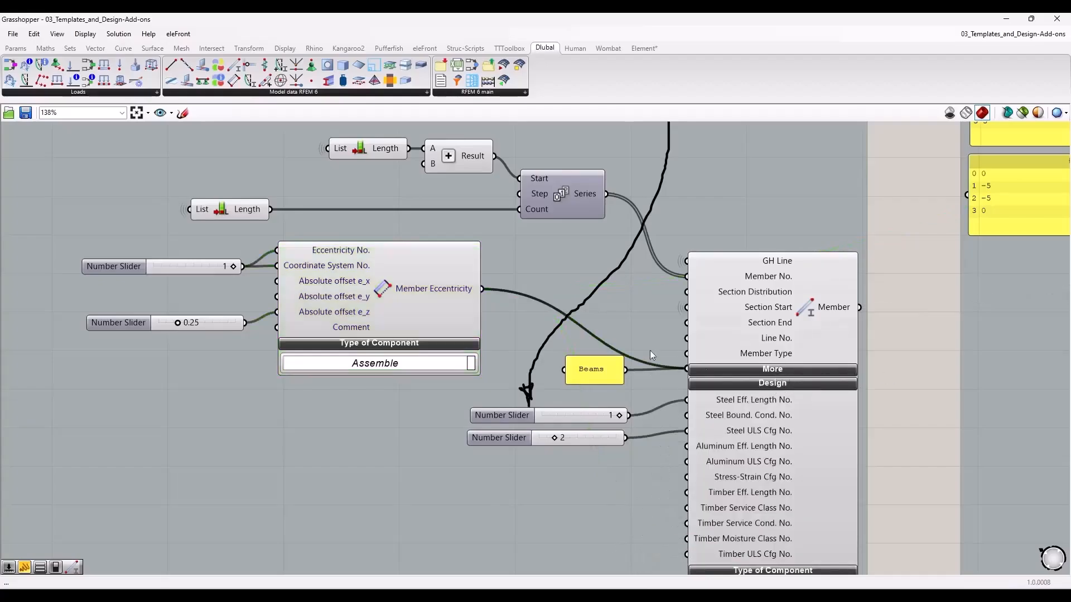
Step: Look over the Material and Section components in the Design Add-on Input group
scroll(479, 388, down, 5)
scroll(685, 227, up, 3)
right_drag(704, 199, 672, 448)
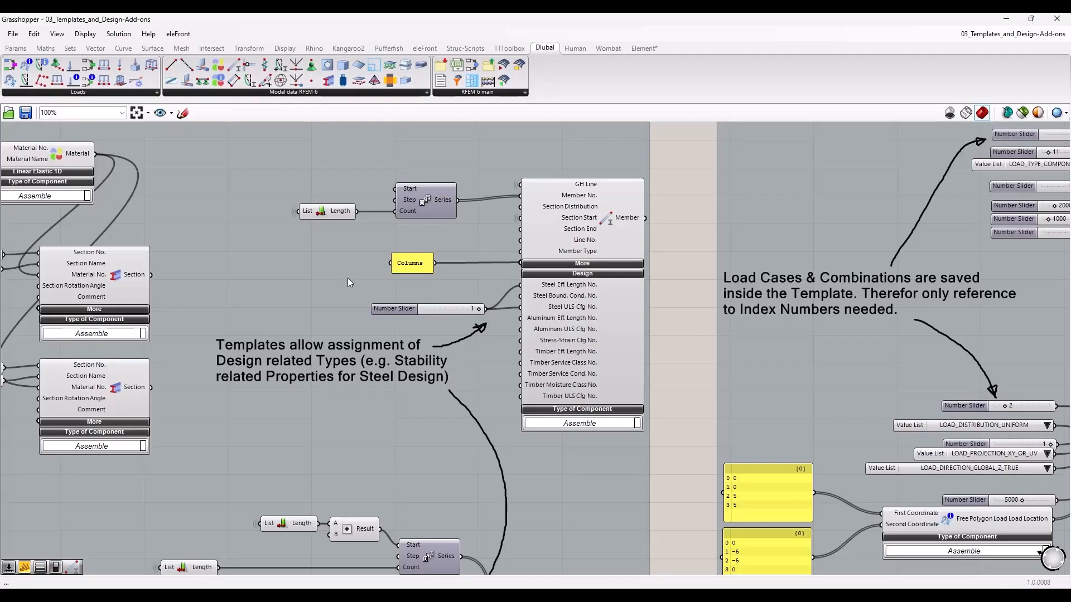
scroll(365, 300, down, 3)
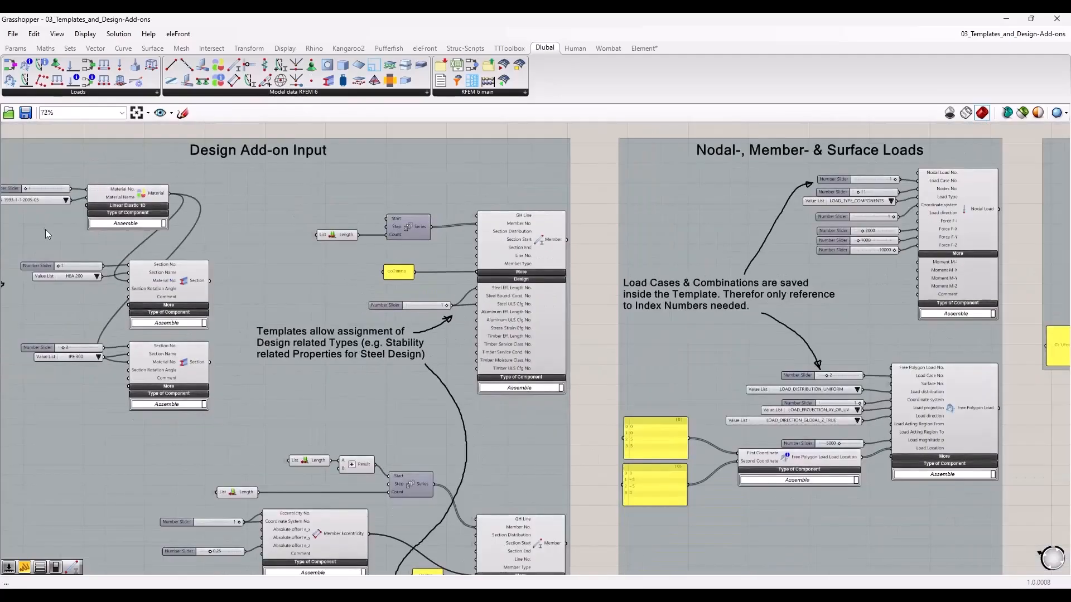
right_drag(45, 229, 294, 246)
scroll(296, 249, up, 4)
drag(101, 135, 133, 225)
Step: Examine the Columns member's Design inputs and the number slider feeding its steel effective length and ULS configuration numbers
right_drag(631, 267, 314, 230)
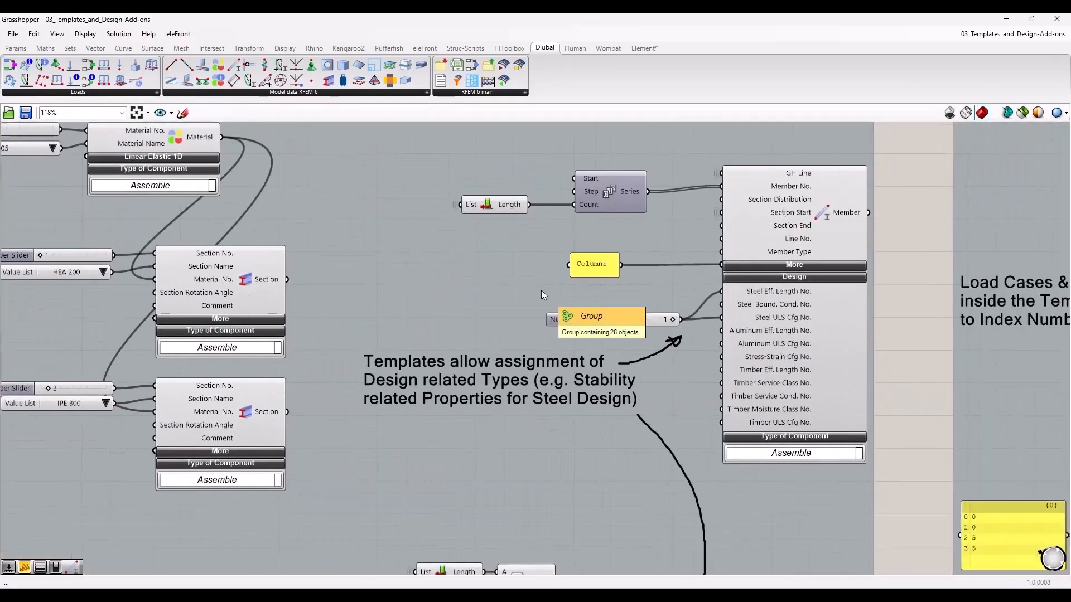
scroll(538, 293, down, 3)
scroll(527, 294, down, 1)
right_drag(670, 329, 560, 277)
scroll(500, 299, up, 5)
scroll(497, 318, down, 1)
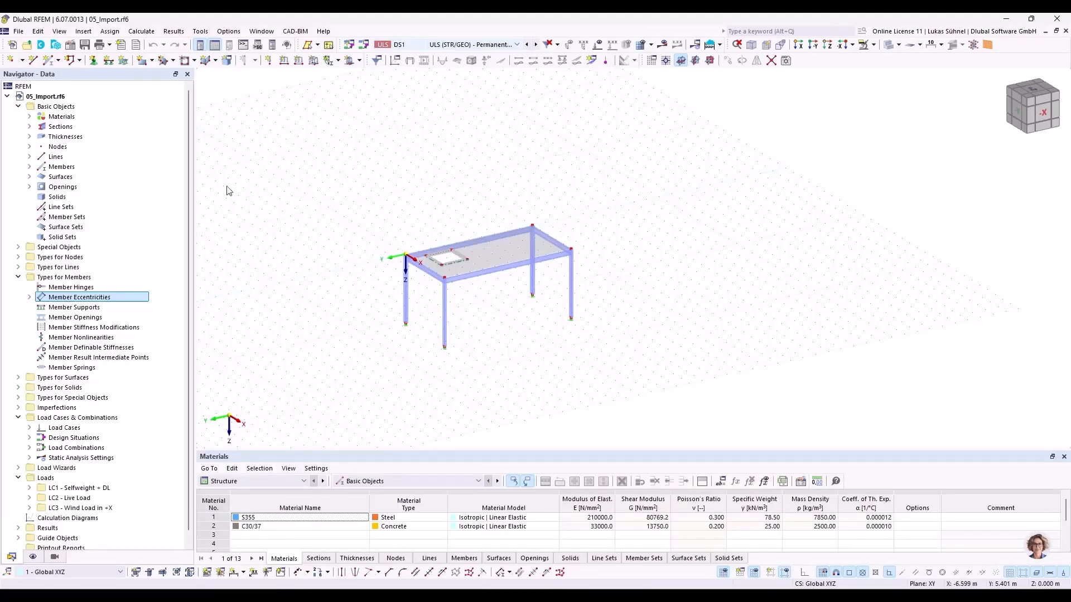
Step: Activate the Steel Design add-on in the base data of the 05_Import.rf6 model in RFEM
right_click(51, 97)
click(101, 107)
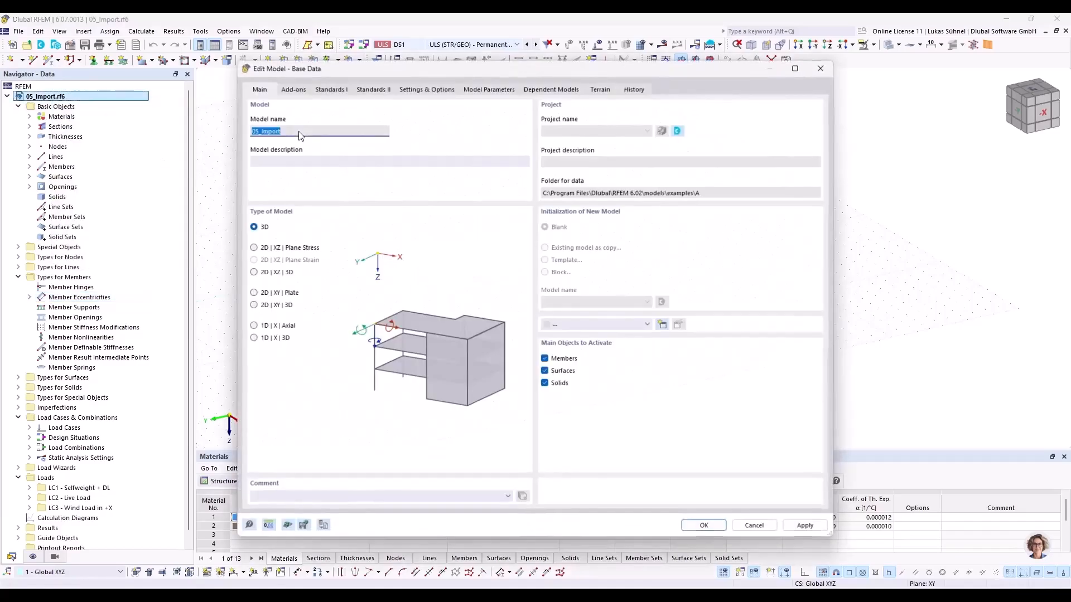
click(300, 92)
click(590, 198)
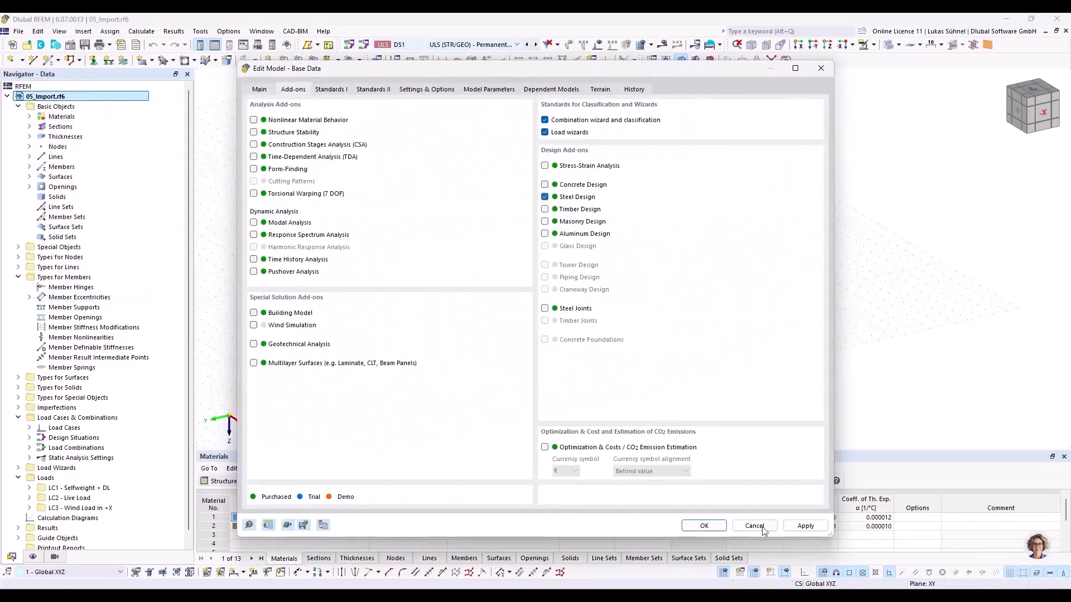
click(704, 526)
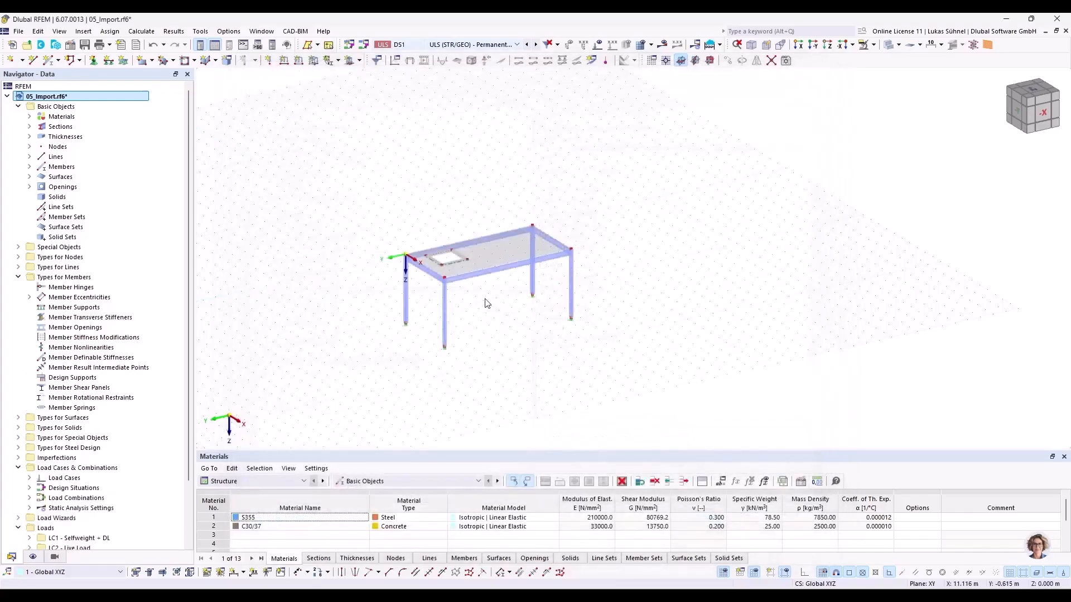
Step: Open the front HEA 200 column for editing and examine its steel design type assignments
scroll(474, 299, up, 3)
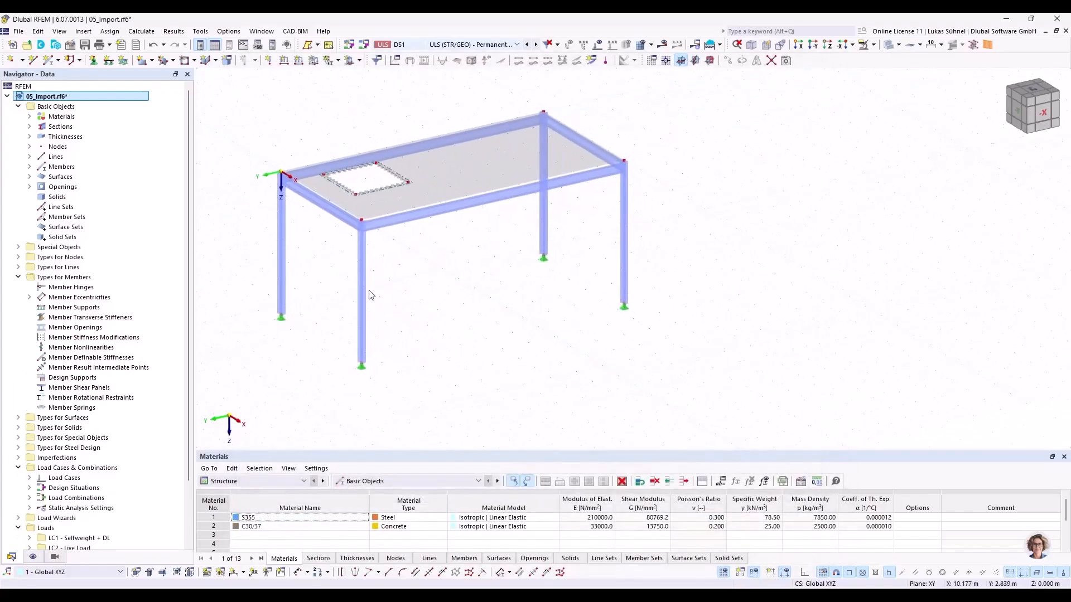
scroll(346, 296, up, 2)
scroll(315, 325, up, 1)
ctrl+middle_drag(318, 325, 316, 319)
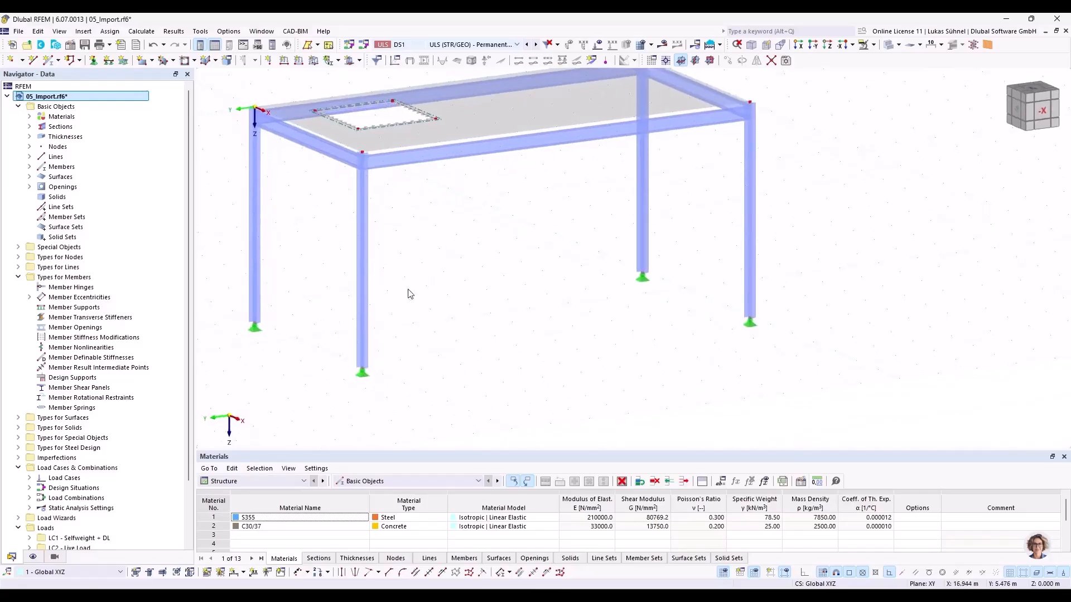
double_click(369, 277)
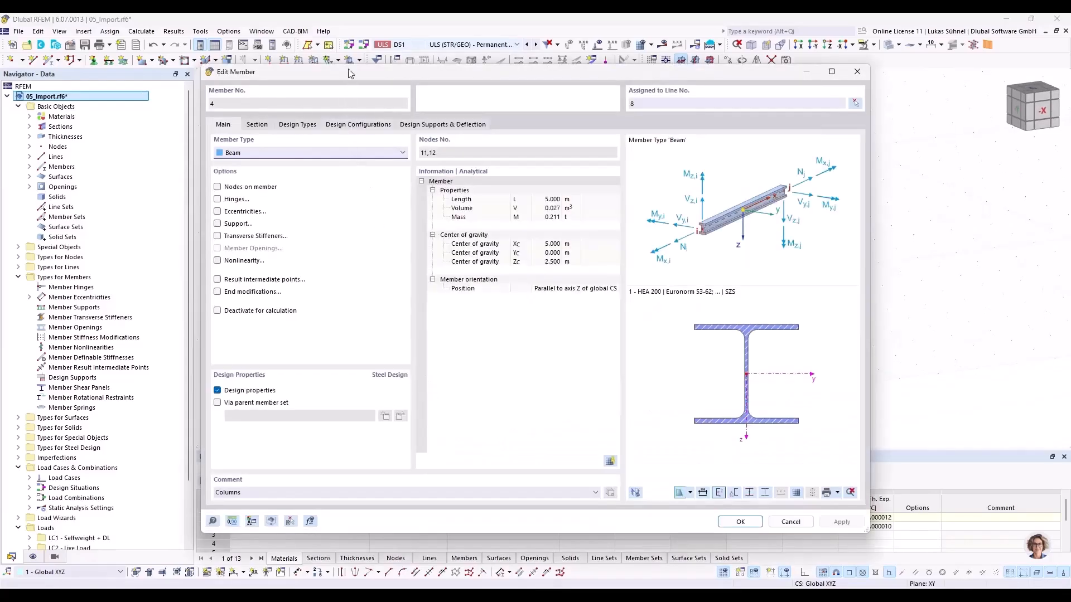
drag(350, 73, 570, 84)
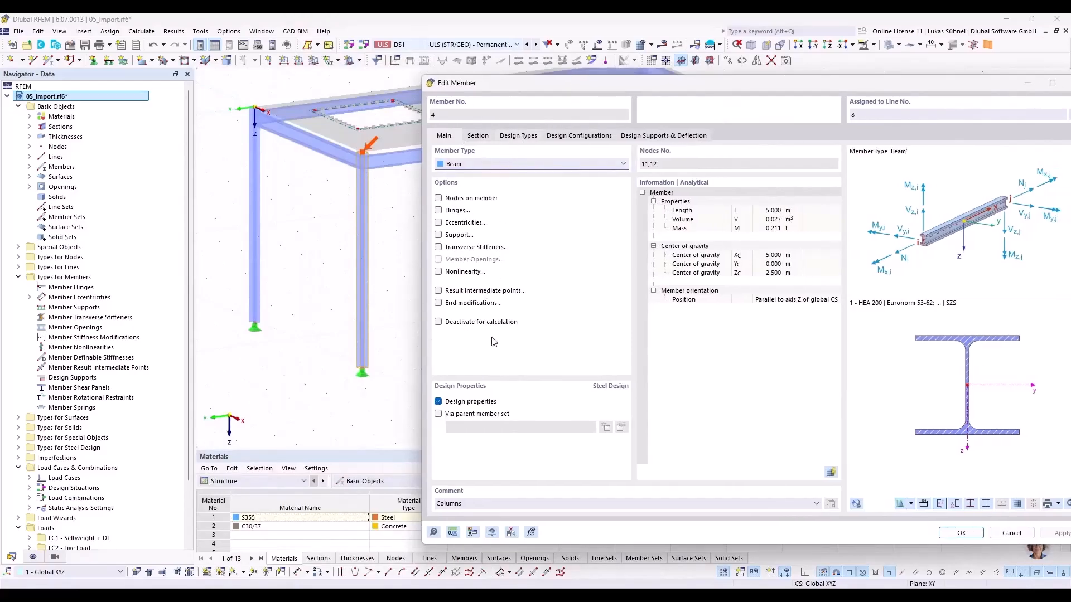
click(518, 136)
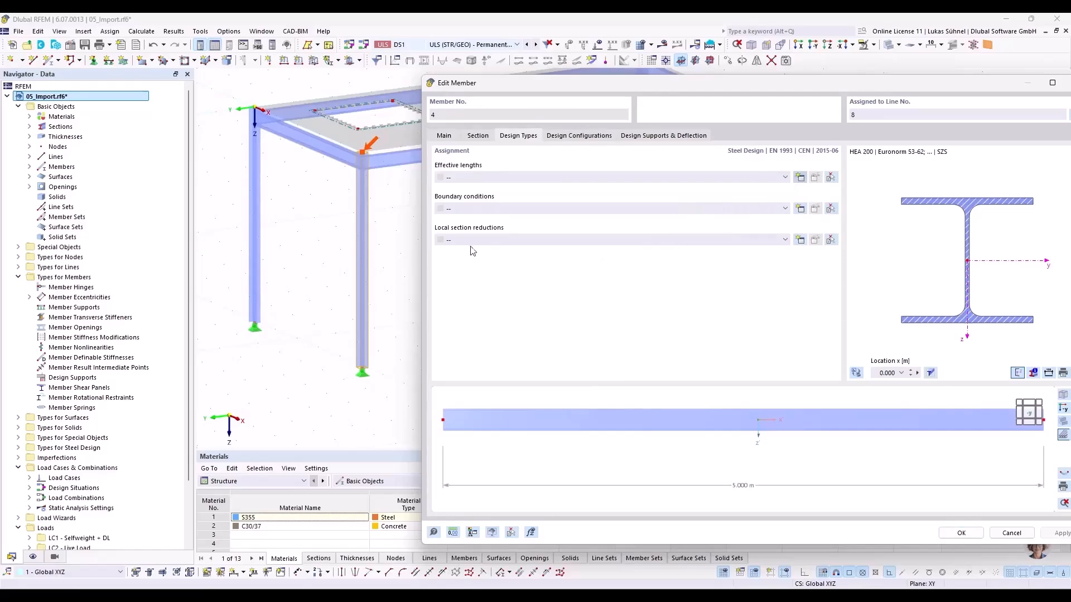
Step: Try new effective lengths for the column using absolute values, examine the nodal supports, and discard both the definition and member edit
click(798, 181)
drag(352, 22, 555, 33)
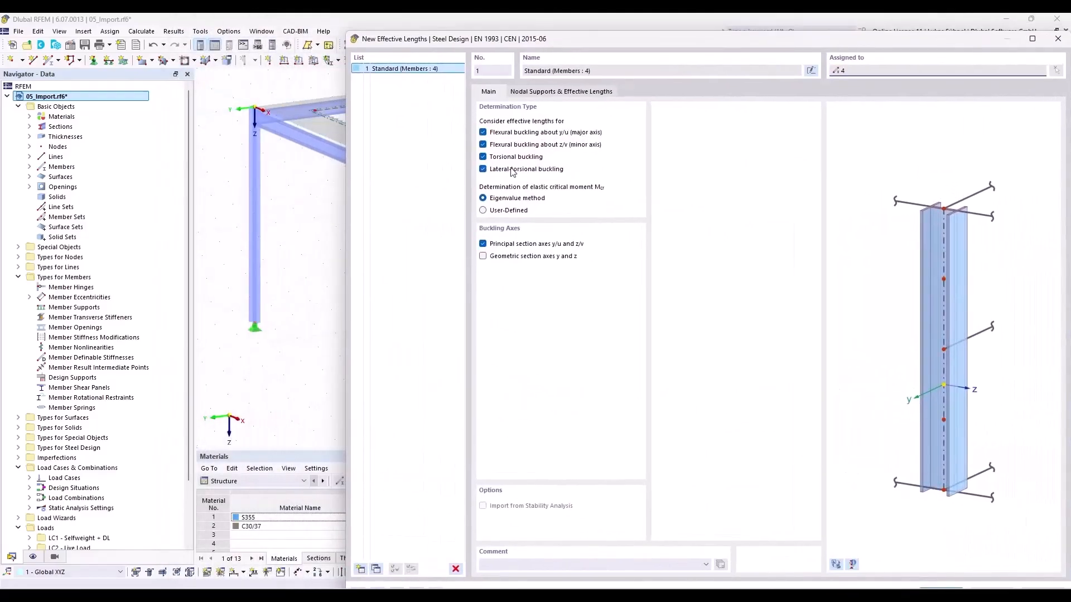
click(555, 92)
click(489, 330)
click(483, 422)
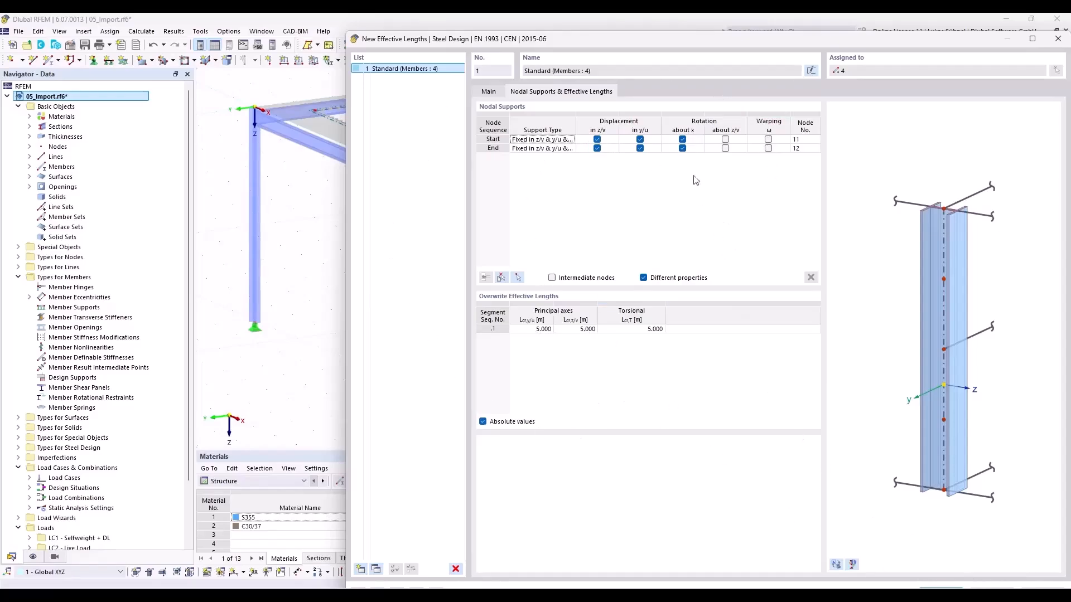
drag(730, 39, 652, 72)
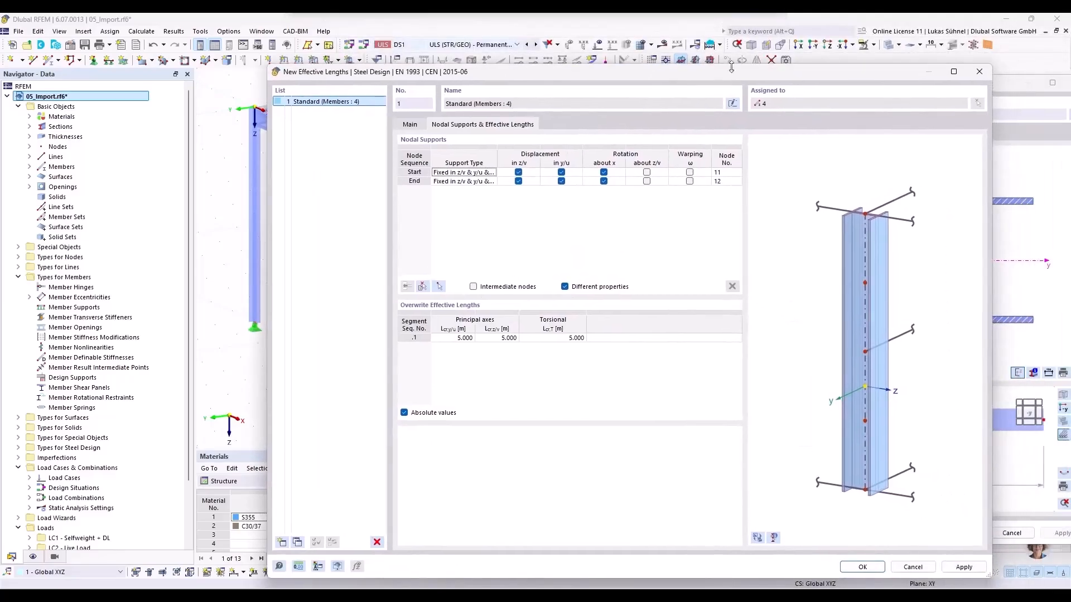
click(983, 72)
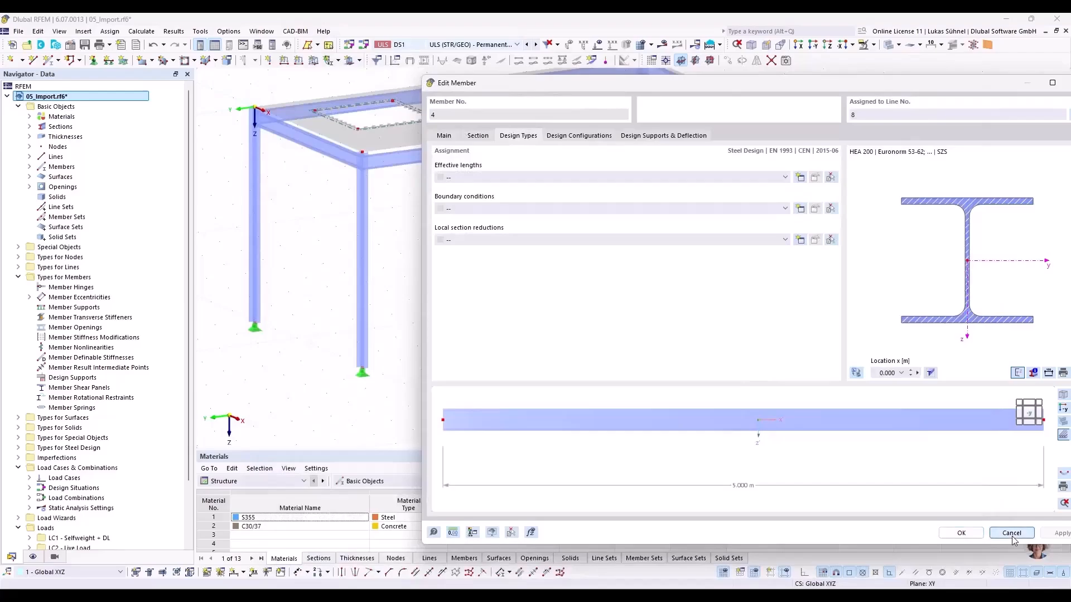
click(1012, 533)
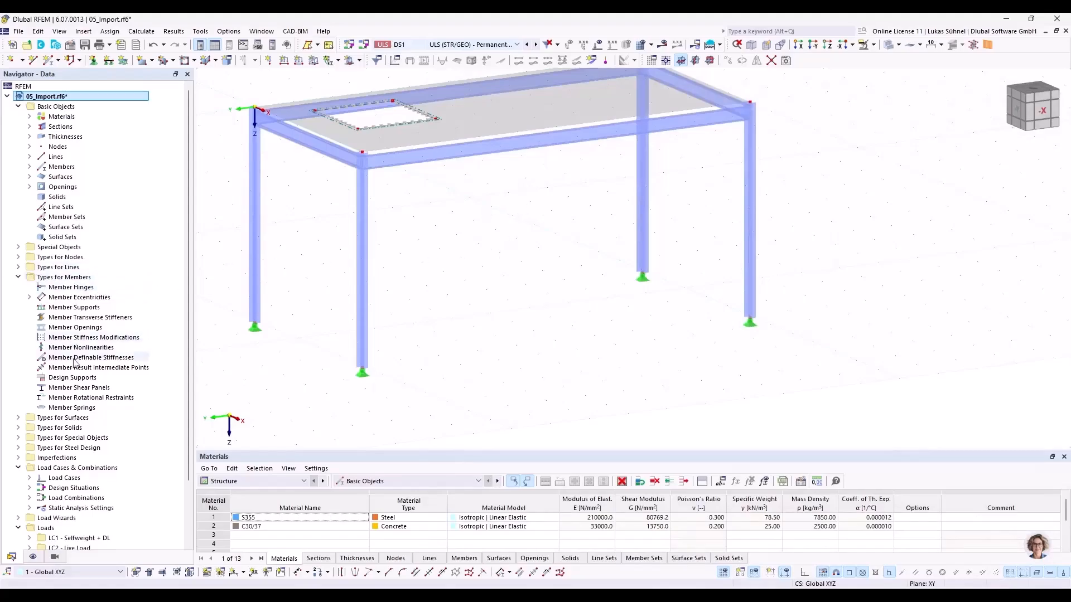
Step: Examine the Types for Steel Design in the navigator, including the available commands for Effective Lengths
click(18, 448)
scroll(56, 424, down, 3)
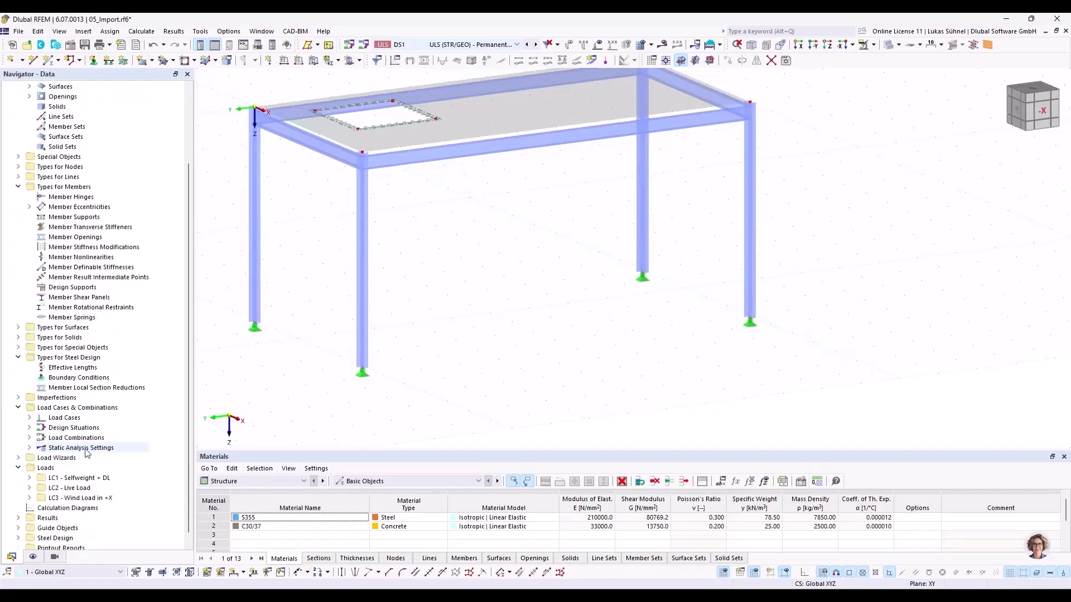
right_click(64, 367)
key(Escape)
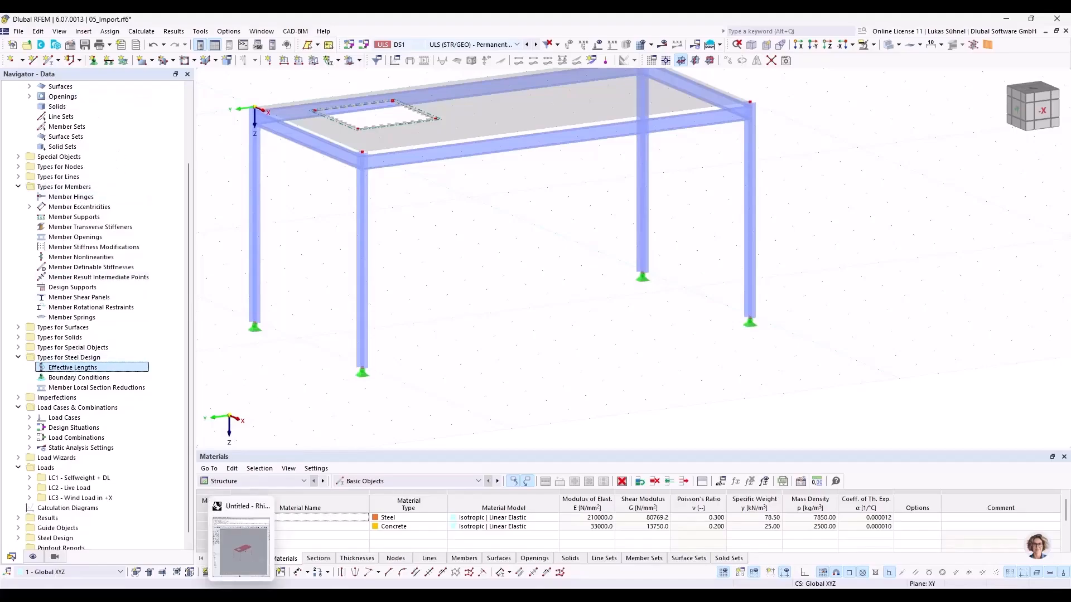
Step: Return to Grasshopper and examine the Columns member's steel effective length number and the Export group's template file path
click(244, 597)
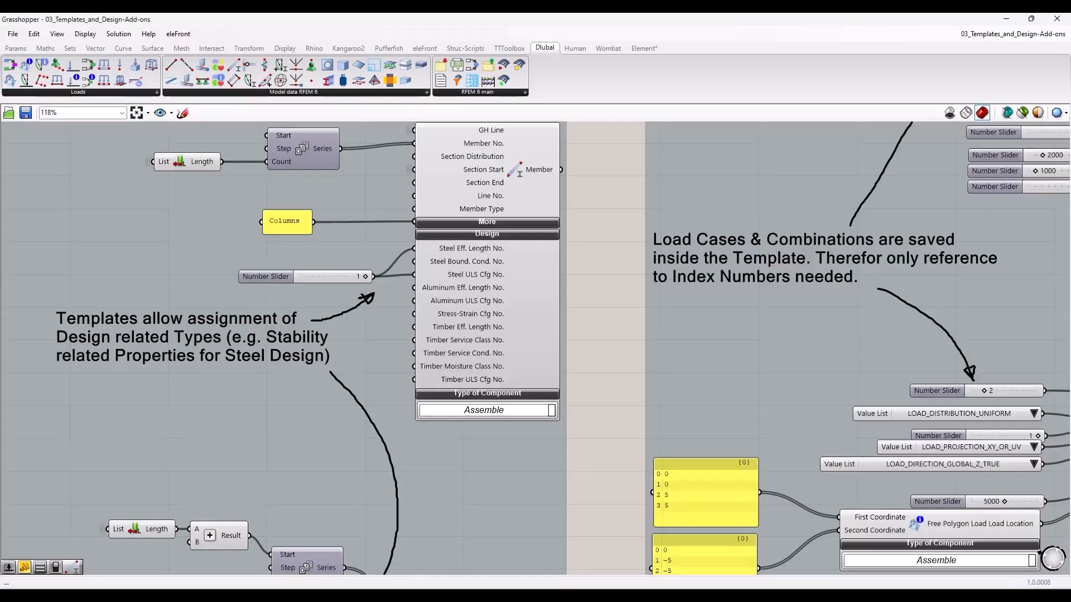
scroll(368, 240, up, 2)
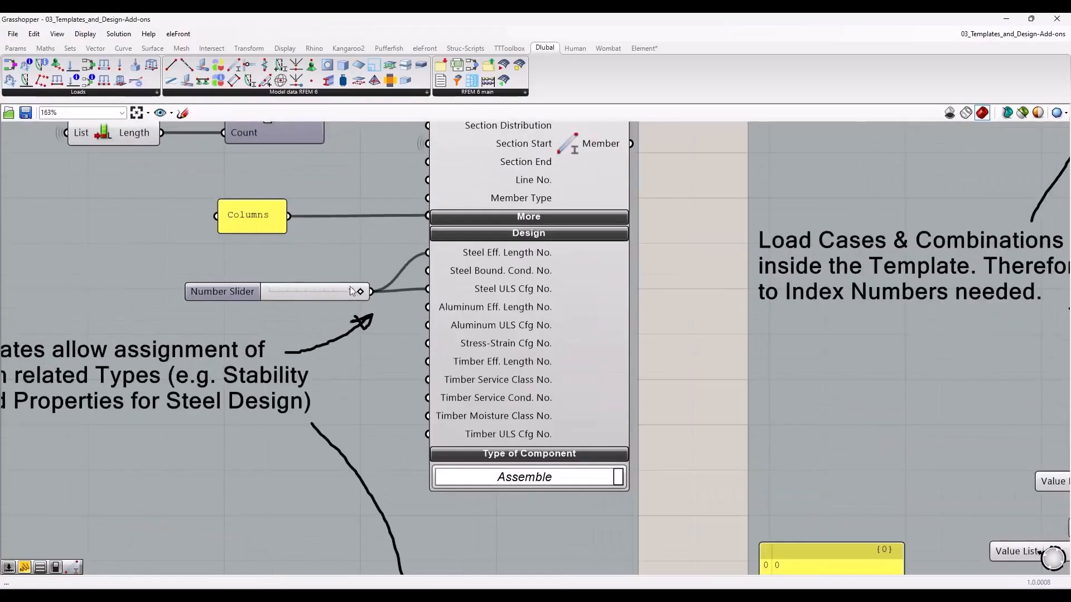
scroll(303, 315, down, 5)
scroll(909, 377, up, 5)
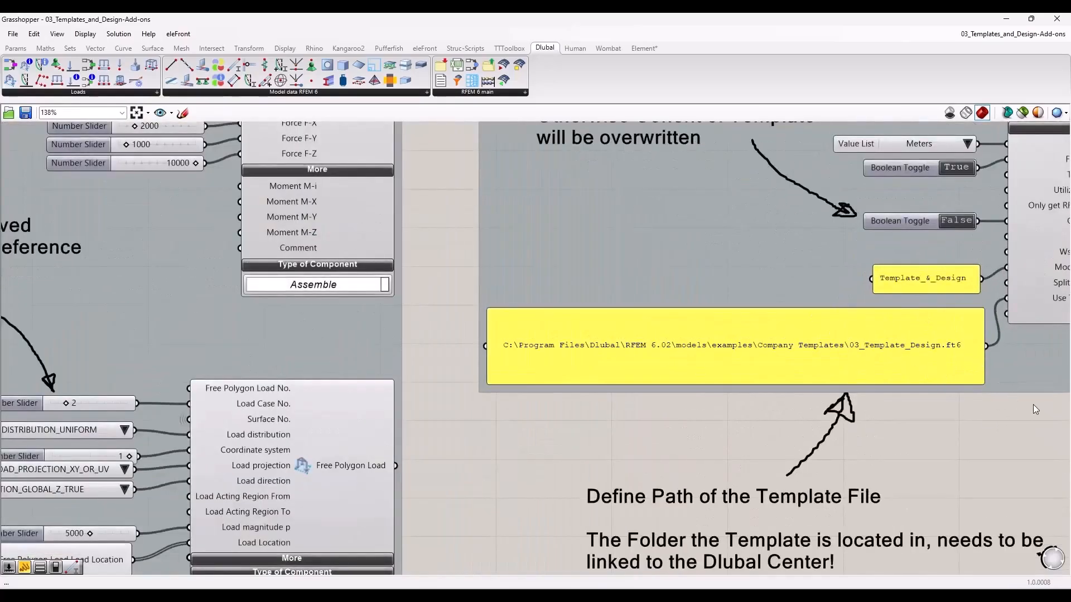
scroll(1033, 404, down, 5)
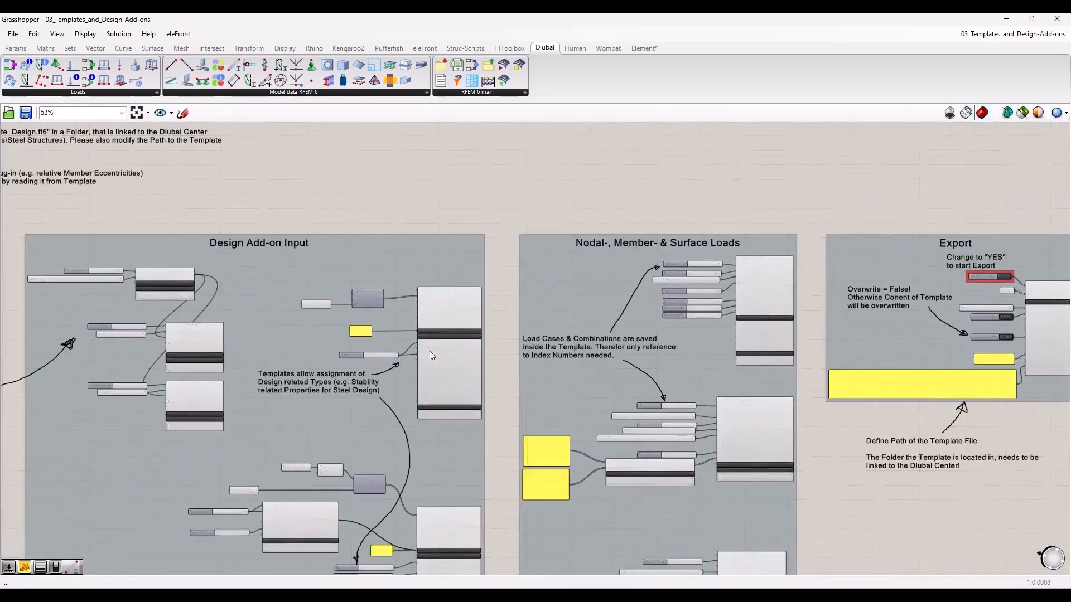
Step: Move the number slider feeding the Columns member's Steel Eff. Length and Steel ULS Cfg inputs slightly upward, nearer the Columns panel
scroll(430, 350, up, 5)
scroll(350, 345, up, 1)
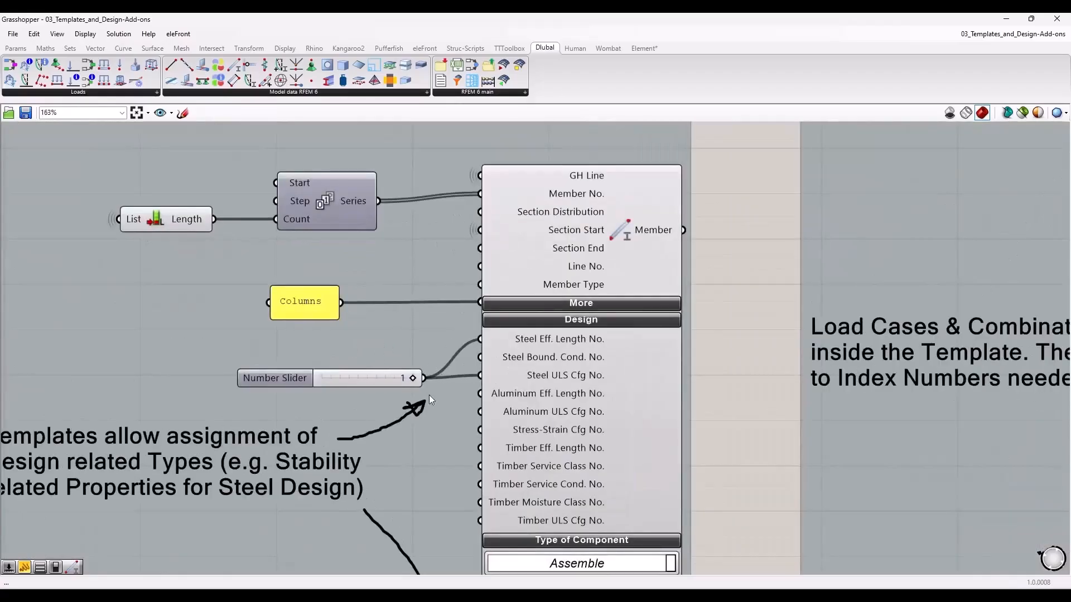
drag(380, 379, 384, 356)
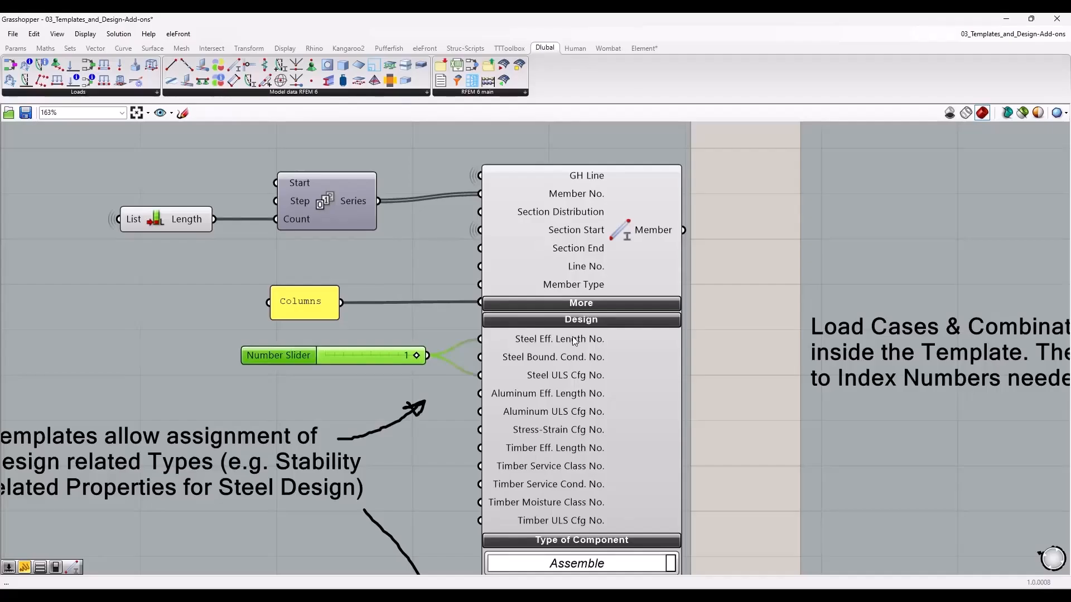
mouse_move(574, 340)
mouse_move(557, 377)
drag(357, 357, 359, 353)
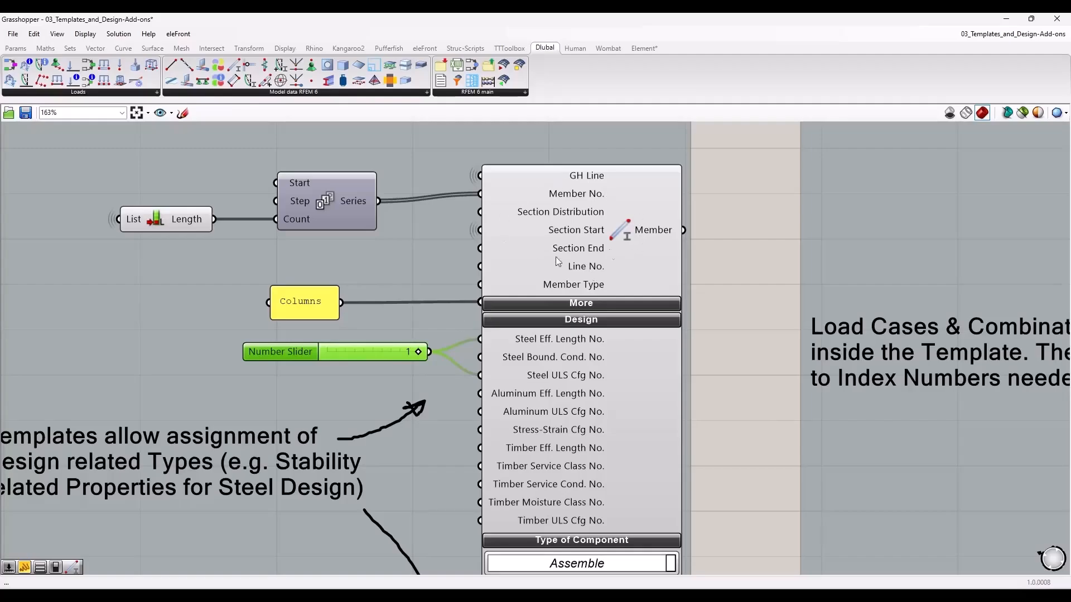
Step: Examine the Beams member's steel design inputs, number sliders and connected Member Eccentricity component
scroll(419, 277, down, 6)
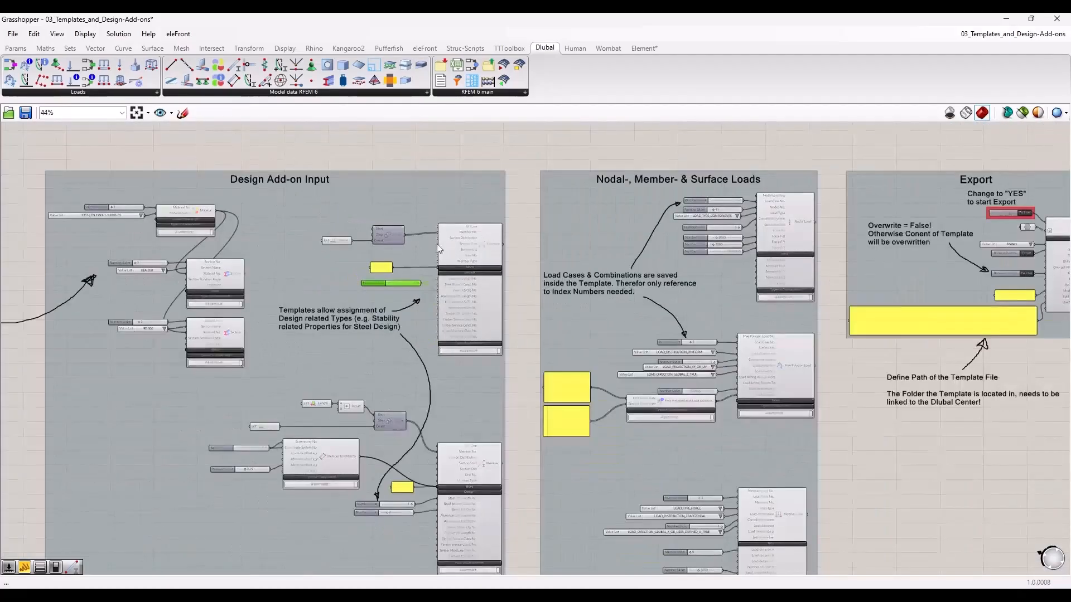
scroll(461, 363, up, 2)
scroll(462, 363, up, 4)
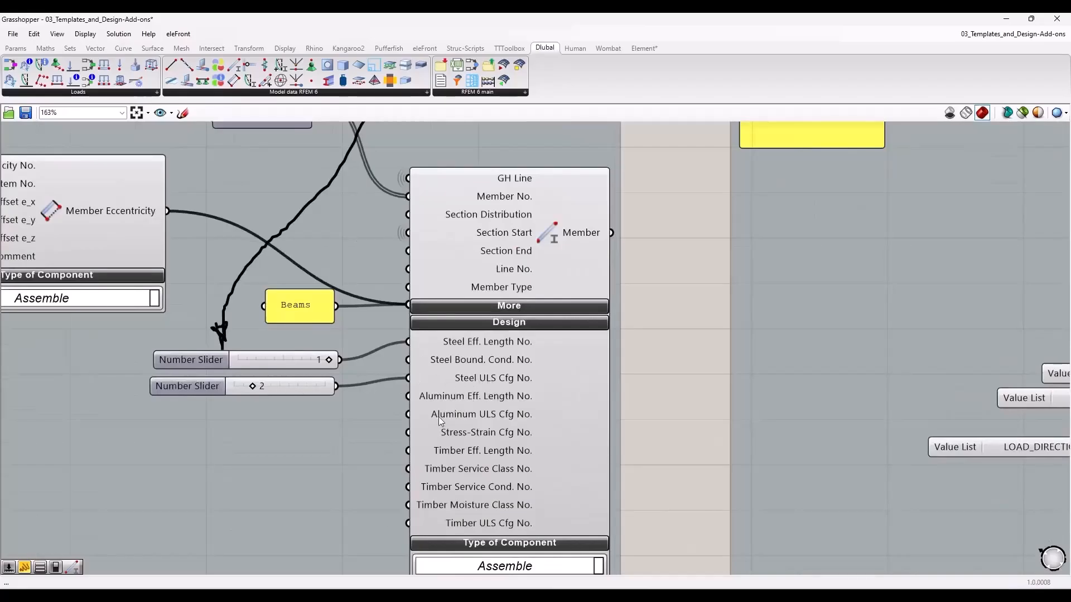
scroll(452, 405, down, 1)
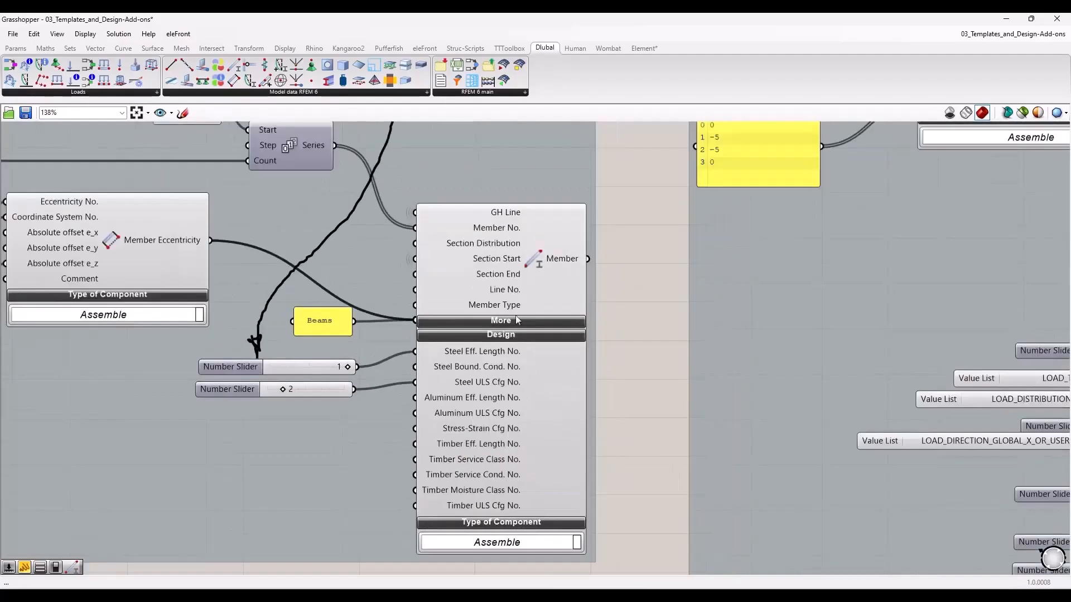
scroll(507, 424, down, 1)
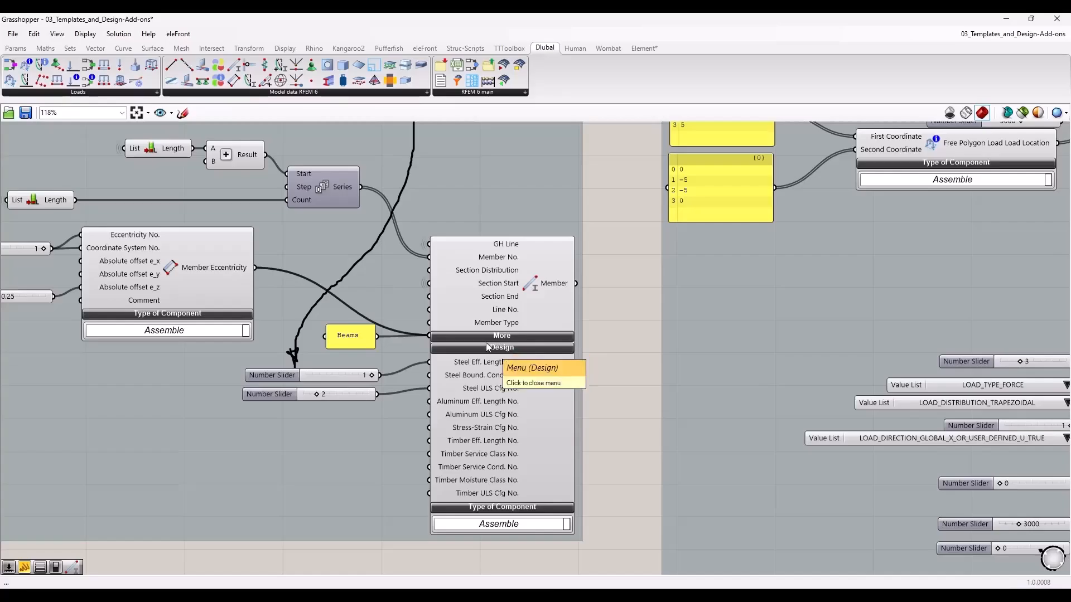
scroll(563, 392, down, 5)
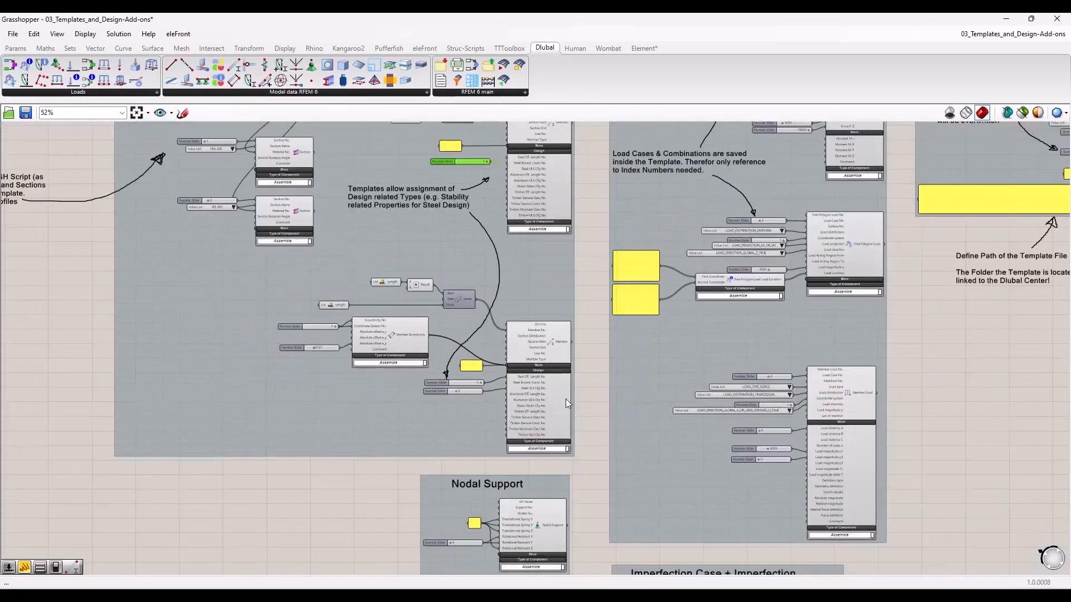
Step: Review the overall script layout, including the load groups, template notes and the Export group's overwrite and template path inputs
right_drag(584, 285, 546, 310)
right_drag(943, 410, 856, 305)
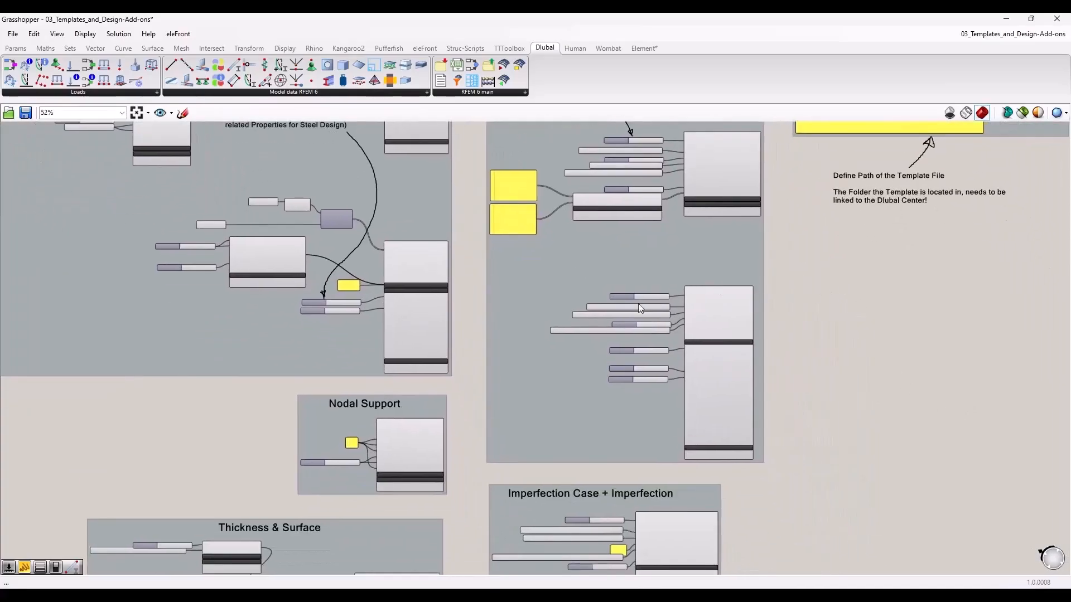
scroll(339, 456, down, 3)
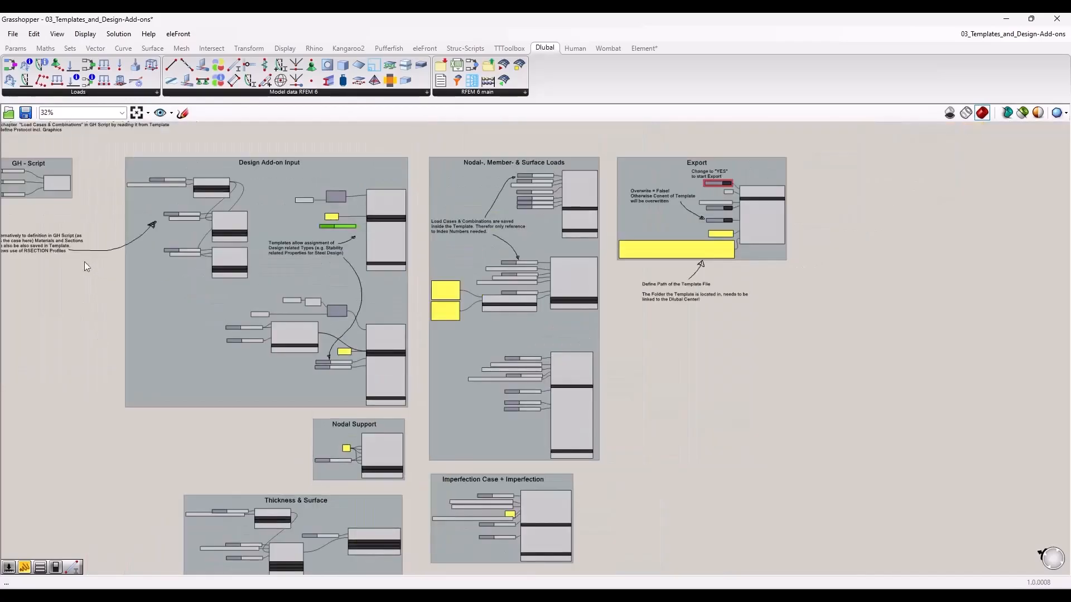
right_drag(85, 262, 262, 394)
scroll(239, 286, up, 3)
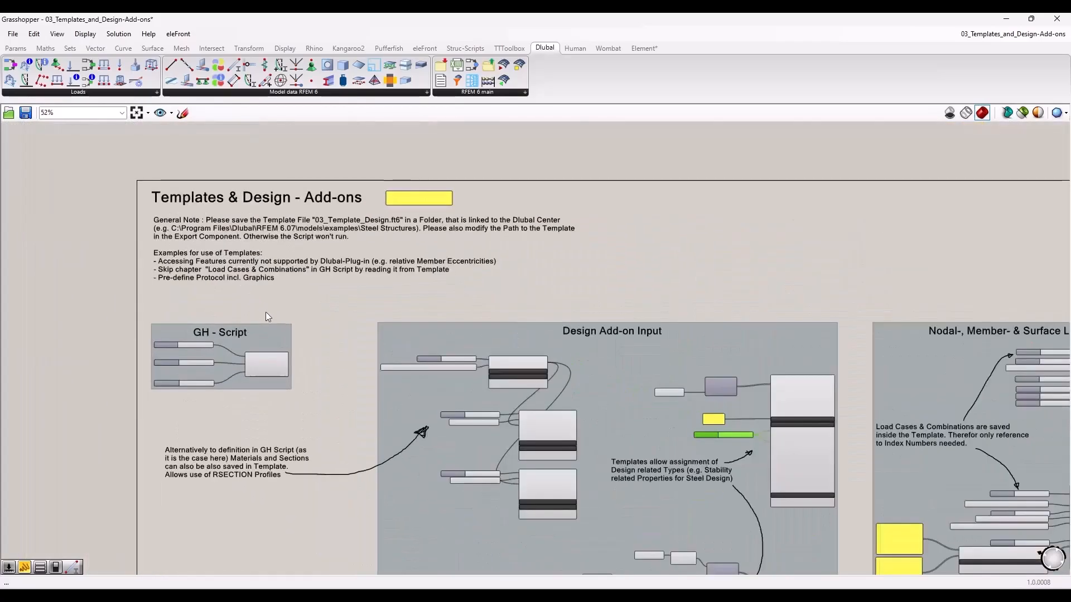
right_drag(362, 418, 231, 320)
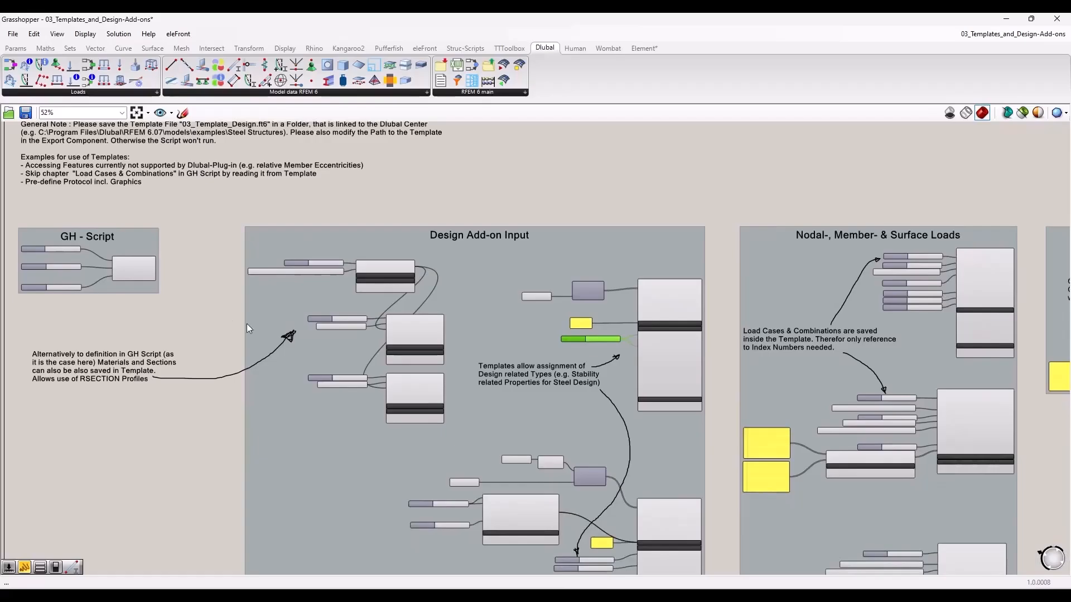
scroll(246, 323, down, 3)
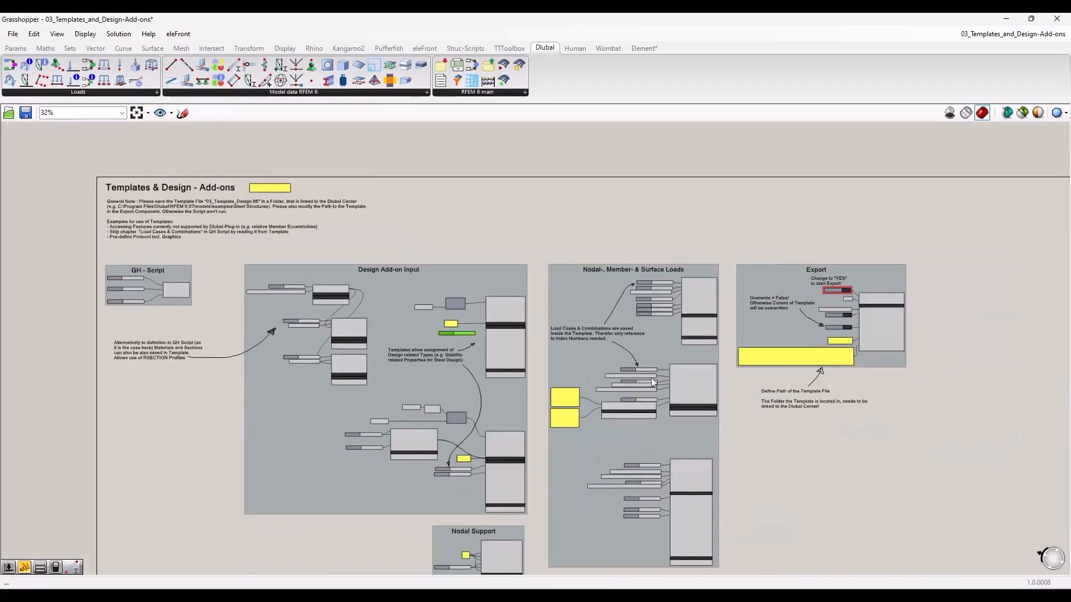
right_drag(756, 439, 691, 381)
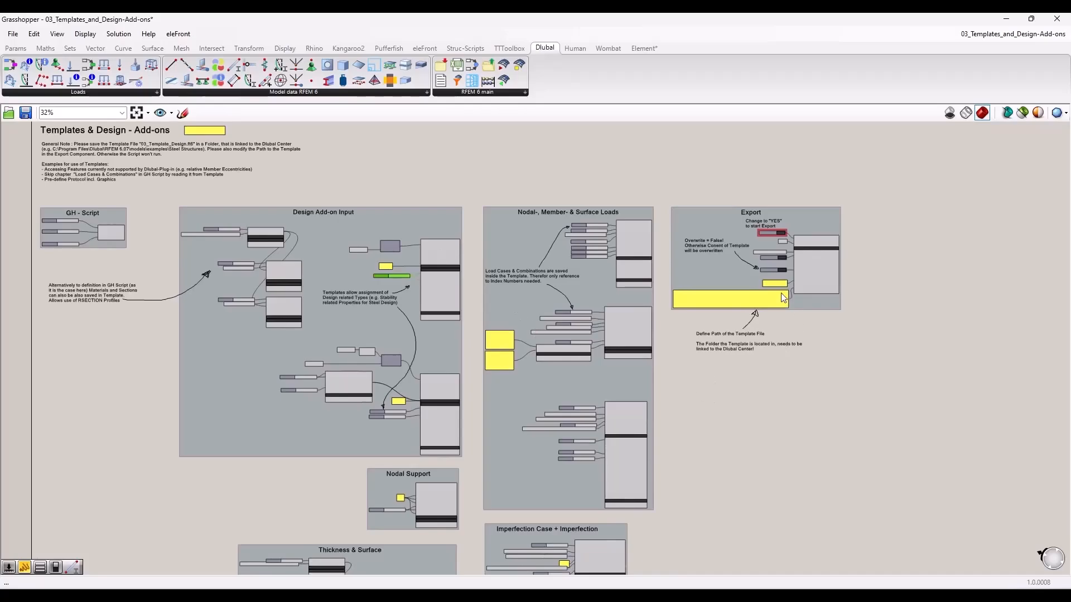
scroll(784, 299, up, 5)
scroll(602, 397, down, 5)
right_drag(562, 408, 665, 346)
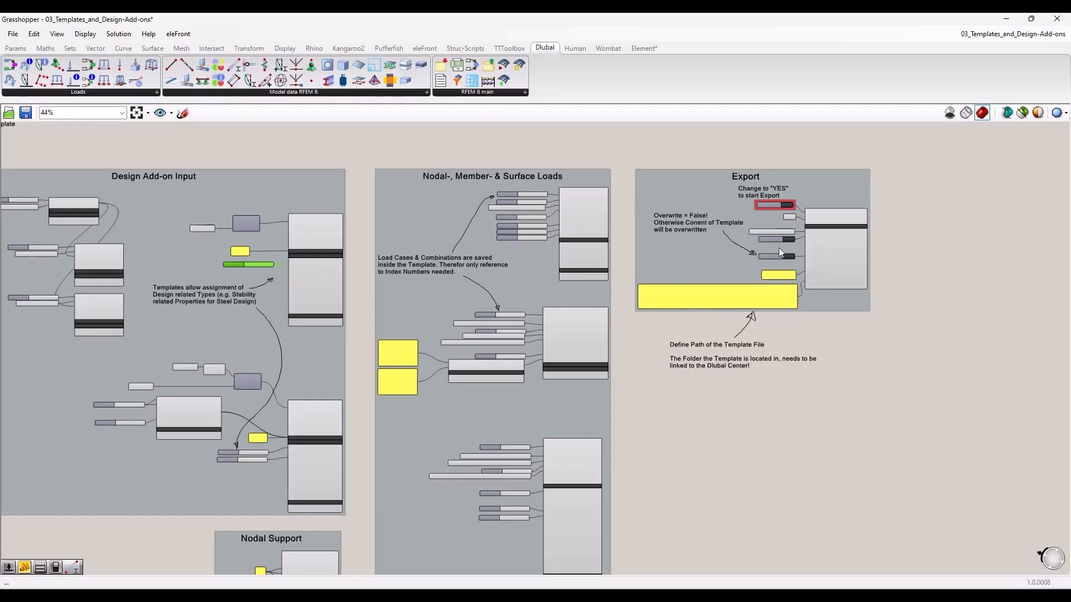
Step: Tile the Grasshopper window on the left half of the screen for a side-by-side arrangement
key(super+Left)
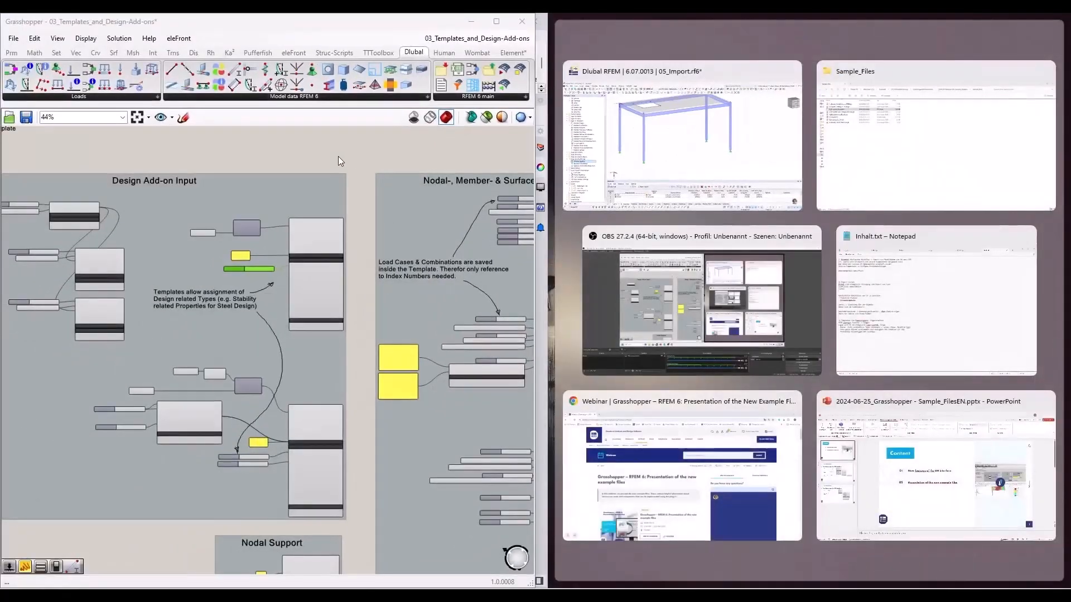
Step: Bring the Grasshopper definition's Export group into view and close the 05_Import model in RFEM
click(338, 158)
scroll(138, 224, down, 5)
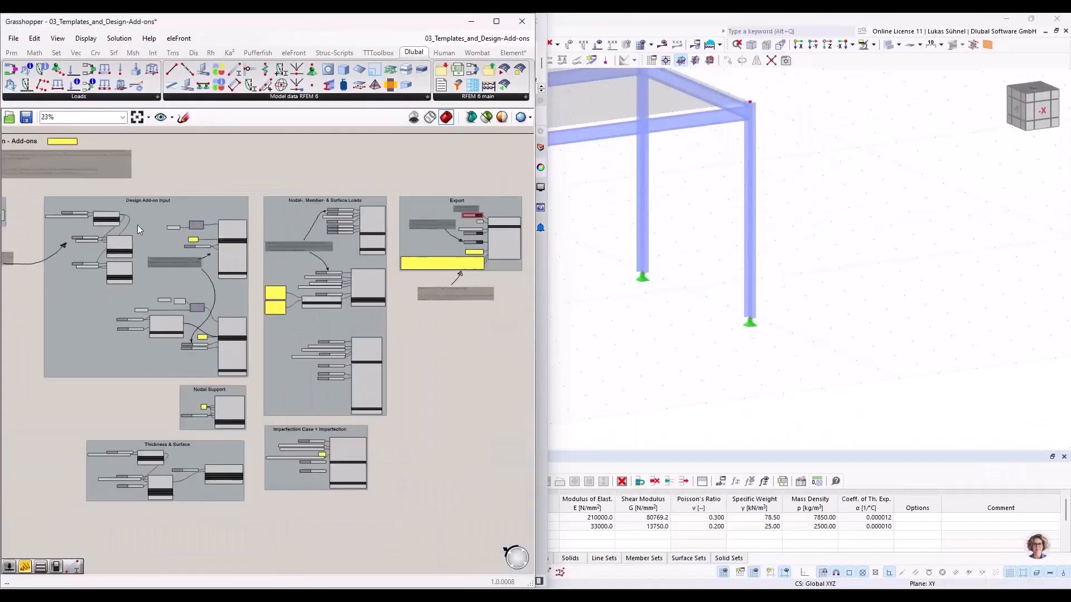
scroll(459, 202, up, 7)
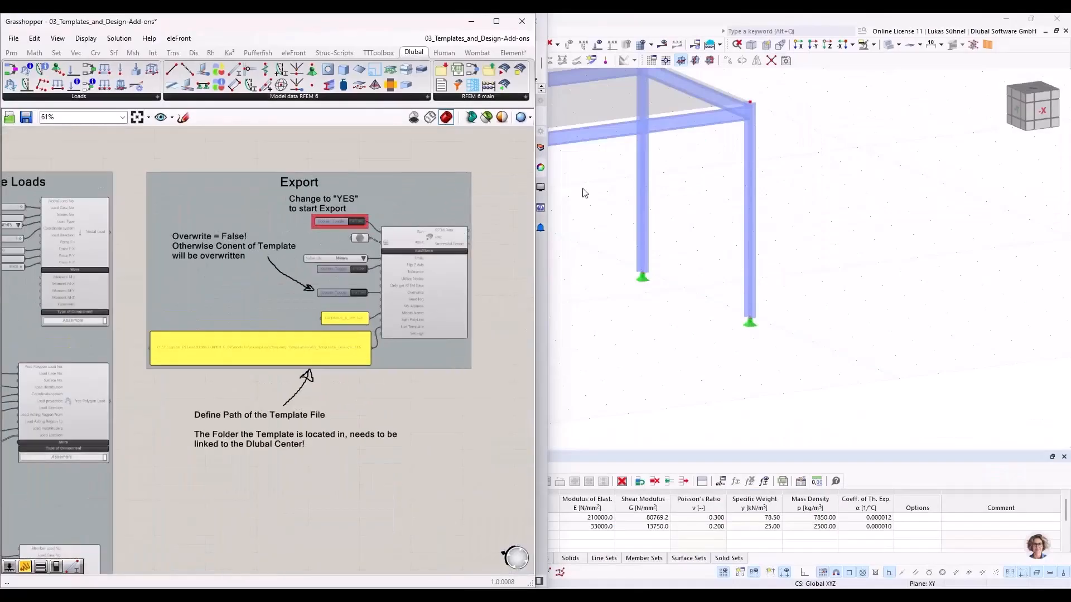
click(1056, 22)
click(582, 355)
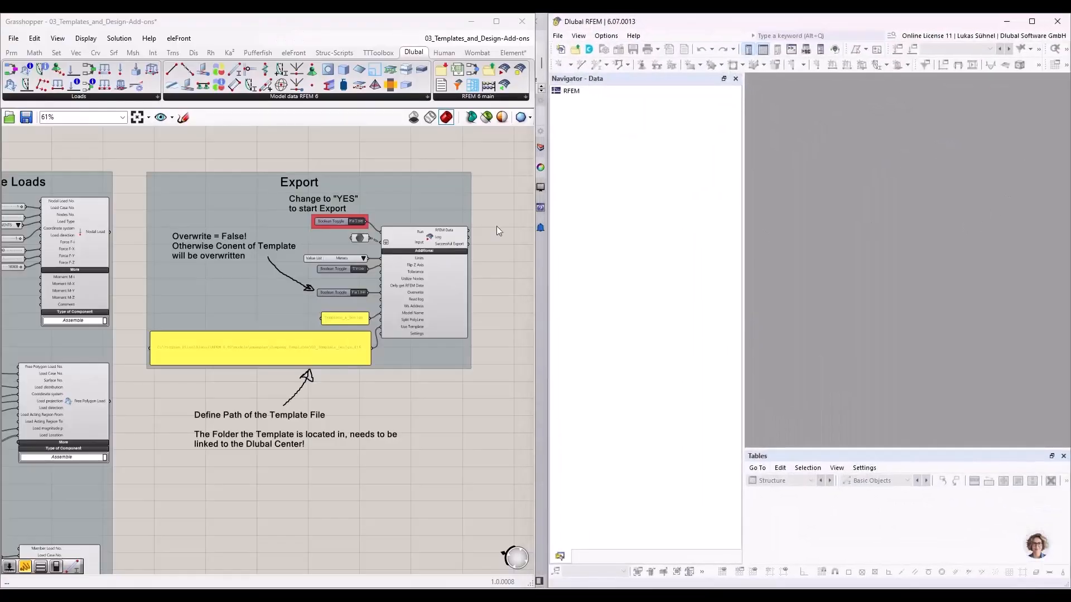
Step: Run the Grasshopper export of Template_&_Design based on the 03_Template_Design.ft6 template, and maximise the RFEM window
scroll(329, 227, up, 3)
click(380, 218)
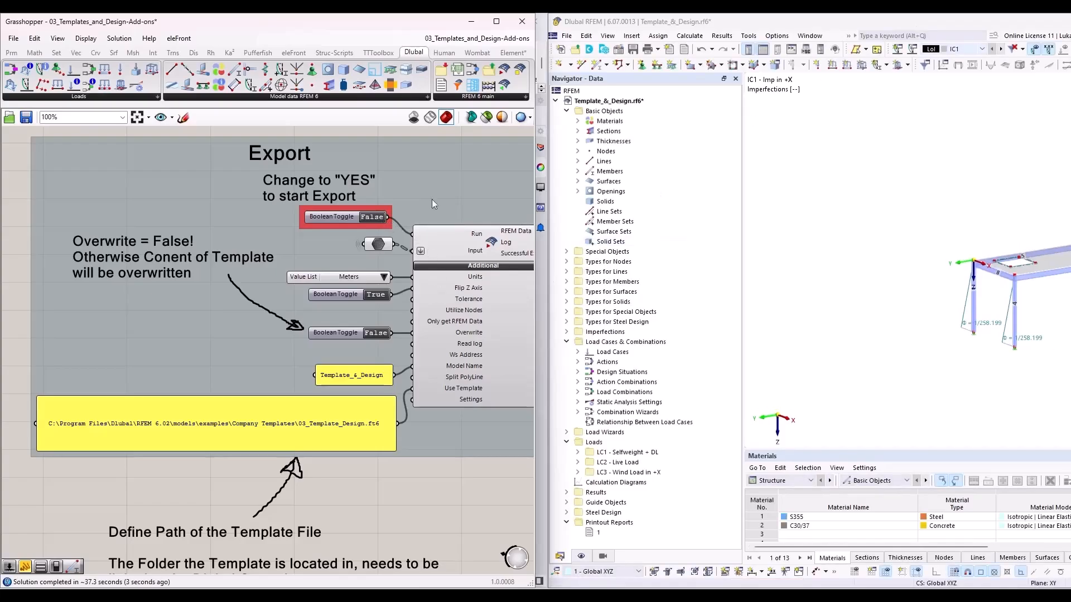
drag(691, 24, 424, 13)
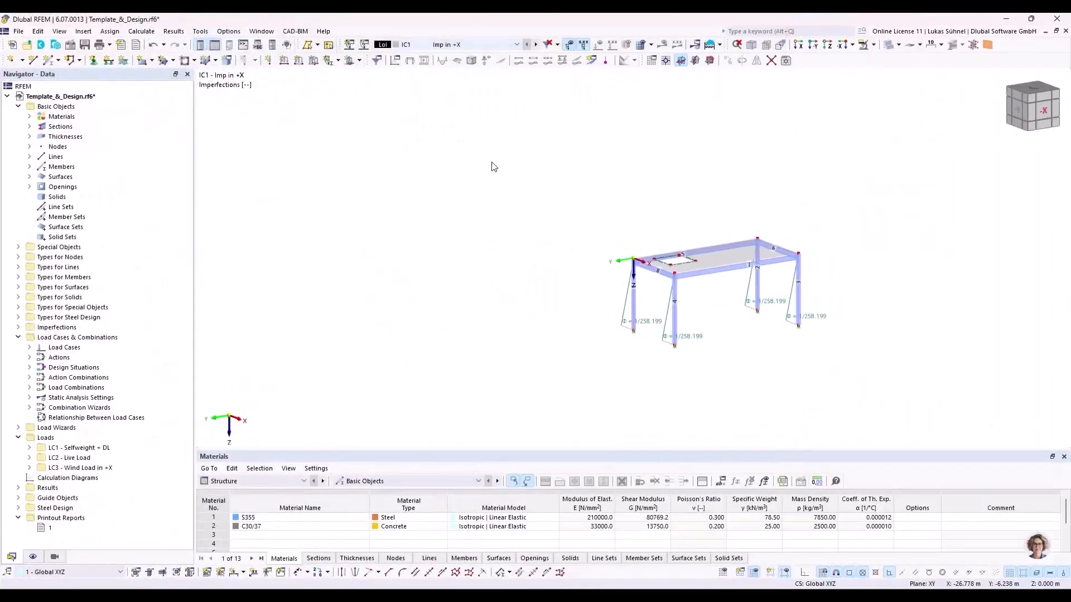
Step: Review the list of load cases and combinations, and display the loads of LC1, LC2 and LC3 one after another
scroll(805, 304, up, 5)
middle_drag(565, 265, 471, 263)
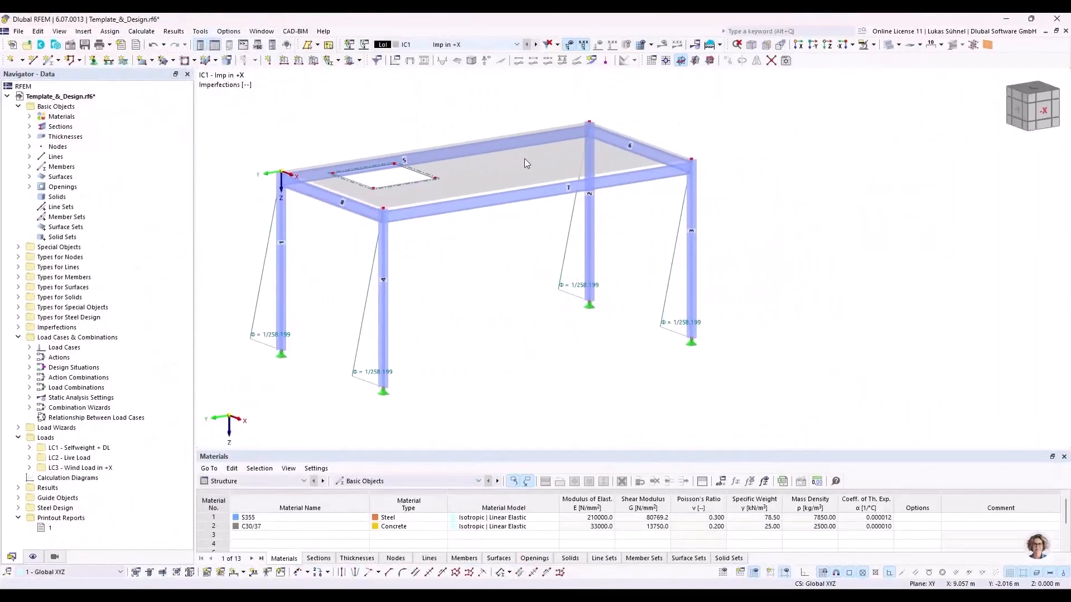
click(510, 47)
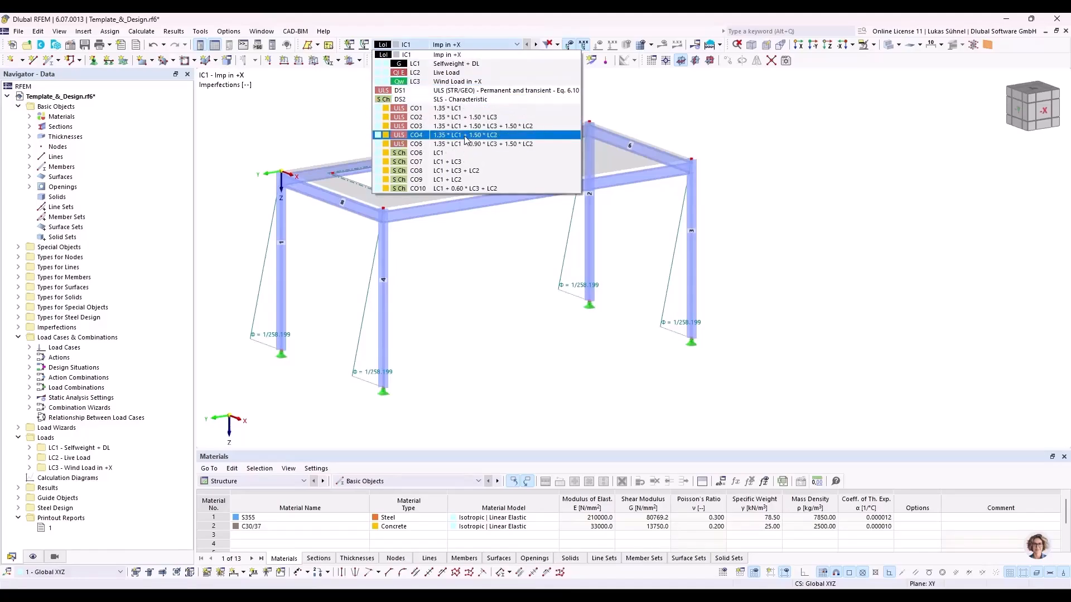
click(373, 127)
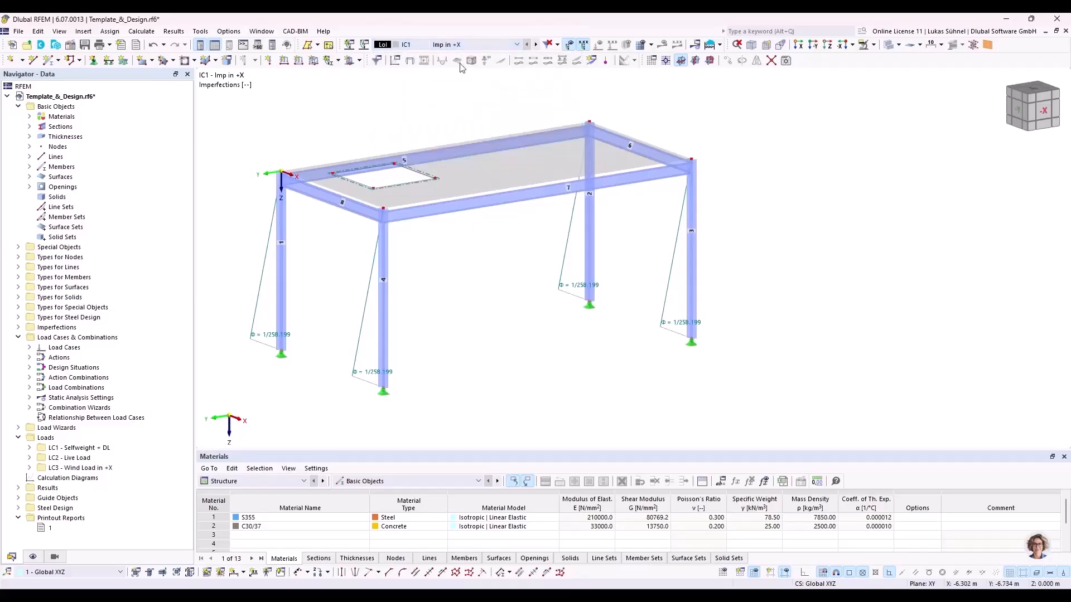
click(534, 45)
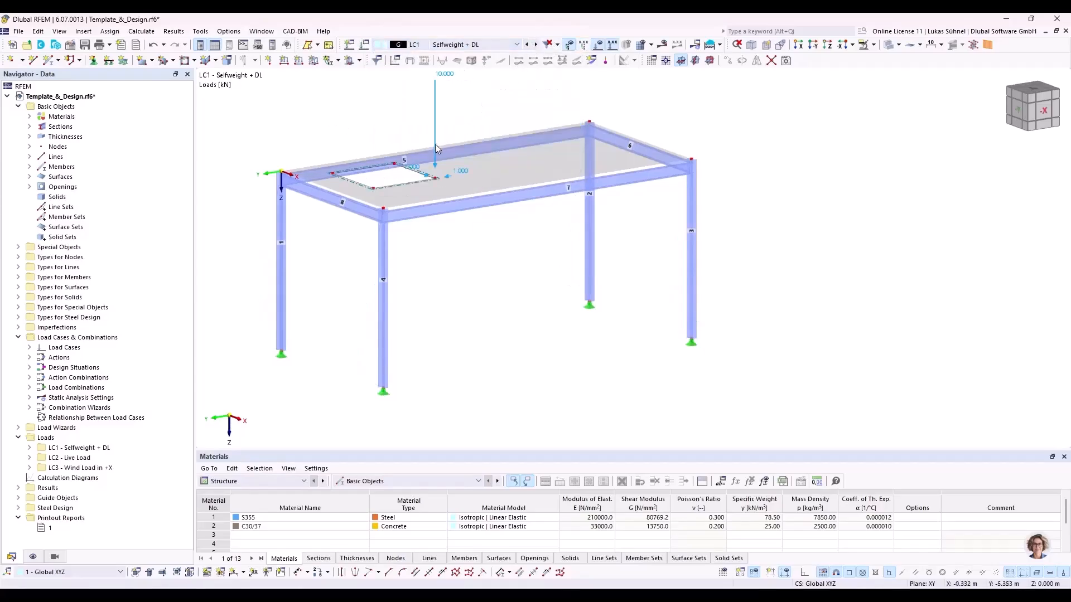
click(536, 45)
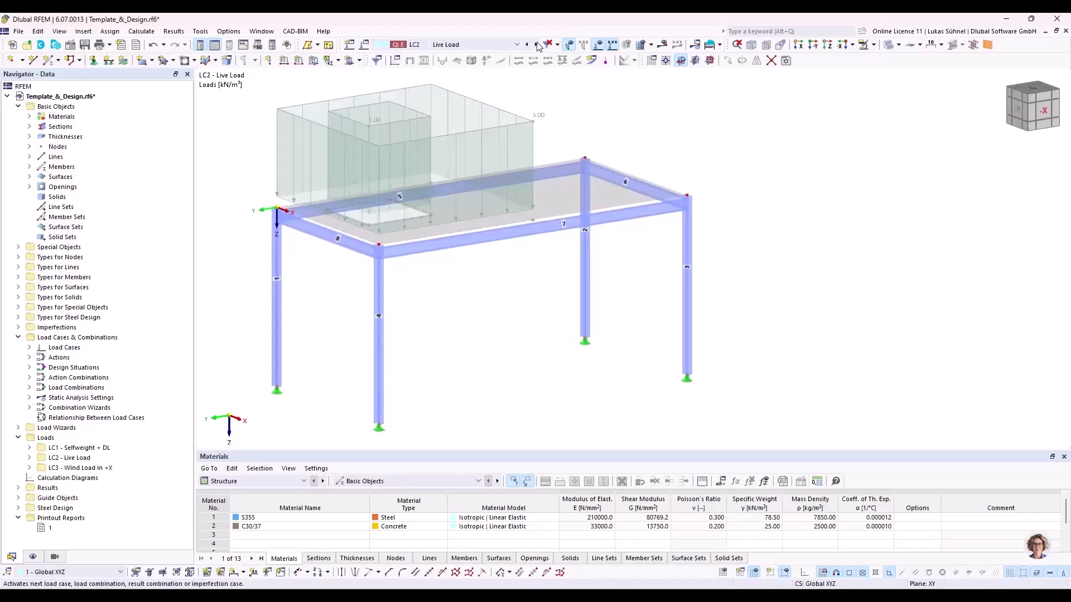
click(536, 44)
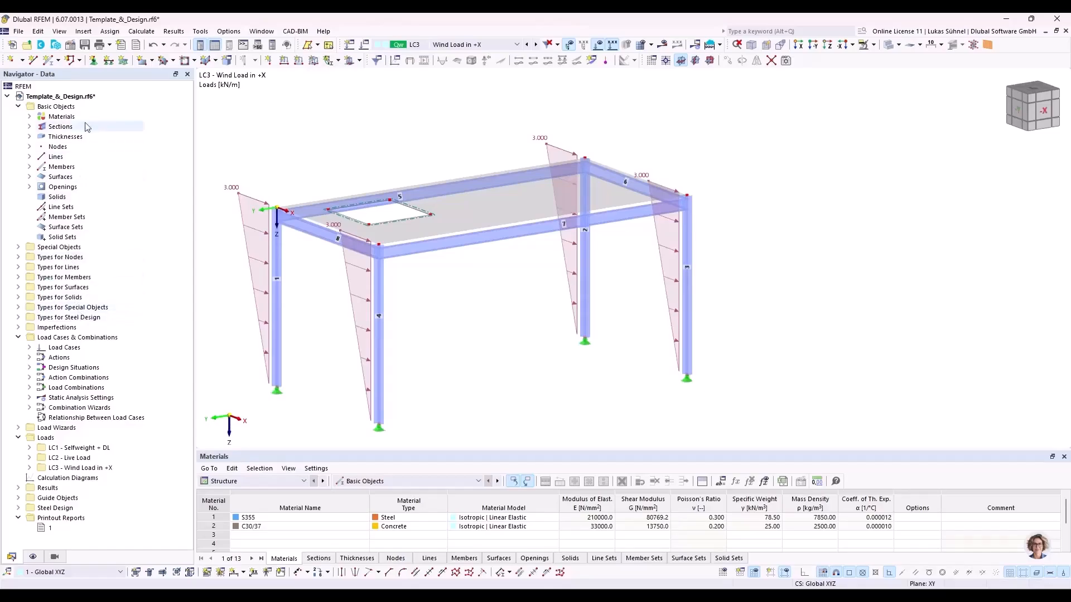
Step: Inspect the activated add-ons and the design standards in the model's base data without changing anything
right_click(94, 98)
click(109, 107)
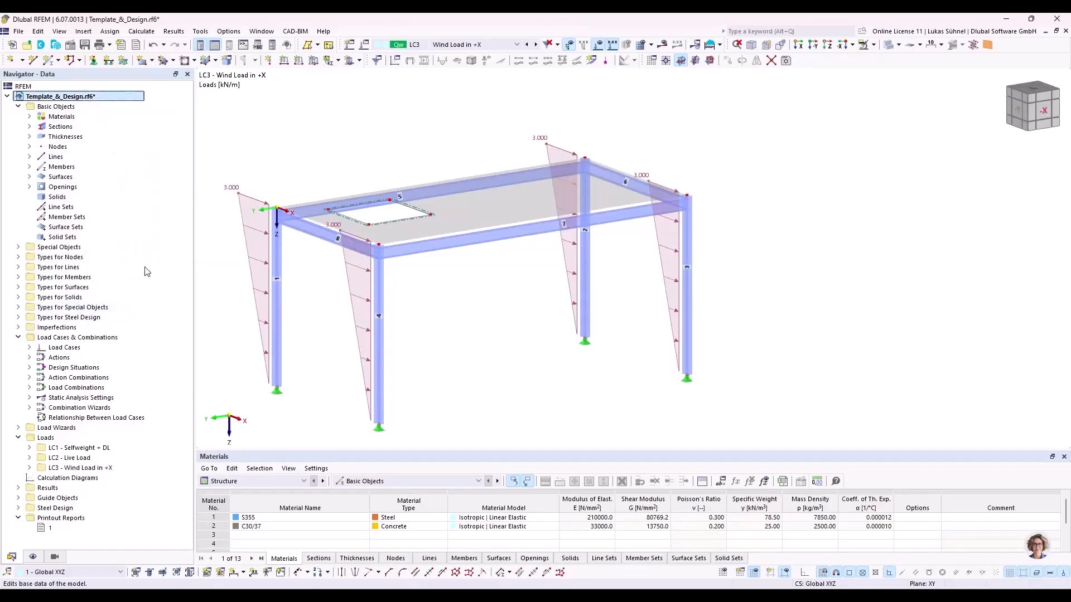
click(303, 89)
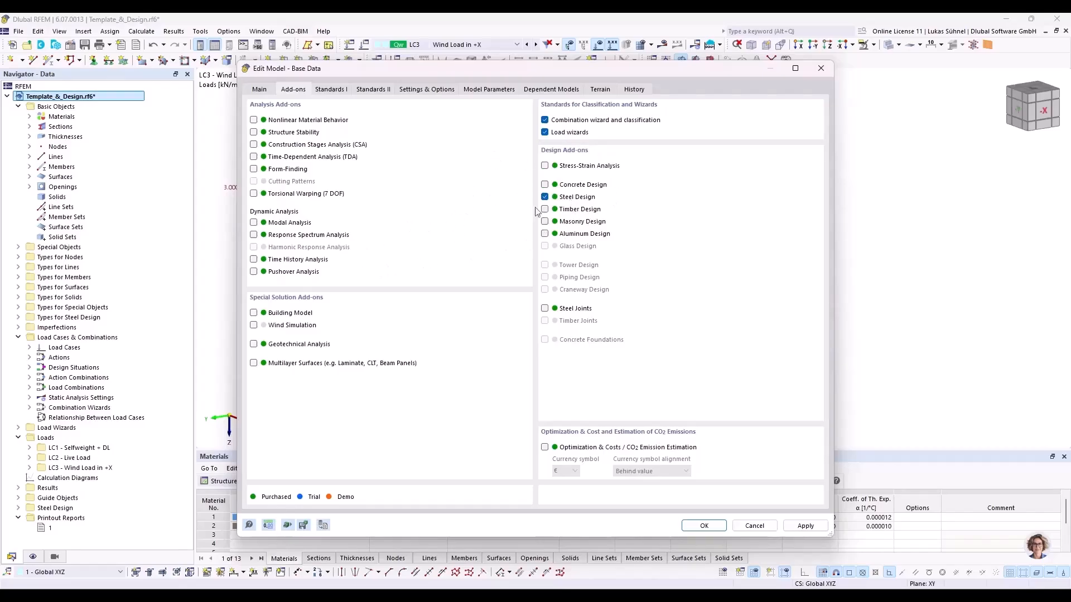
click(325, 90)
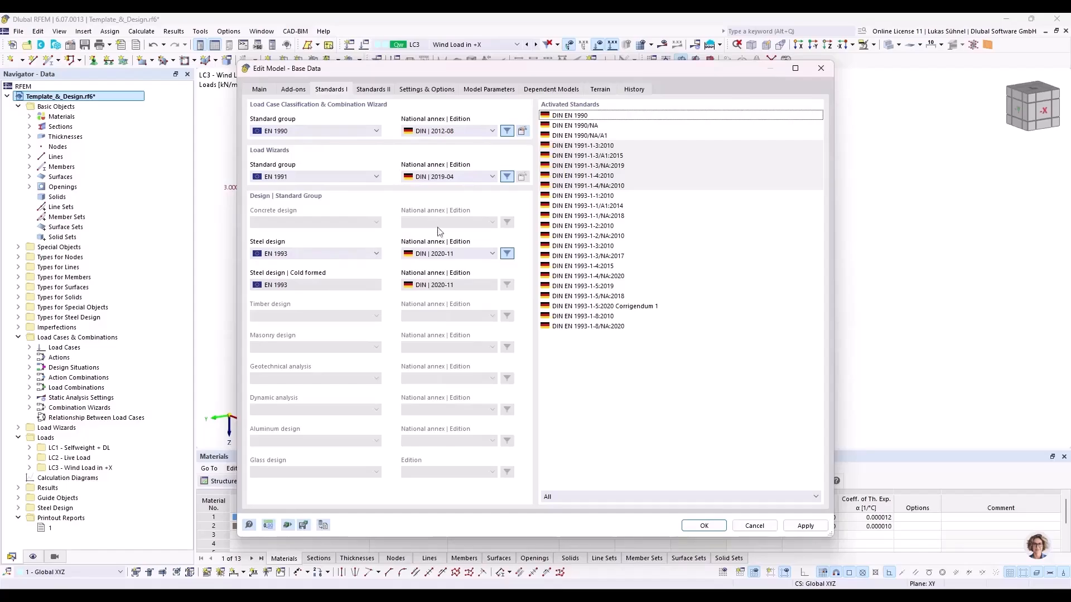
click(762, 529)
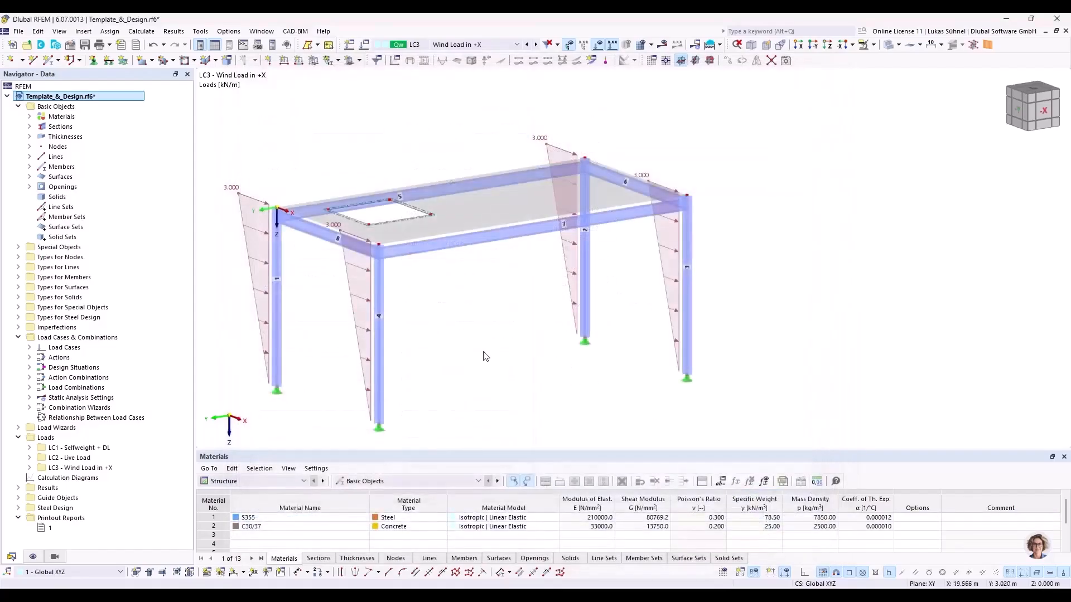
Step: Inspect the steel design effective length type Single Span Beam and its assignment in the design types of member 7
click(18, 318)
click(29, 308)
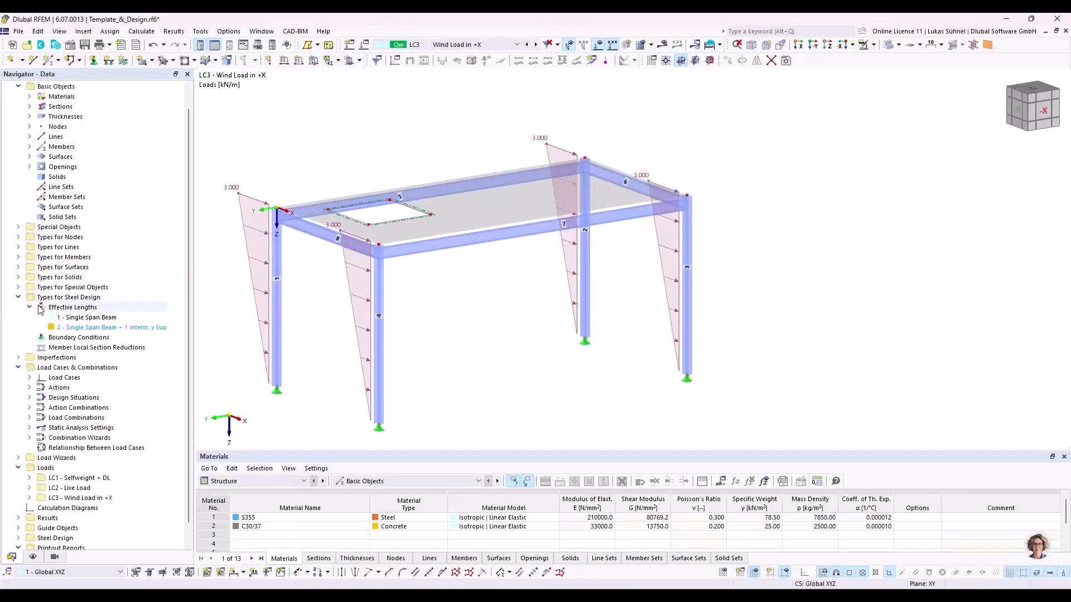
click(94, 297)
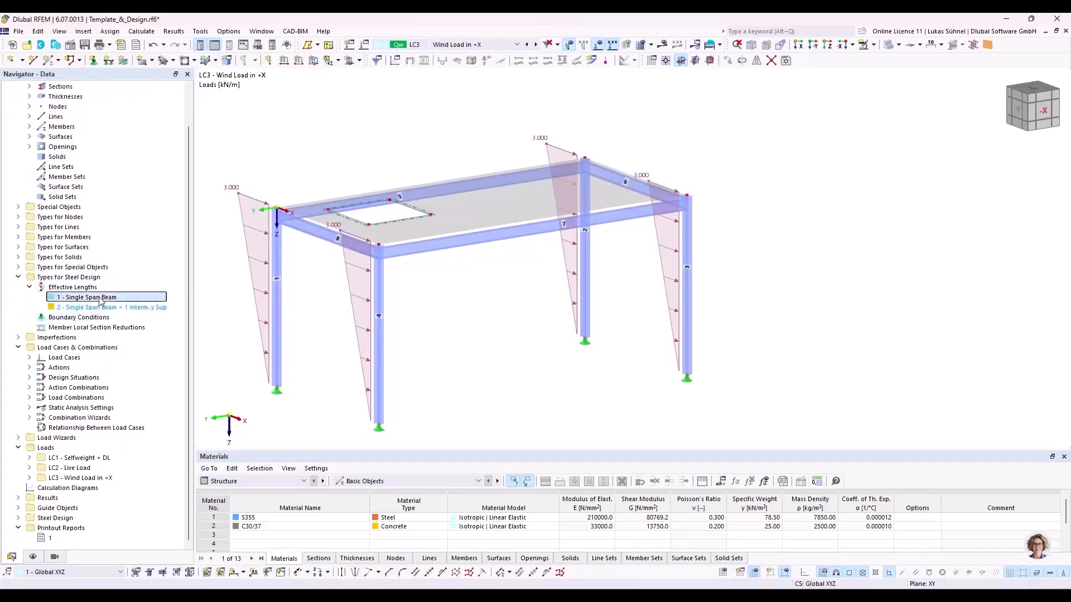
double_click(418, 254)
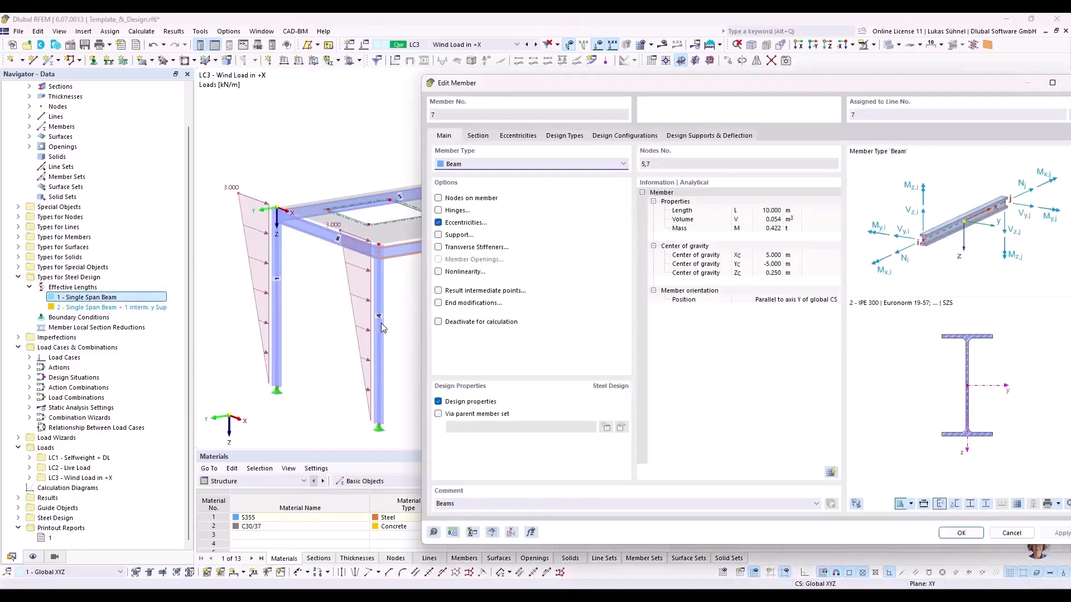
click(563, 136)
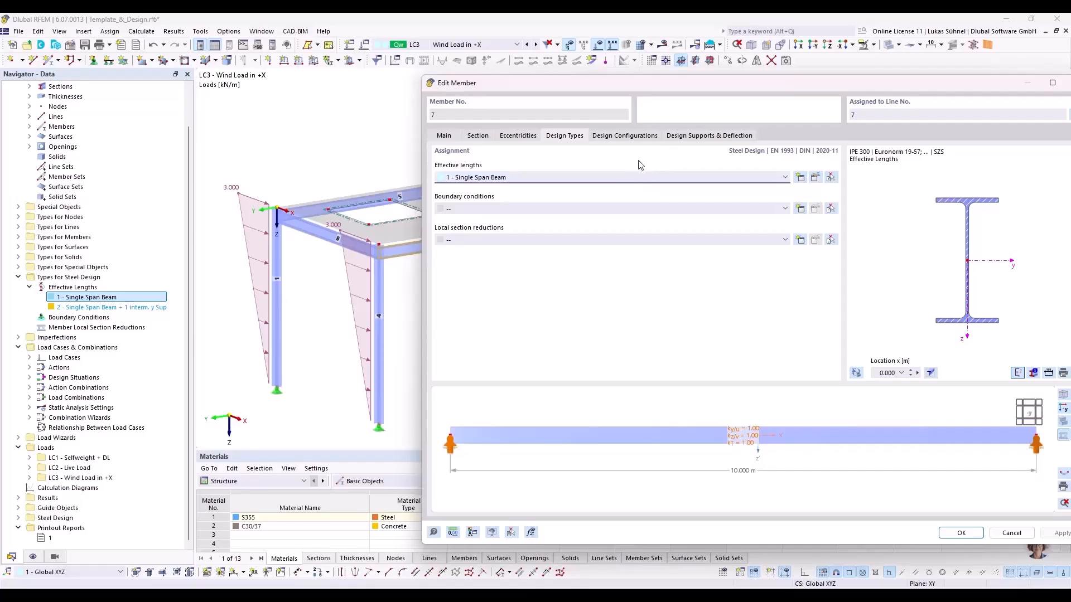
click(1013, 532)
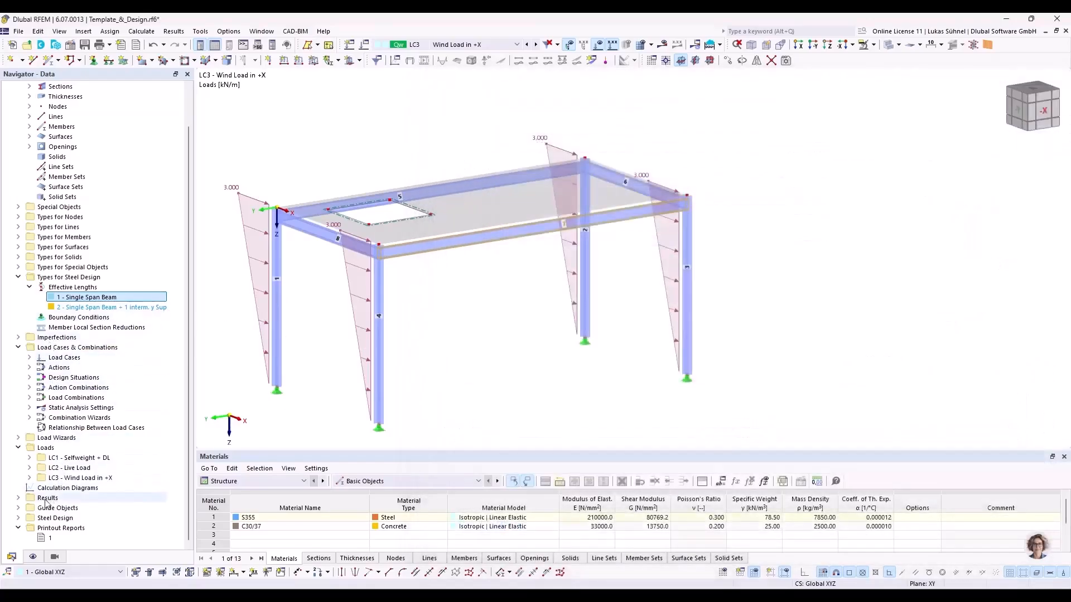
Step: Highlight the members assigned to the steel design ultimate configurations Plastic + Stability, Elastic + Stability and Plastic + no Stability
click(20, 518)
scroll(22, 518, down, 3)
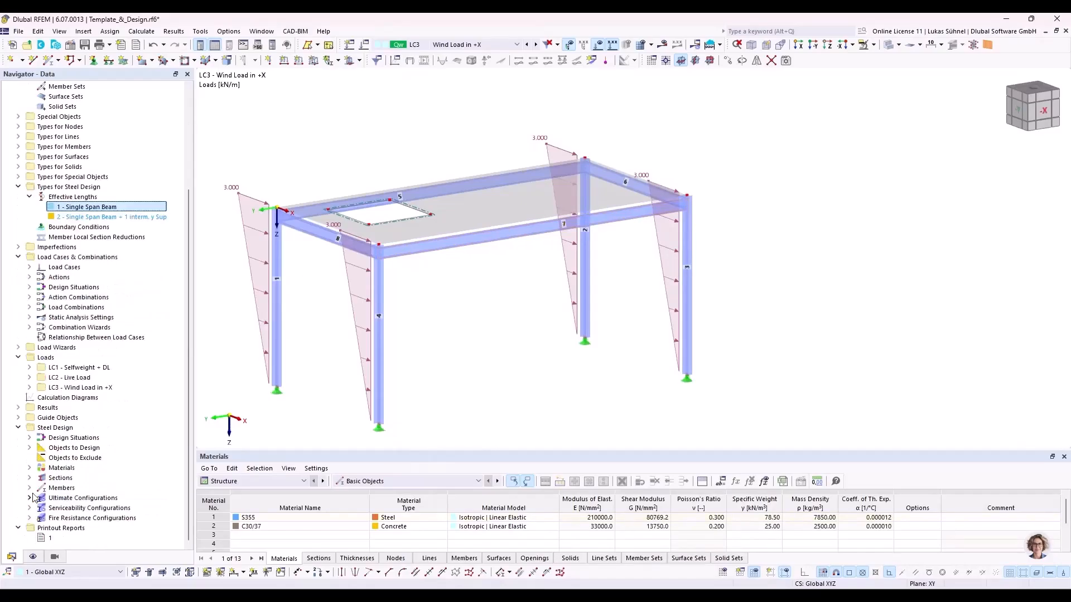
scroll(39, 498, down, 1)
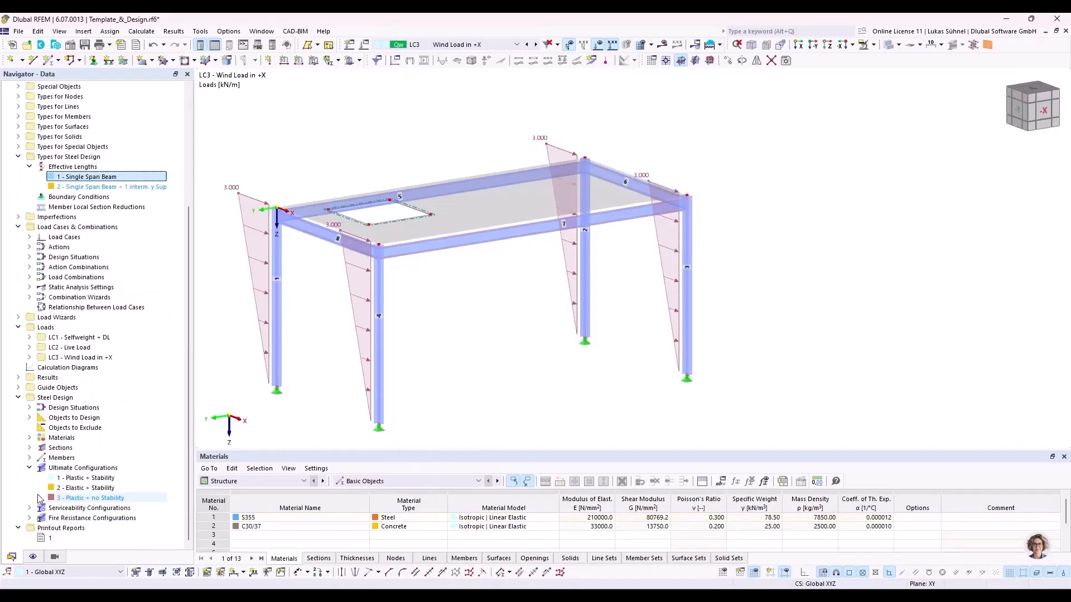
click(86, 478)
click(88, 488)
click(89, 498)
click(102, 489)
click(102, 478)
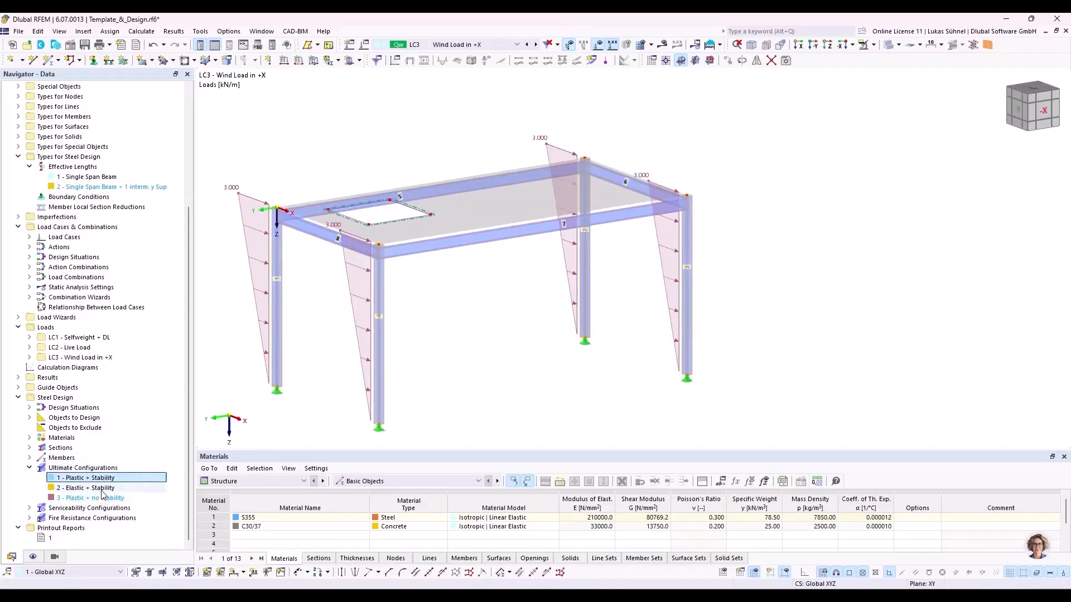
click(98, 488)
click(402, 143)
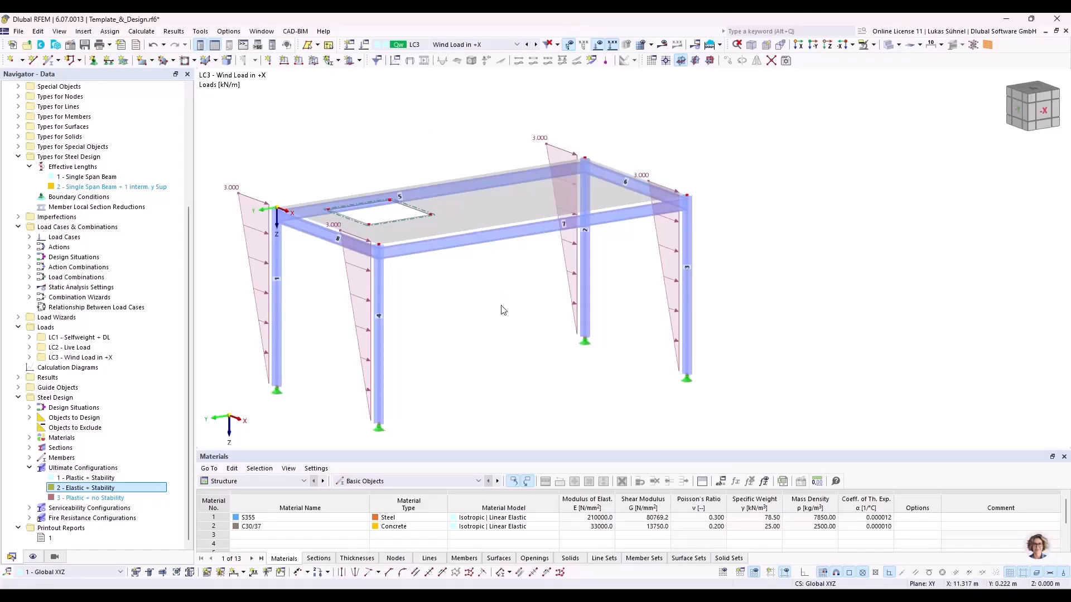
Step: Calculate the whole model and display the available calculation options, including the Steel Design calculation
middle_drag(487, 305, 512, 268)
ctrl+middle_drag(512, 269, 500, 278)
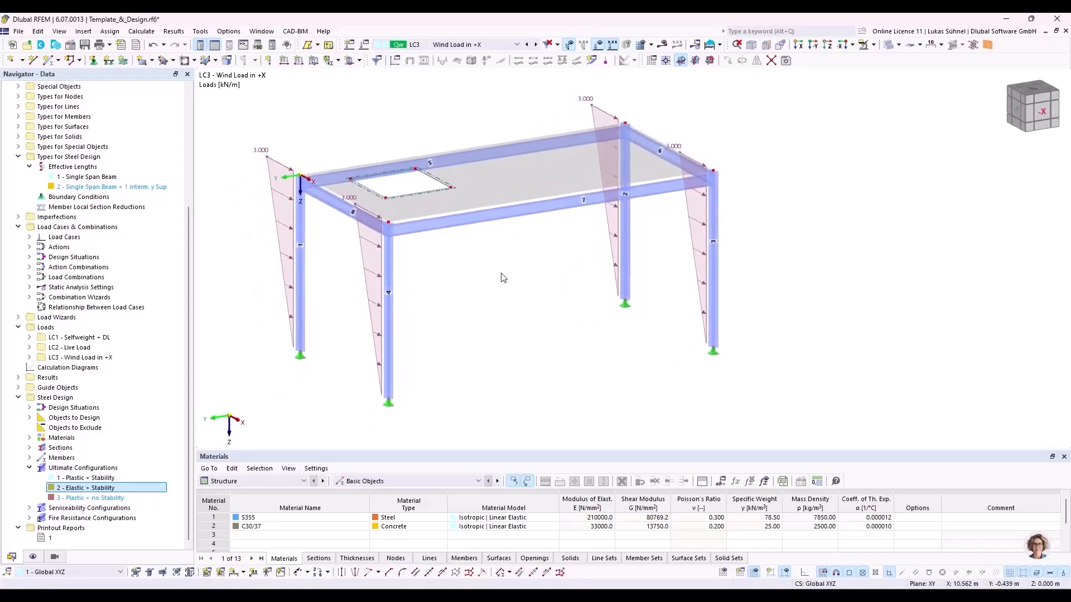
click(720, 45)
click(735, 68)
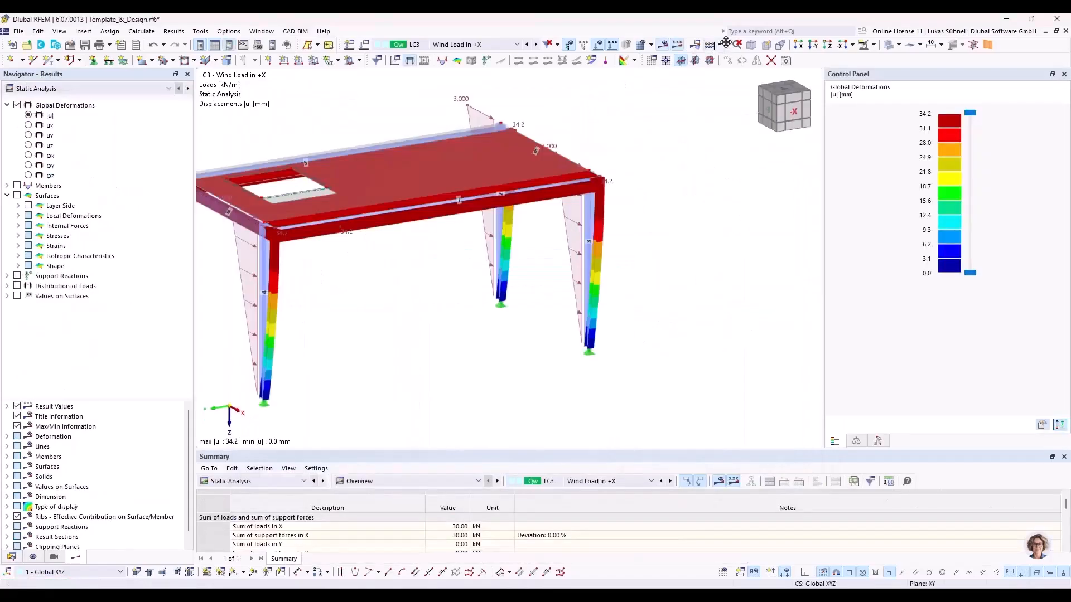
click(720, 46)
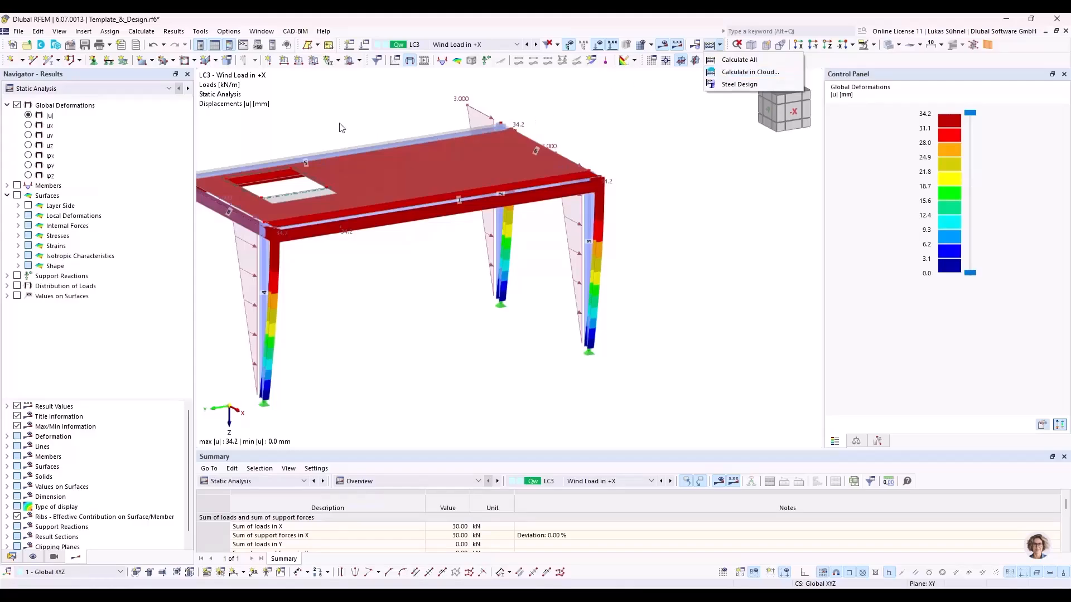
Step: Enlarge the results table and show the Steel Design results as Design Ratios on Members
middle_drag(392, 104, 478, 171)
scroll(430, 138, down, 2)
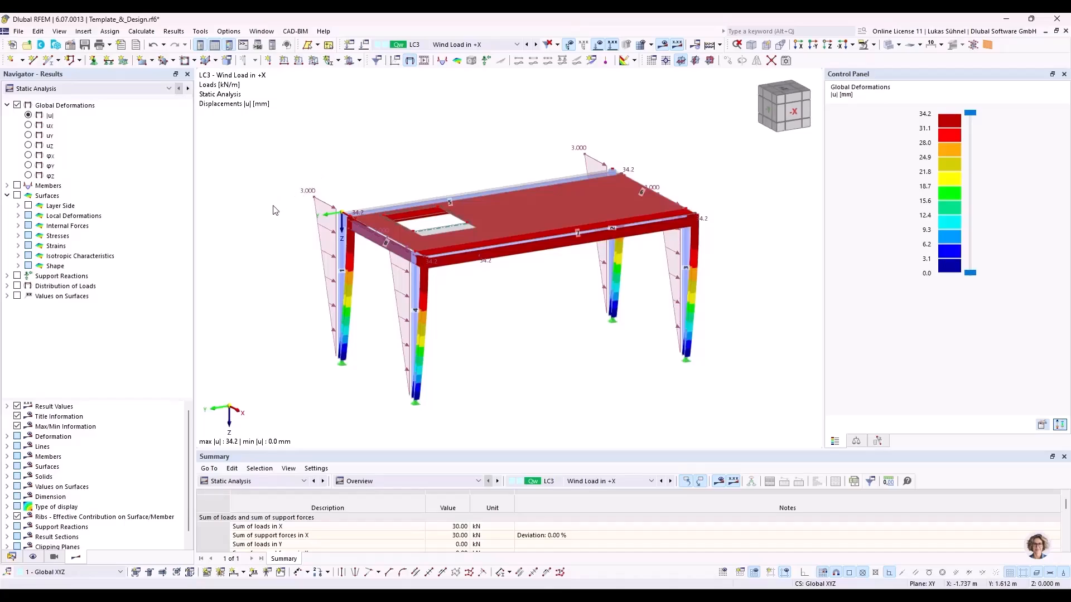
ctrl+middle_drag(234, 197, 260, 197)
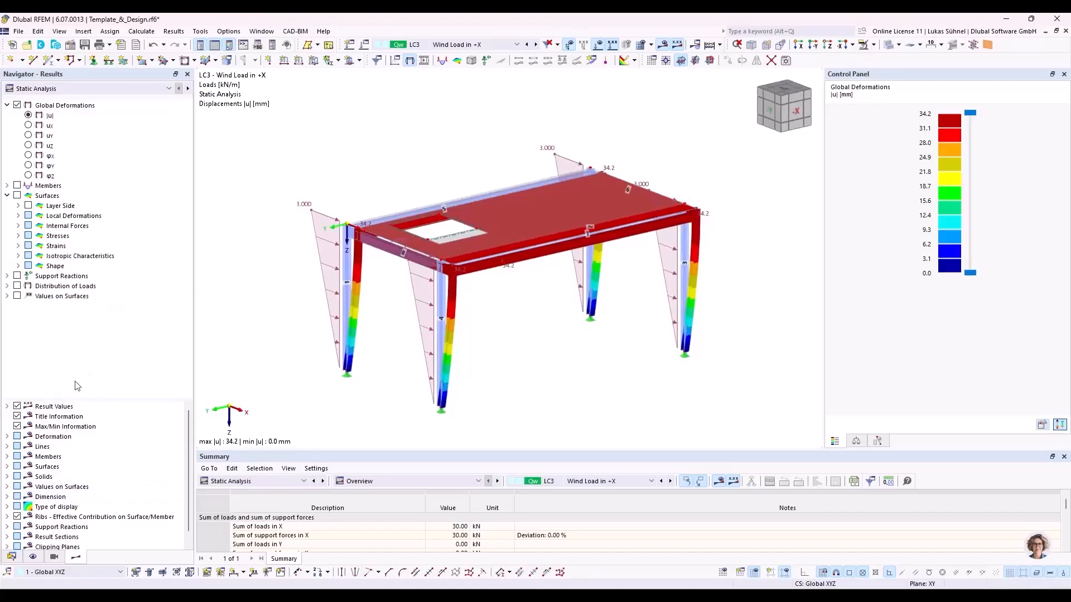
click(11, 556)
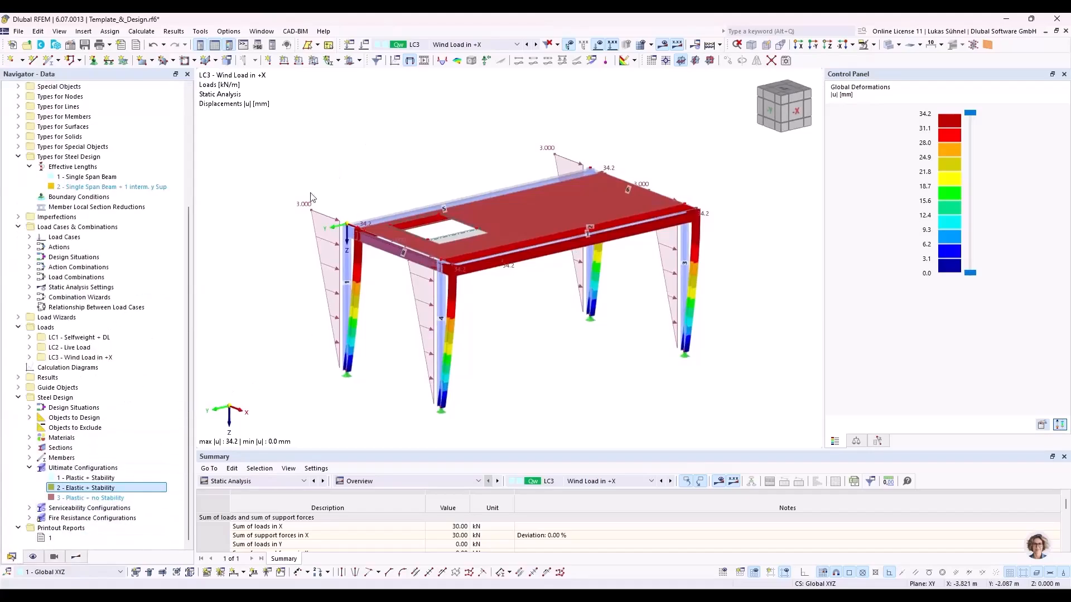
drag(289, 453, 271, 355)
click(267, 387)
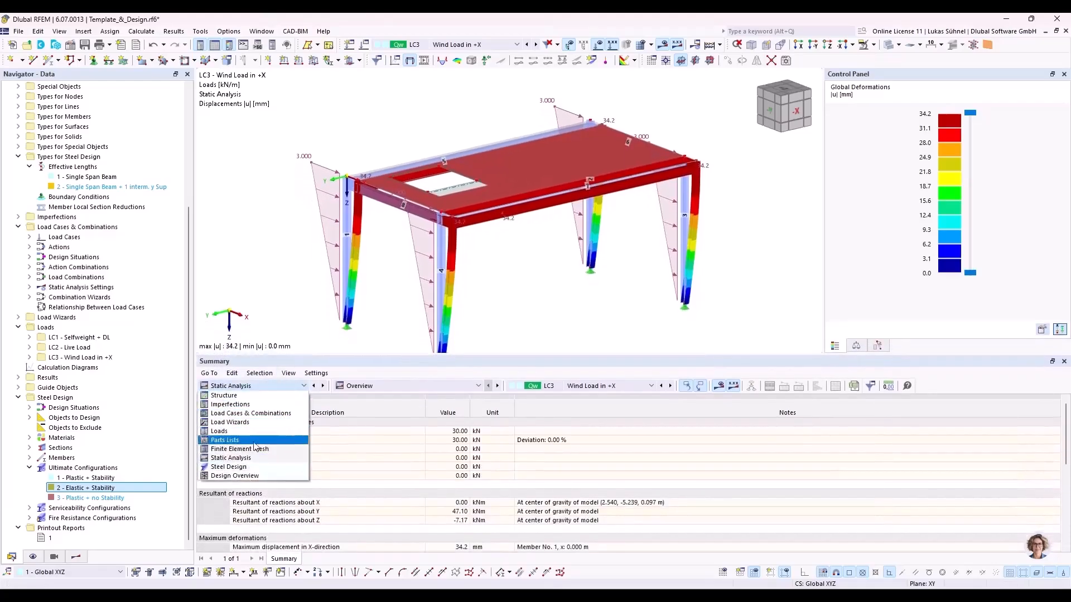
click(248, 471)
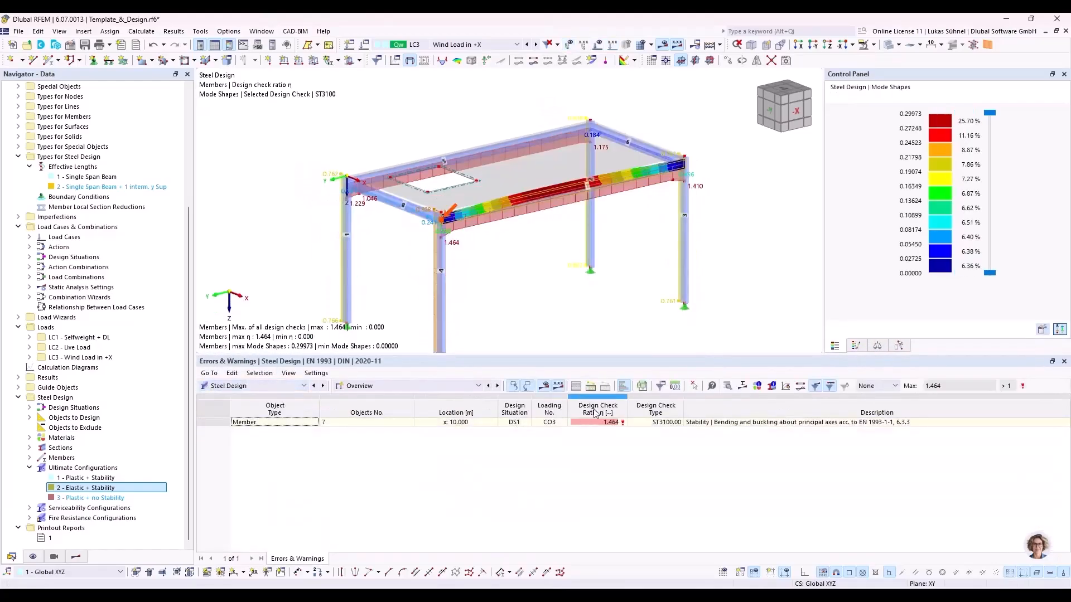
click(440, 386)
click(440, 417)
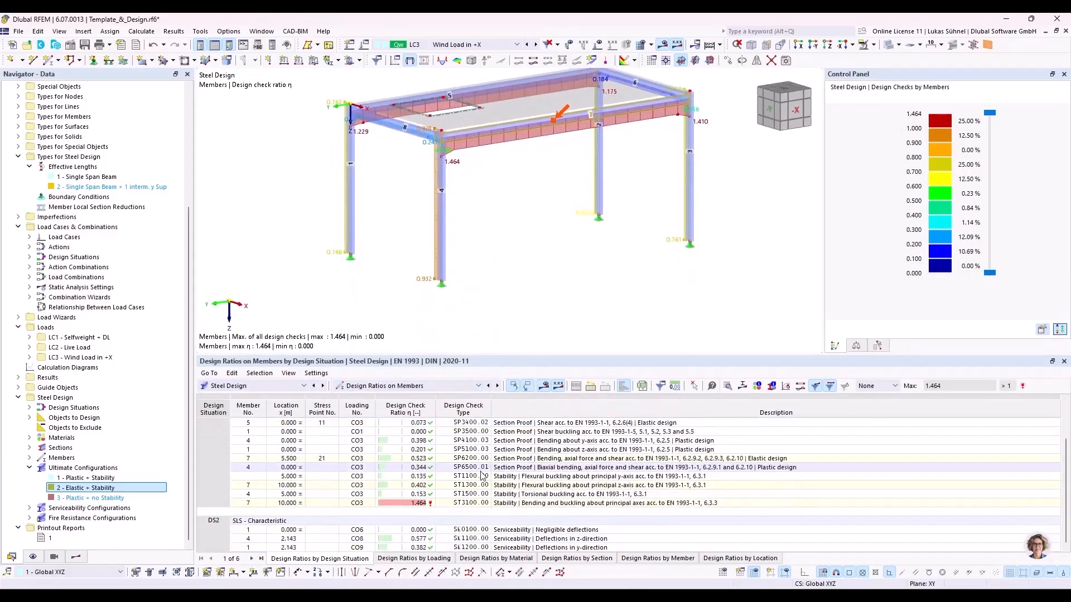
Step: Examine the design check ratios plotted along the beams and columns of the frame
middle_drag(499, 251, 501, 269)
ctrl+middle_drag(501, 269, 507, 274)
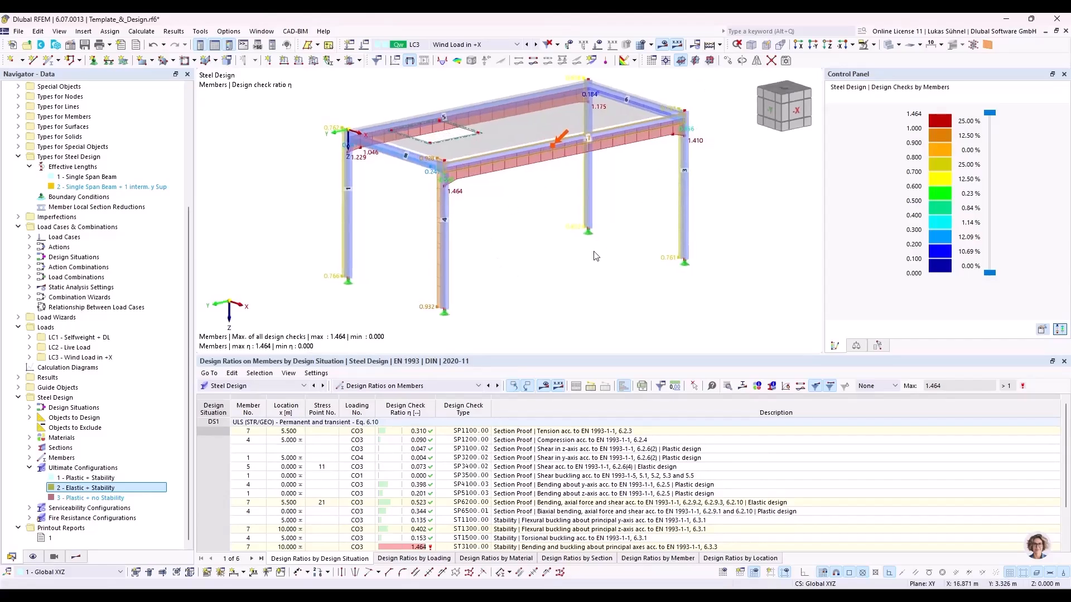
scroll(593, 252, down, 1)
scroll(593, 181, up, 3)
scroll(547, 238, down, 2)
middle_drag(545, 240, 530, 224)
ctrl+middle_drag(530, 224, 495, 231)
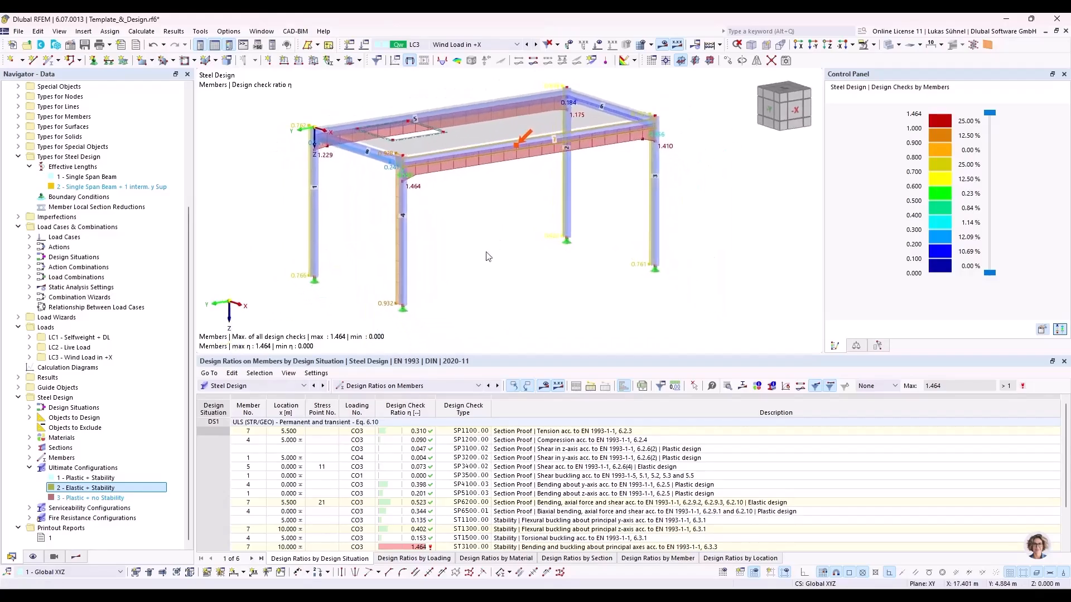
Step: Open printout report 1 of the model and view its Profile Overview graphic under Basic Objects
click(45, 539)
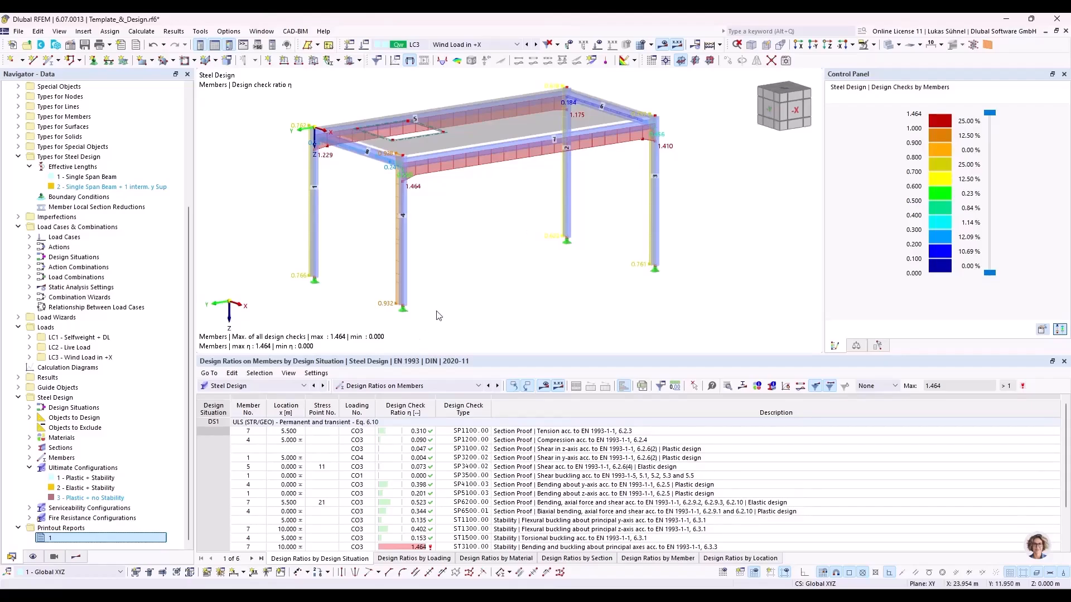
mouse_move(217, 595)
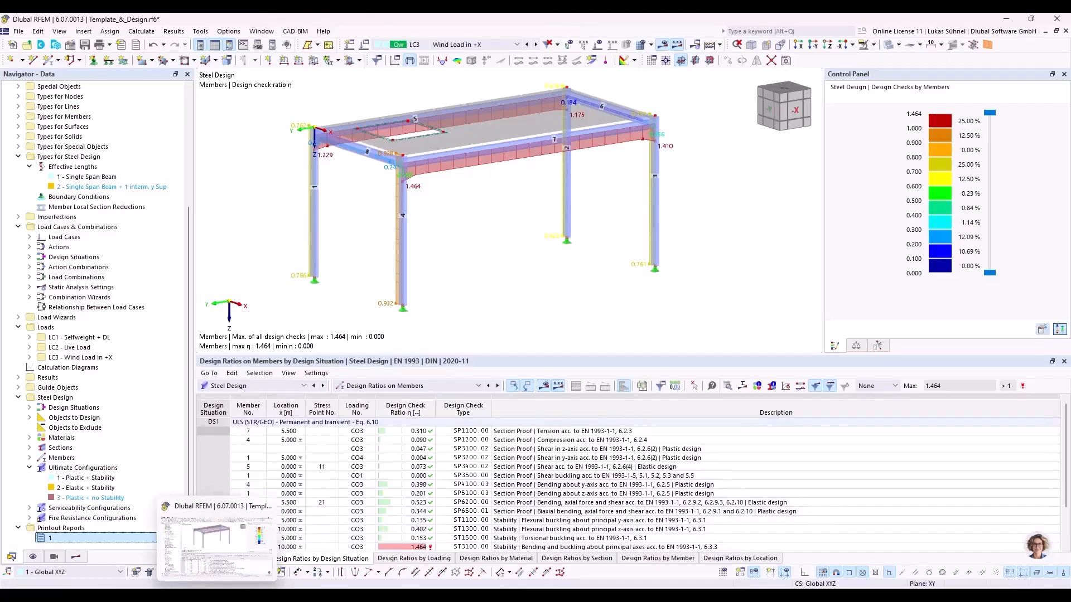
click(58, 594)
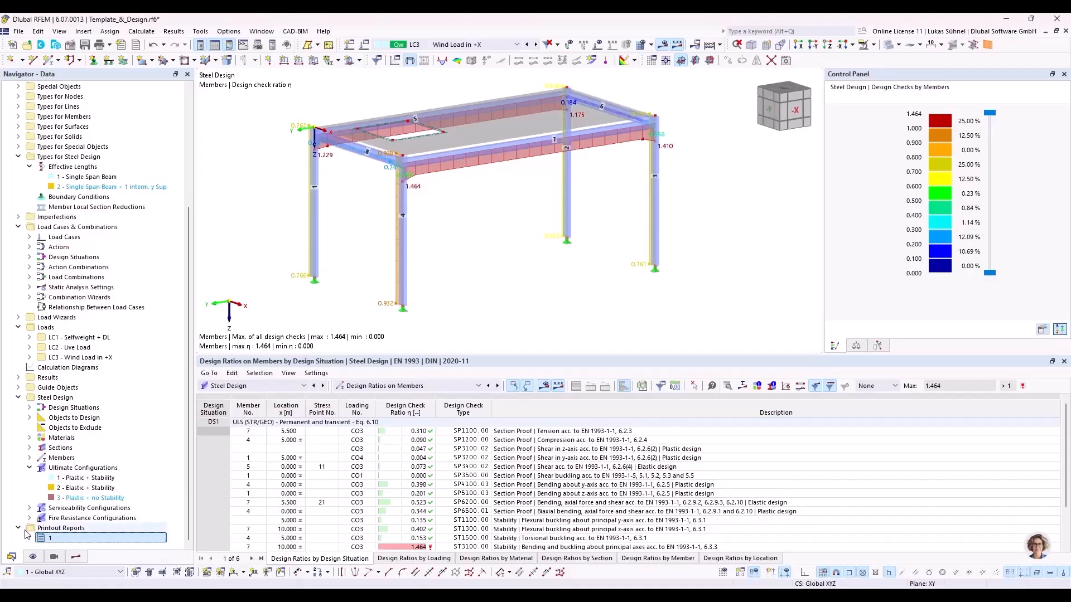
mouse_move(217, 596)
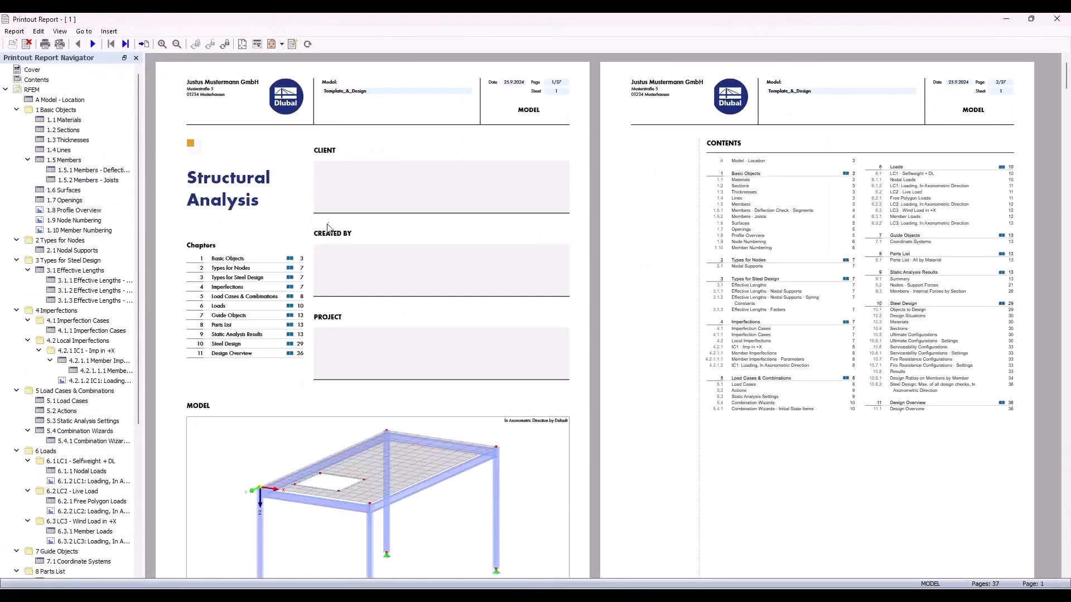
click(87, 210)
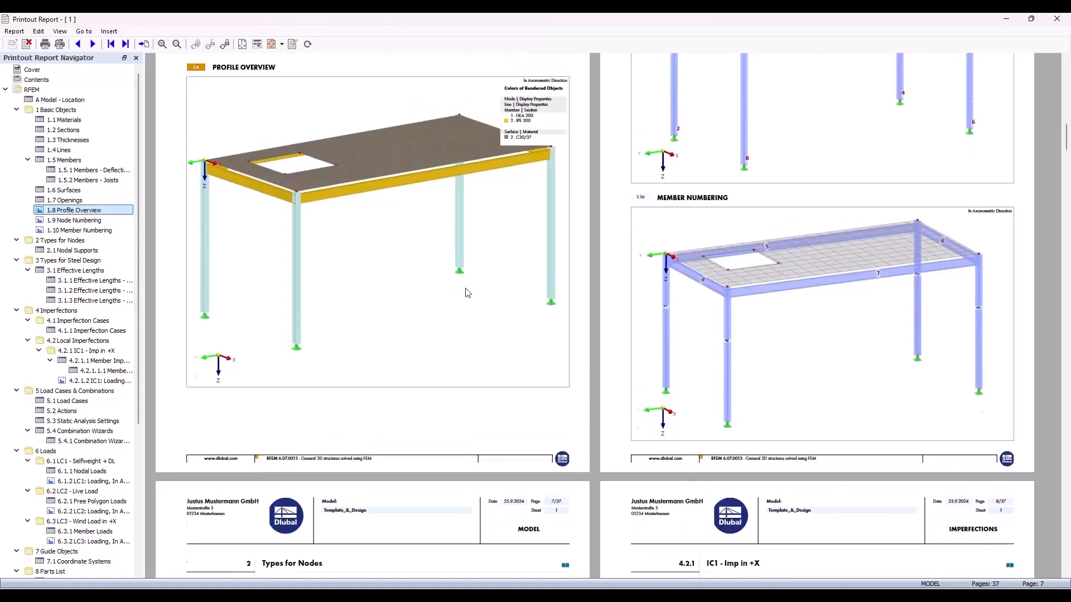
scroll(441, 276, up, 2)
scroll(441, 276, up, 1)
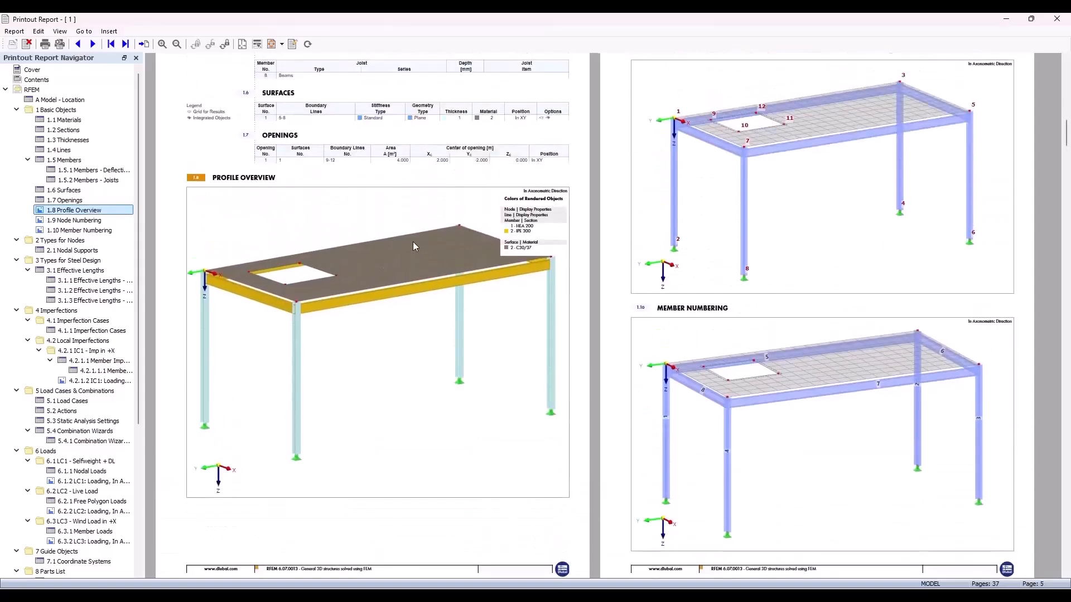
ctrl+scroll(413, 242, down, 3)
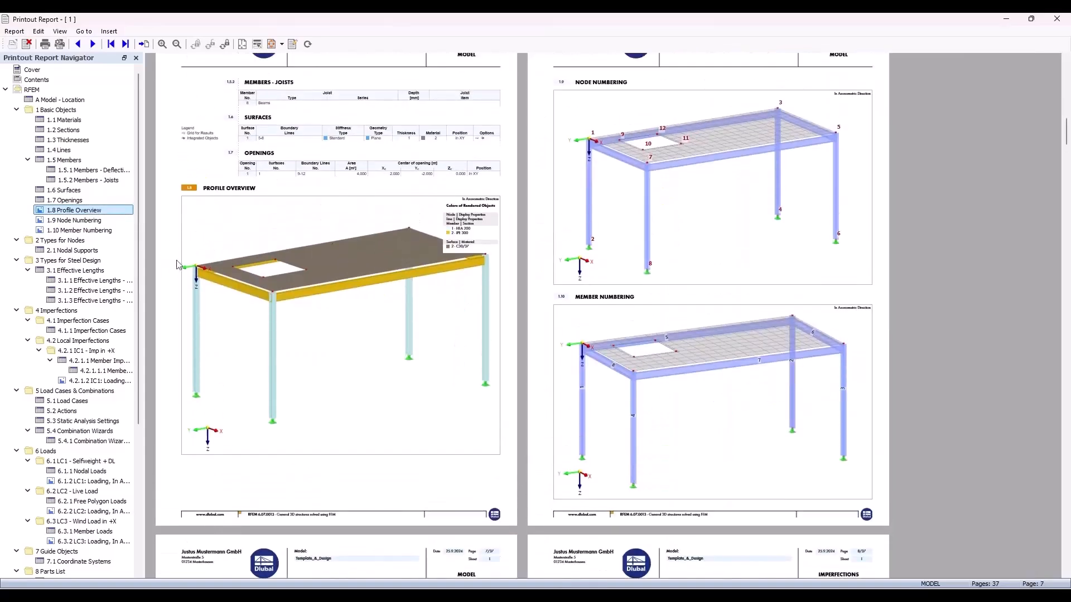
Step: View the IC1 imperfection loading graphic in the report and read on through the Load Cases & Combinations pages
click(106, 382)
scroll(374, 349, up, 1)
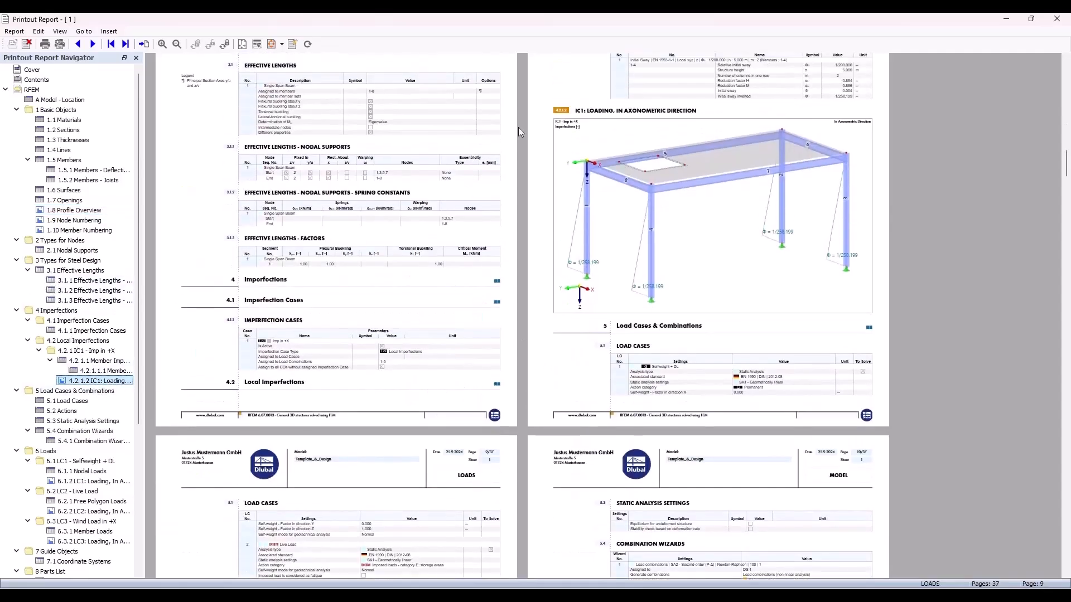
scroll(399, 364, down, 3)
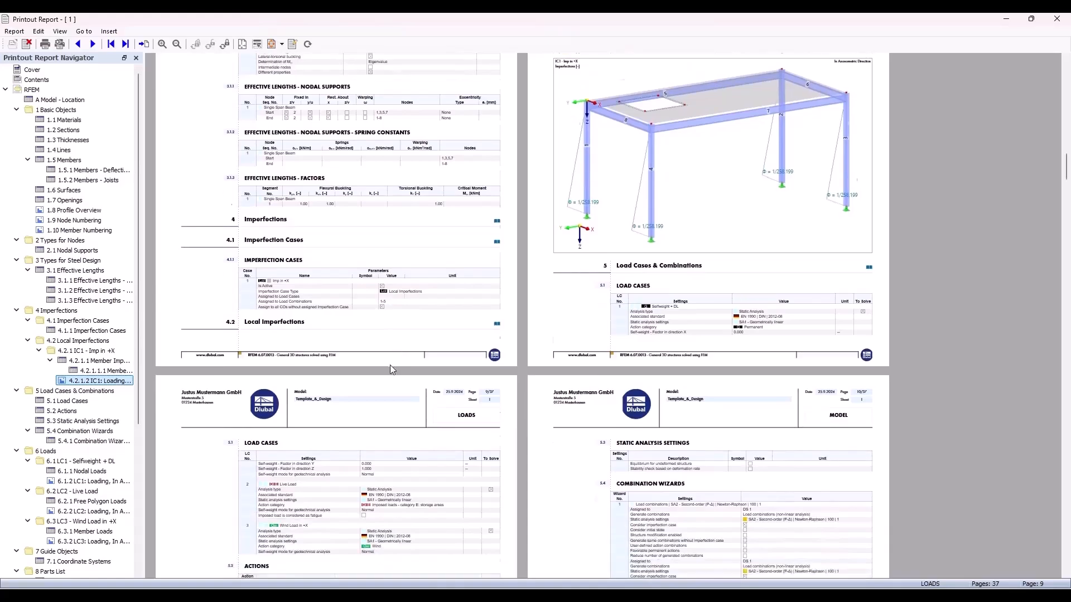
scroll(89, 375, down, 5)
Step: Review the report's LC1 to LC3 load pages and the Steel Design graphic of all design checks, and close the report
click(89, 330)
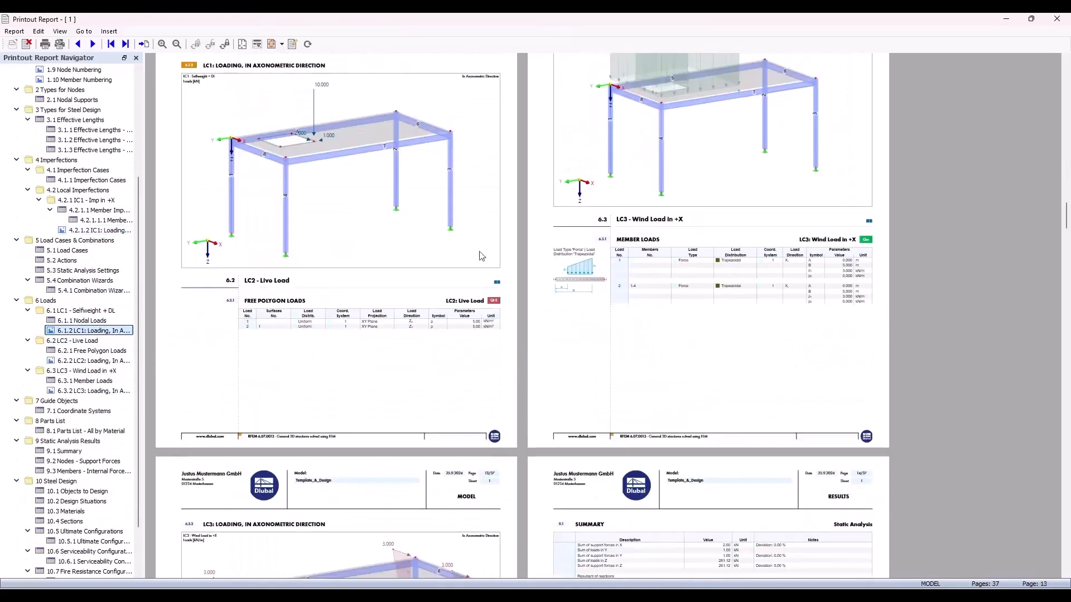
scroll(357, 255, up, 1)
scroll(649, 170, down, 5)
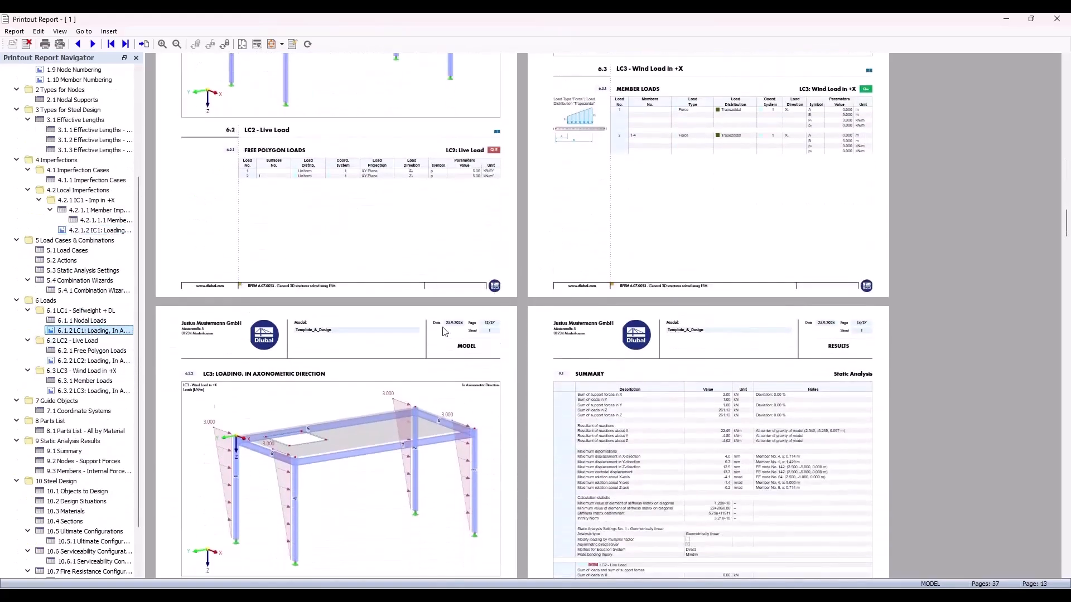
scroll(87, 531, down, 2)
click(94, 551)
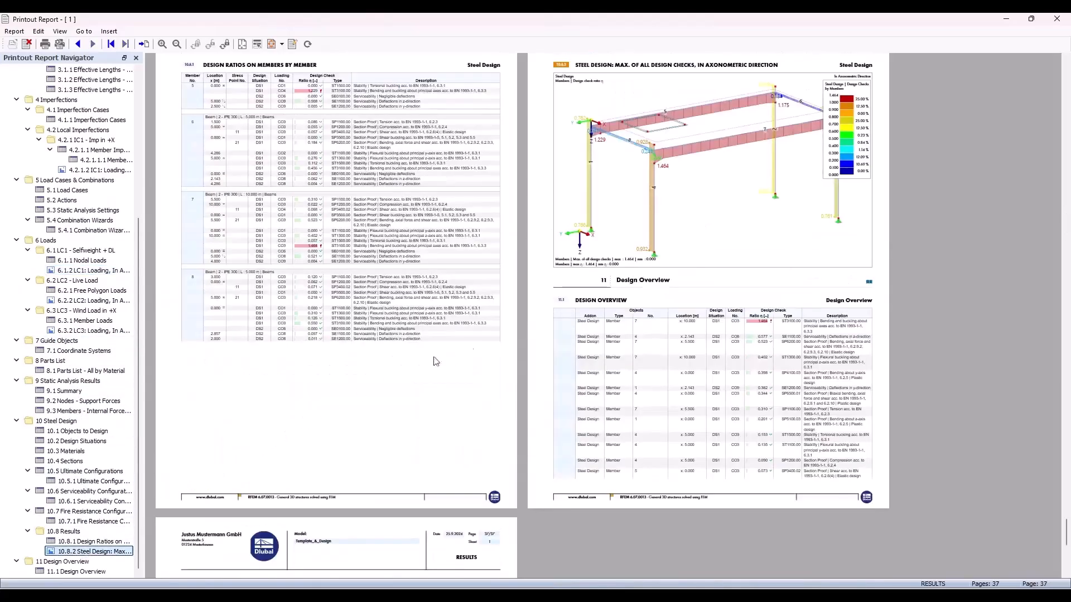
click(1053, 20)
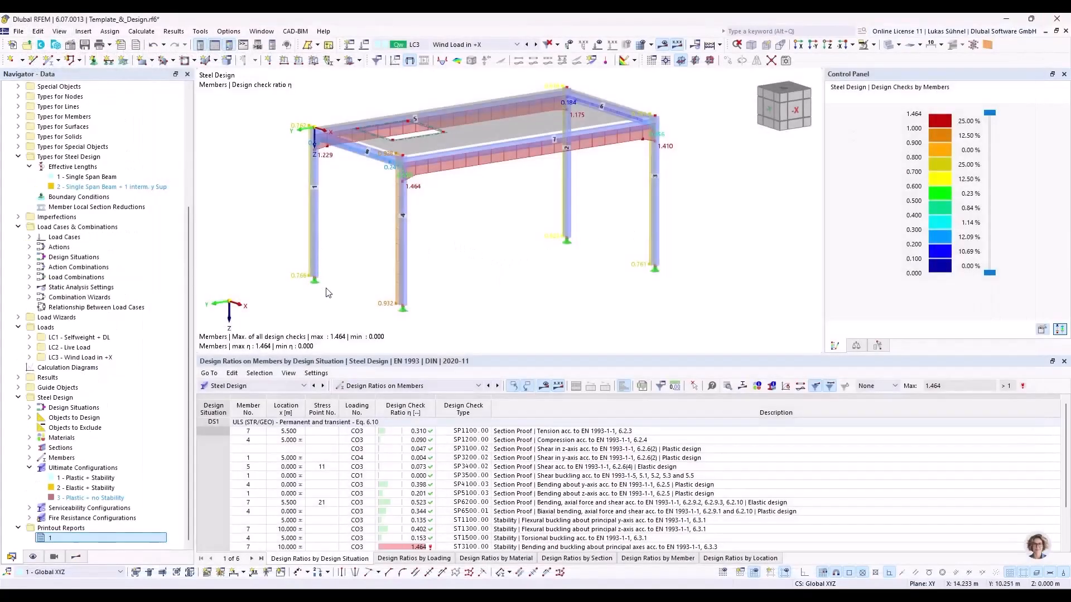
Step: Close the Template_&_Design model and place the RFEM window beside Grasshopper
scroll(276, 222, down, 1)
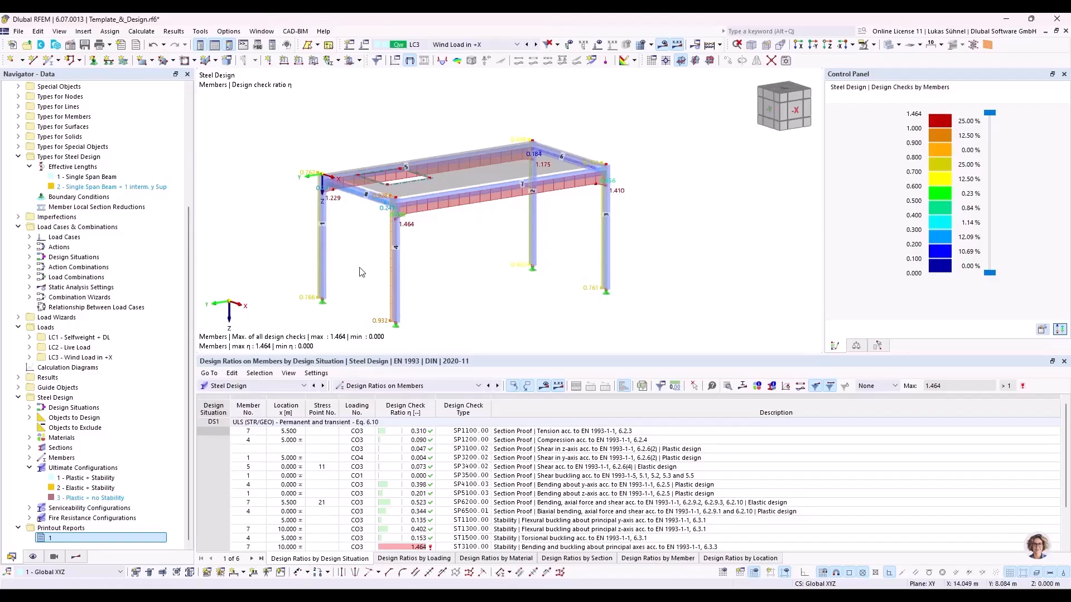
ctrl+middle_drag(520, 248, 491, 277)
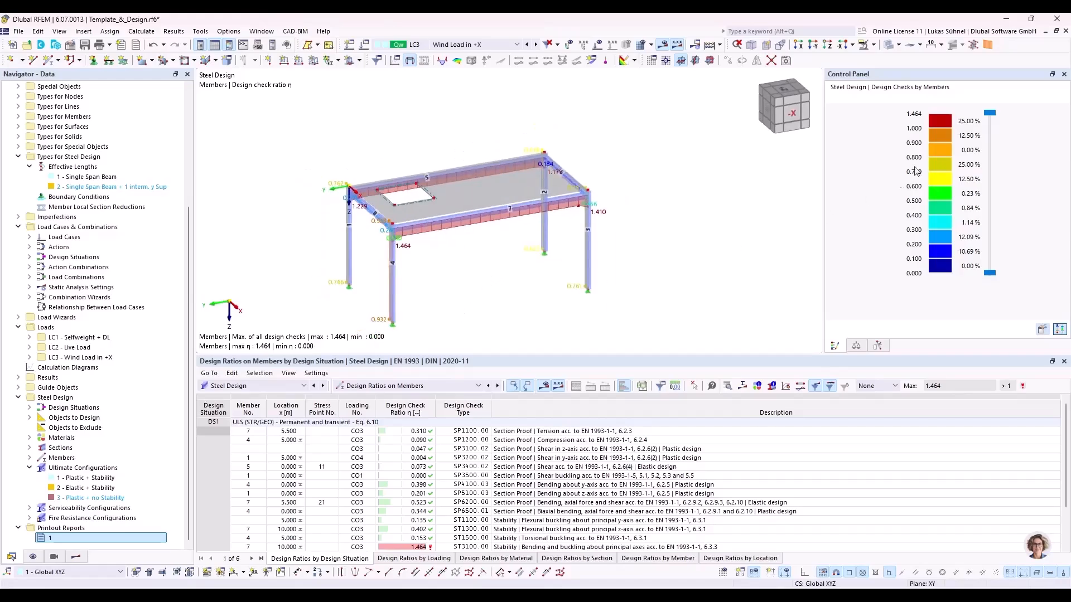
click(1066, 32)
click(582, 351)
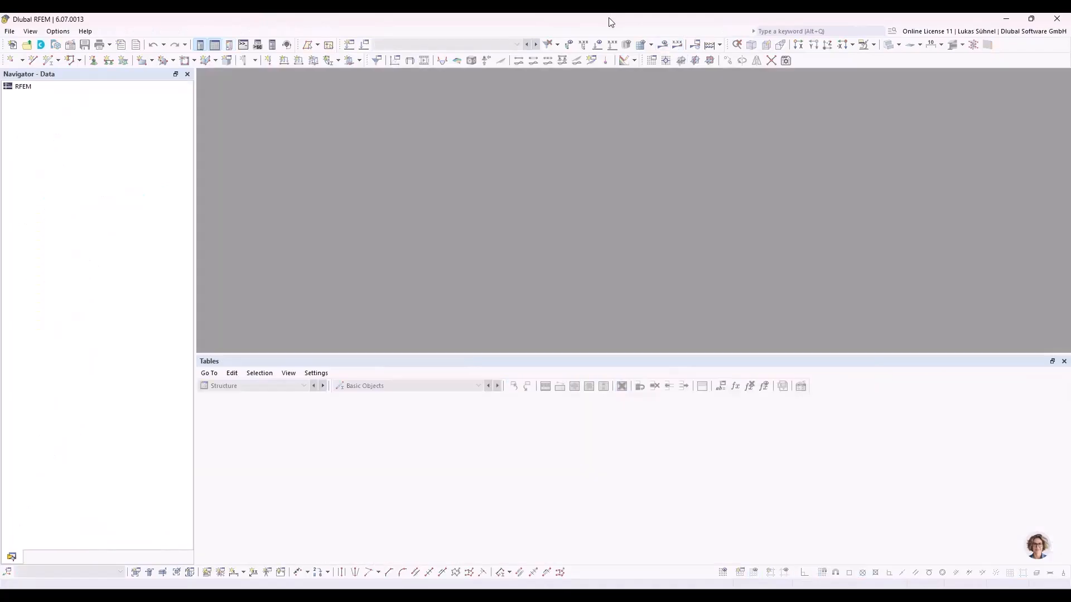
drag(609, 18, 1070, 104)
Step: Switch to Grasshopper, close the 03_Templates_and_Design-Add-ons definition and bring up 04_Mesh_Analysis_Results
scroll(196, 234, down, 1)
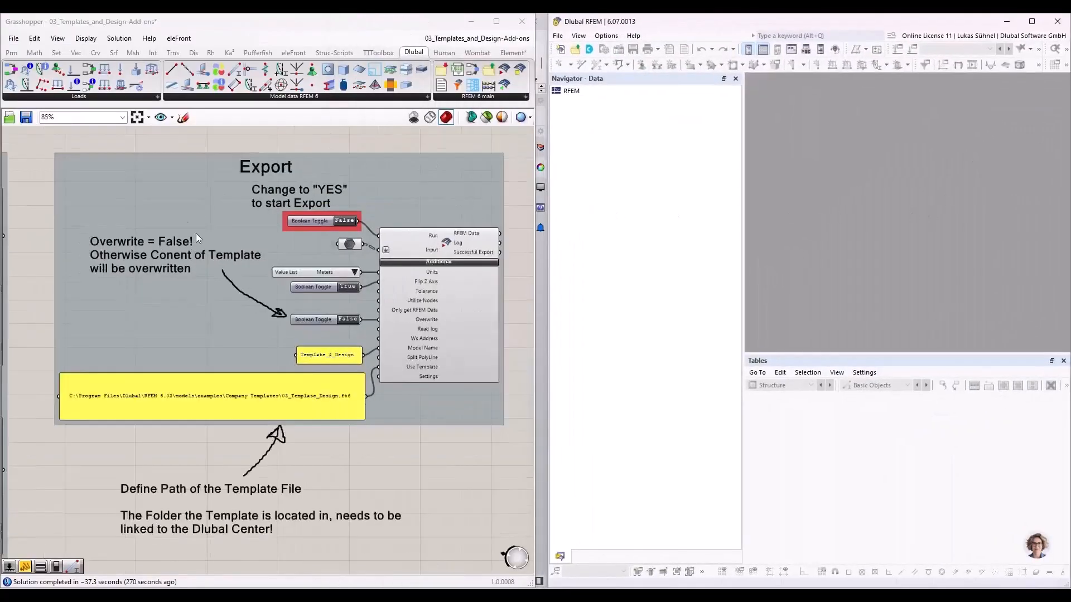
scroll(196, 234, down, 1)
click(14, 38)
click(510, 36)
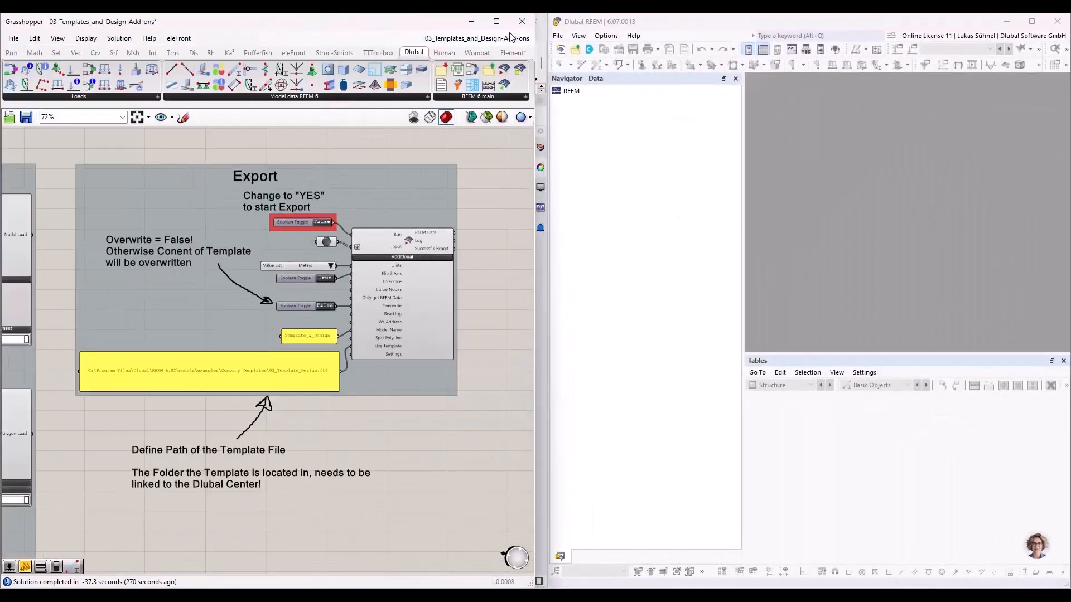
click(510, 35)
click(514, 56)
click(533, 110)
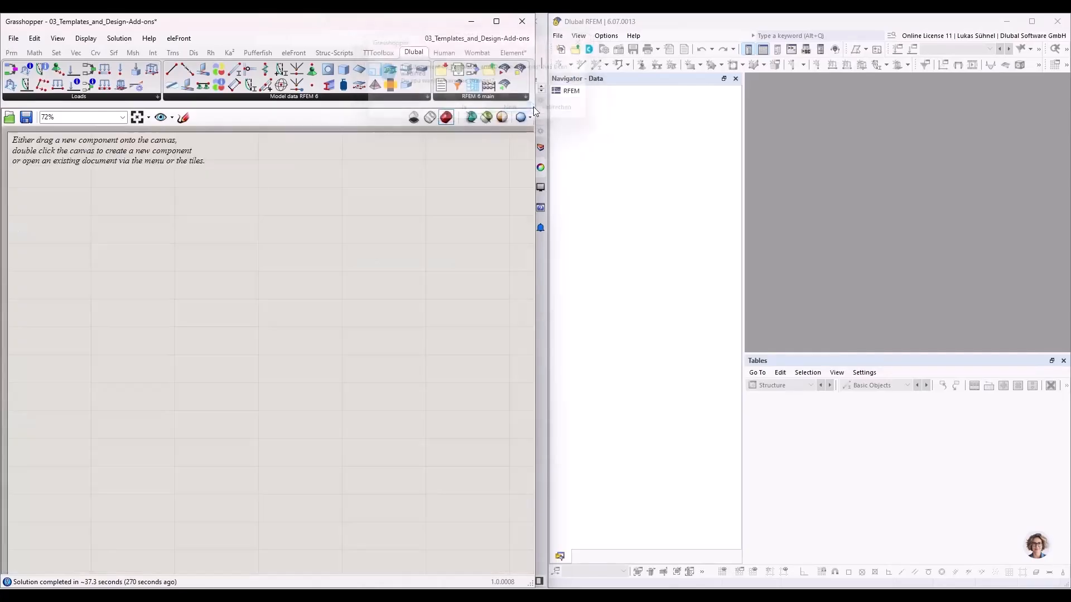
click(374, 494)
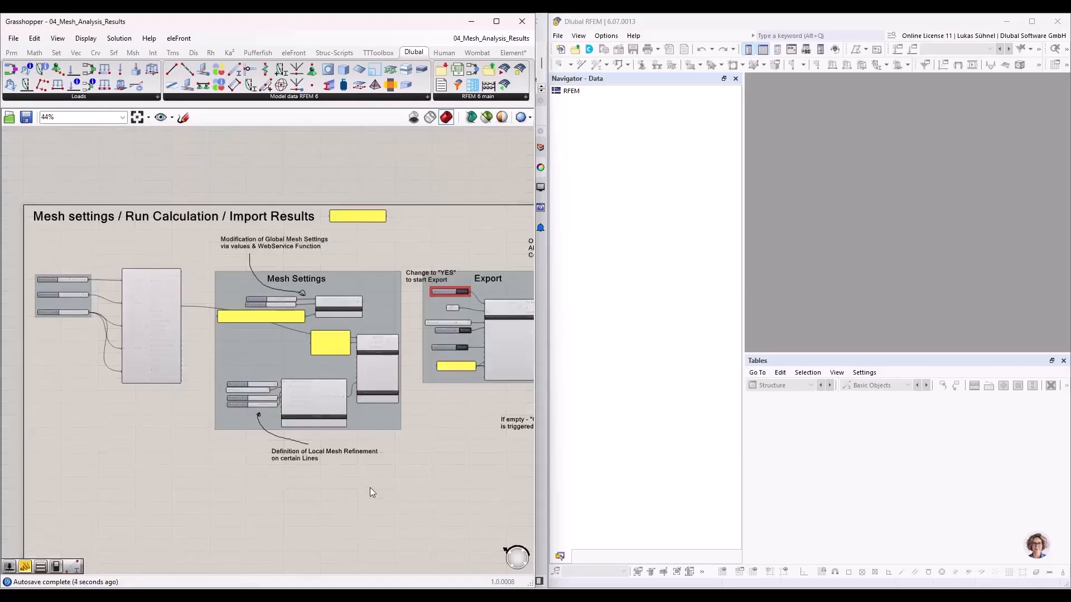
Step: Maximize the Grasshopper window and bring the input sliders, model cluster and Mesh Settings group into view
click(497, 21)
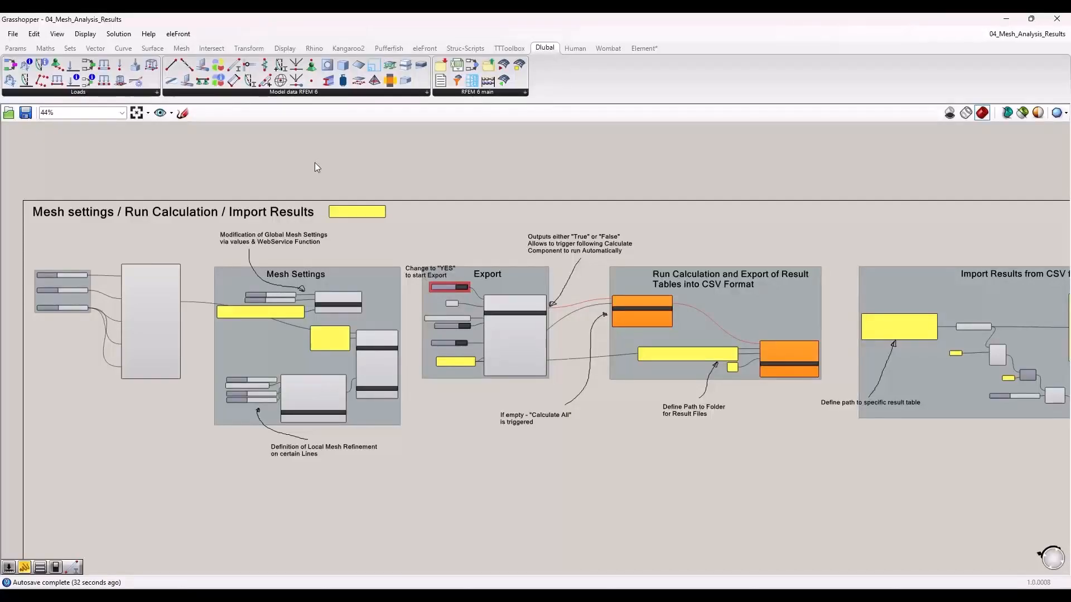
scroll(263, 184, down, 1)
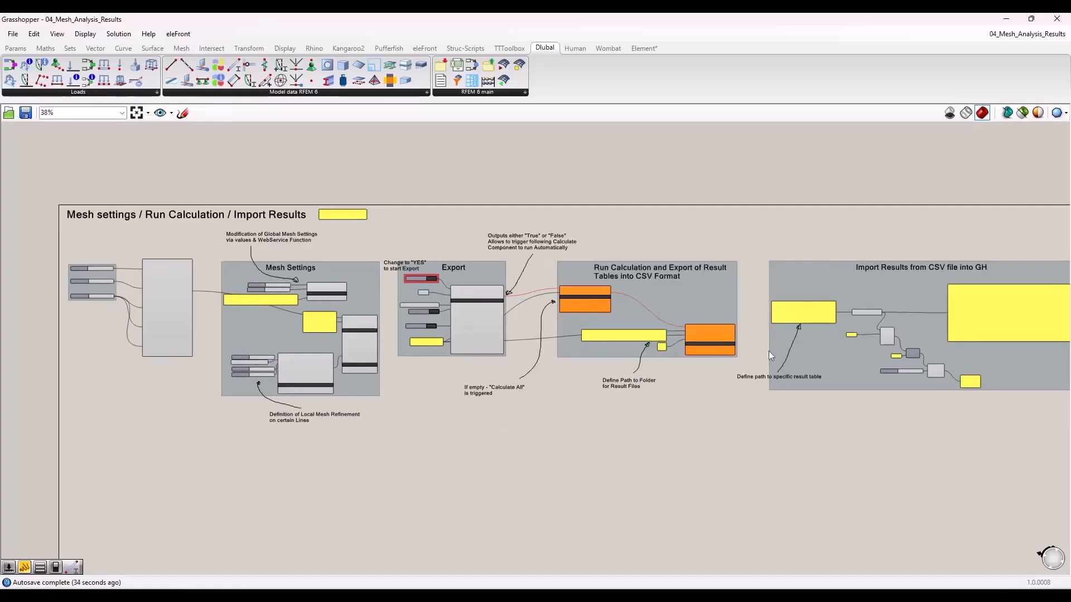
scroll(138, 309, up, 5)
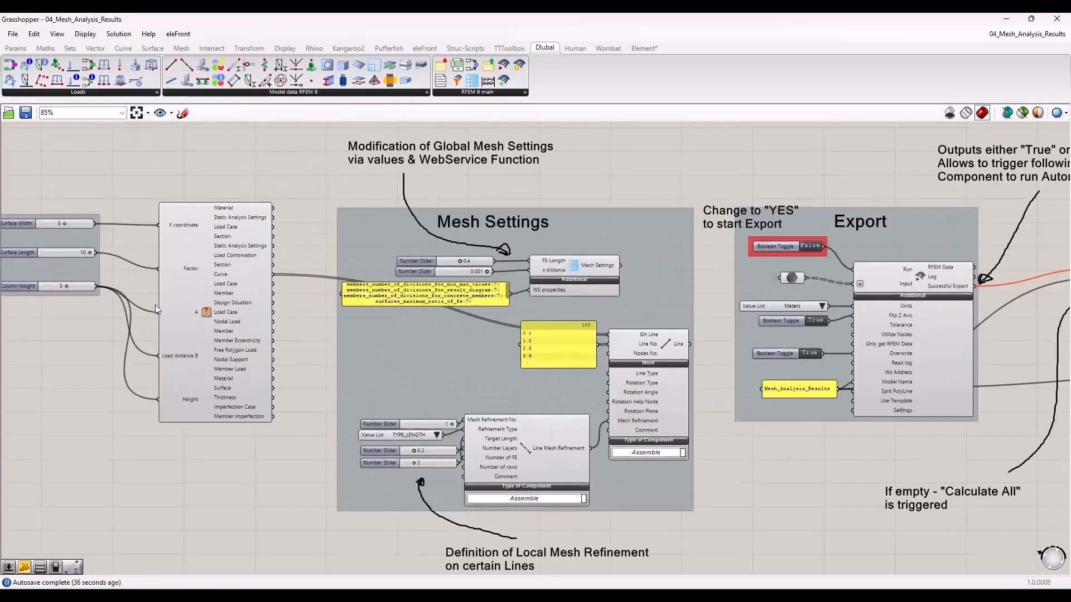
right_drag(211, 272, 303, 286)
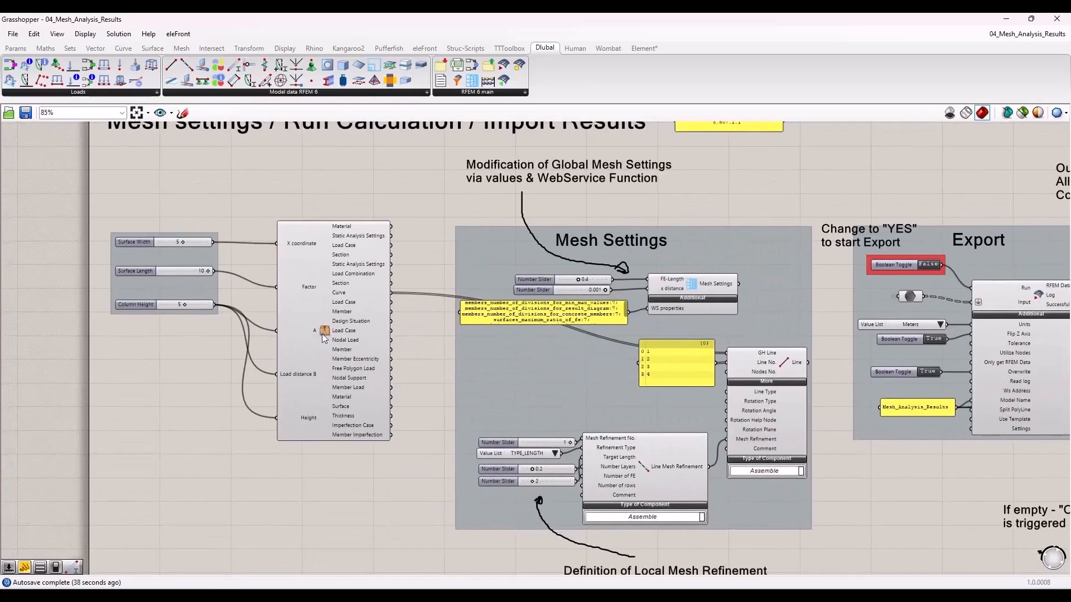
Step: Open the model cluster fed by the surface and column sliders to view its contents, and return to the main definition
double_click(323, 332)
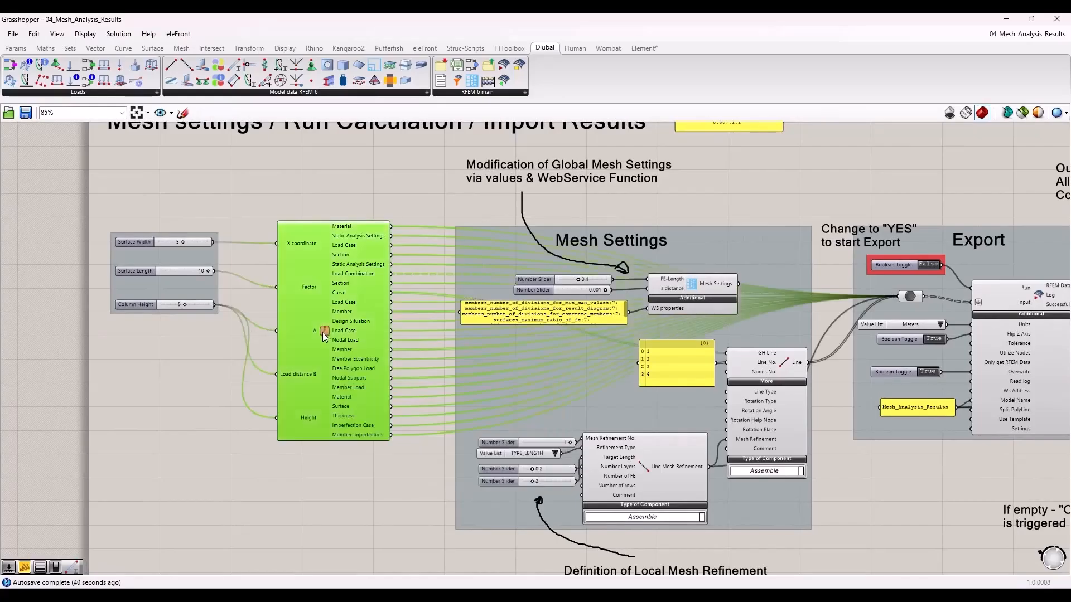
scroll(626, 292, down, 1)
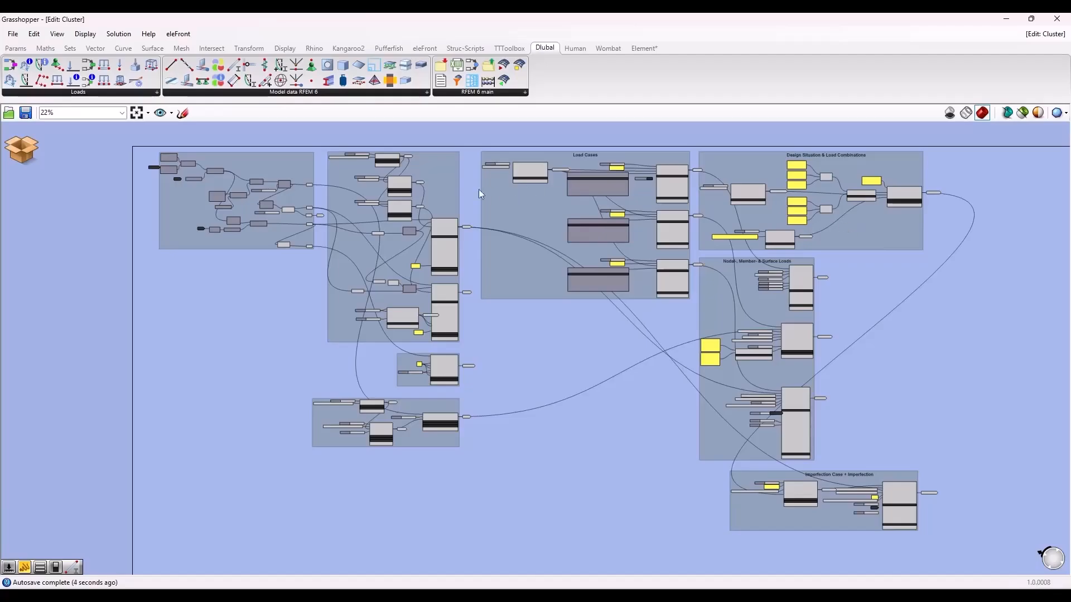
click(17, 147)
click(48, 174)
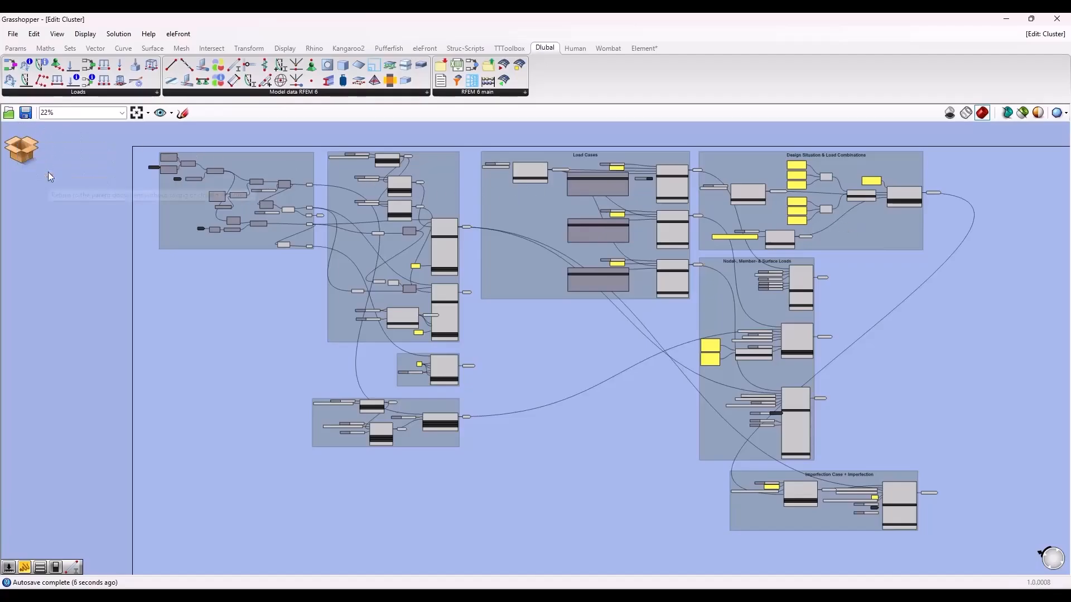
Step: Inspect the Mesh Settings component and its FE-Length, distance and WS properties inputs in the Mesh Settings group
scroll(288, 204, down, 3)
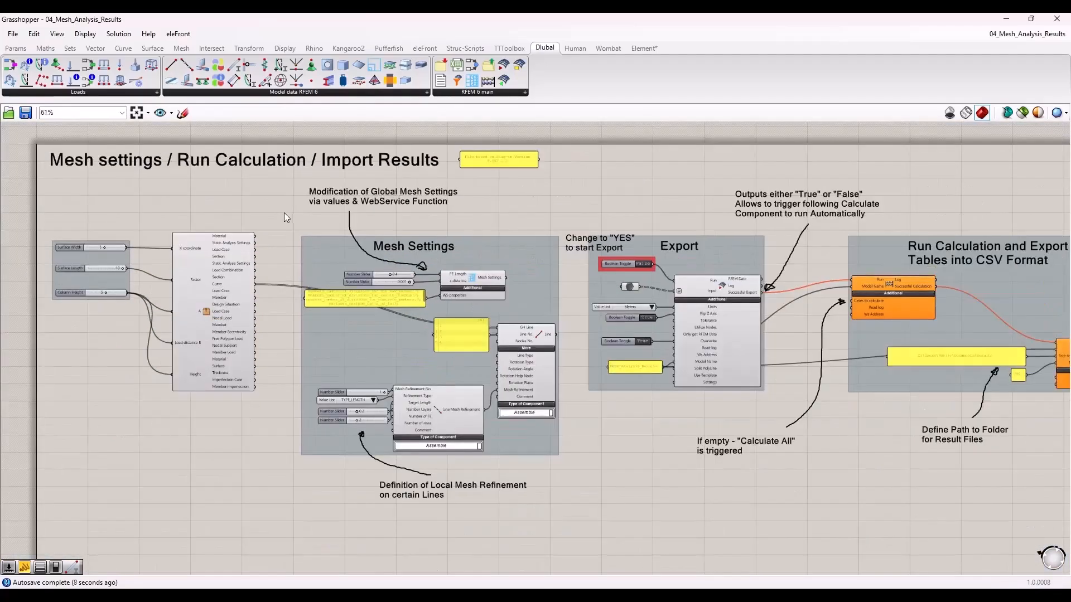
right_drag(286, 212, 155, 207)
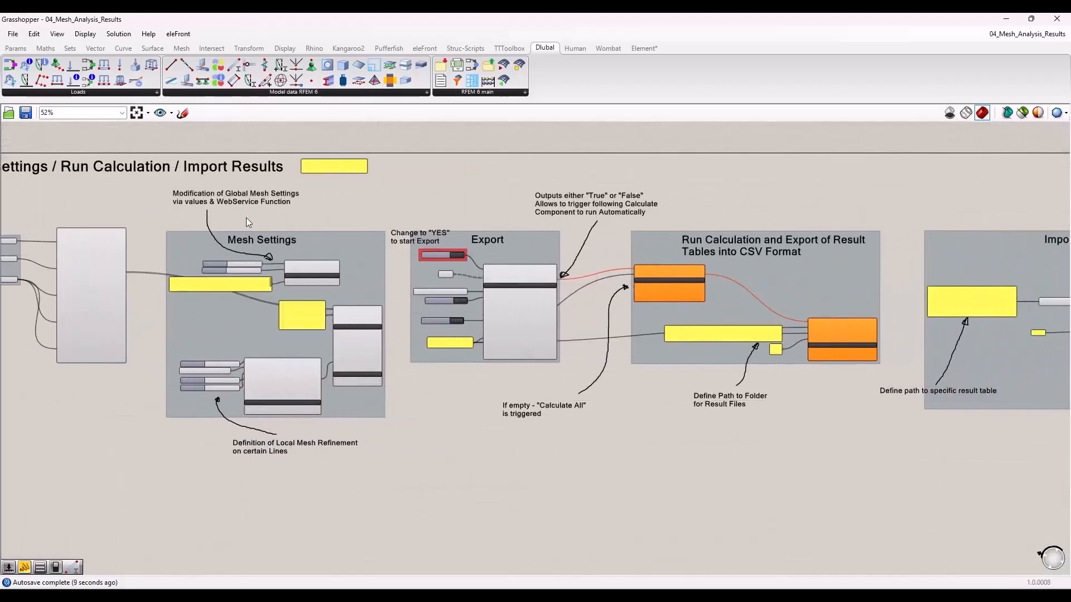
scroll(231, 235, up, 2)
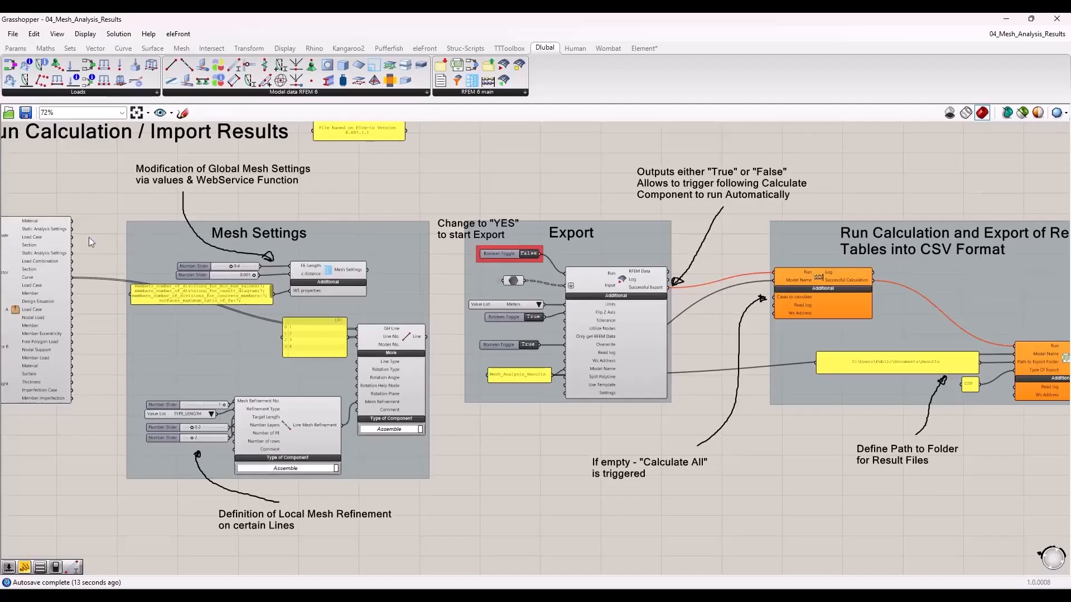
scroll(128, 253, up, 1)
scroll(401, 248, up, 1)
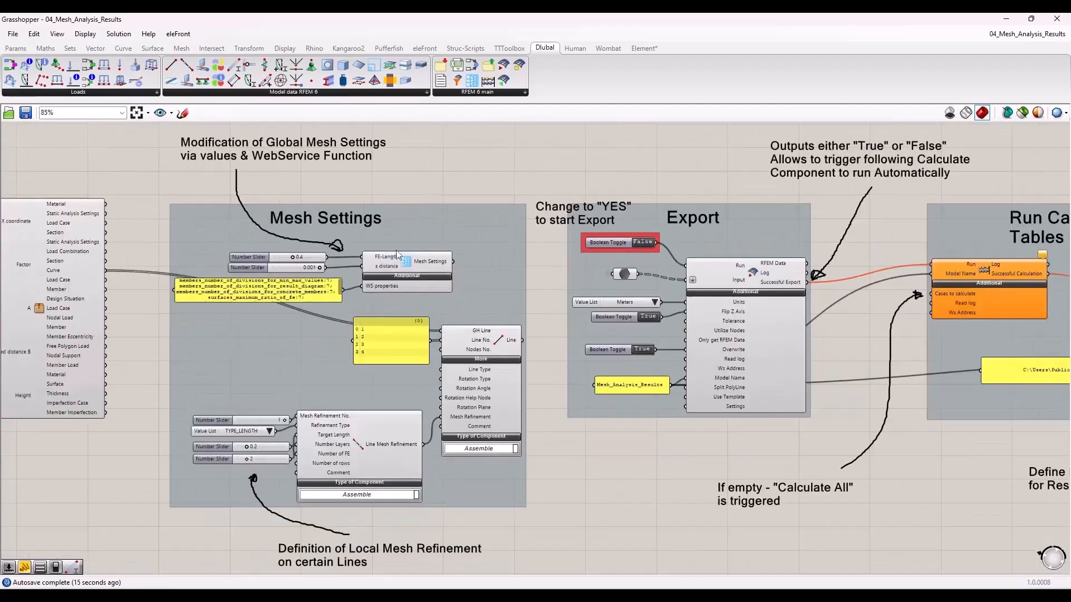
click(409, 260)
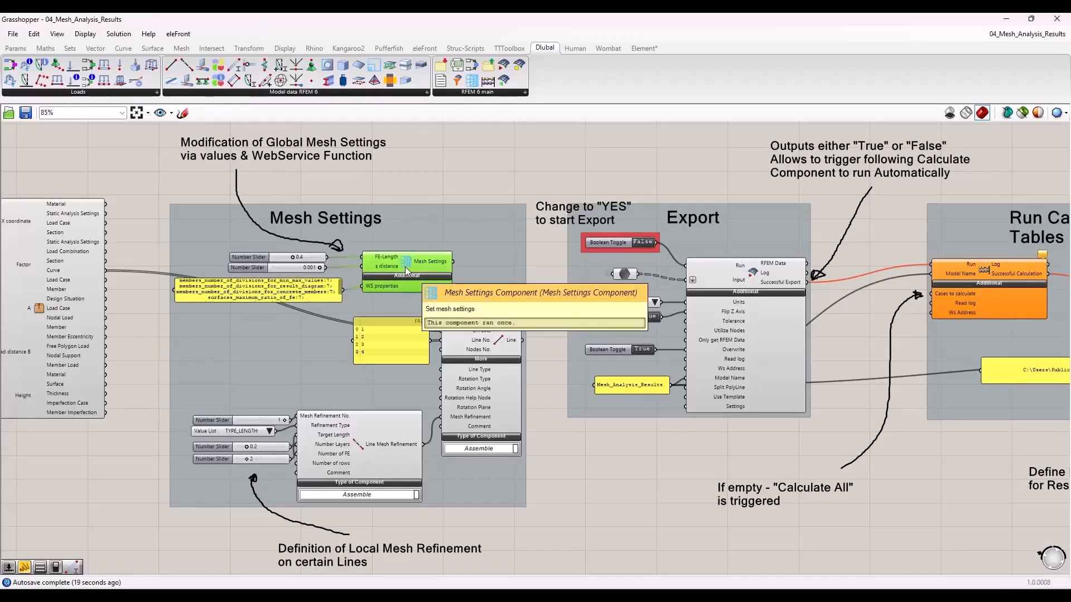
drag(429, 163, 434, 164)
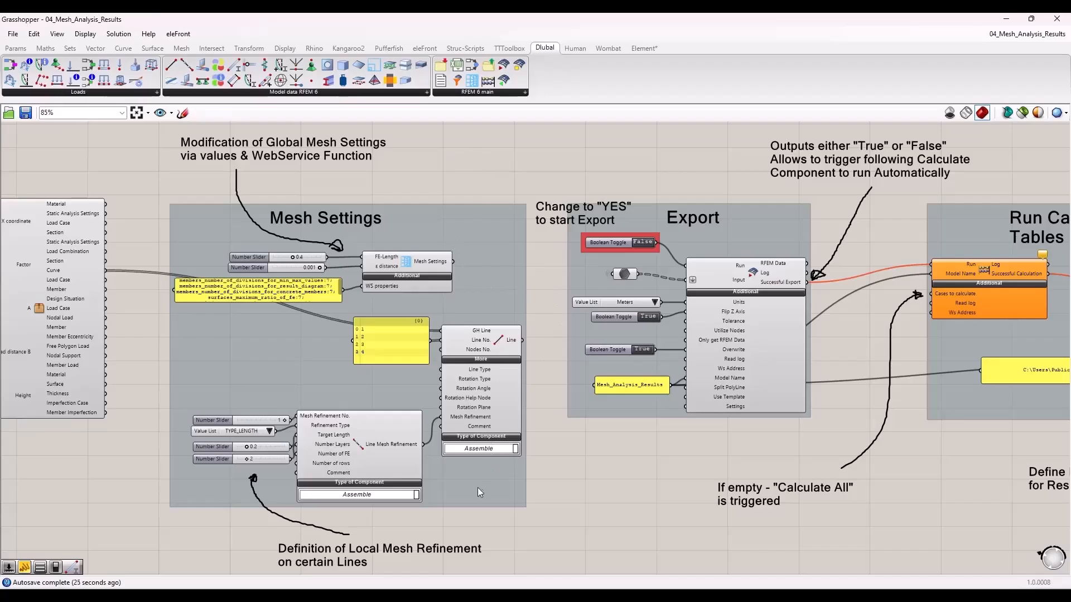
Step: Place a Nodal Mesh Refinement component on the canvas above the Line Mesh Refinement component in the Mesh Settings group
scroll(310, 486, up, 3)
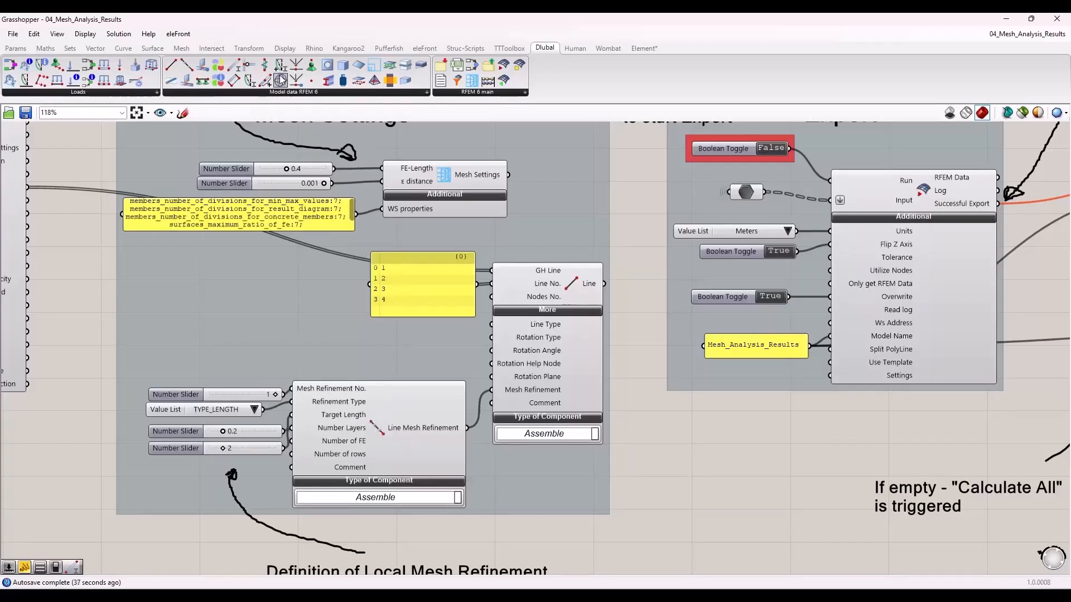
drag(280, 80, 186, 293)
click(192, 276)
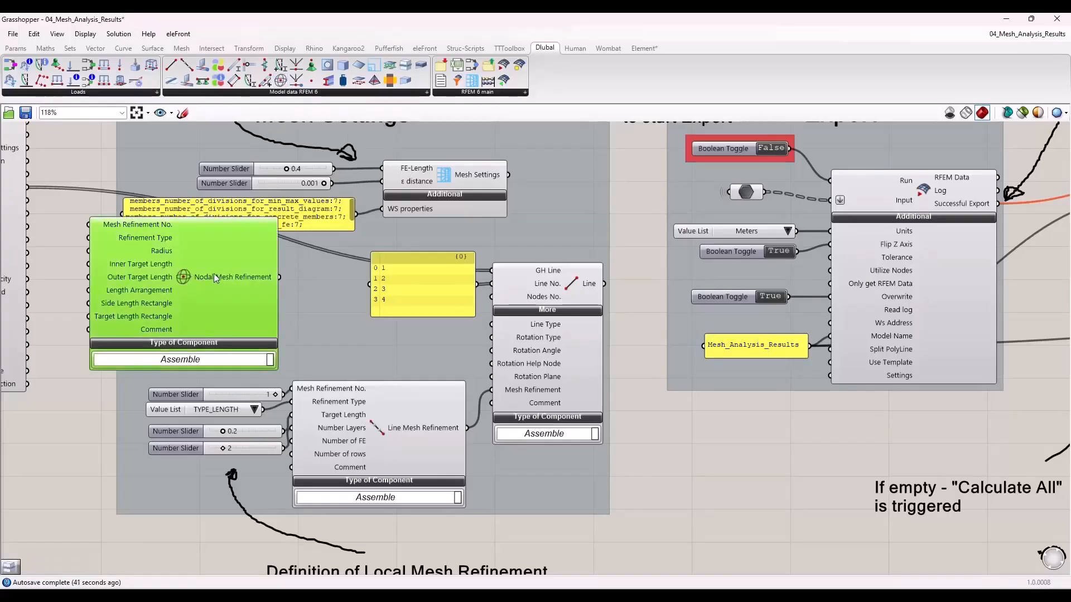
Step: Delete the Nodal Mesh Refinement component, then place and remove a Surface Mesh Refinement component in the Mesh Settings group
key(Delete)
drag(394, 66, 236, 292)
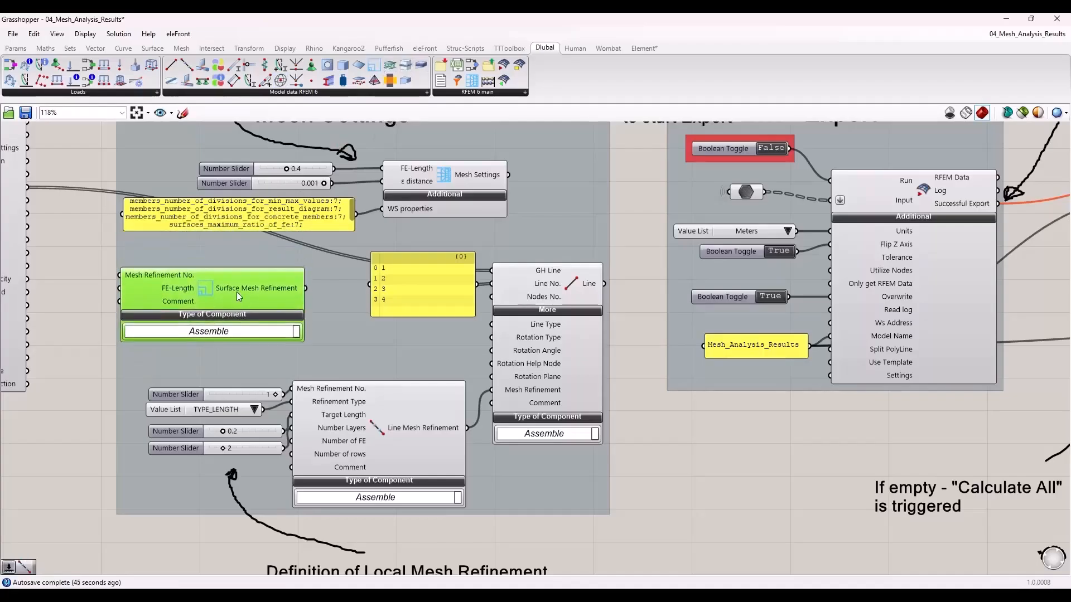
key(Delete)
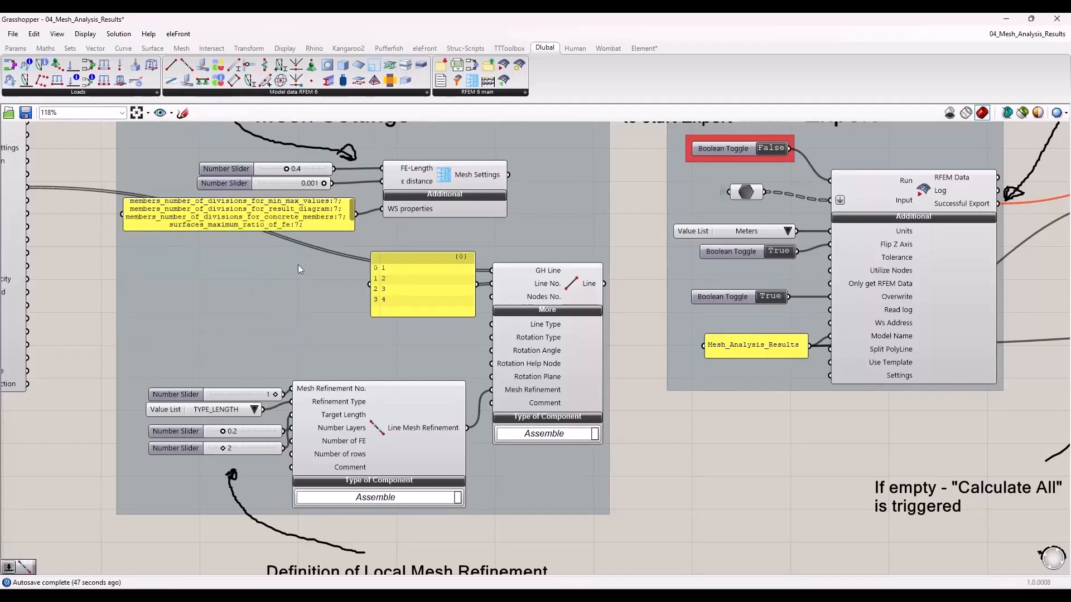
Step: Inspect the Export group, including the hidden wires feeding the export component's Input and the Boolean toggle for Run
scroll(312, 240, down, 1)
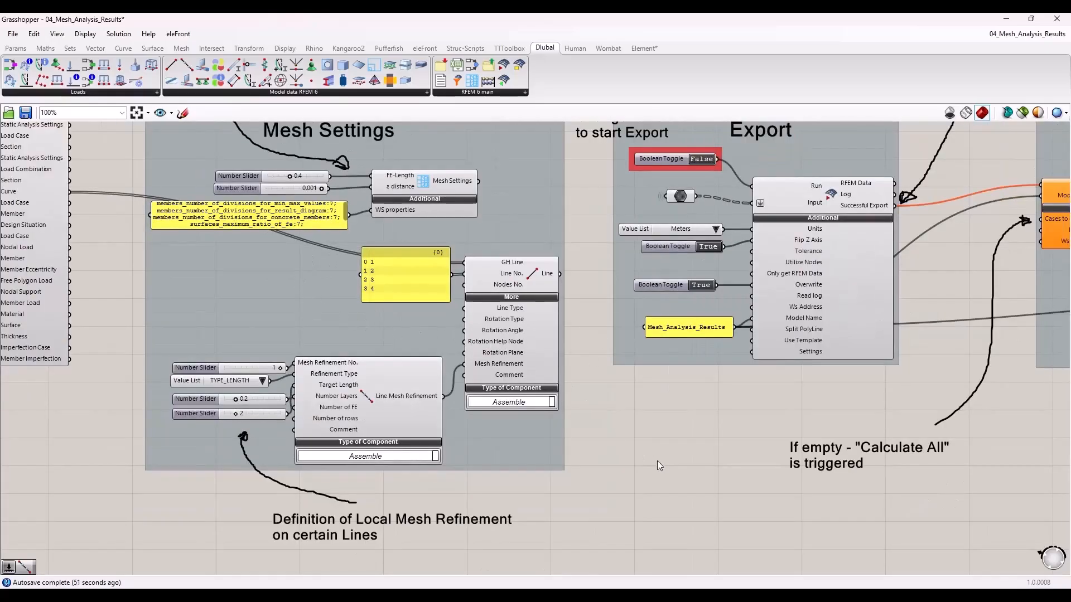
right_drag(740, 457, 593, 528)
right_drag(775, 434, 624, 440)
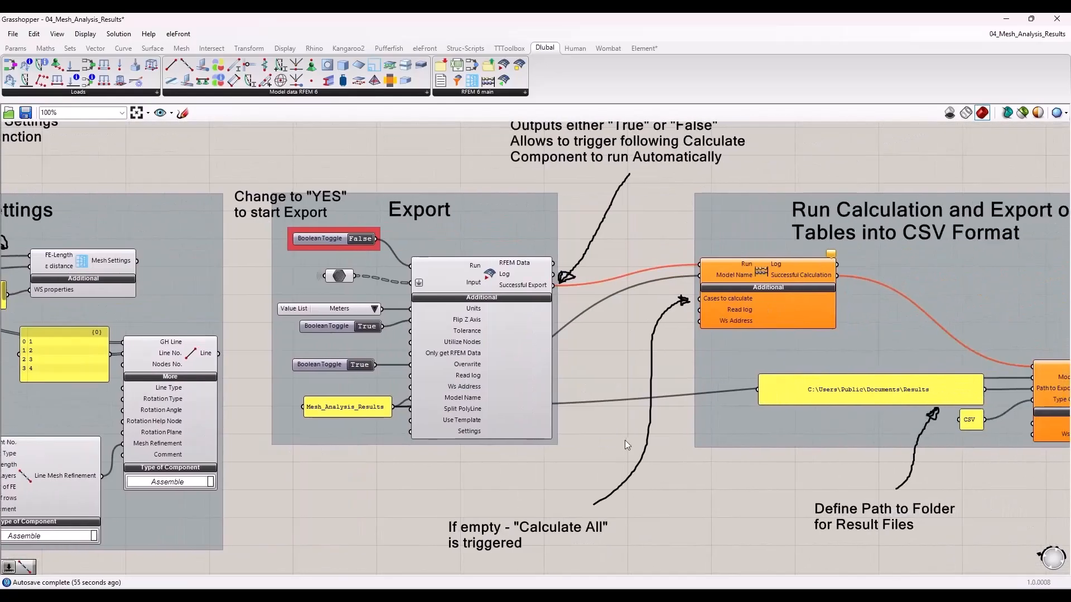
click(339, 276)
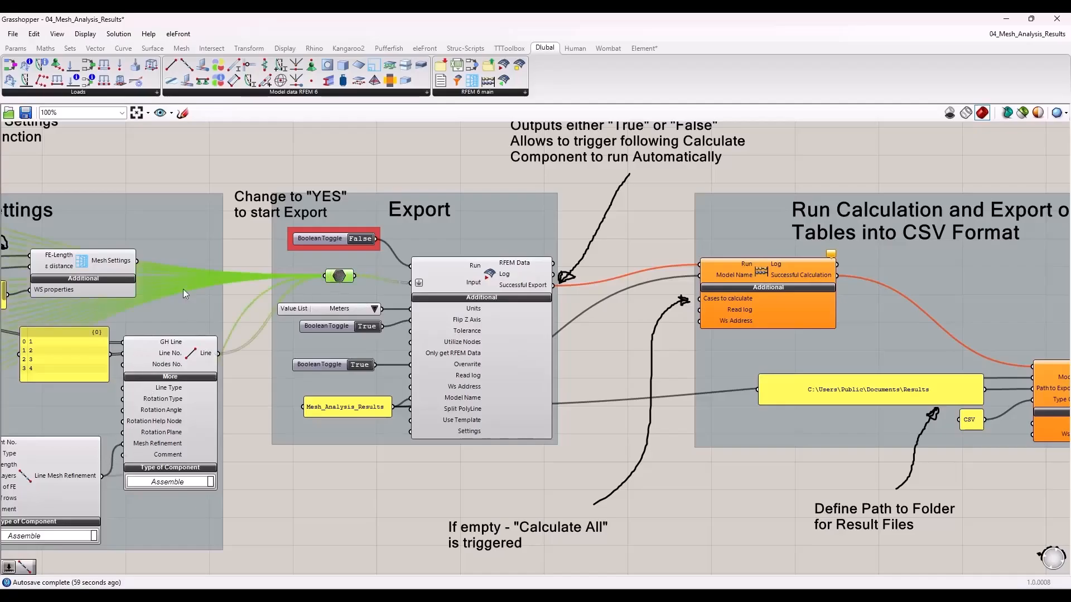
click(264, 249)
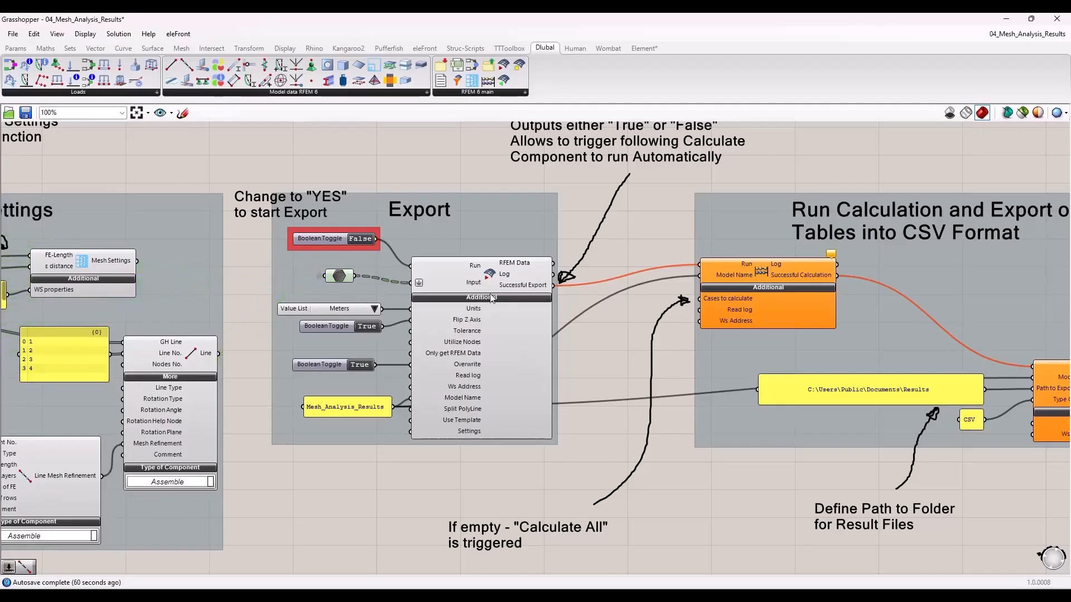
scroll(488, 292, up, 2)
right_drag(651, 320, 601, 314)
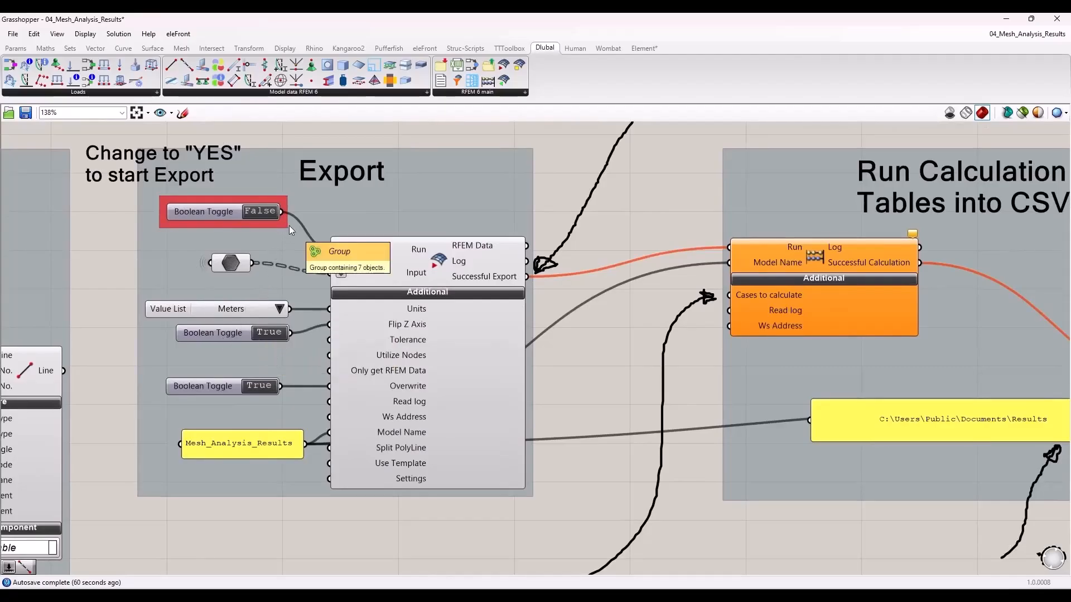
Step: Inspect the RFEM 6 Calculate component and its Cases to calculate input in the calculation group
scroll(198, 306, down, 3)
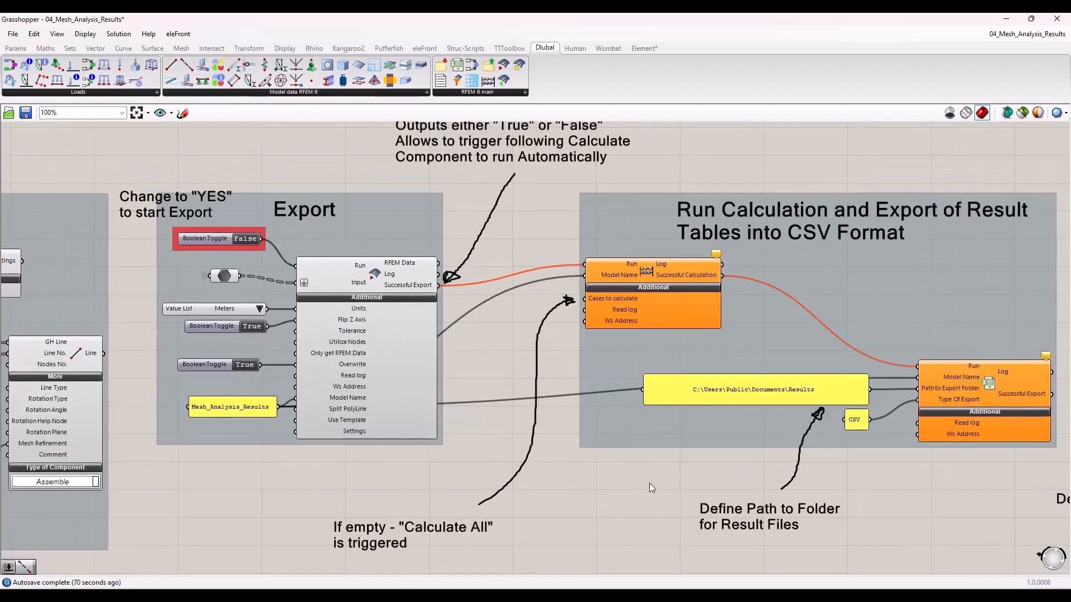
right_drag(653, 457, 555, 471)
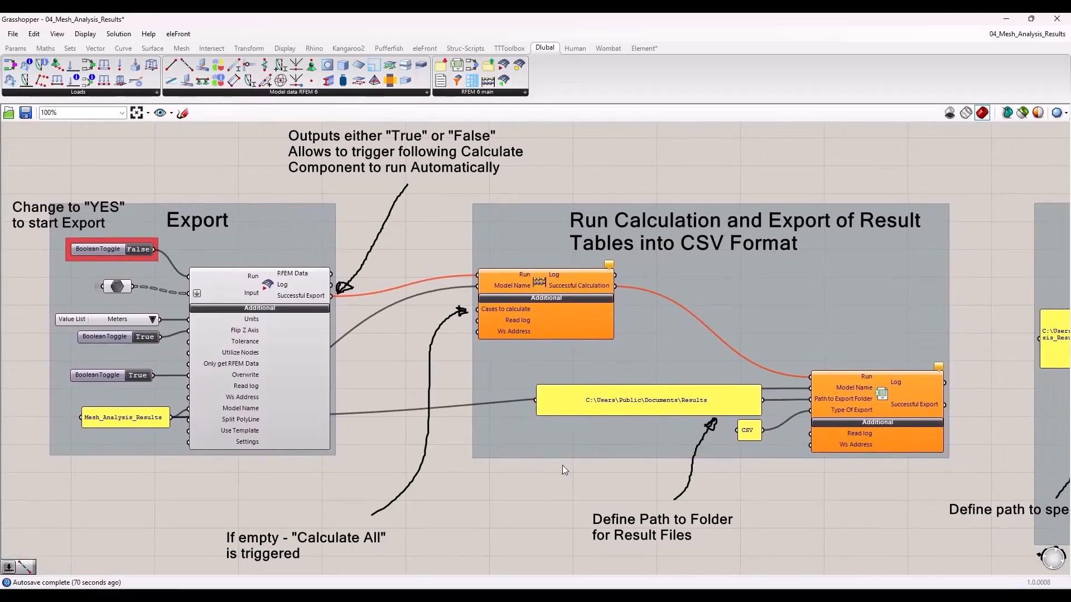
right_drag(578, 486, 502, 488)
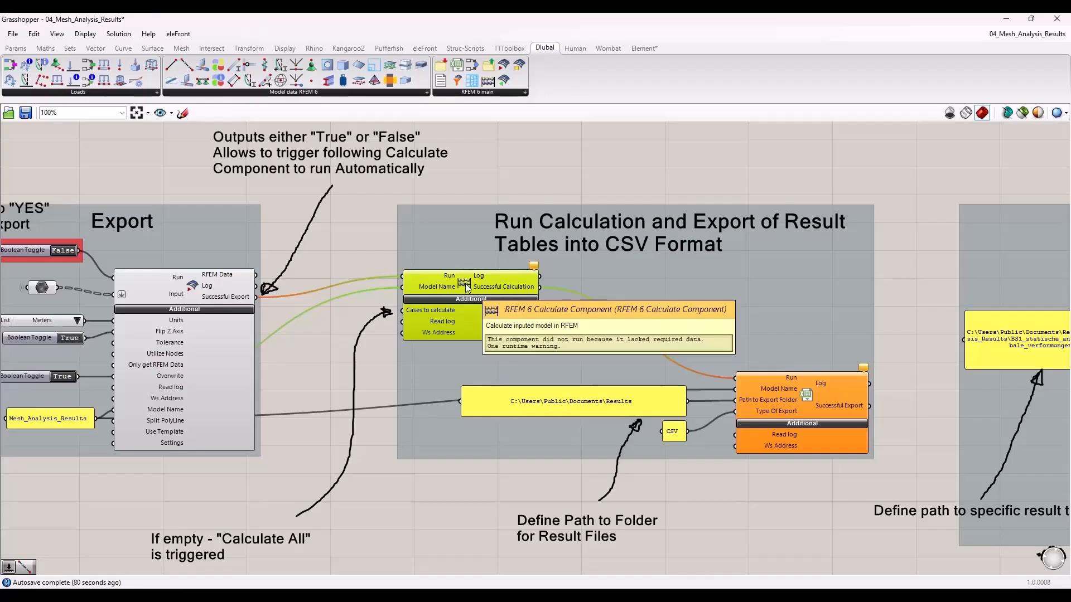
click(368, 328)
scroll(374, 344, up, 1)
right_drag(392, 347, 460, 260)
scroll(460, 260, up, 2)
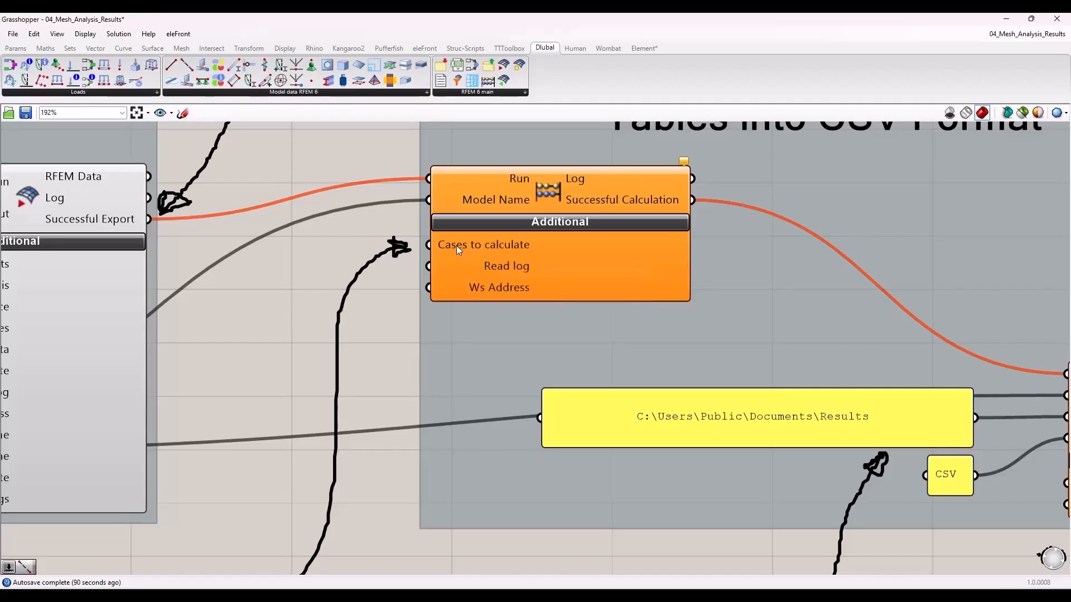
scroll(464, 247, down, 1)
scroll(446, 245, down, 4)
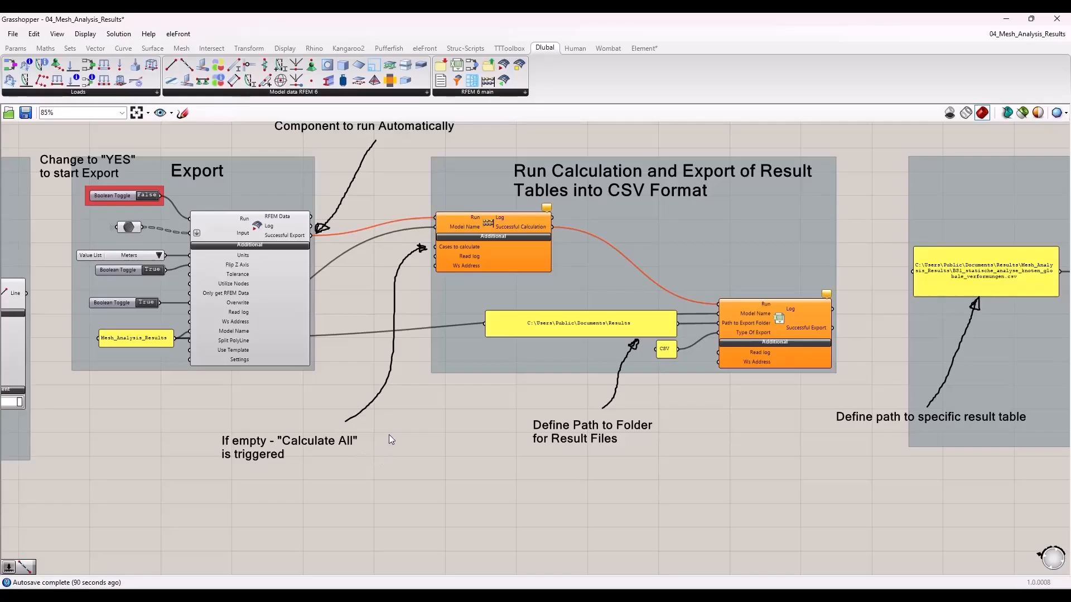
Step: Trace the Successful Export output into the Calculate component's Run input and examine its Successful Calculation output
right_drag(708, 399, 447, 409)
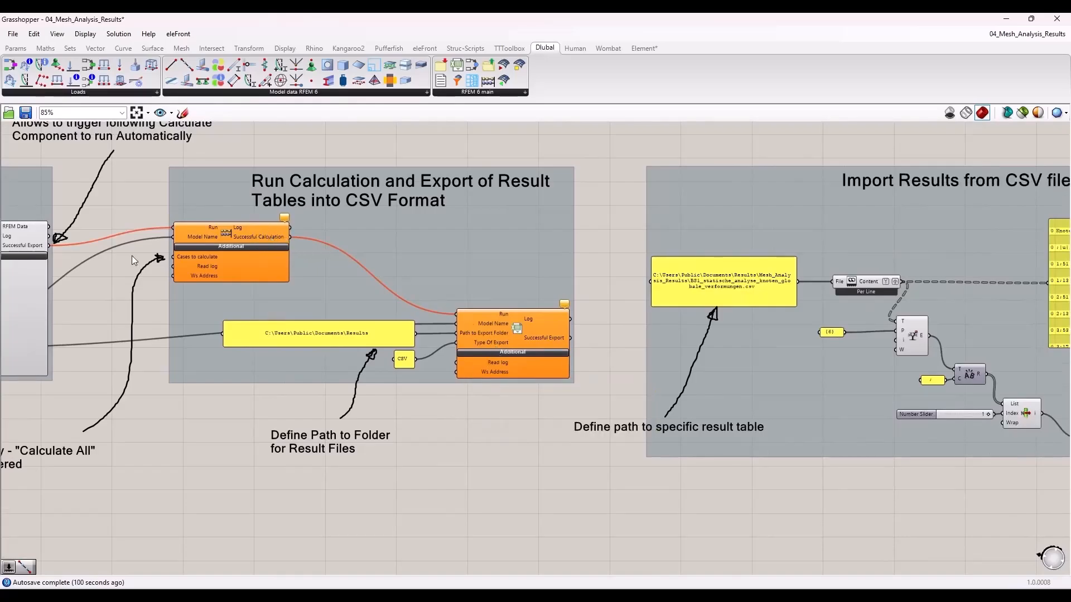
right_drag(118, 235, 250, 279)
scroll(250, 279, up, 5)
right_drag(261, 236, 322, 243)
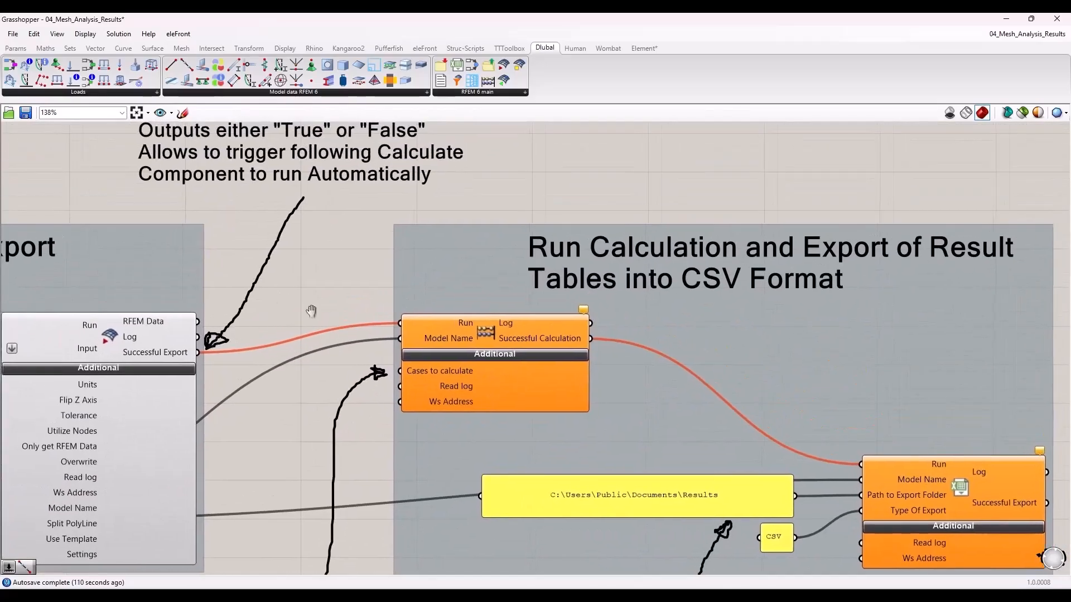
right_drag(144, 353, 183, 354)
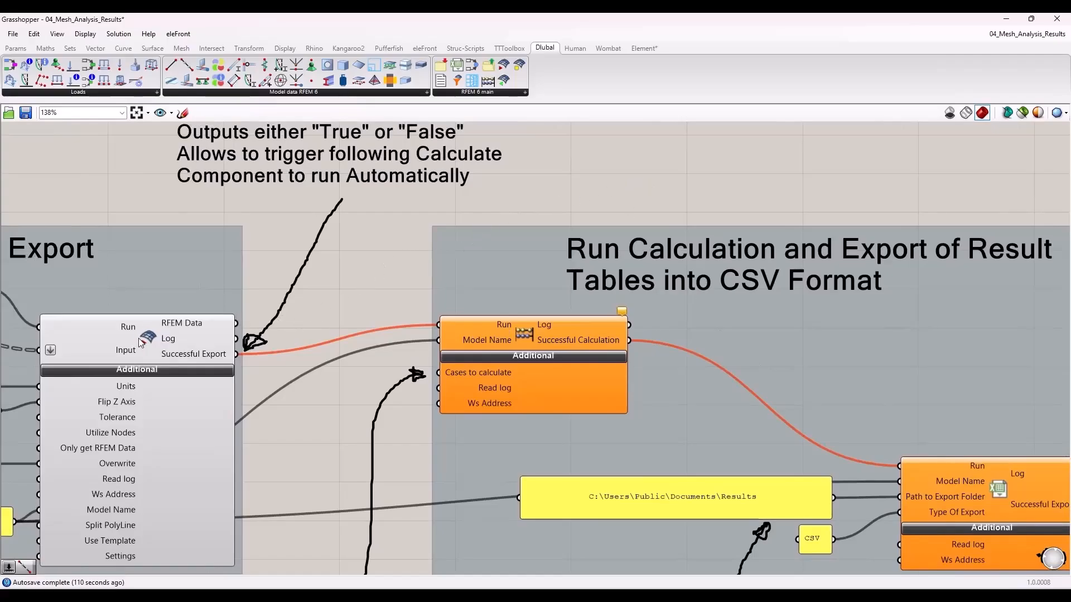
drag(146, 342, 144, 342)
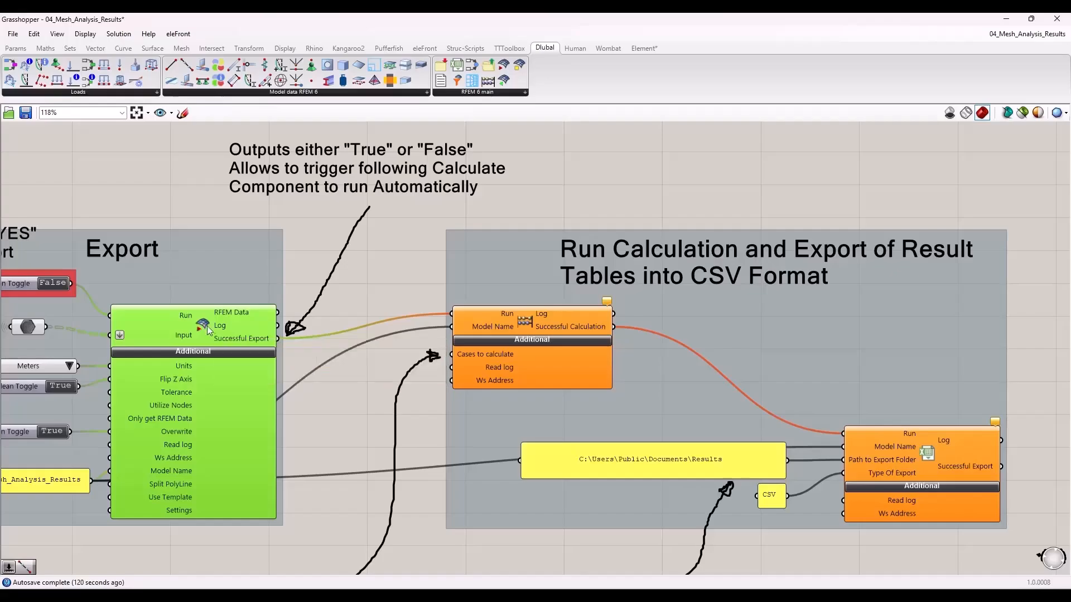
mouse_move(242, 342)
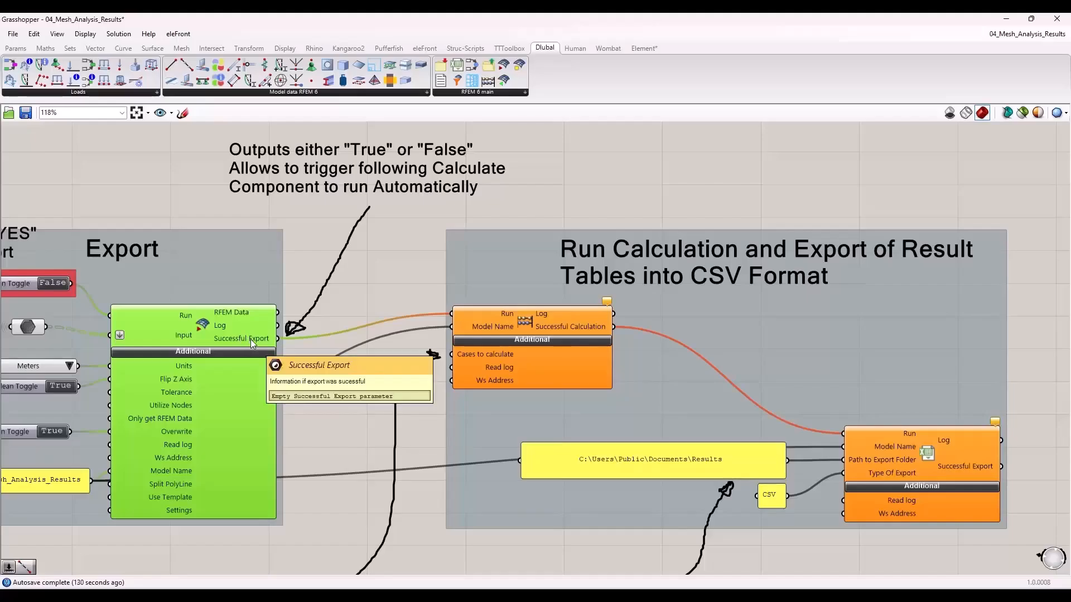
click(514, 323)
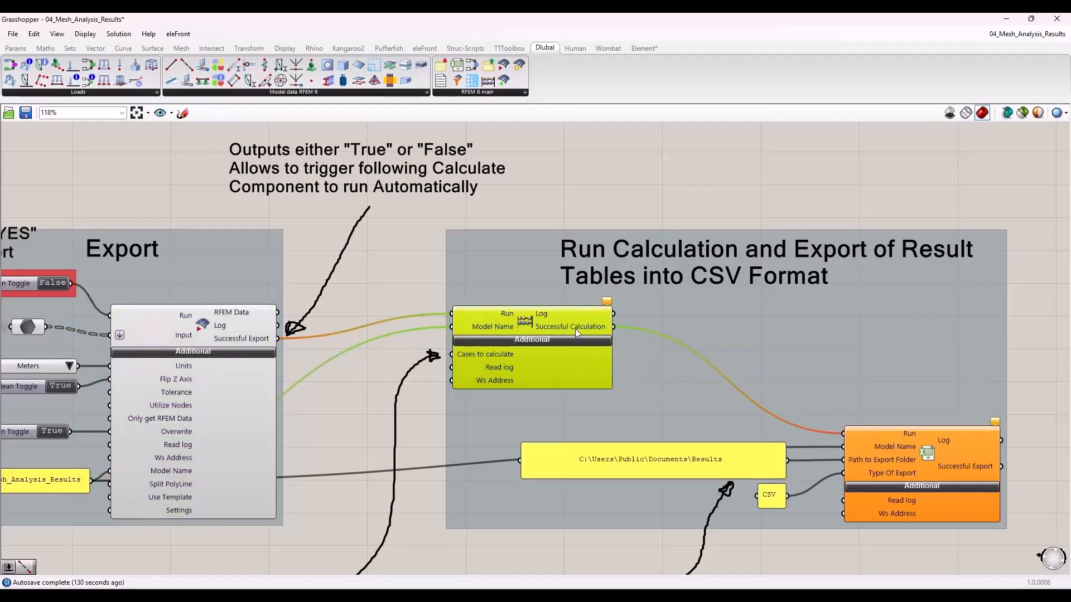
Step: Examine the result table export component's Type Of Export input and the panel defining the result folder path
right_drag(1015, 374, 589, 250)
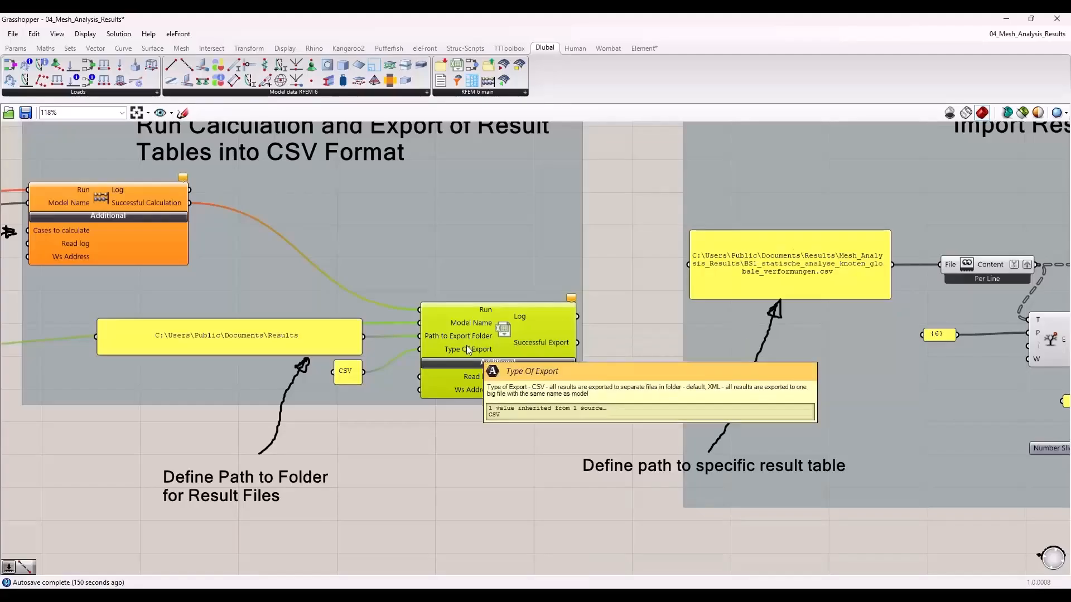
click(454, 458)
click(323, 337)
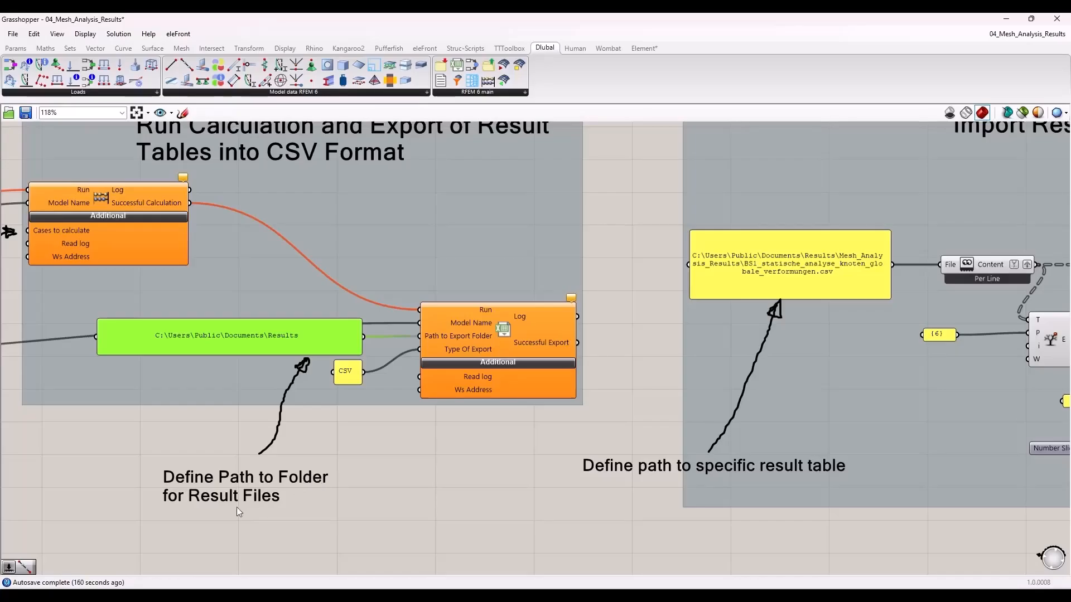
Step: Review the group importing results from the CSV file, from the file path panel through Read File to the output panel
scroll(217, 436, down, 3)
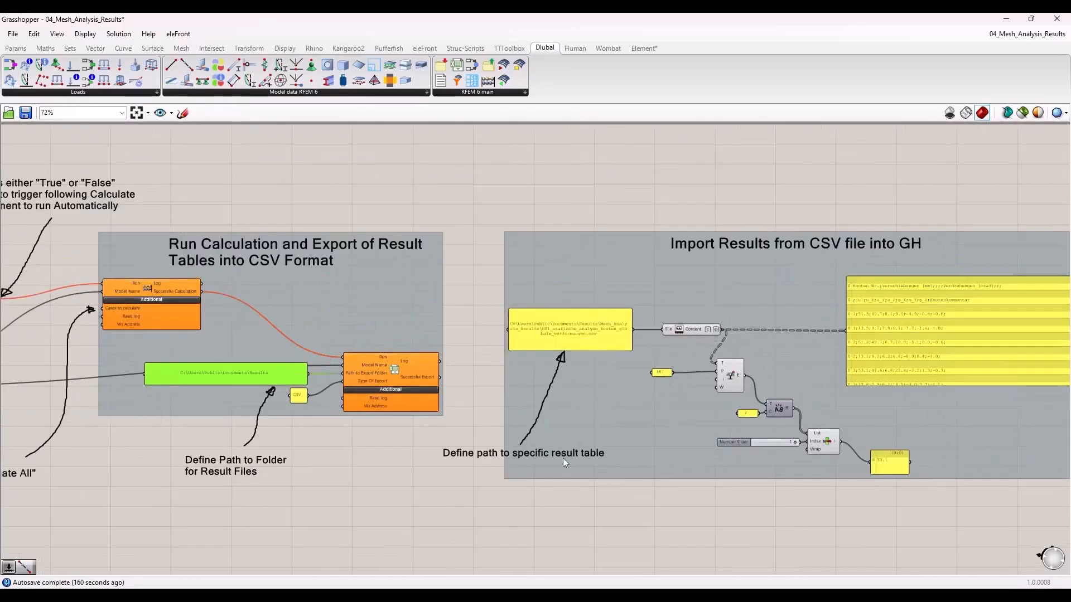
right_drag(481, 410, 353, 404)
scroll(323, 380, up, 3)
right_drag(365, 359, 144, 361)
scroll(295, 342, down, 2)
scroll(430, 325, up, 1)
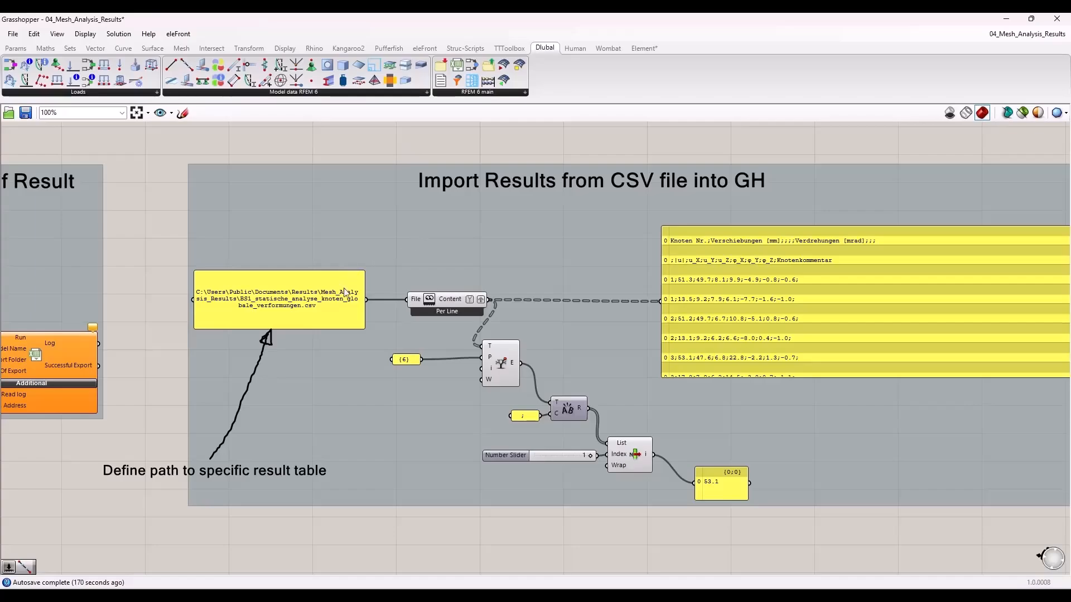
scroll(499, 276, down, 1)
right_drag(502, 373, 430, 370)
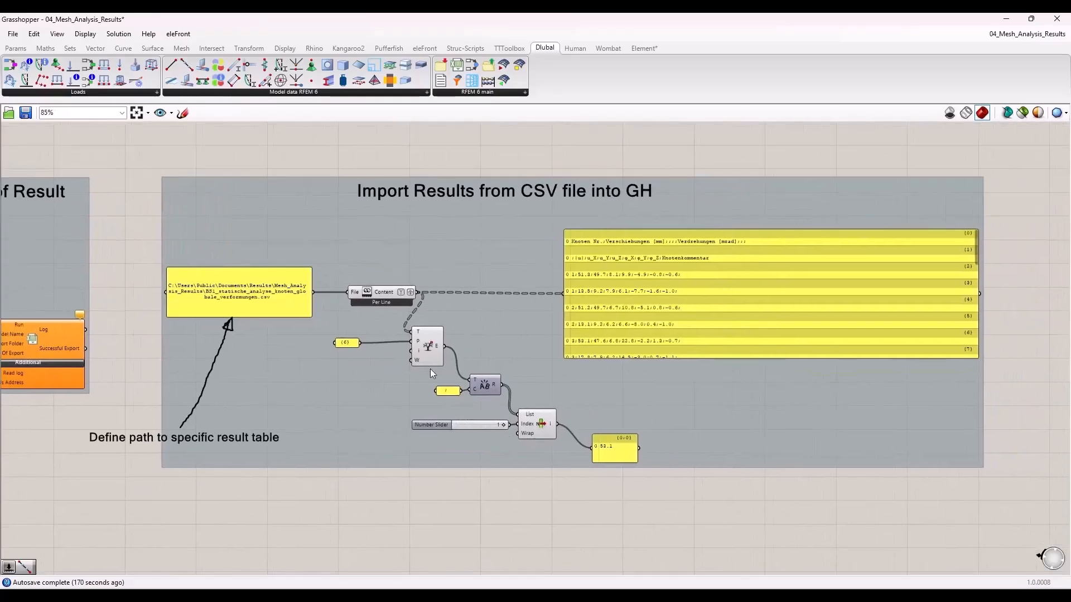
scroll(431, 369, up, 2)
drag(755, 529, 384, 538)
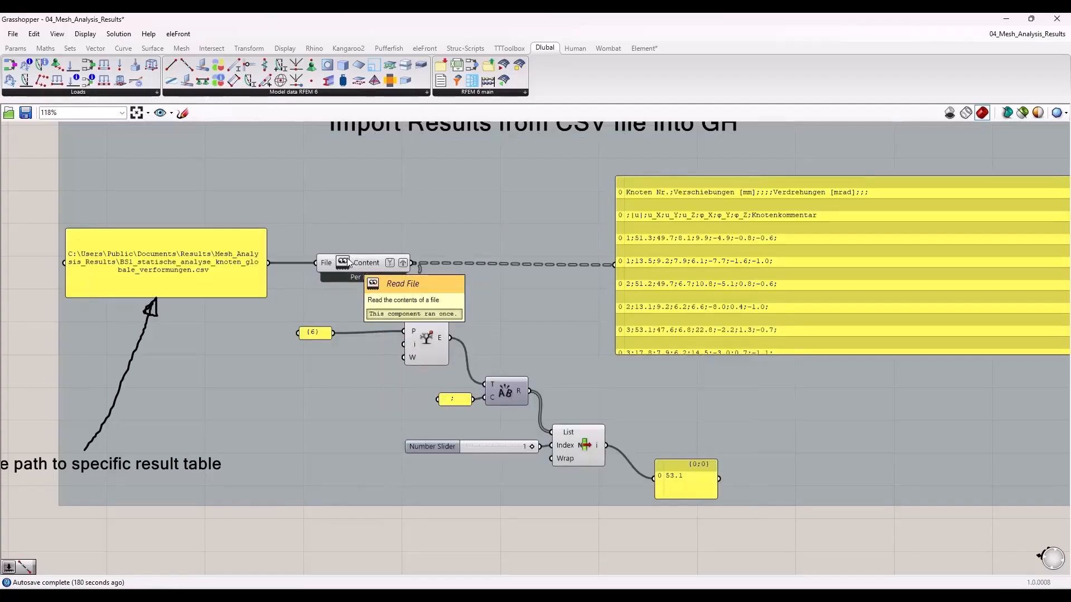
Step: Examine the tree item, text split and list item components that extract a single value into the small result panel
click(418, 330)
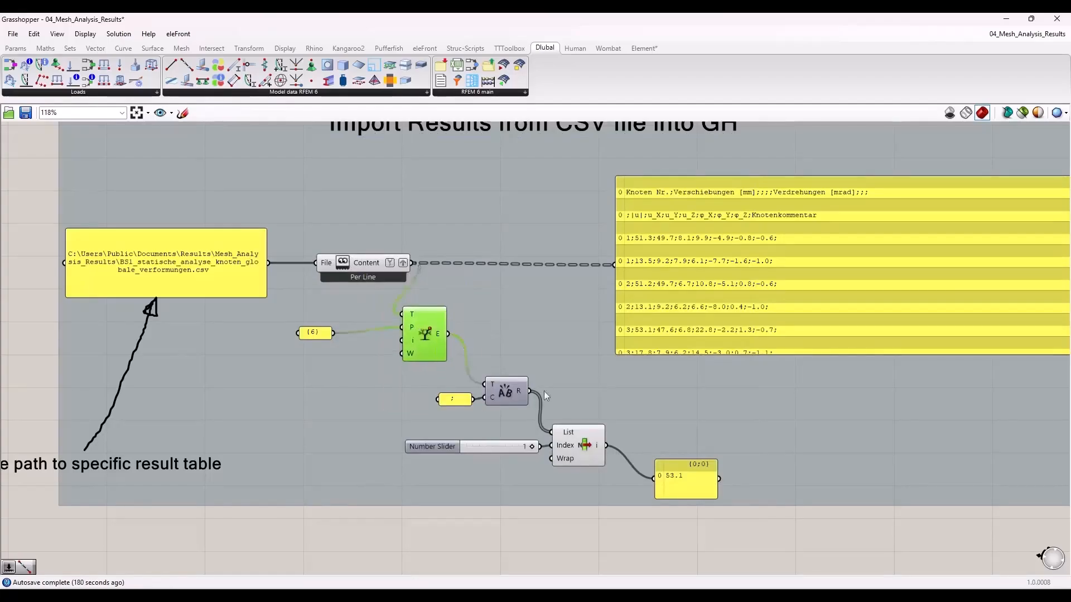
click(503, 393)
click(580, 450)
click(568, 510)
drag(691, 482, 689, 480)
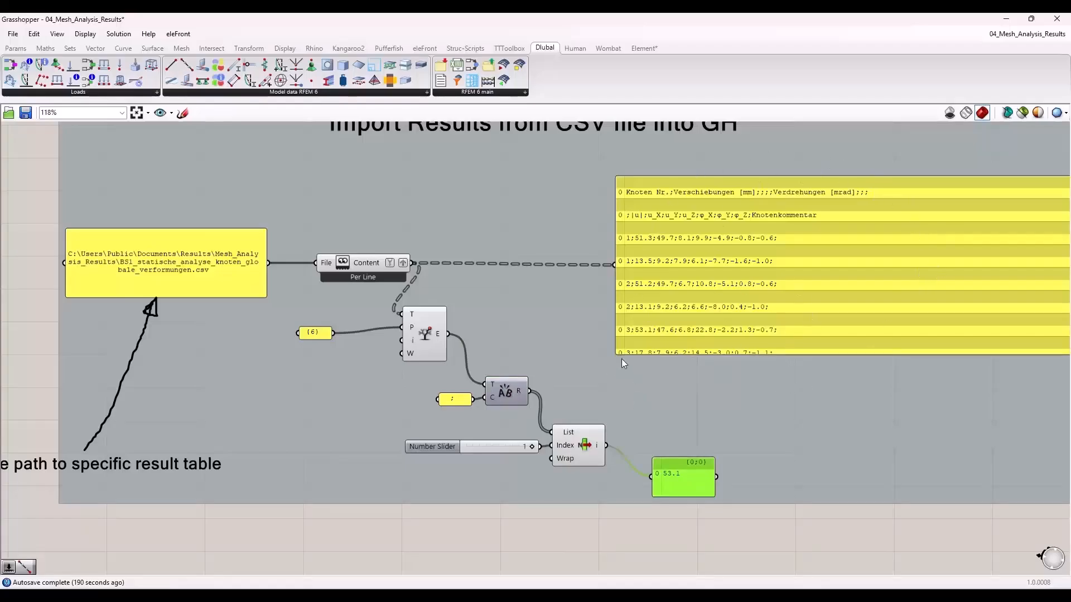
Step: Enable the Read File component that reads the CSV result table in the import group
scroll(607, 342, down, 2)
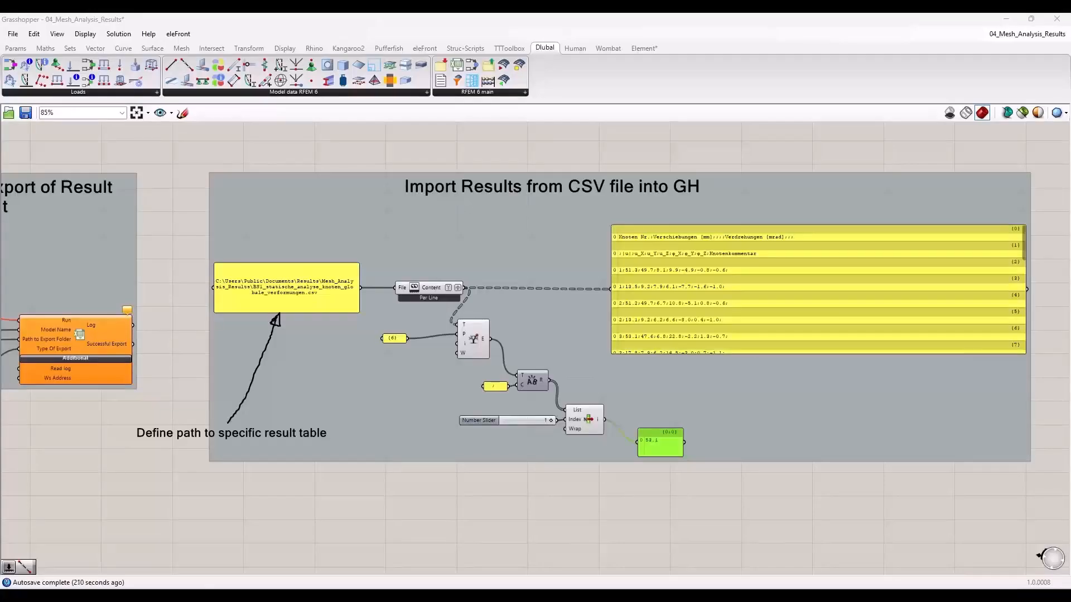
click(240, 505)
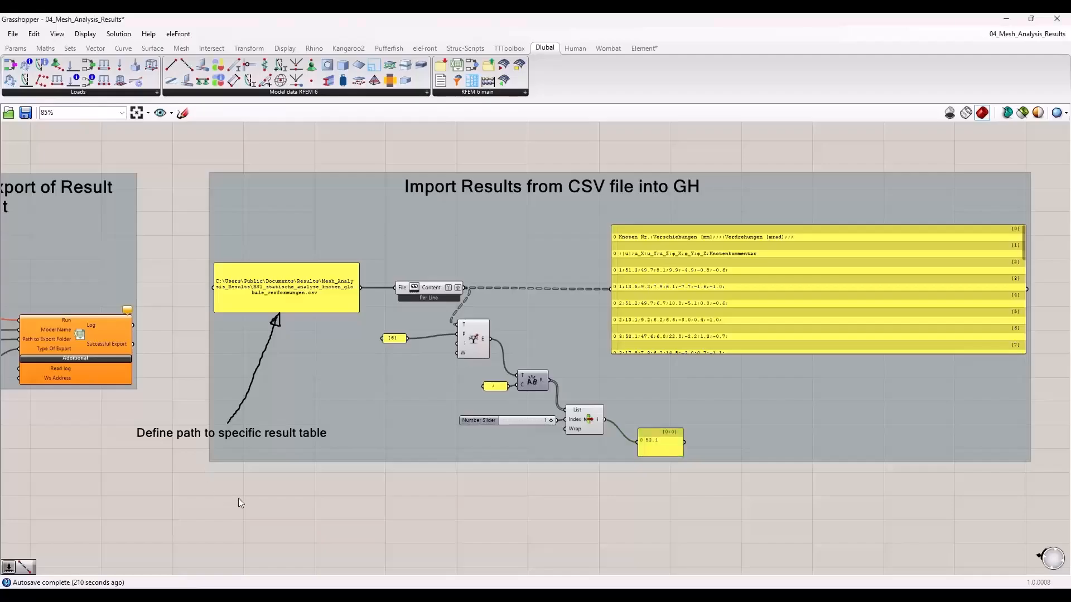
click(435, 287)
middle_click(435, 287)
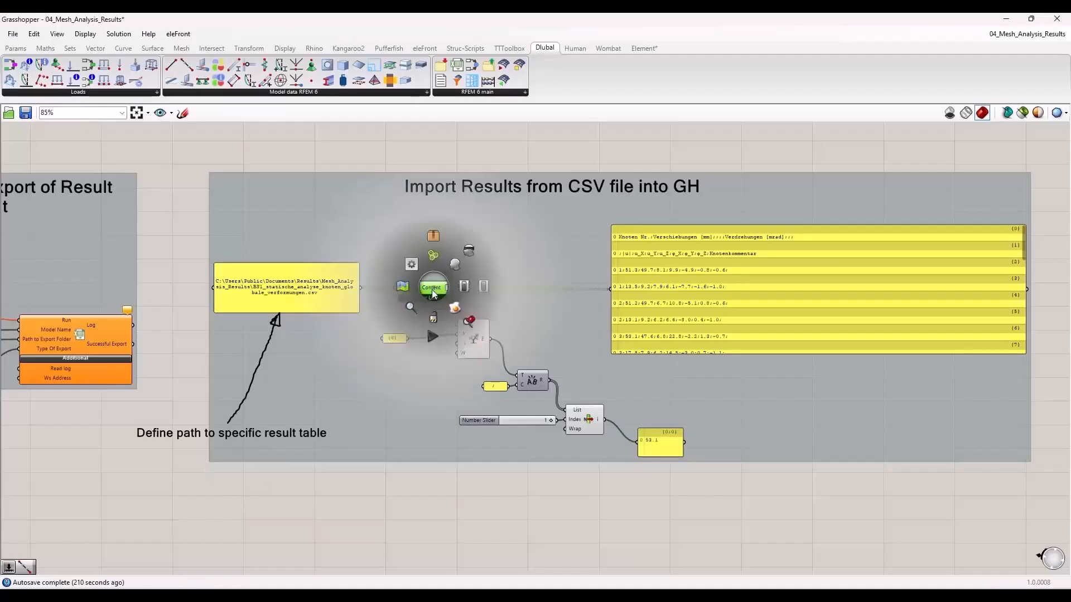
click(465, 281)
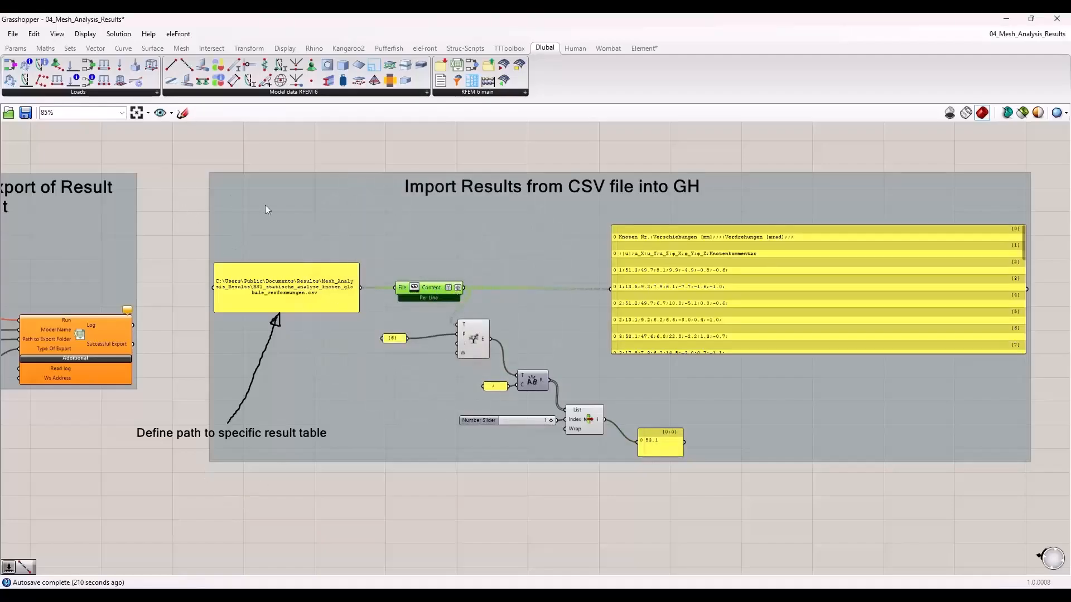
Step: Check the CSV file path panel against the Read File component and the downstream import components
scroll(289, 289, up, 4)
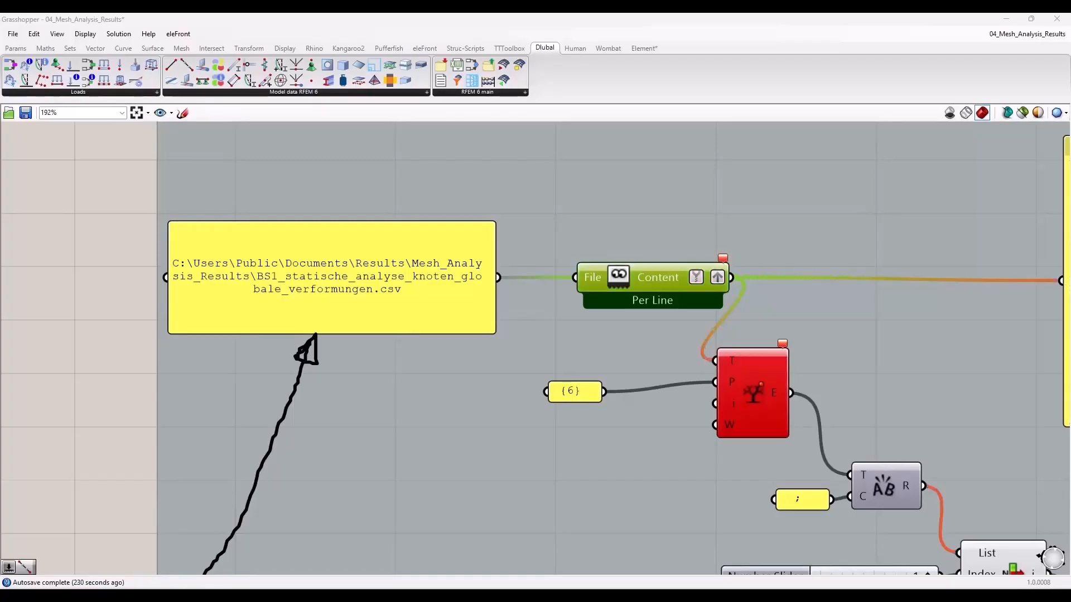
scroll(412, 275, down, 4)
scroll(342, 308, up, 4)
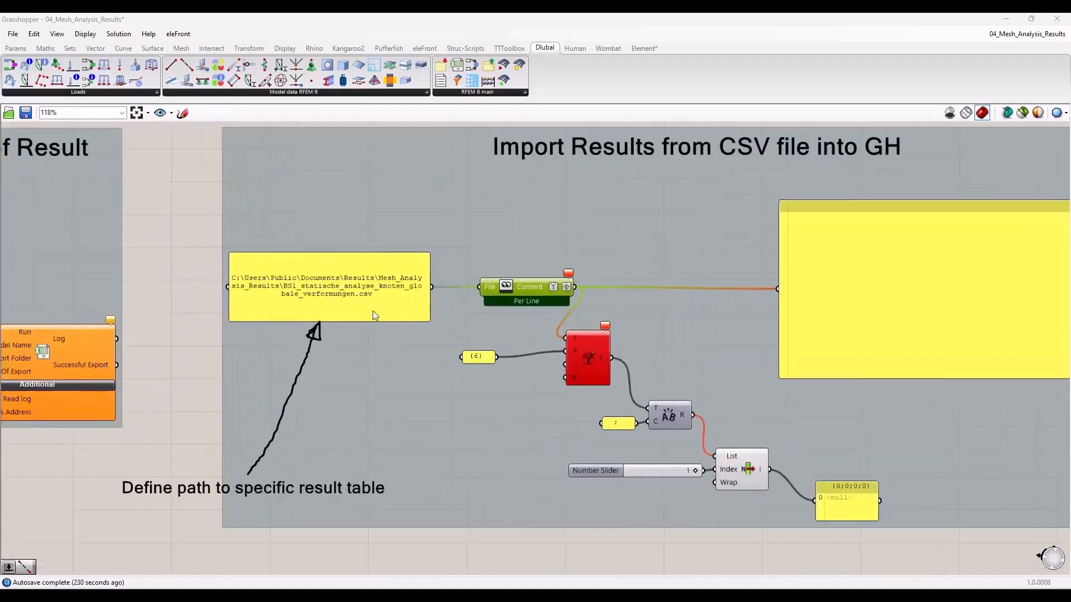
scroll(341, 308, down, 4)
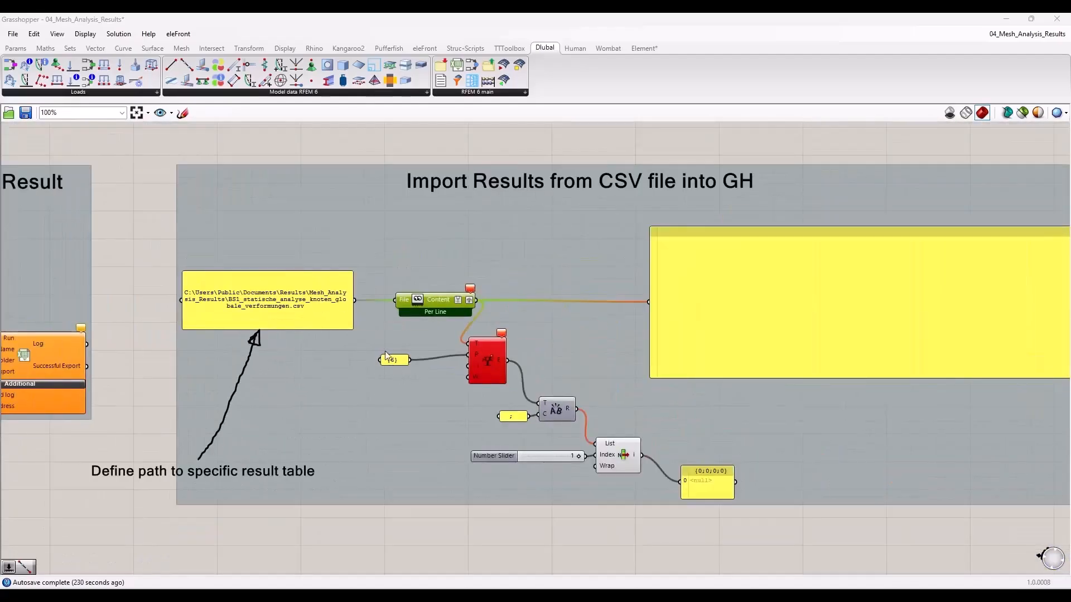
scroll(312, 310, up, 2)
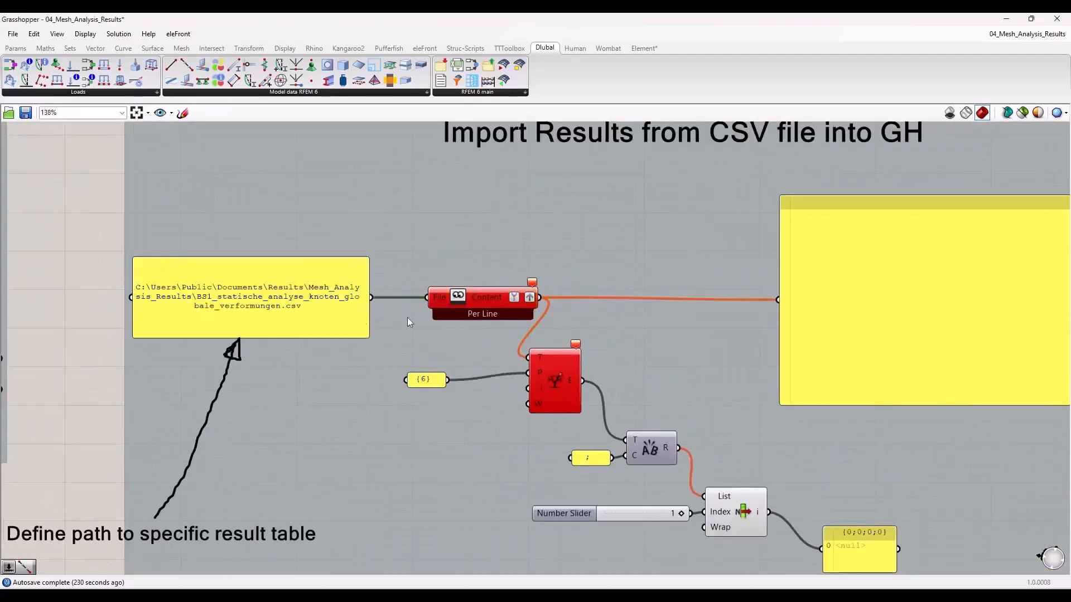
scroll(410, 323, down, 2)
scroll(388, 306, up, 2)
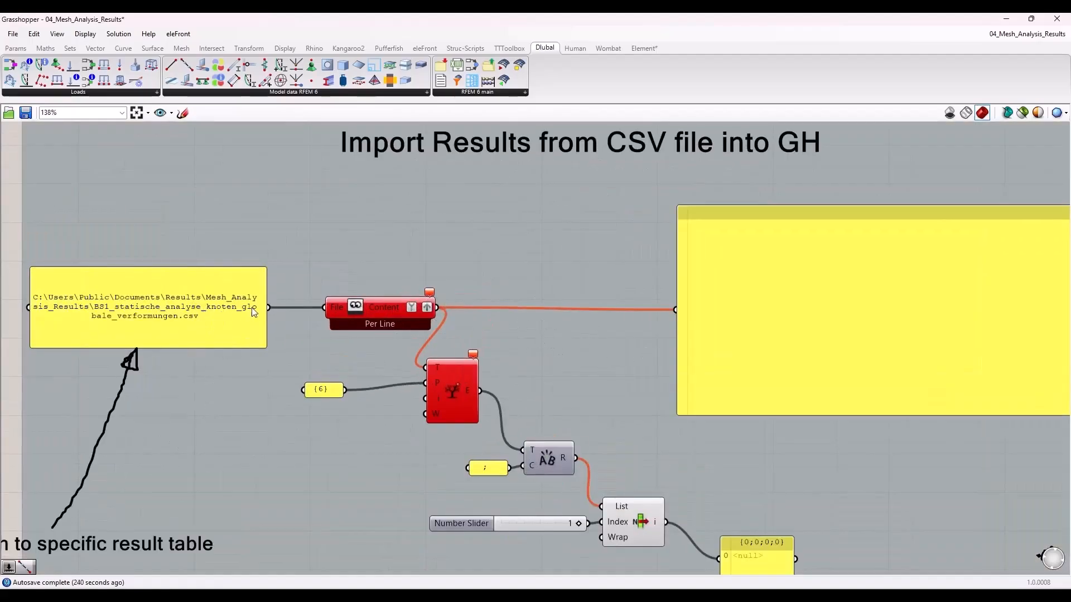
Step: Place the Grasshopper window beside RFEM and show the definition's groups on the canvas
scroll(617, 311, down, 4)
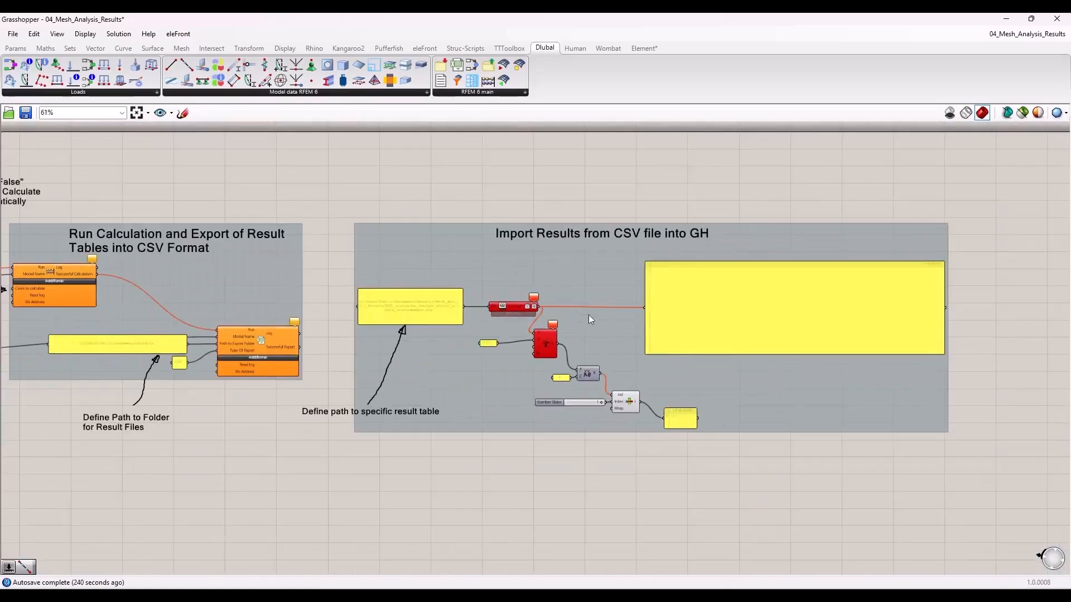
drag(306, 29, 1, 193)
scroll(416, 267, down, 3)
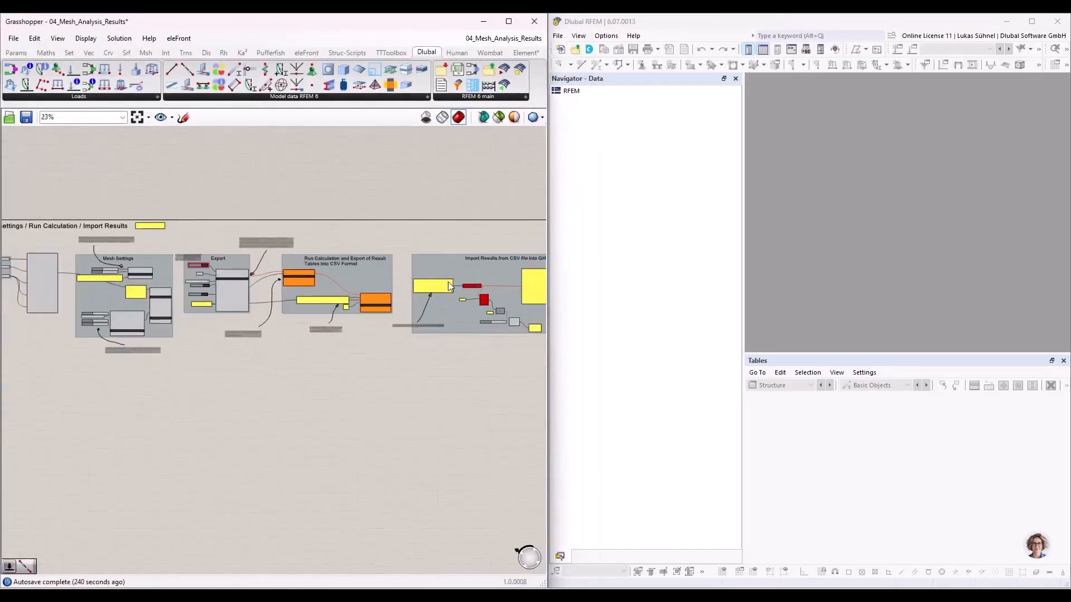
Step: Run the RFEM export by setting its Run toggle to True, and reset the toggle to False once the export has finished
scroll(187, 266, up, 5)
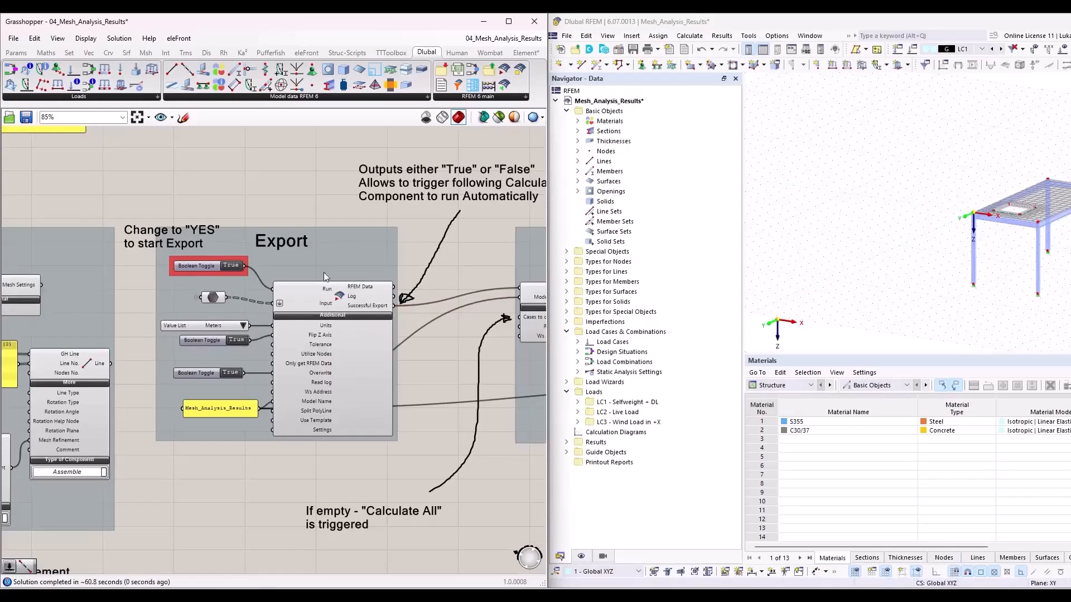
scroll(233, 269, up, 3)
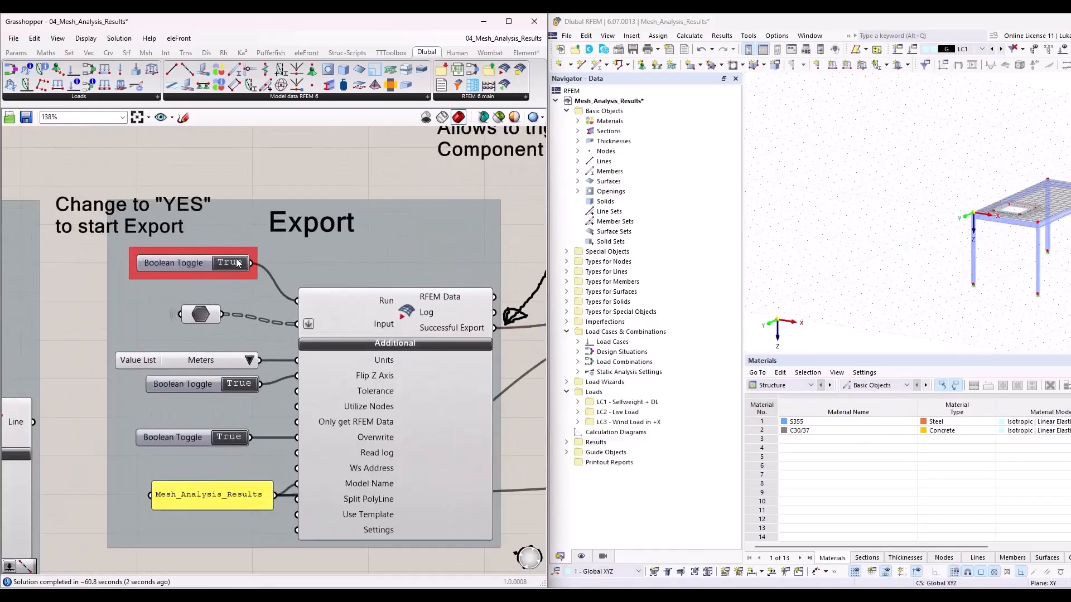
scroll(85, 278, down, 5)
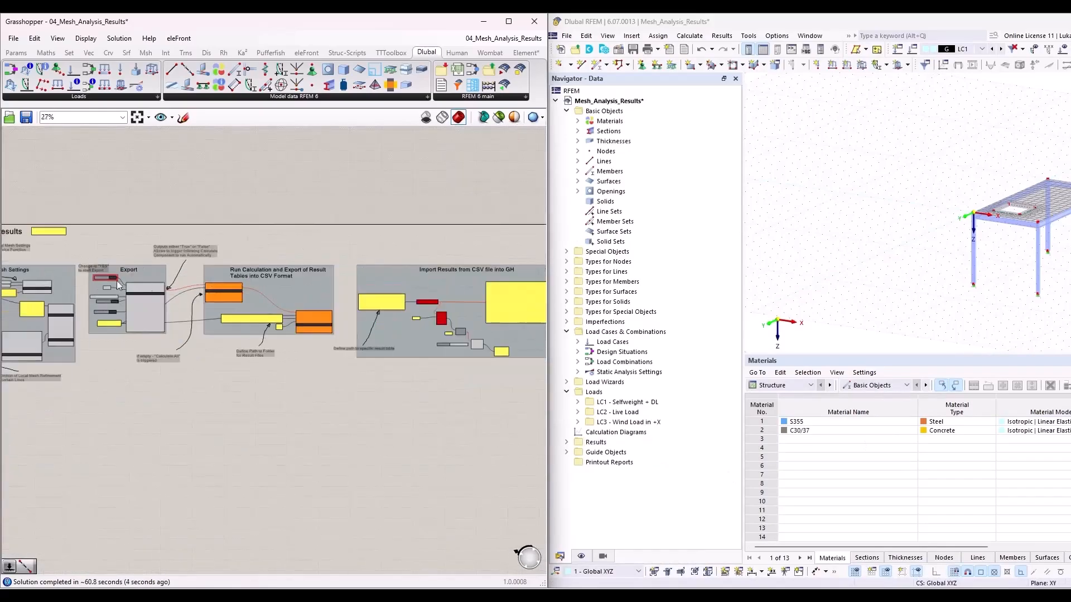
Step: Switch to the Mesh_Analysis_Results folder in File Explorer and copy the file name DS1_static_analysis_nodes_global_deformations.csv
scroll(452, 319, up, 4)
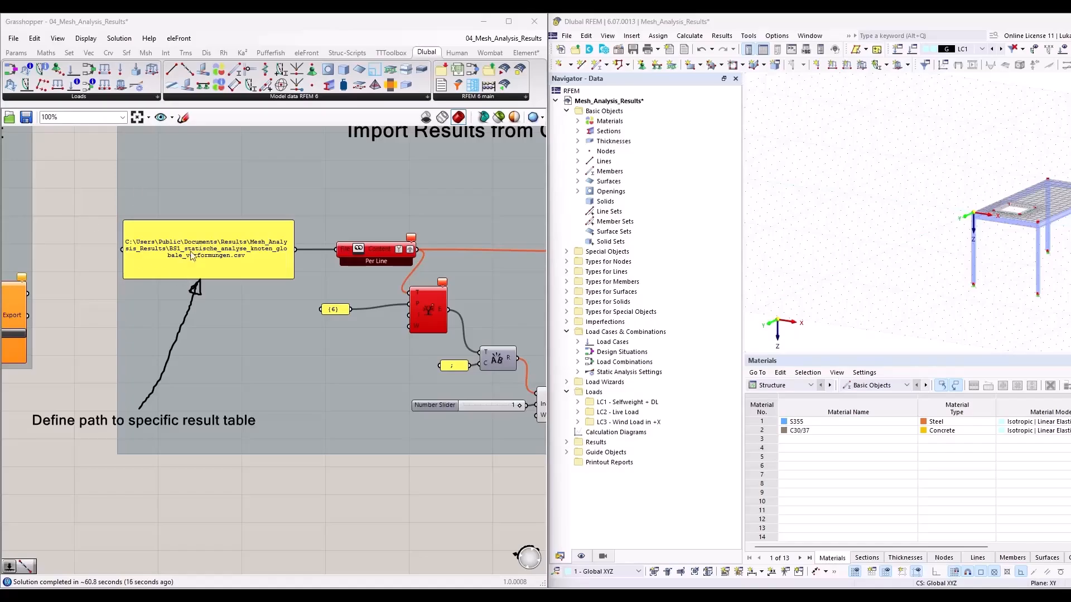
scroll(180, 247, up, 3)
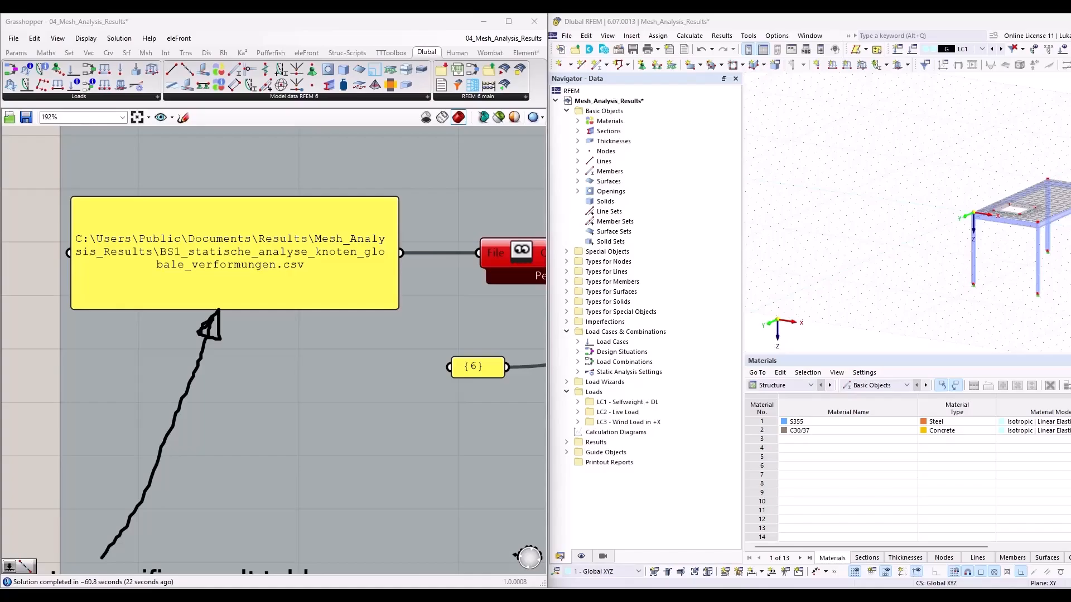
drag(1, 335, 410, 14)
scroll(393, 320, up, 20)
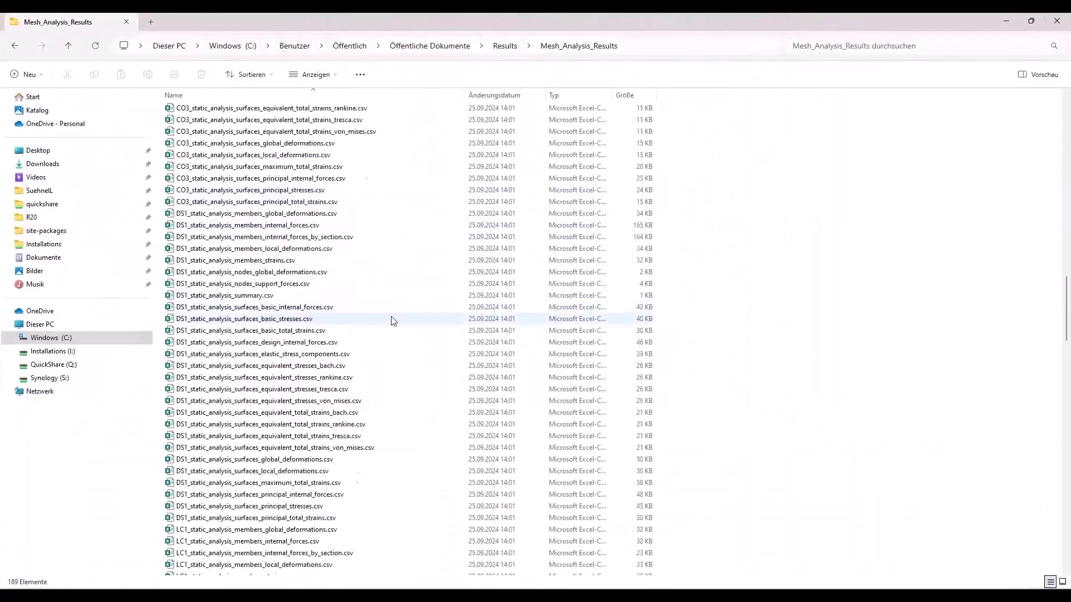
scroll(414, 298, down, 11)
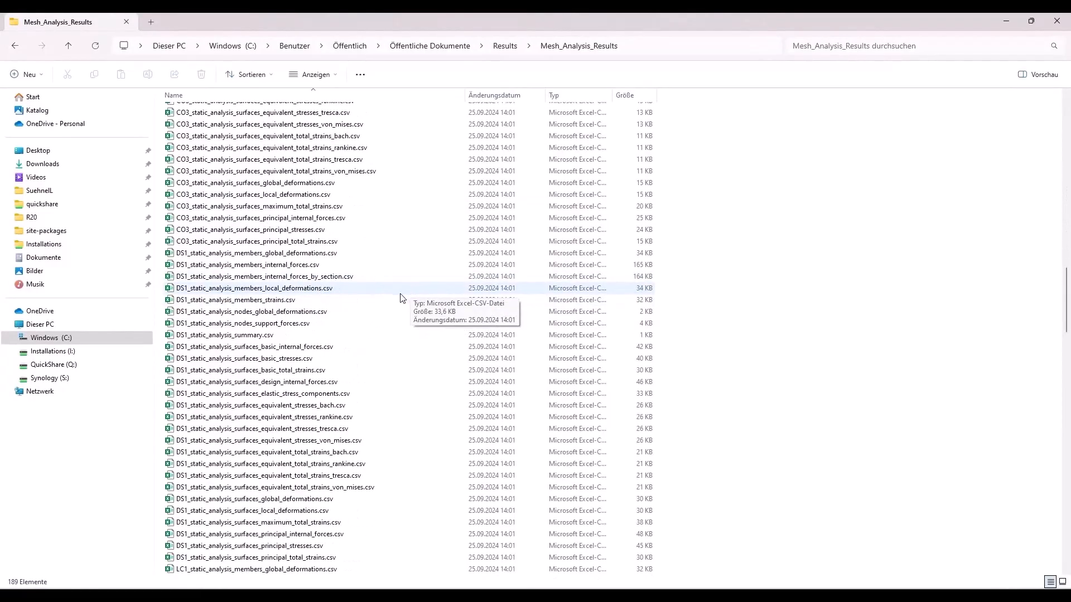
click(273, 312)
click(324, 313)
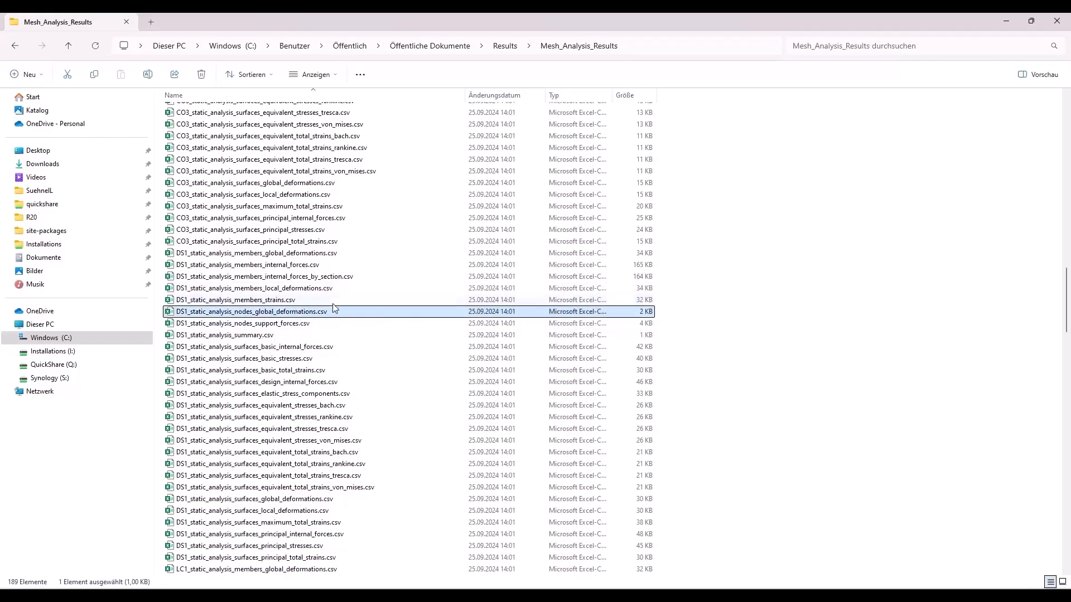
drag(328, 312, 177, 312)
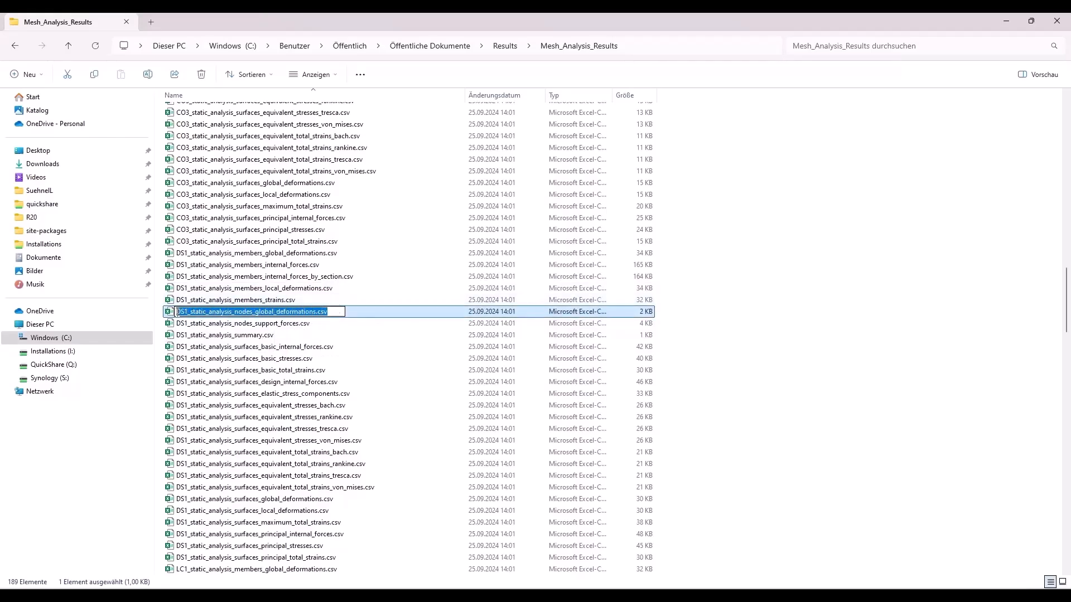
key(ctrl+v)
key(ctrl+z)
Step: Back in Grasshopper, replace the file name in the import path panel with DS1_static_analysis_nodes_global_deformations.csv
drag(354, 24, 0, 329)
double_click(318, 275)
drag(262, 256, 82, 227)
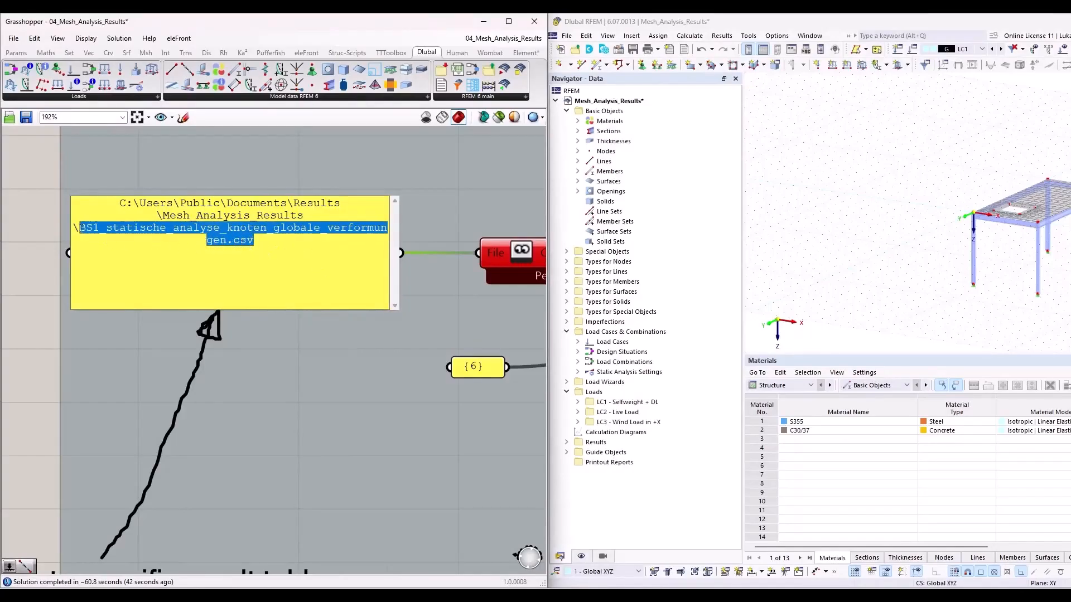
text(DS1_static_analysis_nodes_global_deformations.csv)
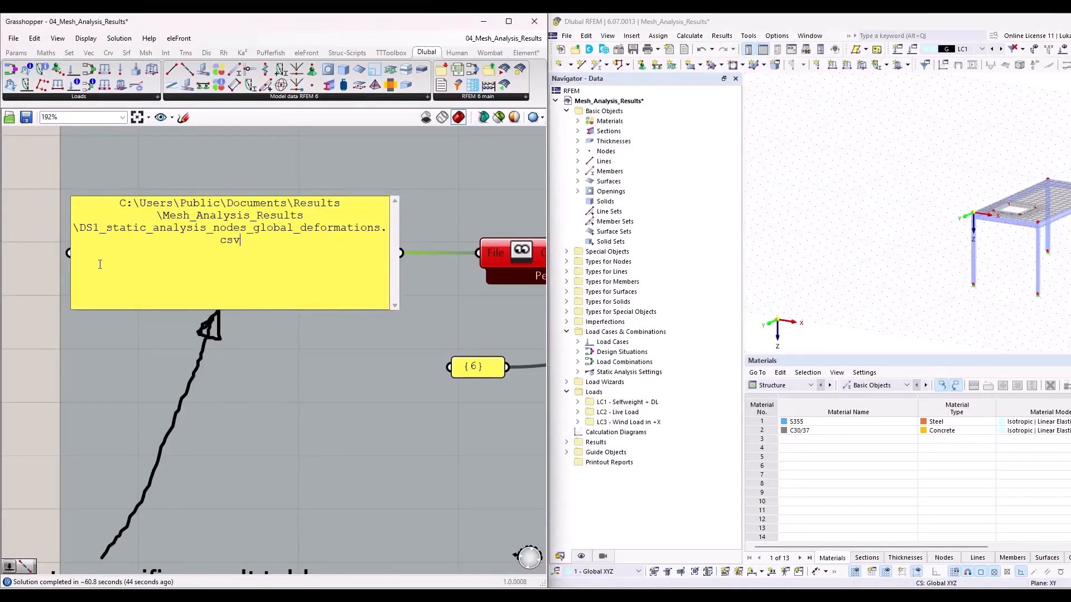
click(303, 373)
scroll(155, 321, down, 5)
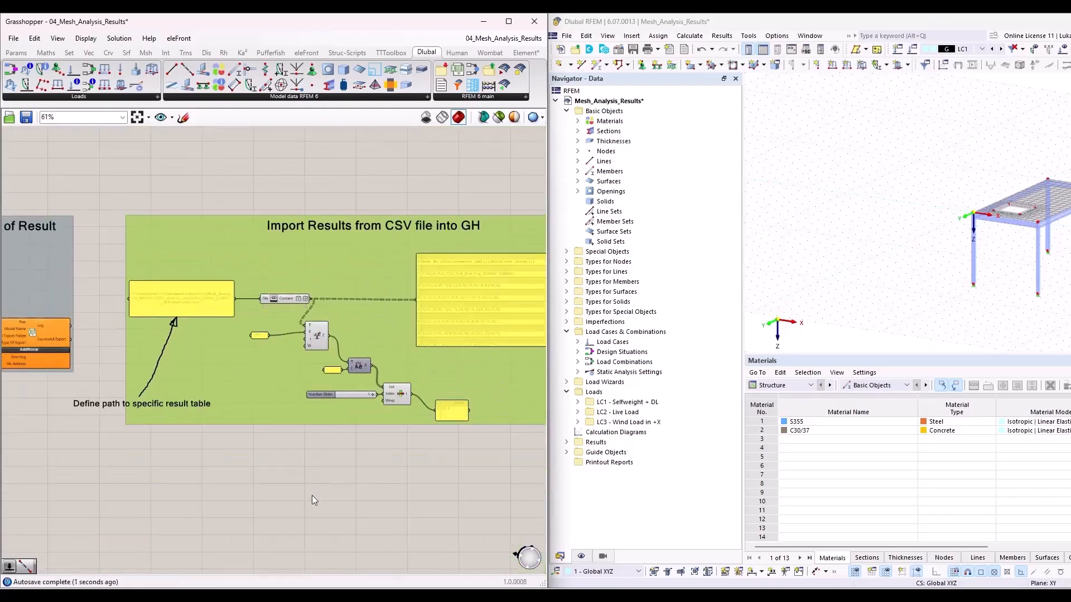
Step: Maximize the Grasshopper window and examine the imported result table and the panel holding the extracted value
click(313, 500)
double_click(439, 24)
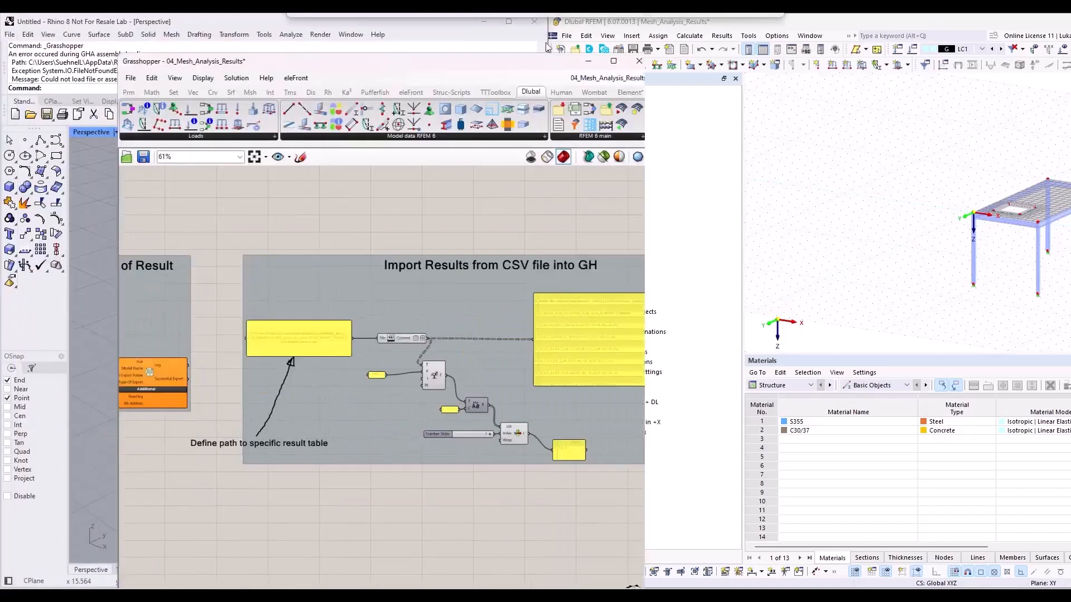
scroll(346, 279, up, 3)
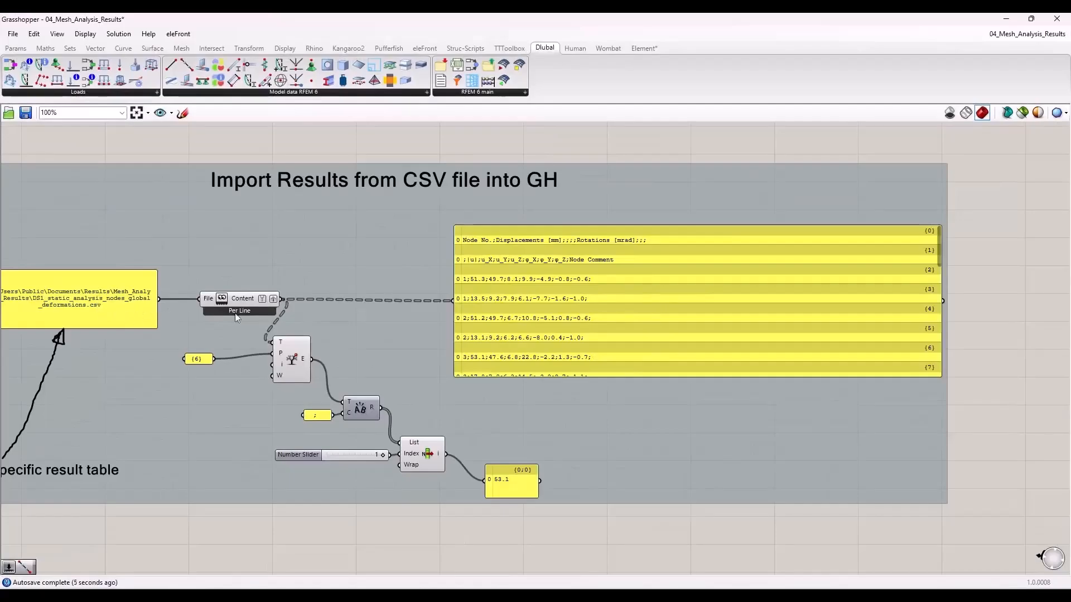
right_drag(261, 240, 318, 238)
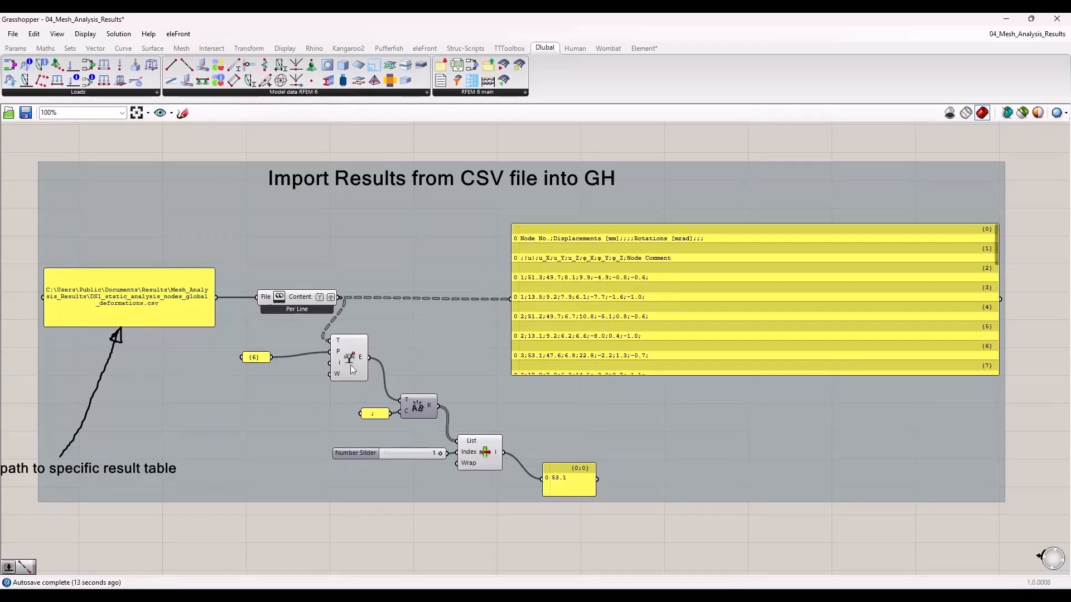
click(573, 492)
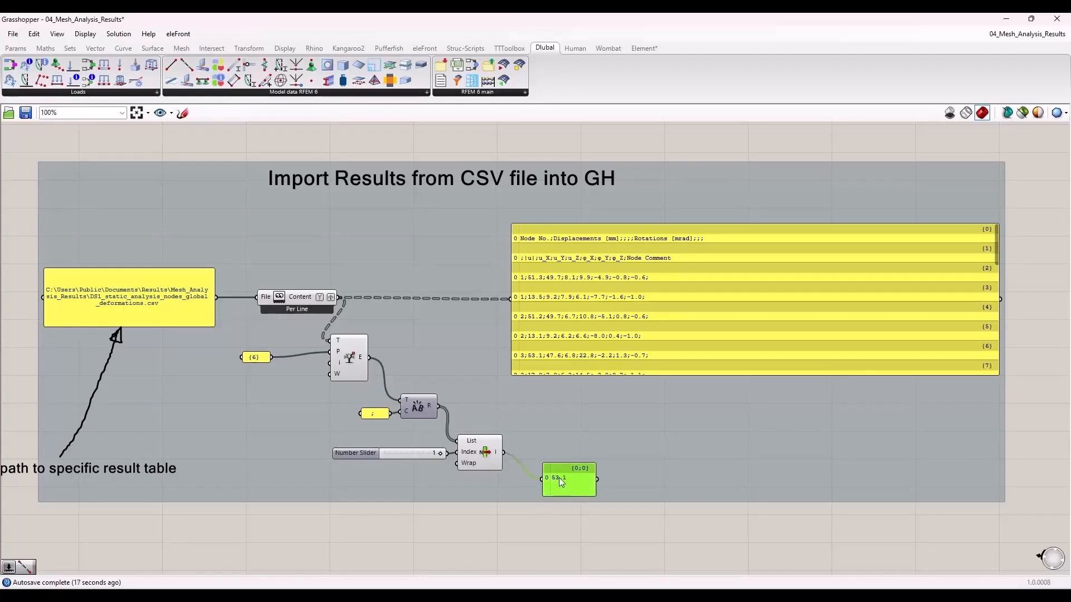
click(534, 526)
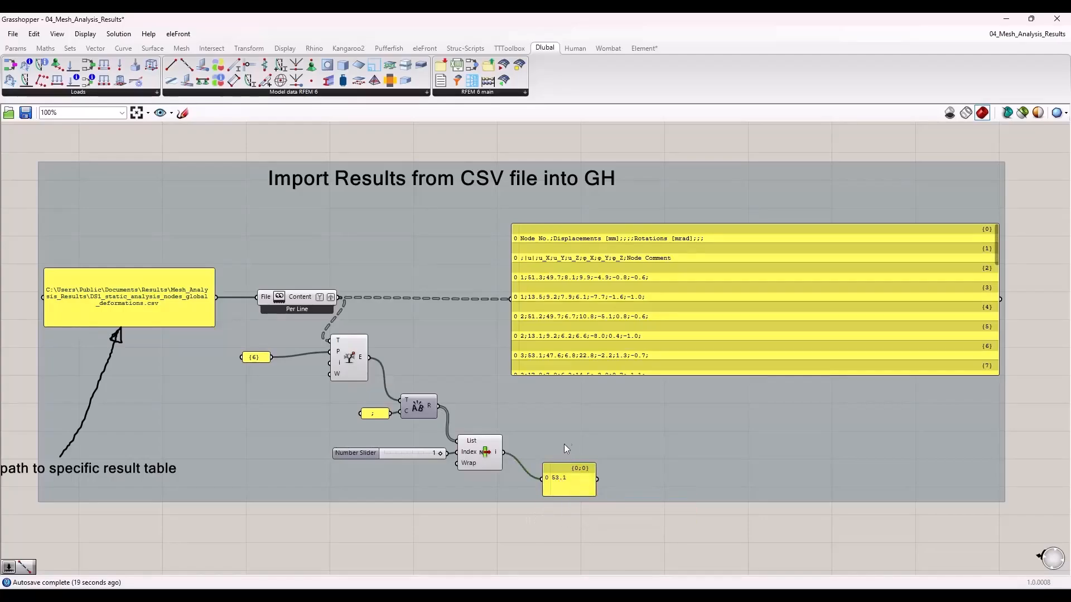
Step: Review the workflow from the calculation and CSV export group through the import components to the extracted value panel
scroll(564, 444, down, 3)
right_drag(369, 480, 403, 398)
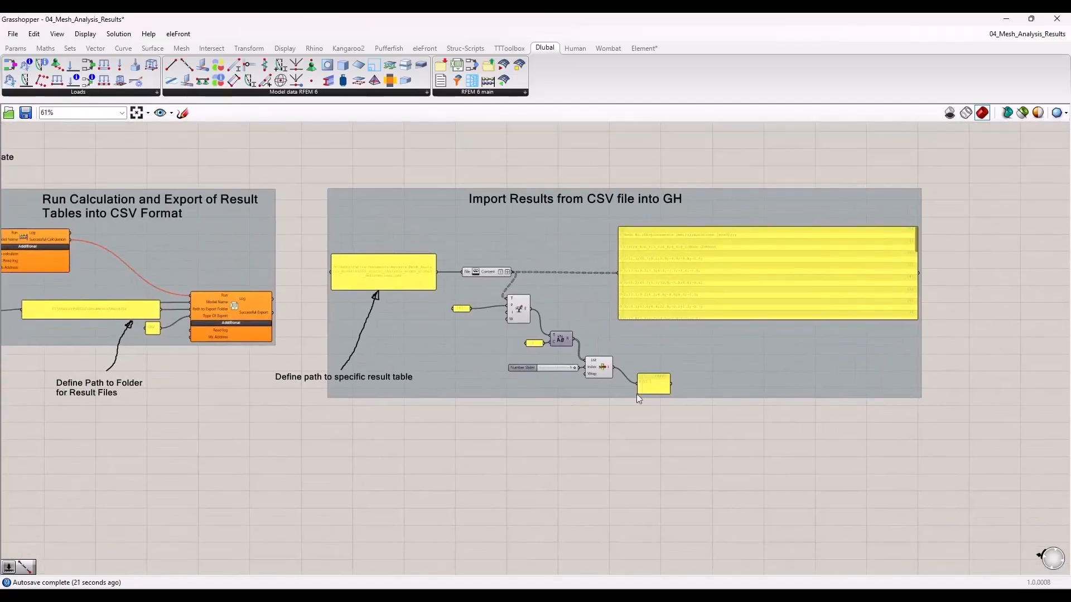
right_drag(252, 416, 501, 409)
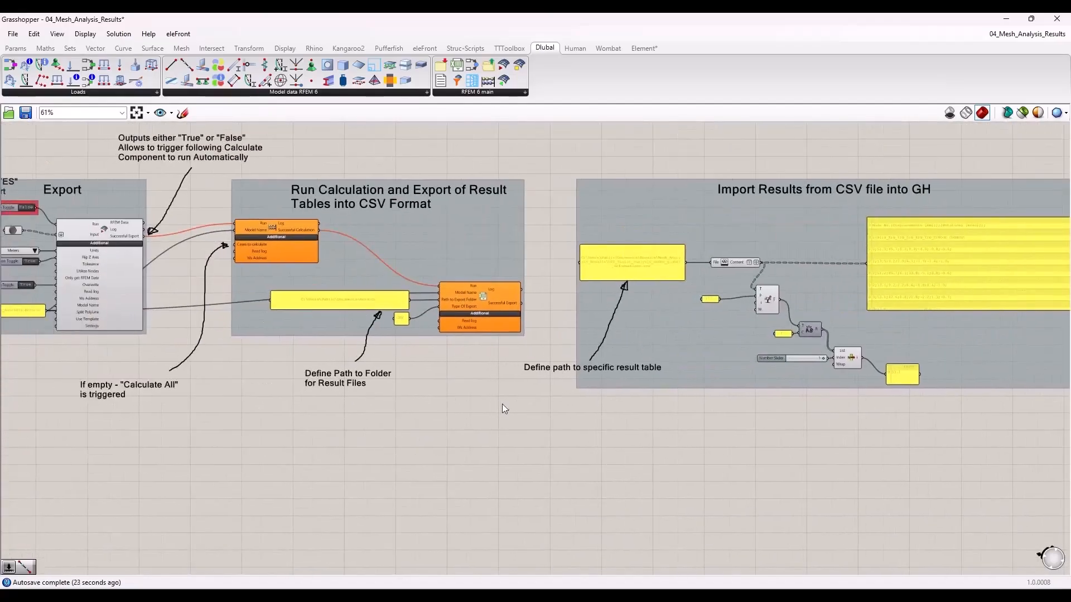
scroll(848, 406, up, 2)
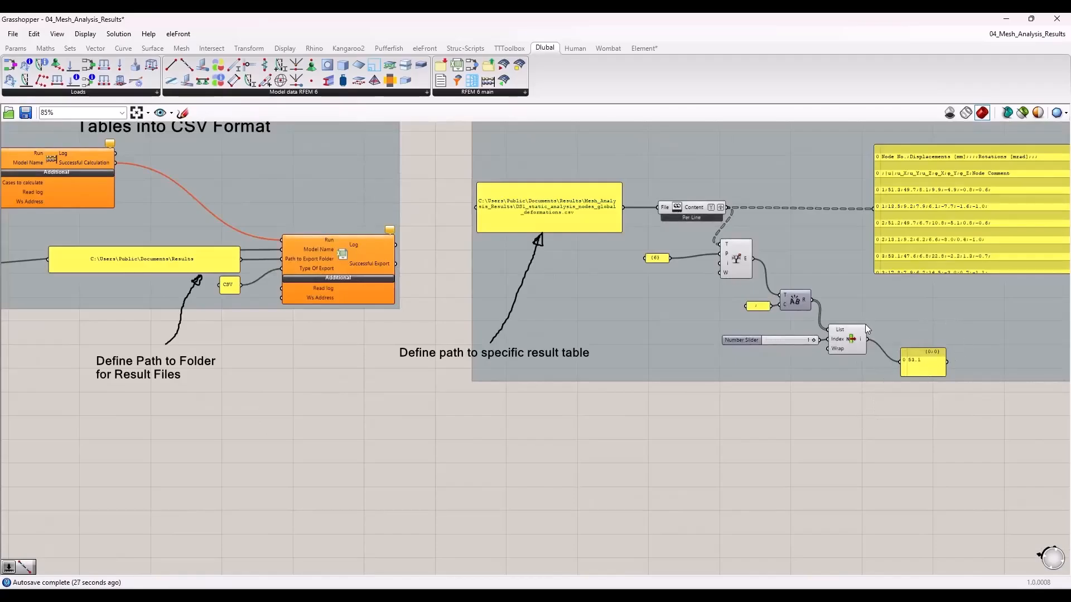
scroll(915, 441, down, 2)
right_drag(787, 485, 794, 448)
scroll(931, 355, up, 3)
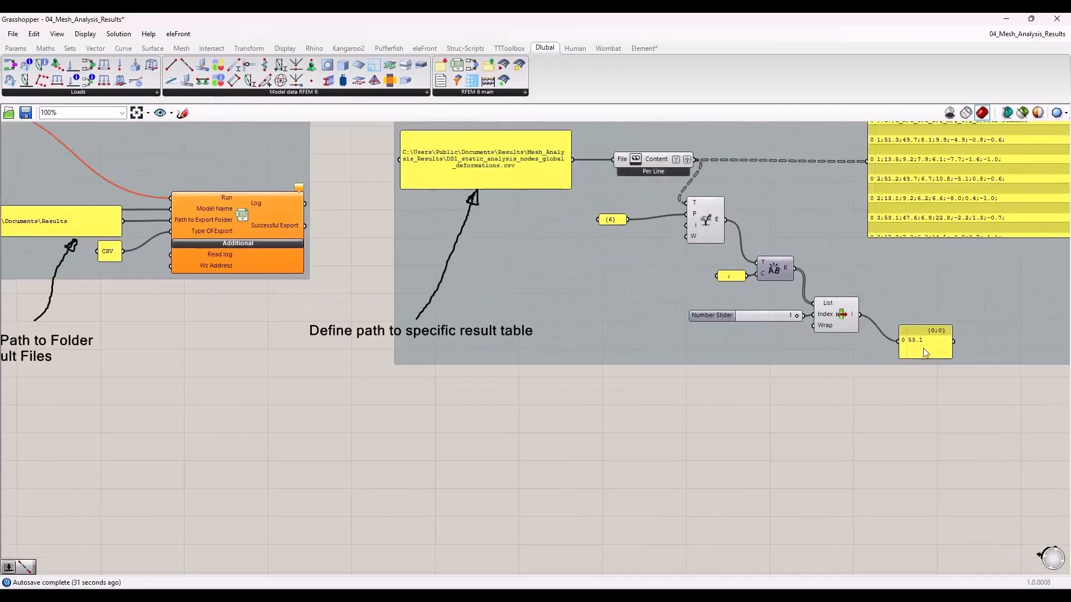
click(922, 343)
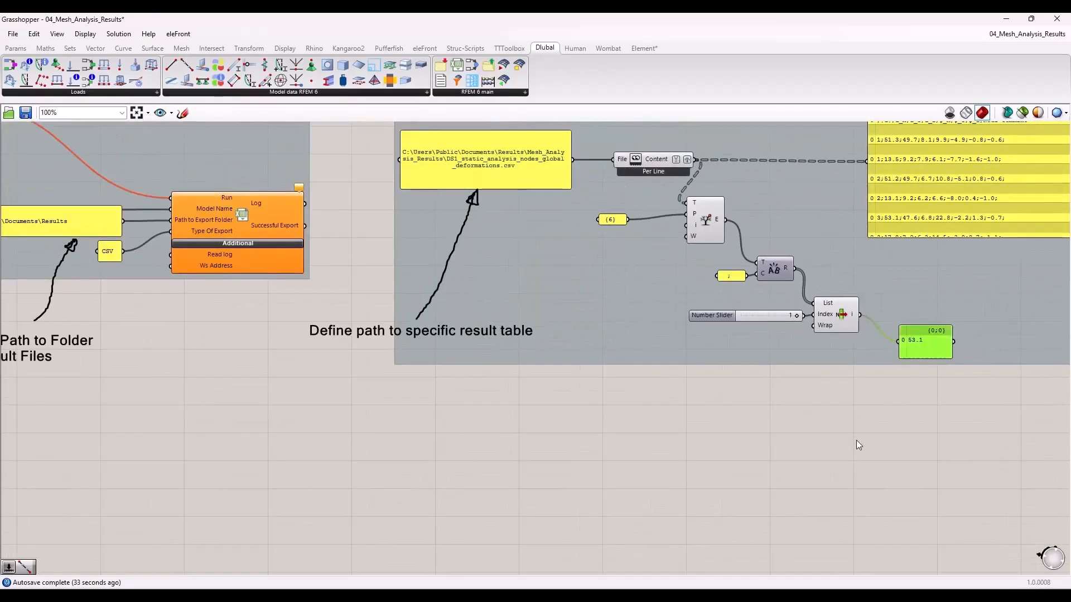
scroll(891, 393, down, 4)
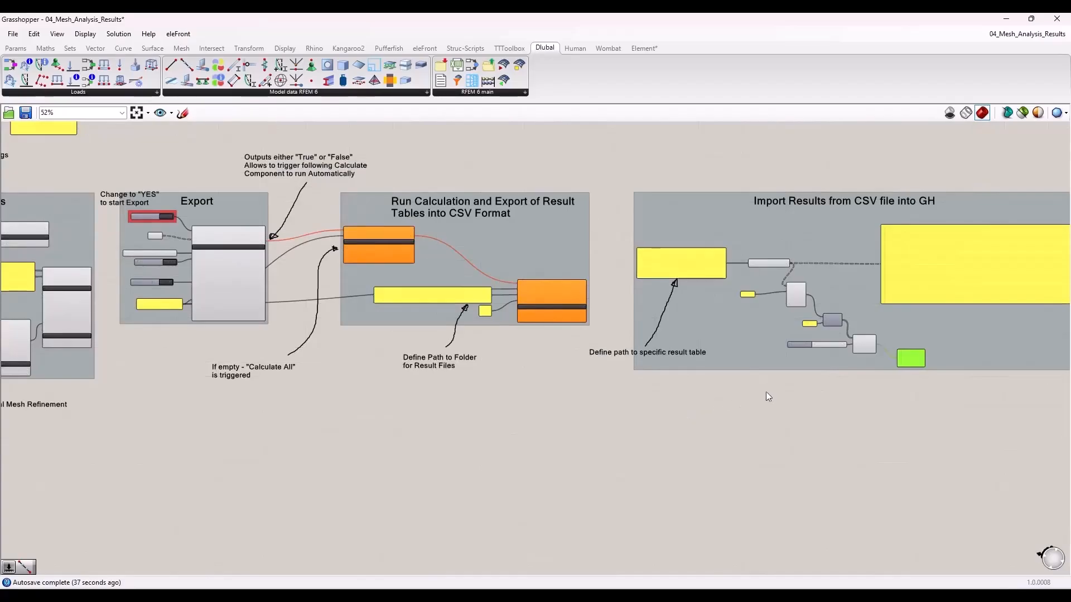
scroll(893, 370, up, 2)
scroll(891, 367, up, 2)
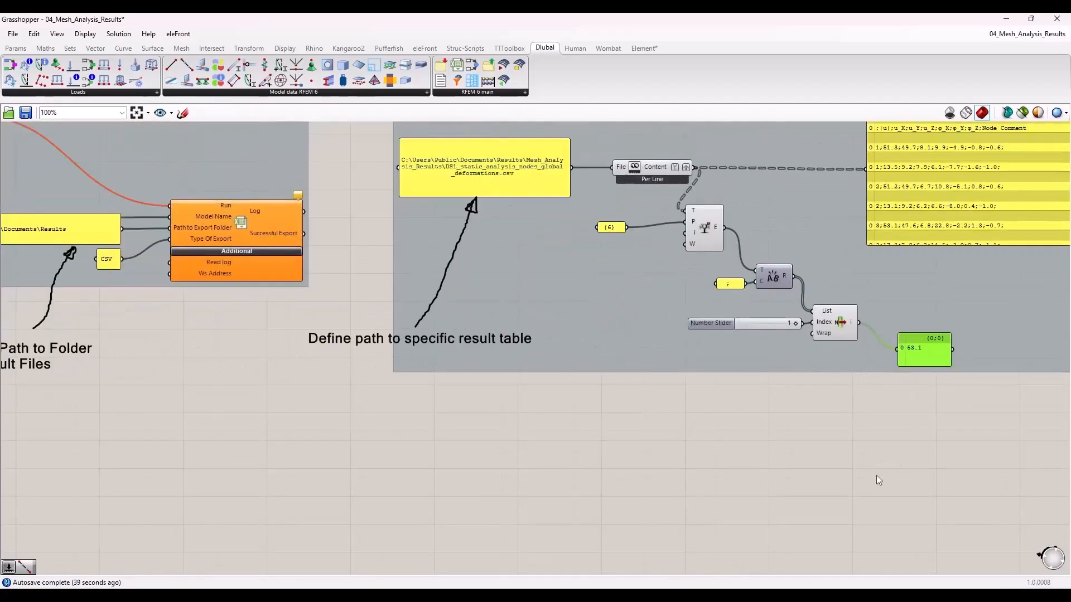
click(569, 407)
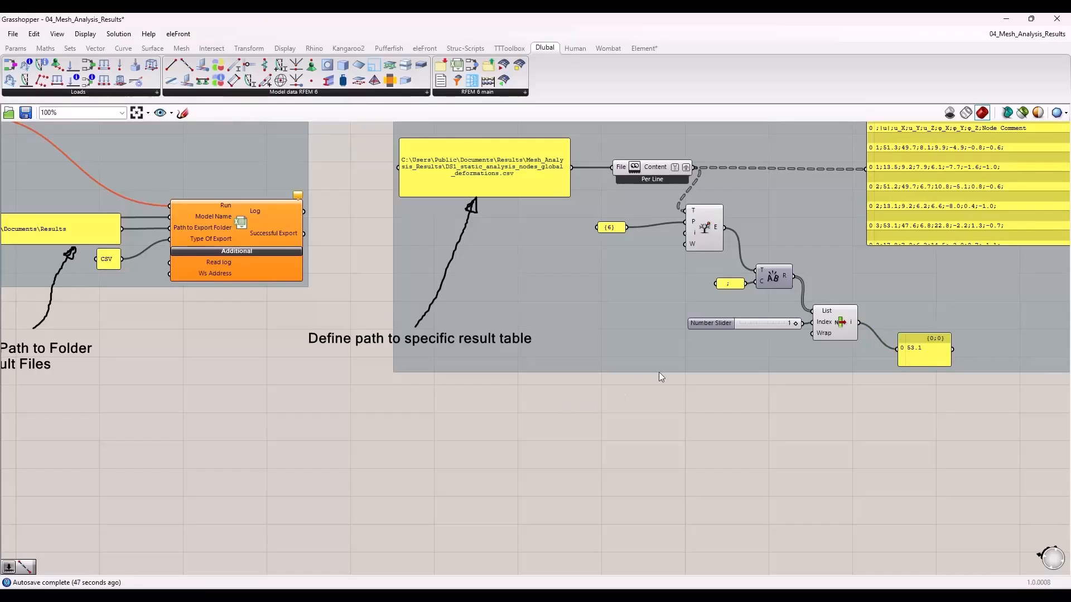
scroll(658, 373, down, 3)
scroll(870, 359, up, 3)
drag(871, 358, 868, 359)
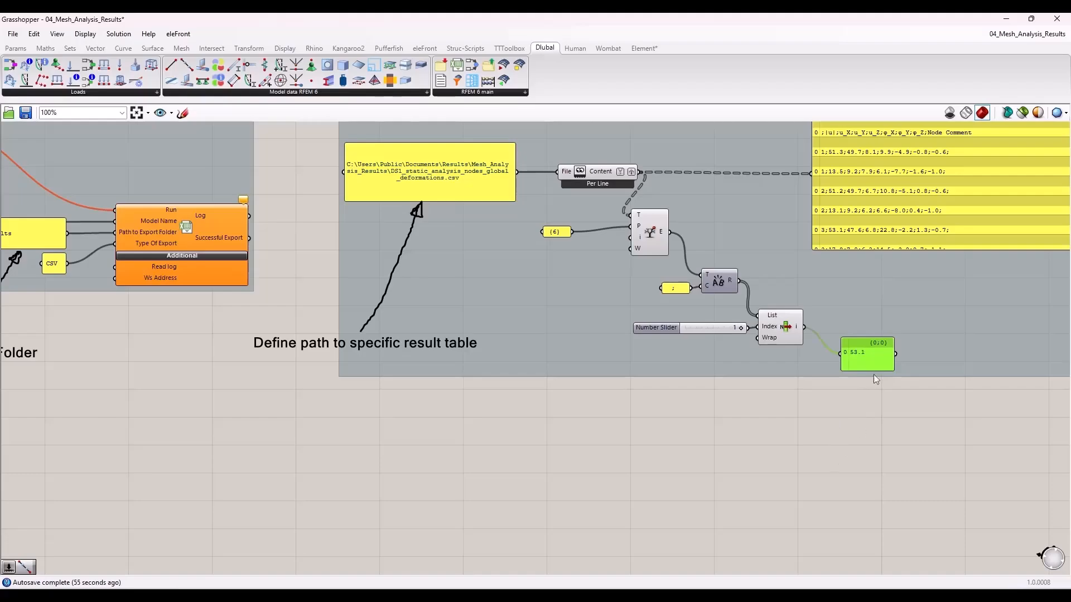
Step: Examine the Surface Width, Surface Length and Column Height sliders feeding the cluster, along with the overall definition
scroll(871, 369, down, 5)
scroll(253, 291, up, 6)
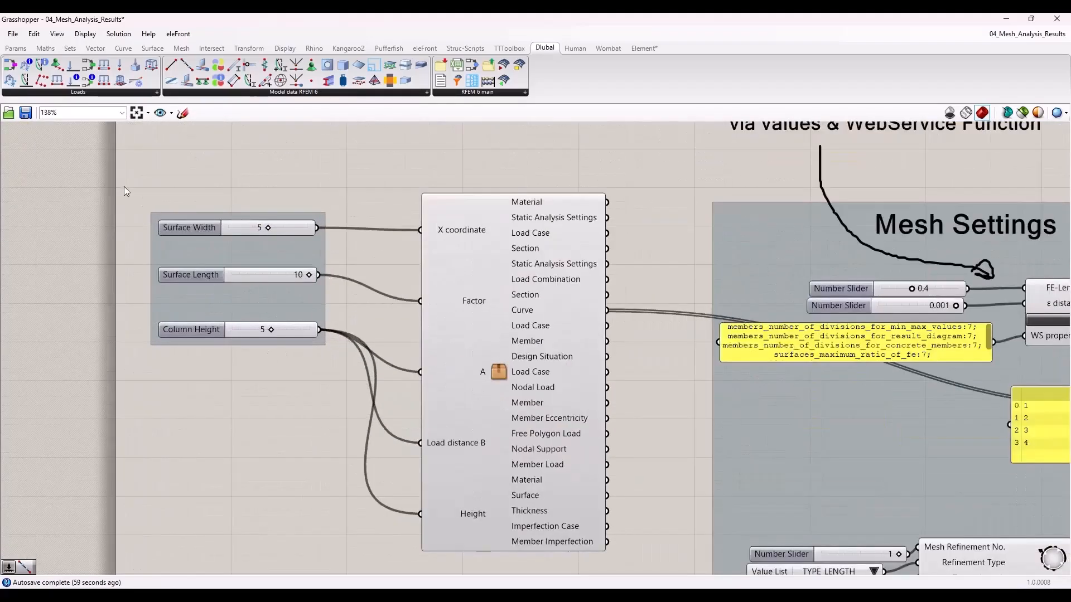
drag(124, 187, 322, 199)
scroll(300, 254, down, 7)
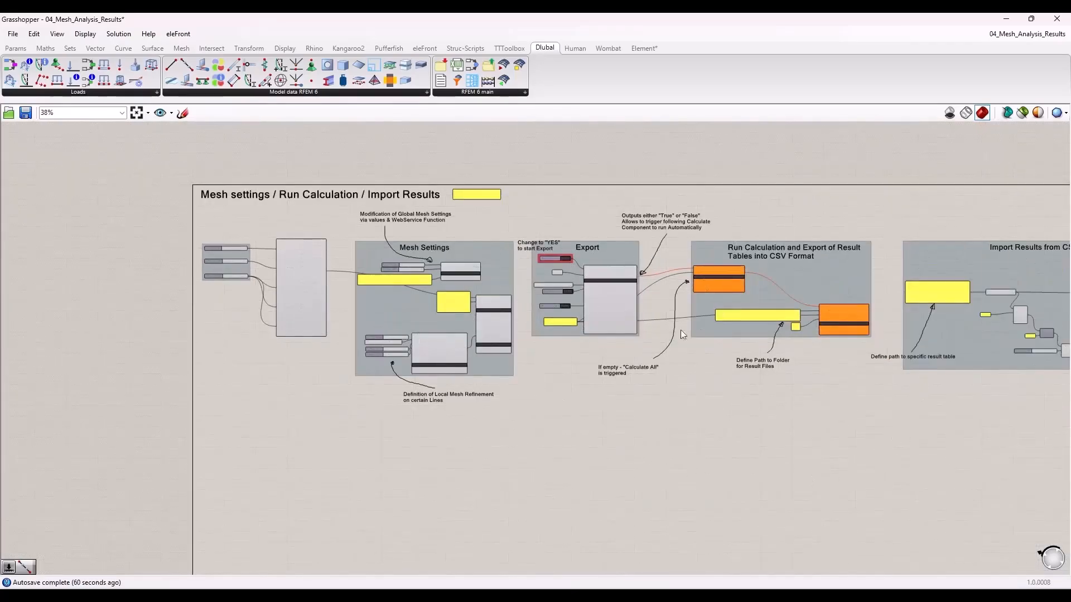
right_drag(570, 184, 471, 184)
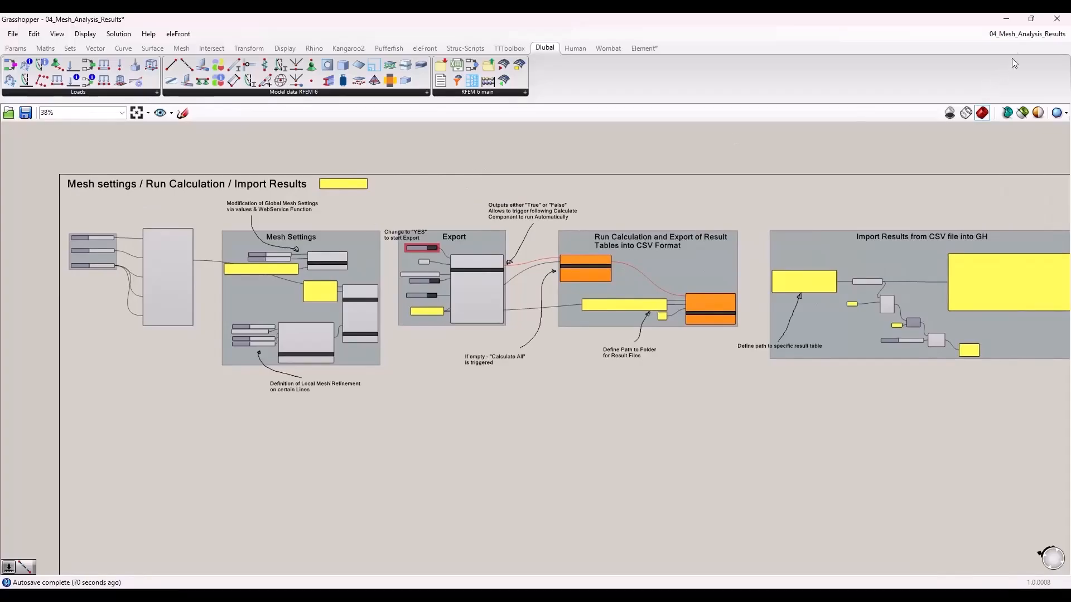
Step: Close the Grasshopper document 04_Mesh_Analysis_Results
click(1021, 34)
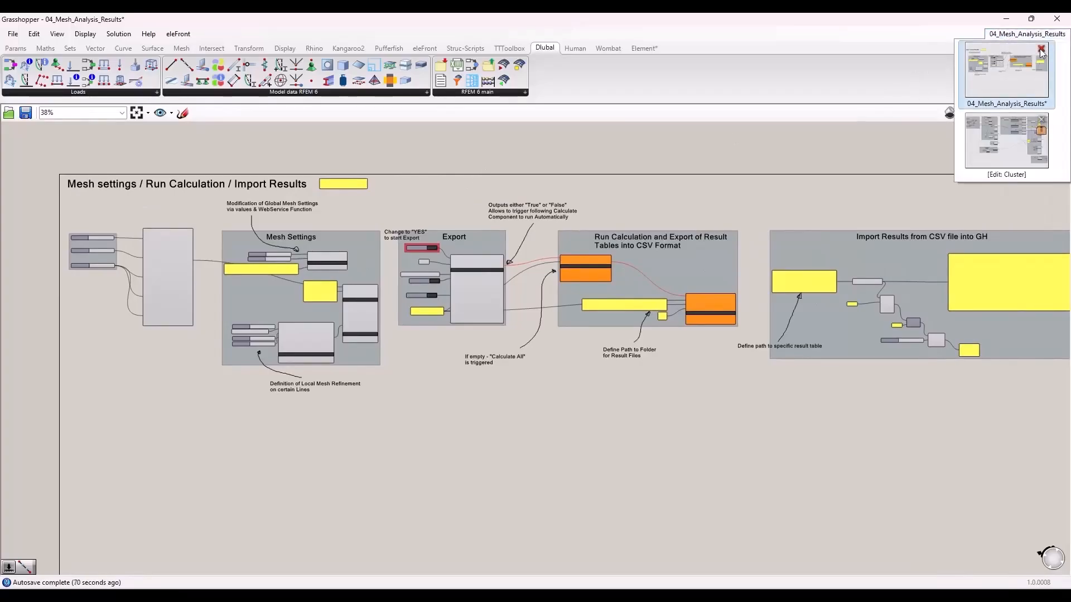
click(1042, 49)
click(985, 143)
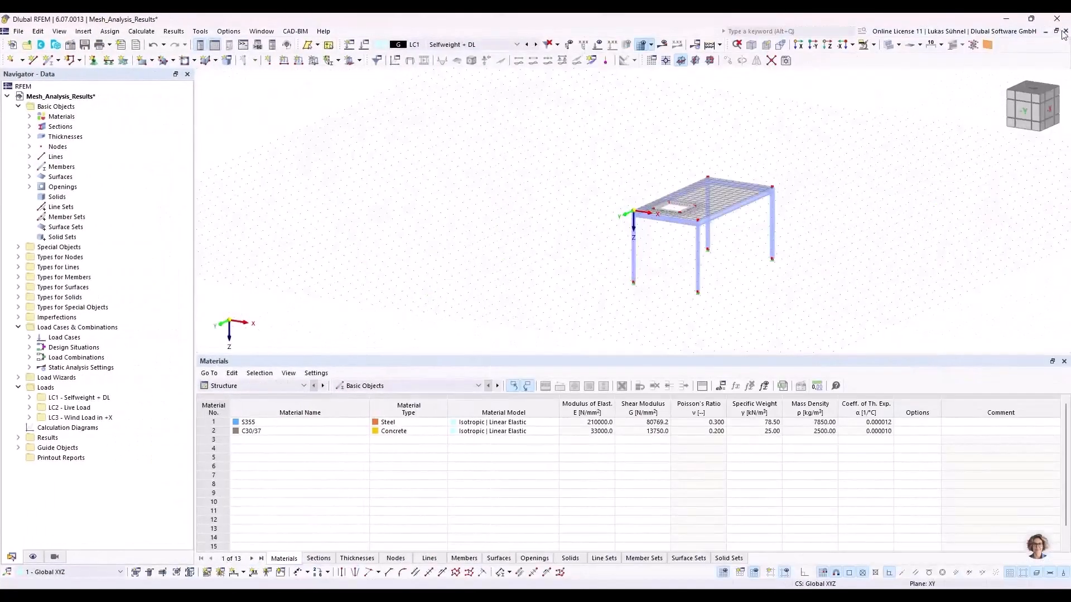
Step: Close the Mesh_Analysis_Results model in RFEM
click(1066, 31)
click(569, 355)
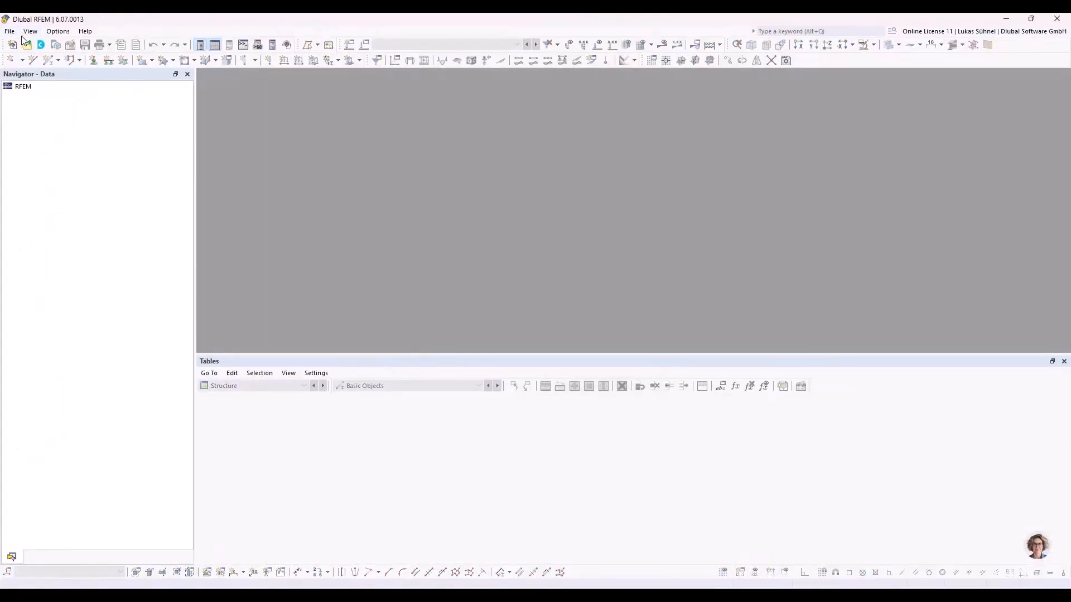
Step: Open the recent model 05_Import.rf6 in RFEM and the recent document 05_Import_into_GH in Grasshopper
click(10, 31)
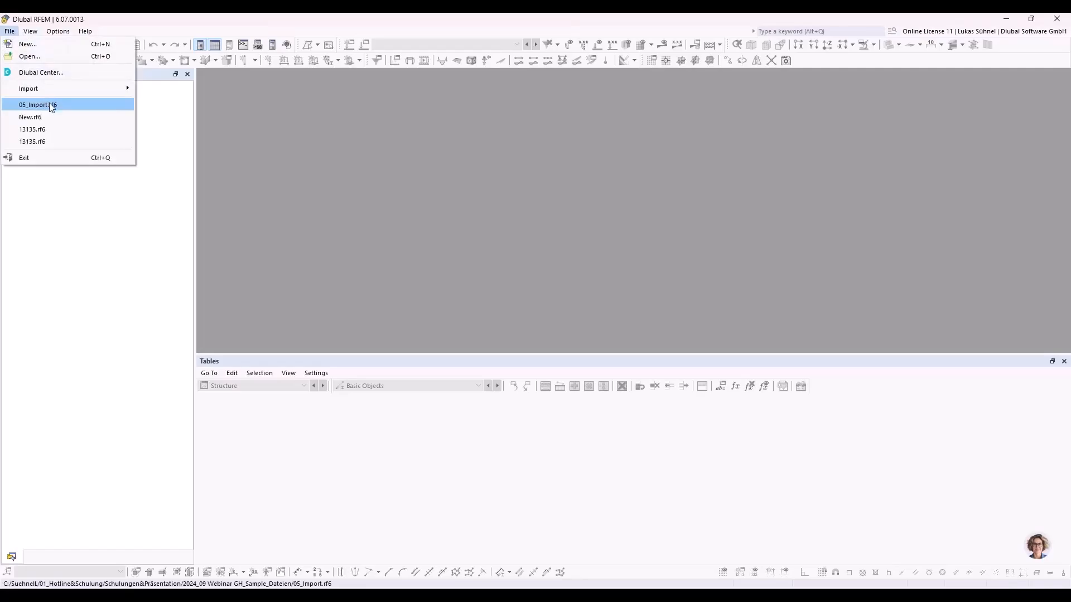
click(51, 106)
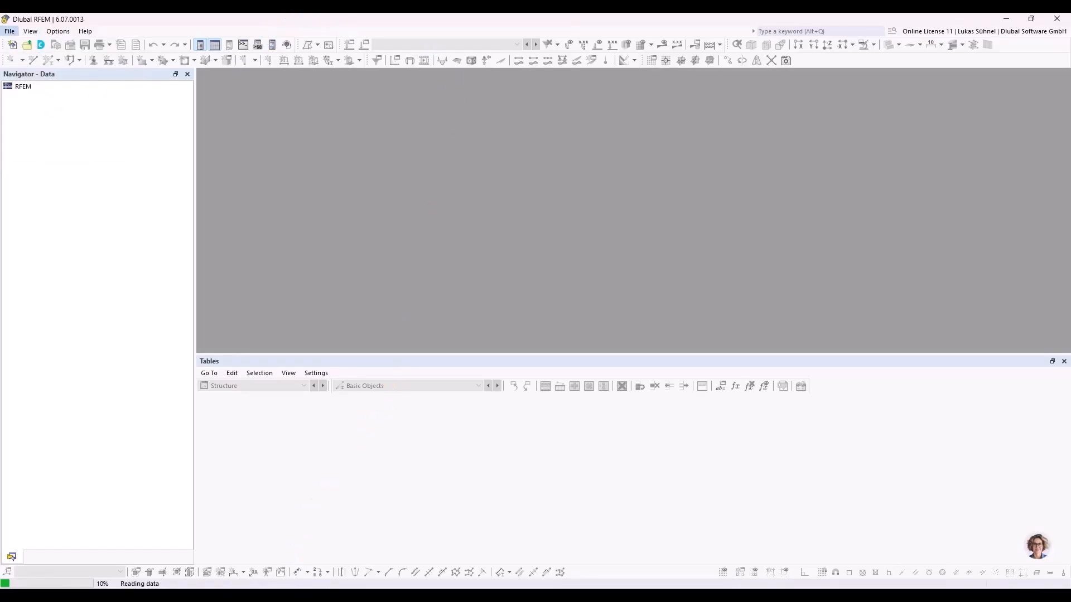
click(316, 504)
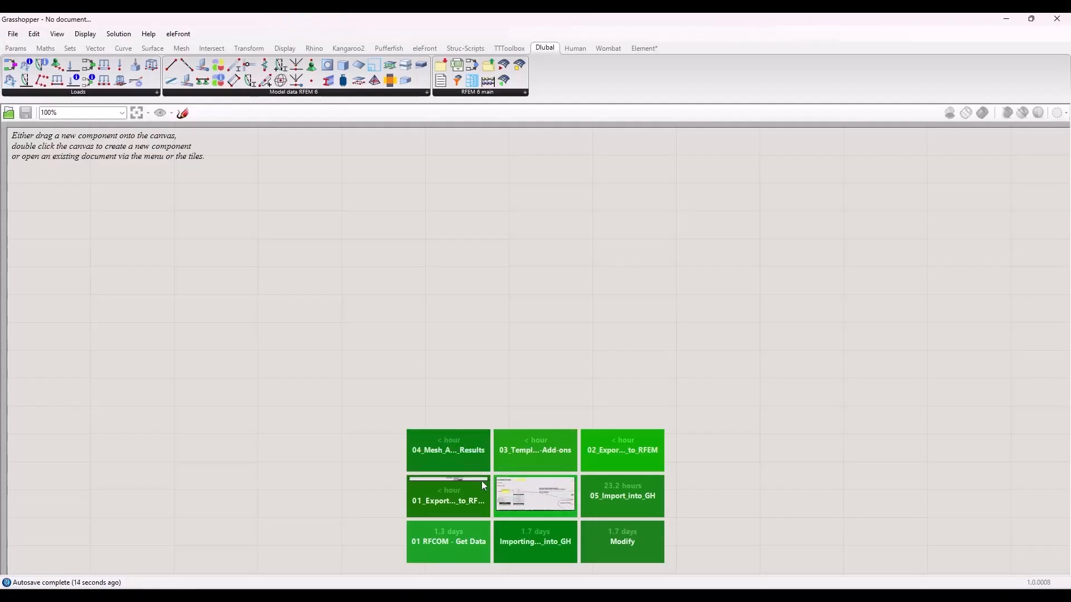
click(621, 505)
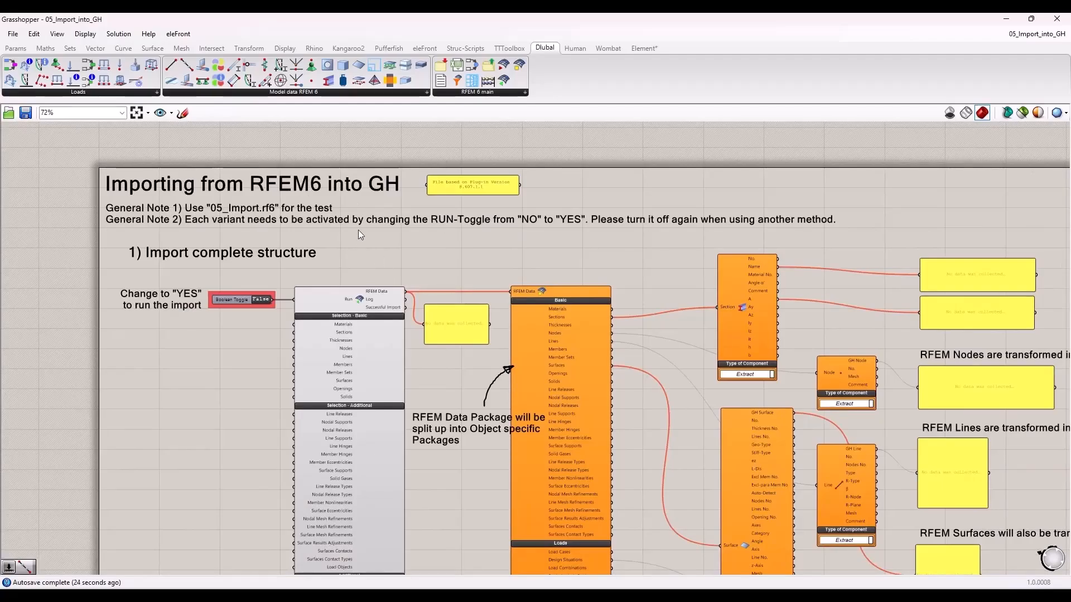
Step: Arrange Grasshopper and RFEM side by side, with the Import complete structure group and the table model both in view
right_drag(275, 414, 279, 343)
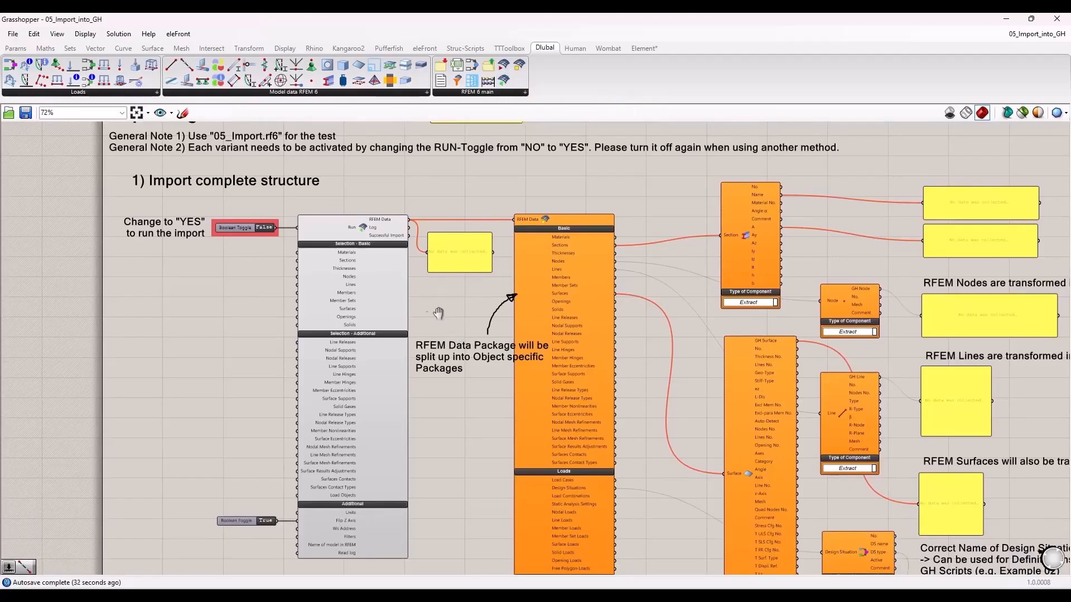
right_drag(441, 315, 392, 288)
scroll(225, 286, up, 1)
scroll(229, 266, down, 1)
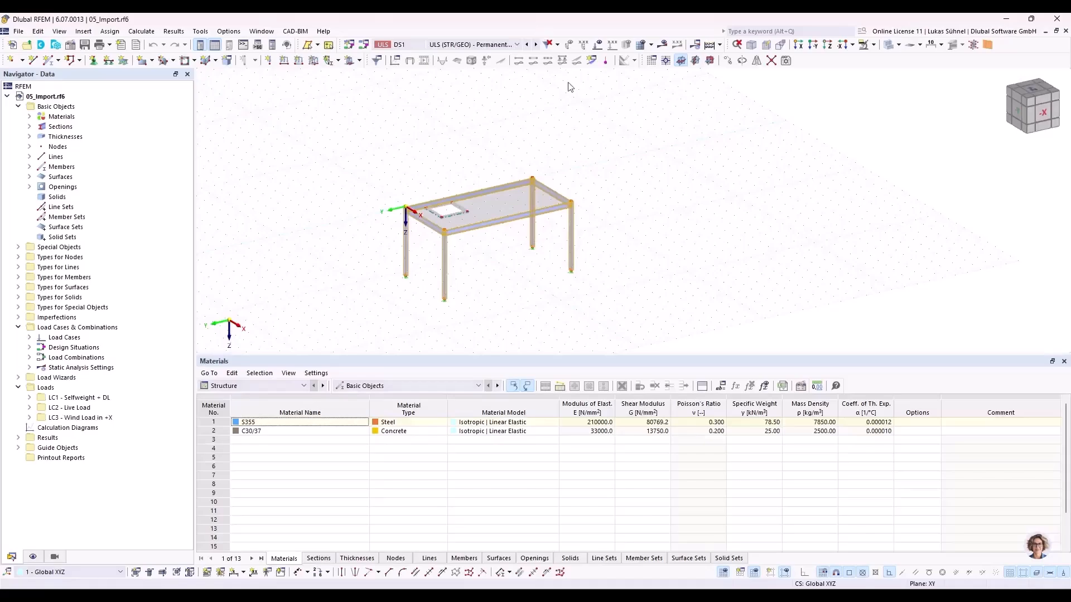
drag(529, 24, 1068, 179)
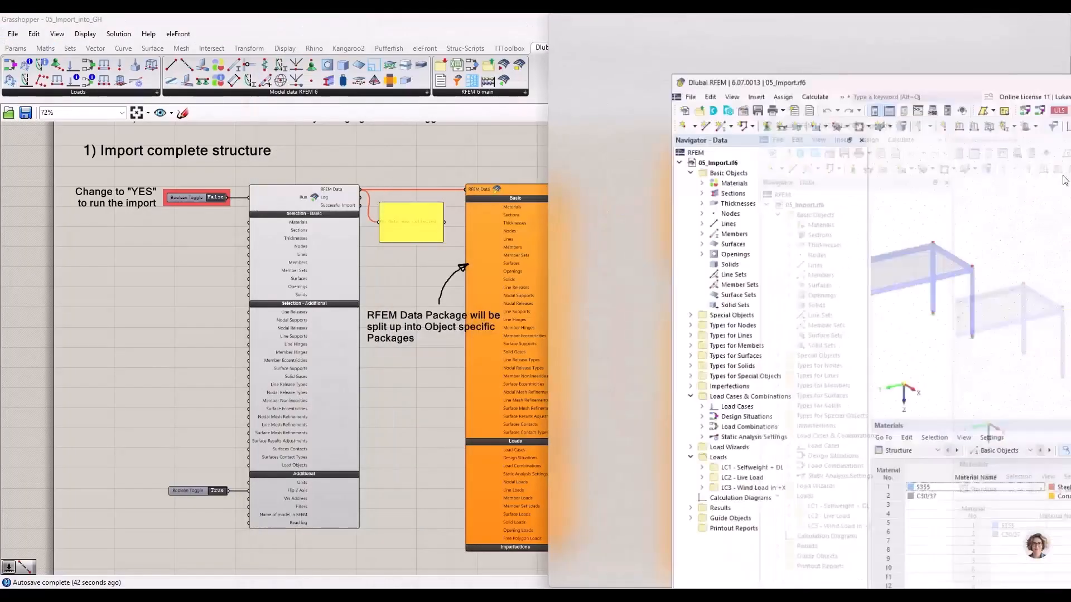
middle_drag(942, 172, 952, 181)
middle_drag(855, 188, 952, 197)
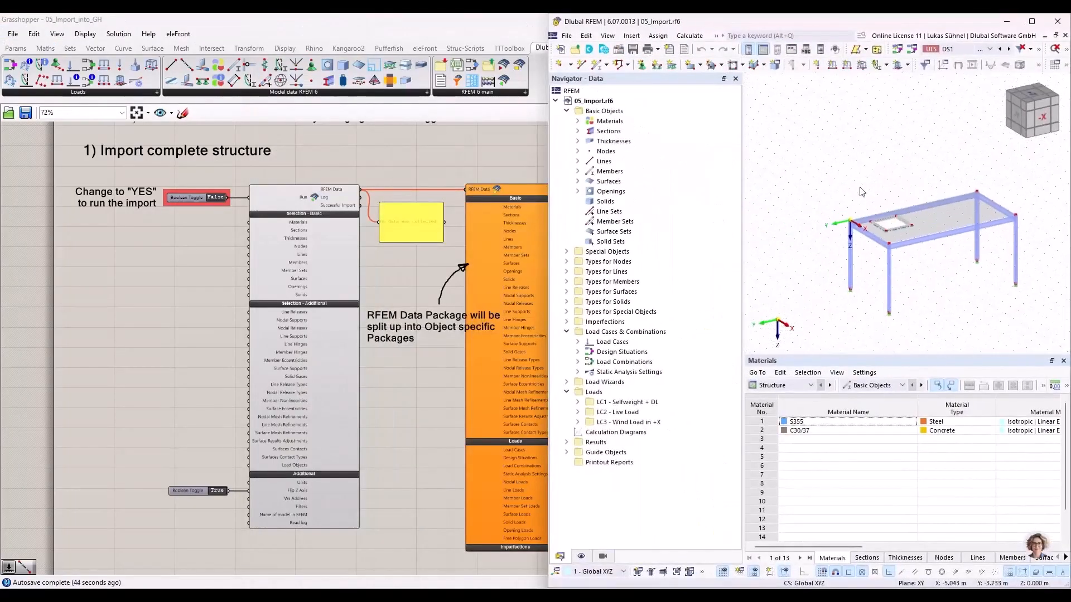
scroll(929, 282, up, 1)
drag(399, 20, 2, 155)
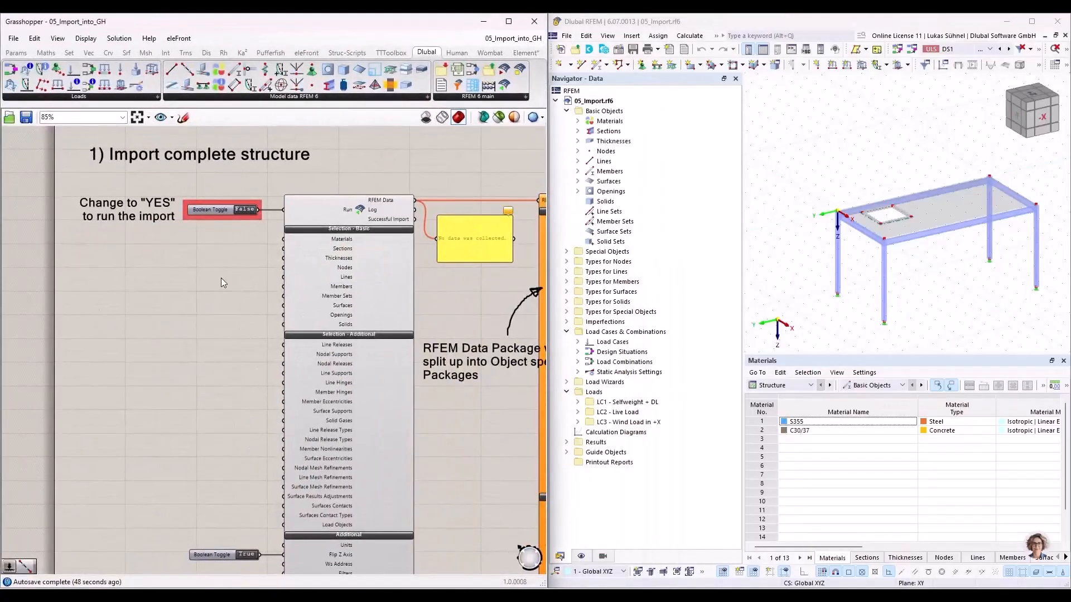
Step: Set the Boolean Toggle feeding the Run input of the complete structure import to True
scroll(221, 277, down, 2)
scroll(248, 226, up, 4)
scroll(219, 256, down, 2)
right_drag(186, 288, 217, 252)
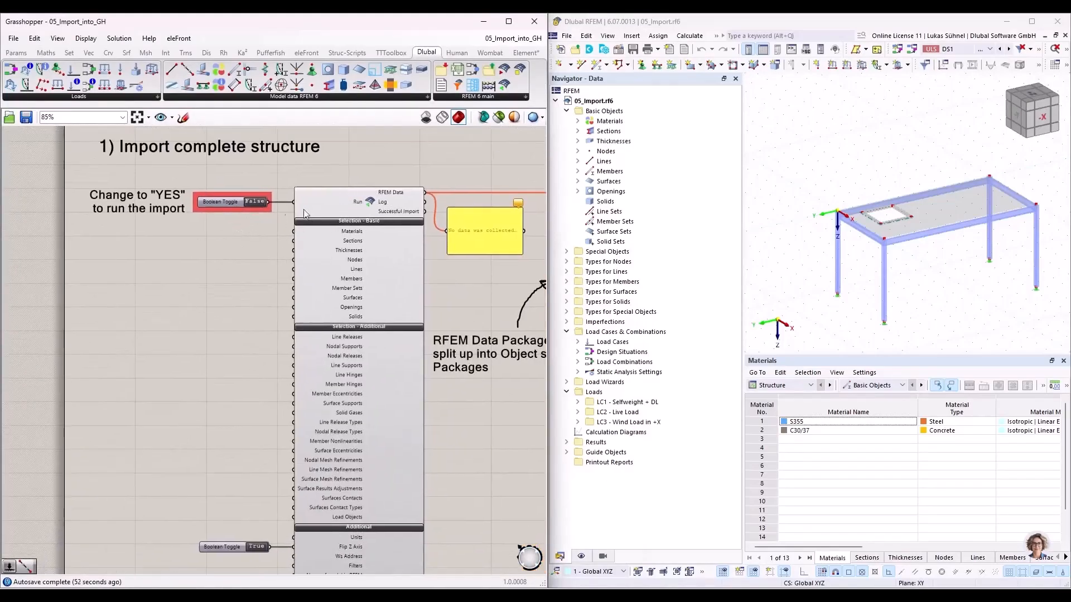
click(261, 204)
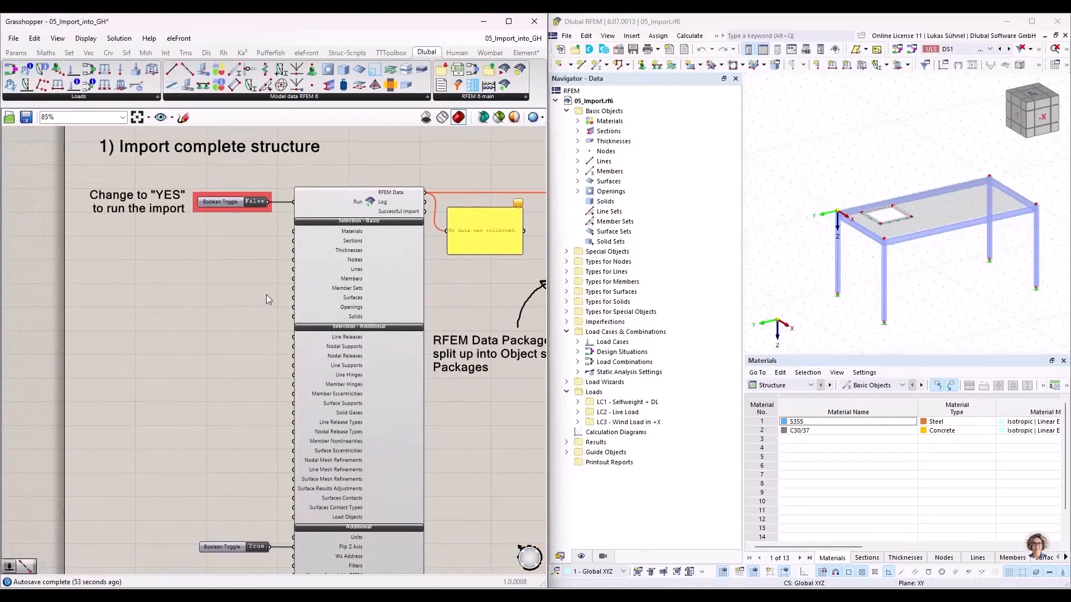
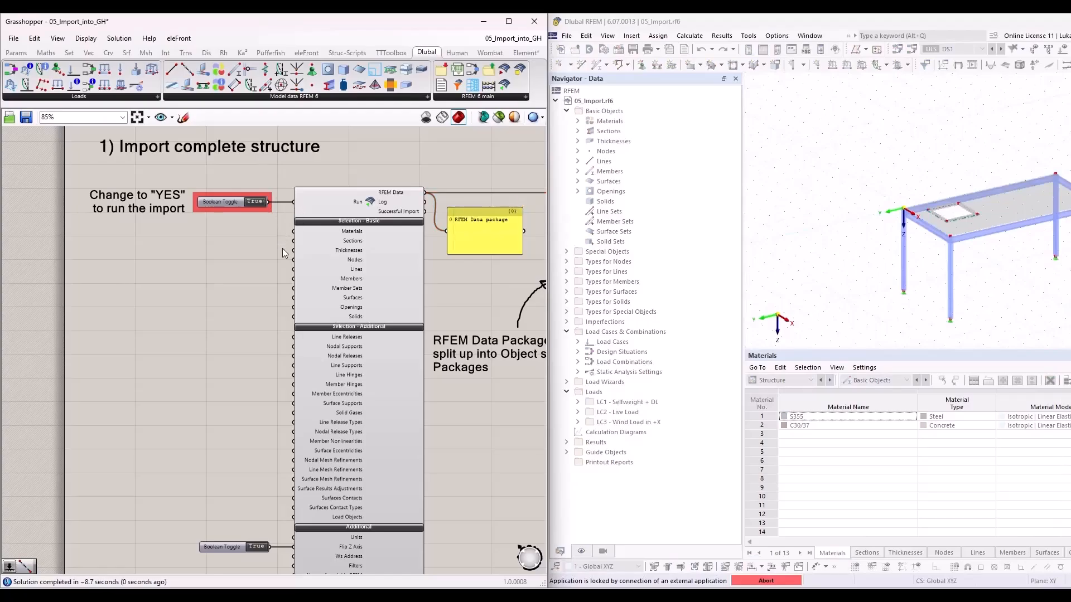
Step: Examine the panel with the imported RFEM Data package and the RFEM Data component that splits it into object packages
right_drag(473, 282, 387, 240)
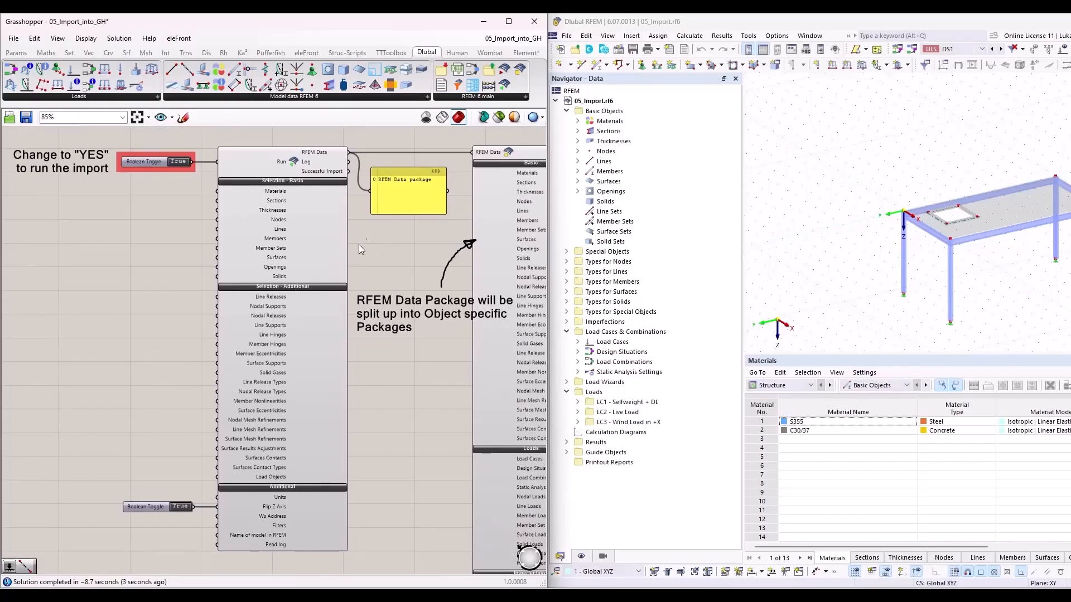
right_drag(392, 242, 229, 318)
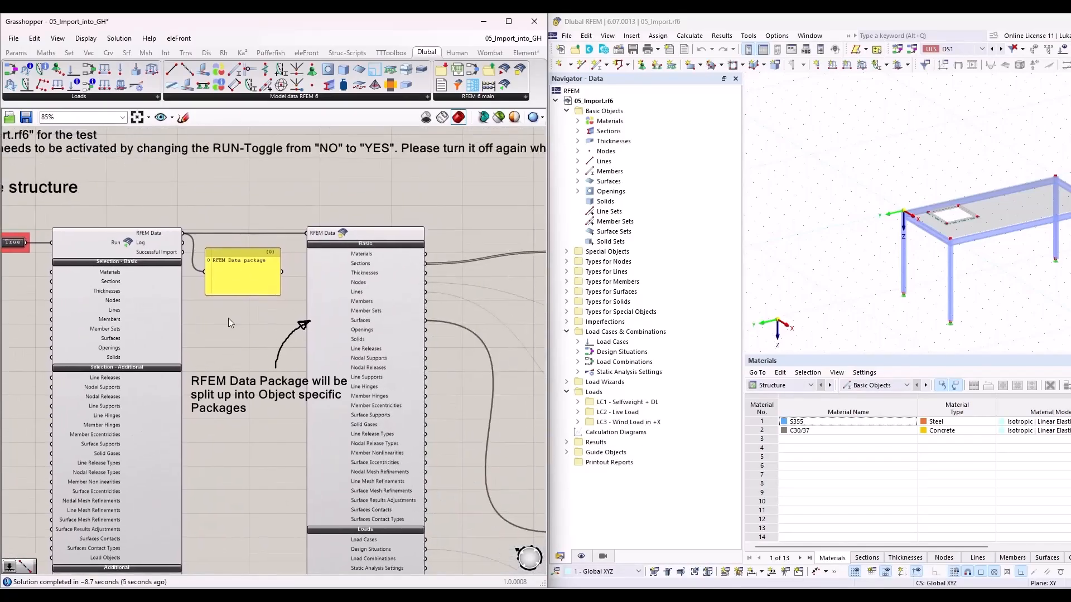
scroll(229, 279, up, 5)
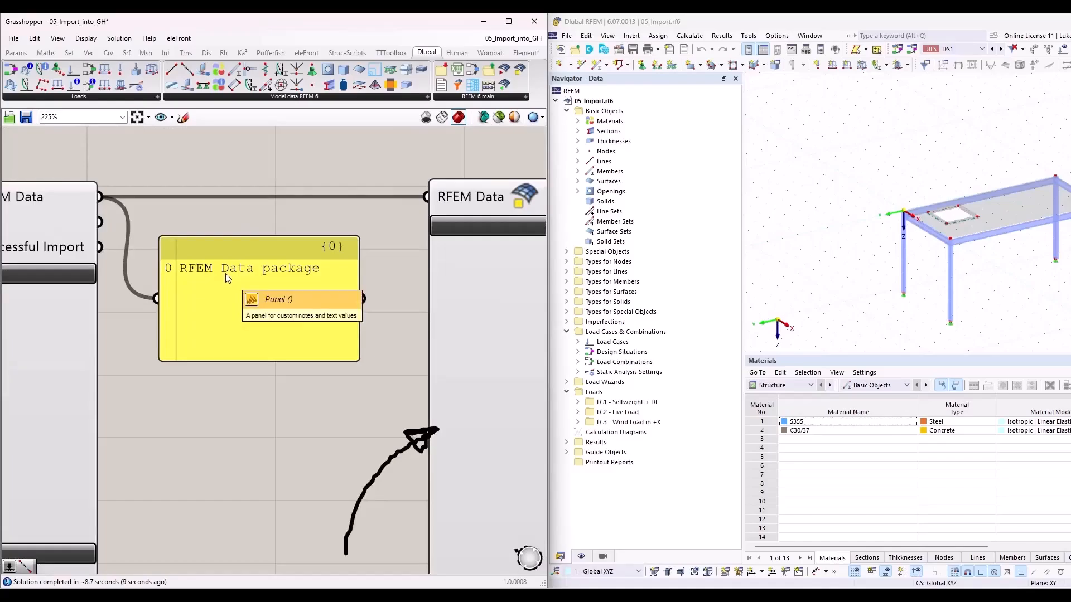
scroll(226, 274, down, 5)
scroll(236, 279, up, 5)
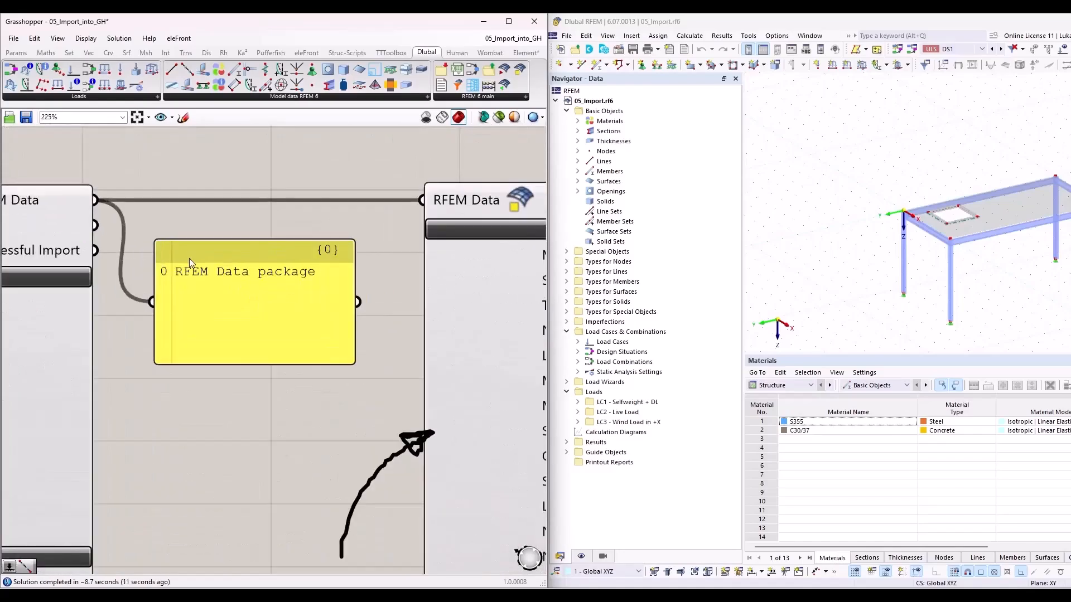
scroll(189, 258, down, 2)
scroll(231, 412, down, 2)
right_drag(232, 414, 100, 261)
scroll(151, 286, down, 1)
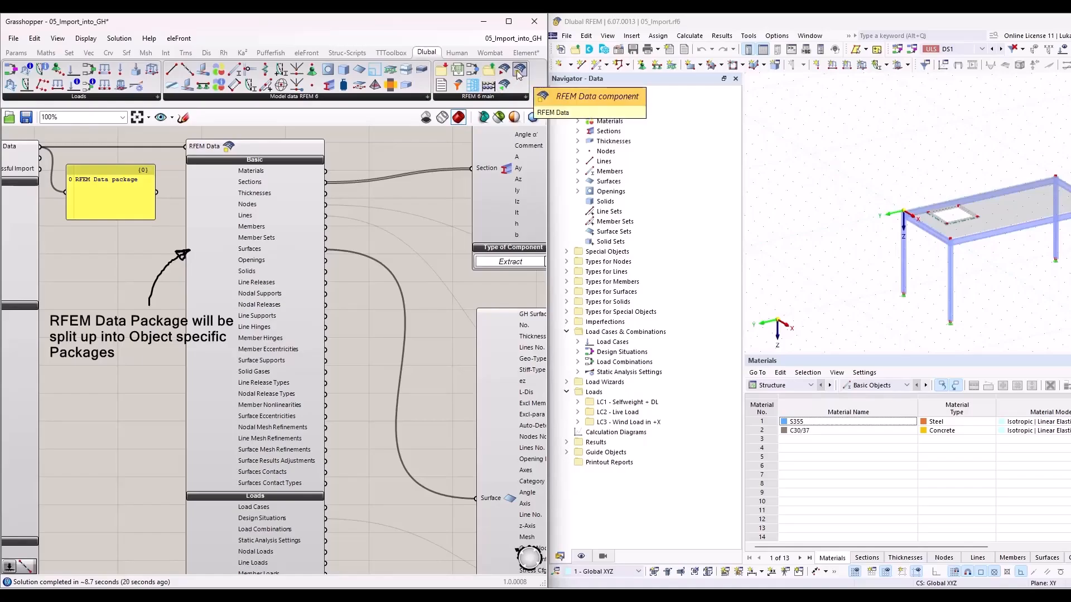
Step: Inspect the Sections output of the RFEM Data component and the Section extract component connected to it
scroll(278, 173, up, 2)
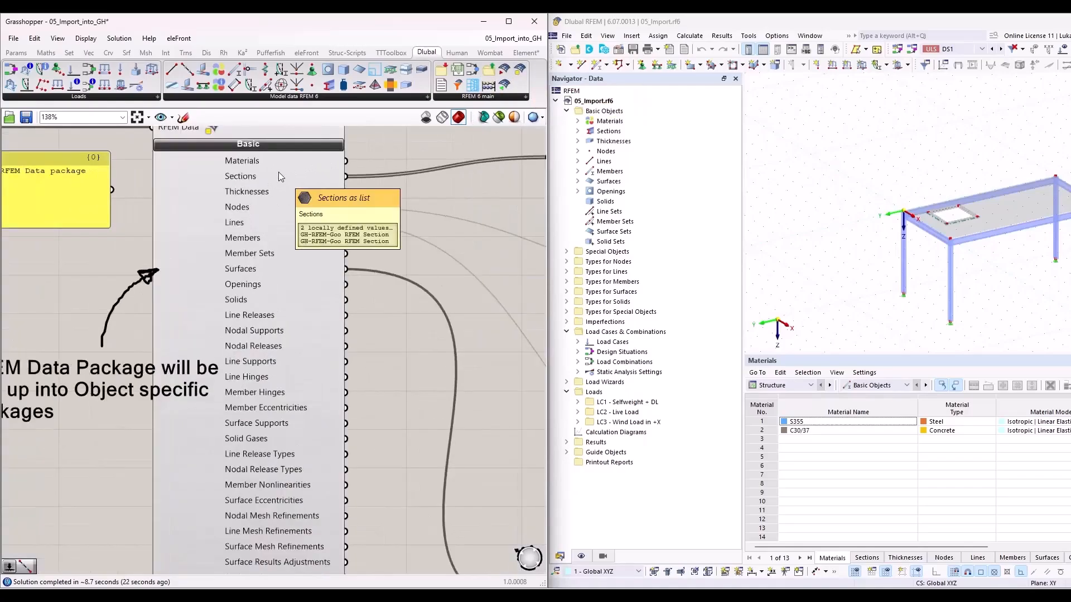
mouse_move(282, 174)
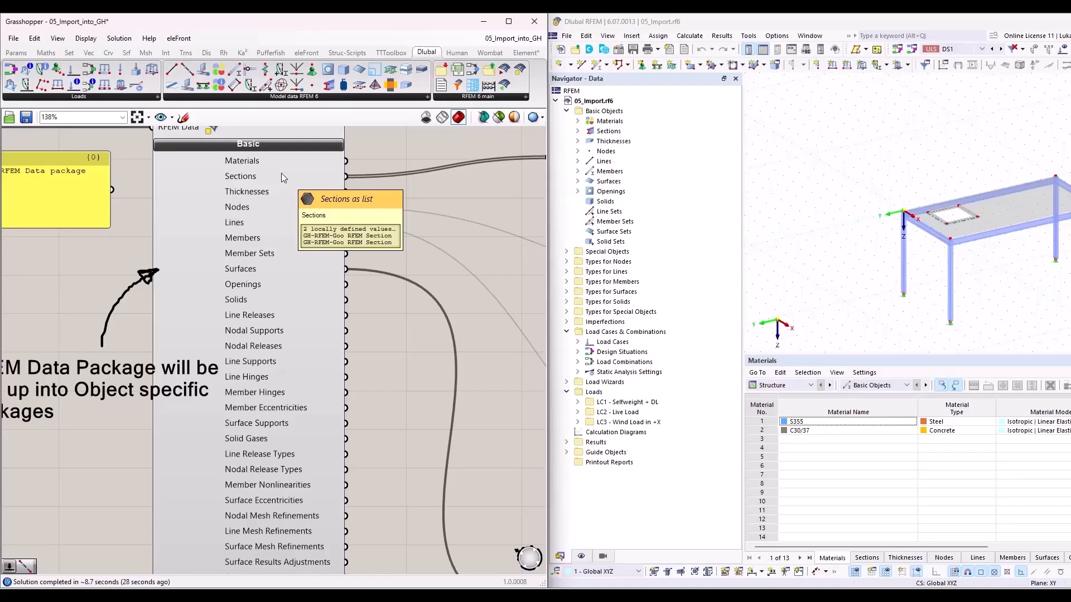
right_drag(457, 144, 232, 236)
scroll(335, 203, down, 2)
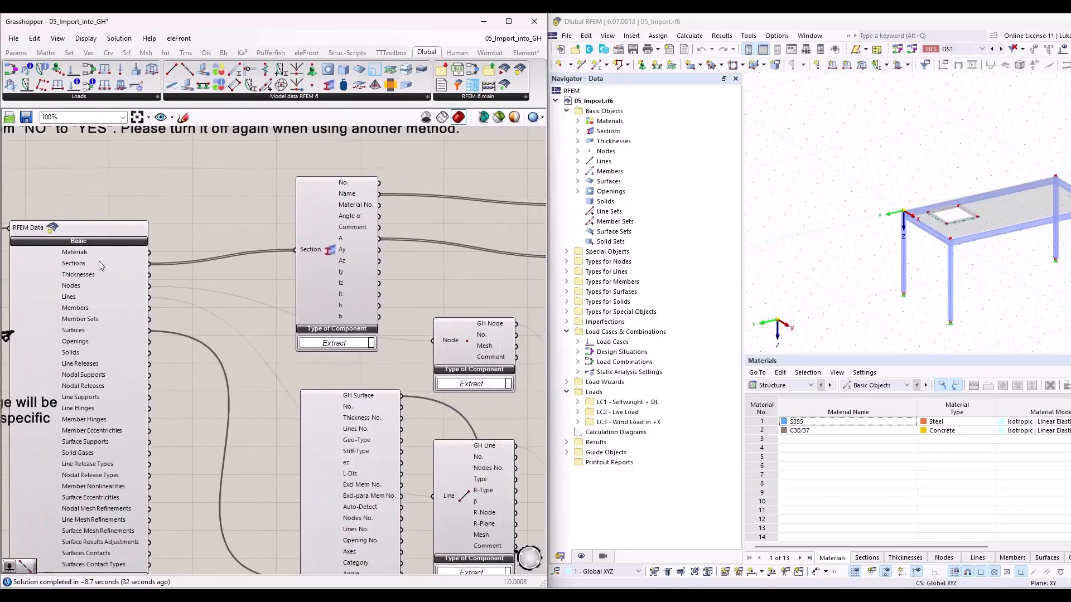
mouse_move(101, 262)
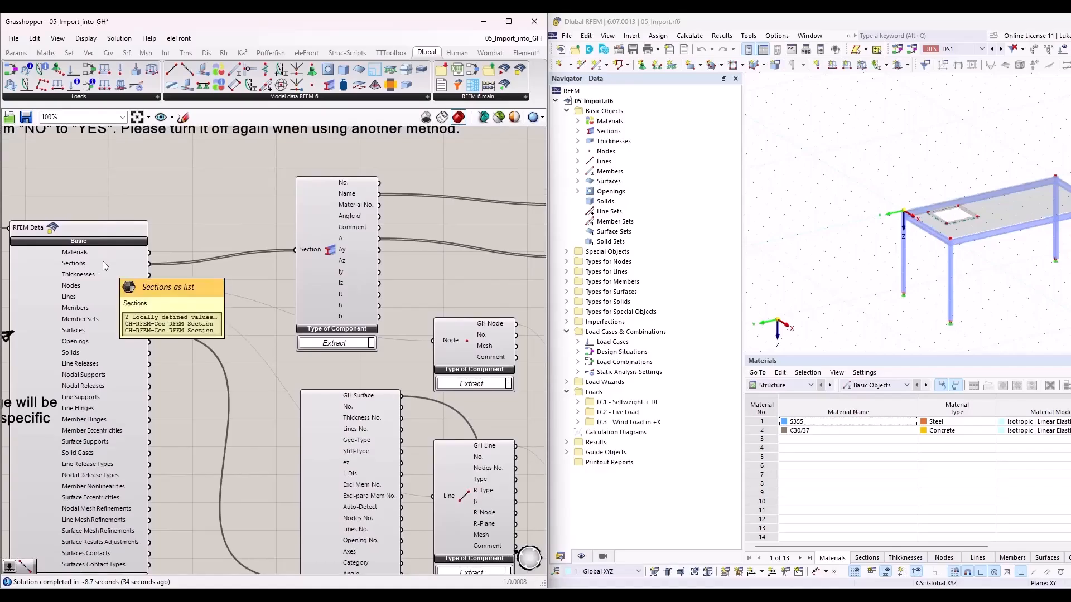
scroll(445, 238, up, 2)
right_drag(397, 280, 357, 312)
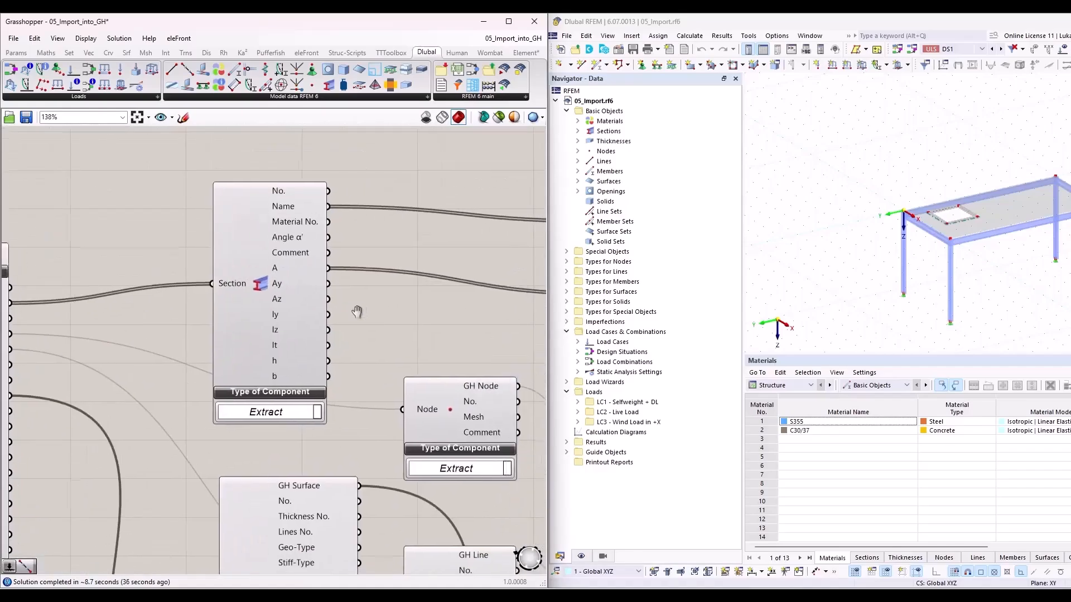
Step: Try out a new Section component switched from Assemble to Extract above the existing one, and delete it
scroll(223, 288, down, 1)
right_drag(162, 212, 225, 353)
scroll(286, 285, down, 1)
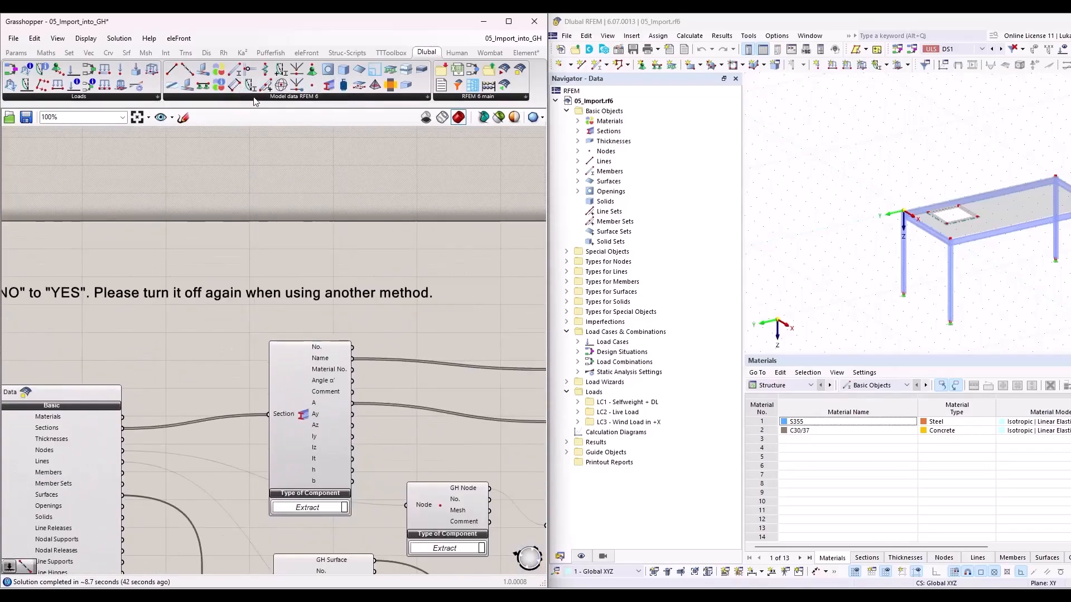
drag(329, 85, 316, 206)
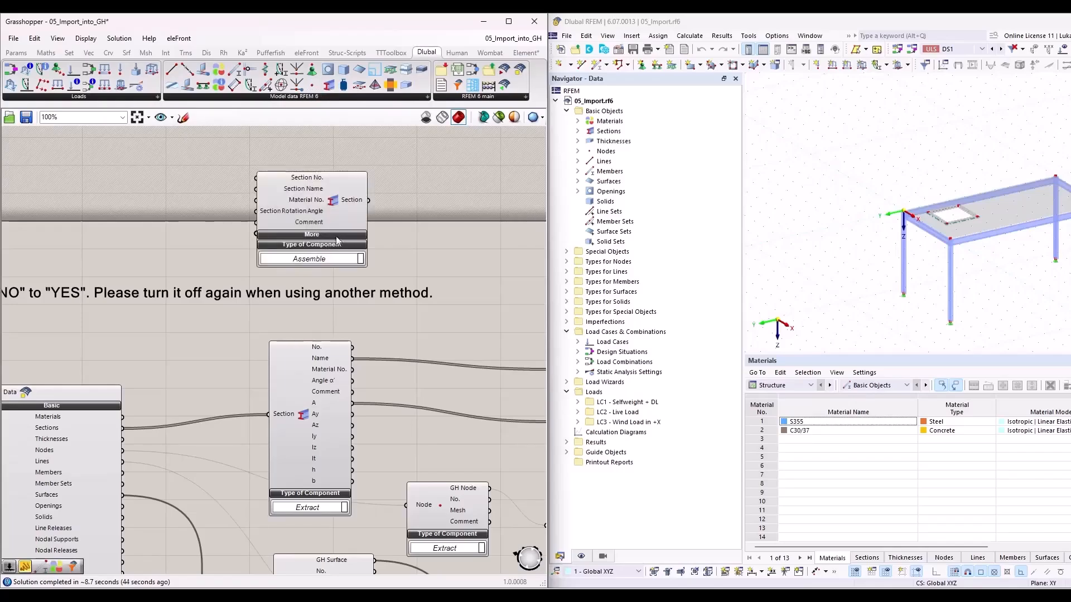
click(322, 213)
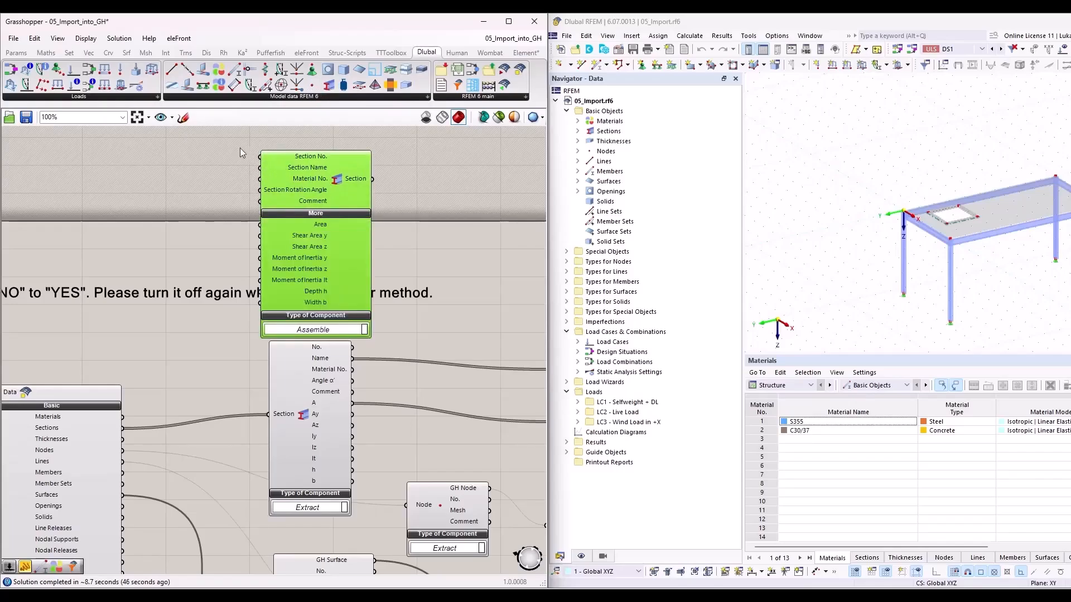
mouse_move(301, 224)
mouse_down()
mouse_move(314, 244)
mouse_move(307, 232)
mouse_up()
click(340, 304)
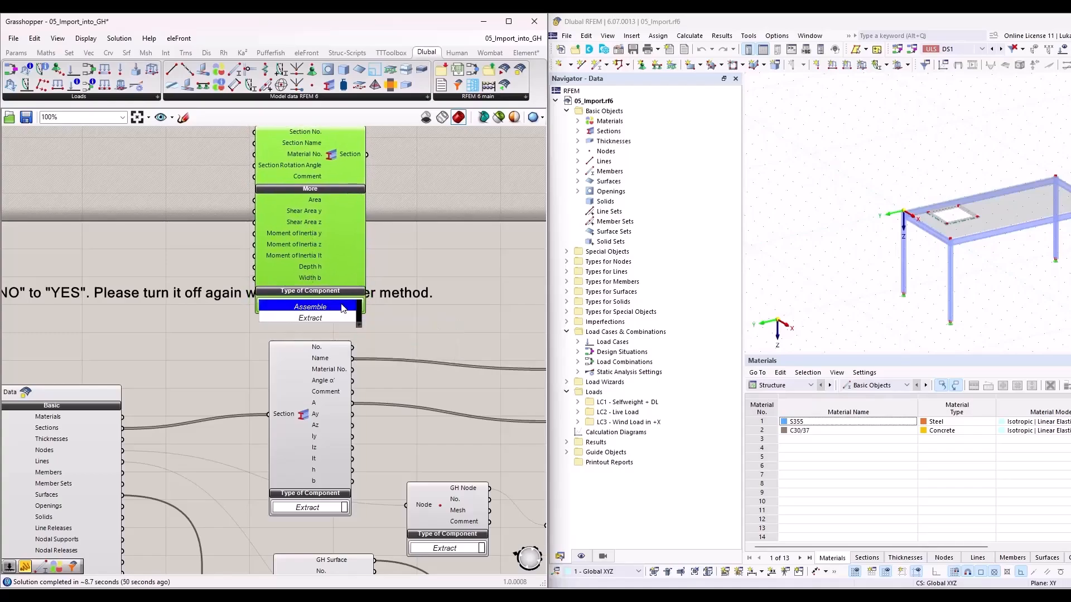
click(343, 317)
drag(362, 159, 324, 186)
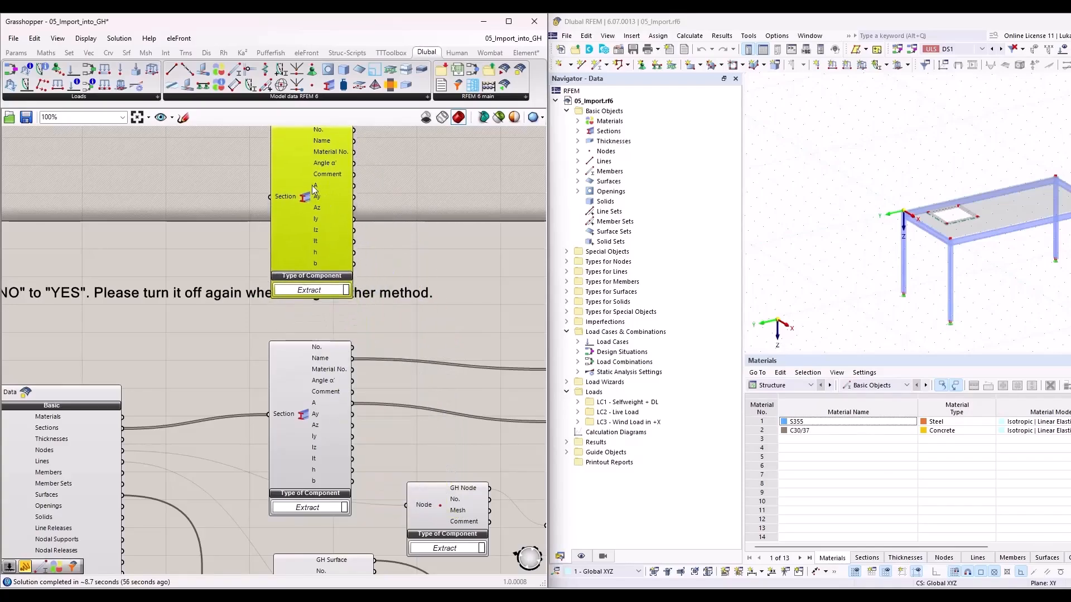
key(Delete)
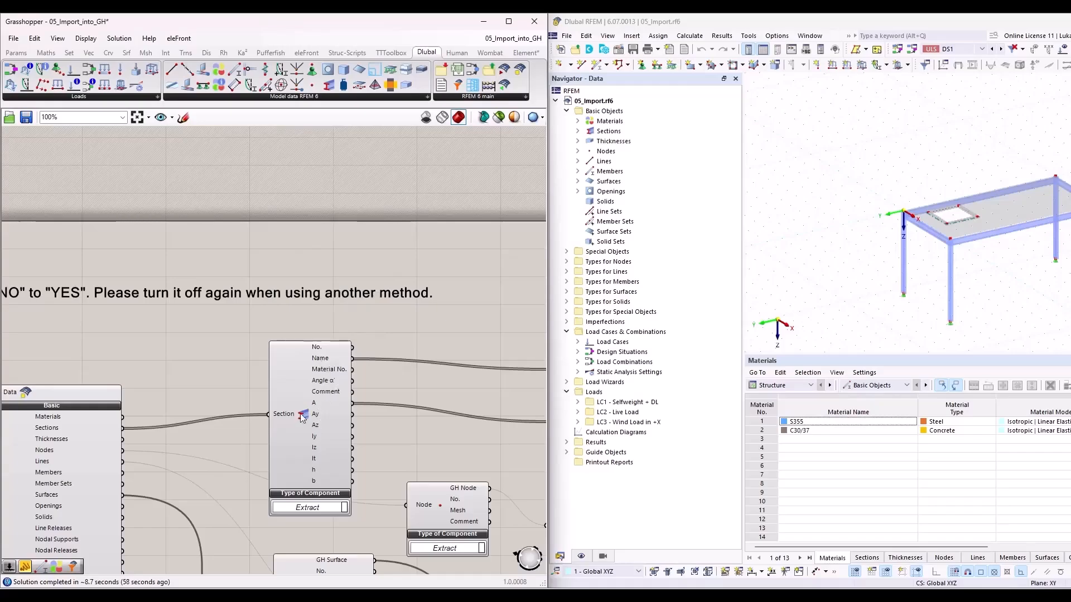
Step: Review the panels listing the extracted section names, section areas and RFEM node points
right_drag(403, 453, 181, 303)
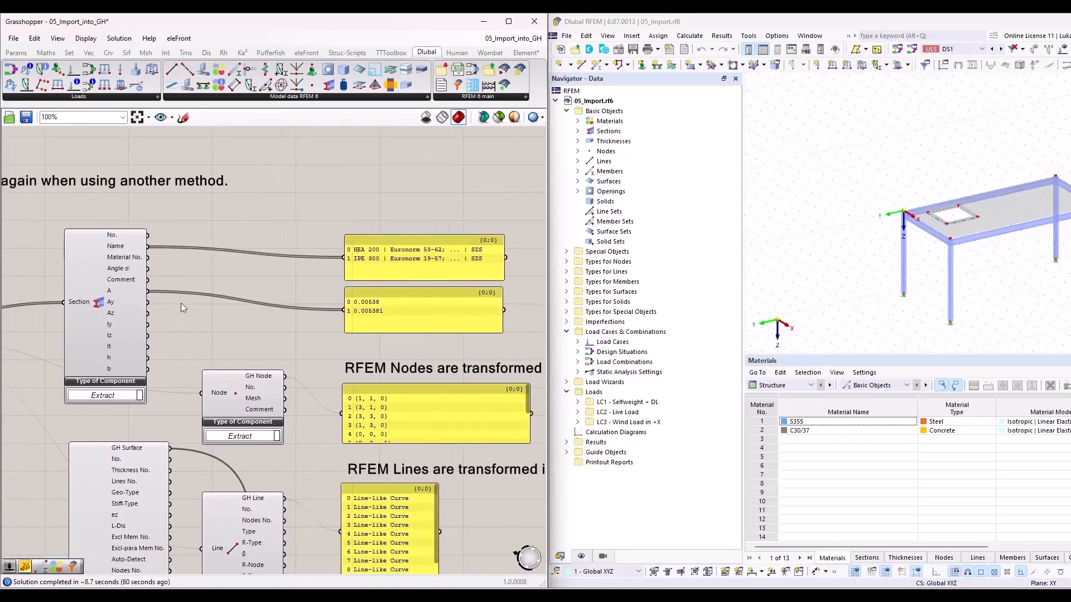
click(418, 258)
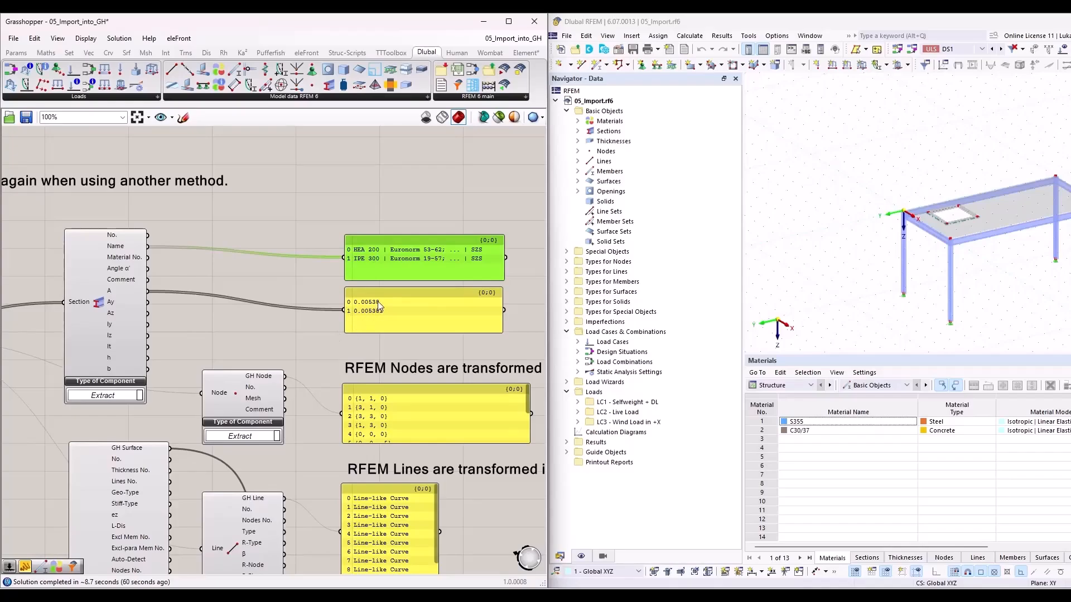
click(352, 325)
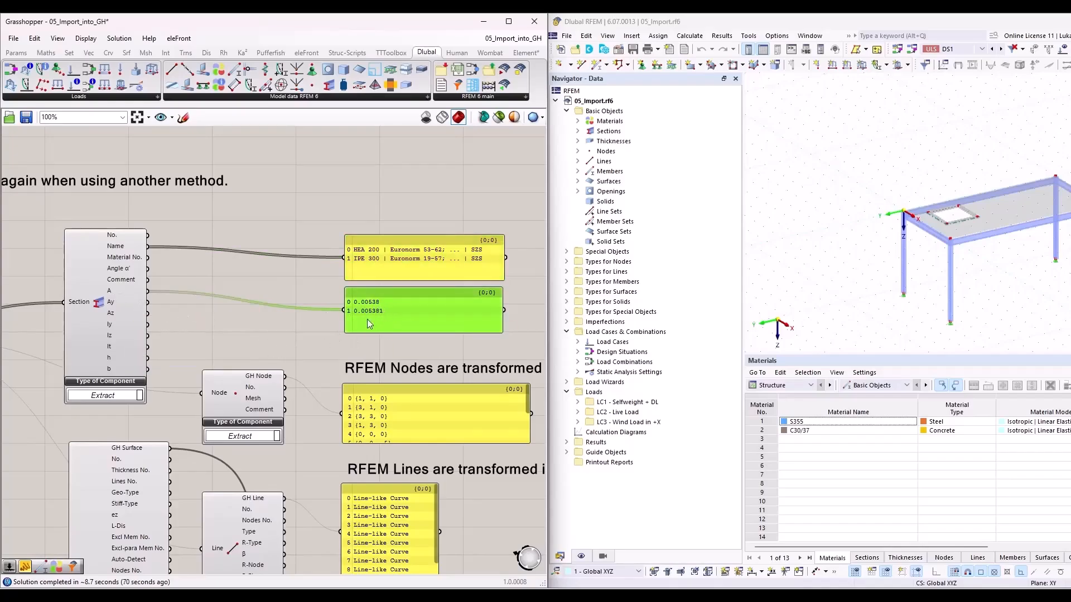
right_drag(311, 446, 392, 316)
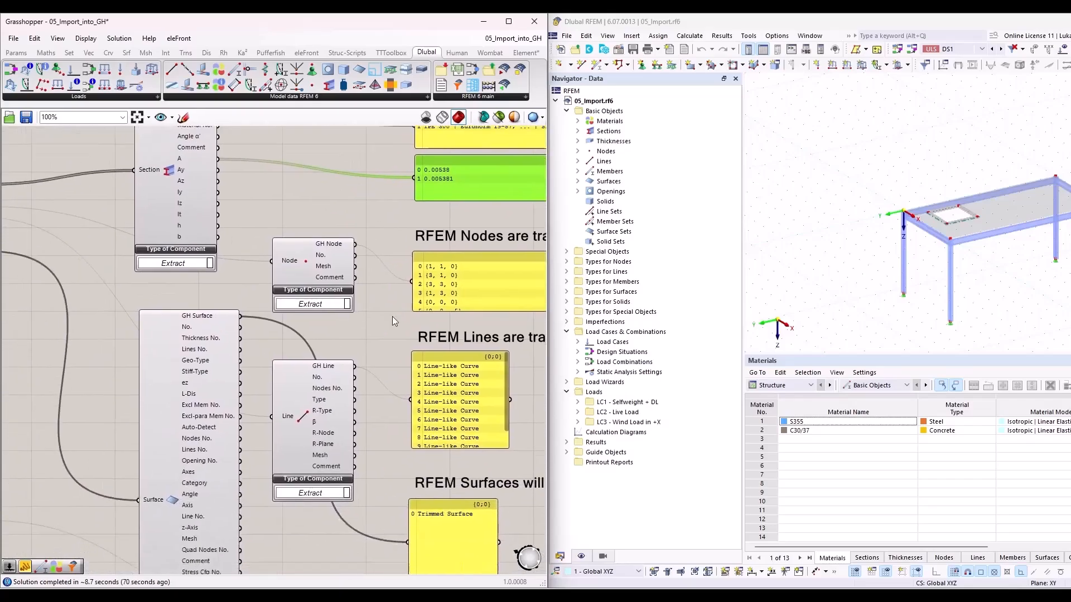
scroll(392, 316, down, 2)
scroll(134, 260, up, 1)
scroll(123, 240, up, 1)
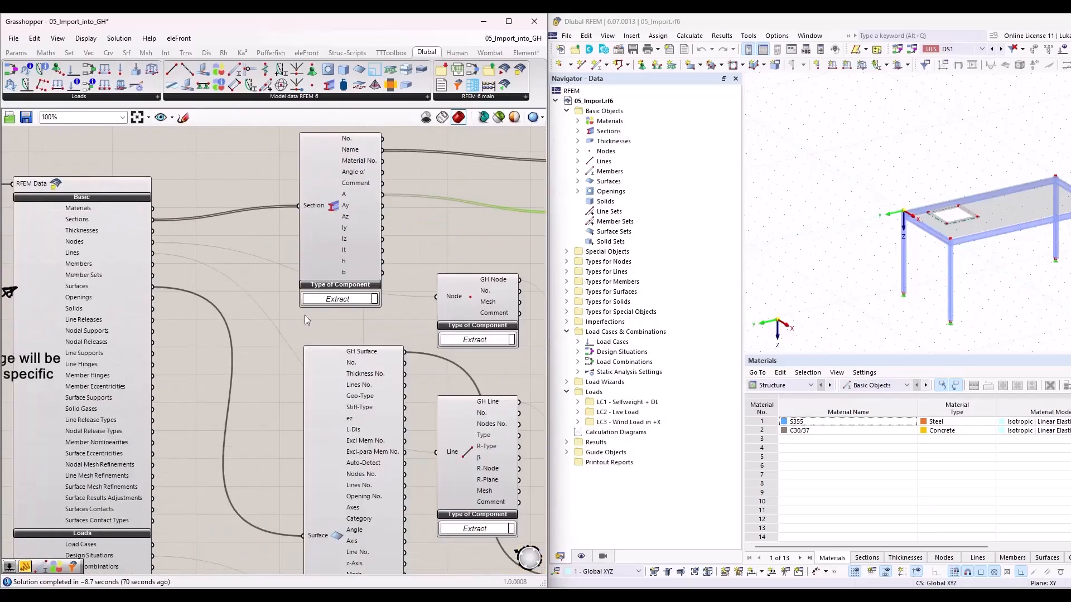
right_drag(474, 361, 294, 289)
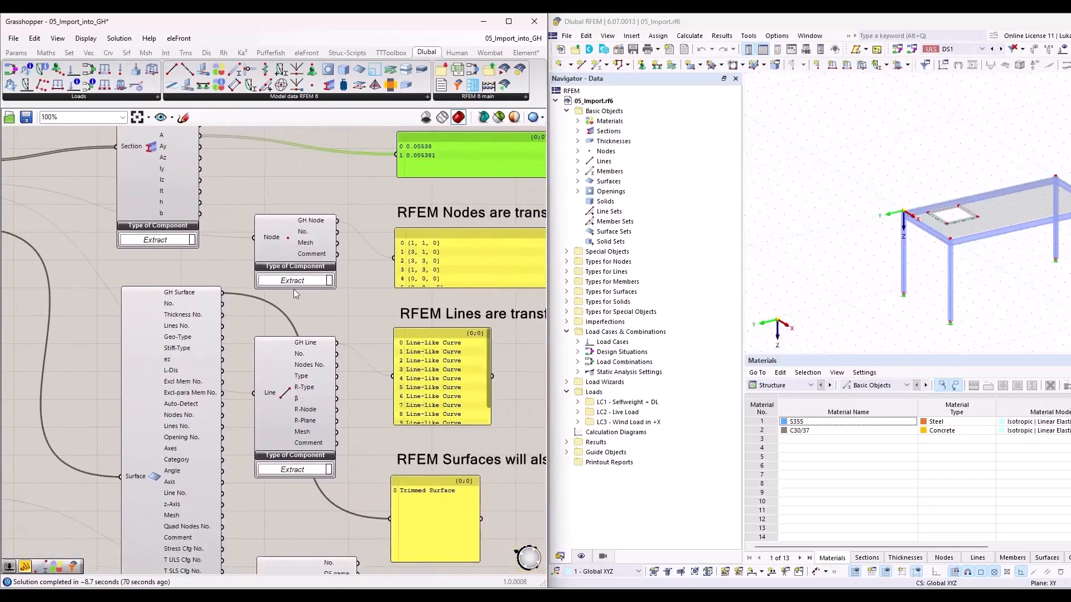
click(444, 270)
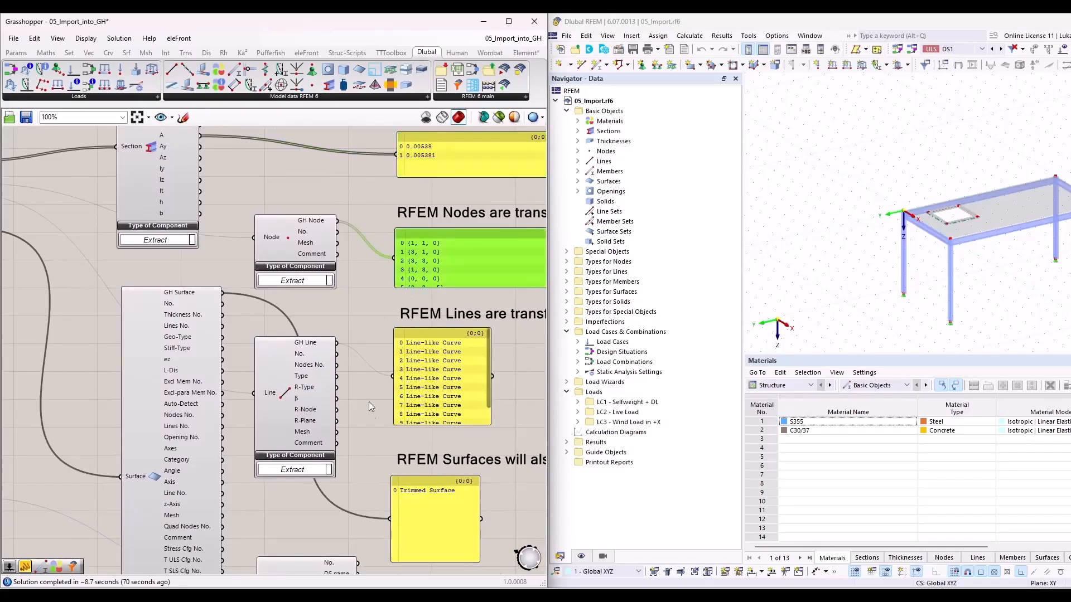
Step: Move the Grasshopper window aside to inspect the imported table geometry in Rhino, and put the window back in place
right_drag(382, 442, 393, 300)
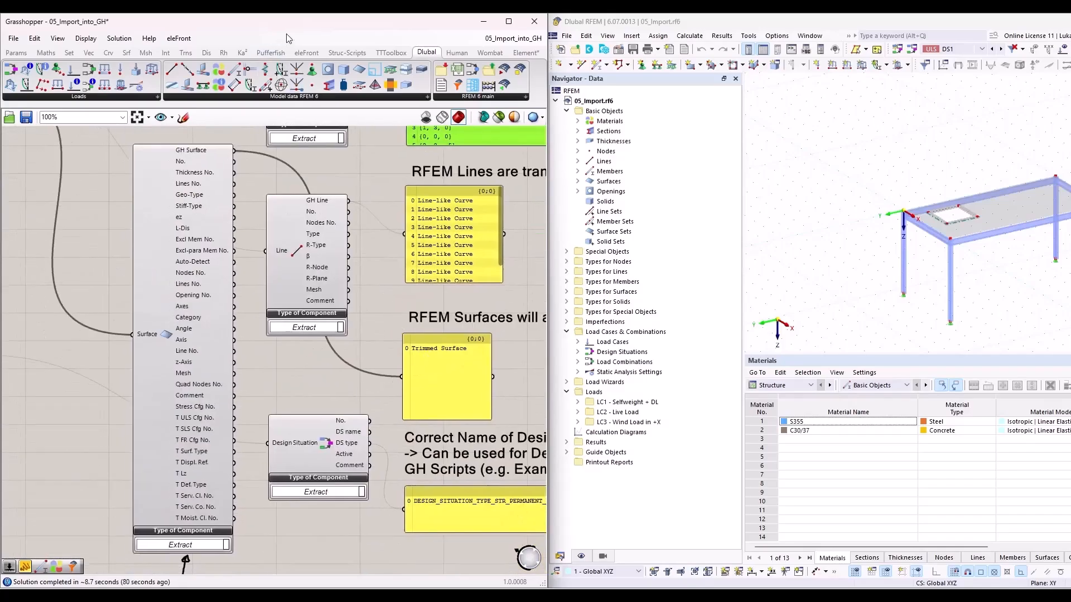
drag(291, 32, 661, 397)
scroll(248, 186, down, 3)
scroll(277, 294, up, 5)
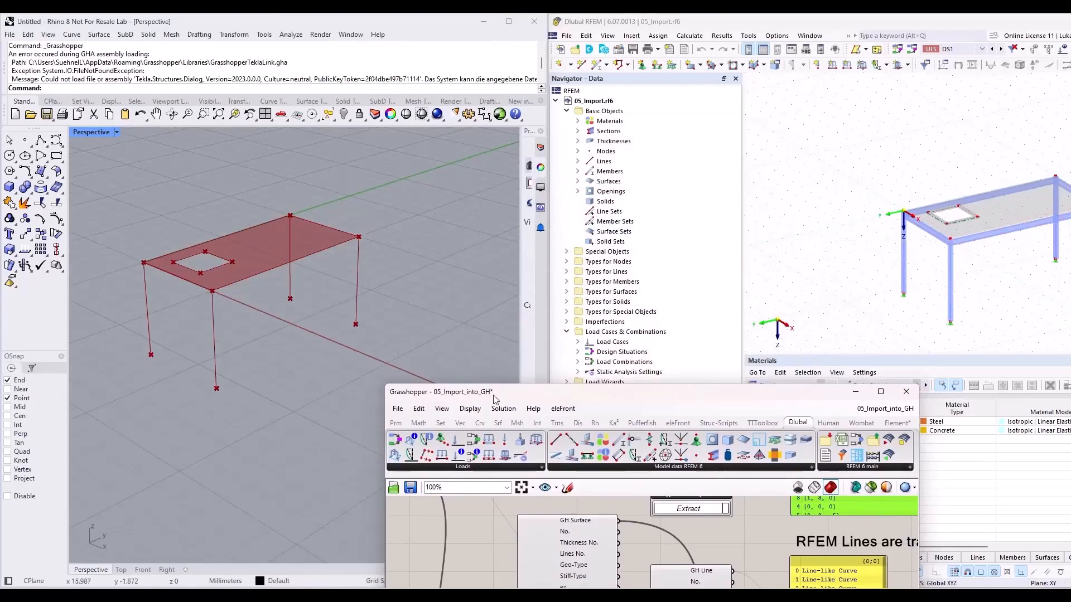
drag(498, 397, 531, 335)
drag(86, 184, 383, 408)
drag(560, 331, 20, 211)
scroll(310, 368, down, 4)
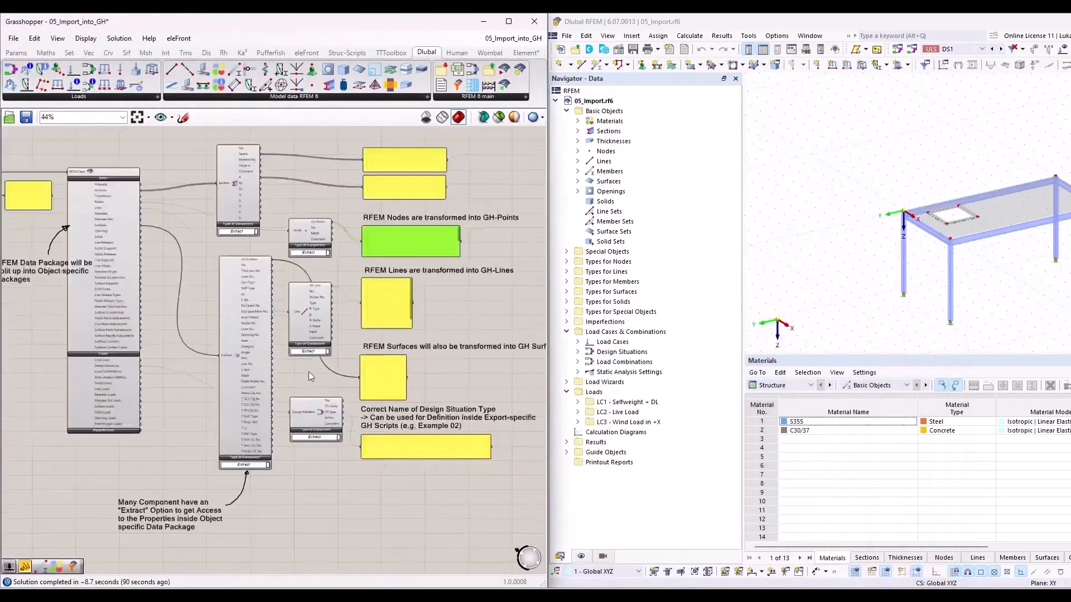
Step: Switch the run Boolean Toggle of the complete structure import to False
scroll(319, 413, up, 3)
scroll(319, 420, up, 1)
scroll(287, 451, down, 1)
right_drag(338, 485, 417, 379)
scroll(416, 379, down, 4)
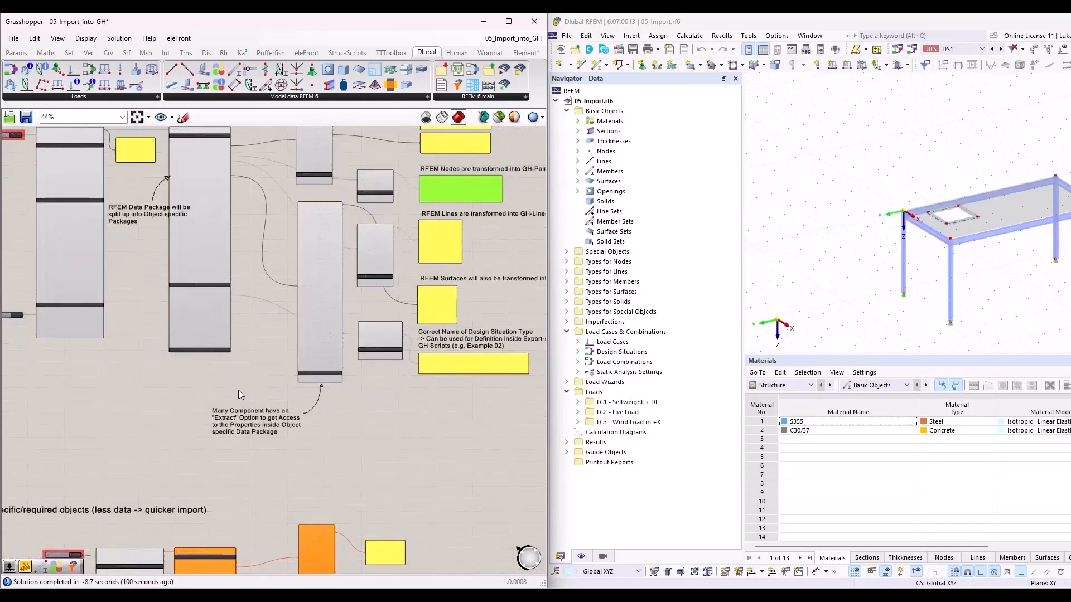
right_drag(240, 388, 388, 218)
scroll(385, 219, down, 2)
right_drag(283, 199, 272, 414)
scroll(181, 250, up, 10)
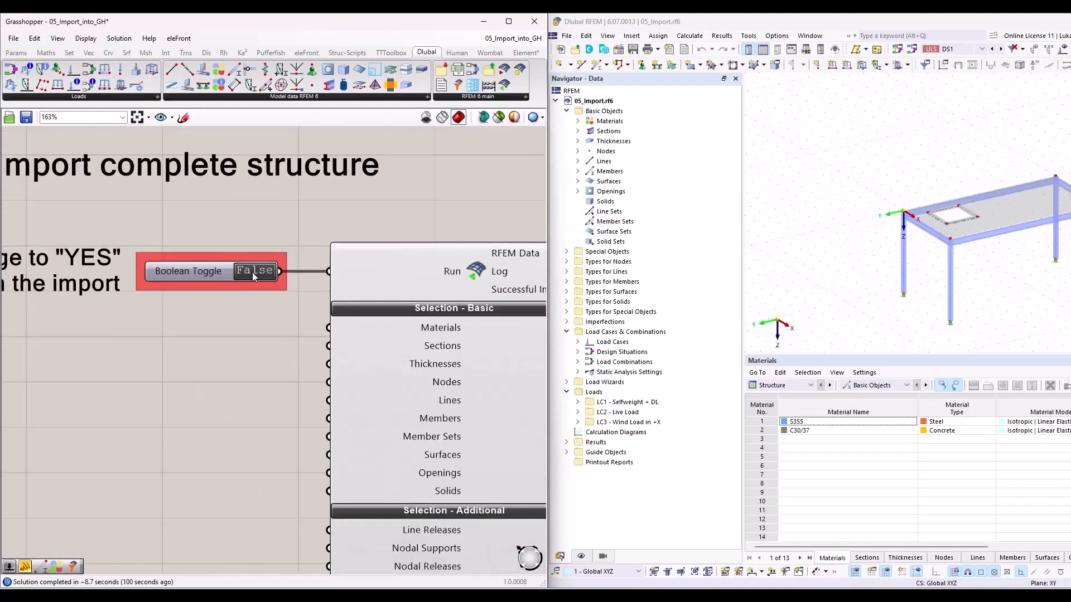
scroll(204, 220, down, 6)
scroll(202, 220, down, 3)
scroll(264, 256, up, 4)
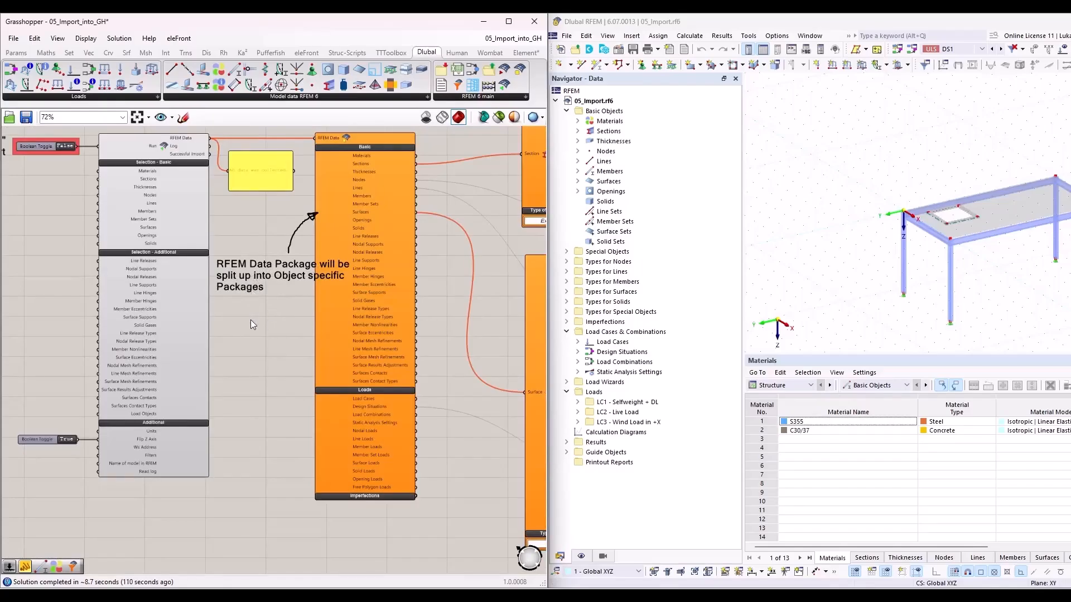
Step: Examine the Boolean Toggle wired to the Nodes and Lines inputs in section 2, moving it briefly aside to expose its wires
scroll(243, 306, down, 3)
right_drag(287, 502, 235, 178)
scroll(253, 179, down, 1)
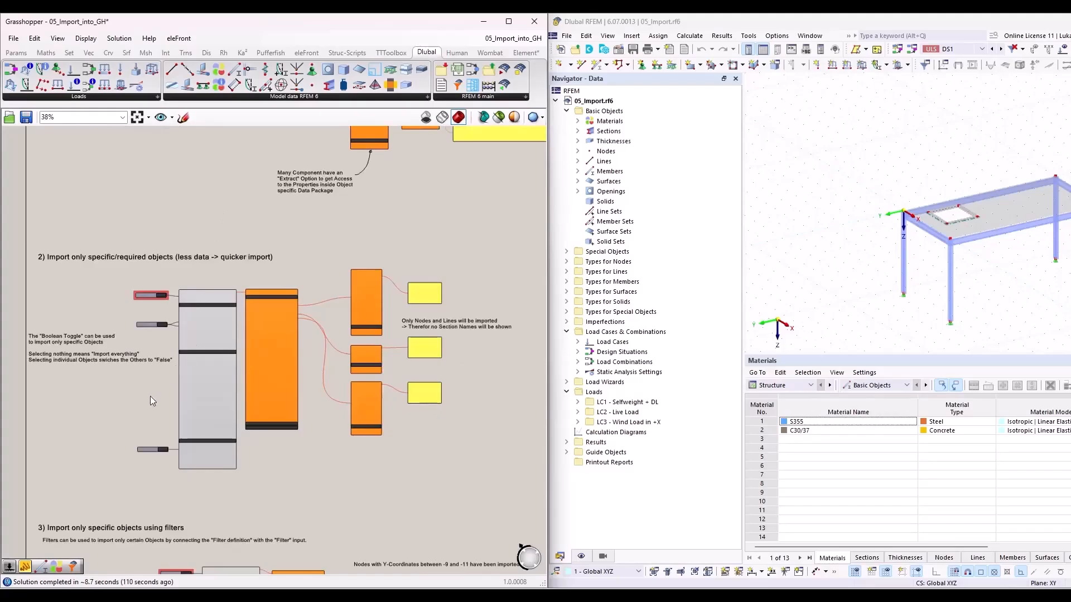
scroll(96, 412, up, 4)
right_drag(131, 404, 215, 440)
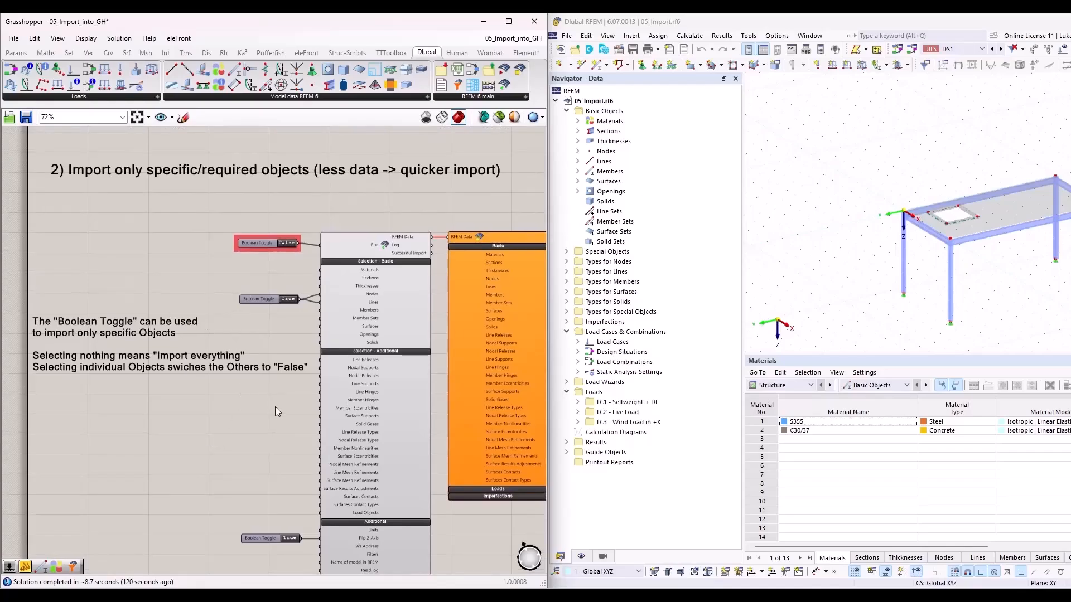
scroll(276, 336, up, 3)
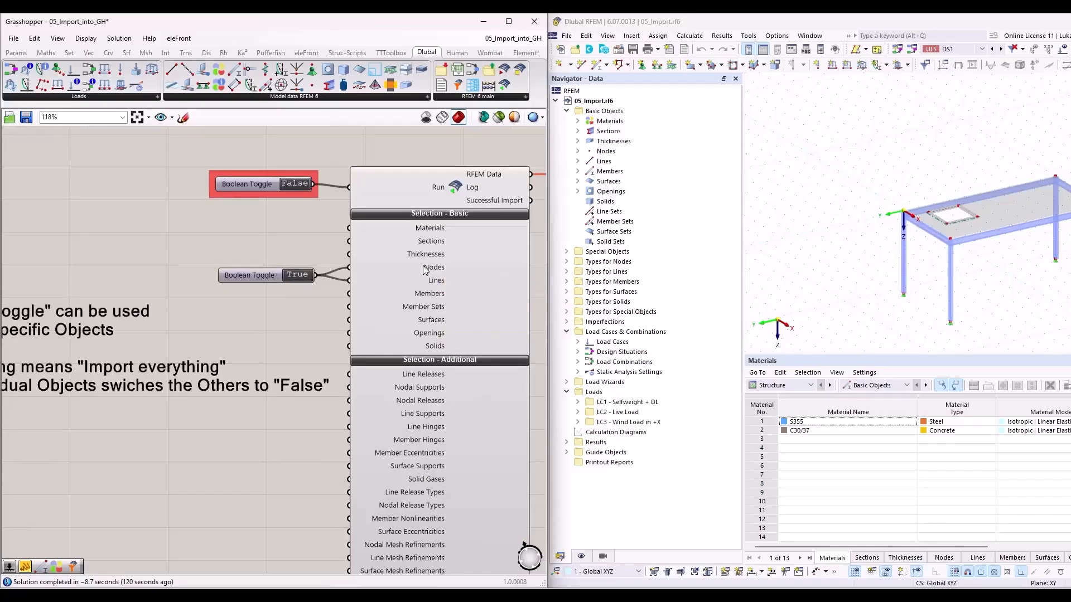
mouse_move(426, 271)
scroll(167, 253, down, 2)
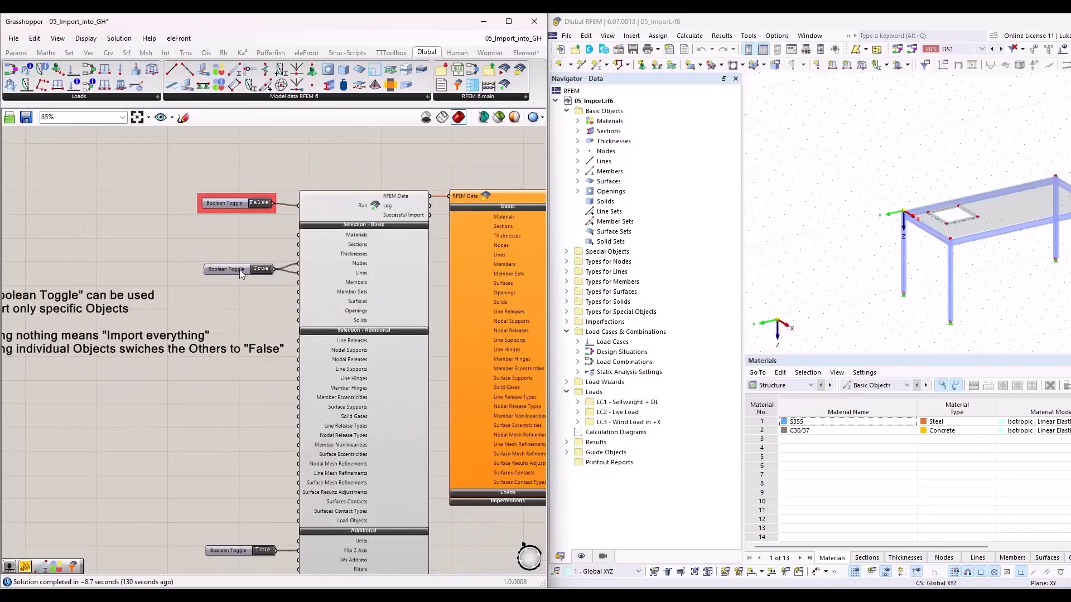
scroll(285, 297, up, 2)
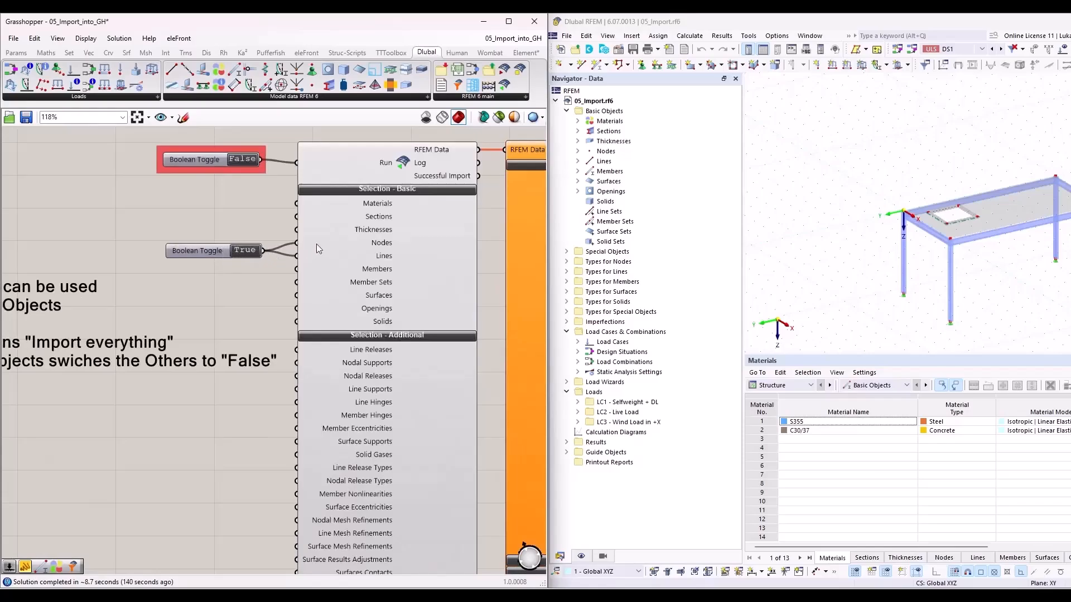
mouse_move(313, 245)
drag(203, 247, 72, 231)
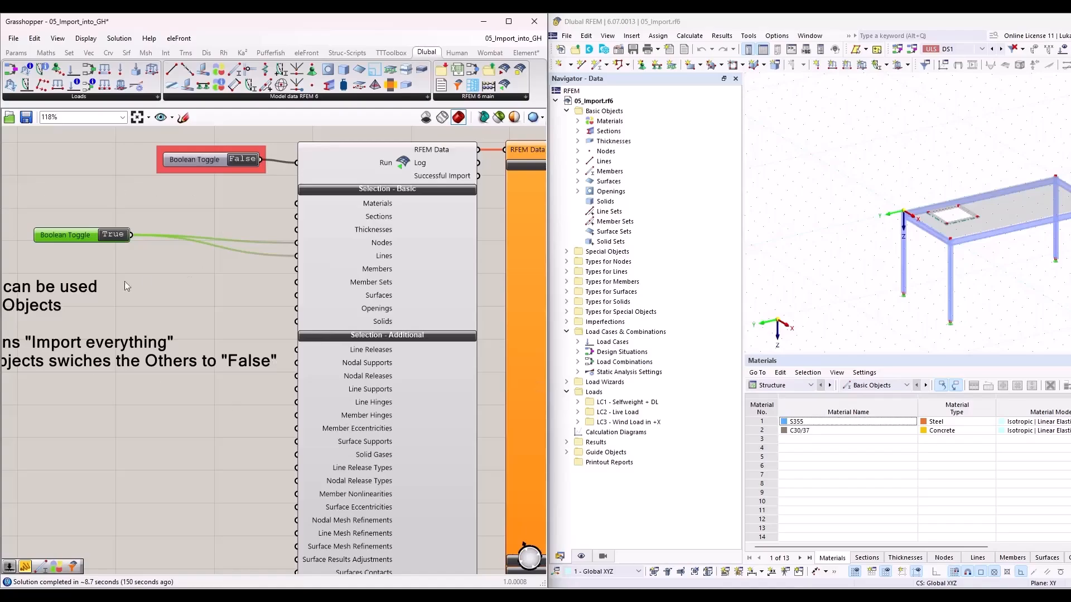
drag(78, 236, 212, 245)
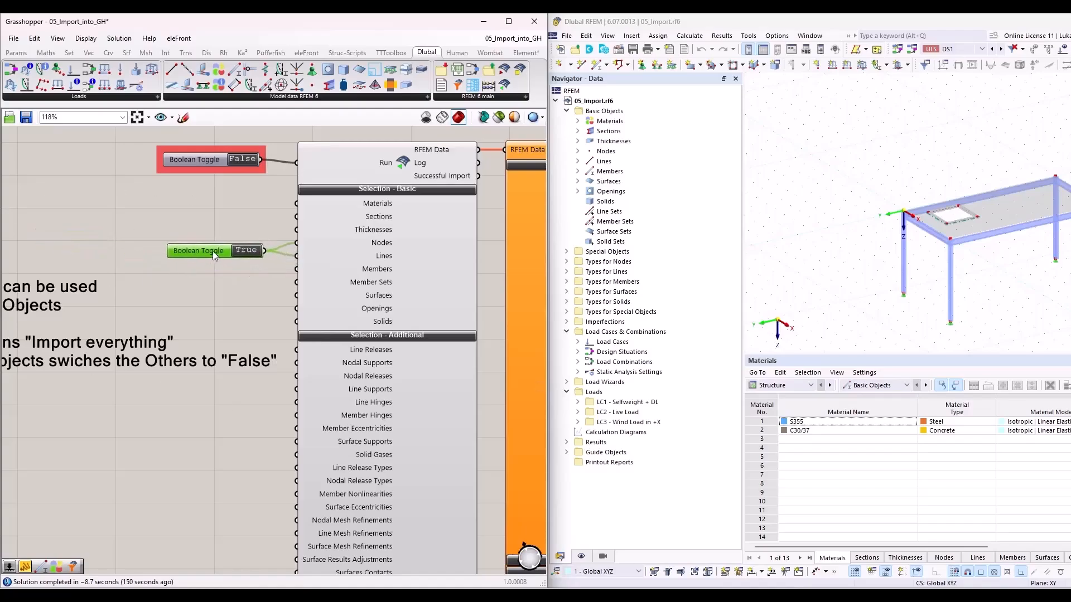
Step: Import only the nodes and lines from RFEM by switching the run Boolean Toggle in section 2 to True
scroll(182, 243, down, 4)
scroll(411, 272, up, 4)
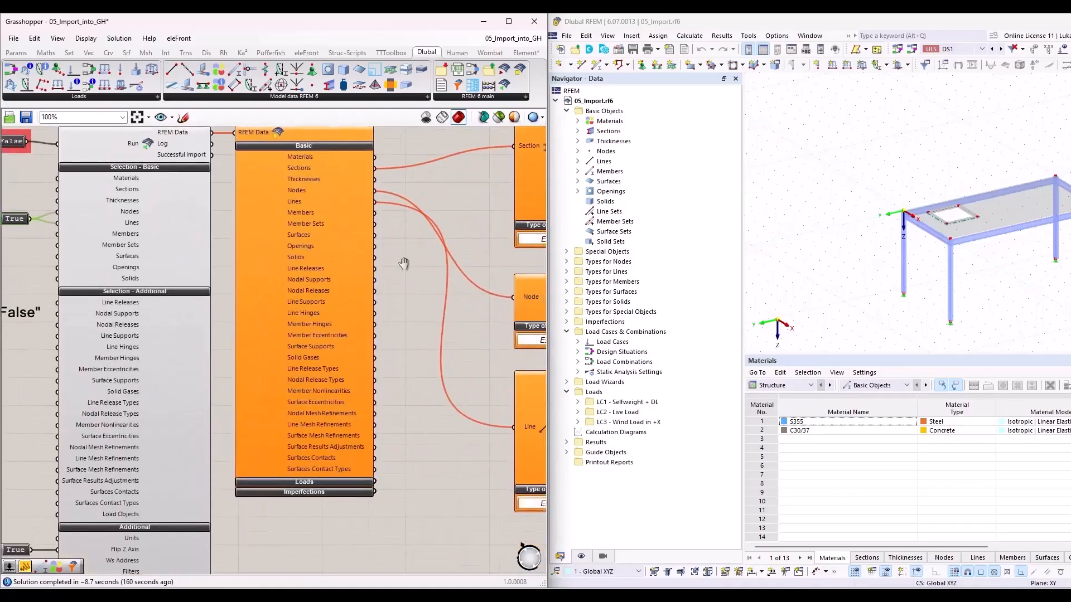
scroll(243, 210, down, 3)
scroll(206, 192, up, 2)
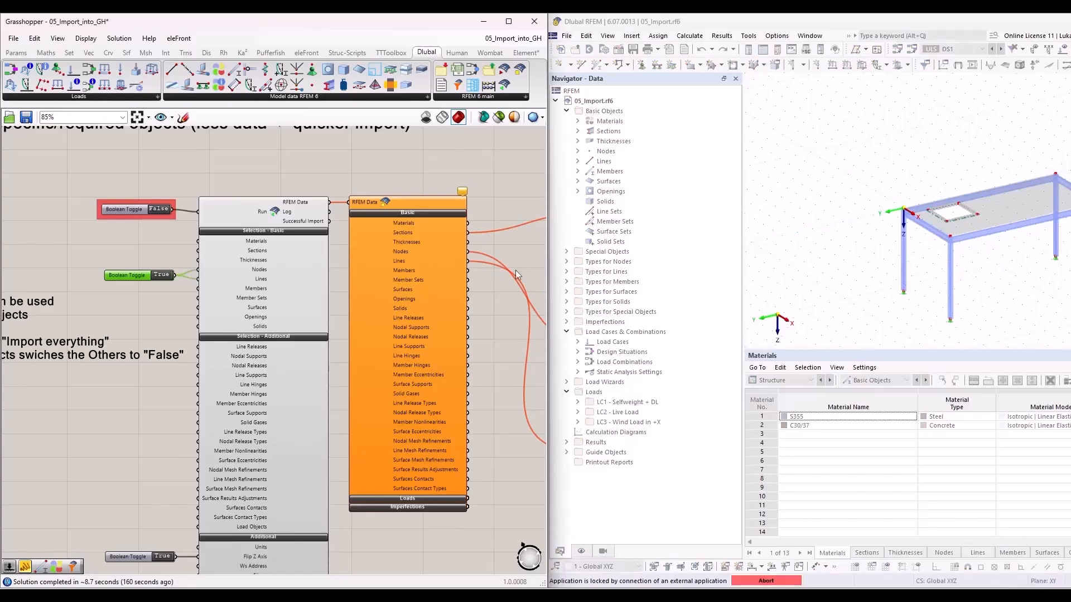
right_drag(526, 266, 150, 266)
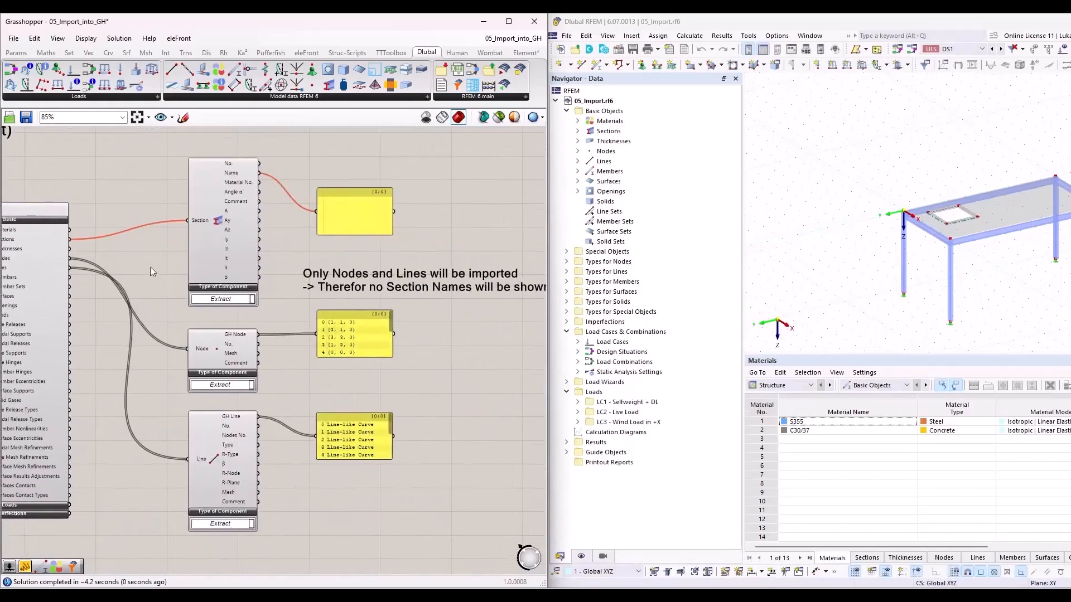
Step: Review the extracted nodes, lines and section names of the partial import, including the geometry in the Rhino viewport
scroll(286, 340, up, 2)
click(190, 357)
click(361, 344)
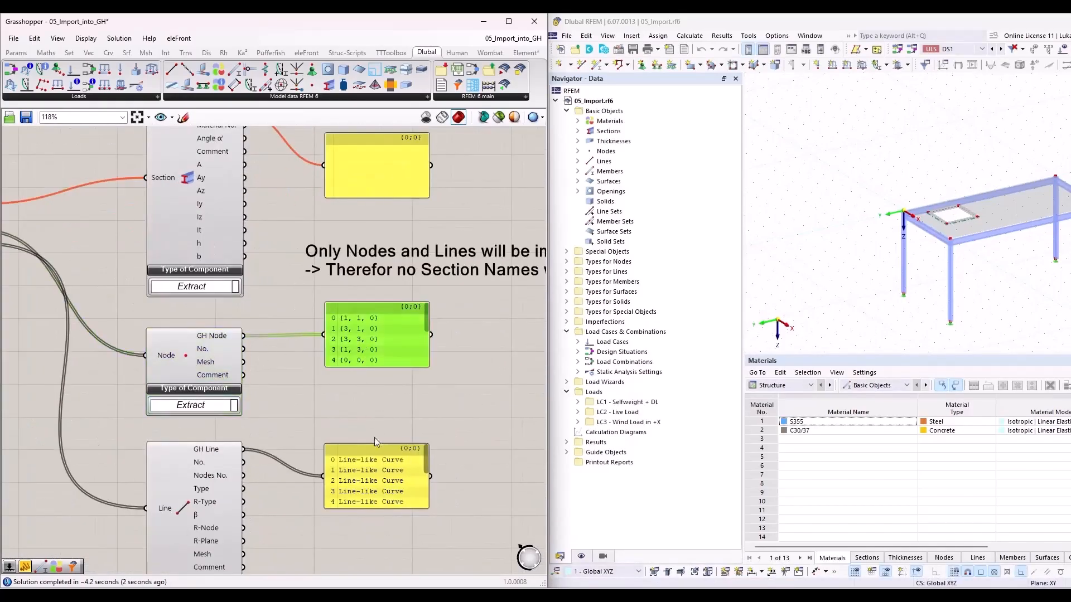
click(373, 468)
drag(343, 28, 2, 187)
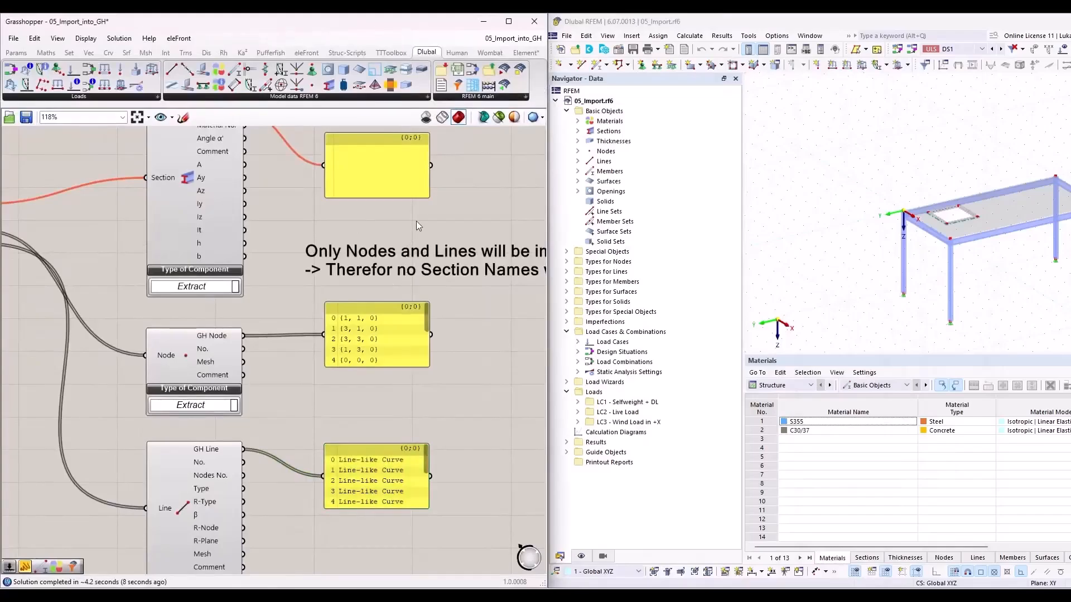
right_drag(218, 193, 275, 253)
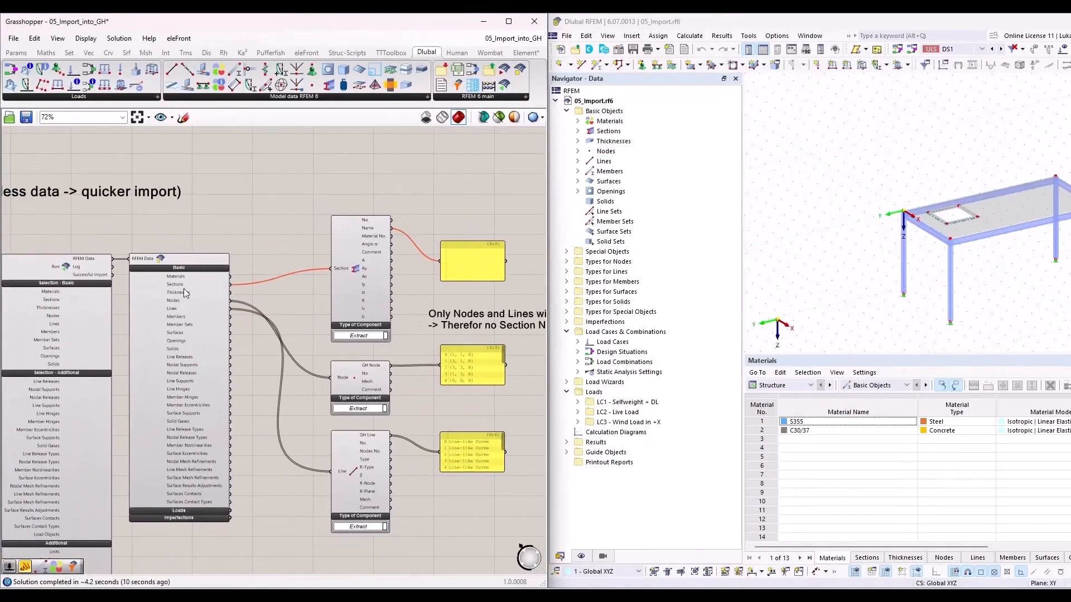
scroll(483, 267, up, 4)
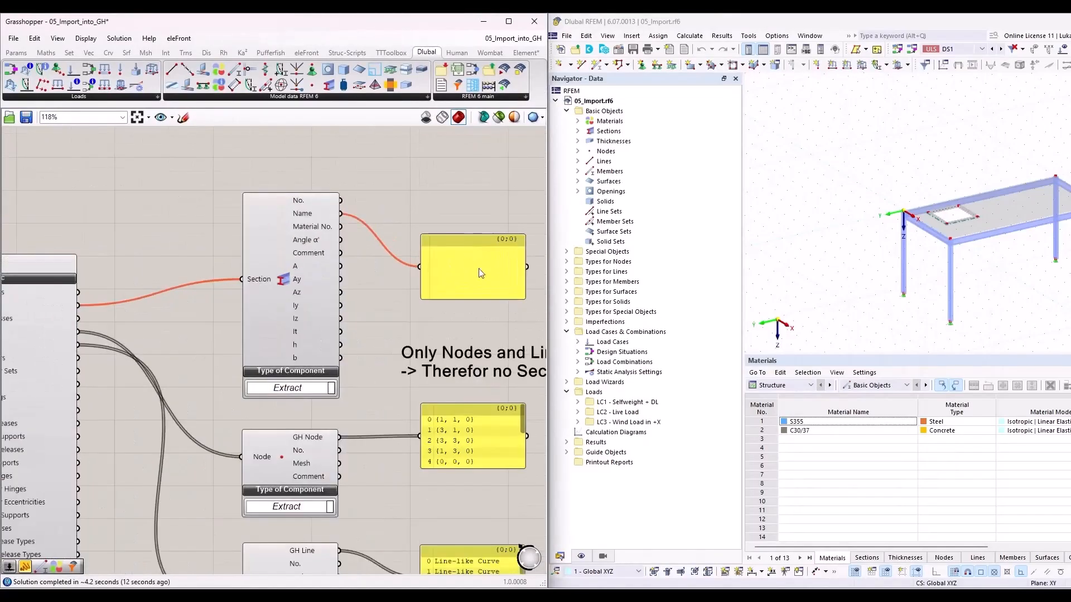
Step: Switch the run Boolean Toggle of the nodes and lines import back to False
scroll(340, 214, down, 6)
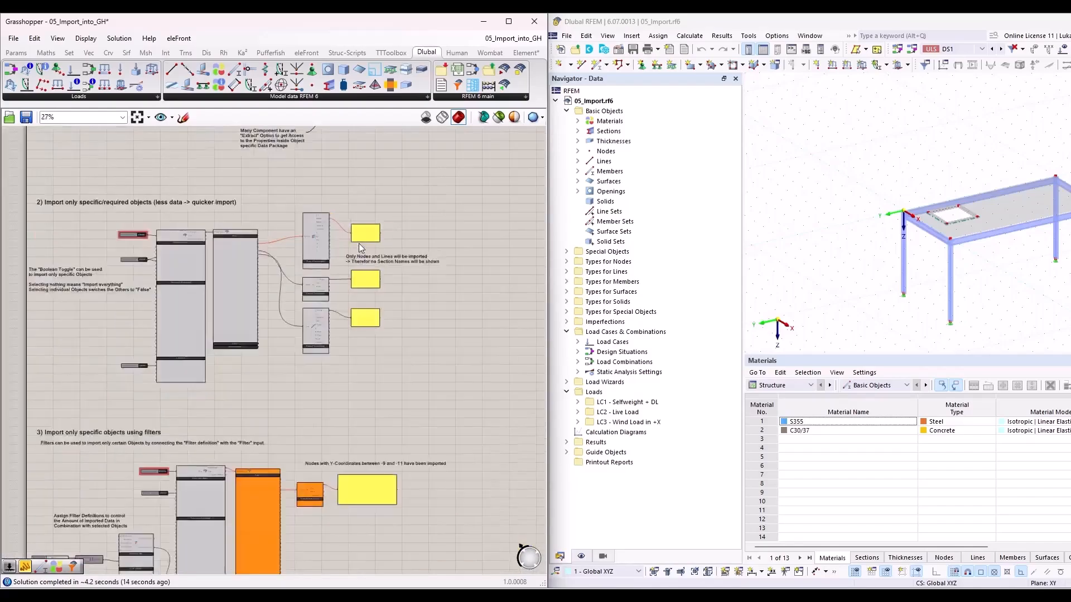
scroll(189, 232, up, 4)
scroll(199, 213, up, 2)
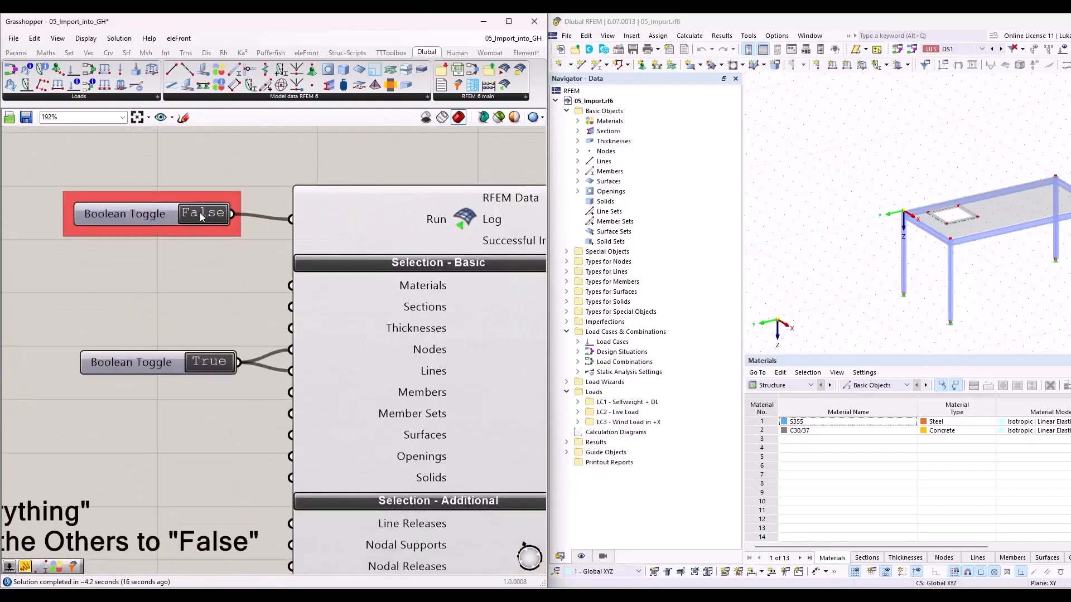
Step: Examine the filter import in section 3, including the Filter Definition wired to the Filters input and the toggle on Nodes
scroll(217, 195, down, 8)
scroll(222, 423, up, 5)
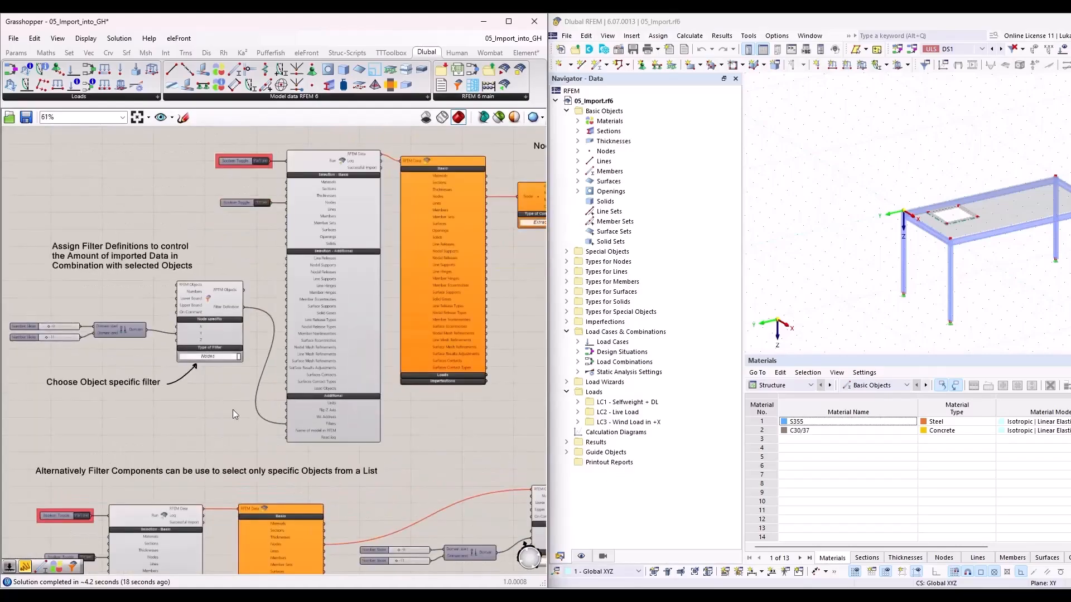
right_drag(209, 242, 231, 279)
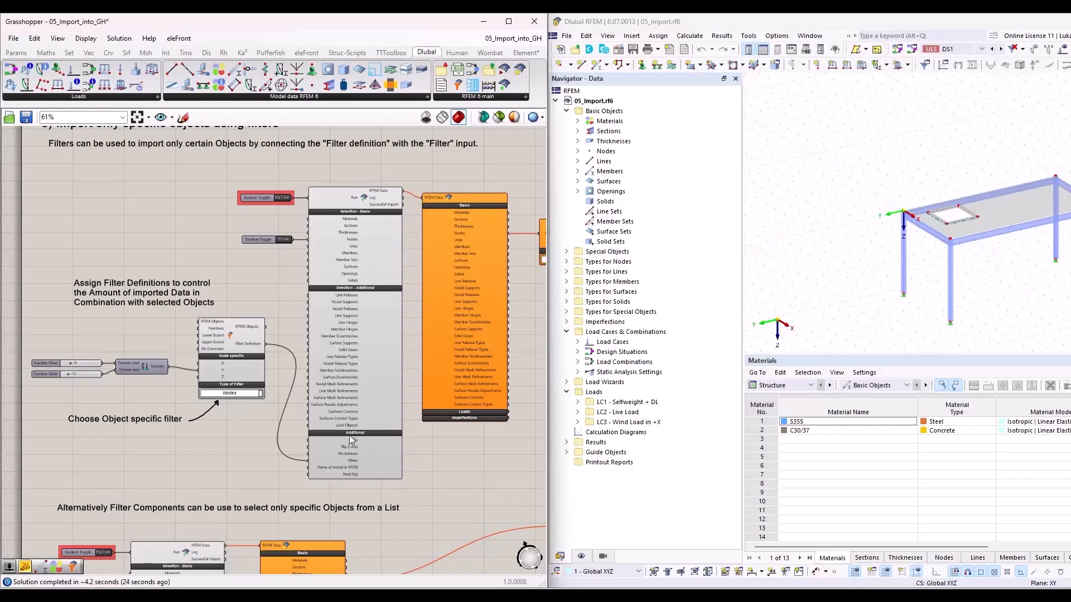
scroll(353, 387, down, 3)
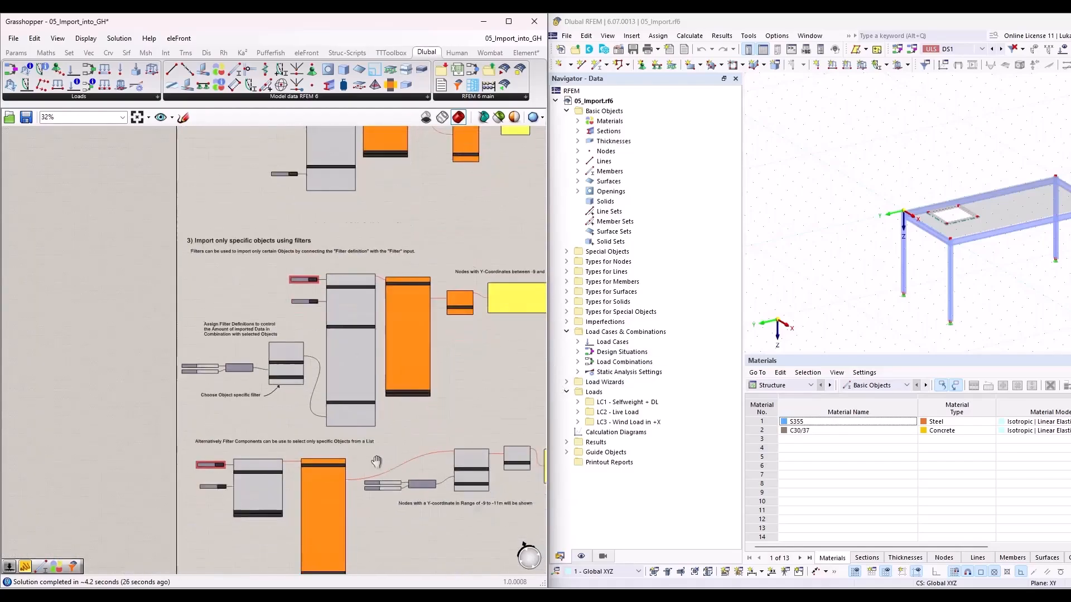
scroll(311, 409, up, 4)
scroll(264, 389, up, 1)
right_drag(241, 325, 286, 441)
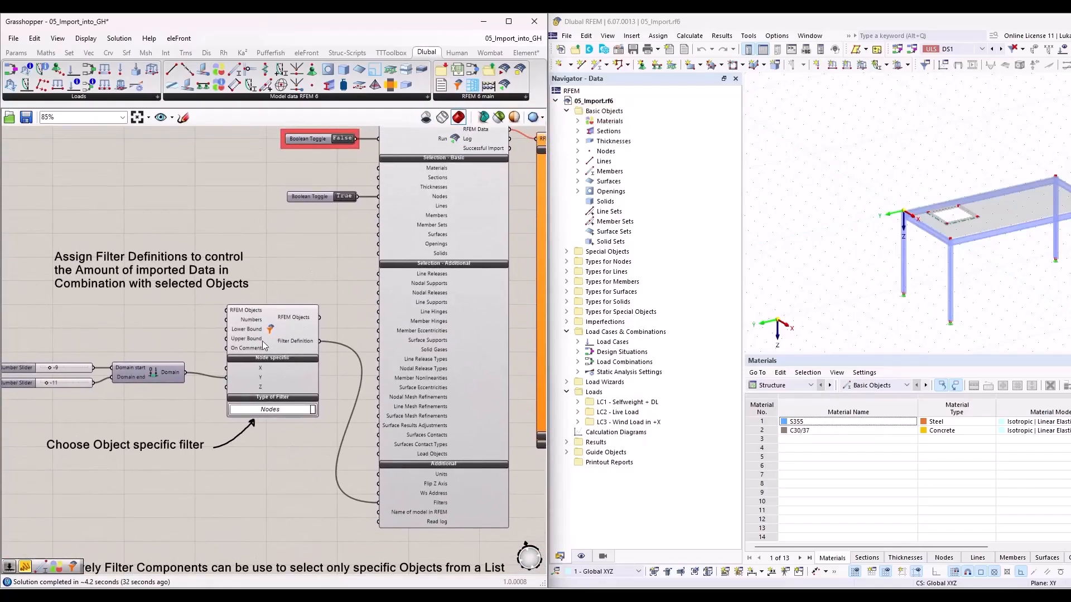
right_drag(298, 276, 350, 315)
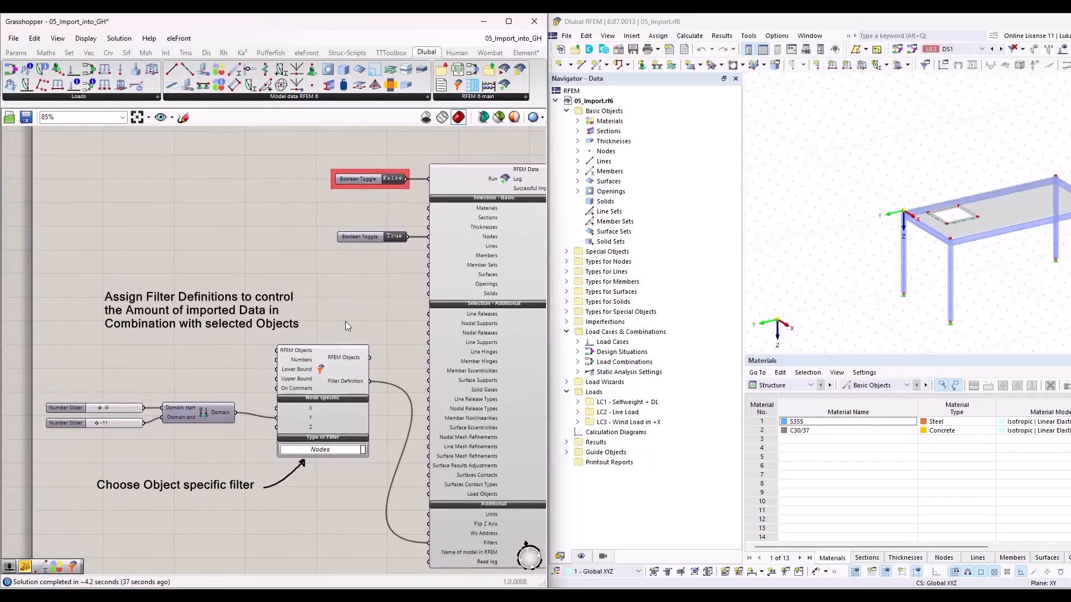
scroll(505, 245, up, 5)
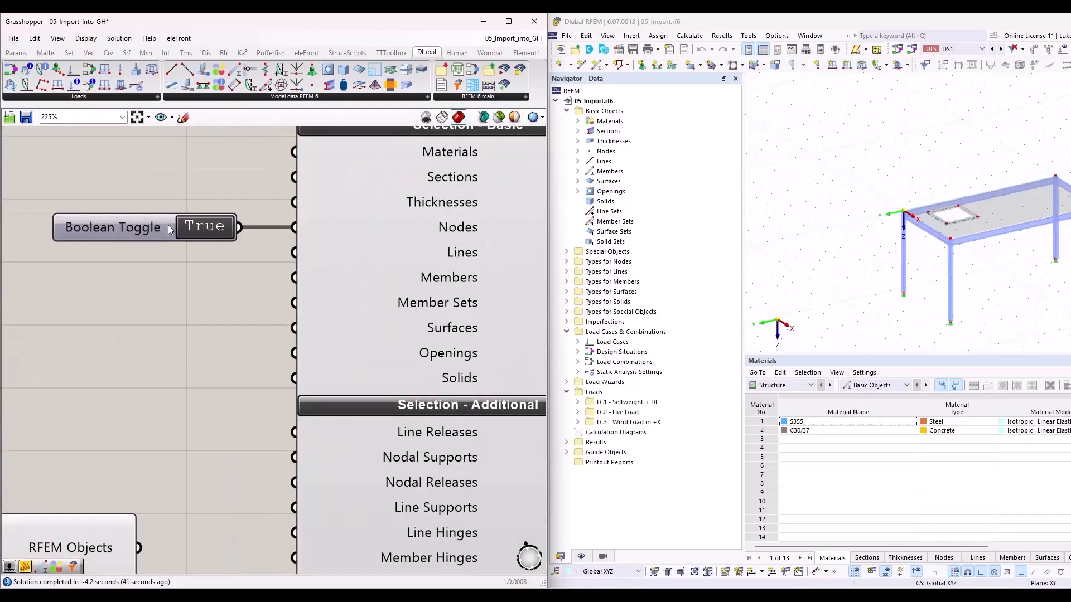
scroll(296, 284, down, 5)
right_drag(235, 502, 244, 403)
scroll(808, 295, down, 2)
Step: In the RFEM model, window-select the two legs and connecting beam at the table end farthest from the origin
middle_drag(981, 282, 859, 261)
drag(893, 197, 949, 317)
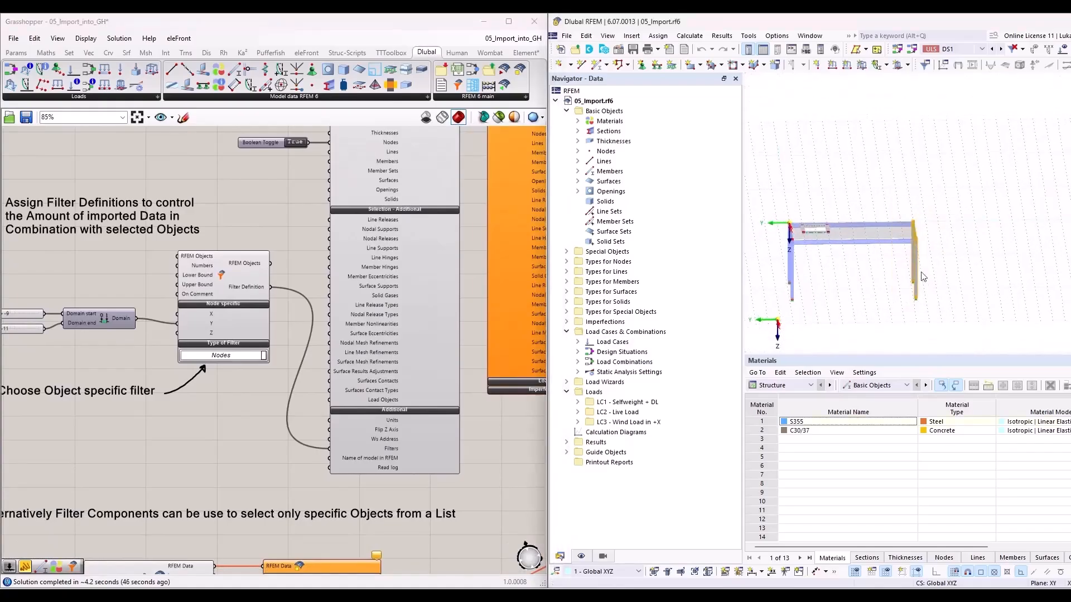
ctrl+middle_drag(841, 329, 868, 279)
drag(933, 274, 963, 306)
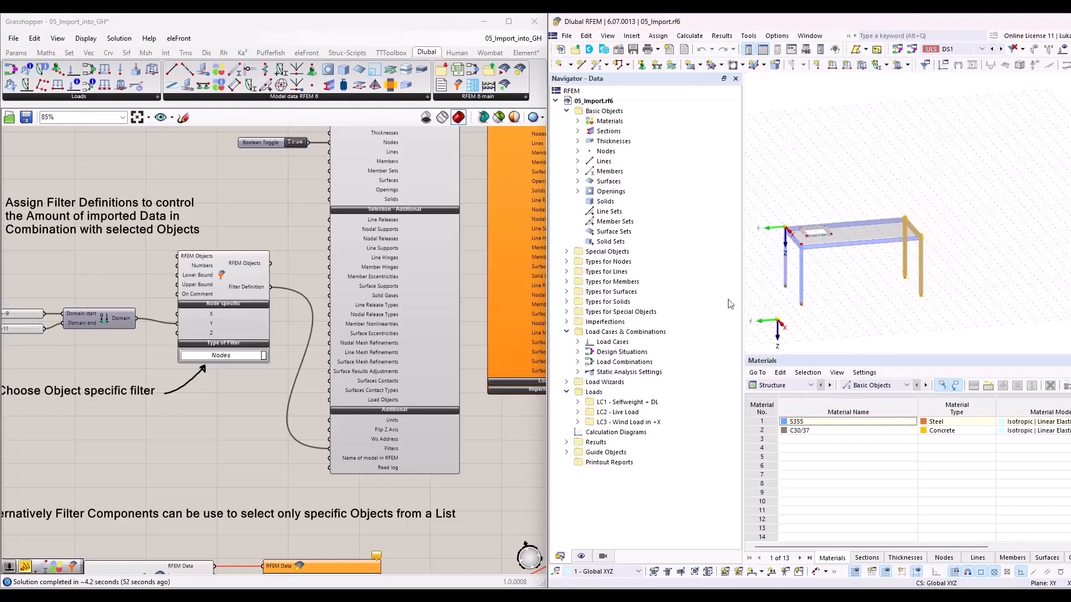
Step: Check the filter component's available filter types, keep Nodes, and examine the -9 to -11 domain wired to its Y input
right_drag(124, 346, 227, 330)
scroll(293, 296, up, 5)
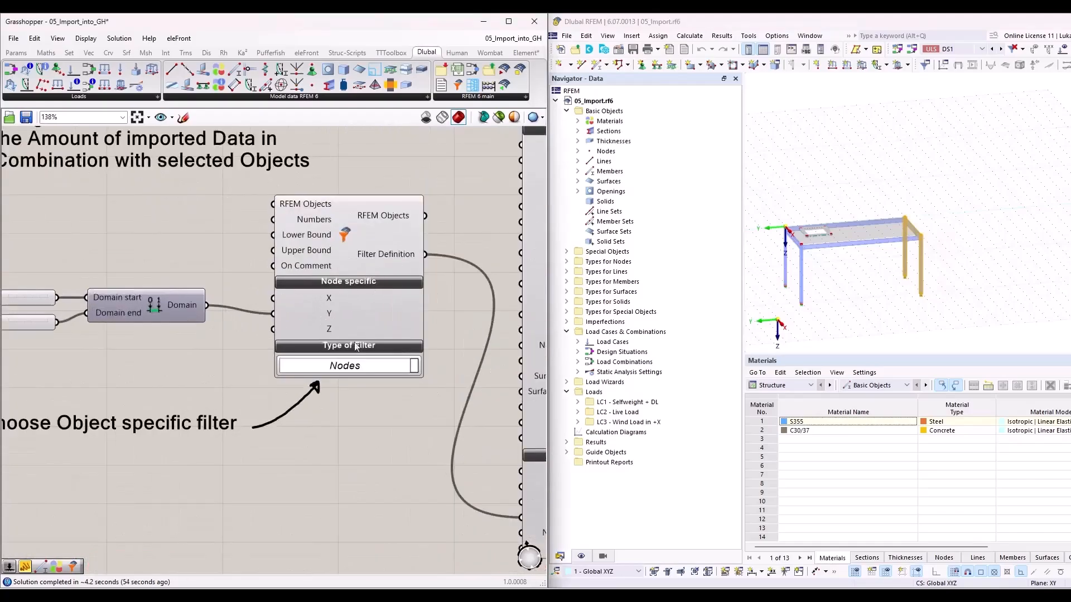
click(413, 365)
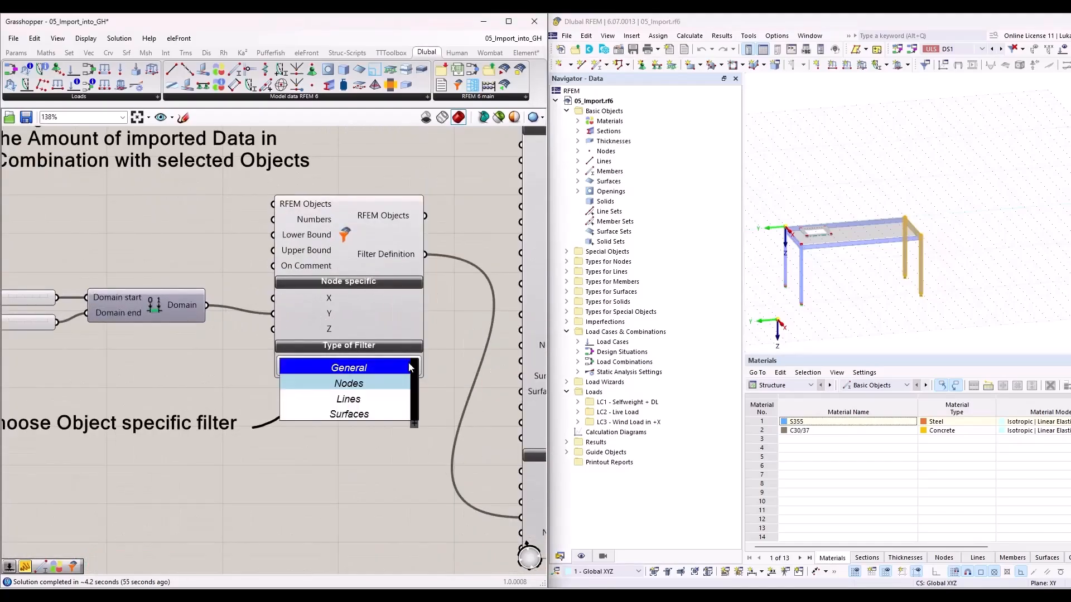
click(391, 383)
right_drag(136, 359, 243, 351)
scroll(270, 340, down, 2)
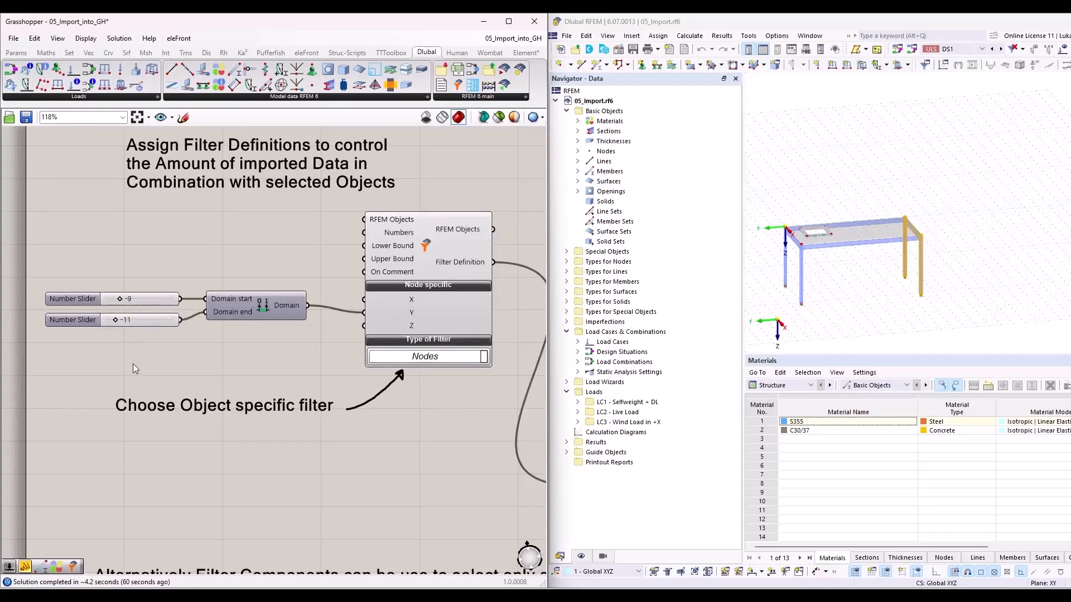
Step: Run the filtered node import by switching the run Boolean Toggle in section 3 to True
scroll(126, 352, down, 5)
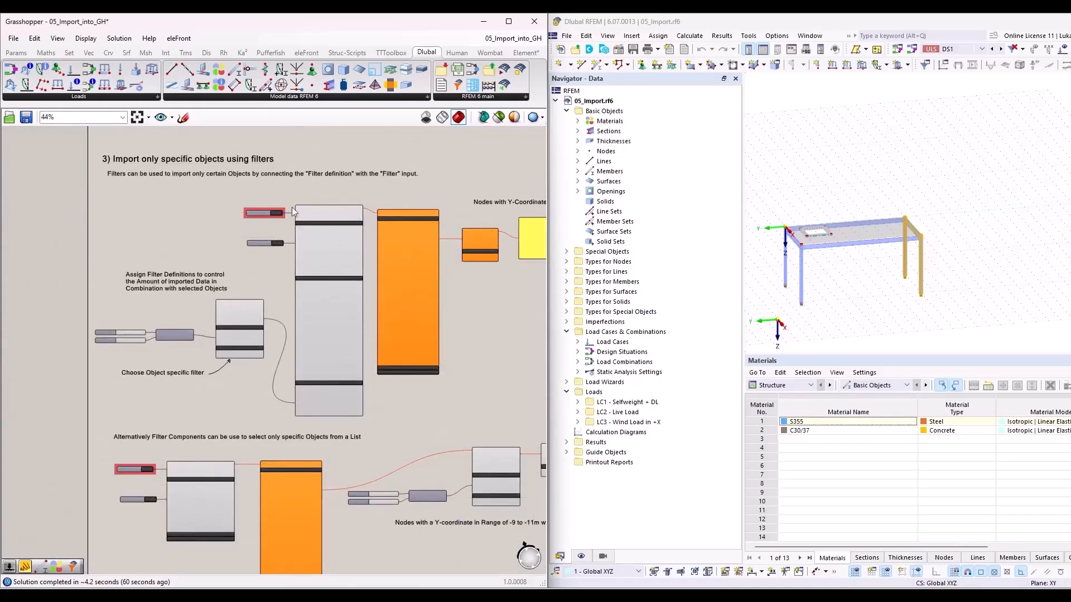
scroll(292, 208, up, 5)
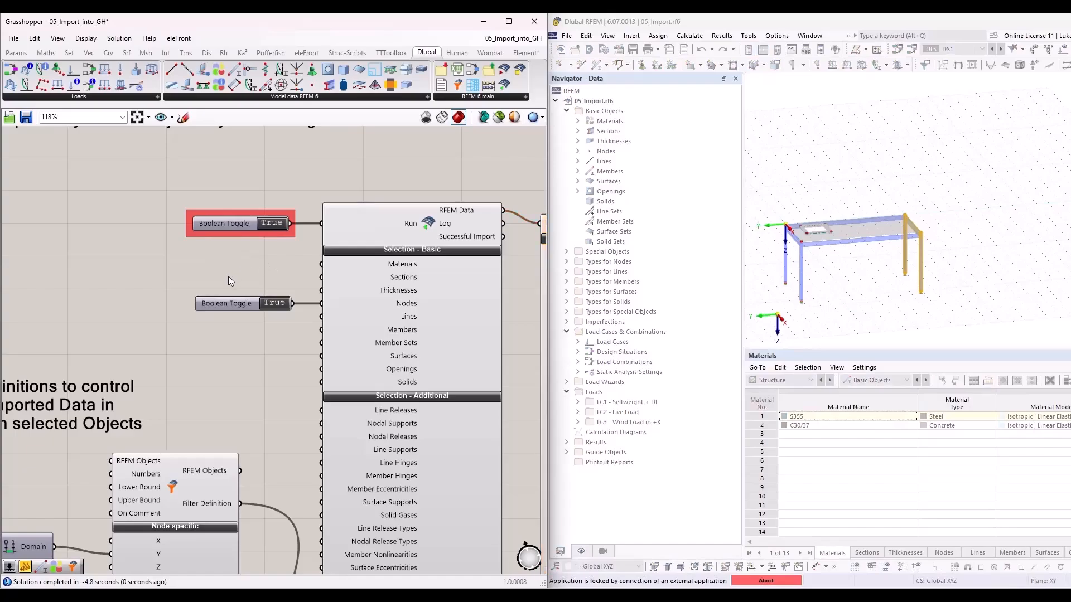
Step: Check the coordinates of the filtered nodes in the output panel, and reset section 3's upper run toggle to False
scroll(229, 276, down, 5)
scroll(455, 259, up, 5)
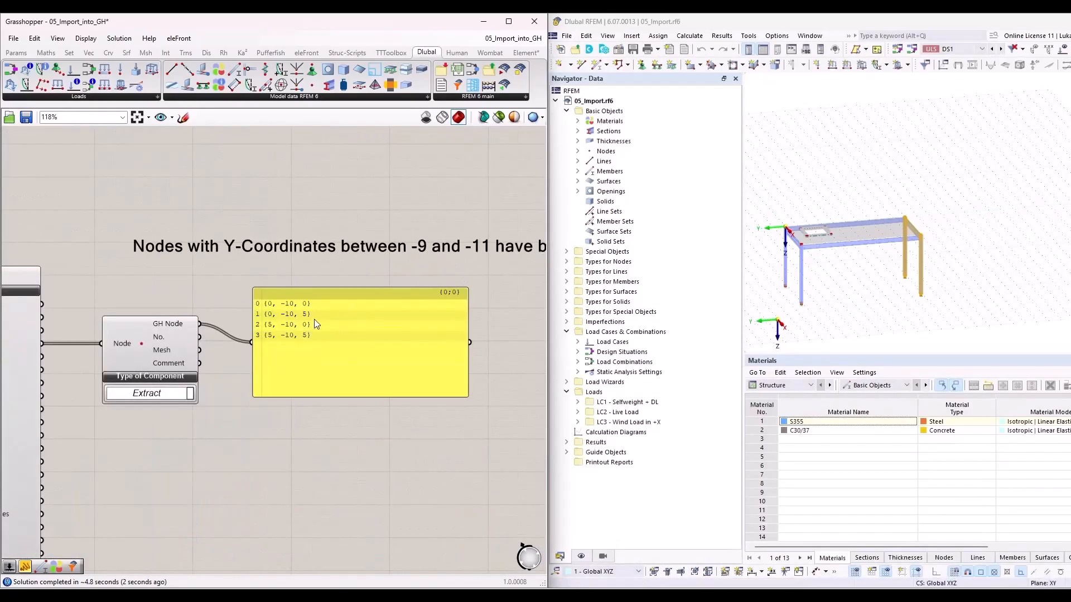
scroll(306, 316, up, 7)
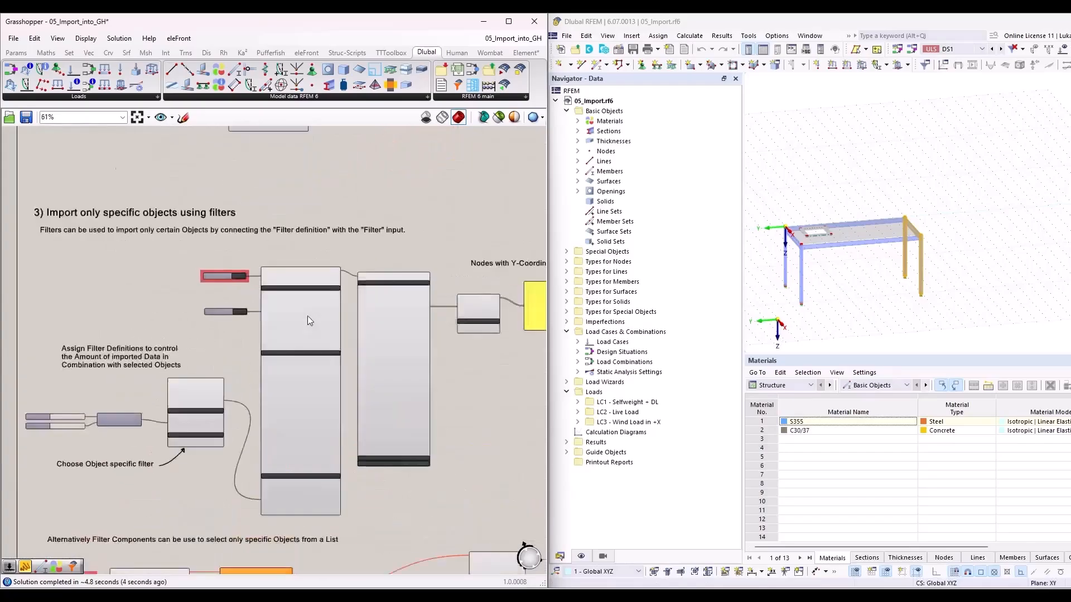
scroll(182, 195, down, 8)
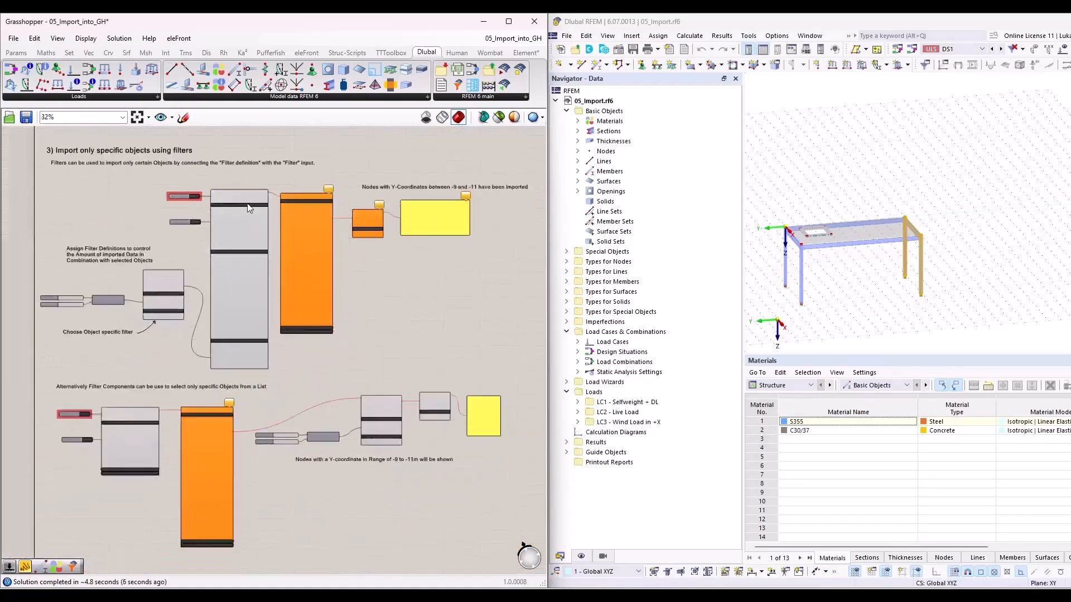
Step: Run the alternative node import below section 3's first example by switching its run Boolean Toggle to True
scroll(159, 409, up, 5)
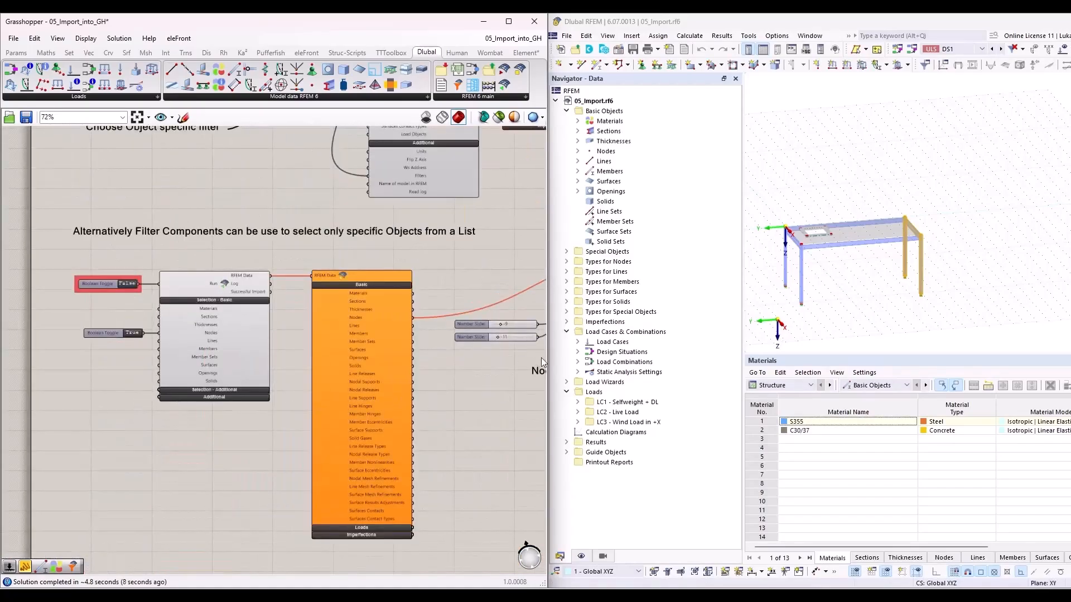
scroll(119, 276, up, 3)
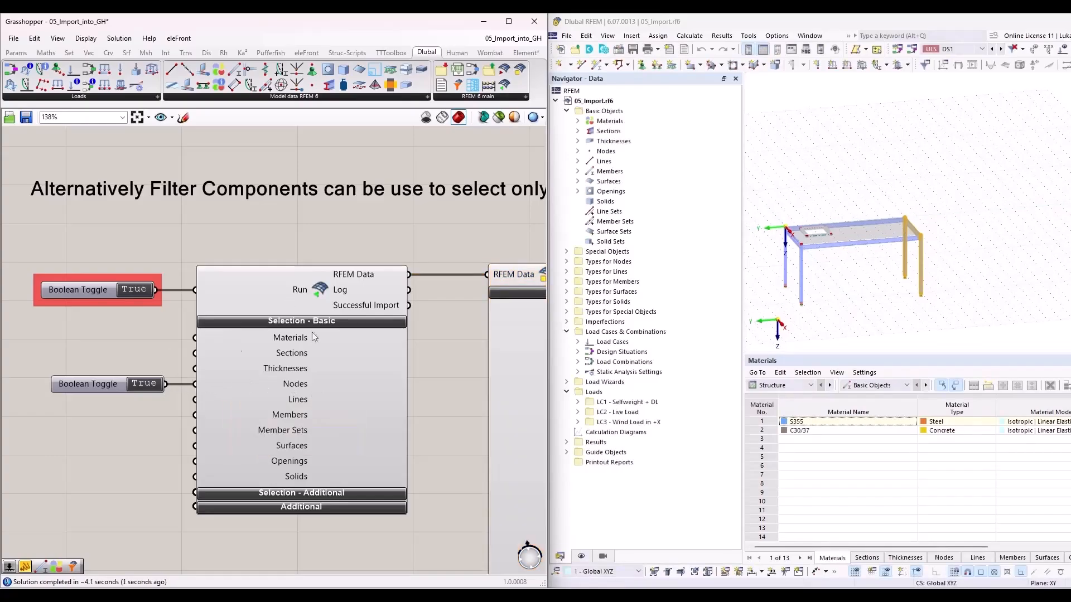
Step: Trace the imported Nodes output into the RFEM Objects input of the filter component, including the -9 to -11 domain on its Y input
scroll(275, 357, down, 7)
right_drag(476, 383, 400, 385)
scroll(400, 385, up, 6)
right_drag(350, 419, 257, 398)
right_drag(194, 374, 192, 391)
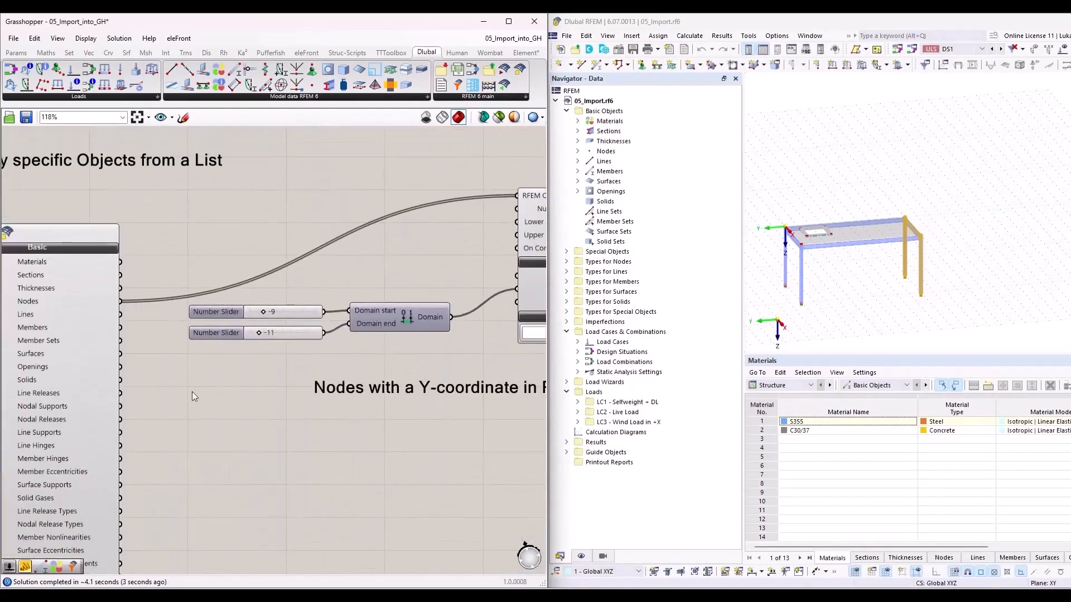
scroll(191, 392, down, 1)
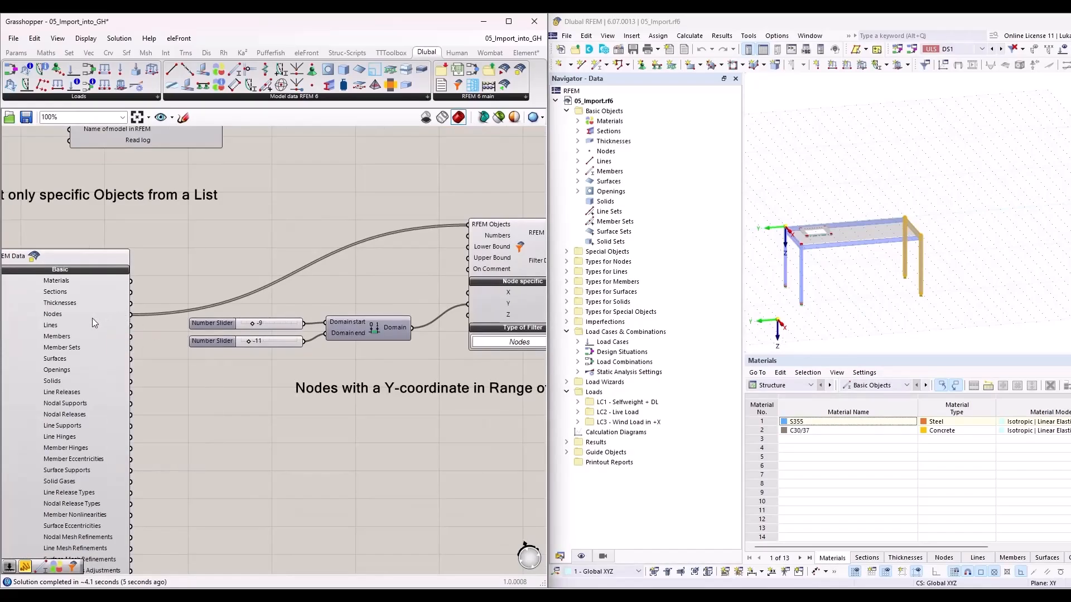
scroll(94, 319, down, 1)
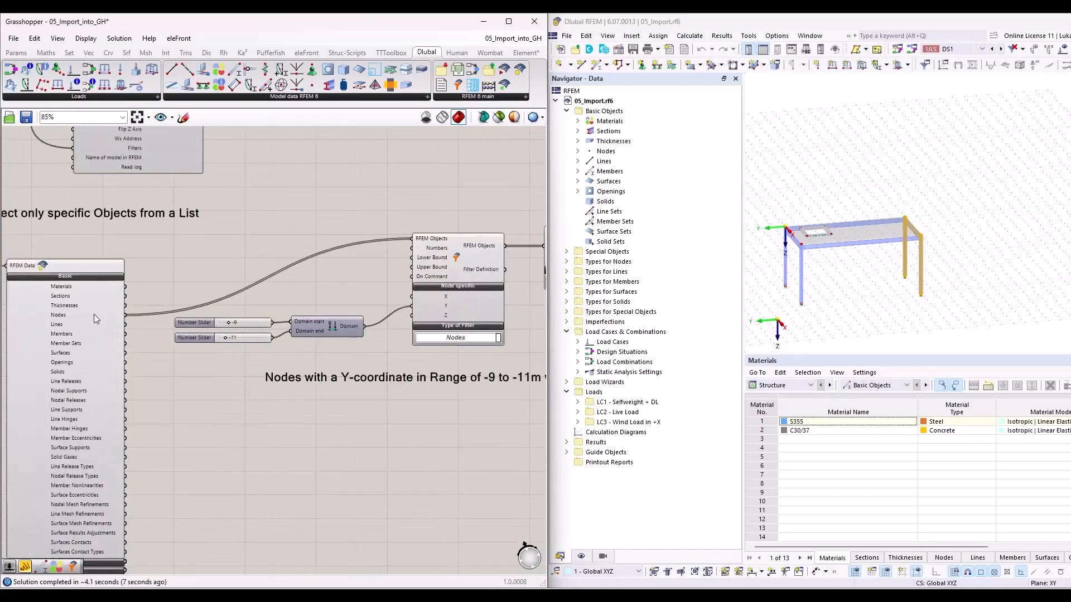
right_drag(522, 263, 403, 306)
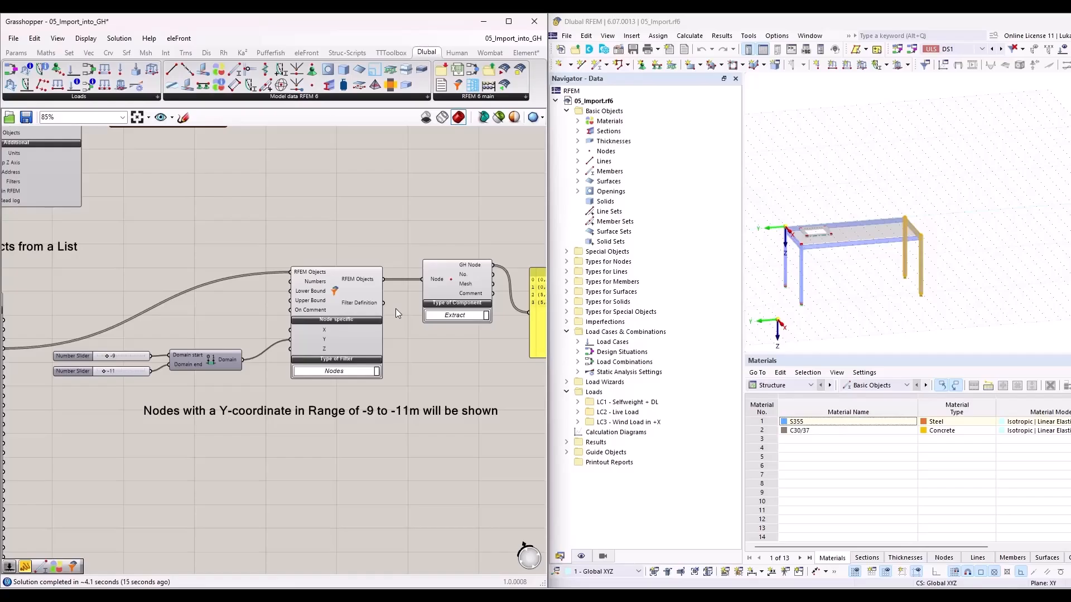
Step: Clear the selection in the RFEM model and examine the node coordinates that the alternative filter passes to the output panel
scroll(340, 296, down, 1)
drag(886, 198, 774, 209)
scroll(136, 359, up, 3)
scroll(138, 352, down, 3)
right_drag(379, 349, 380, 349)
scroll(347, 304, up, 3)
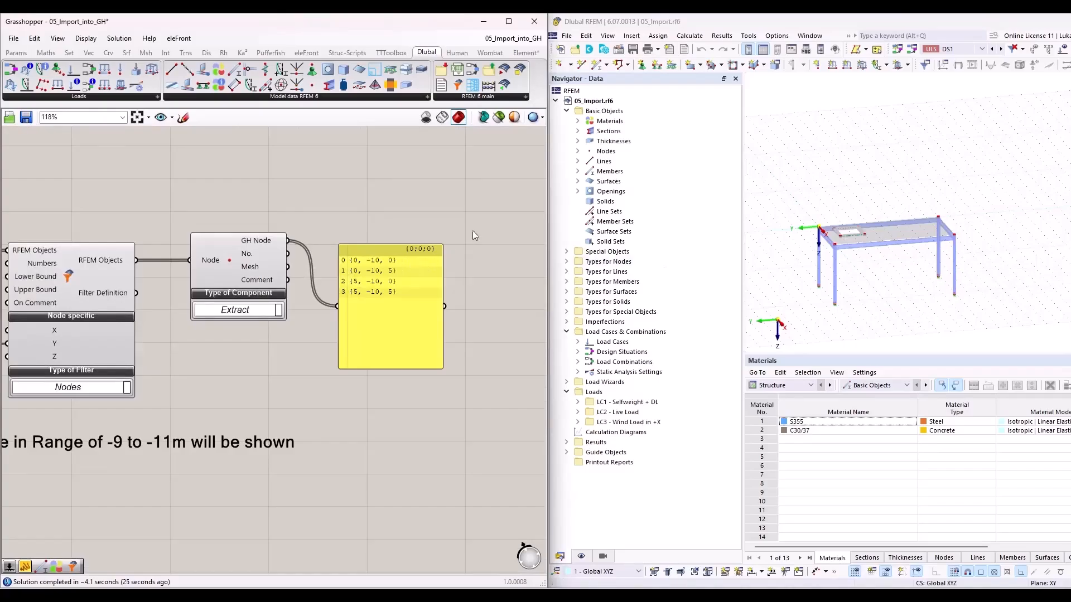
scroll(475, 231, down, 5)
scroll(149, 286, up, 3)
Step: Compare filtering the imported node list through RFEM Objects with the Filter Definition wired to the import component's Filters input
drag(154, 271, 411, 488)
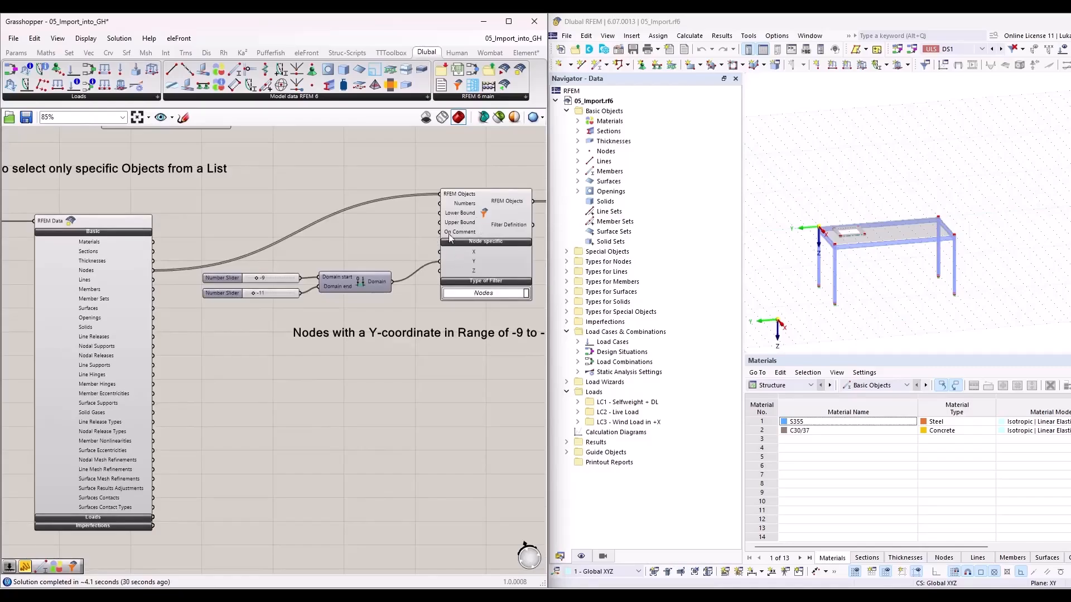
right_drag(433, 399, 301, 365)
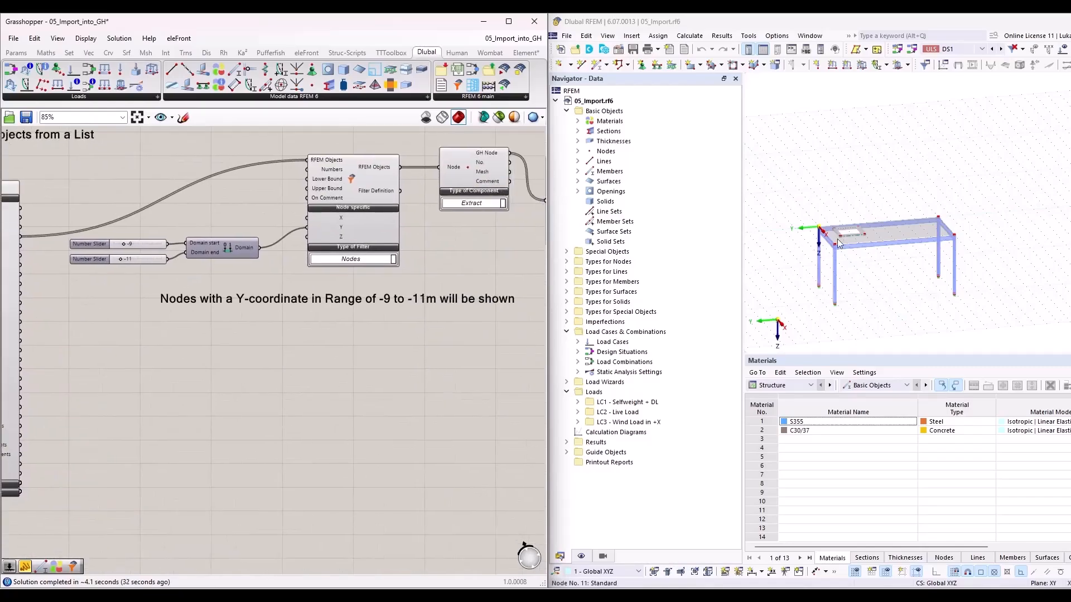
scroll(459, 254, down, 2)
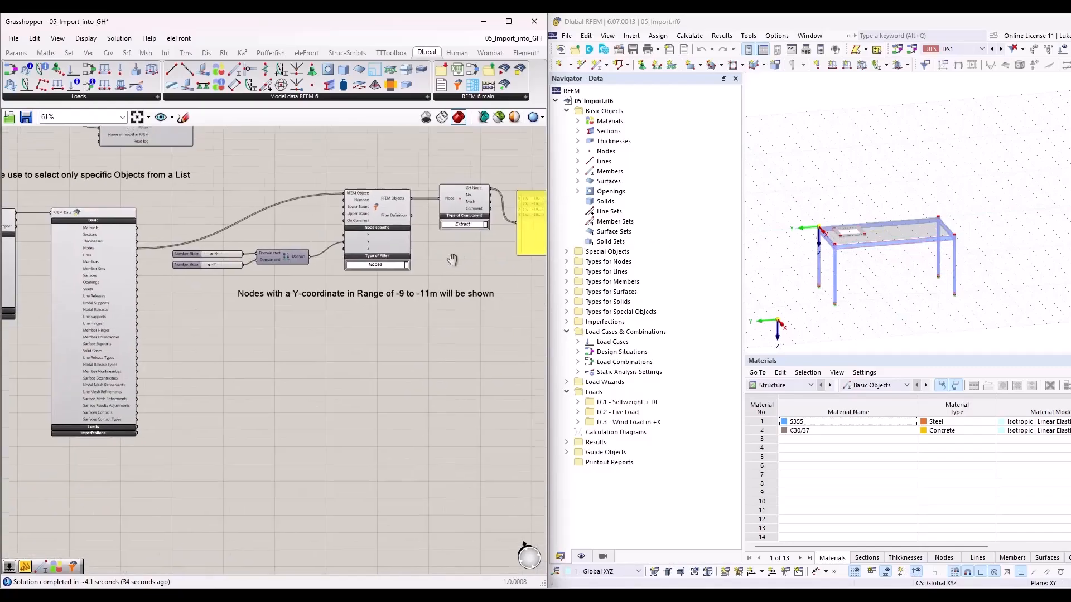
right_drag(452, 260, 427, 300)
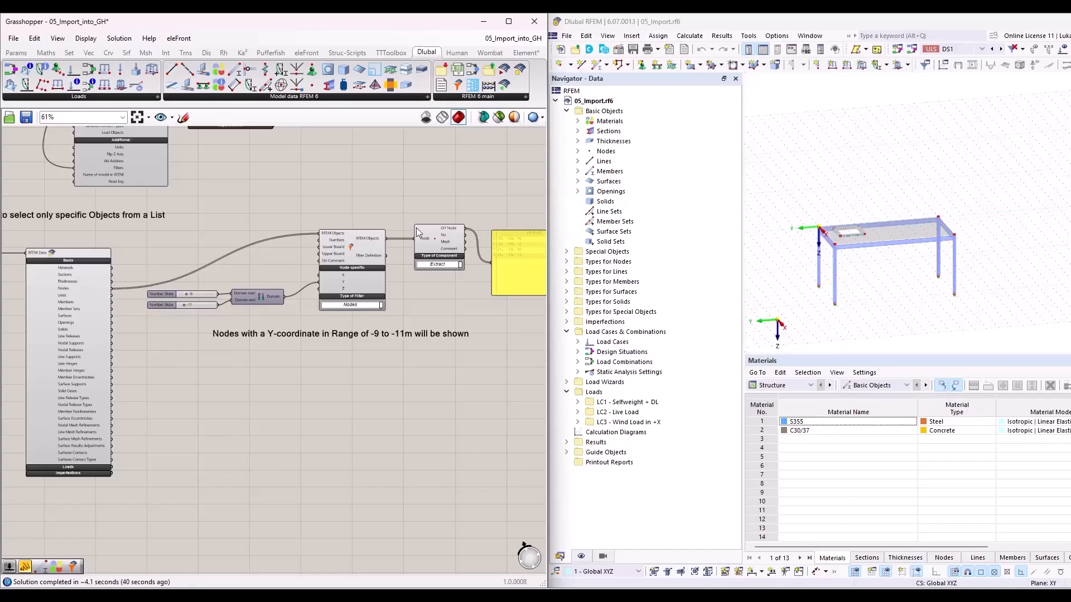
right_drag(130, 199, 413, 322)
right_drag(265, 271, 266, 352)
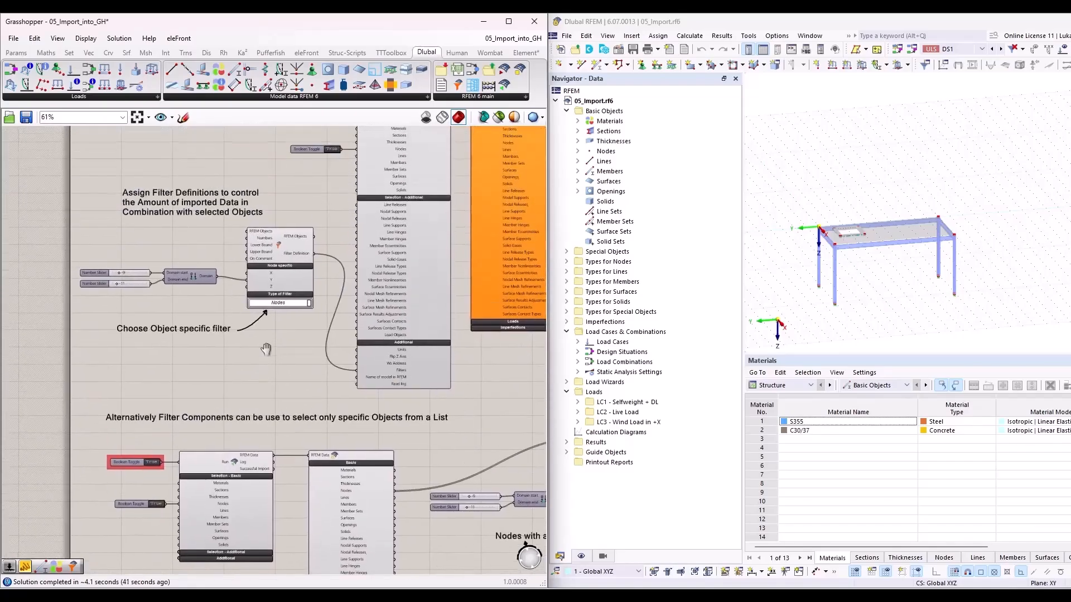
scroll(271, 271, up, 2)
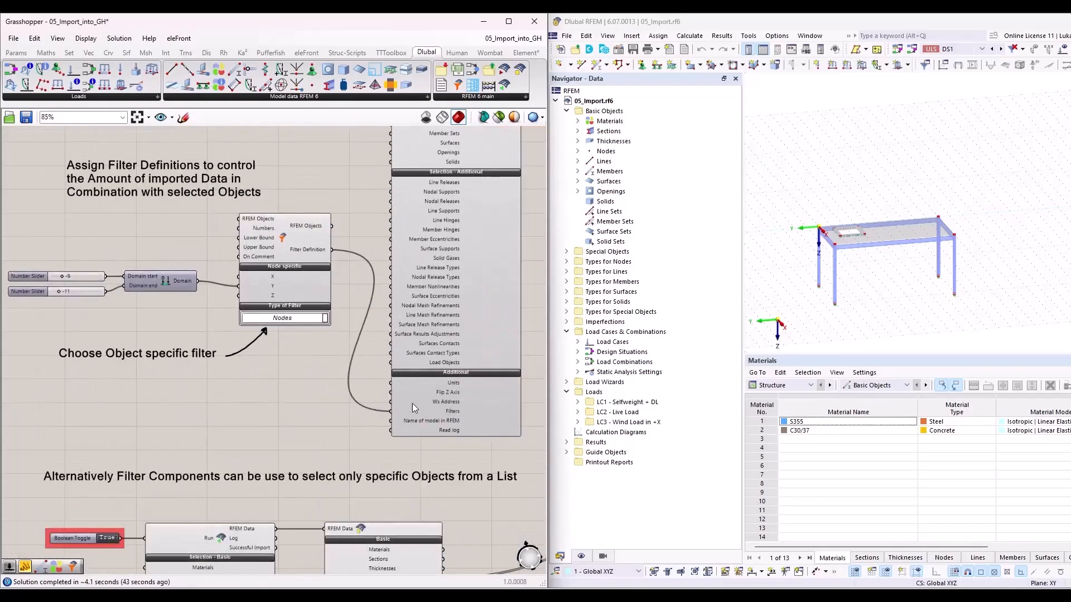
scroll(325, 400, down, 1)
scroll(325, 401, down, 1)
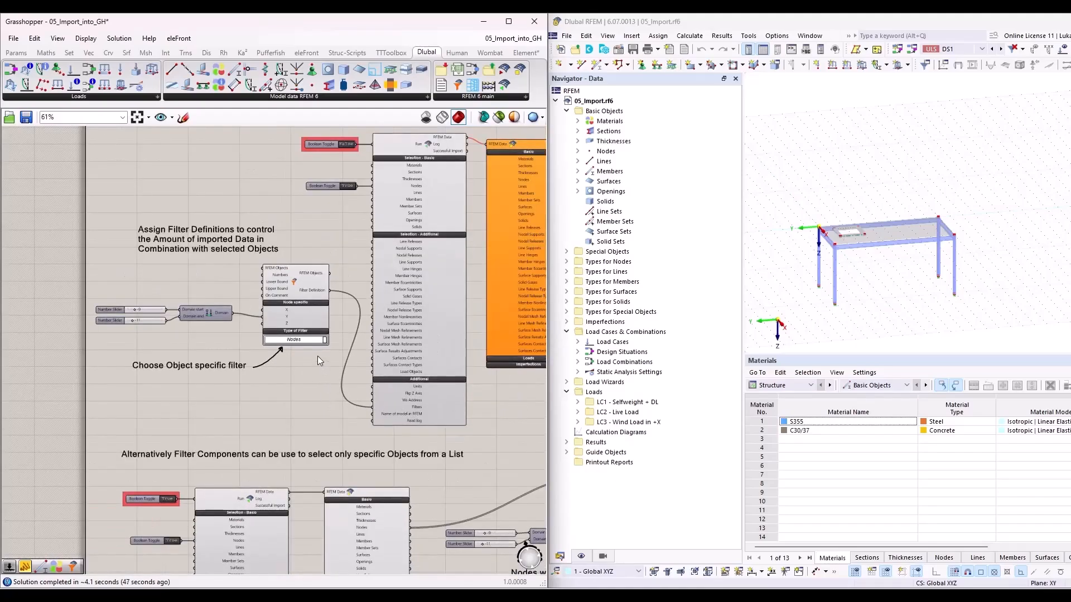
scroll(276, 367, down, 5)
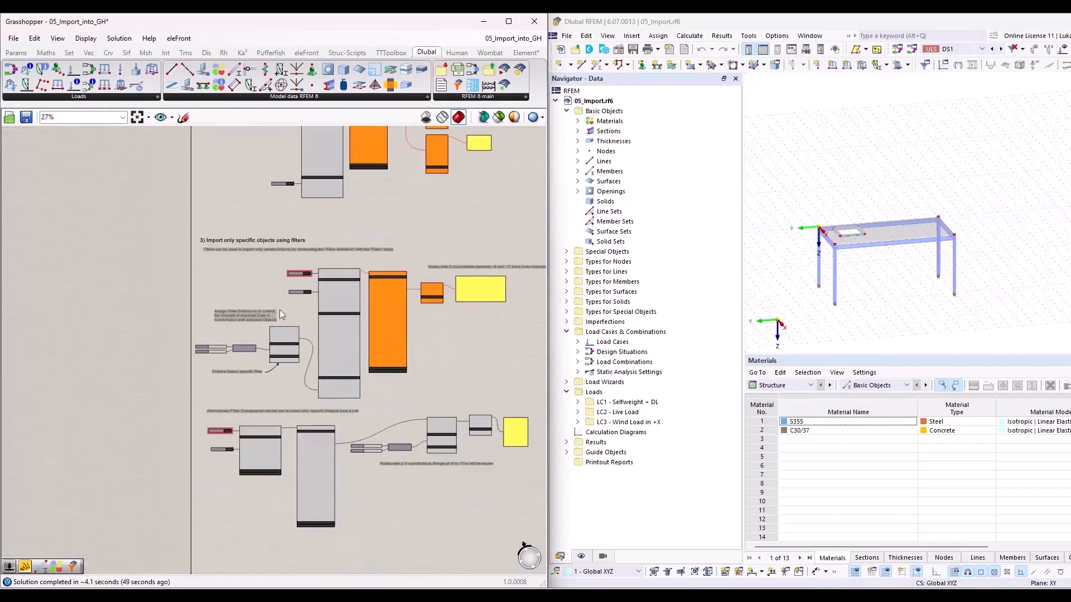
Step: Review the complete-structure import in section 1, from its run toggle through the Extract components to the output panels
right_drag(251, 282, 172, 422)
right_drag(178, 228, 184, 485)
scroll(169, 297, up, 4)
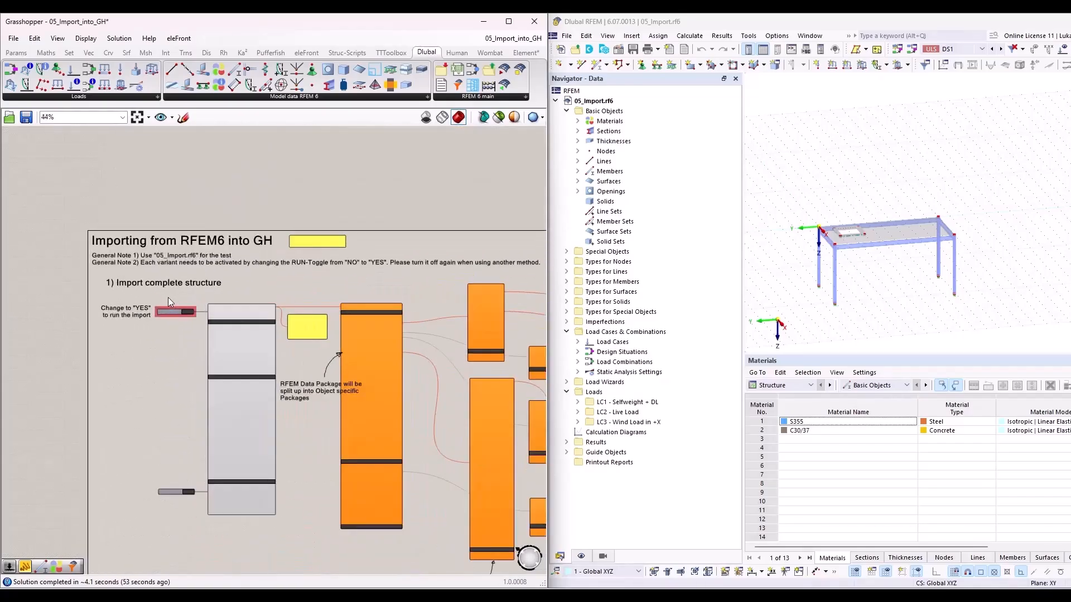
scroll(168, 296, up, 1)
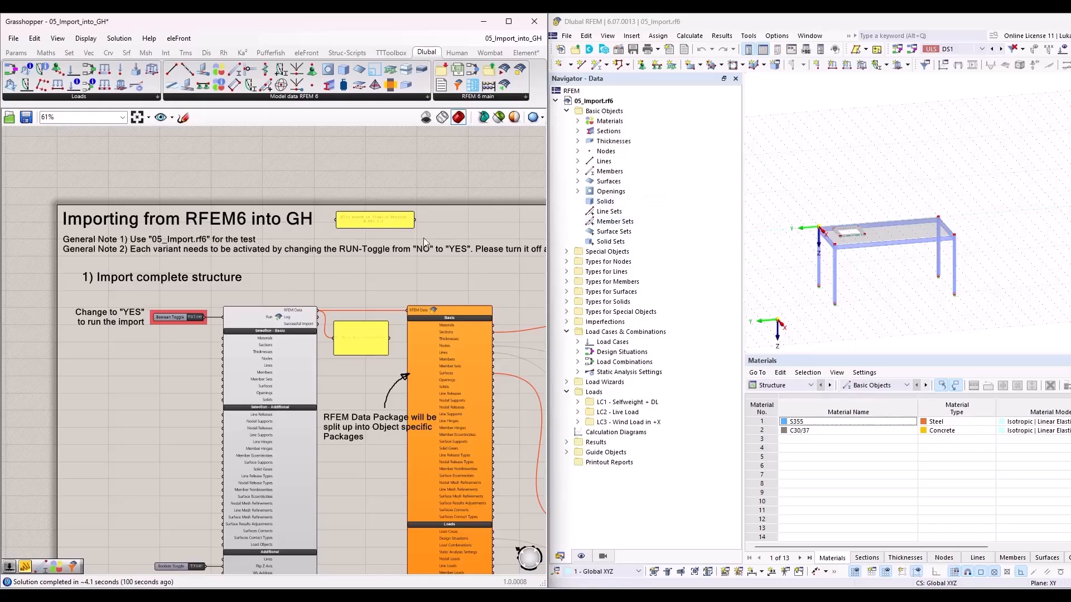
scroll(237, 337, down, 2)
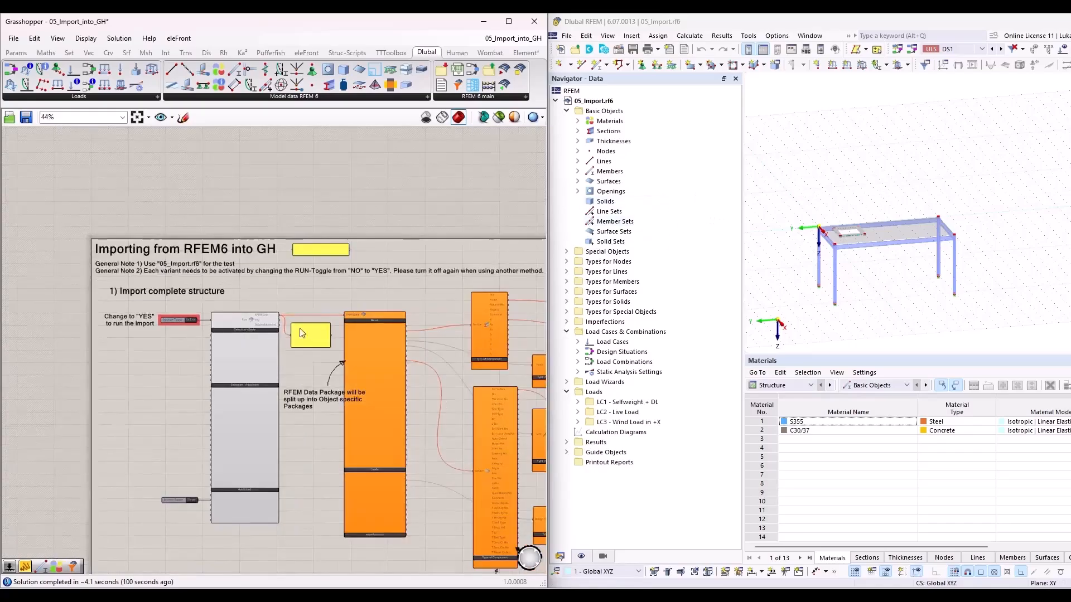
scroll(426, 297, up, 6)
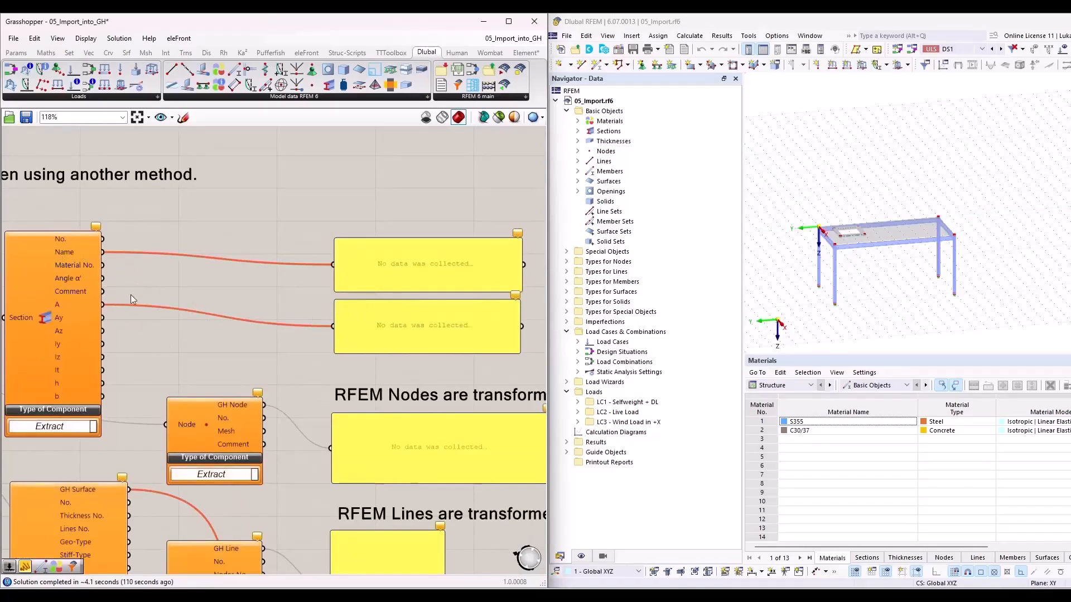
right_drag(165, 346, 204, 328)
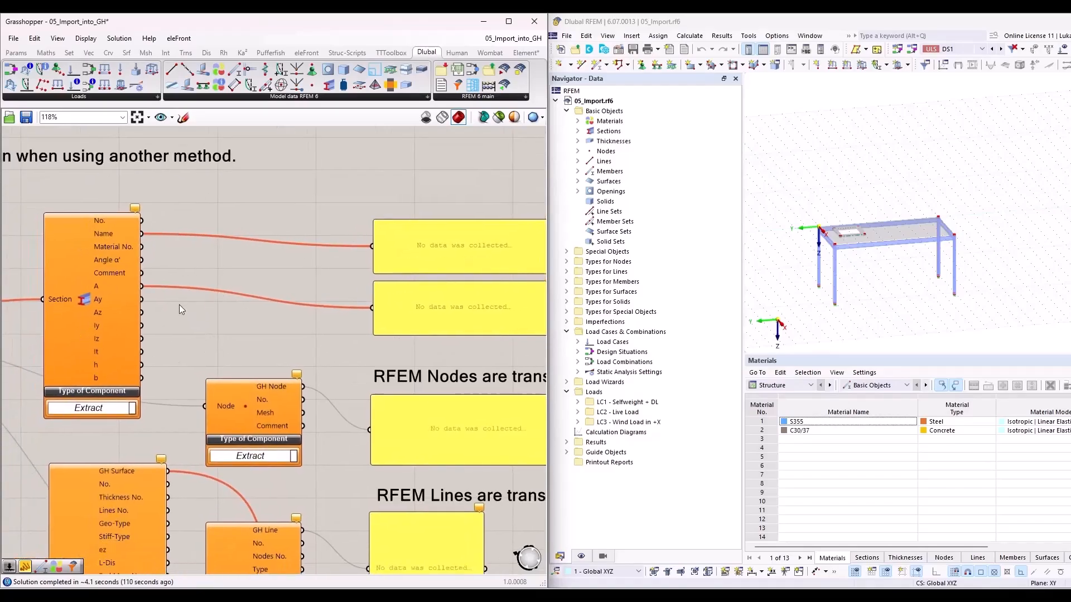
scroll(183, 313, down, 4)
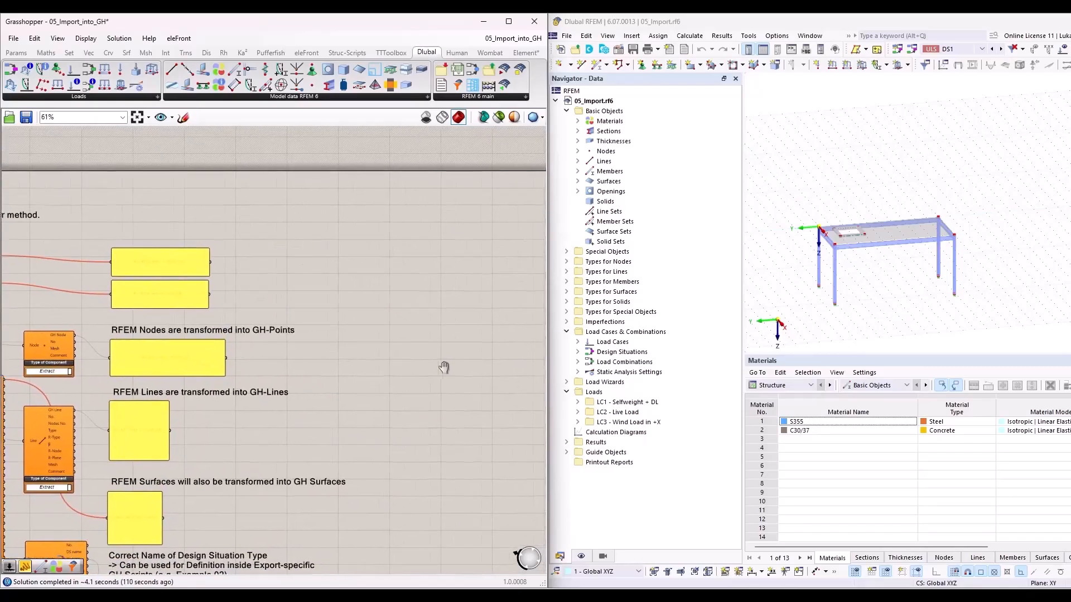
right_drag(444, 371, 317, 355)
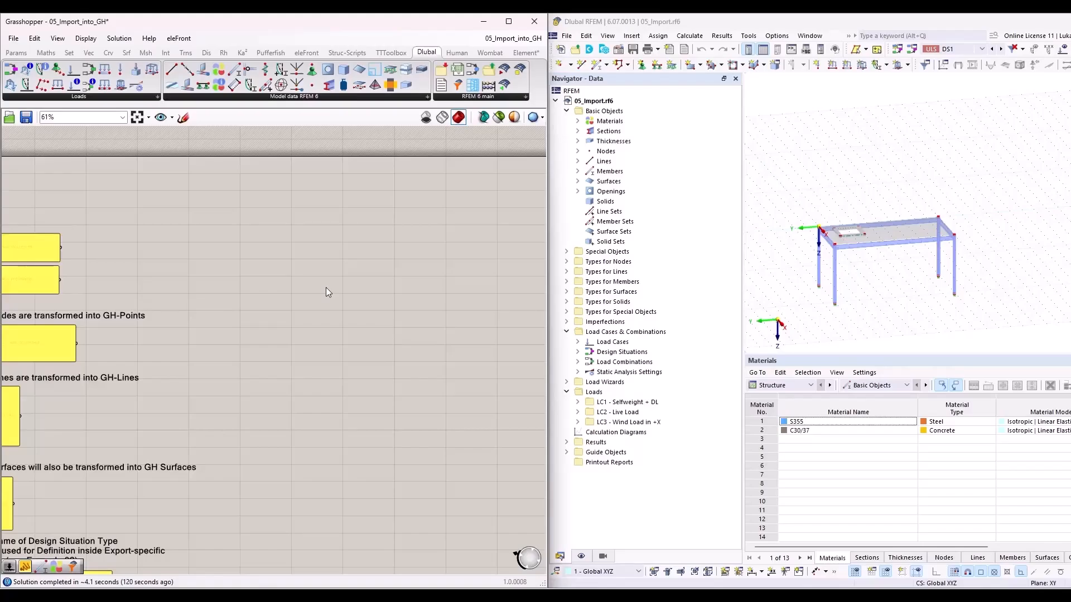
scroll(343, 260, down, 3)
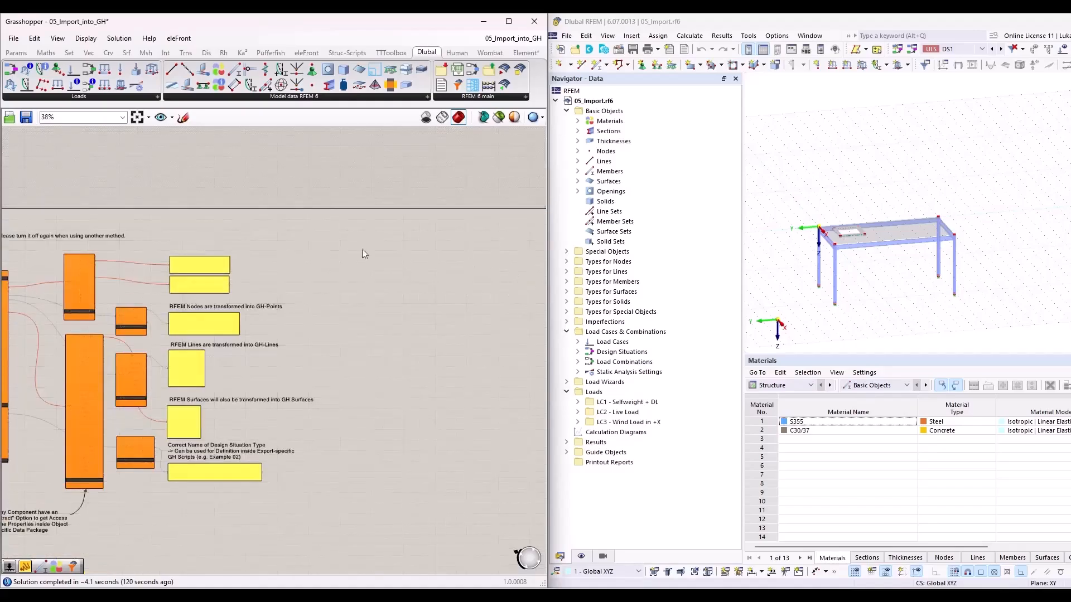
scroll(170, 233, up, 3)
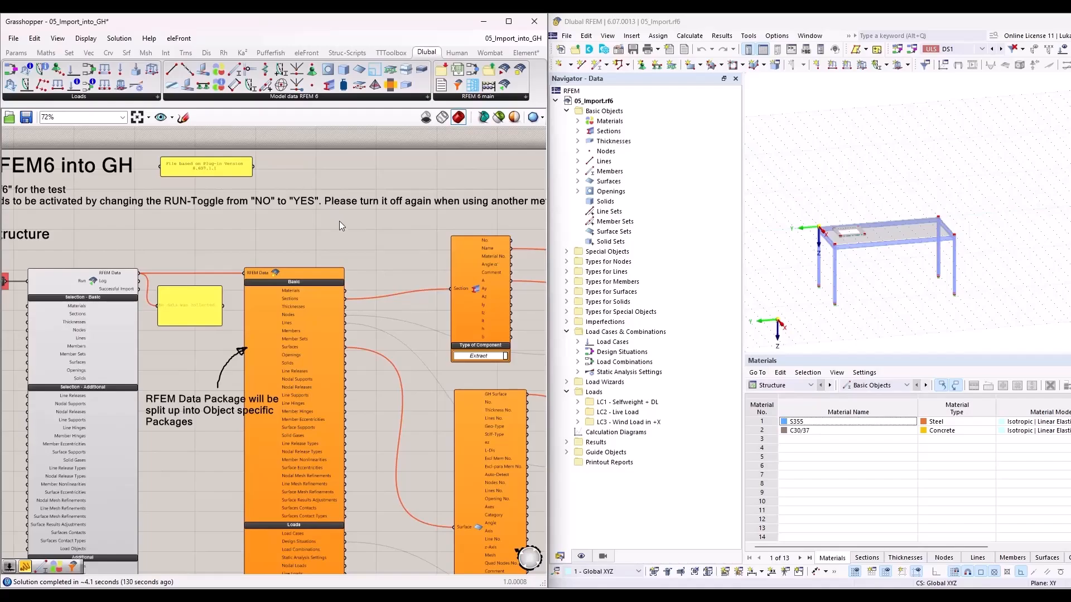
scroll(340, 226, down, 1)
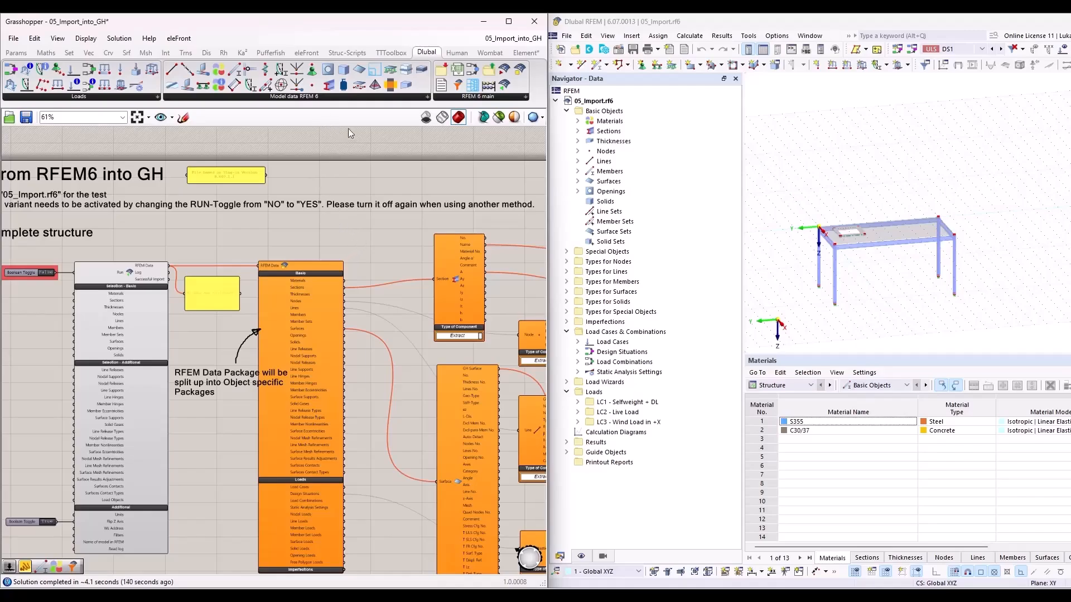
Step: Close the 05_Import_into_GH definition without saving, and close the 05_Import.rf6 model in RFEM
click(535, 21)
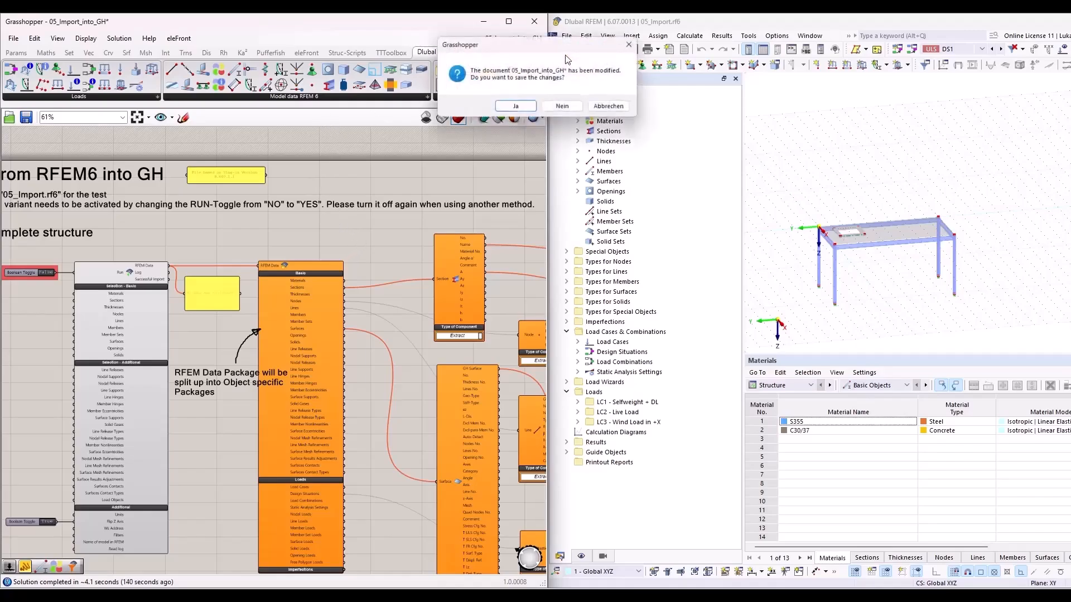
click(563, 106)
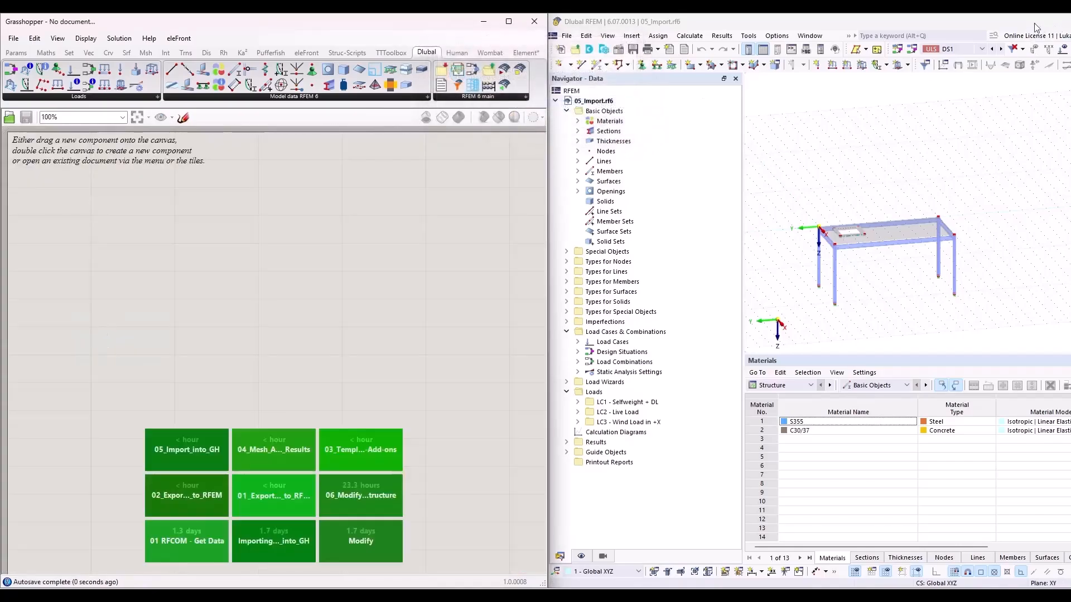
drag(1035, 28, 1068, 31)
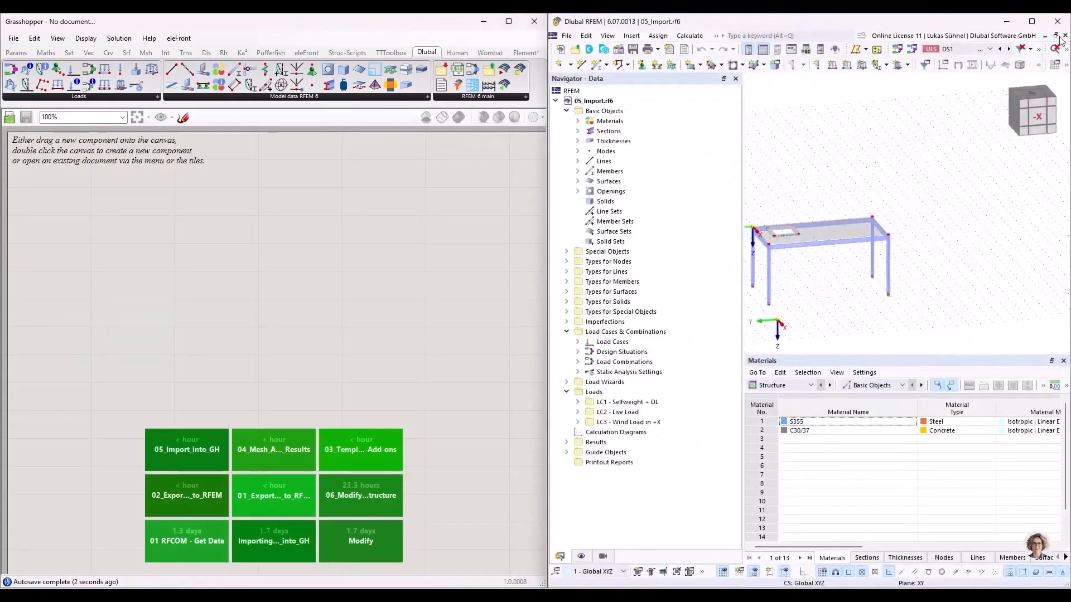
click(1066, 35)
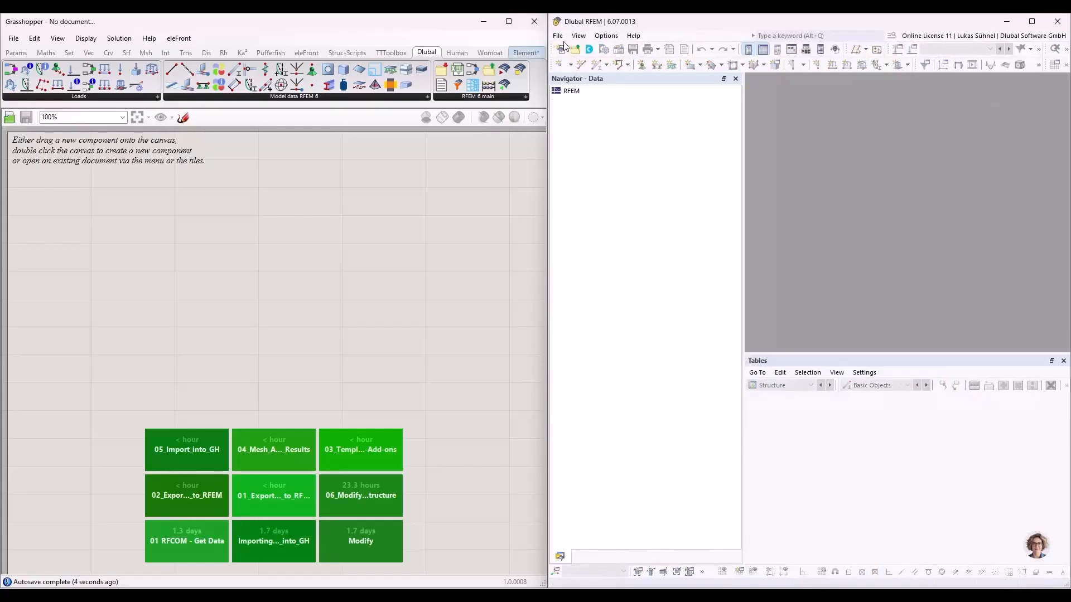
Step: Reopen the 05_Import.rf6 model in RFEM and open the 06_Modify_RFEM_Structure definition in Grasshopper
click(557, 36)
click(586, 106)
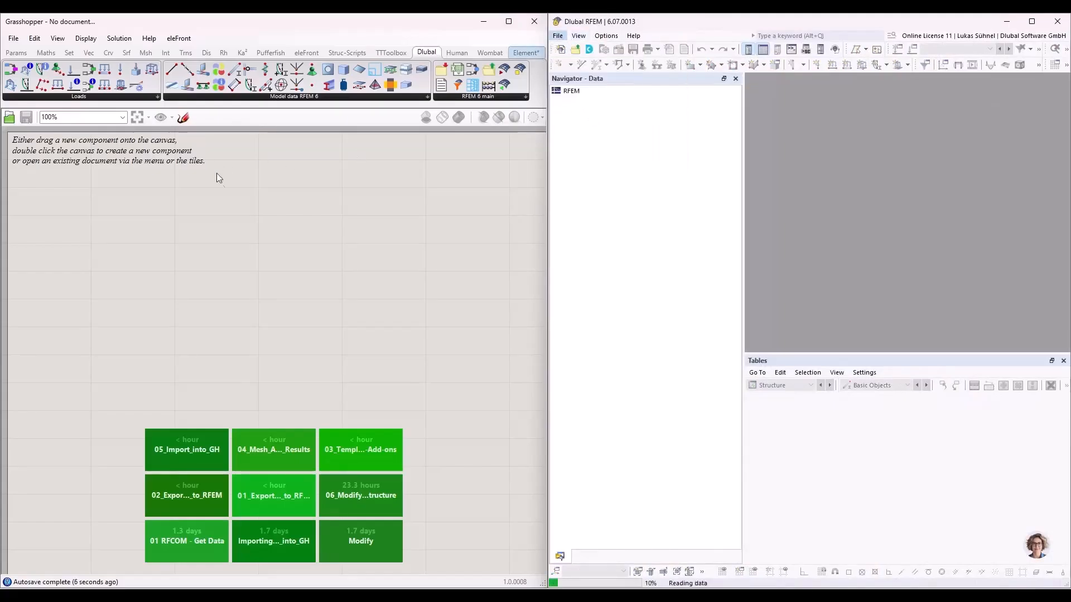
click(353, 489)
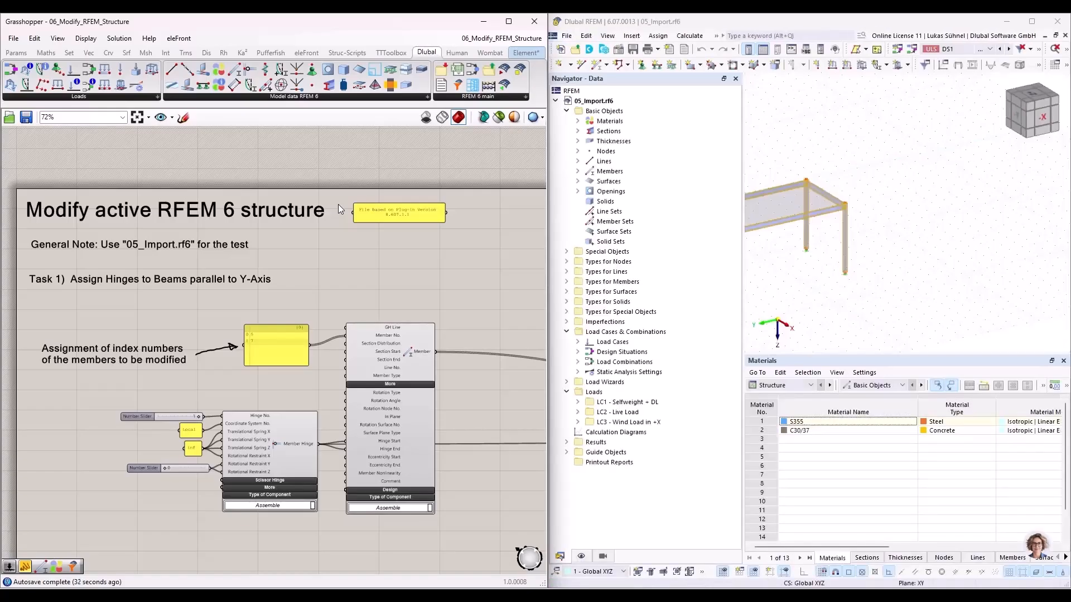
scroll(210, 318, down, 6)
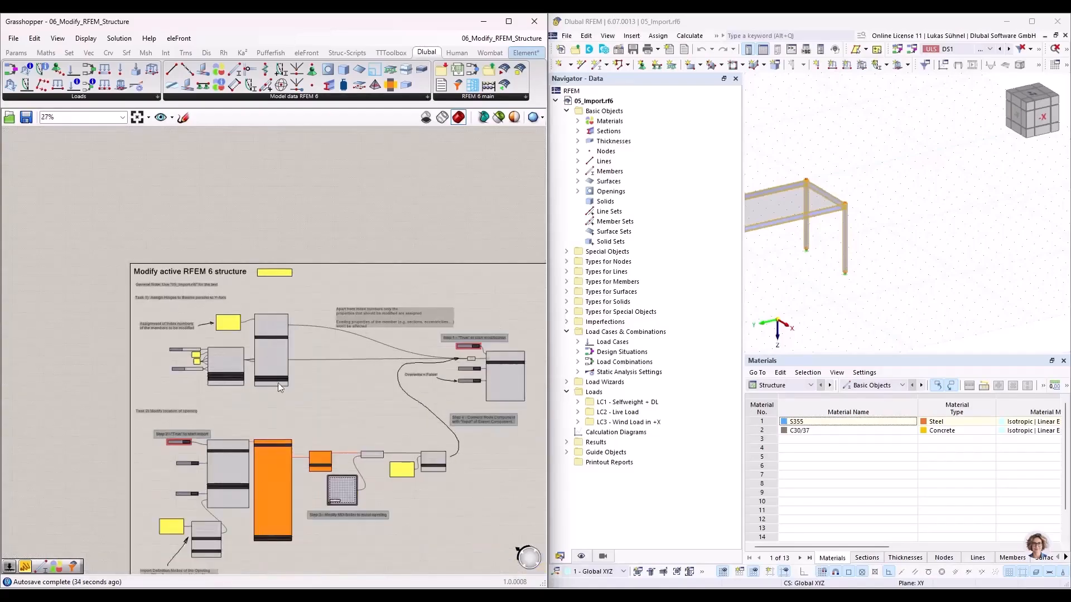
Step: Examine the 05_Import.rf6 frame in RFEM, focusing on the beams and their column connections addressed by Task 1 of the Grasshopper definition
scroll(189, 231, up, 3)
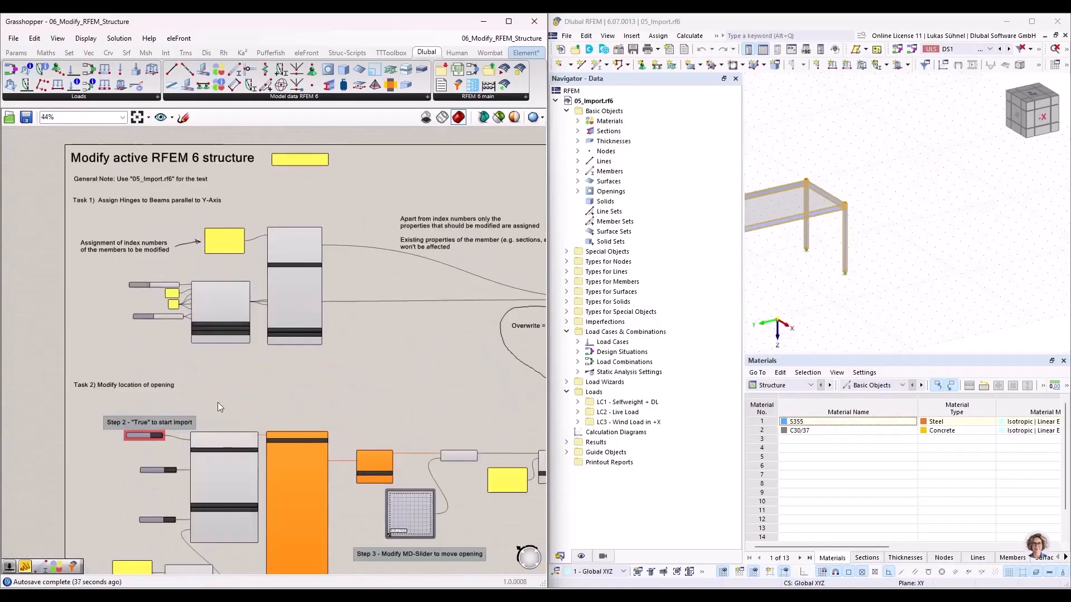
click(969, 248)
scroll(972, 238, down, 2)
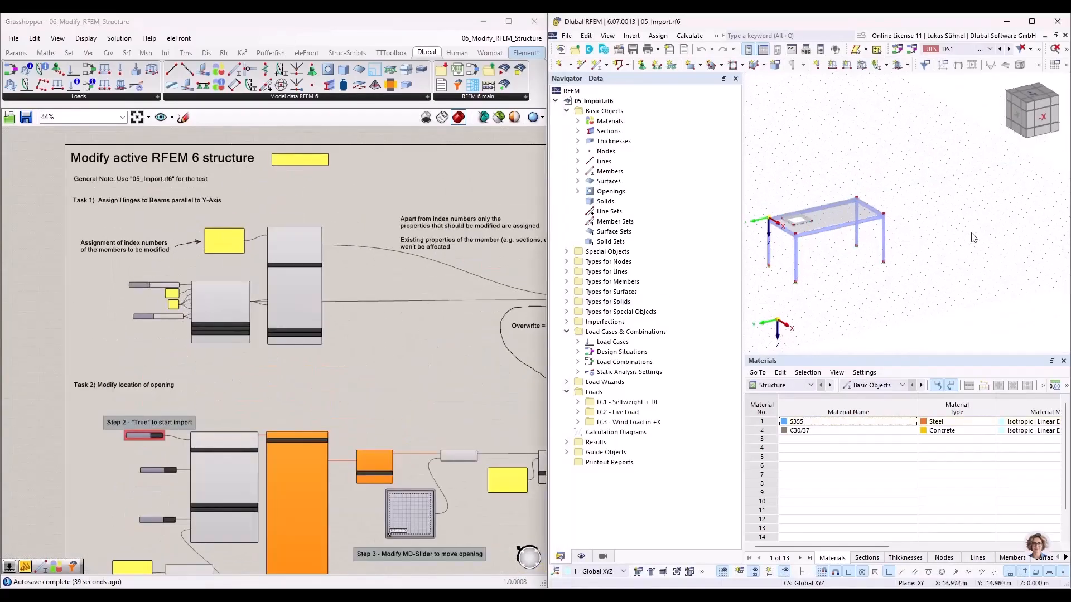
scroll(809, 239, up, 4)
scroll(868, 233, up, 1)
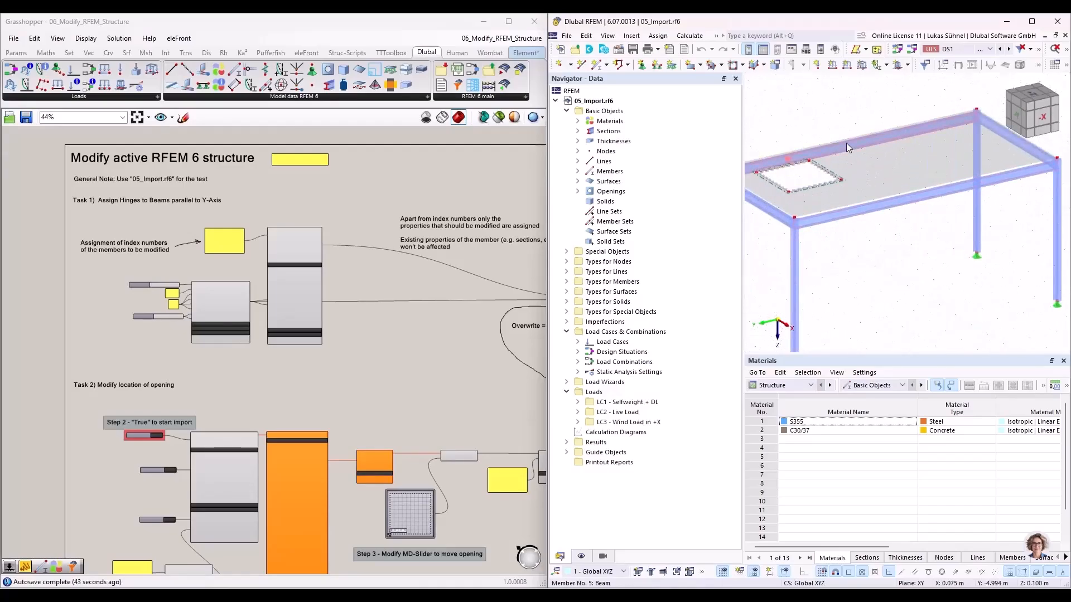
mouse_move(846, 143)
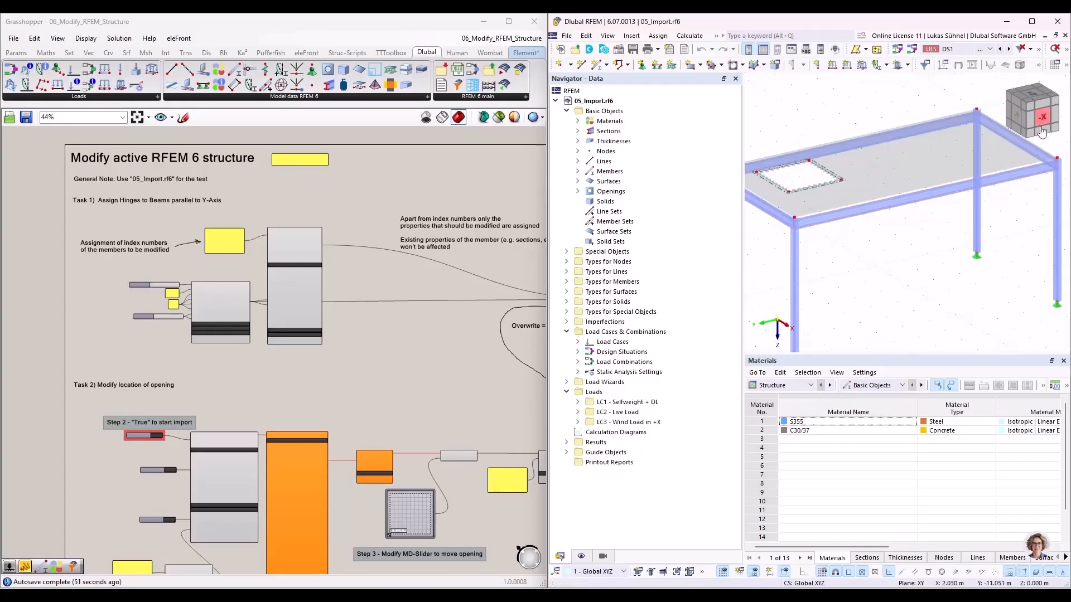
scroll(954, 263, up, 5)
middle_drag(954, 263, 942, 262)
scroll(969, 200, up, 5)
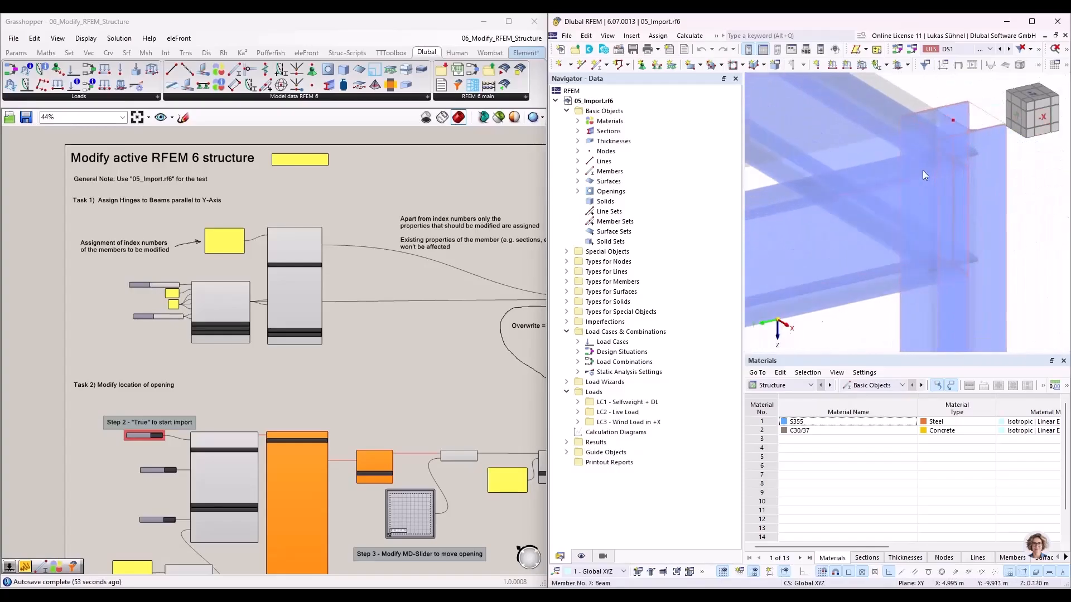
scroll(956, 180, down, 10)
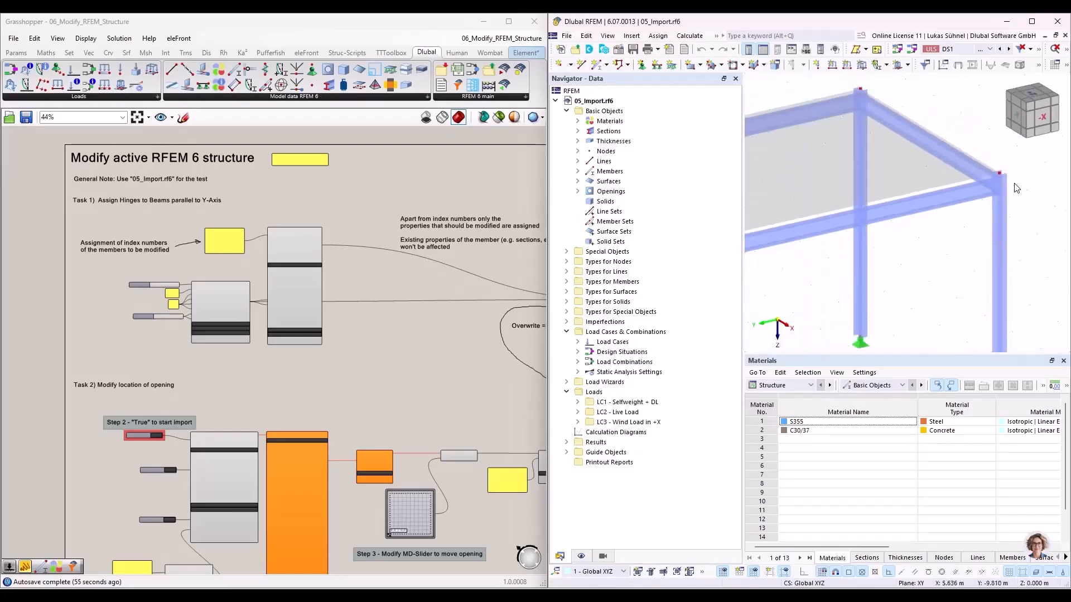
right_drag(407, 359, 318, 368)
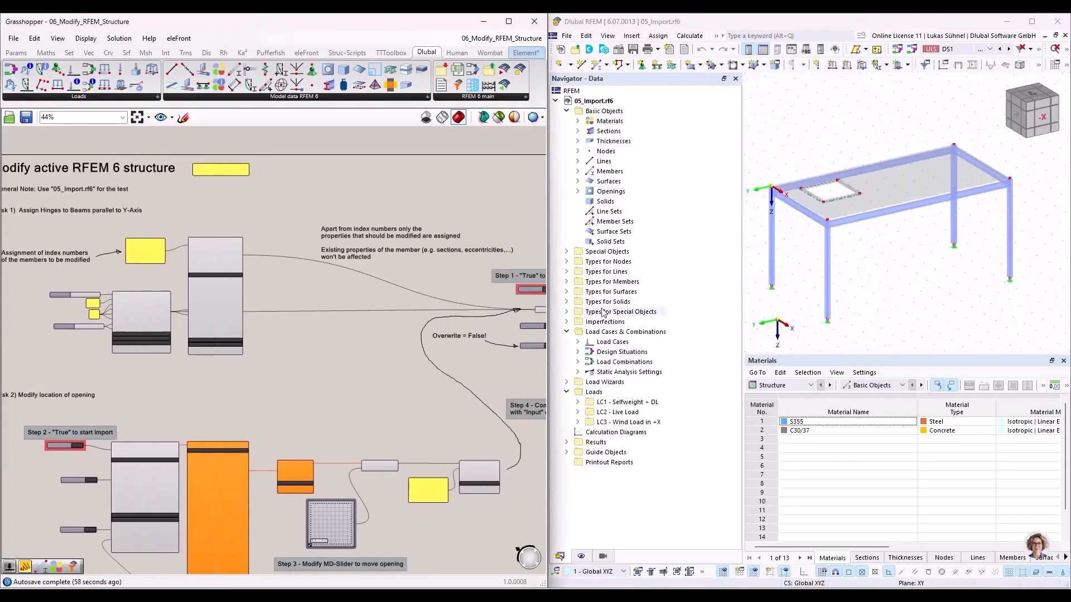
click(803, 156)
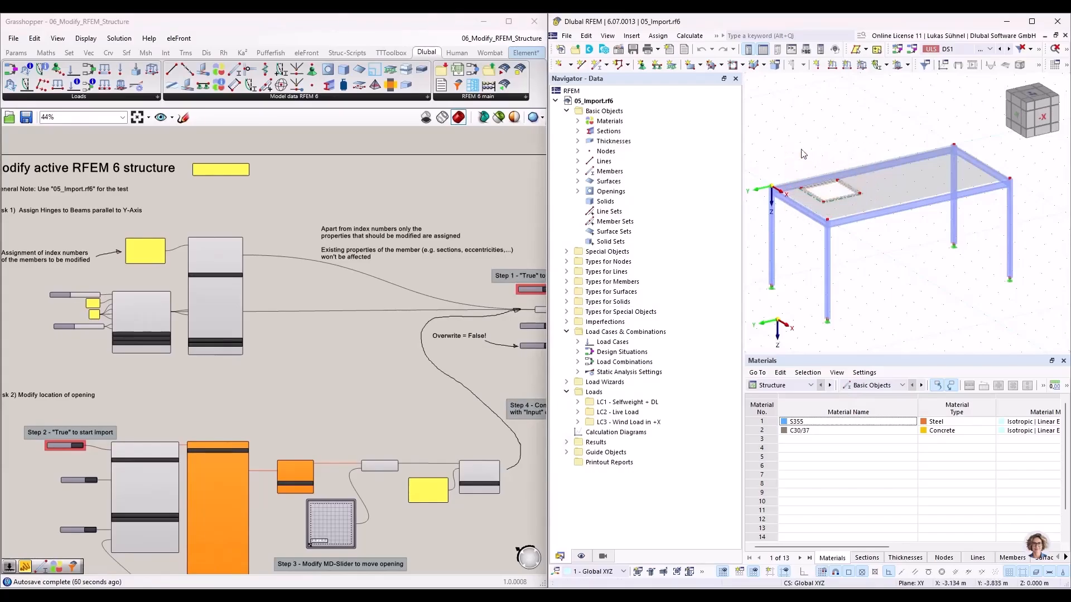
Step: Maximize the Grasshopper window and examine the Task 1 index number panel wired to the Member component's Member No. input
click(508, 21)
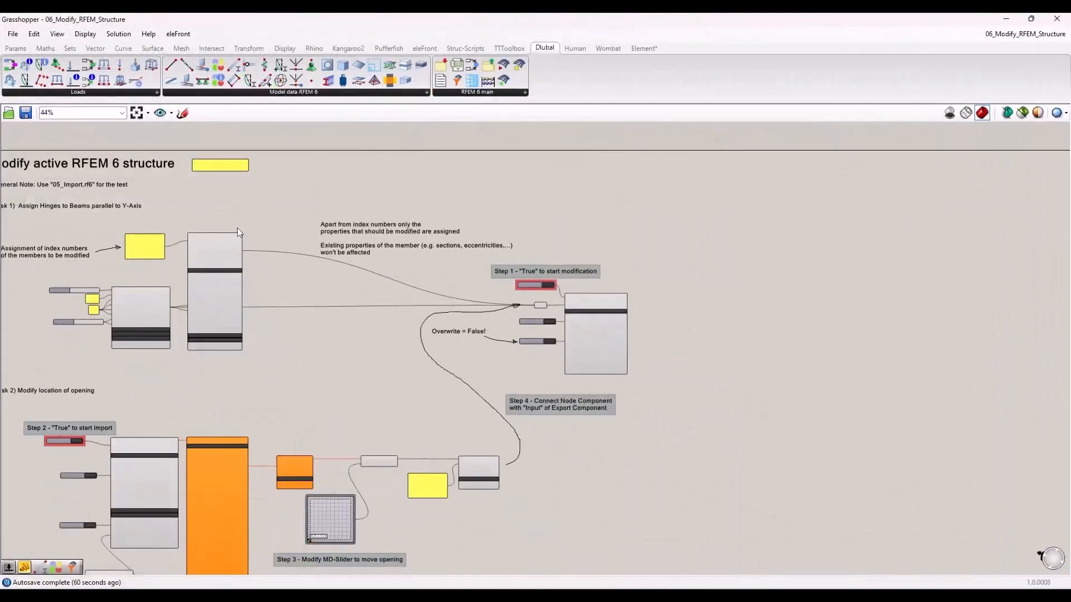
right_drag(103, 223, 284, 268)
scroll(277, 269, up, 5)
right_drag(347, 382, 314, 336)
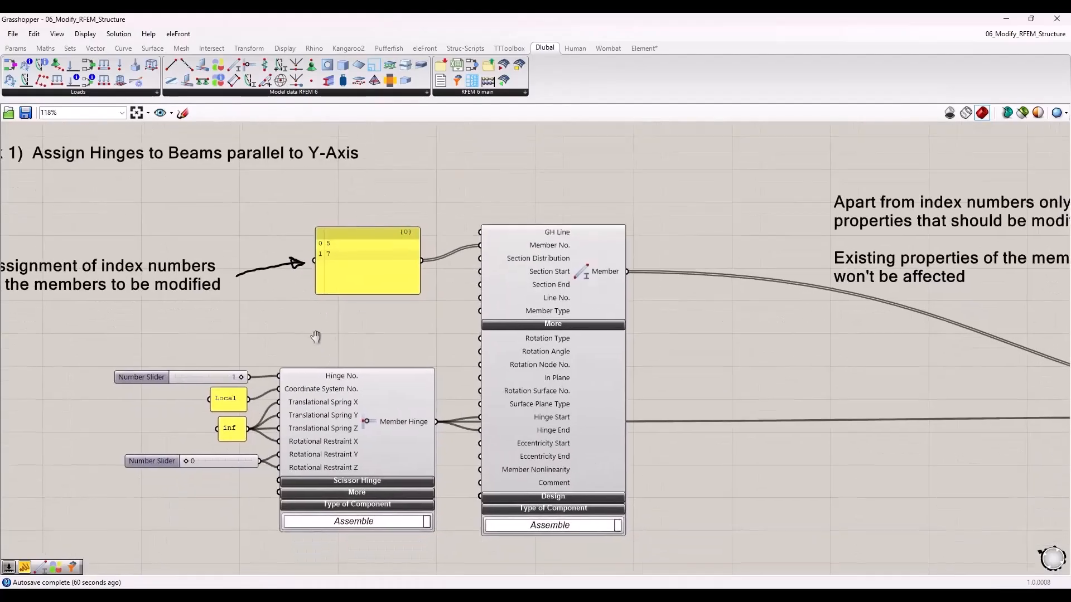
scroll(326, 356, down, 1)
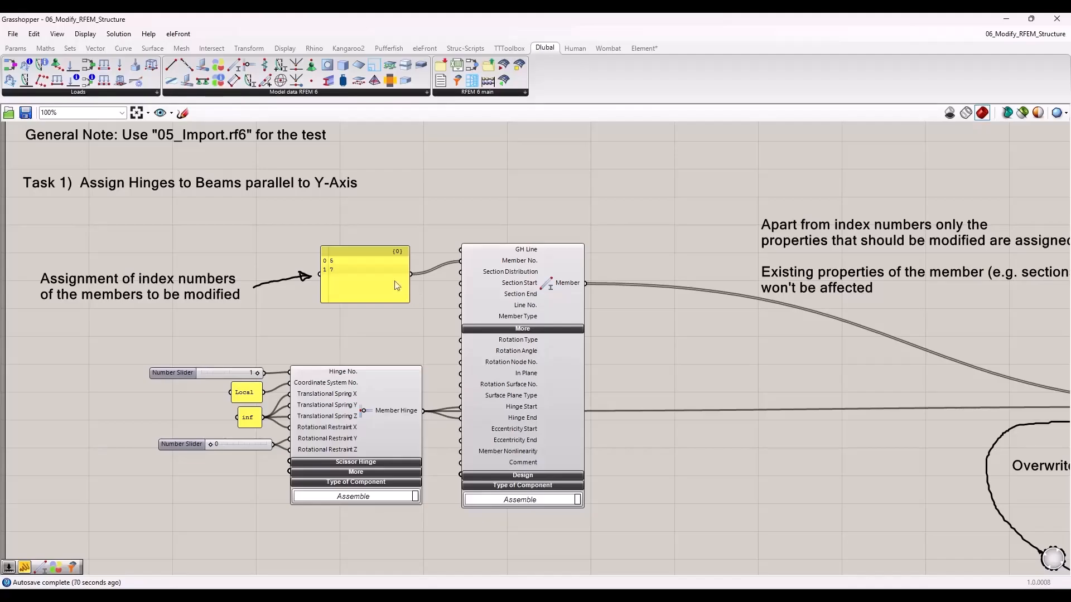
click(517, 276)
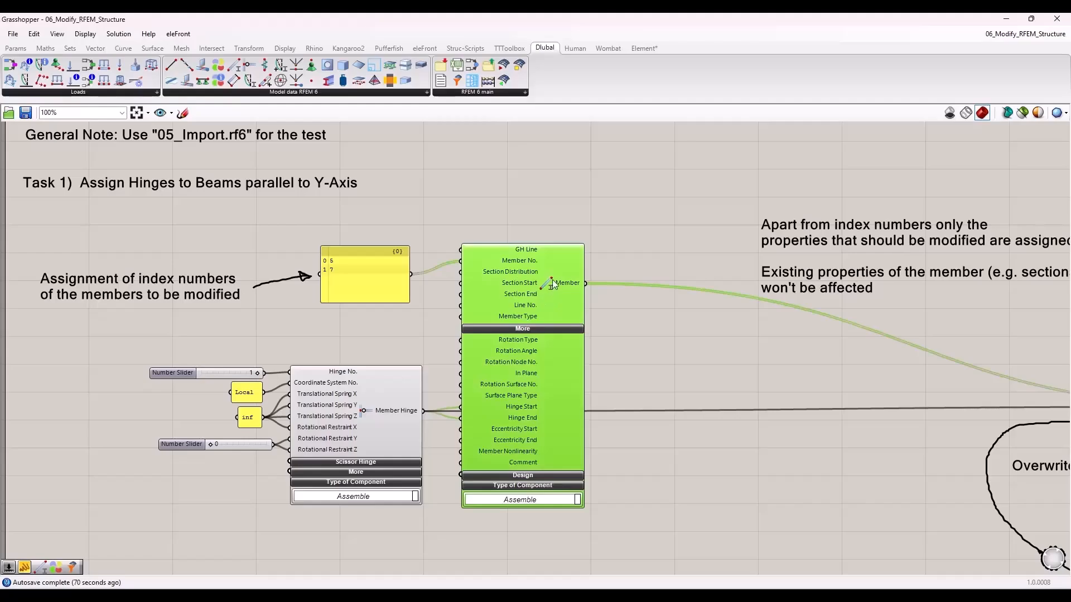
click(355, 275)
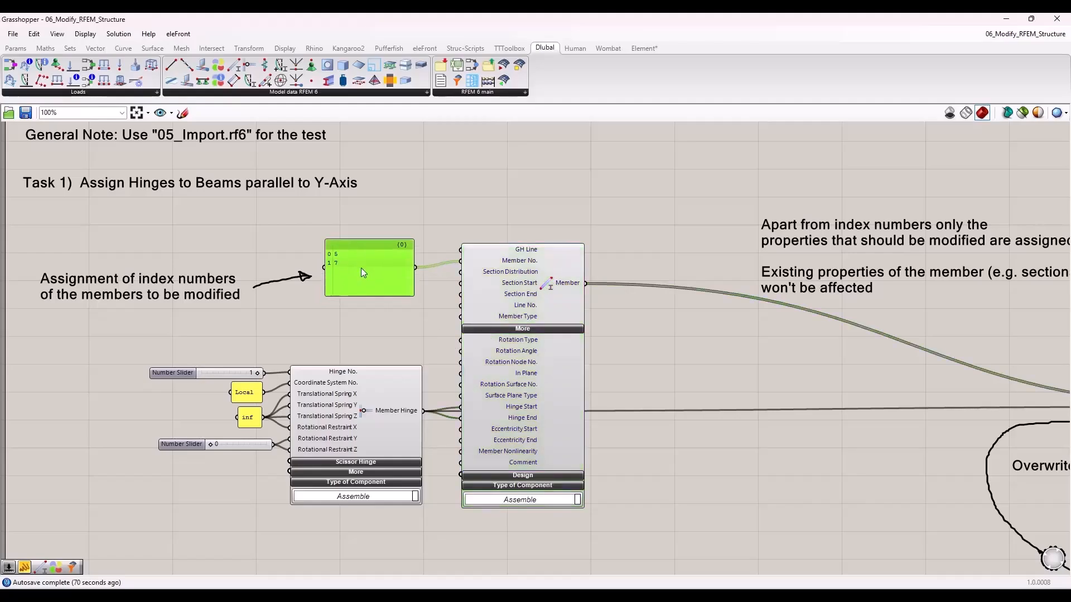
scroll(333, 263, up, 5)
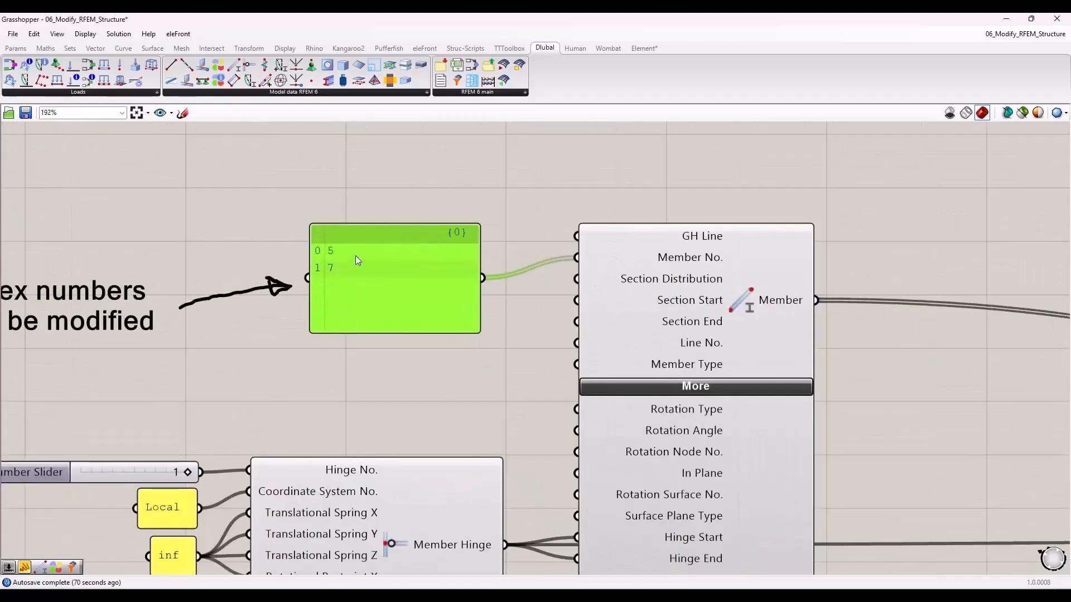
scroll(344, 253, down, 1)
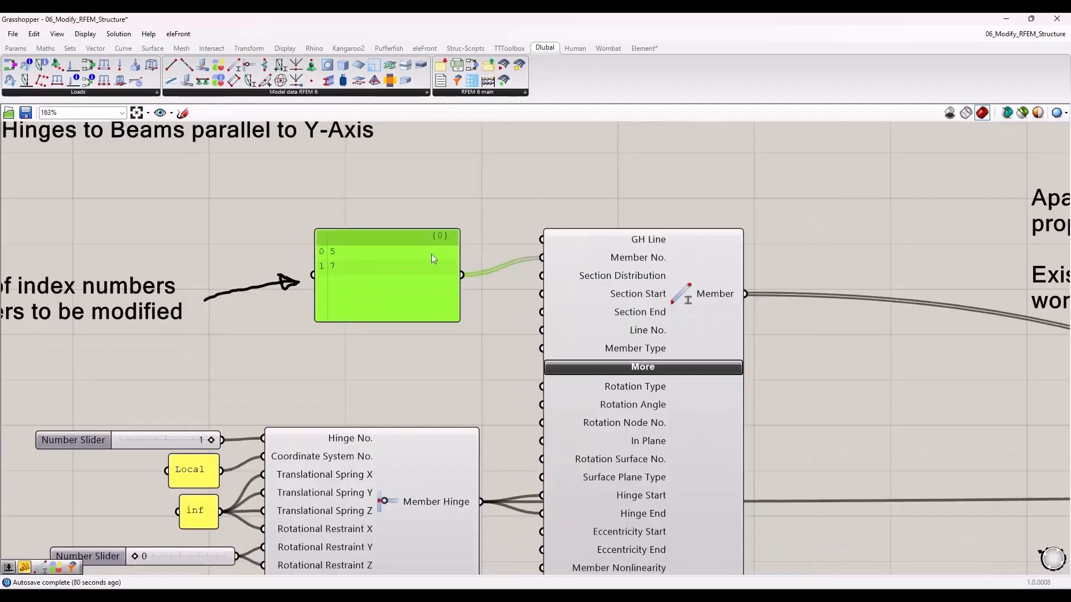
mouse_move(640, 262)
Step: Examine the Member Hinge component's coordinate system, spring and restraint inputs and its connections to Hinge Start and Hinge End
click(420, 360)
right_drag(423, 344, 475, 200)
drag(105, 276, 551, 540)
click(428, 530)
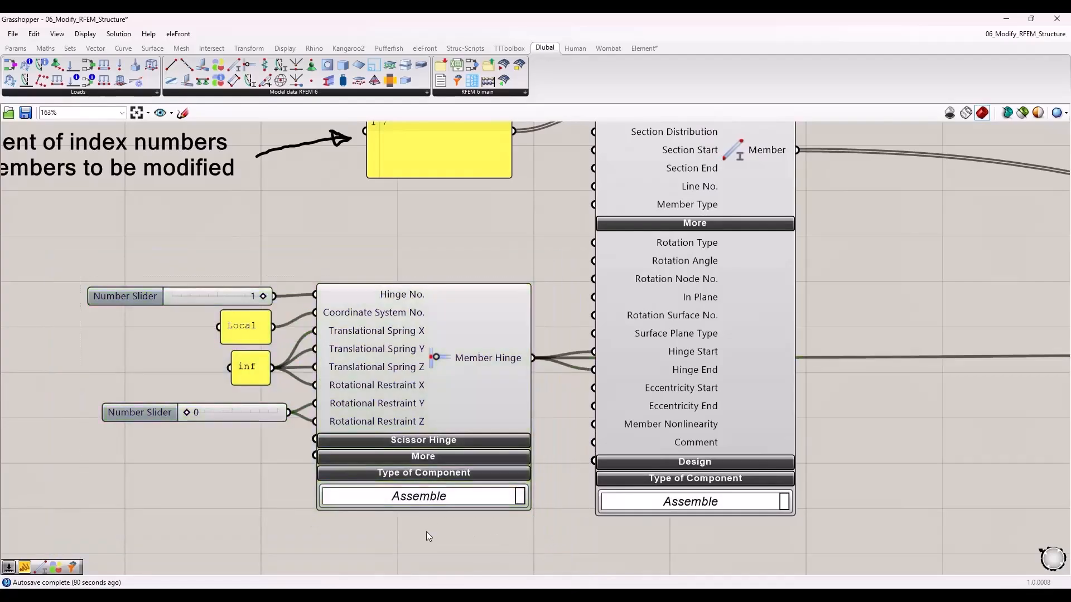
click(454, 363)
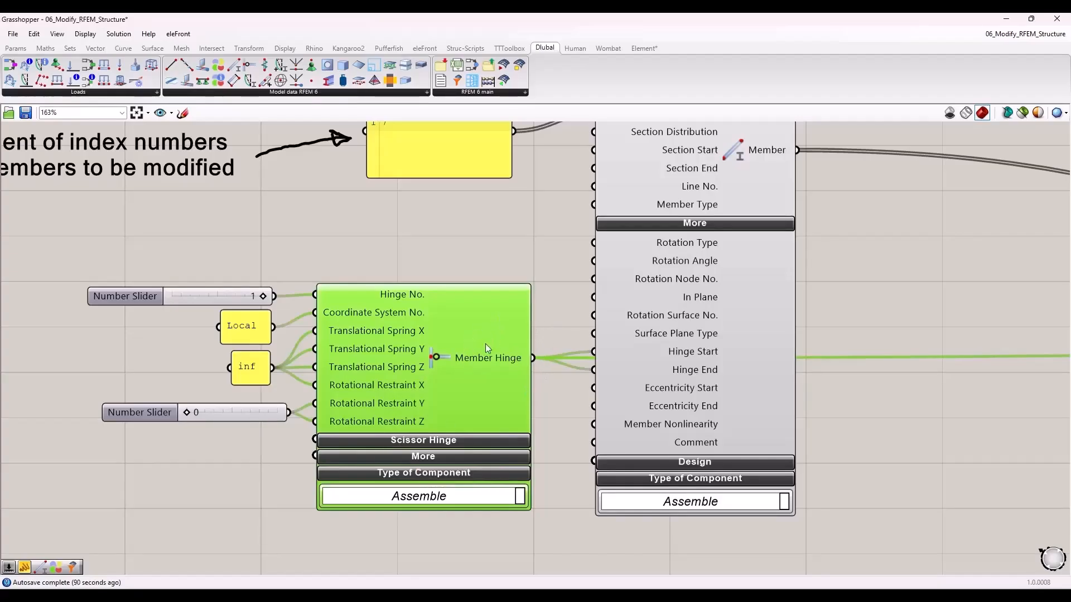
scroll(555, 352, down, 1)
right_drag(497, 243, 478, 270)
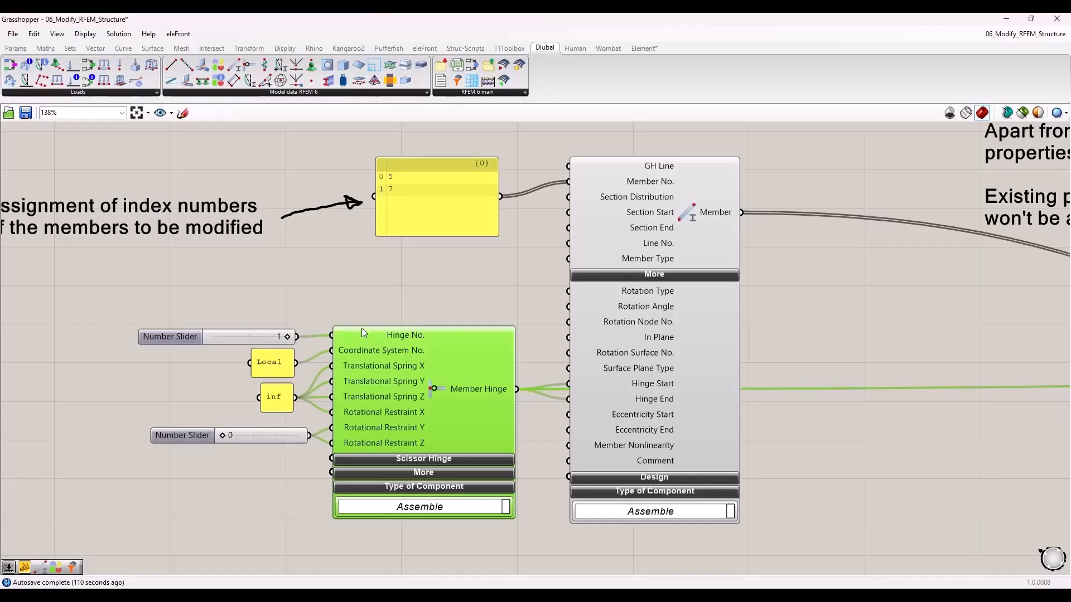
Step: Examine the export component's inputs under Step 1, especially the Boolean Toggle that controls Overwrite
scroll(365, 326, down, 2)
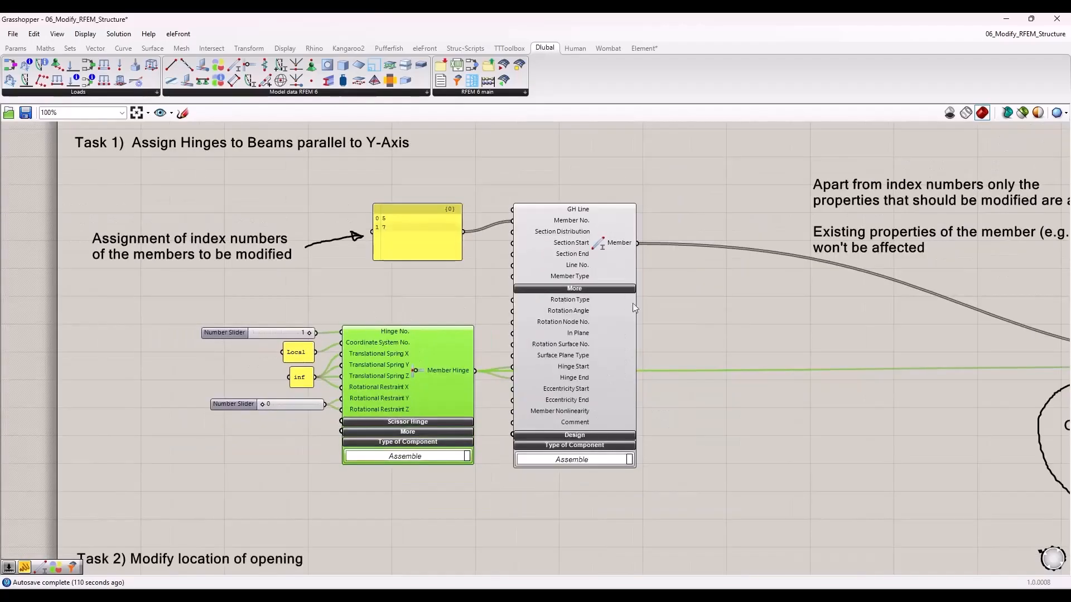
right_drag(985, 394, 141, 375)
scroll(610, 394, up, 3)
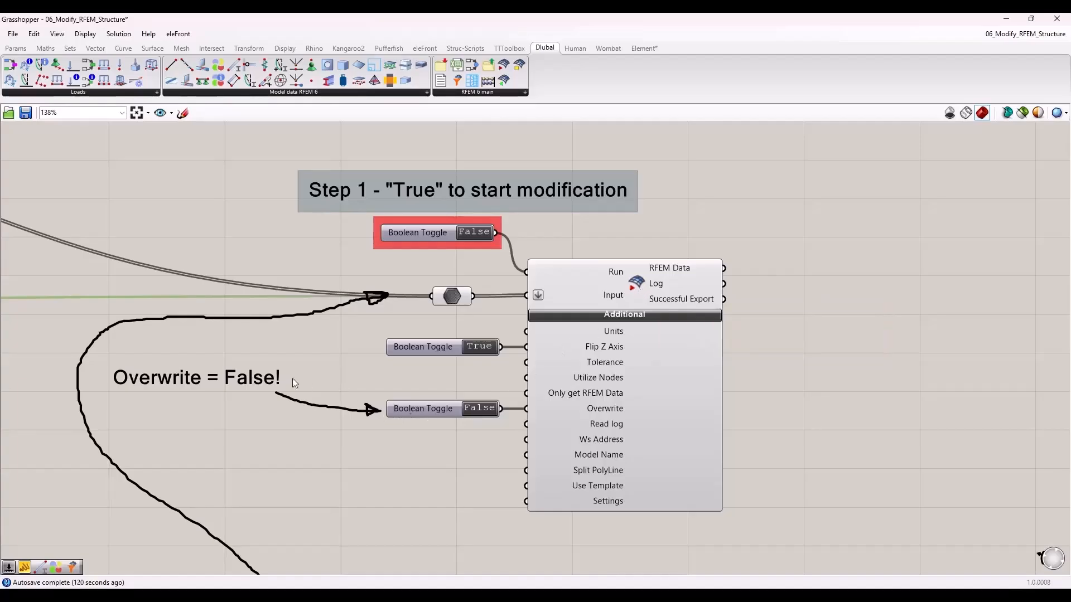
drag(100, 363, 658, 424)
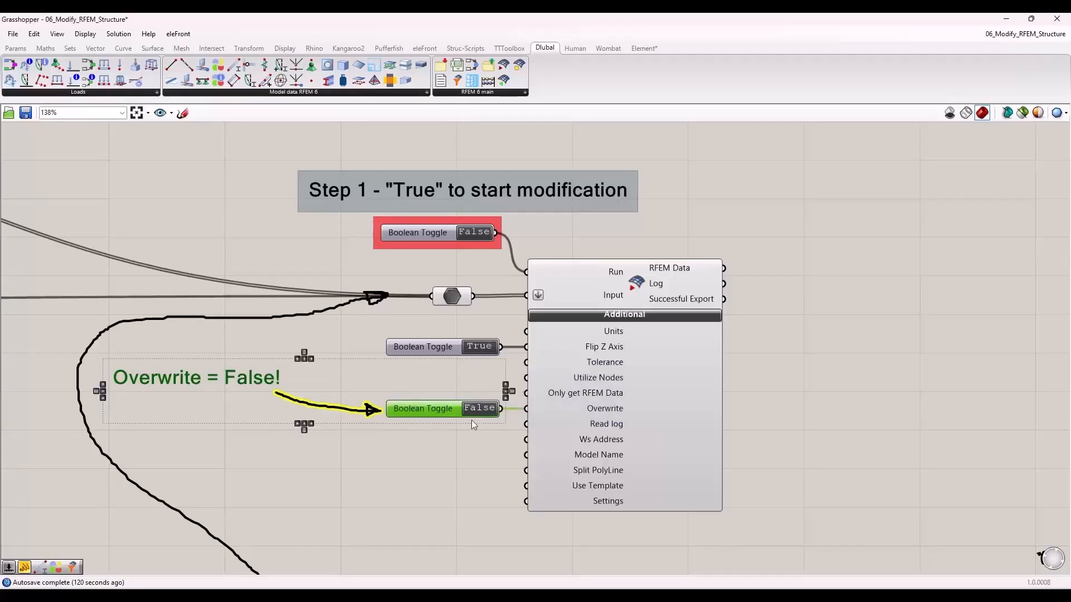
click(420, 439)
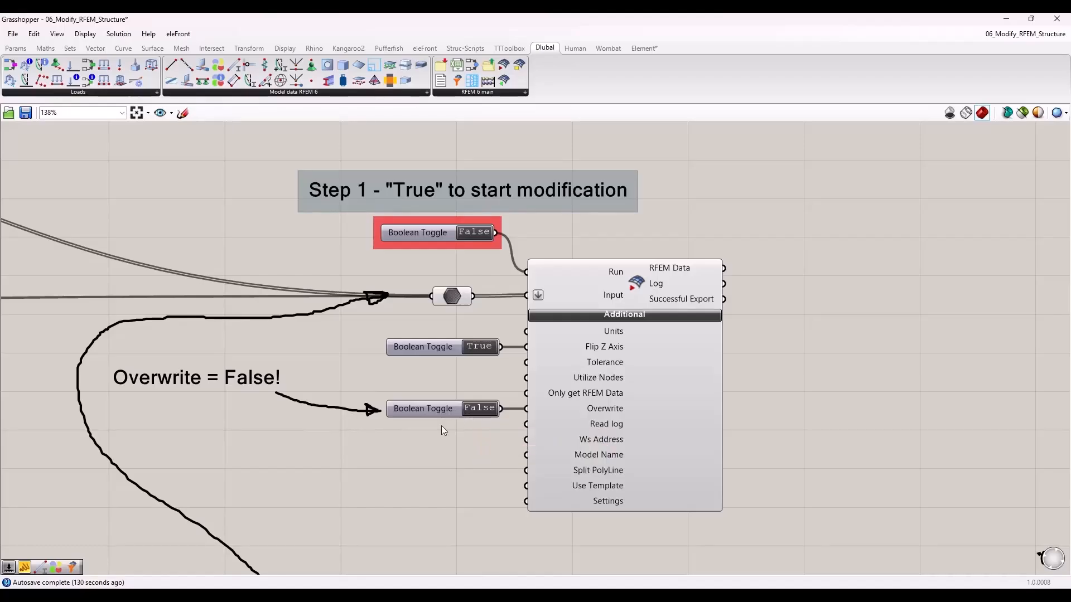
scroll(523, 373, down, 1)
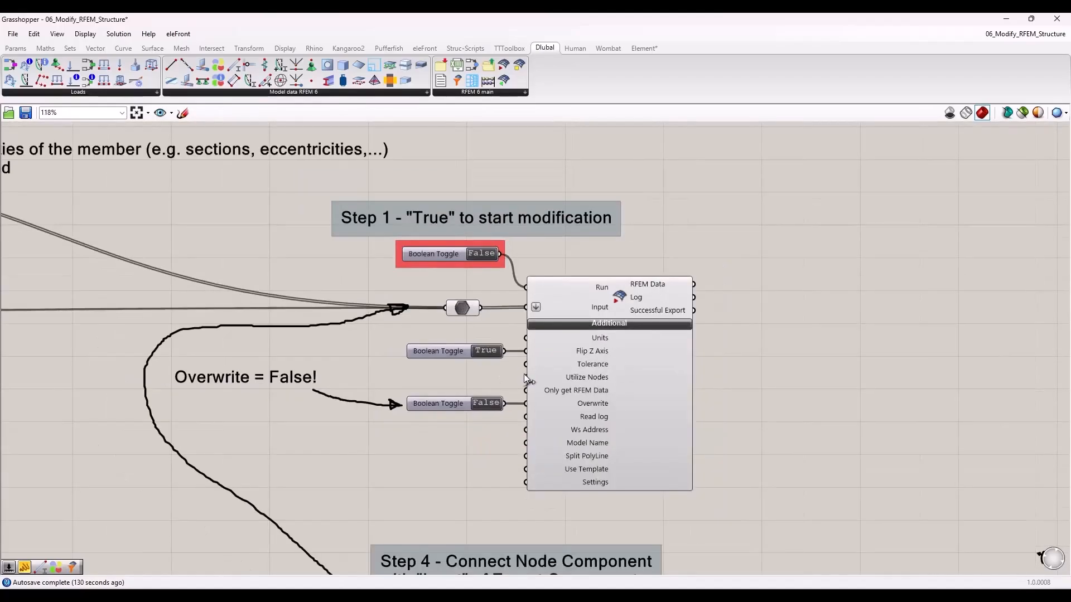
Step: Place Grasshopper beside RFEM and set the Step 1 Run toggle to True to assign the hinges to the beams
drag(457, 19, 2, 218)
scroll(302, 276, up, 2)
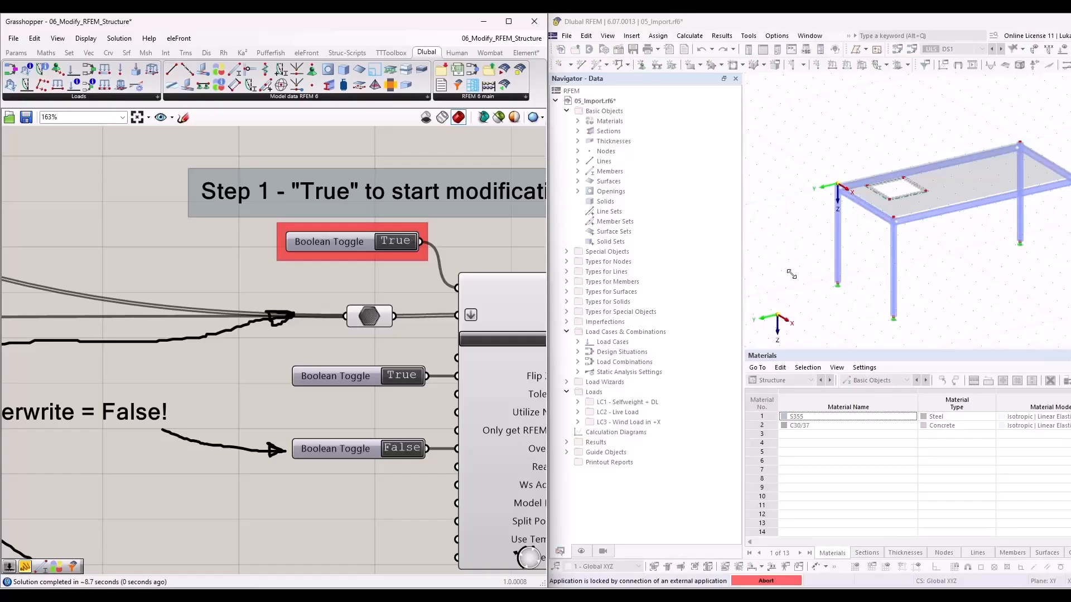
Step: Check the section and eccentricities of beam member 7 in RFEM, and close its properties without changes
scroll(833, 257, up, 5)
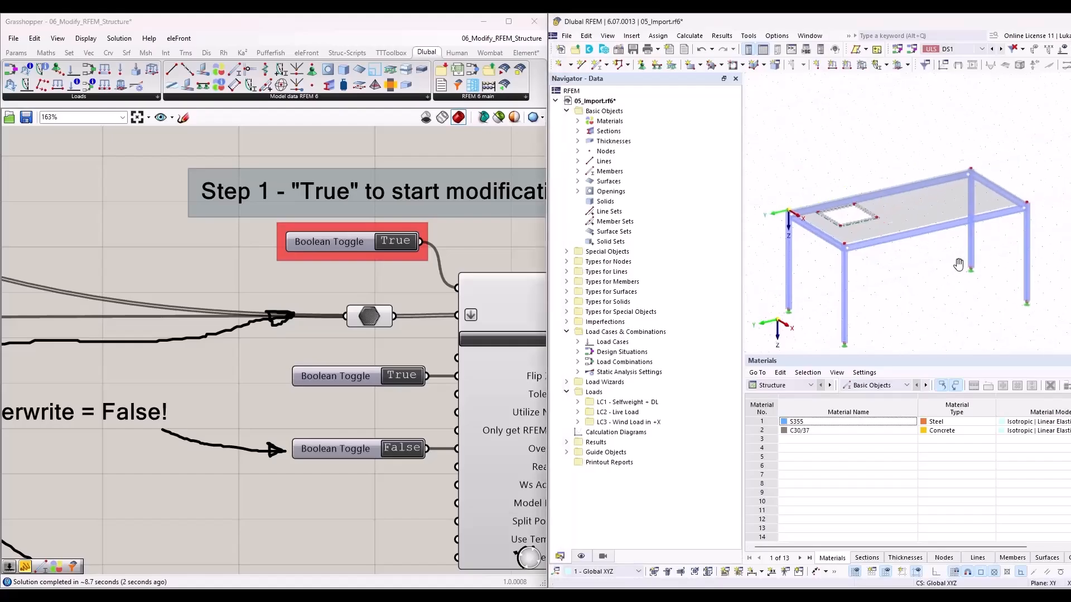
scroll(833, 257, up, 3)
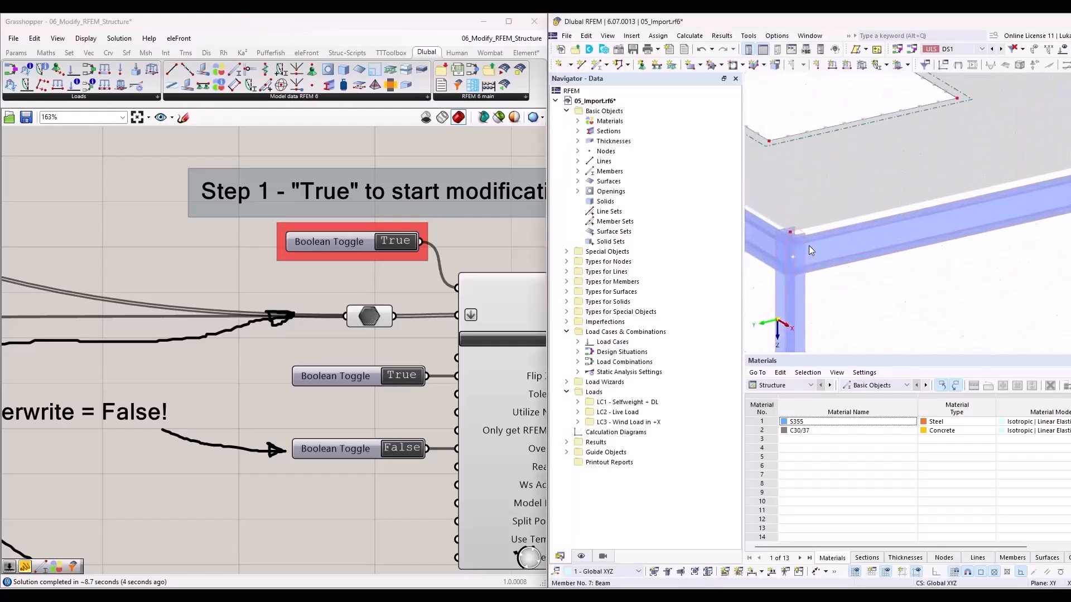
double_click(868, 243)
click(478, 137)
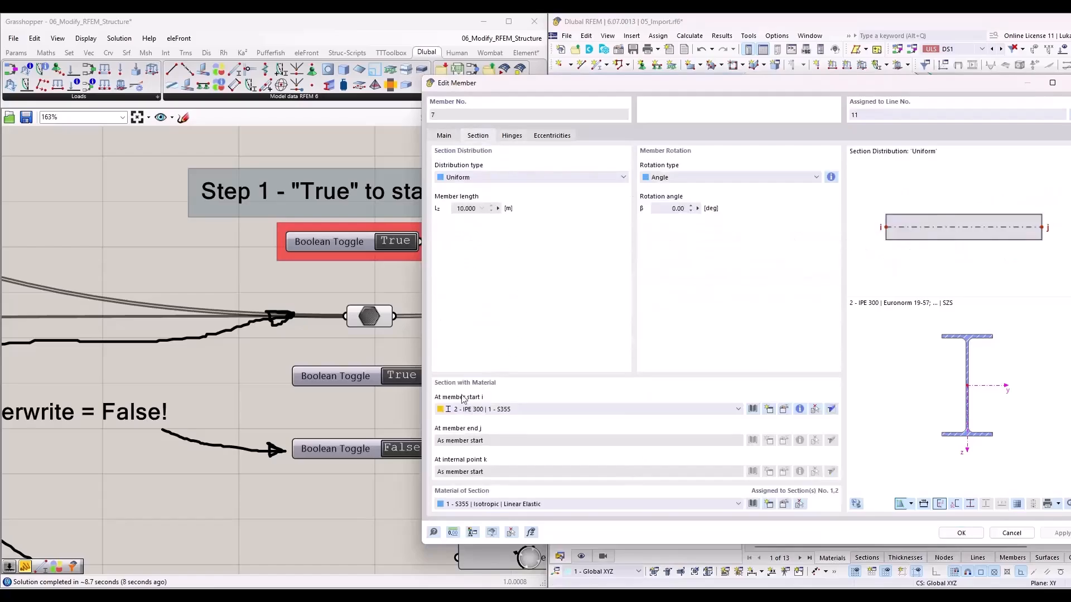
click(549, 139)
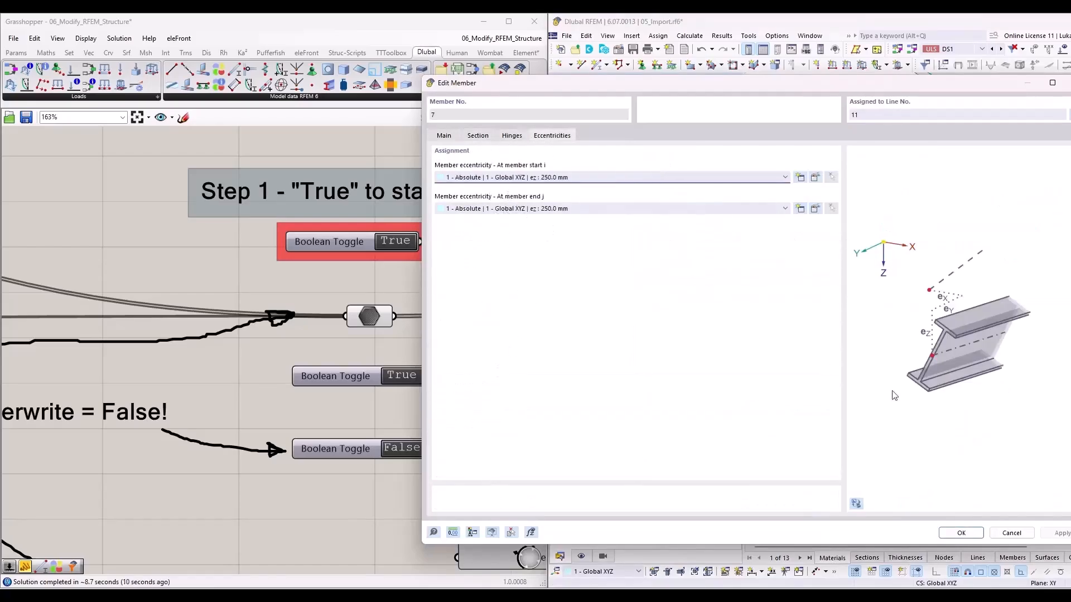
click(1011, 533)
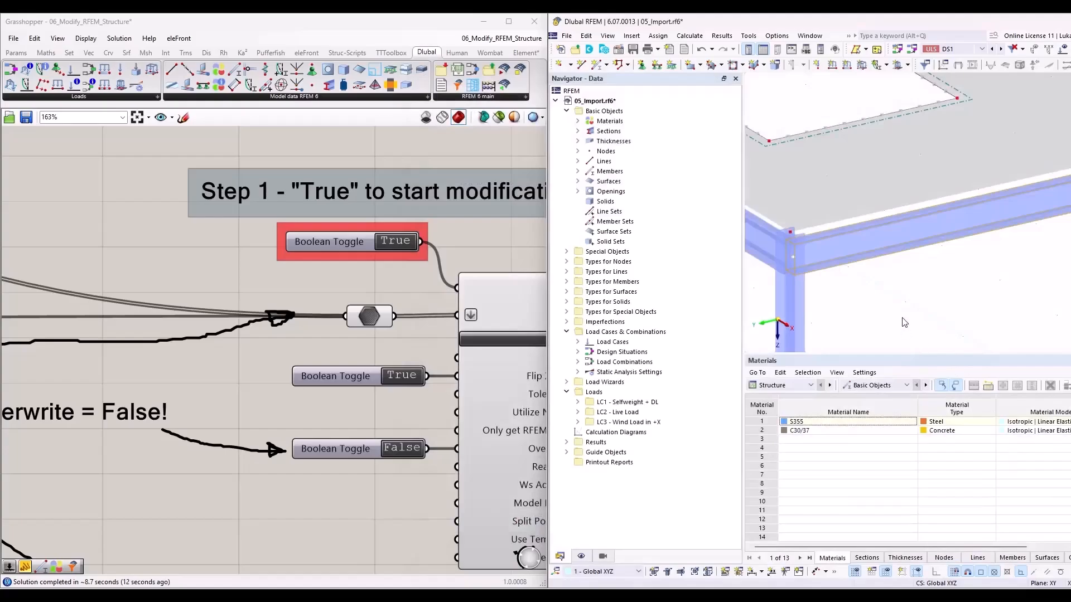
Step: Examine the slab opening in RFEM and the Task 2 import component with its node selection and filter in Grasshopper
scroll(811, 268, down, 2)
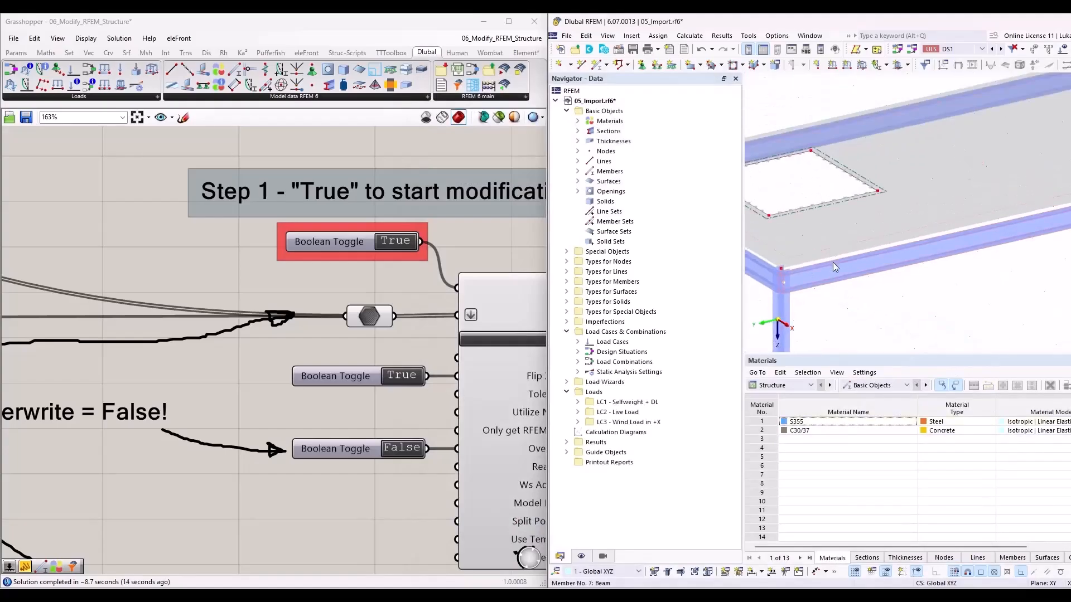
scroll(925, 215, down, 3)
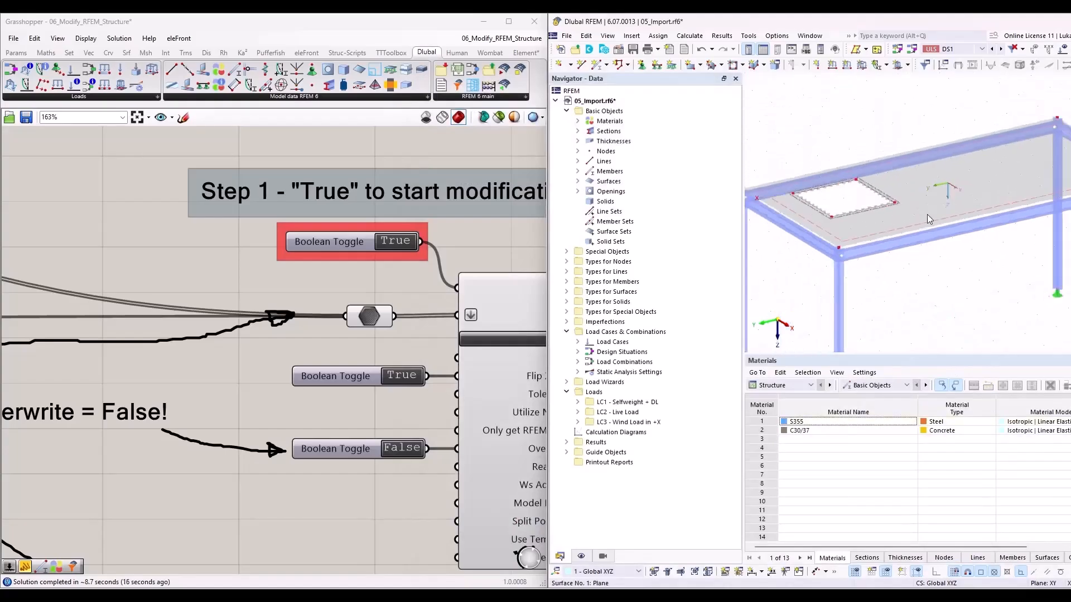
scroll(436, 202, down, 7)
scroll(119, 332, up, 6)
scroll(196, 274, up, 3)
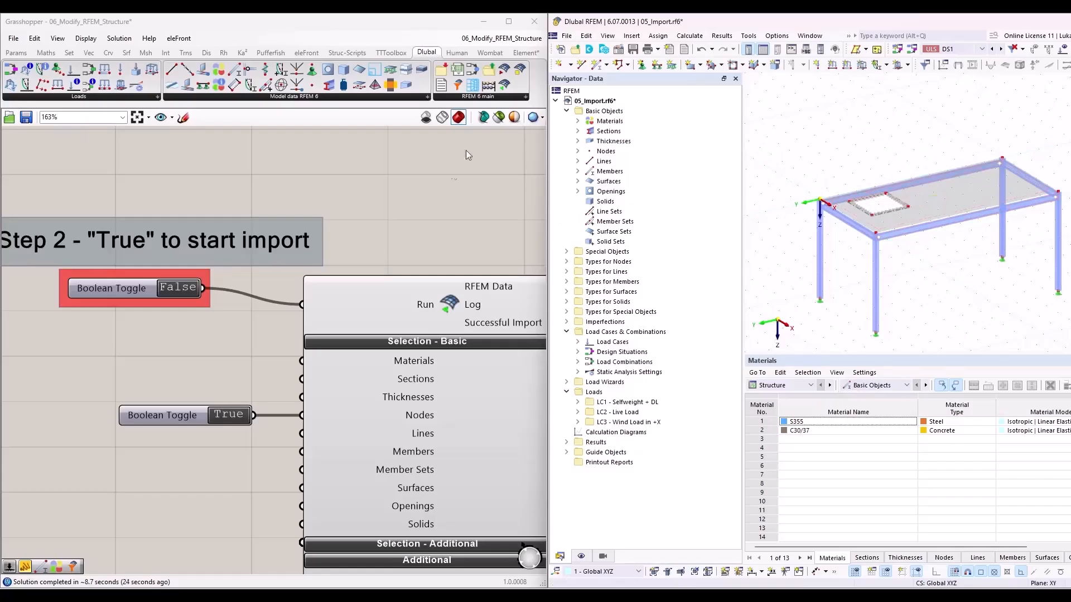
mouse_move(505, 29)
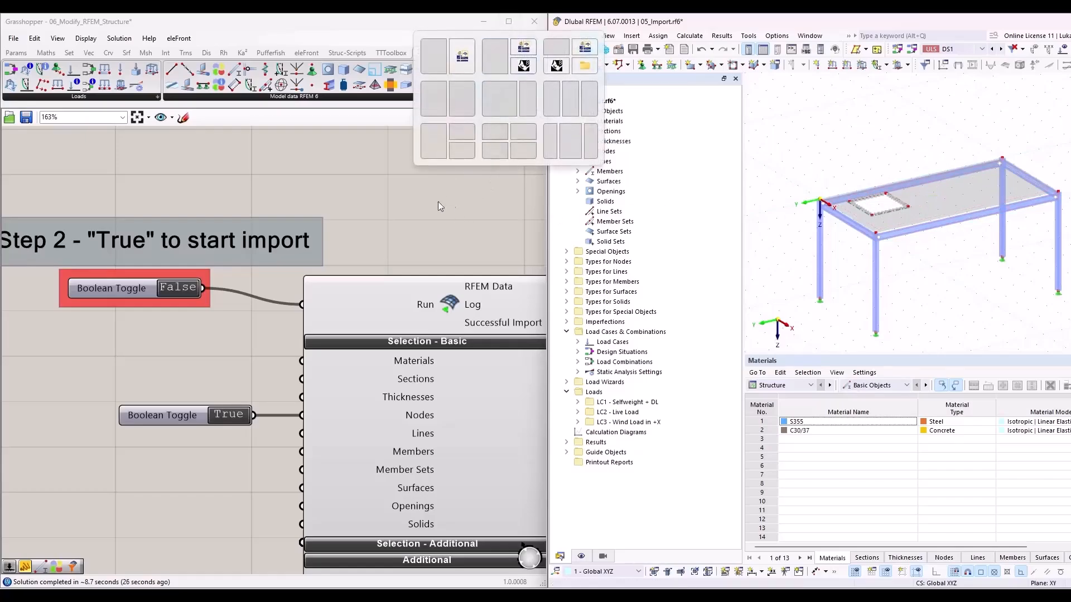
scroll(390, 218, down, 5)
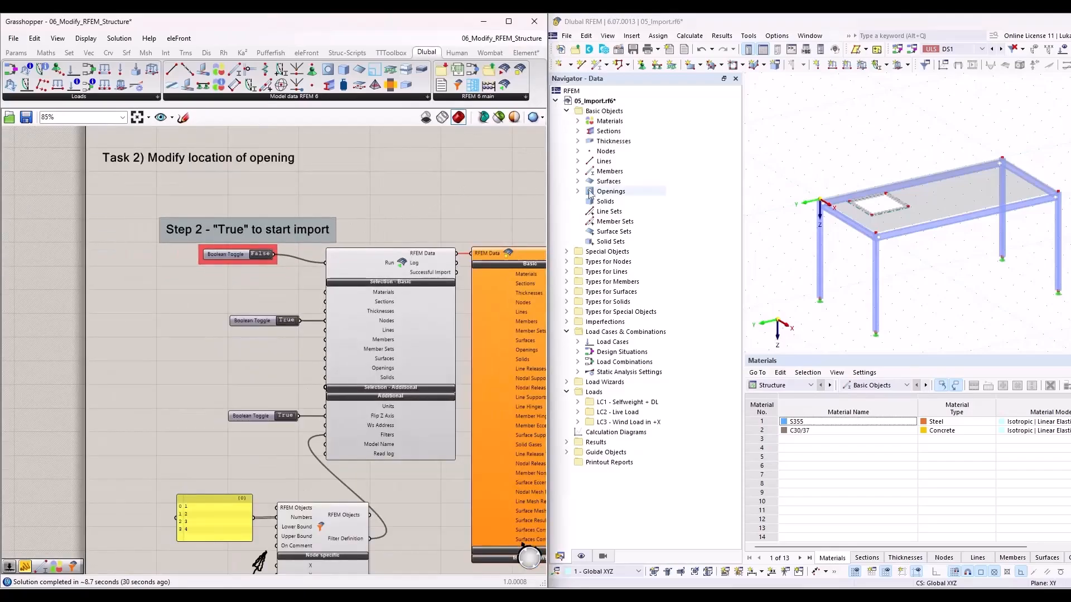
scroll(826, 207, up, 3)
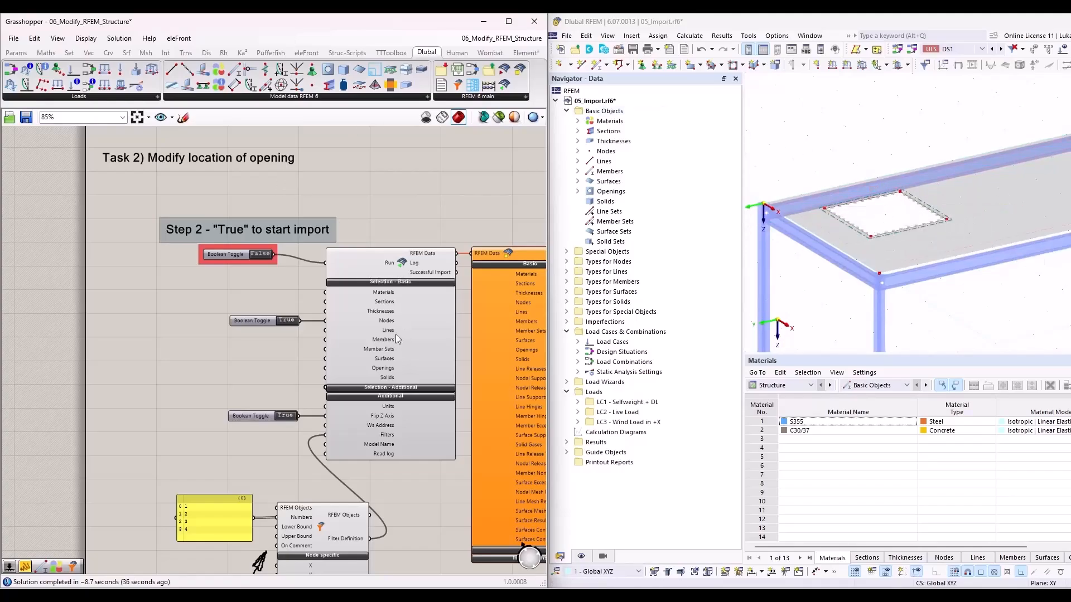
Step: Maximize Grasshopper and examine the Step 2 import component's selections and the node filter with its number panel
click(508, 22)
scroll(396, 260, up, 3)
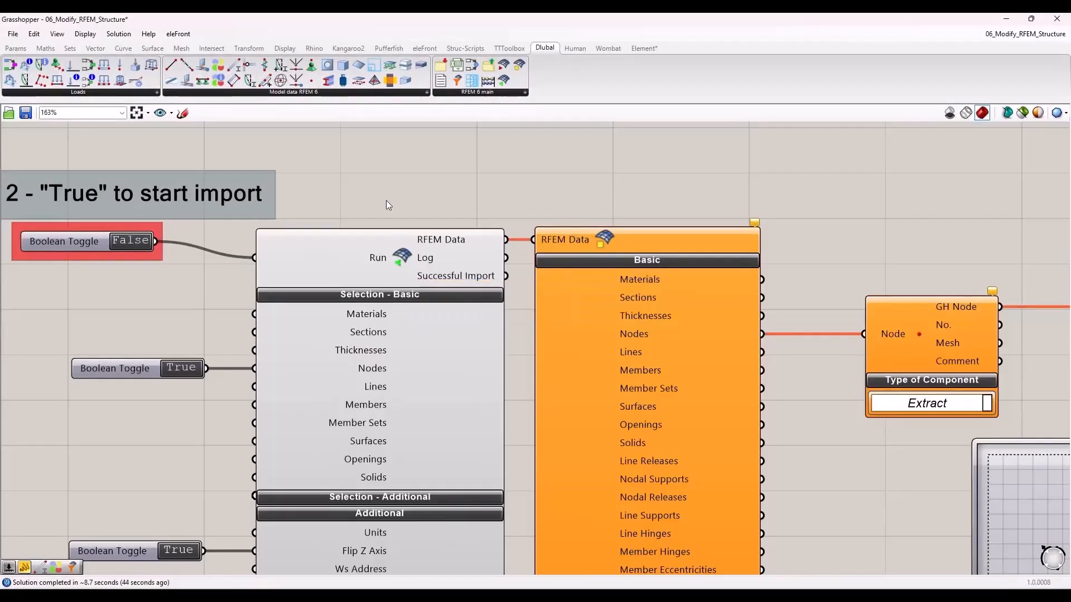
right_drag(386, 199, 449, 153)
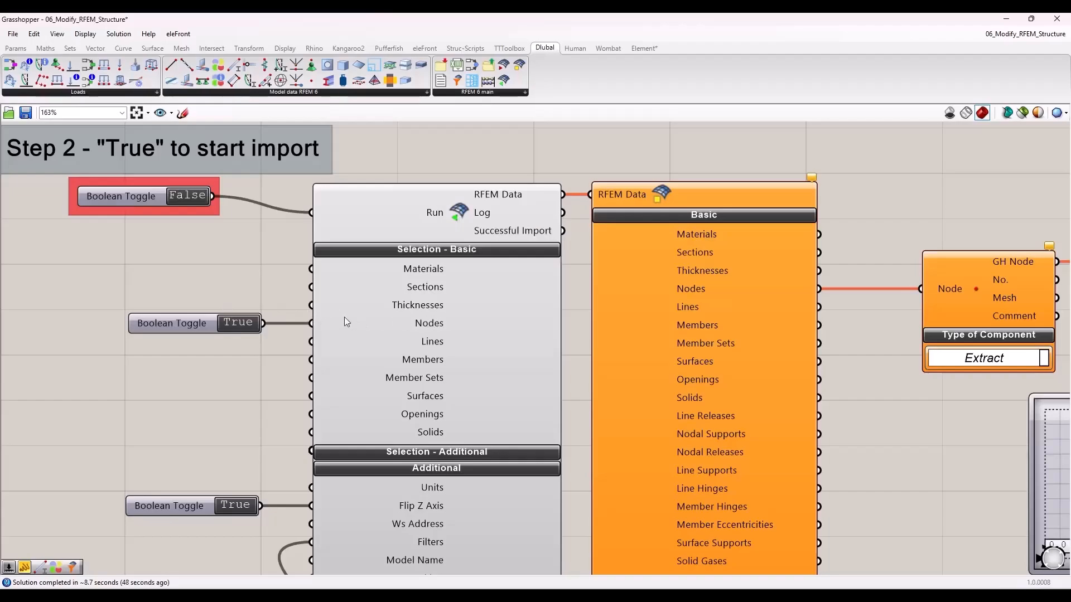
right_drag(210, 378, 273, 217)
scroll(279, 303, down, 2)
right_drag(275, 393, 330, 231)
scroll(382, 346, up, 1)
scroll(383, 345, up, 1)
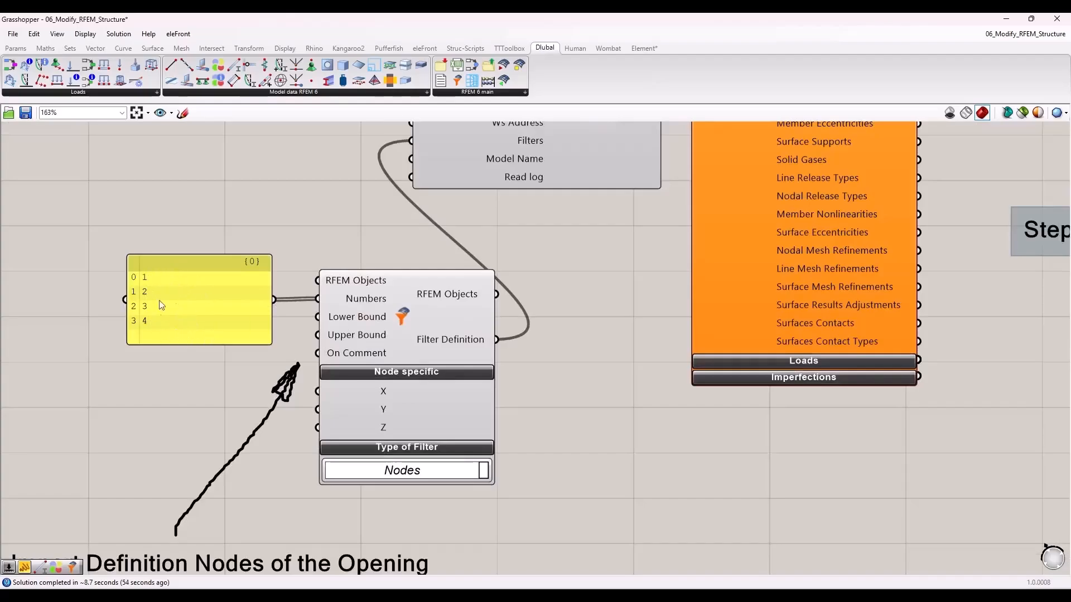
Step: Examine how the imported RFEM data passes its nodes to the Extract node component and on to the Move component
scroll(276, 355, down, 3)
right_drag(480, 308, 295, 458)
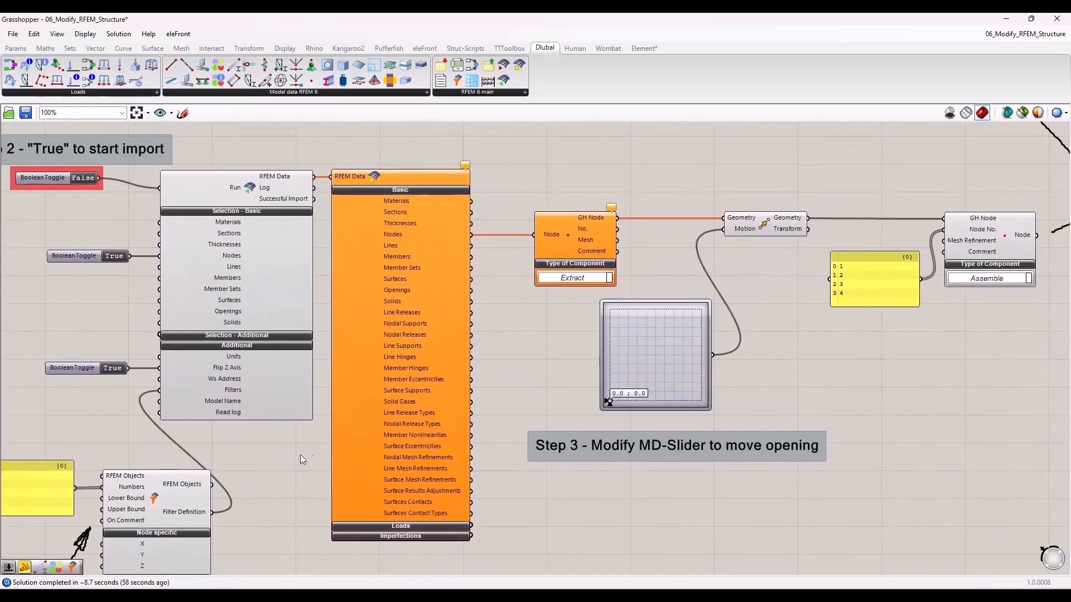
scroll(451, 236, up, 3)
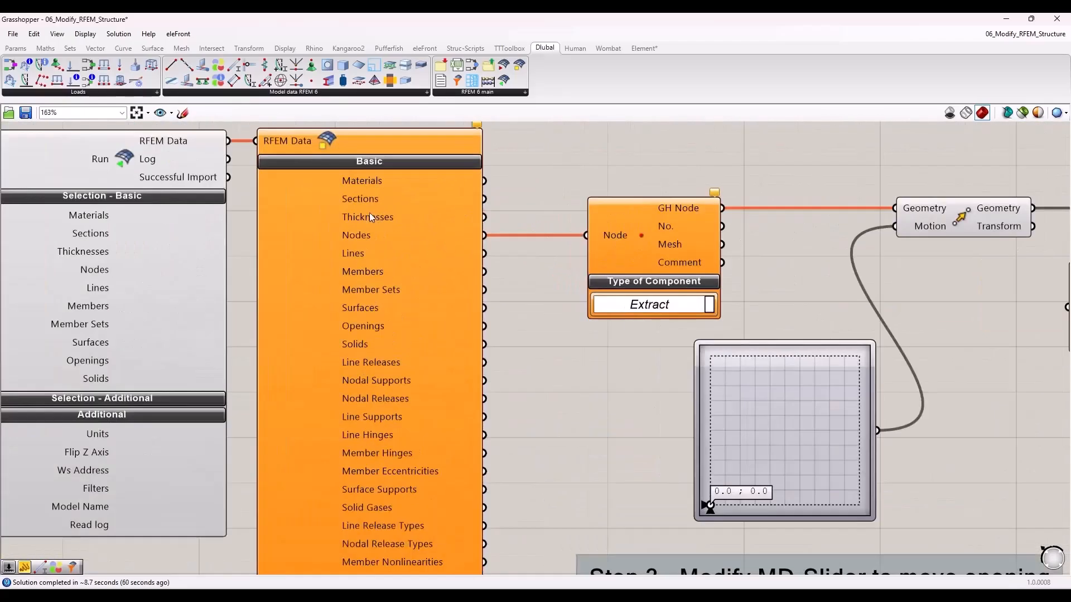
right_drag(606, 369, 306, 400)
click(406, 276)
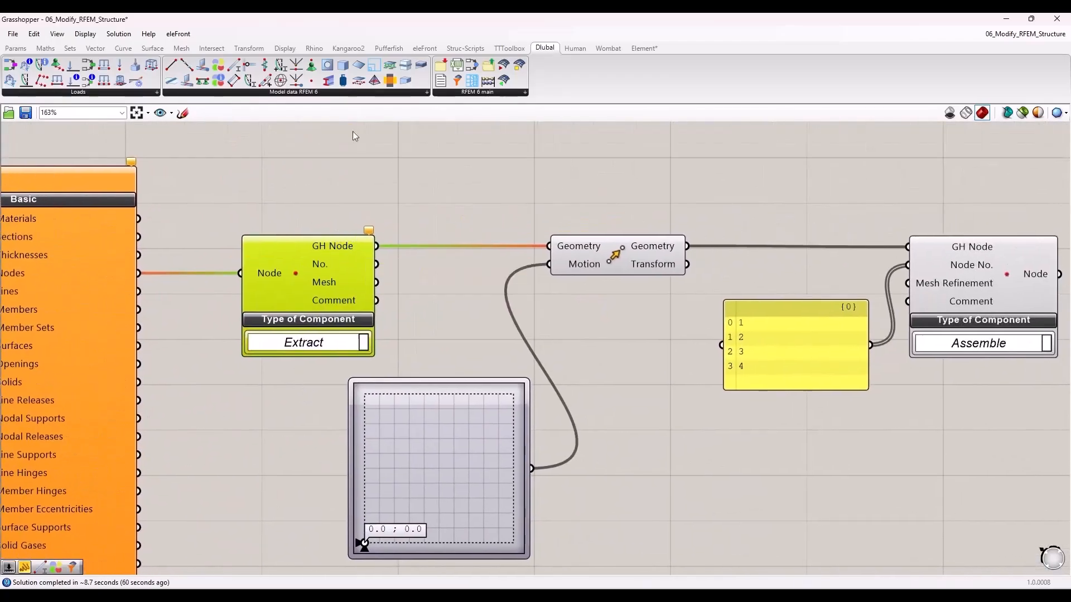
Step: Place Grasshopper beside Rhino and set the Step 2 Run toggle to True to import the opening's definition nodes
drag(358, 25, 888, 57)
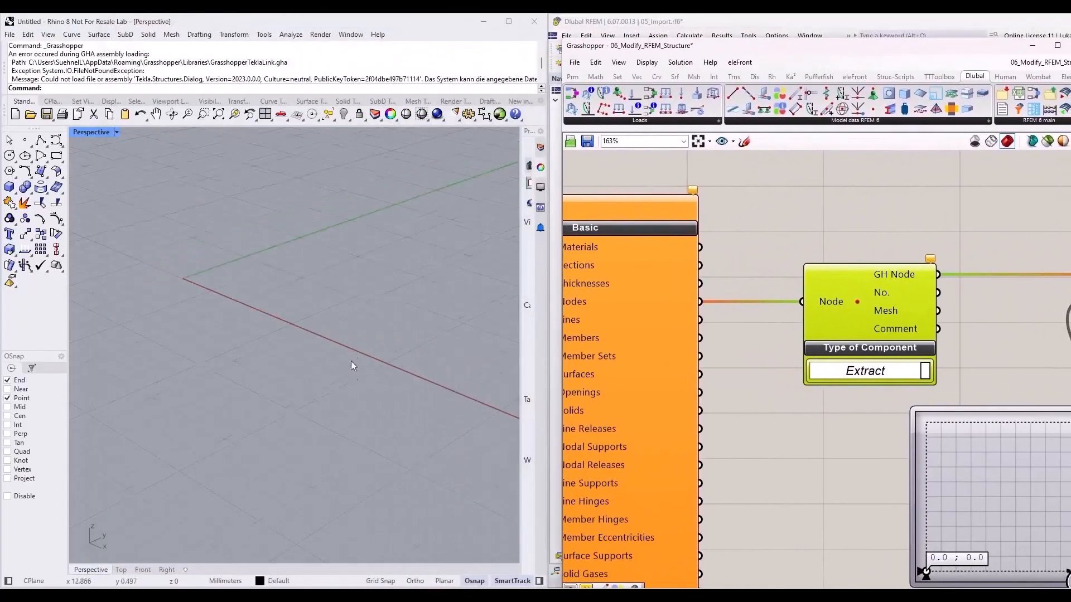
click(907, 198)
scroll(919, 283, down, 6)
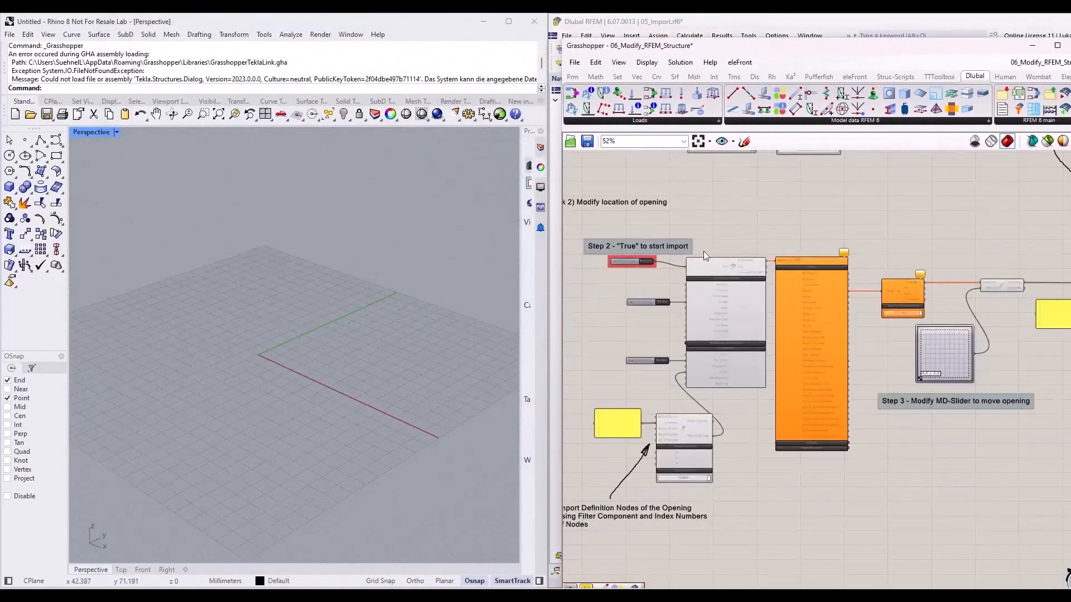
scroll(649, 264, up, 7)
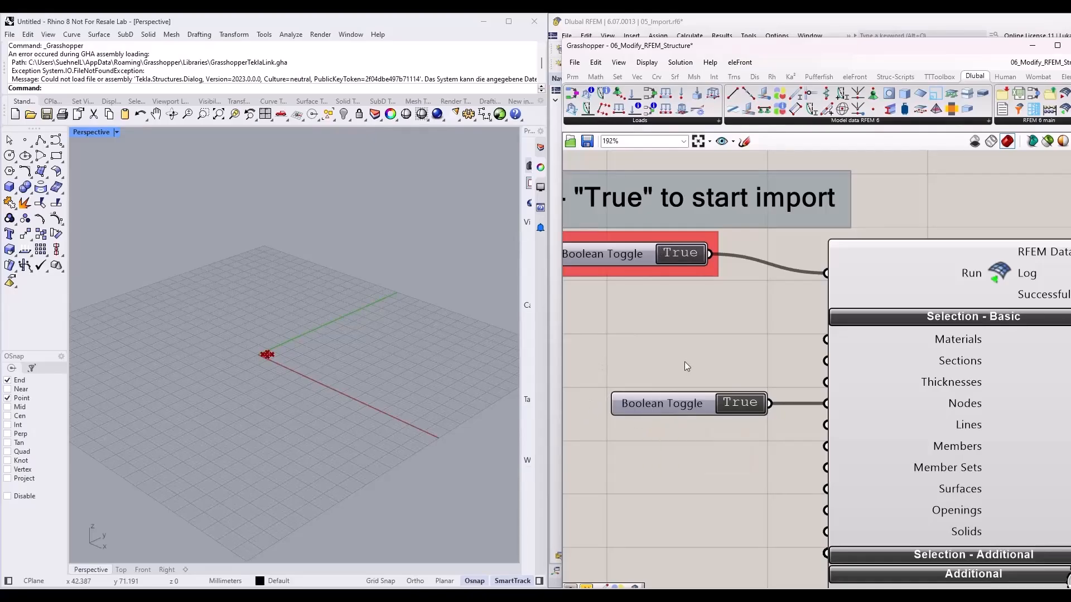
scroll(380, 345, up, 10)
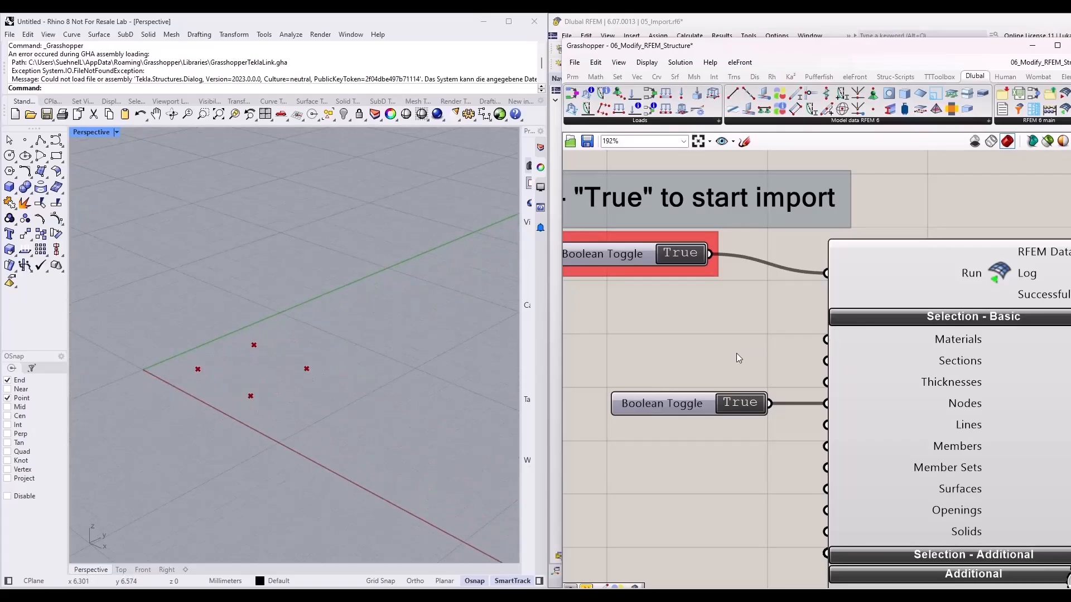
Step: Set the Step 3 MD-Slider to about 1.24 ; 4.66 to move the opening's nodes
scroll(737, 354, down, 5)
scroll(835, 391, up, 3)
scroll(835, 388, down, 1)
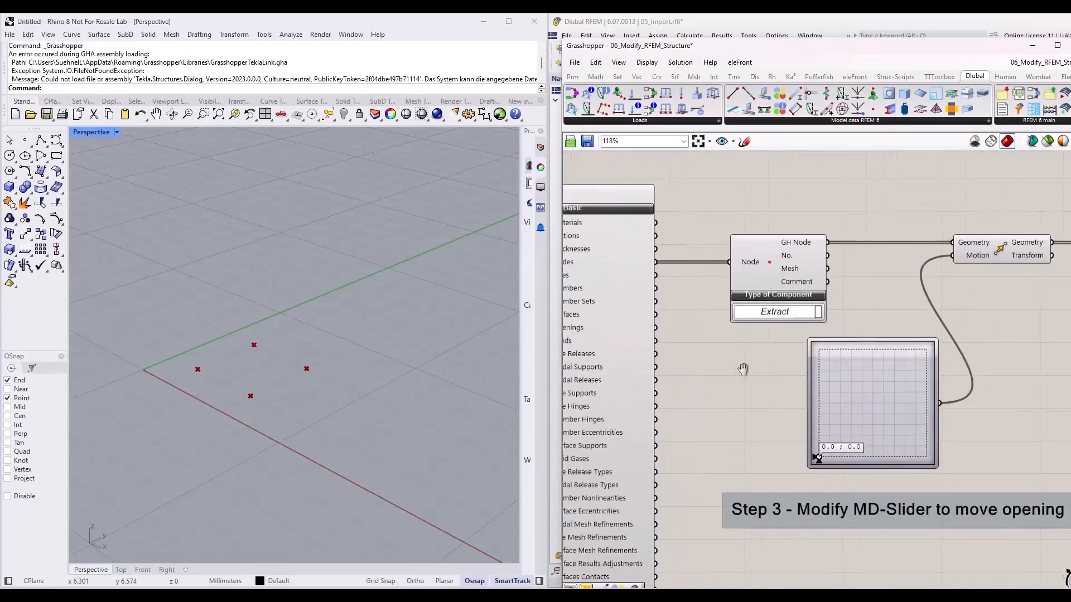
scroll(898, 279, up, 1)
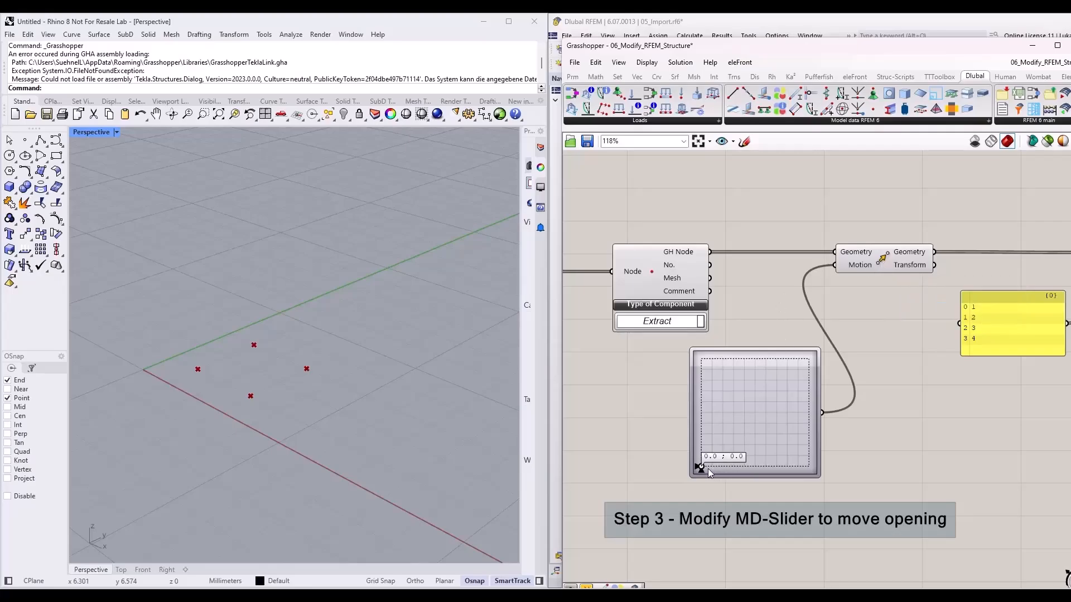
drag(701, 469, 753, 370)
drag(807, 366, 791, 367)
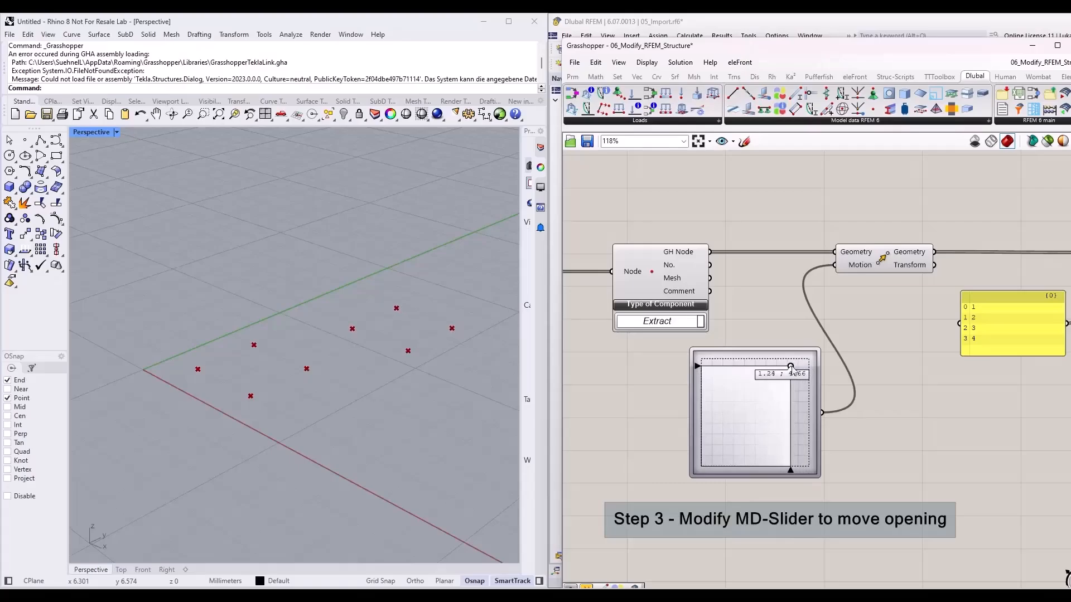
Step: Examine the Assemble node component and the panel supplying its Node No. input
scroll(620, 380, down, 4)
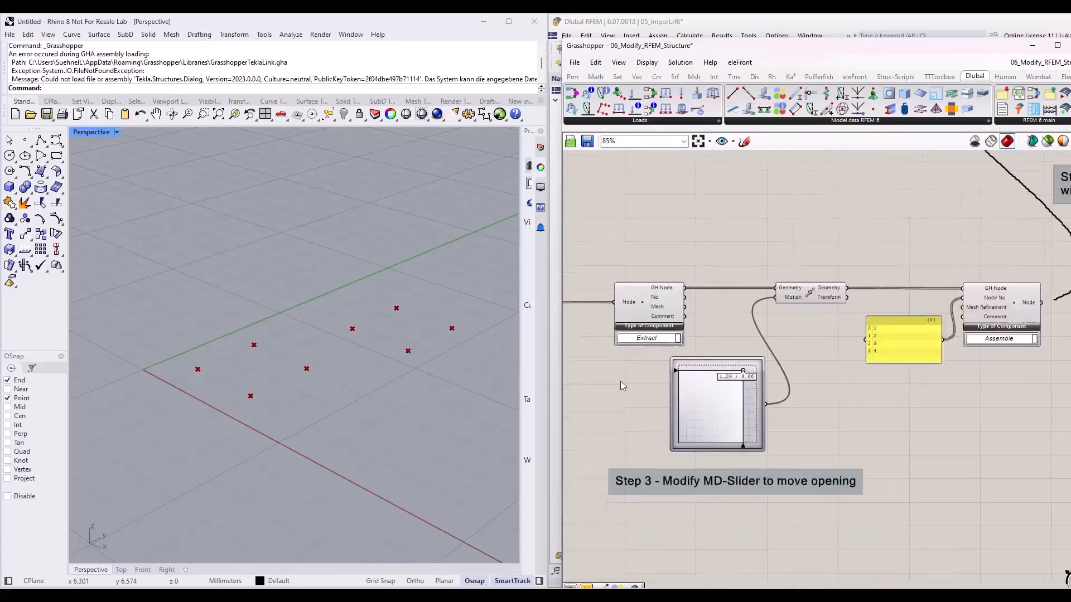
scroll(933, 315, up, 5)
click(873, 342)
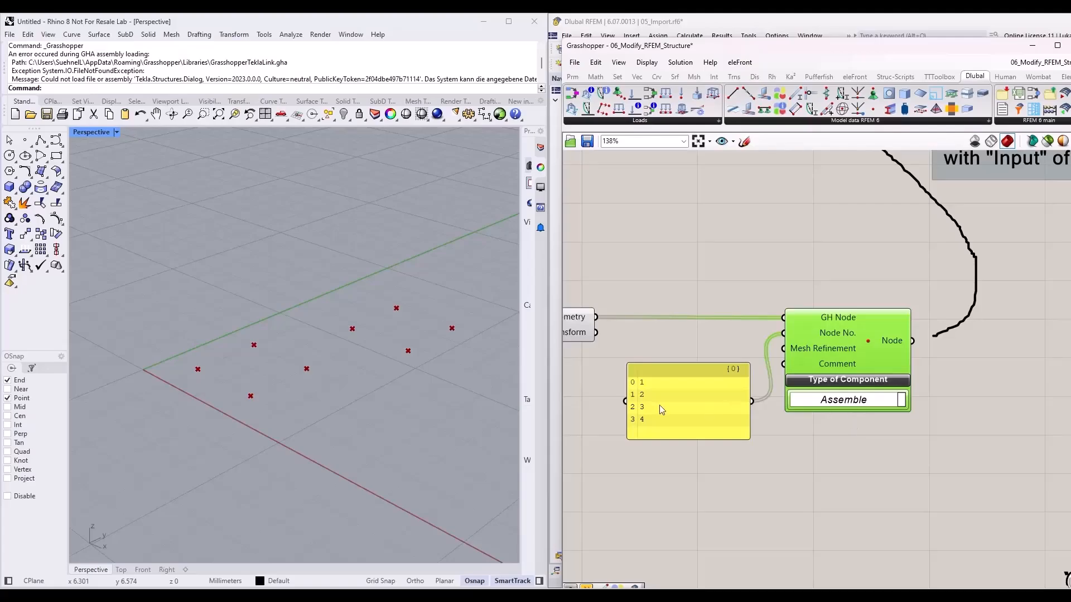
click(693, 387)
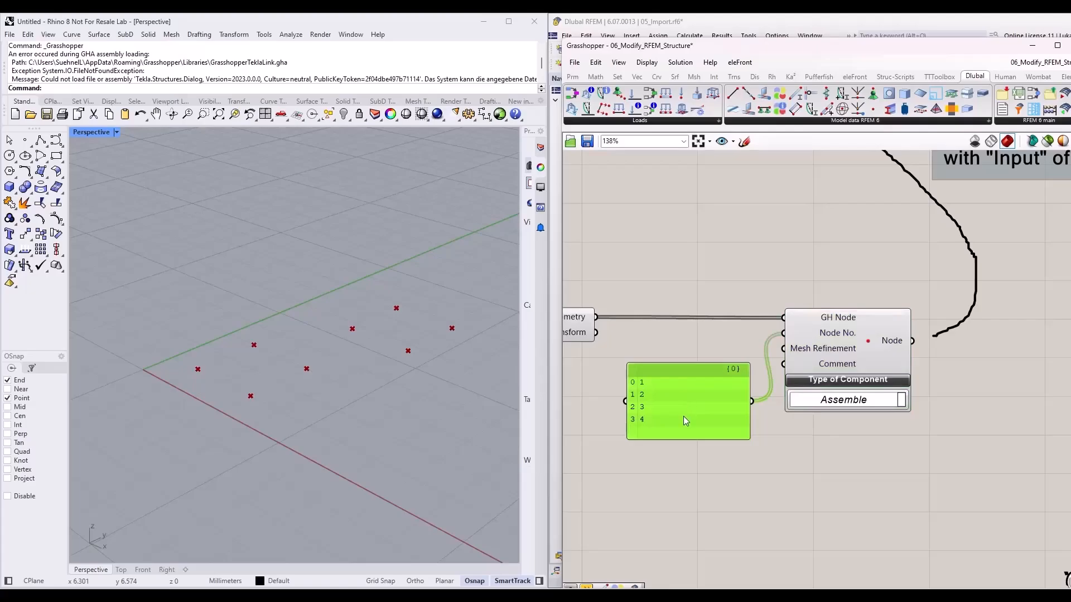
click(701, 449)
Step: Compare the node numbers in the import filter's panel with those supplied to the Assemble component for the moved geometry
scroll(854, 417, down, 10)
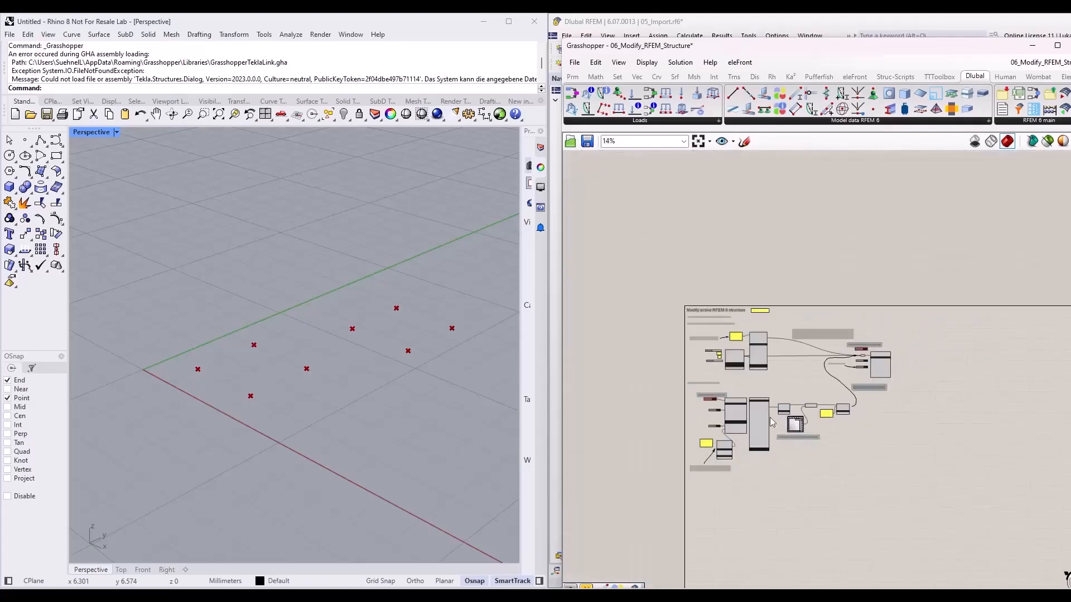
scroll(720, 437, up, 5)
scroll(667, 440, up, 2)
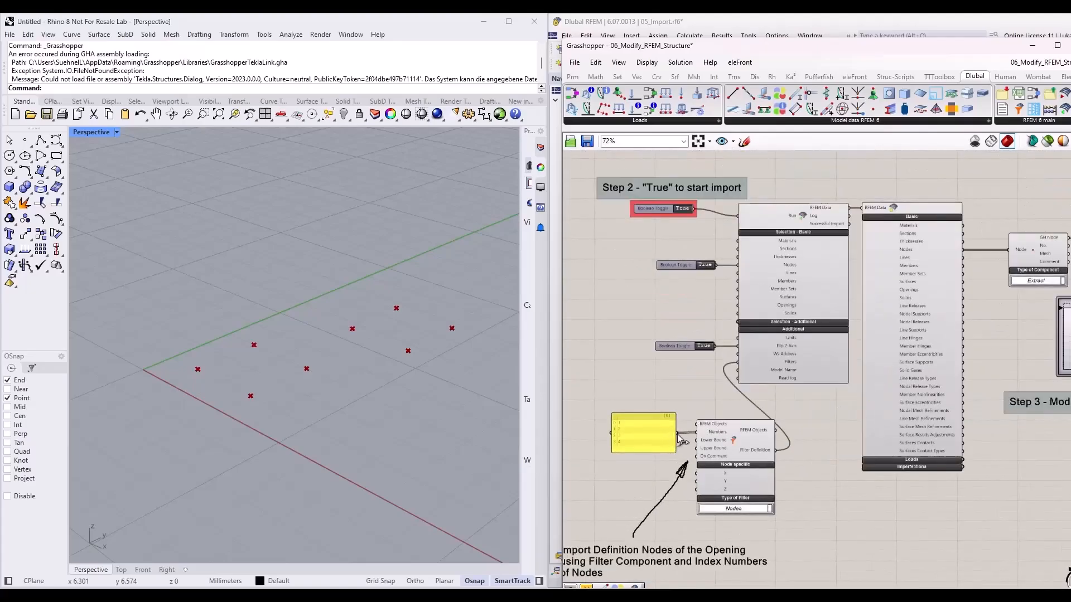
click(668, 435)
right_drag(829, 357, 623, 405)
scroll(952, 335, up, 4)
click(801, 400)
click(899, 421)
right_drag(899, 420, 775, 452)
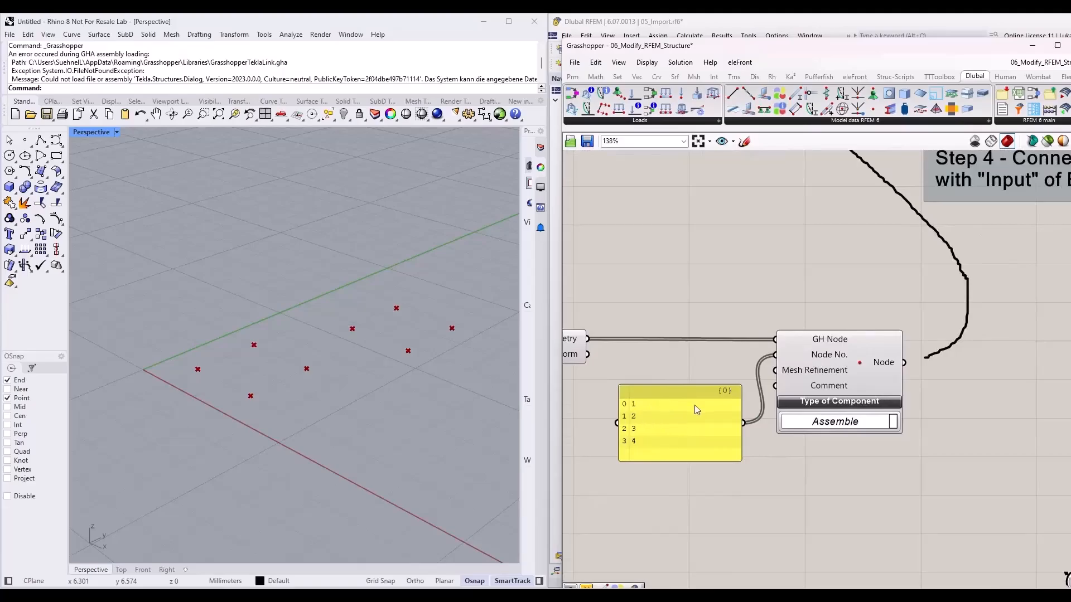
mouse_move(824, 340)
right_drag(617, 373, 728, 367)
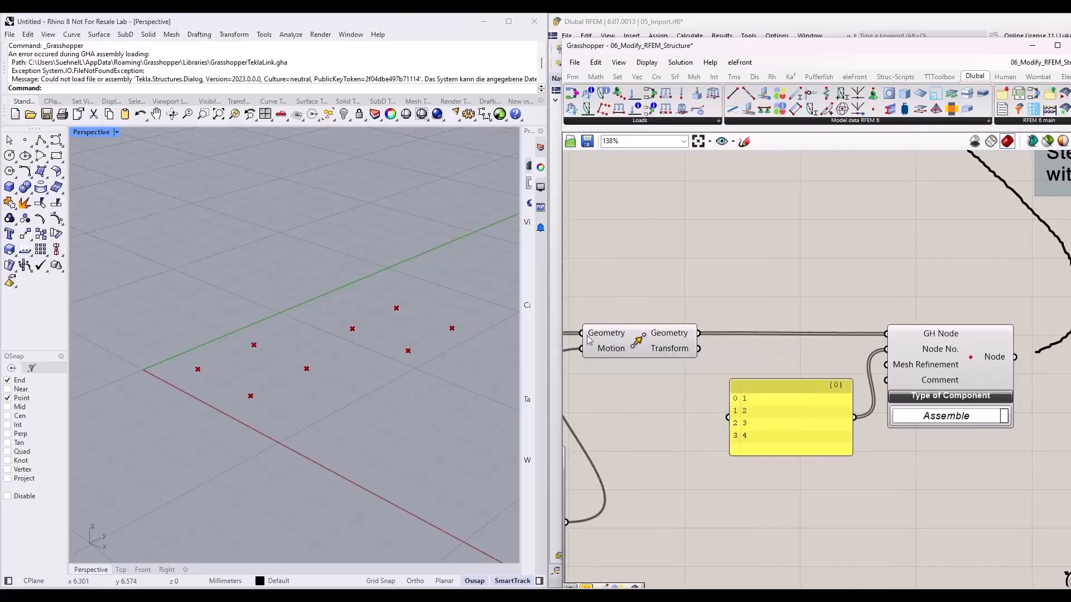
drag(807, 426, 796, 403)
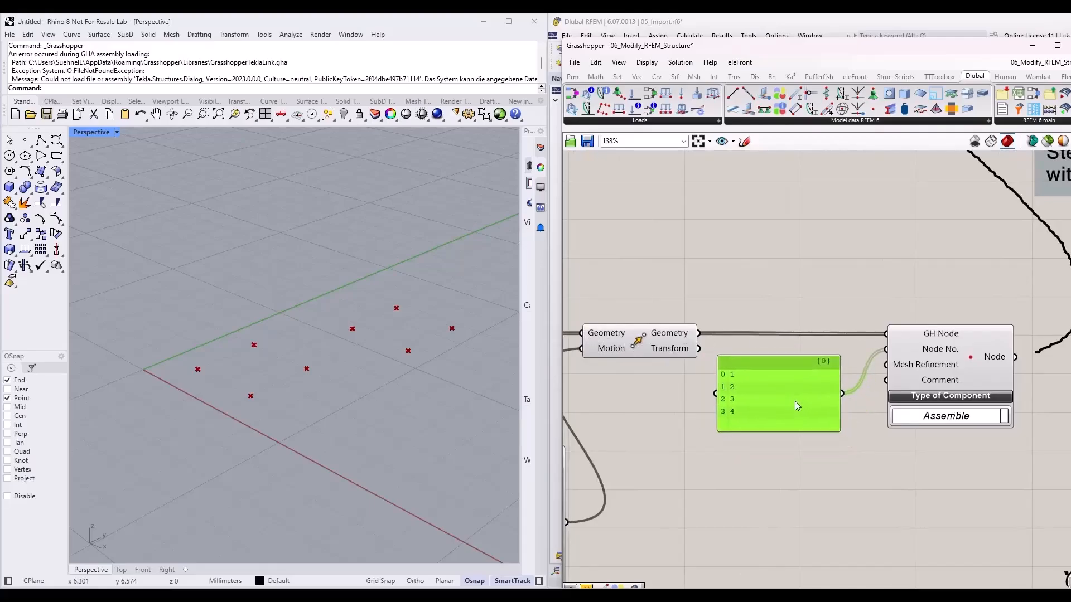
click(954, 351)
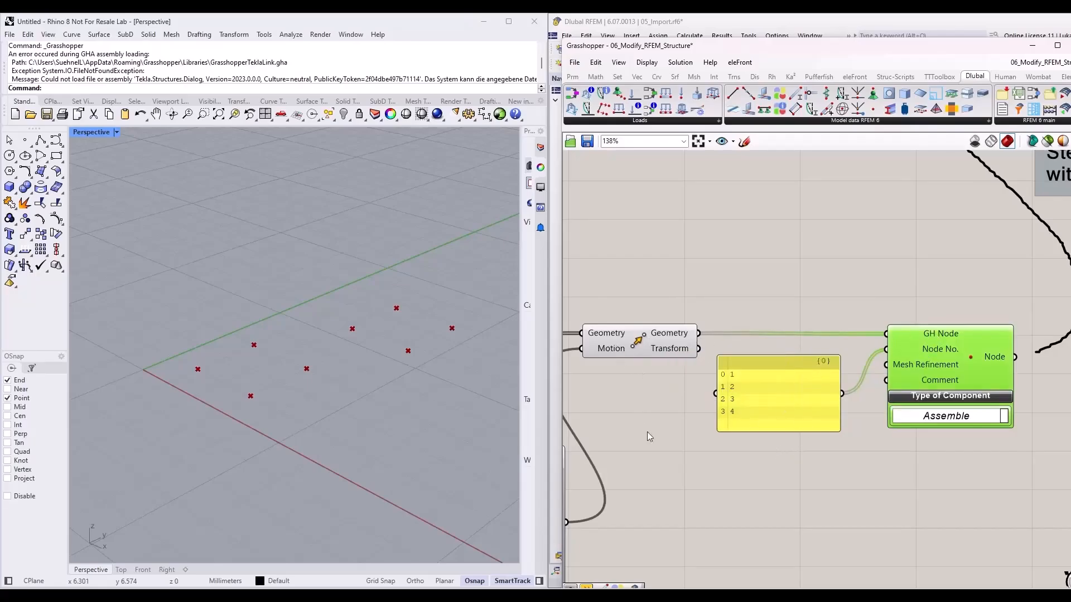
Step: Connect the Assemble component's Node output to the relay feeding the export component's Input, keeping the existing connections
scroll(667, 478, down, 5)
scroll(809, 345, up, 2)
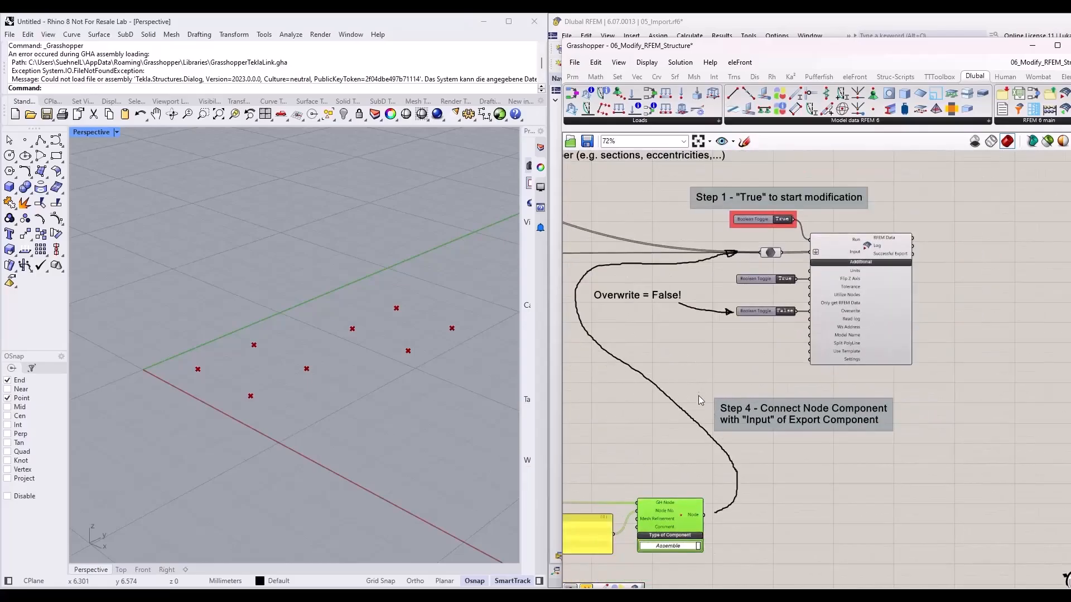
drag(704, 515, 760, 252)
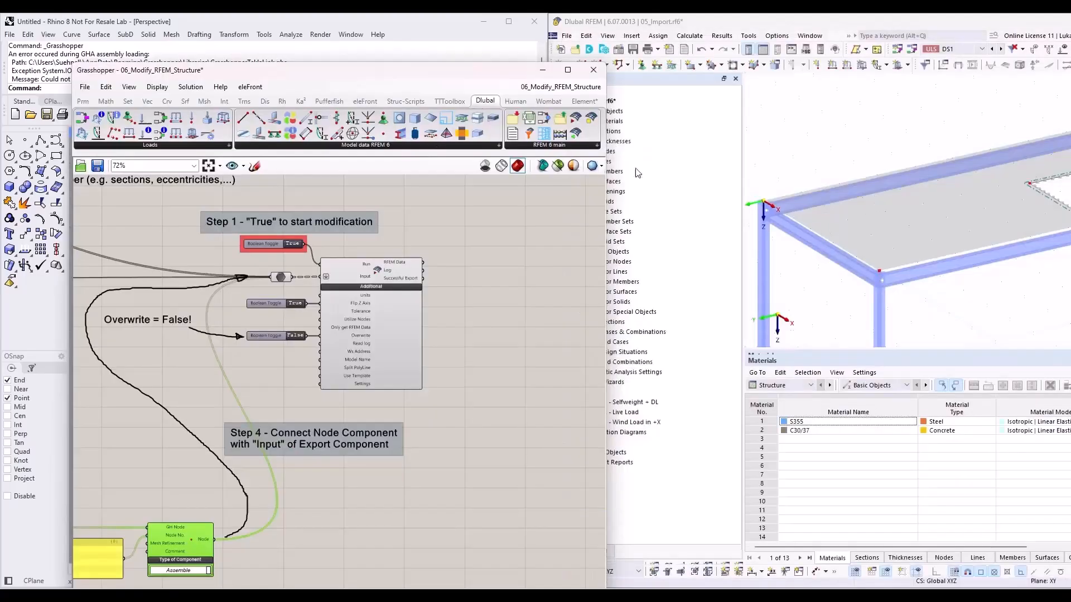
Step: Place Grasshopper beside RFEM and check the relocated opening and the Step 1 Run toggle
scroll(833, 216, down, 4)
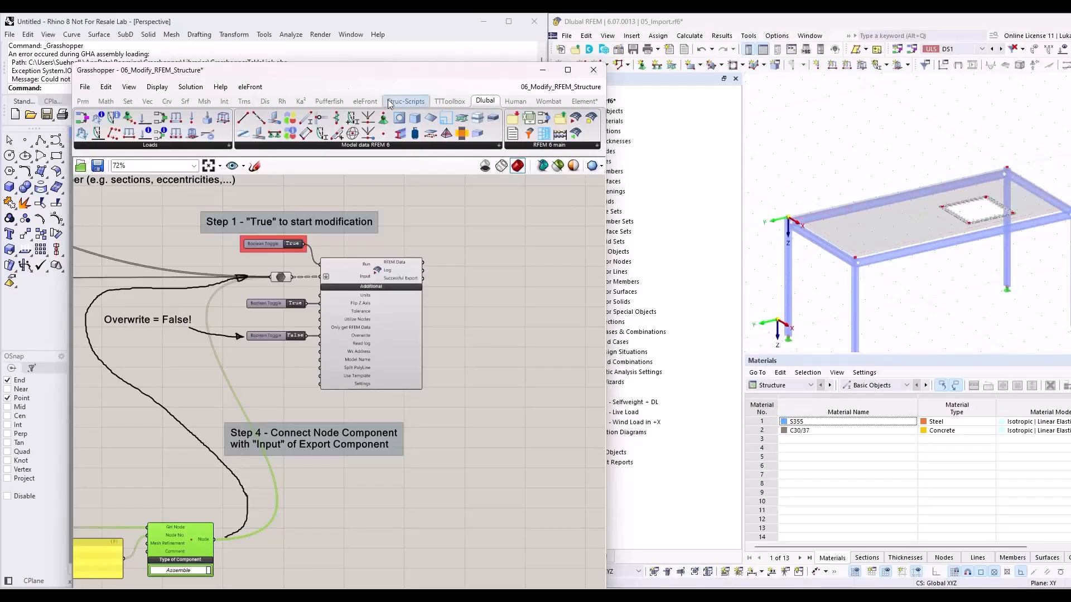
drag(348, 73, 2, 124)
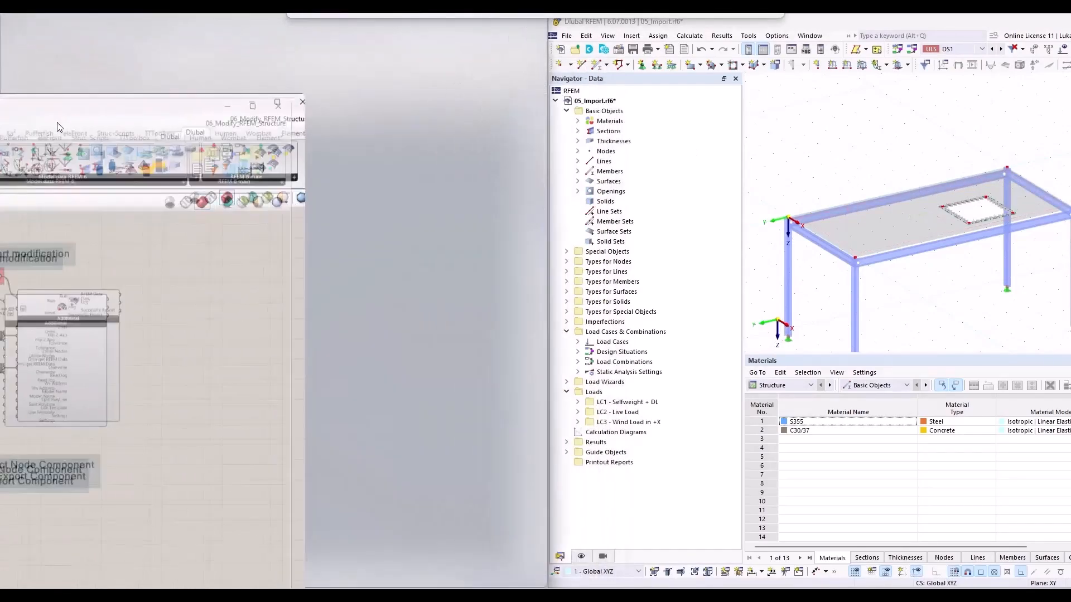
scroll(156, 187, up, 5)
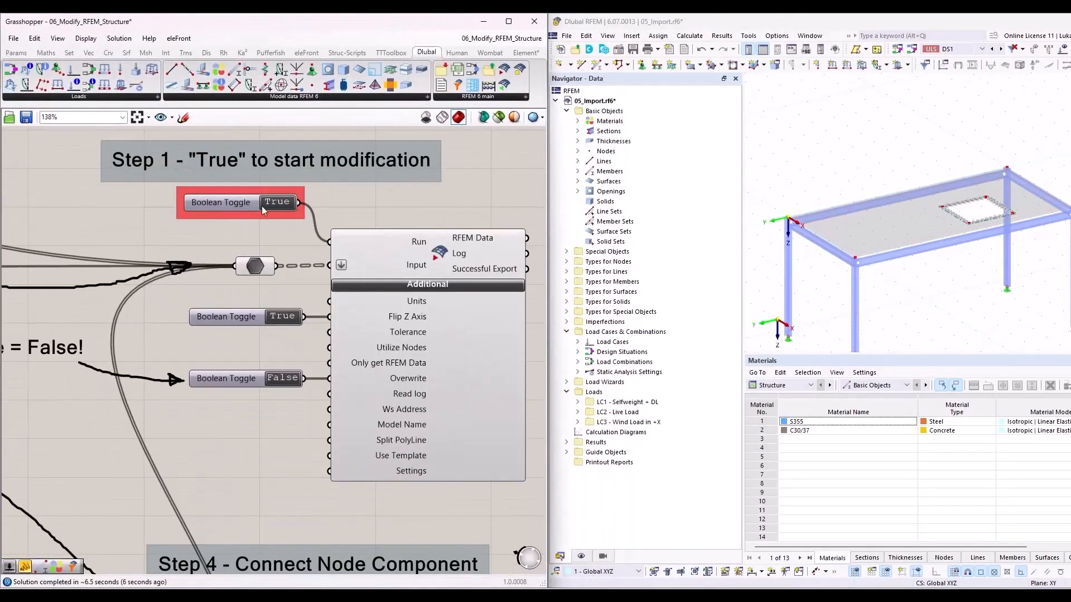
click(231, 202)
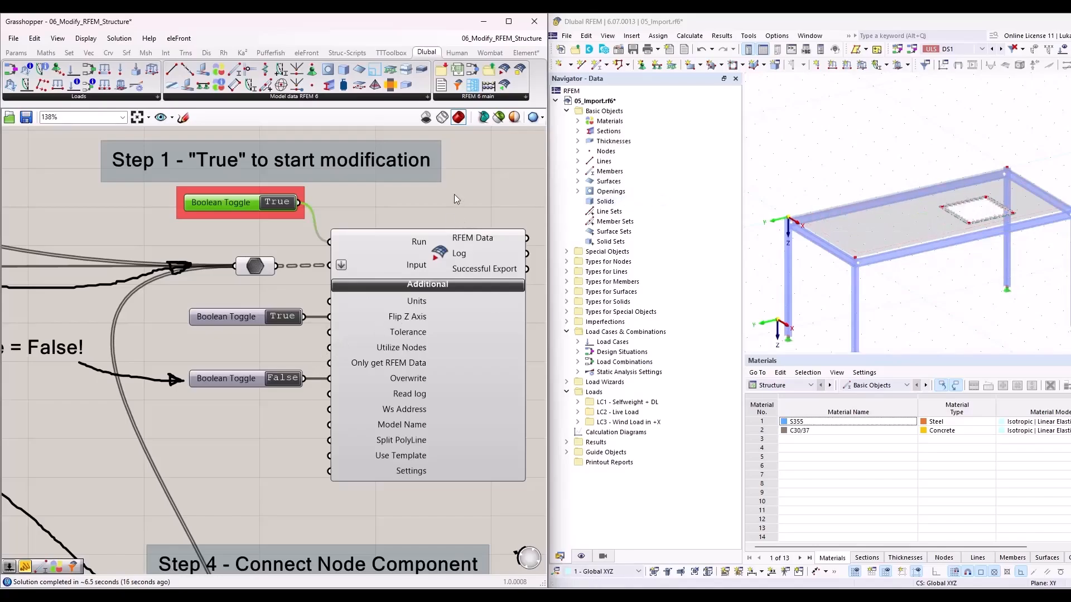
Step: Drive the Move component's Motion input from a duplicate of the Step 3 MD-Slider set to about 0.33 ; 1.03
scroll(460, 153, down, 4)
scroll(468, 214, down, 3)
scroll(236, 365, up, 8)
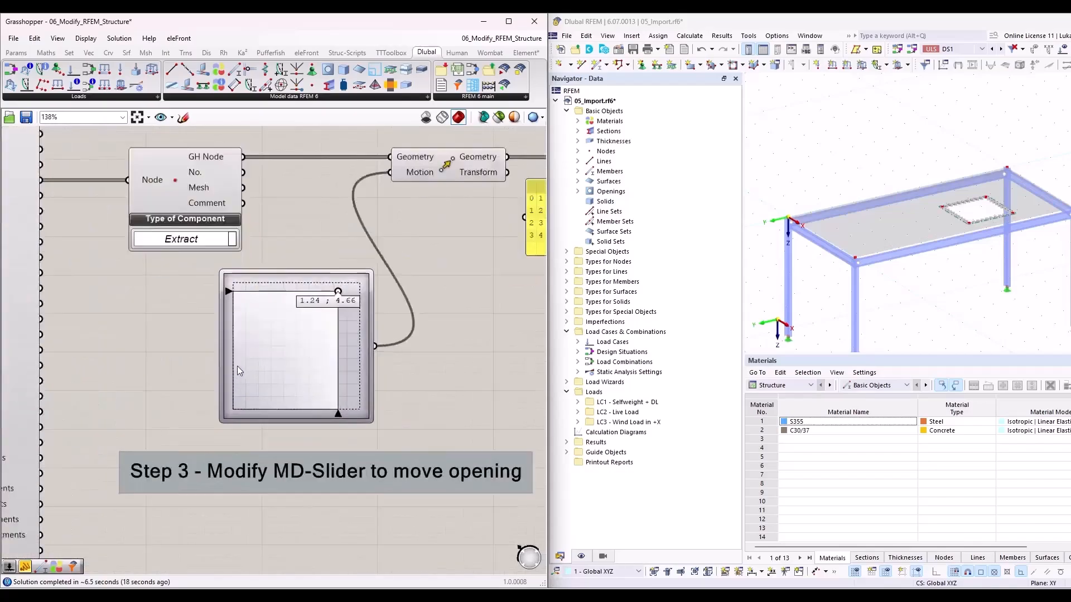
scroll(206, 304, down, 1)
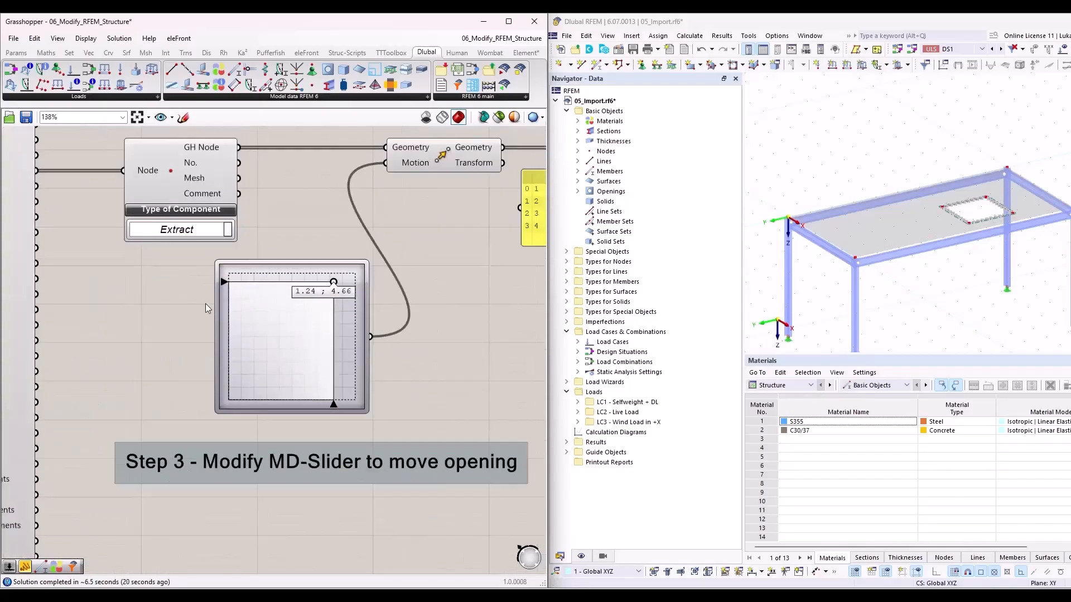
click(364, 349)
right_drag(452, 363, 390, 356)
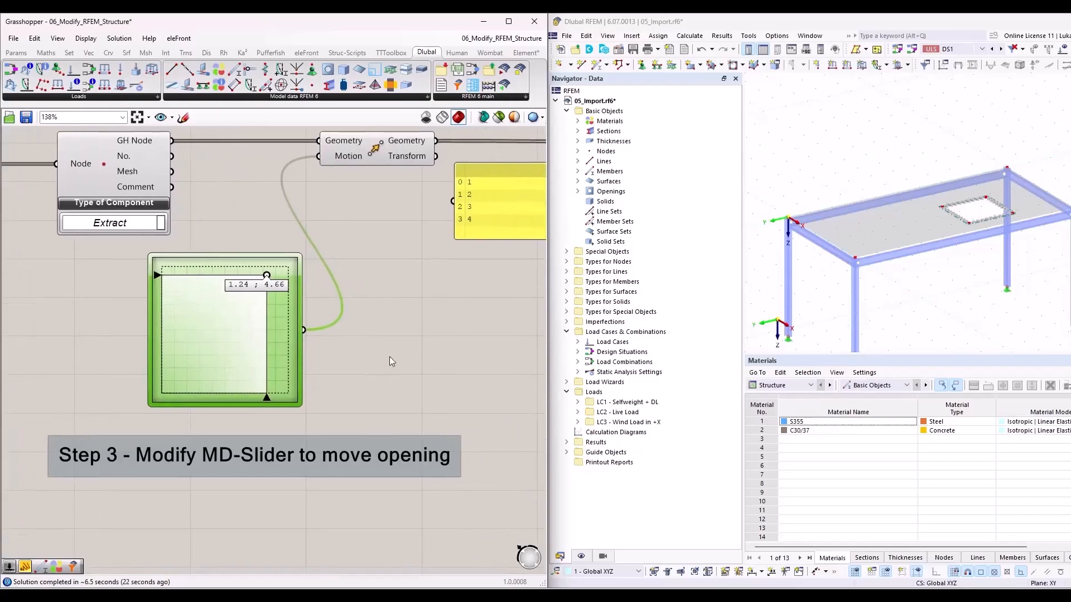
drag(311, 337, 464, 363)
drag(435, 303, 362, 385)
drag(477, 348, 319, 157)
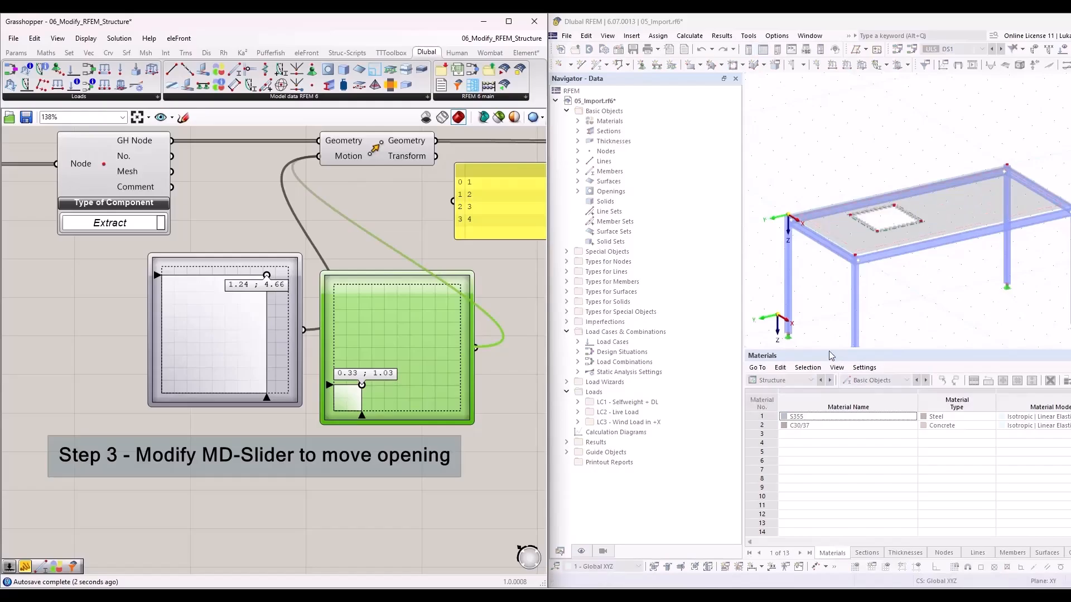
Step: Review the Step 1 export component with its toggles and the Node connection from Step 4
scroll(223, 376, down, 6)
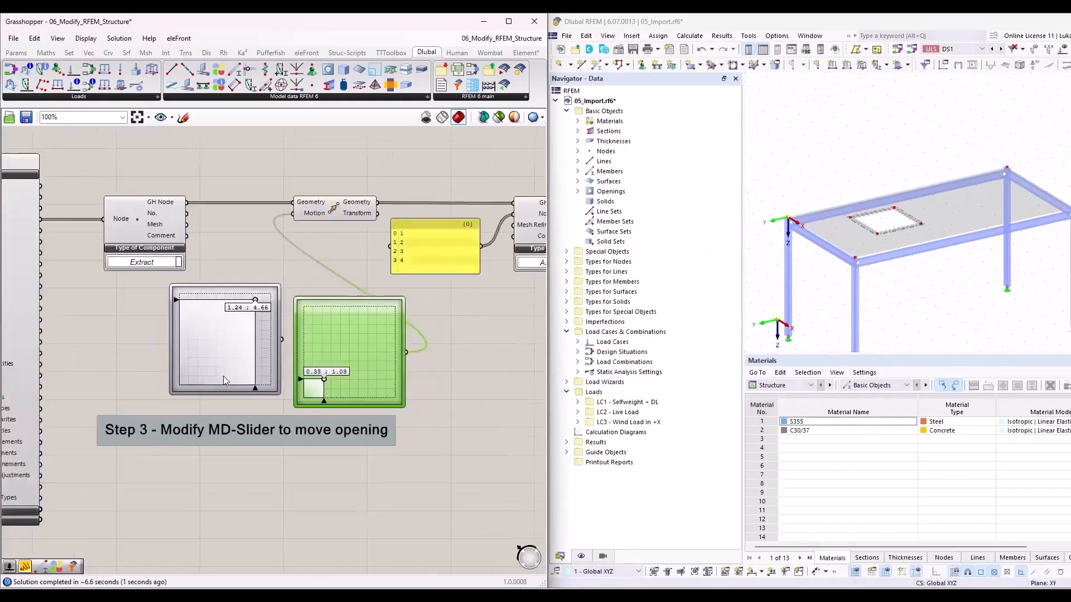
scroll(454, 148, up, 4)
scroll(409, 163, up, 1)
right_drag(426, 183, 394, 263)
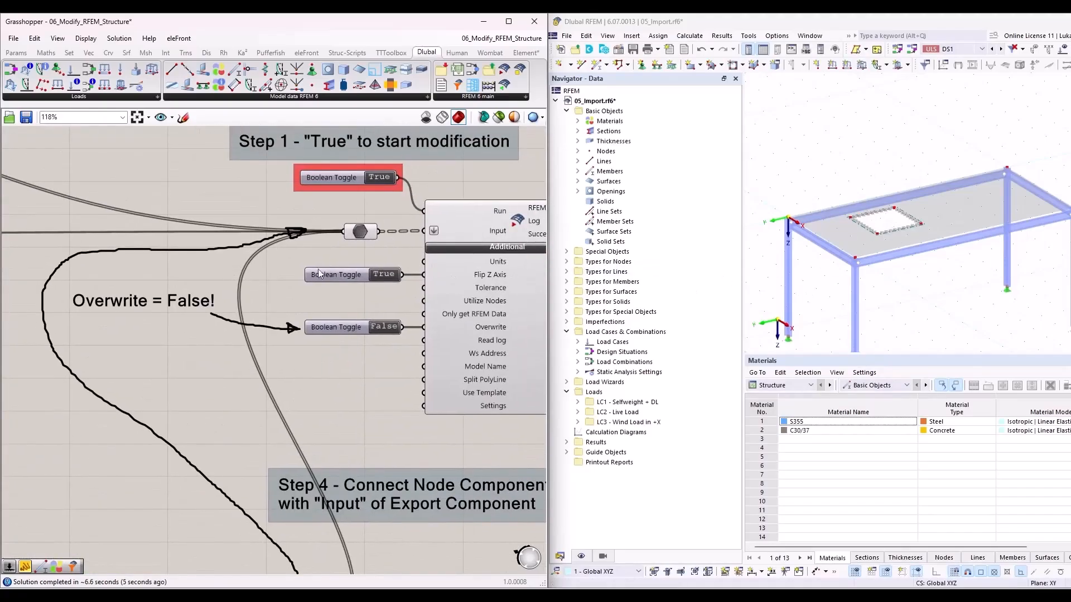
scroll(328, 271, down, 2)
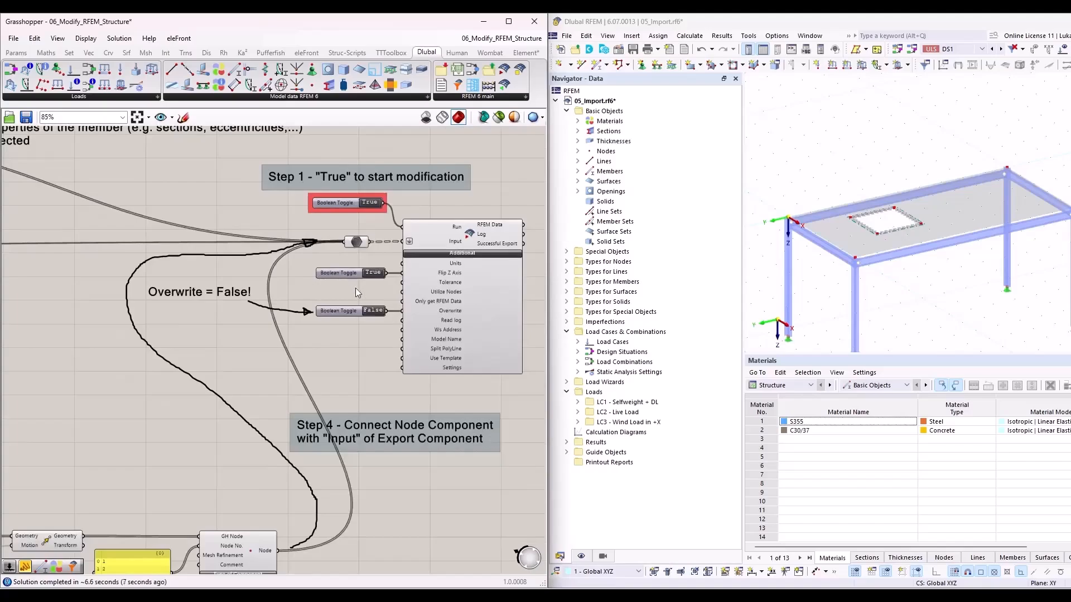
Step: Set the Step 1 Boolean Toggle driving the export component's Run input to False
scroll(427, 325, up, 4)
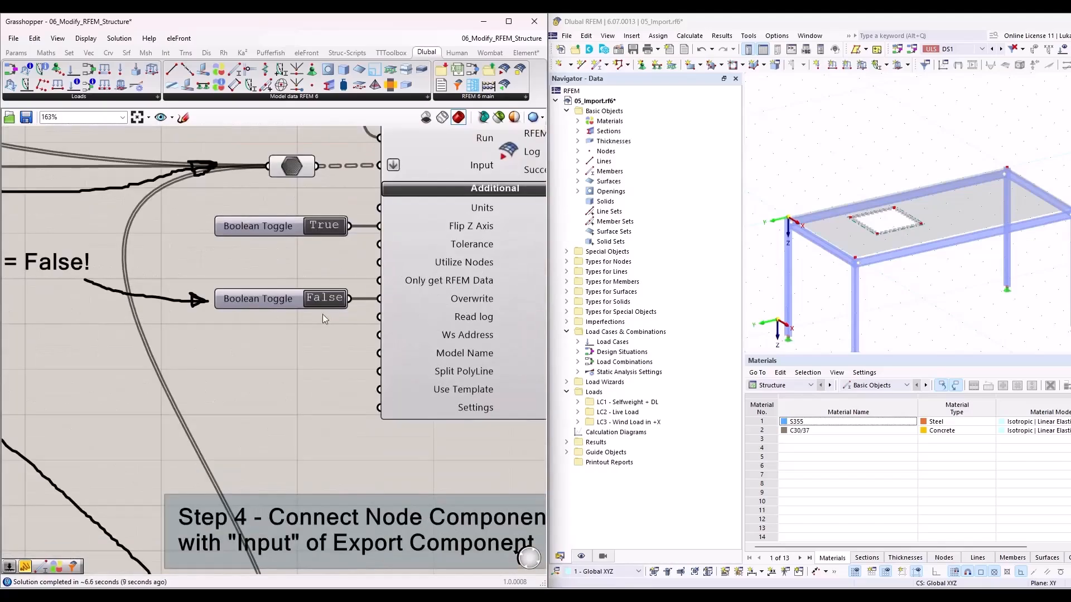
scroll(322, 313, down, 4)
scroll(187, 516, up, 4)
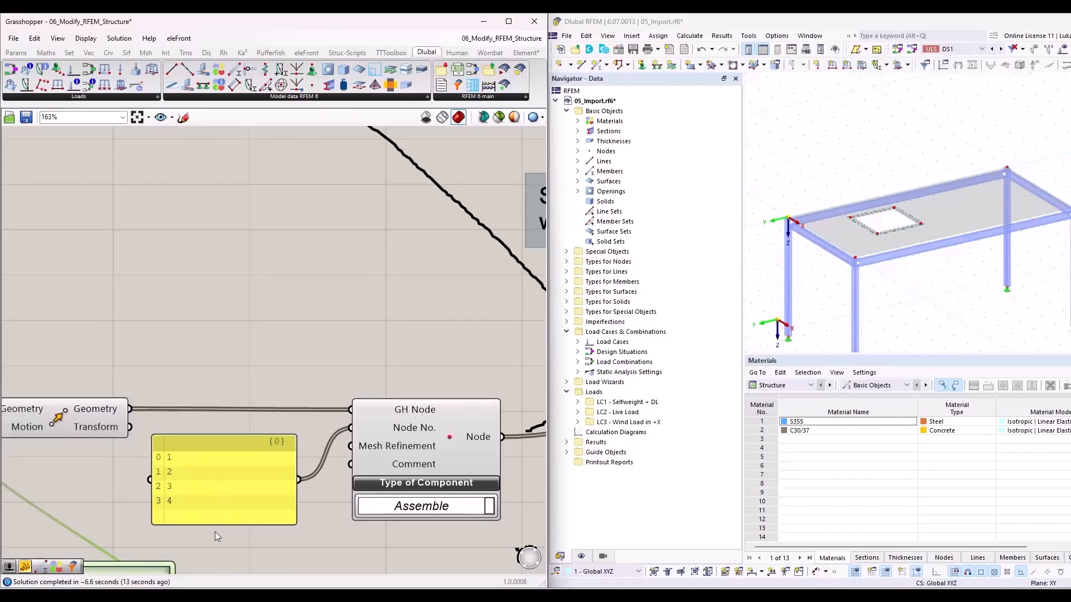
scroll(213, 528, down, 6)
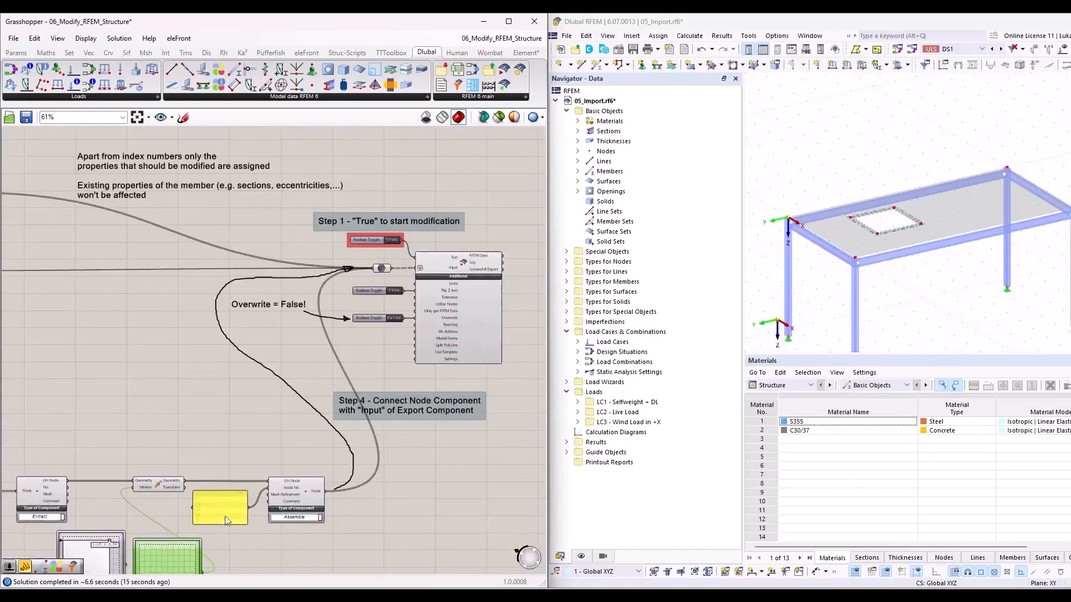
scroll(400, 238, up, 5)
click(389, 243)
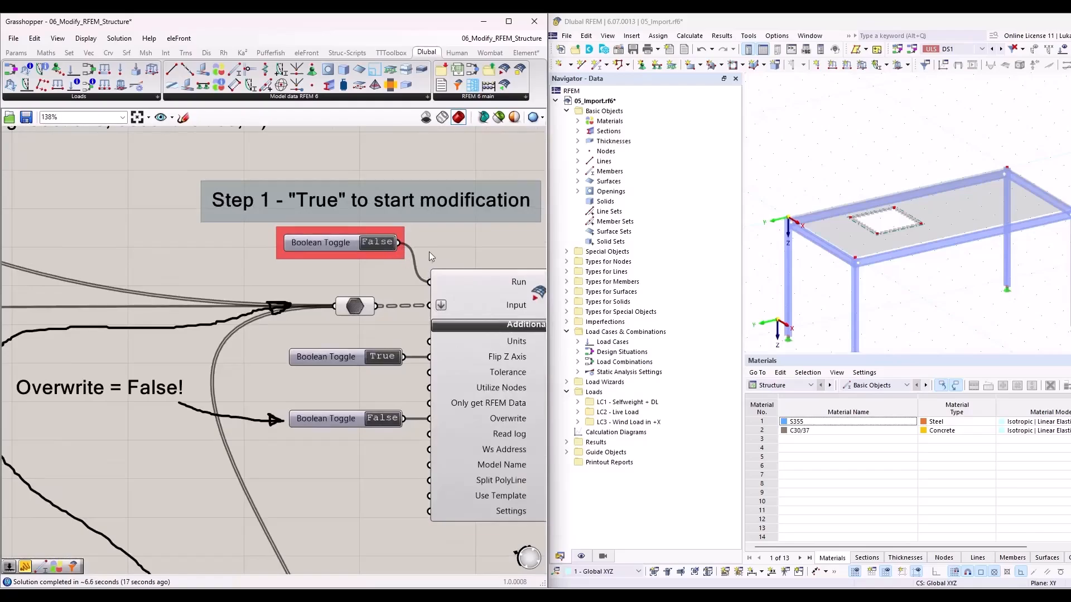
scroll(354, 336, down, 7)
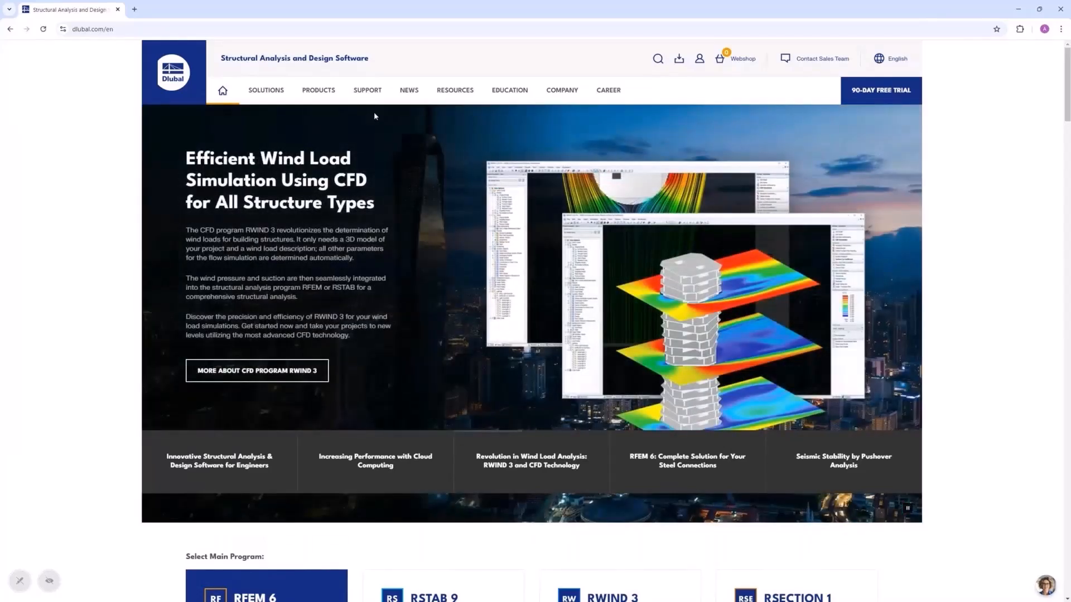
Step: Switch to the Dlubal website in the browser and open the Online Courses page of its Training section
mouse_move(367, 92)
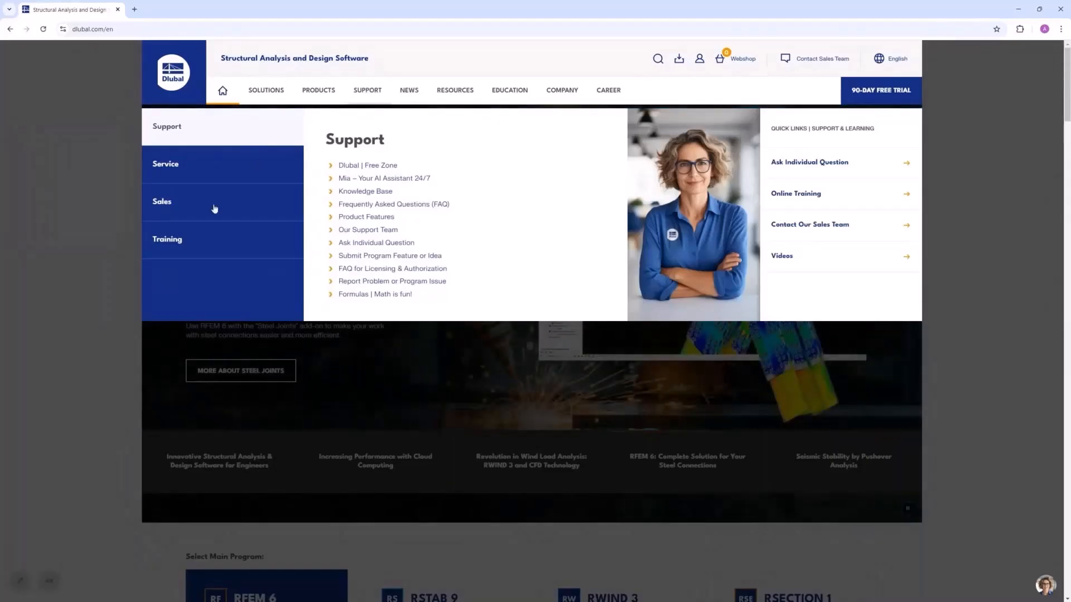
click(195, 244)
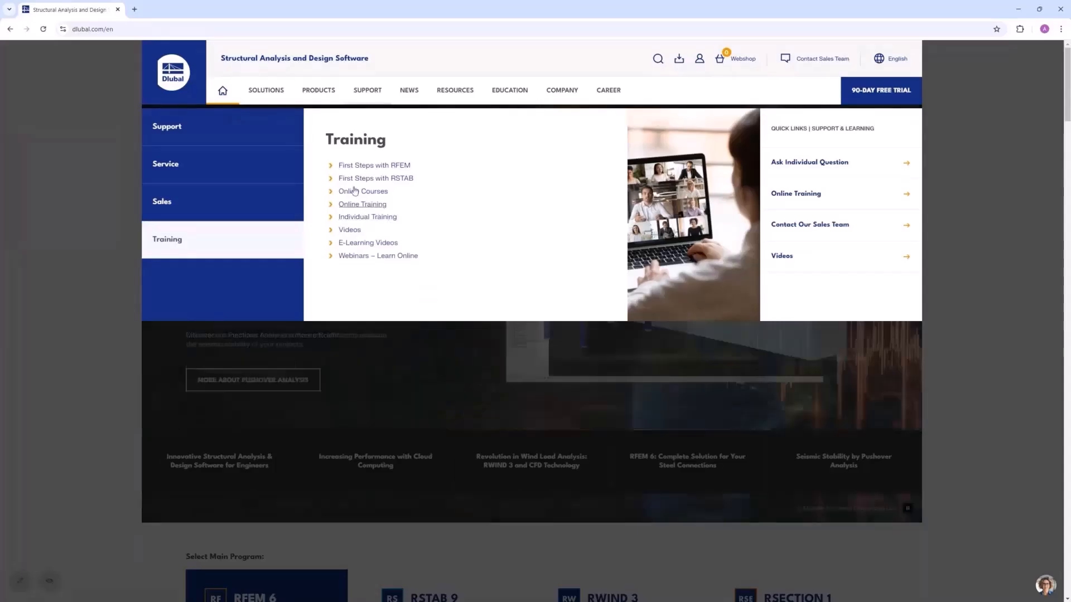
click(360, 193)
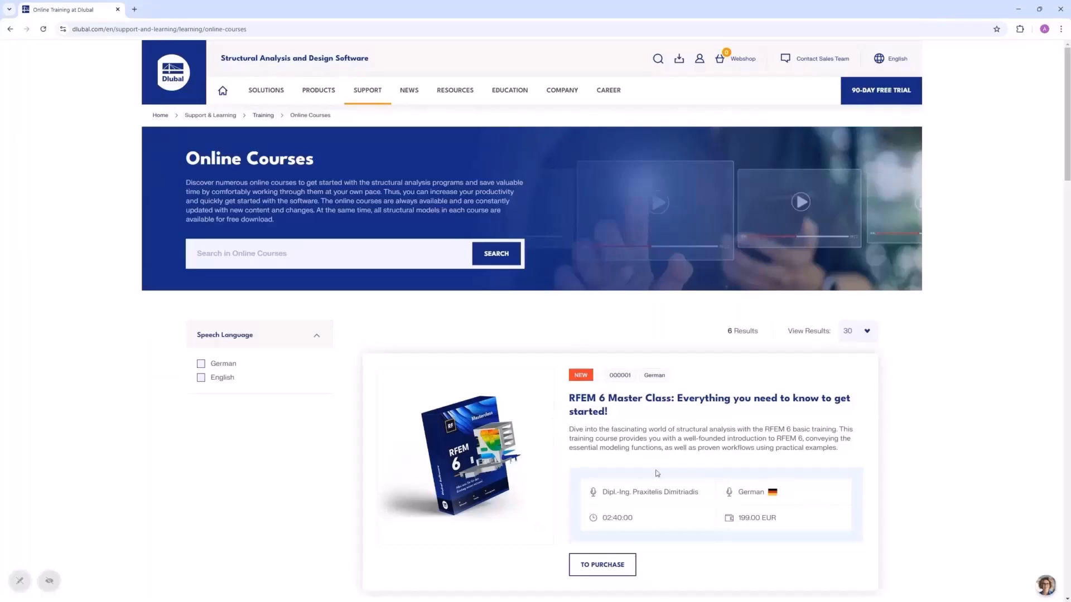
Step: Filter the online courses by English speech language and look through the listed RFEM 6 and Eurocode masterclasses
click(201, 379)
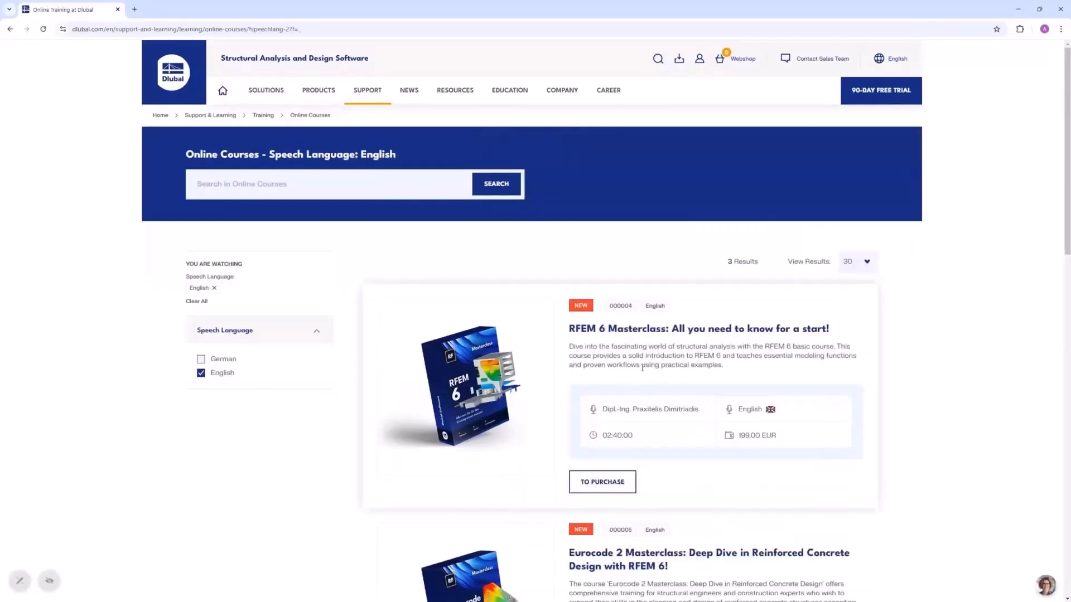
scroll(642, 368, down, 2)
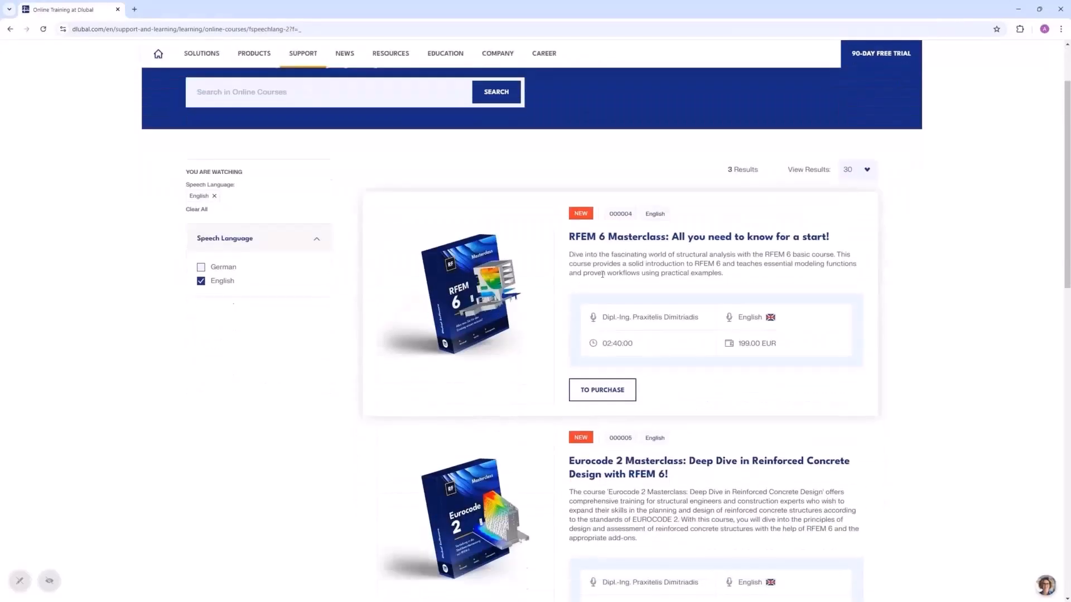
scroll(634, 333, down, 3)
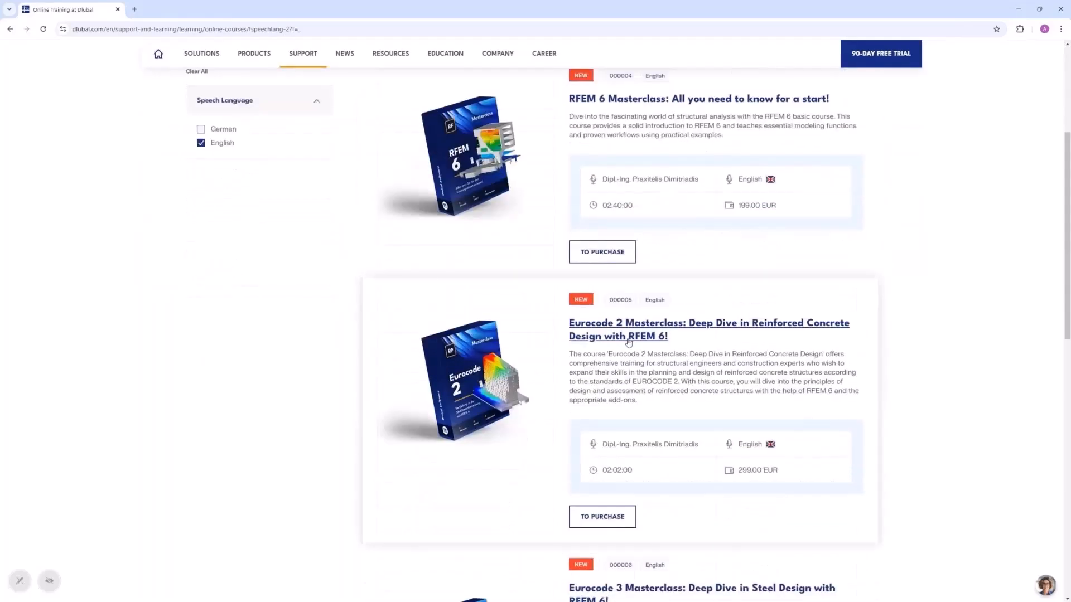
scroll(660, 390, down, 3)
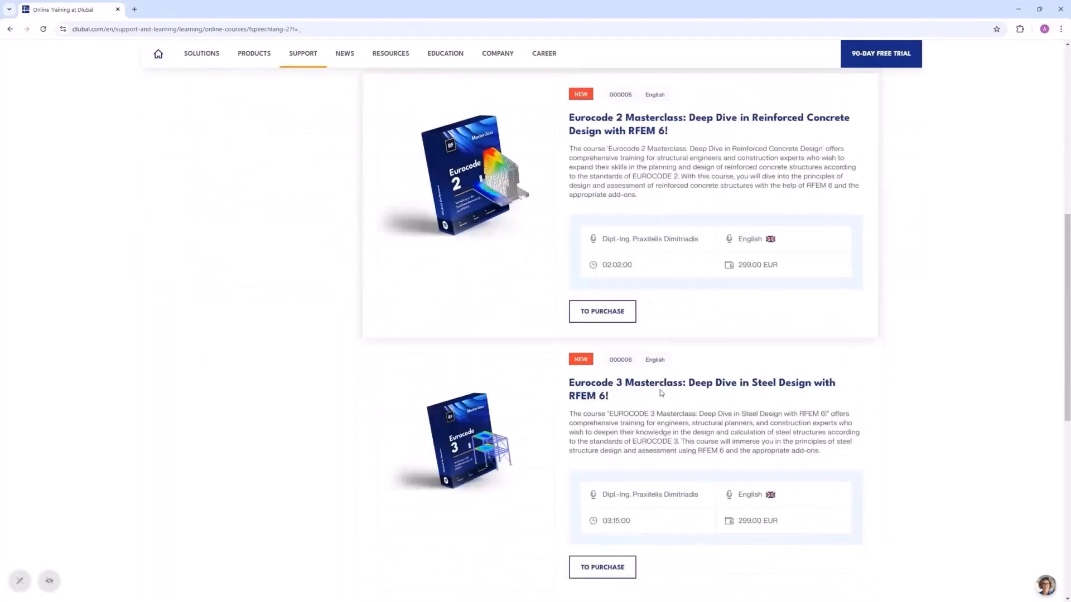
scroll(620, 380, up, 5)
scroll(623, 381, up, 1)
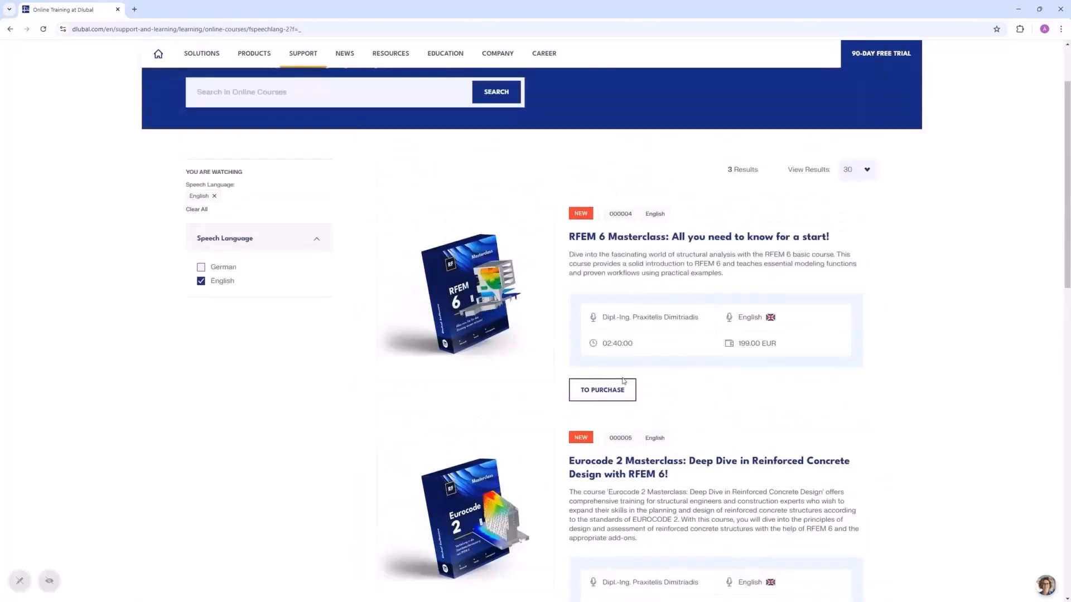